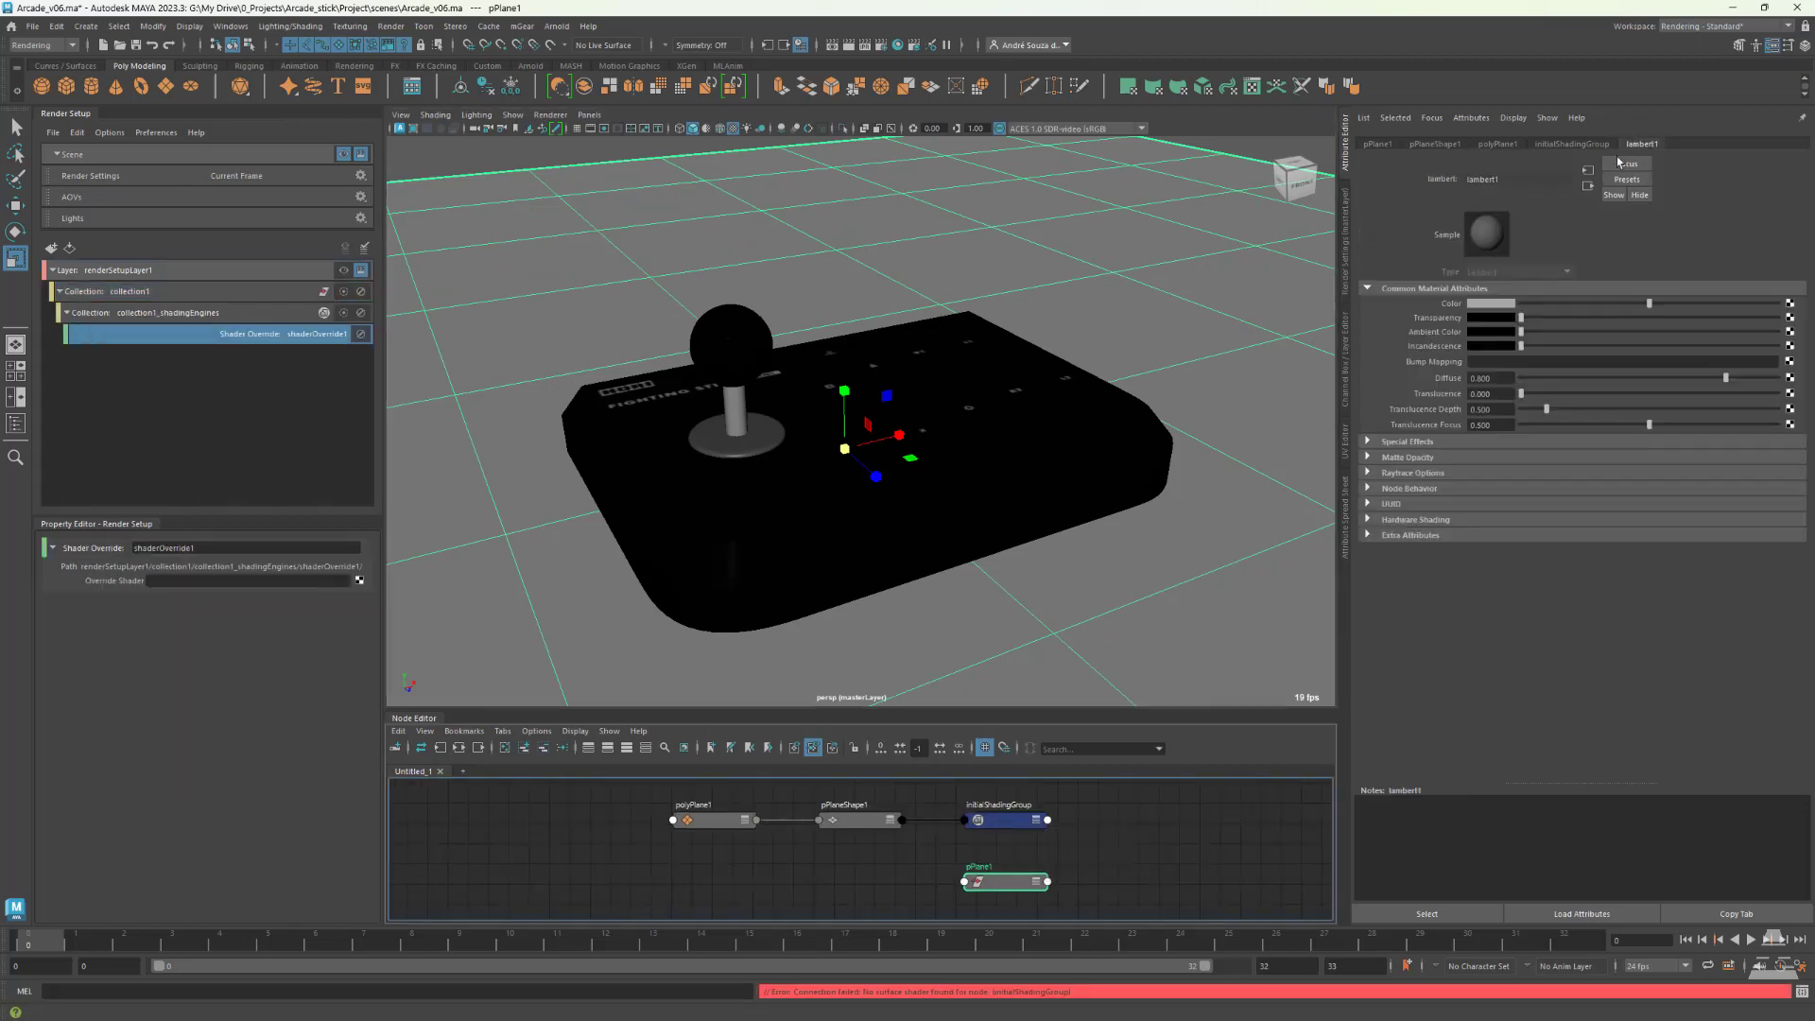
# - Create a Standard Surface shader for the render layer's shader override and name it MAT_BASE
pyautogui.rightClick(123, 584)
pyautogui.click(179, 633)
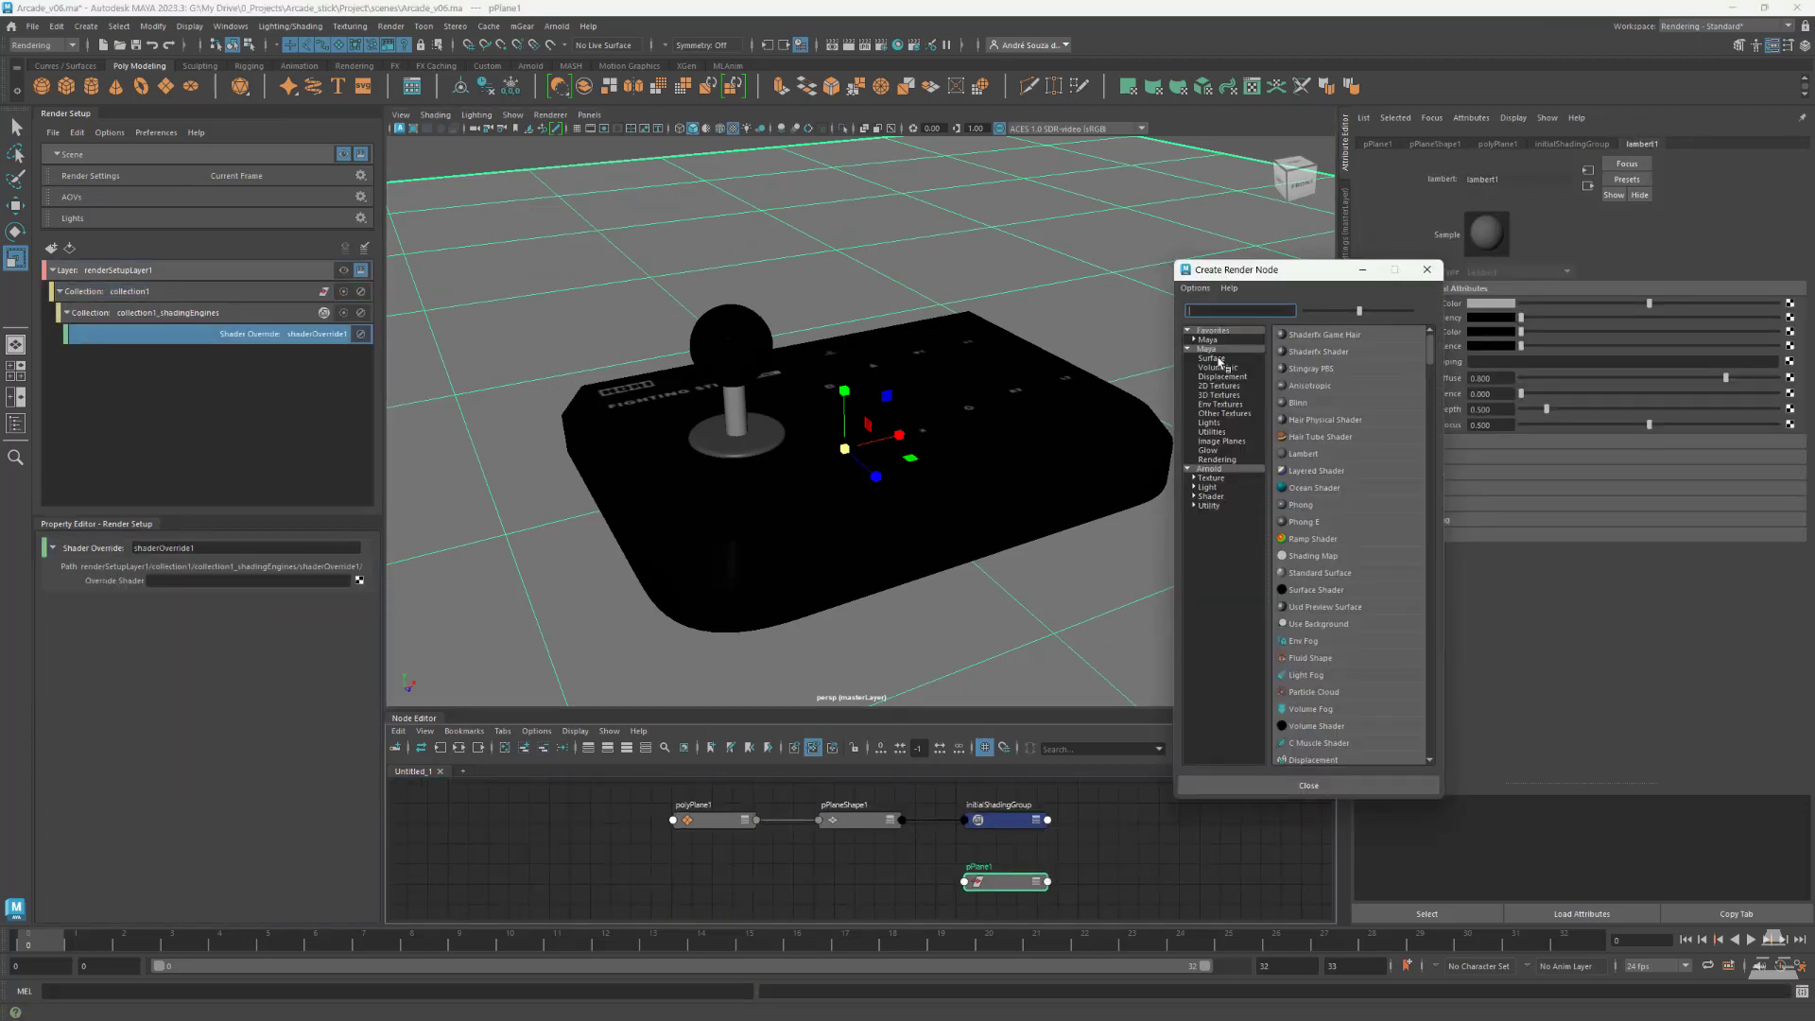
pyautogui.click(1320, 573)
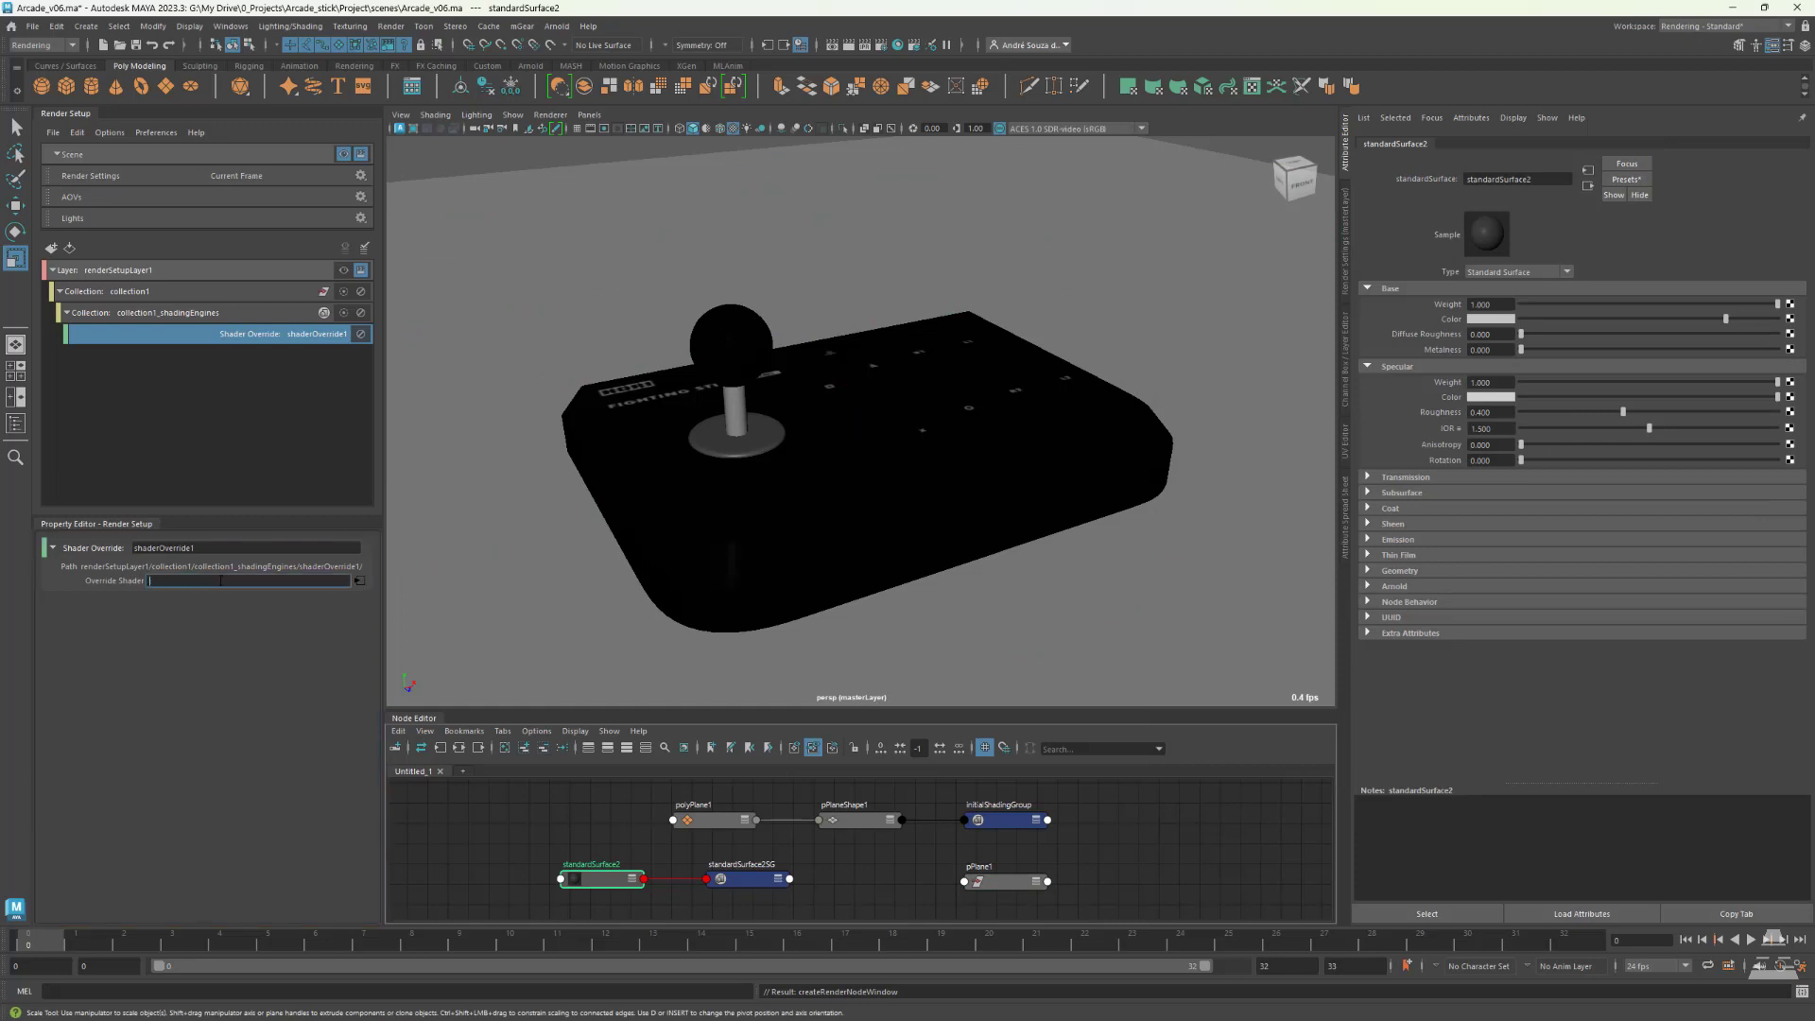
pyautogui.write('BAS')
pyautogui.press('Return')
pyautogui.click(1544, 174)
pyautogui.write('MAT_BASE')
pyautogui.press('Return')
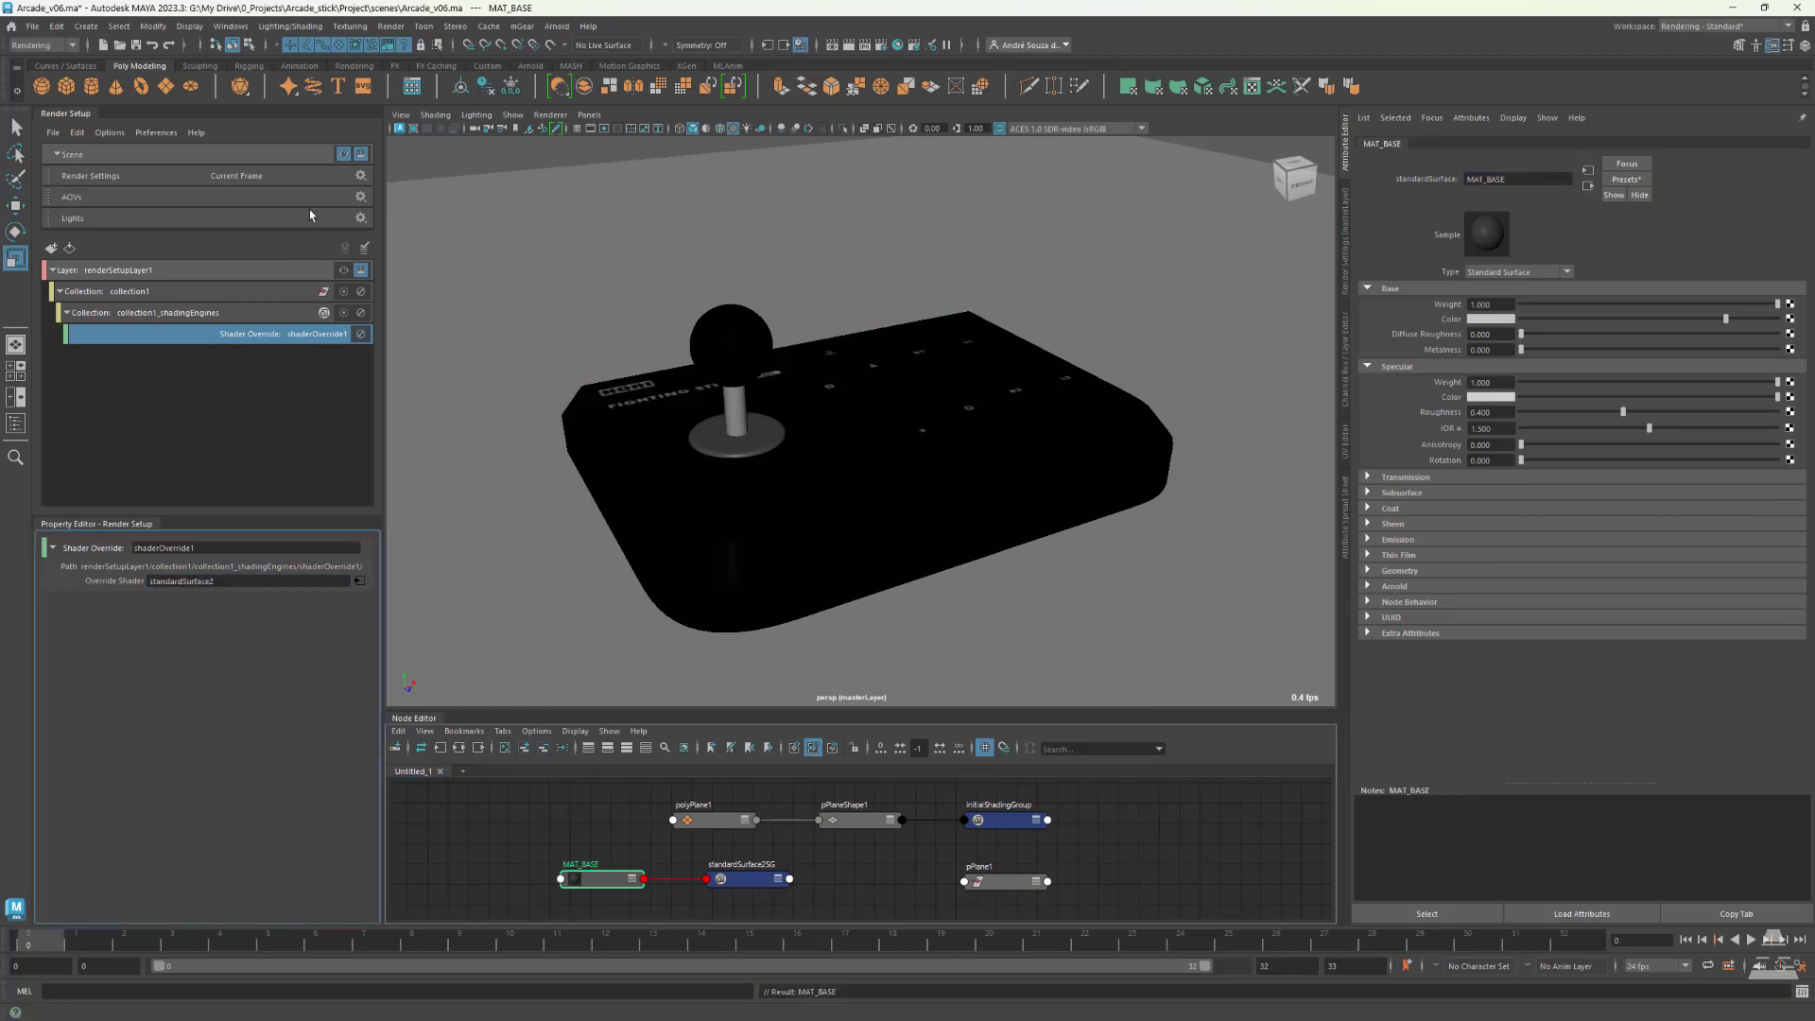
# - Show renderSetupLayer1 and add the arcade stick objects and the ground plane to collection1
pyautogui.click(343, 270)
pyautogui.click(15, 423)
pyautogui.click(159, 295)
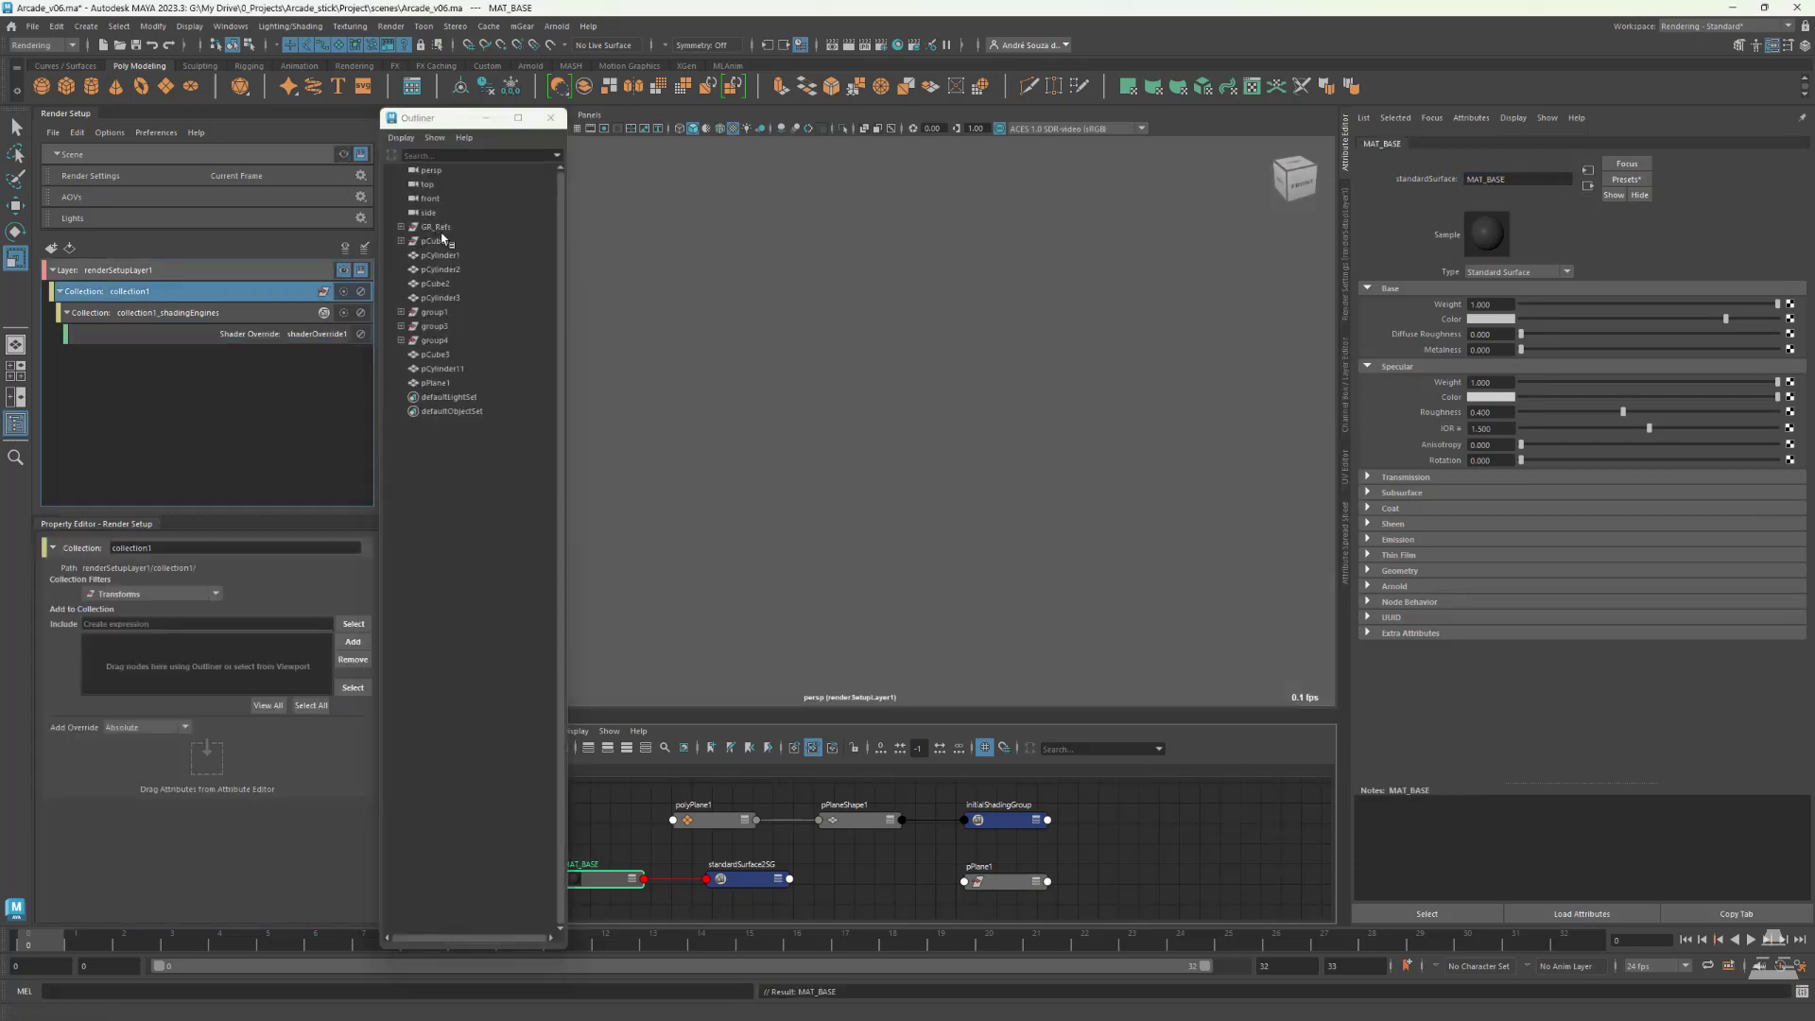
pyautogui.click(441, 236)
pyautogui.keyDown('shift'); pyautogui.click(441, 381); pyautogui.keyUp('shift')
pyautogui.click(349, 624)
pyautogui.click(556, 115)
pyautogui.click(336, 449)
pyautogui.click(343, 271)
pyautogui.click(447, 228)
# - Create an Arnold SkyDome light and graph it in an enlarged Node Editor
pyautogui.click(531, 66)
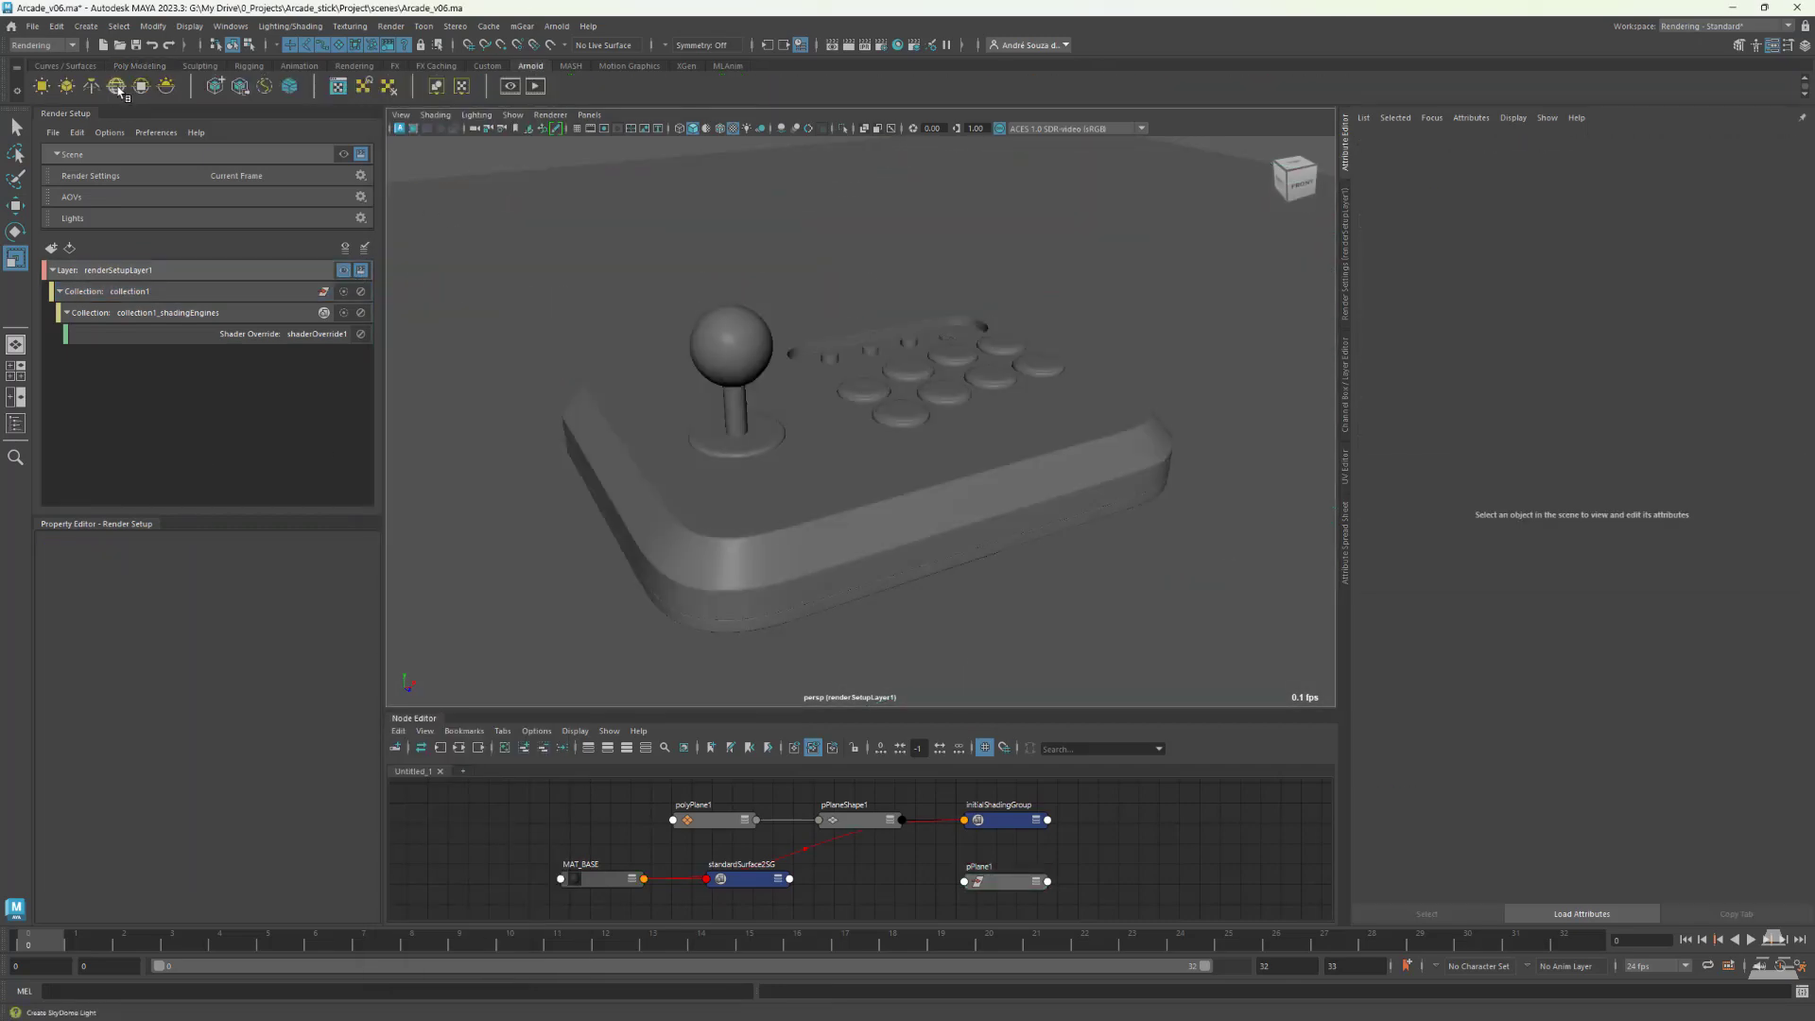
pyautogui.click(117, 86)
pyautogui.click(459, 748)
pyautogui.scroll(8, 868, 878)
pyautogui.moveTo(860, 711); pyautogui.dragTo(859, 550)
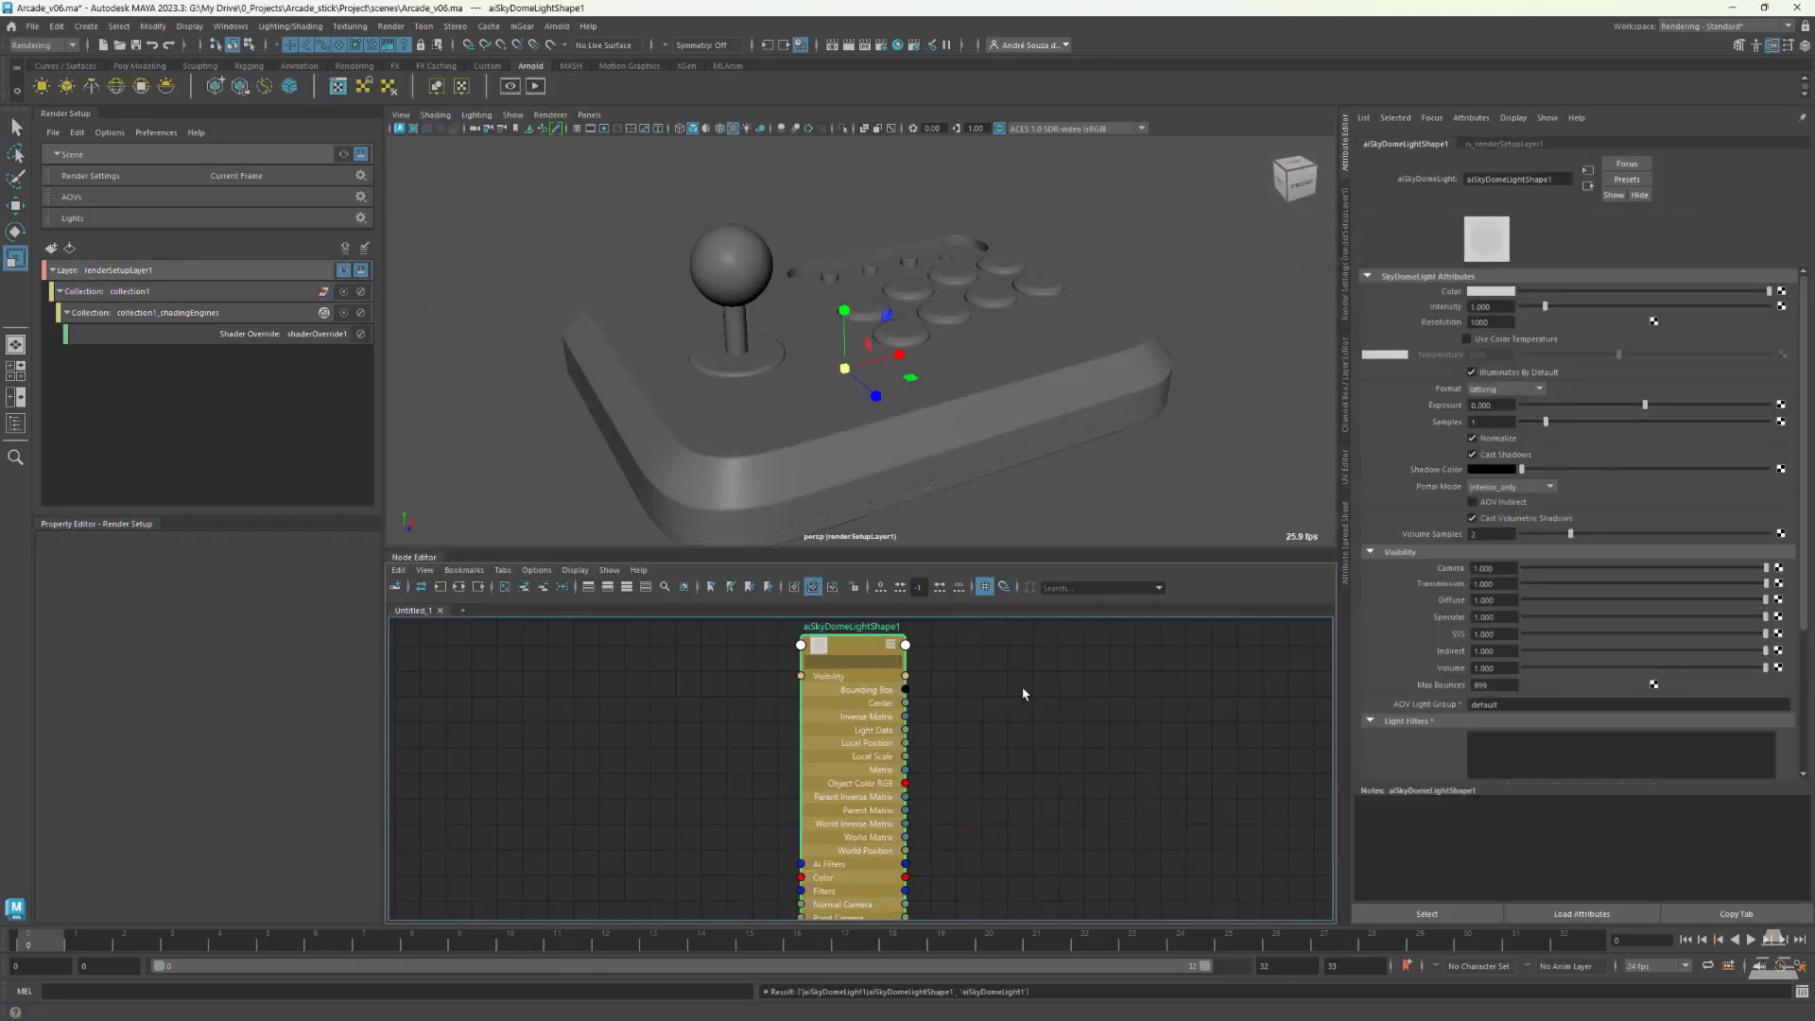
# - Drive the SkyDome light's Color with a new aiImage node that uses studio_small_09_4k.hdr
pyautogui.click(672, 761)
pyautogui.press('Tab')
pyautogui.write('aiim')
pyautogui.press('Return')
pyautogui.scroll(2, 964, 733)
pyautogui.press('3')
pyautogui.moveTo(605, 798); pyautogui.dragTo(643, 740)
pyautogui.moveTo(699, 784); pyautogui.dragTo(827, 874)
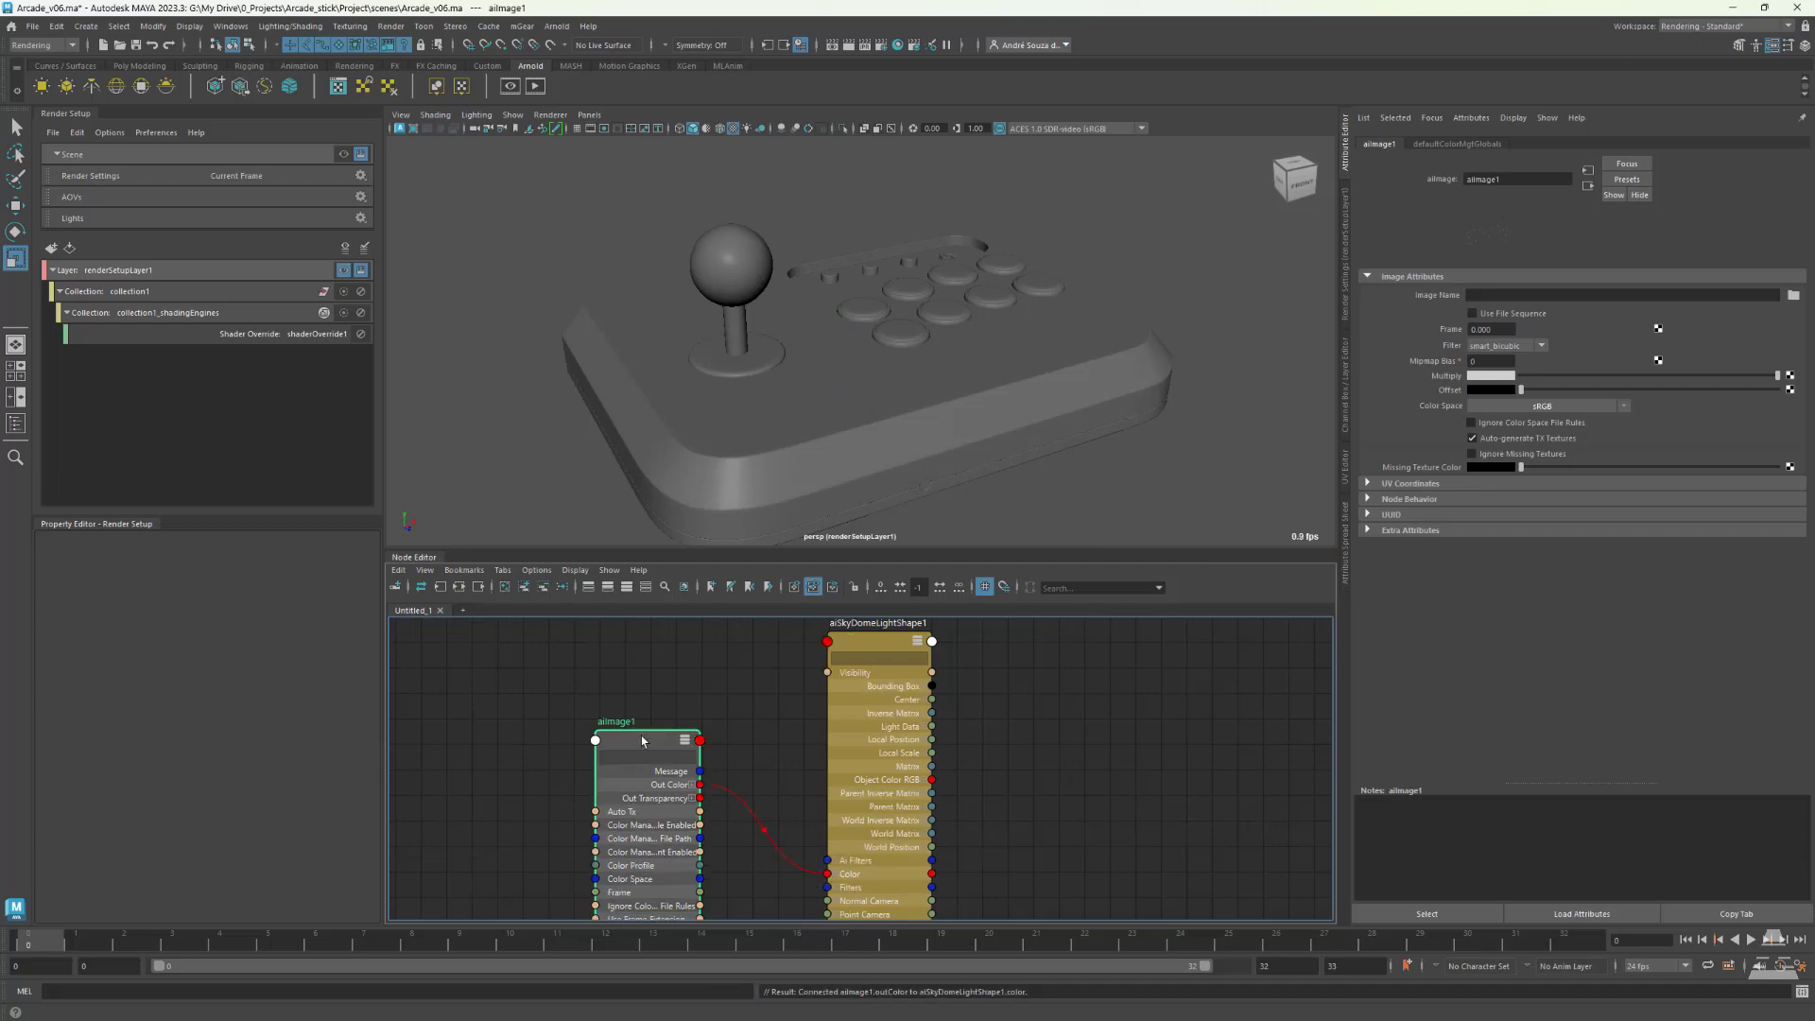
pyautogui.click(1793, 296)
pyautogui.doubleClick(737, 333)
# - Open the Arnold RenderView, dock it beside the viewport and collapse the Render Setup and Property Editor panels
pyautogui.click(509, 86)
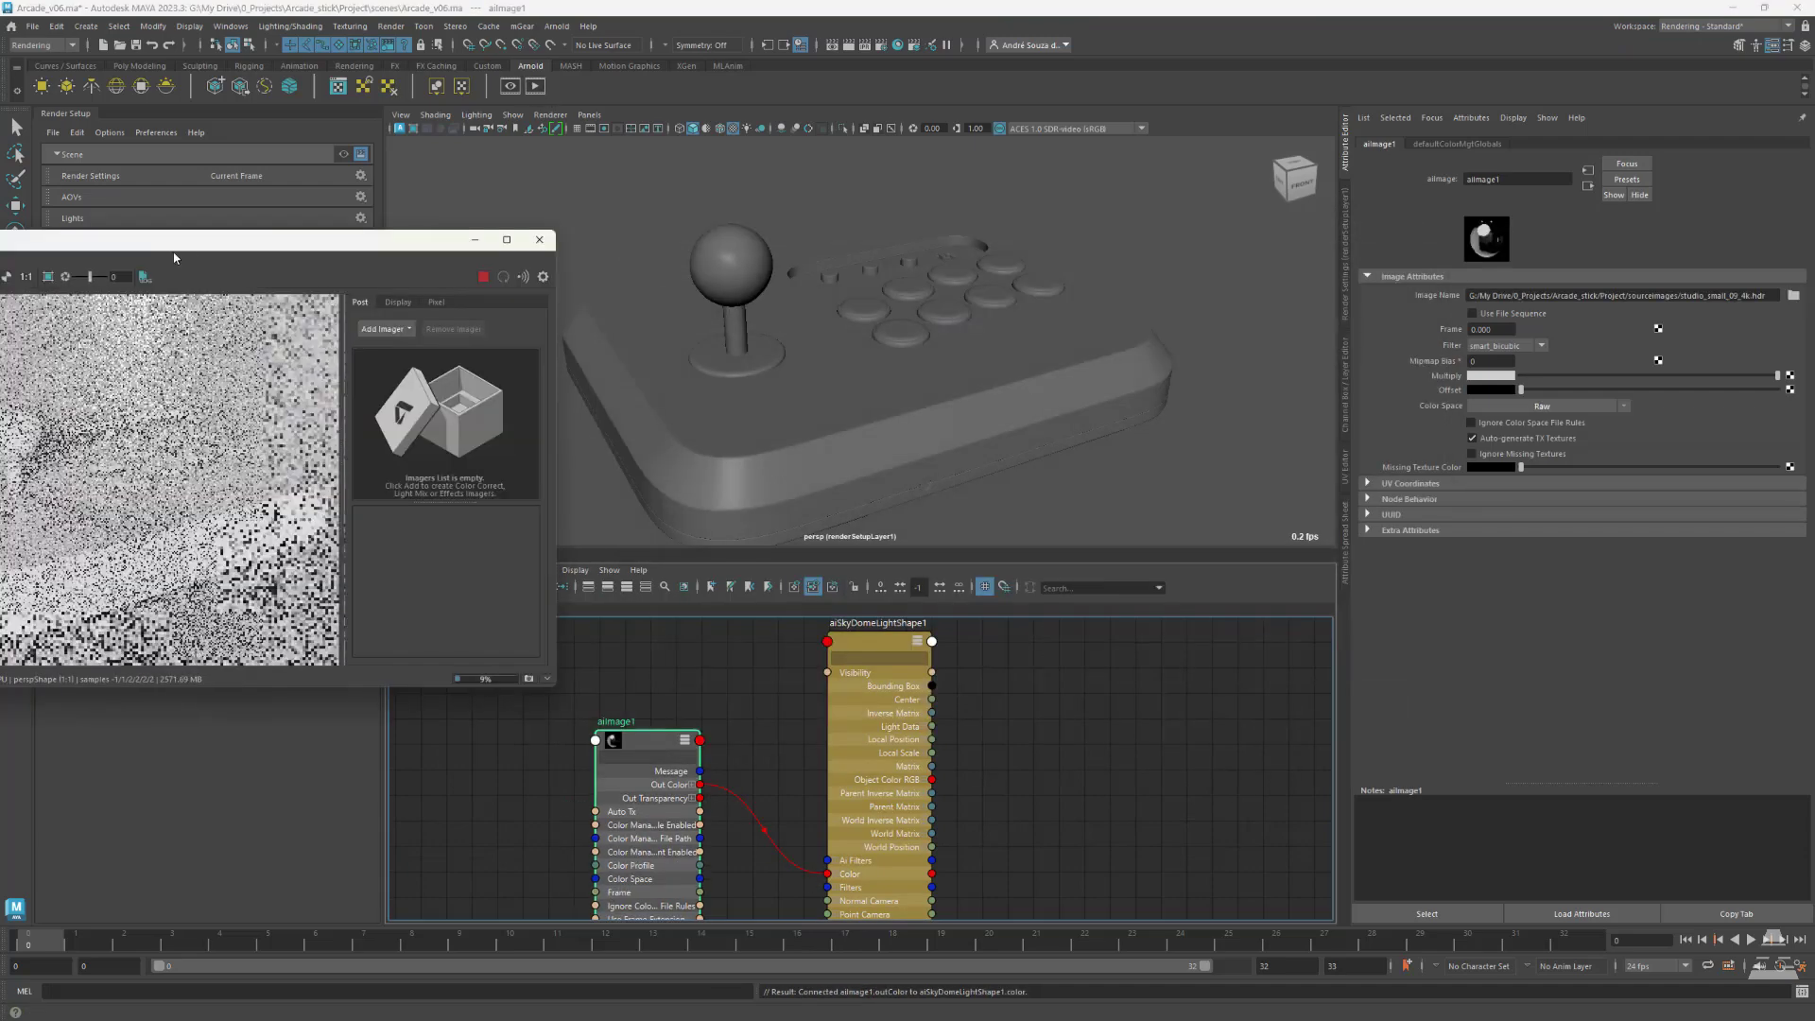
pyautogui.moveTo(373, 234); pyautogui.dragTo(1339, 276)
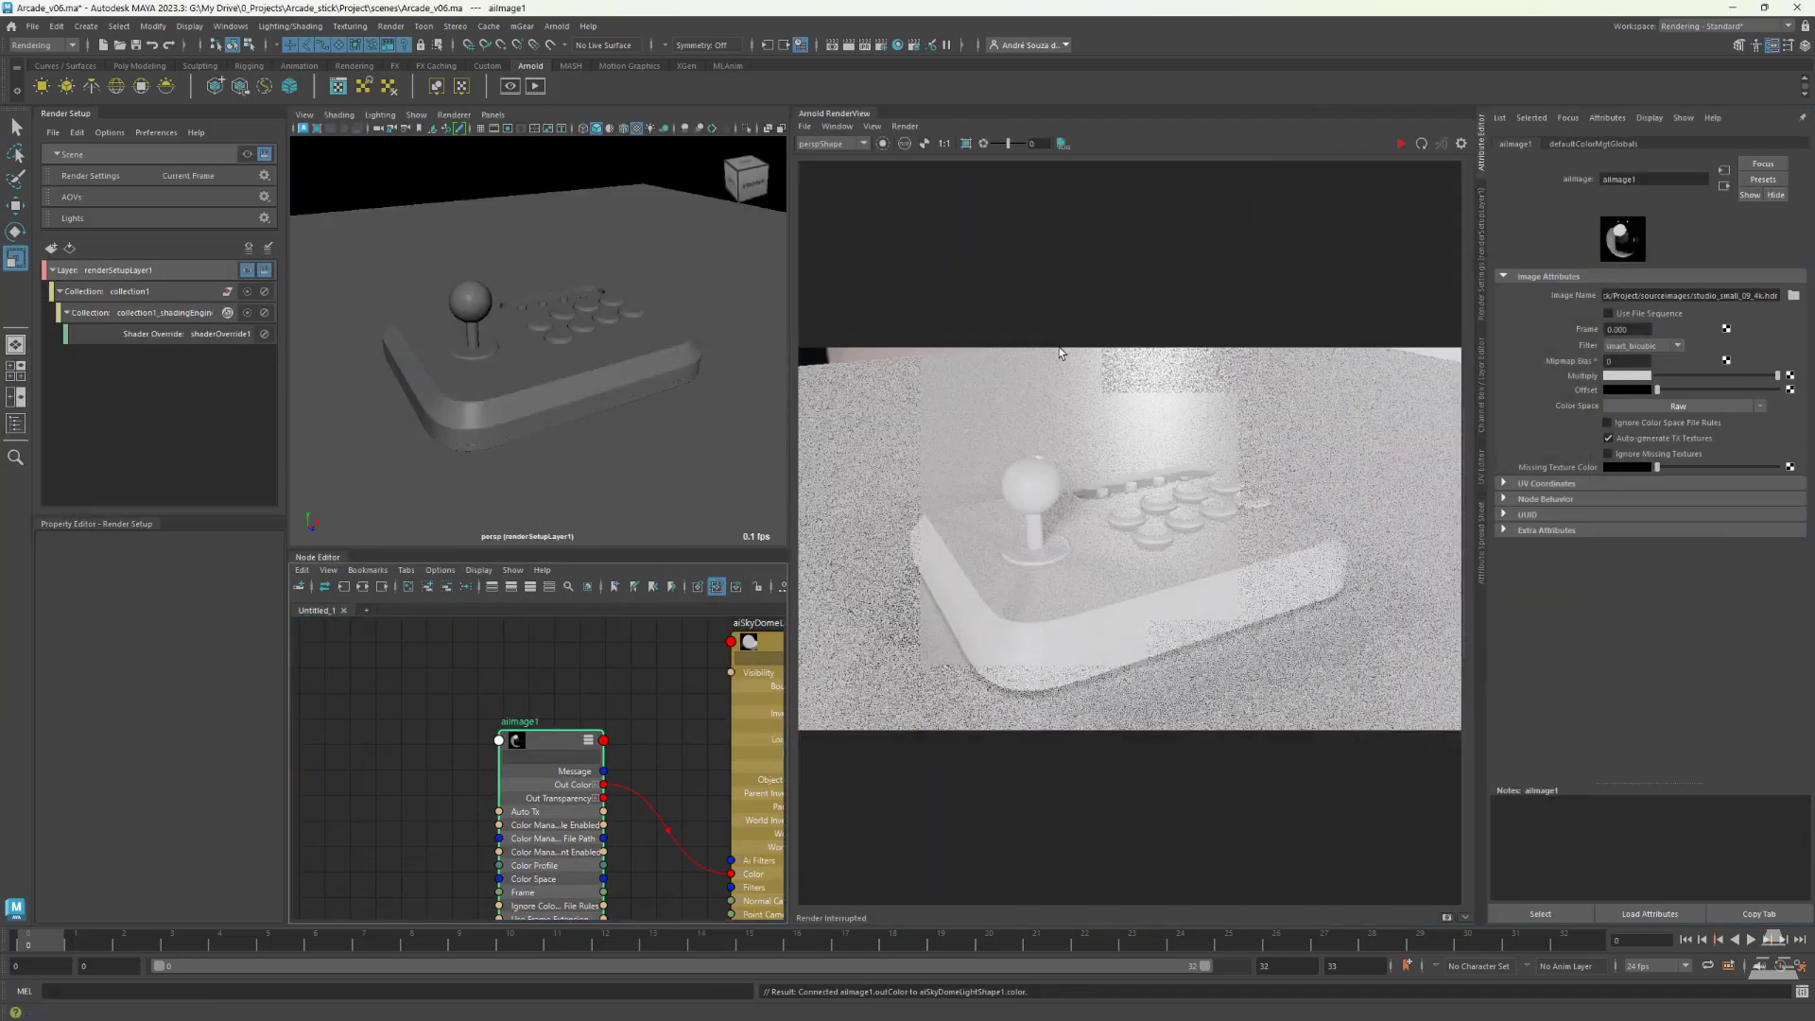
pyautogui.moveTo(284, 142); pyautogui.dragTo(54, 135)
pyautogui.doubleClick(123, 524)
pyautogui.doubleClick(55, 114)
pyautogui.click(29, 512)
pyautogui.scroll(2, 1086, 499)
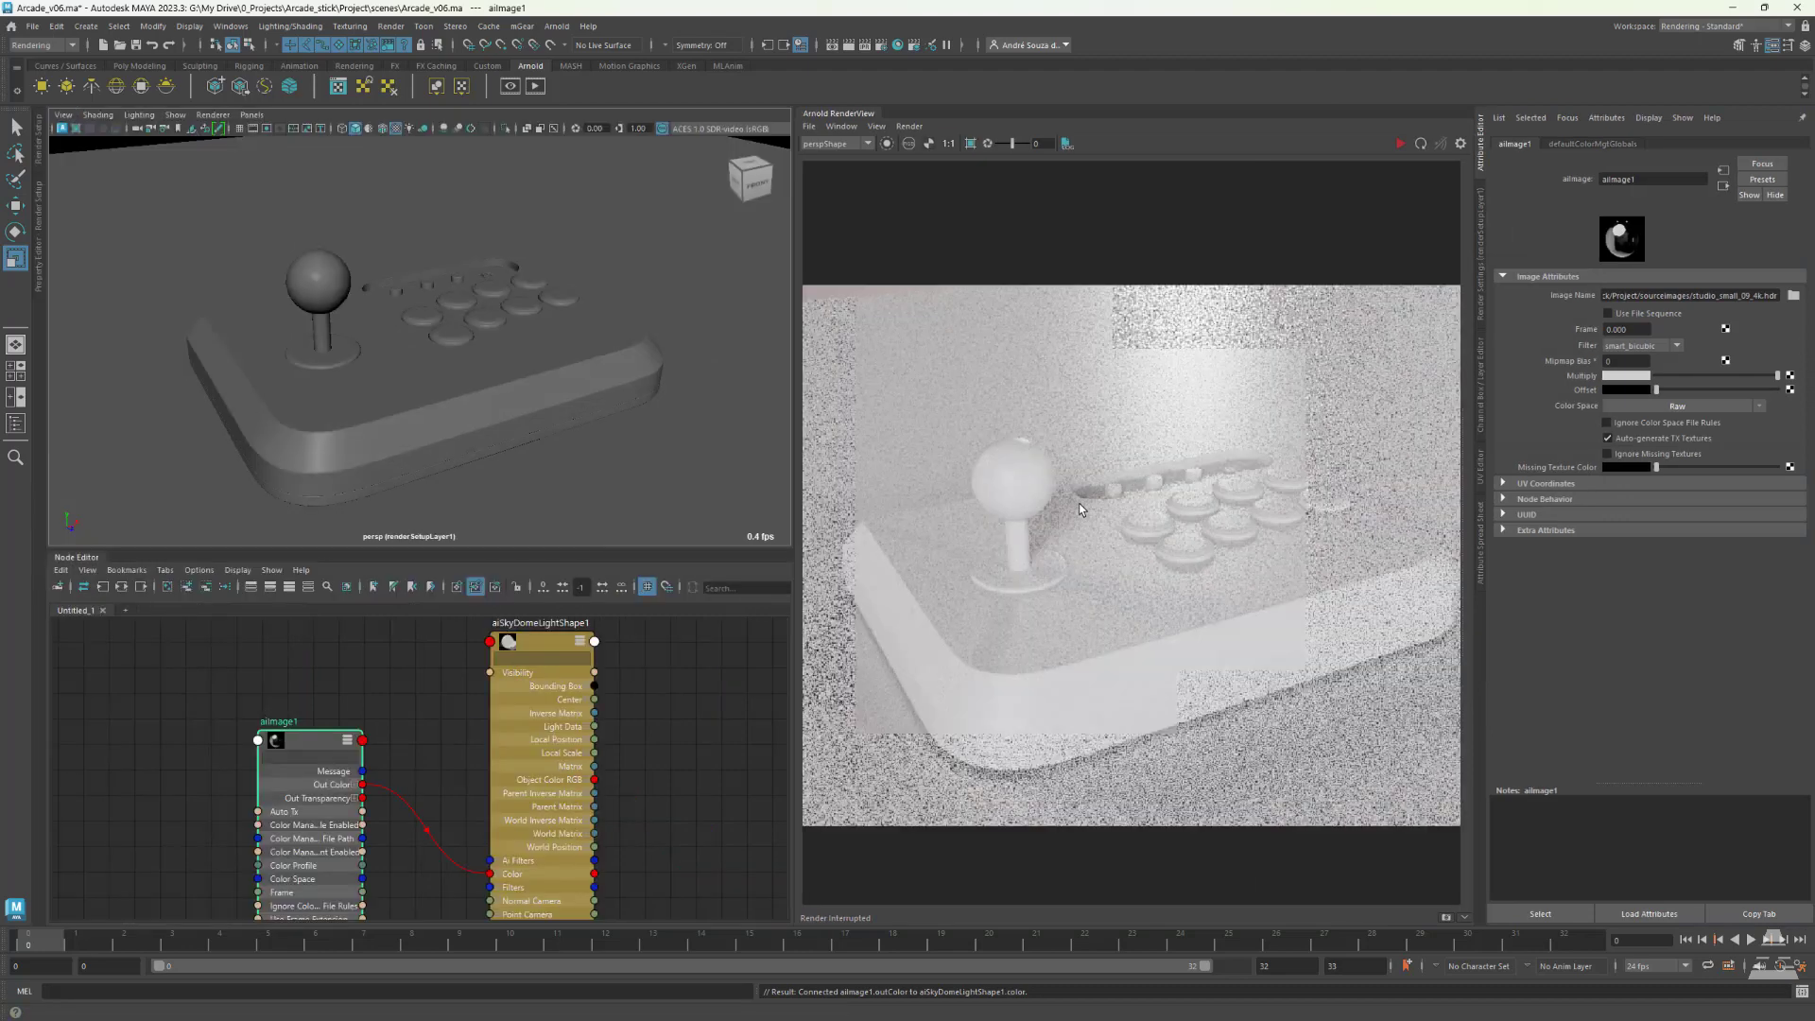
# - Create a new perspective camera named CAM_RENDER and set its focal length to 105
pyautogui.click(252, 115)
pyautogui.moveTo(279, 140)
pyautogui.click(407, 158)
pyautogui.write('CAM_REN')
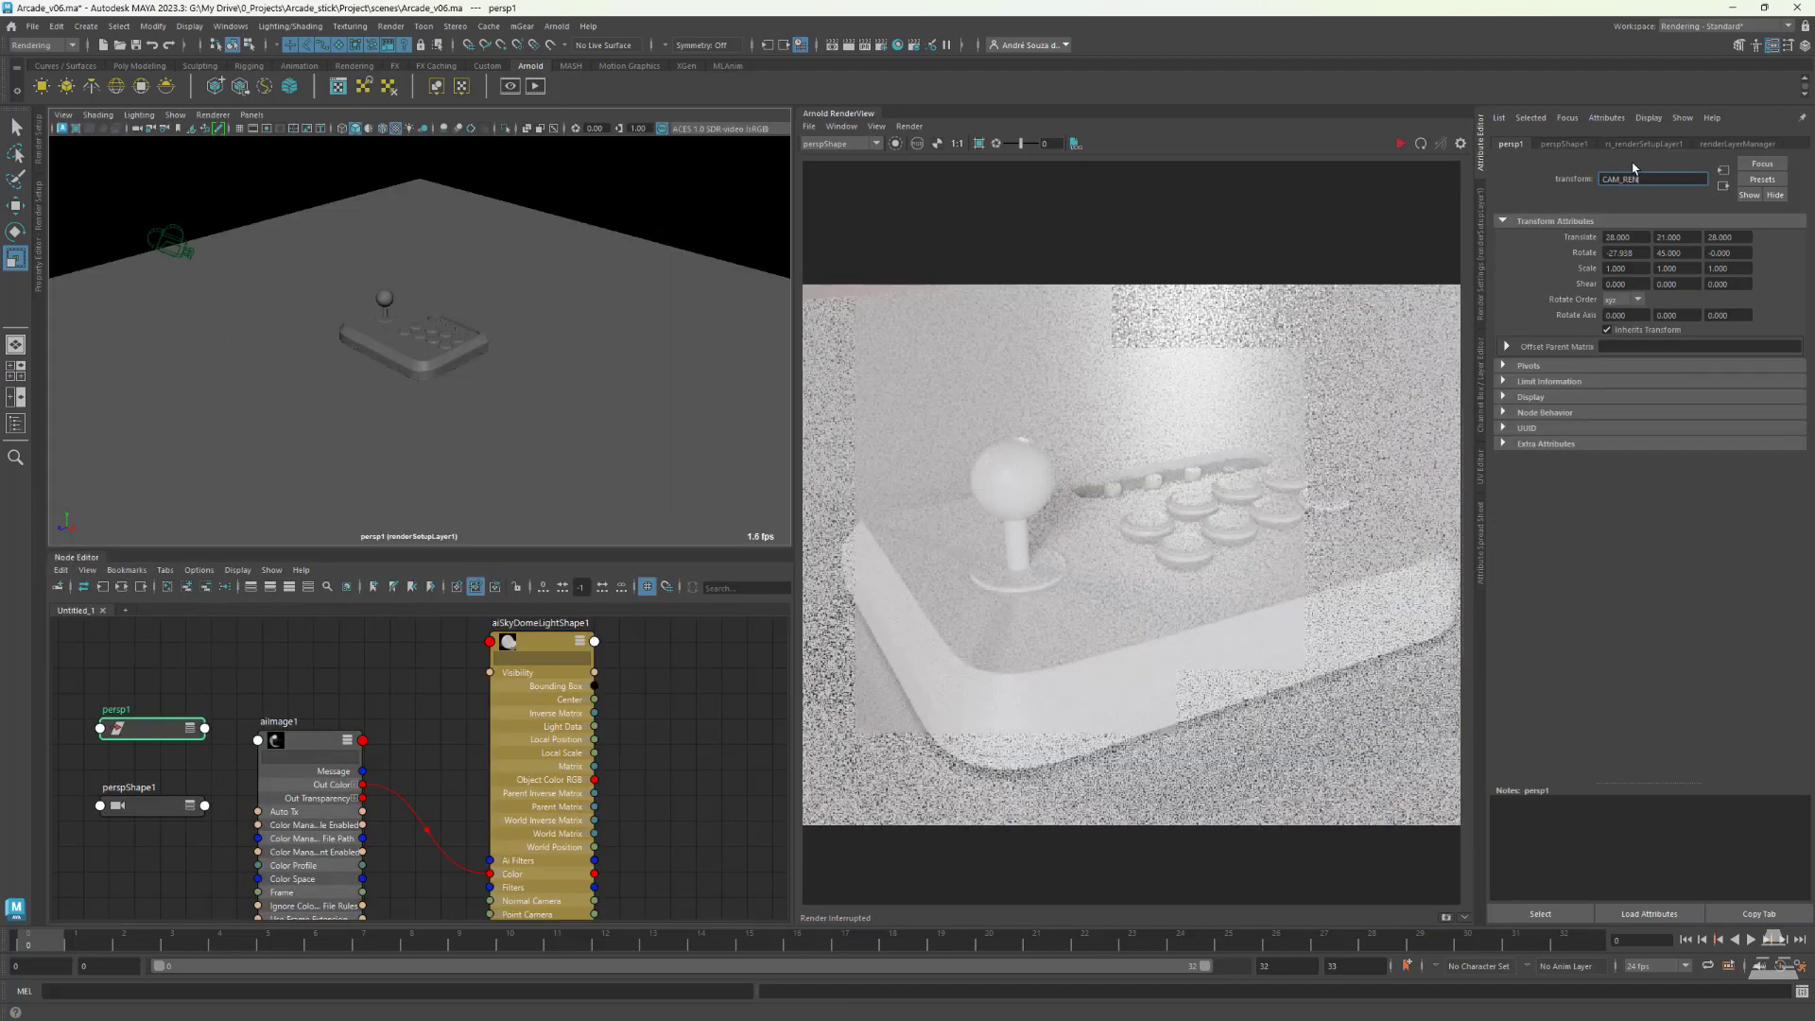
pyautogui.write('DER')
pyautogui.press('Return')
pyautogui.write('105')
pyautogui.press('Return')
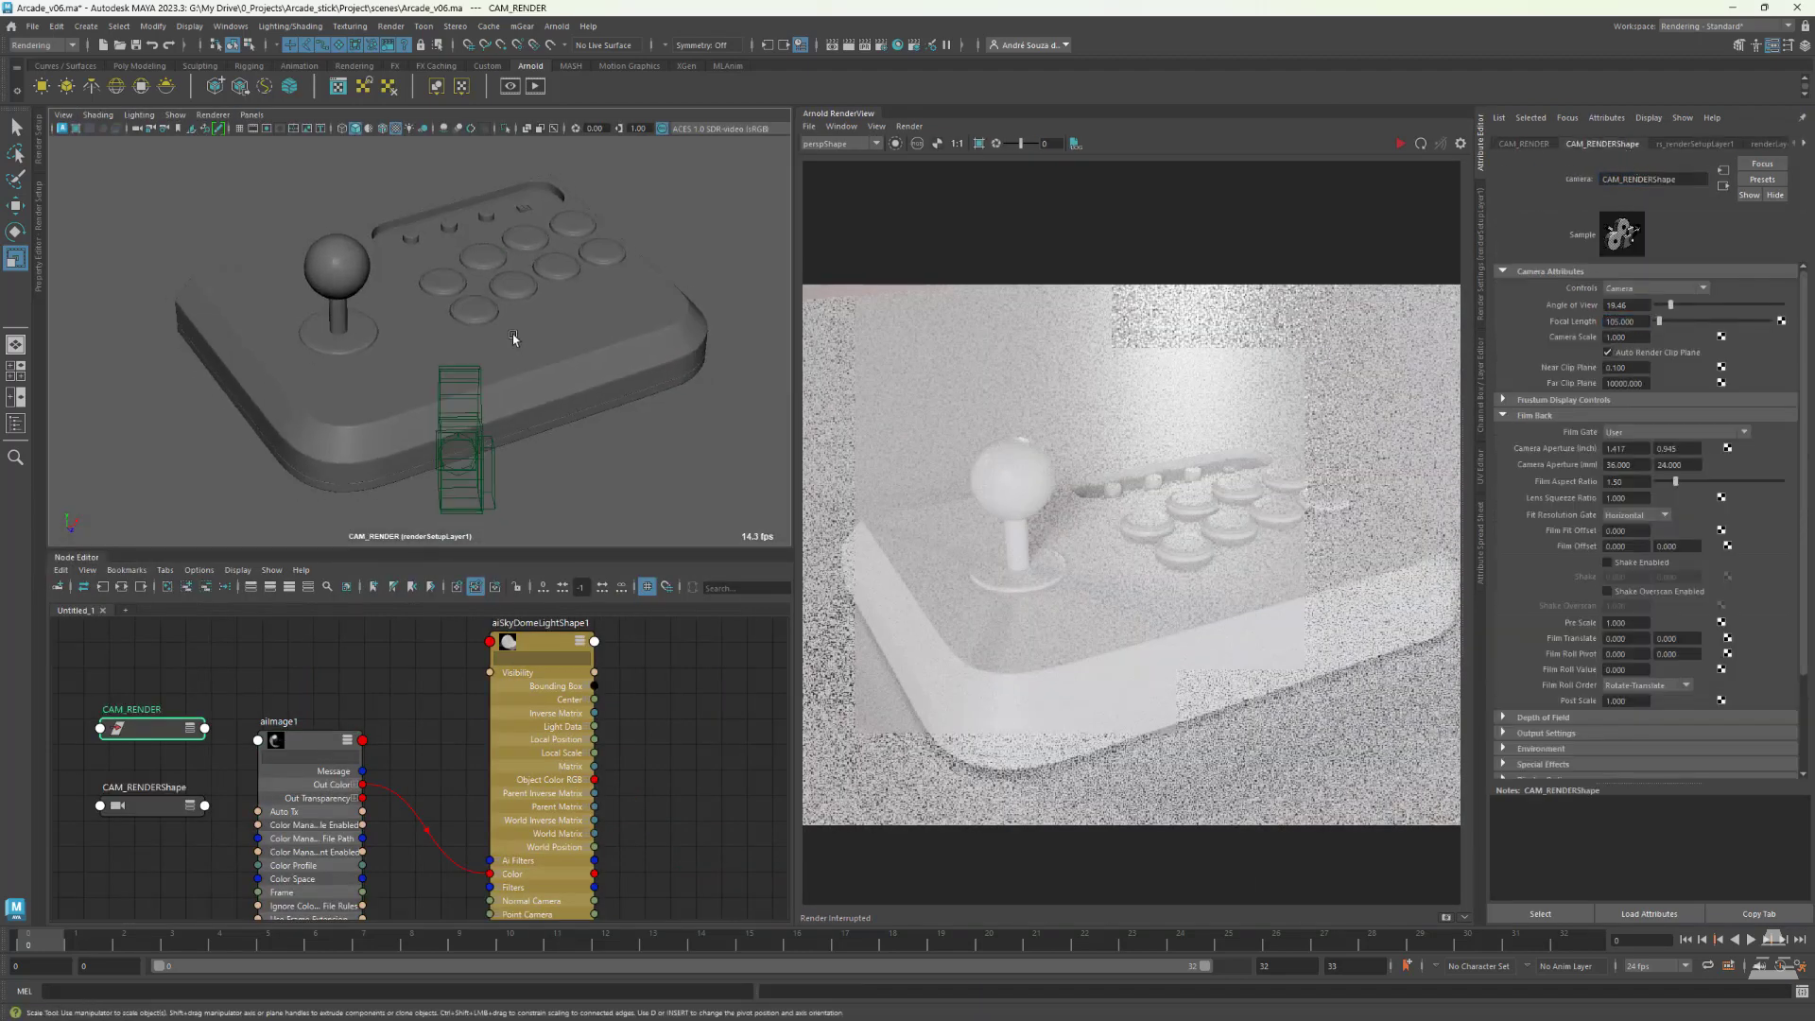
# - Save the scene and dock the Arnold RenderView with the render running through CAM_RENDER
pyautogui.click(1400, 144)
pyautogui.click(567, 378)
pyautogui.click(114, 397)
pyautogui.click(32, 27)
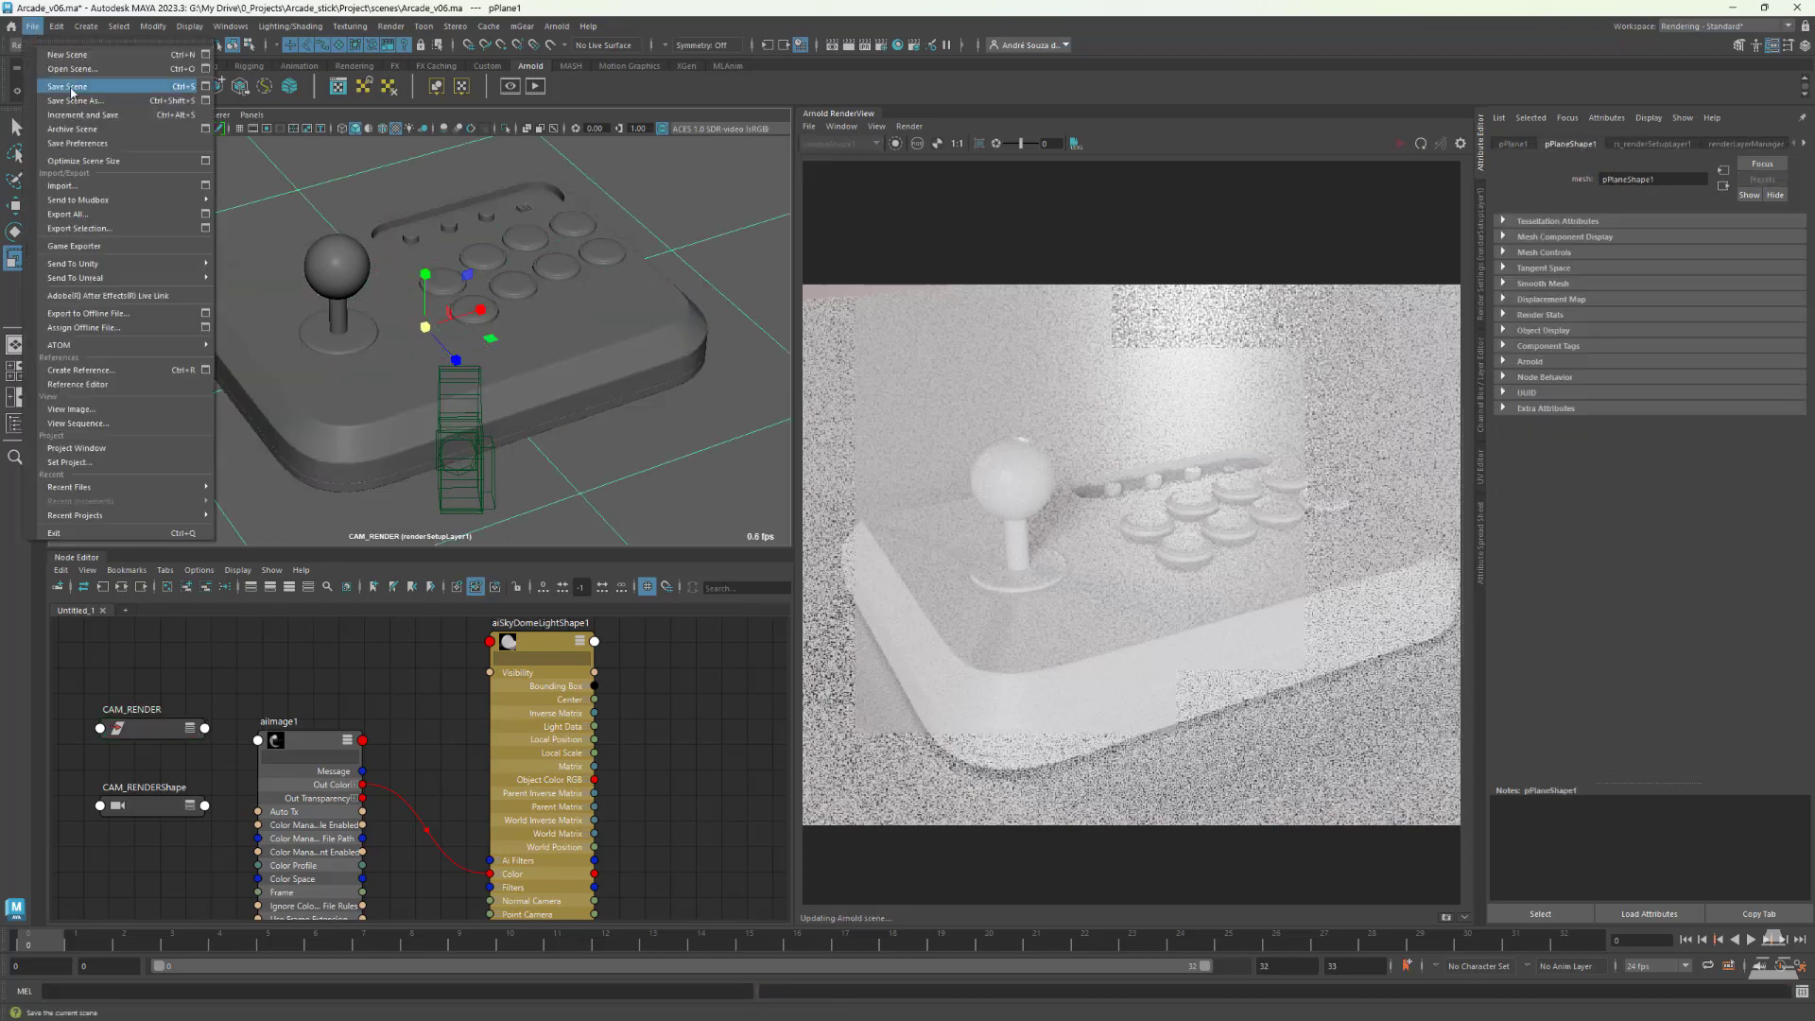
pyautogui.click(68, 85)
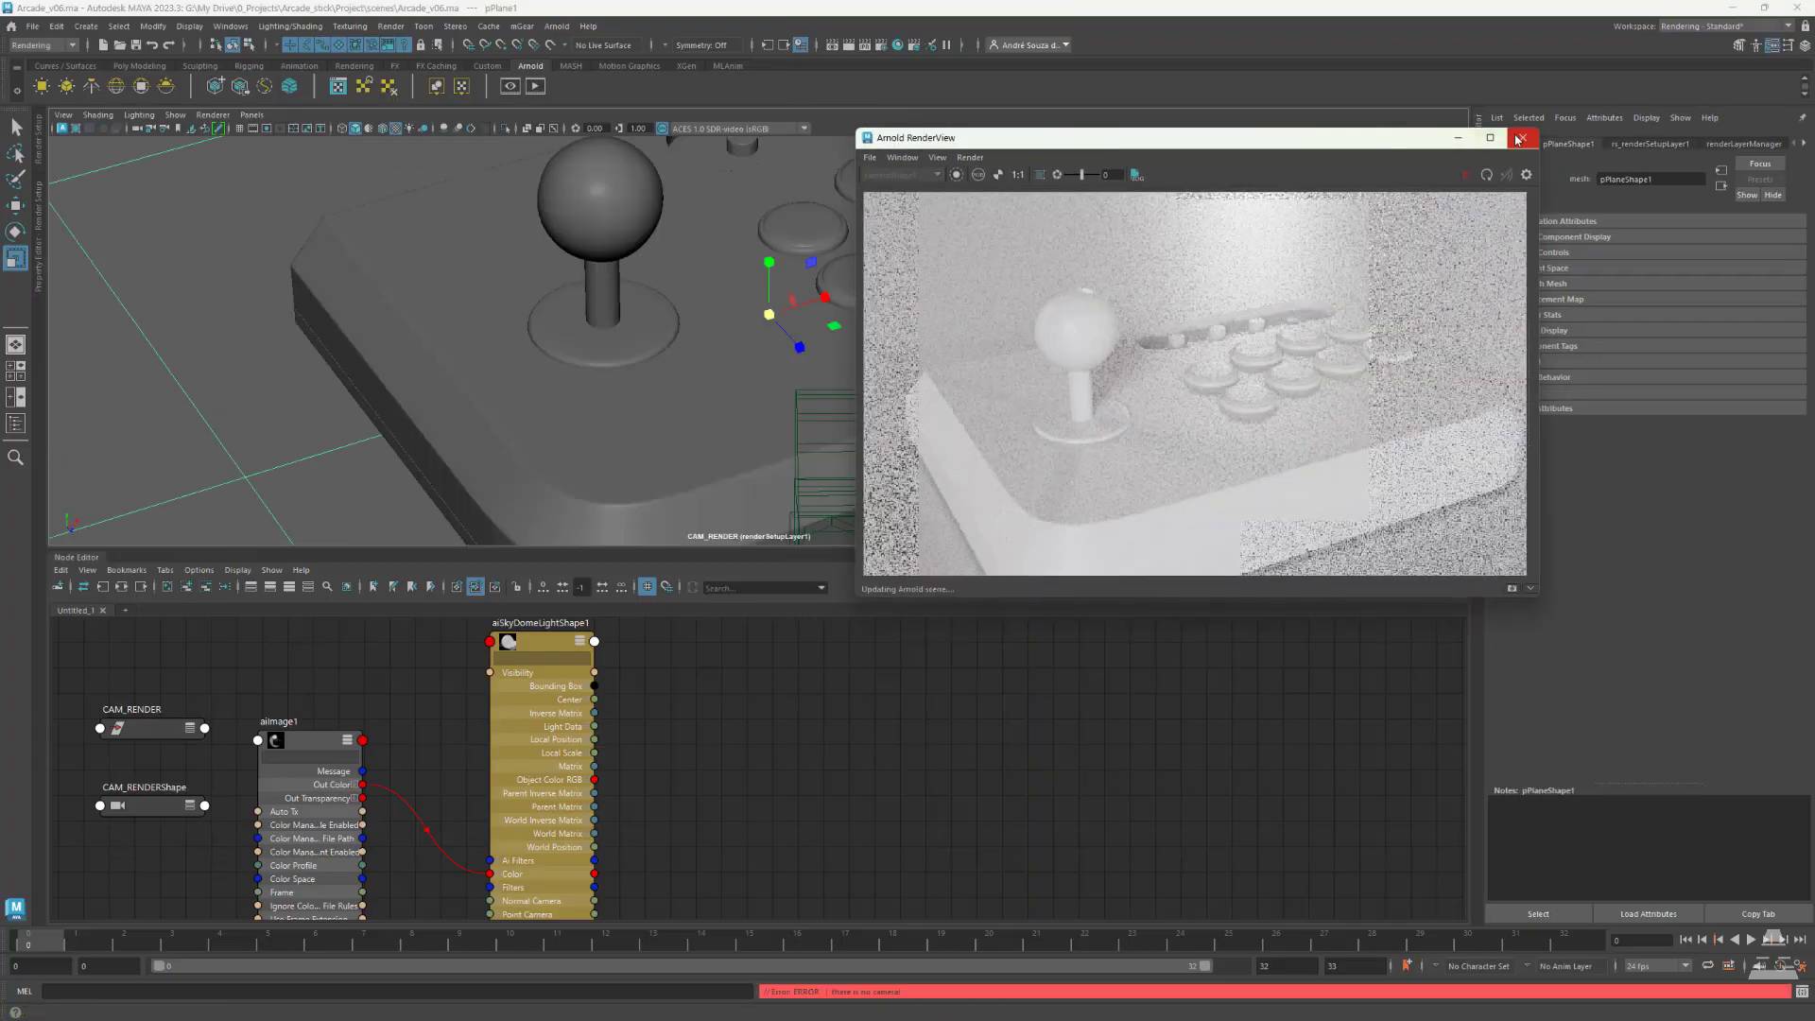
pyautogui.moveTo(1397, 142); pyautogui.dragTo(1484, 140)
pyautogui.moveTo(1178, 439); pyautogui.dragTo(1181, 435)
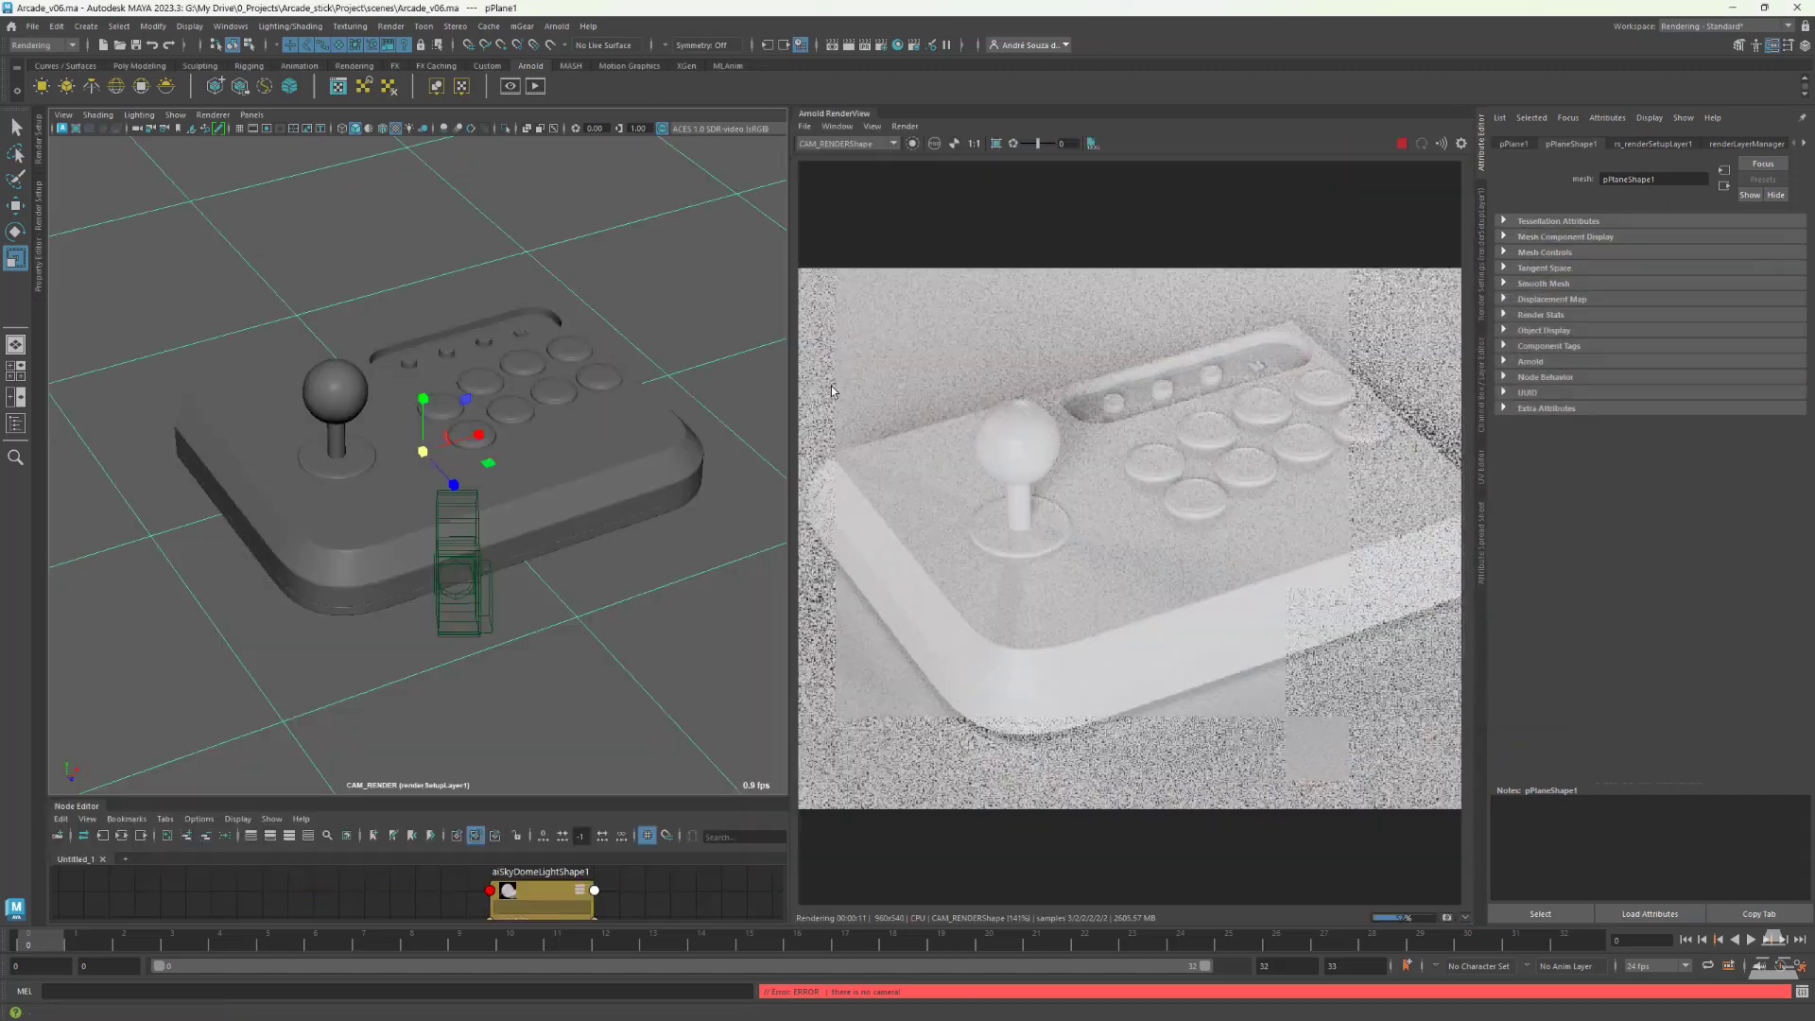
# - Change the override material's type to Lambert and name it MAT_BASE
pyautogui.click(1803, 144)
pyautogui.click(1706, 146)
pyautogui.click(1703, 271)
pyautogui.click(1726, 271)
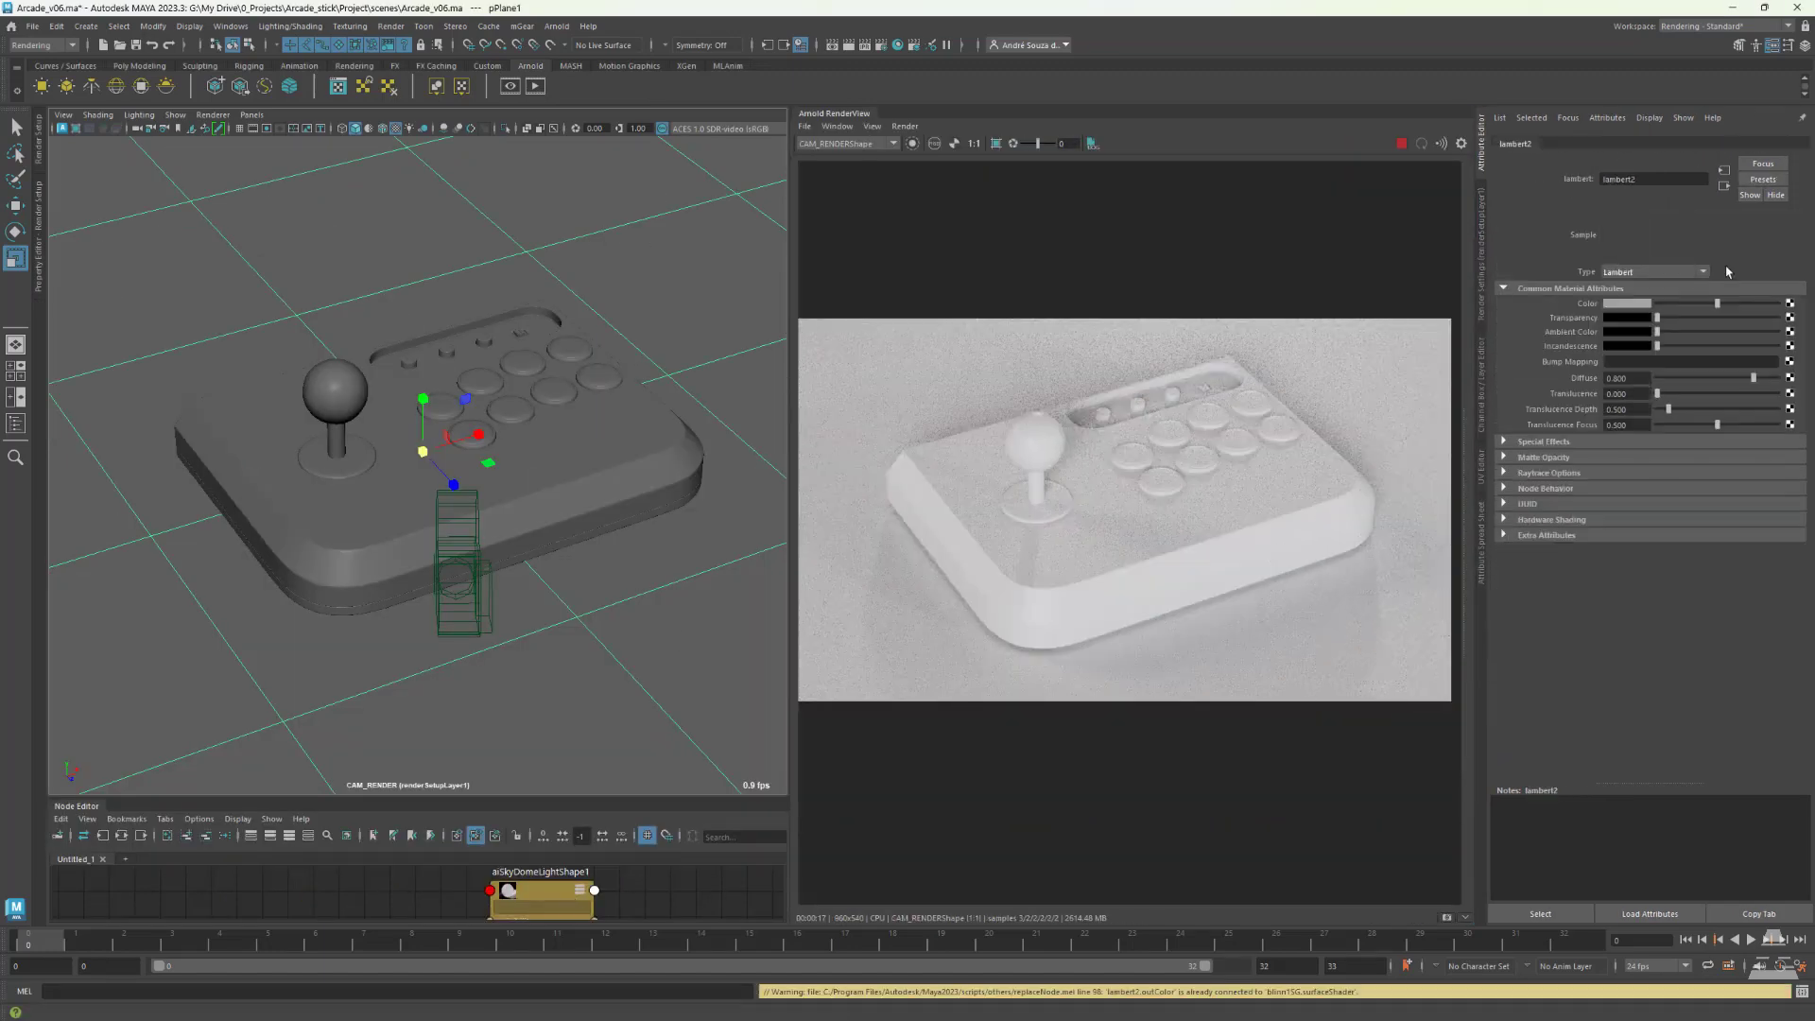
pyautogui.doubleClick(1668, 179)
pyautogui.write('MAT_BASE')
pyautogui.press('Return')
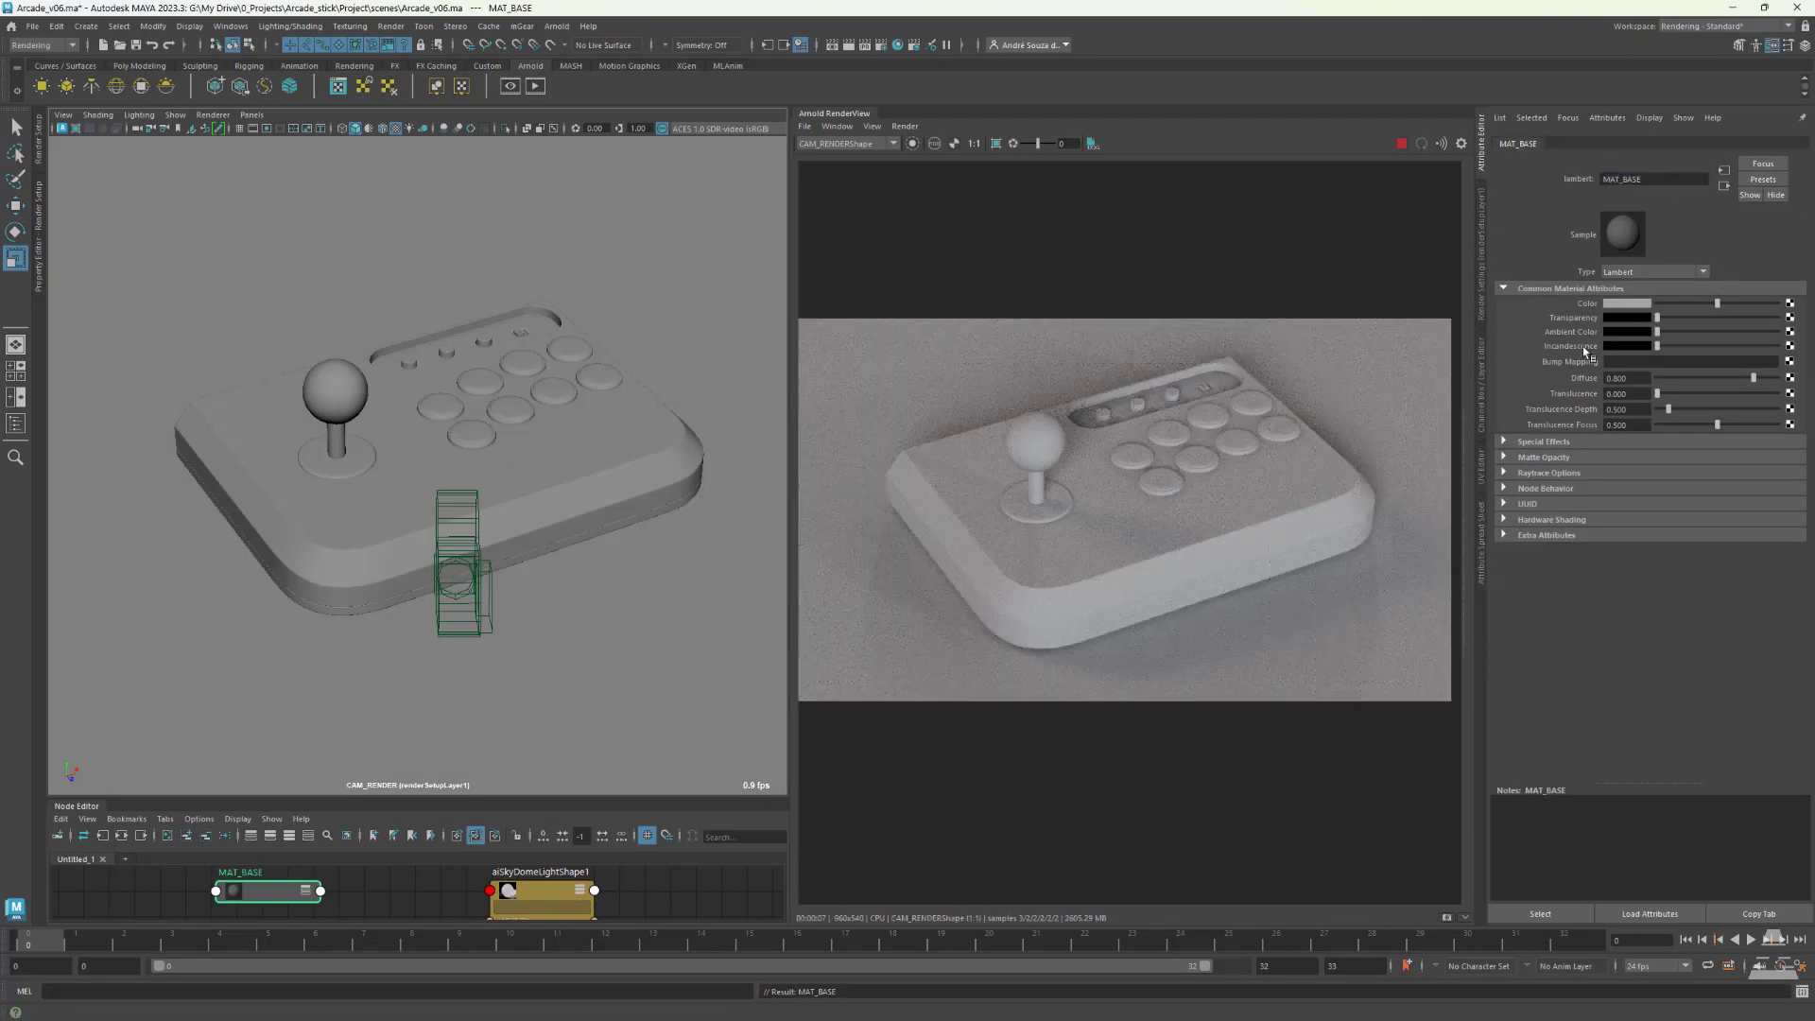
# - Adjust CAM_RENDER's framing of the arcade stick
pyautogui.scroll(2, 1112, 444)
pyautogui.scroll(-2, 1106, 454)
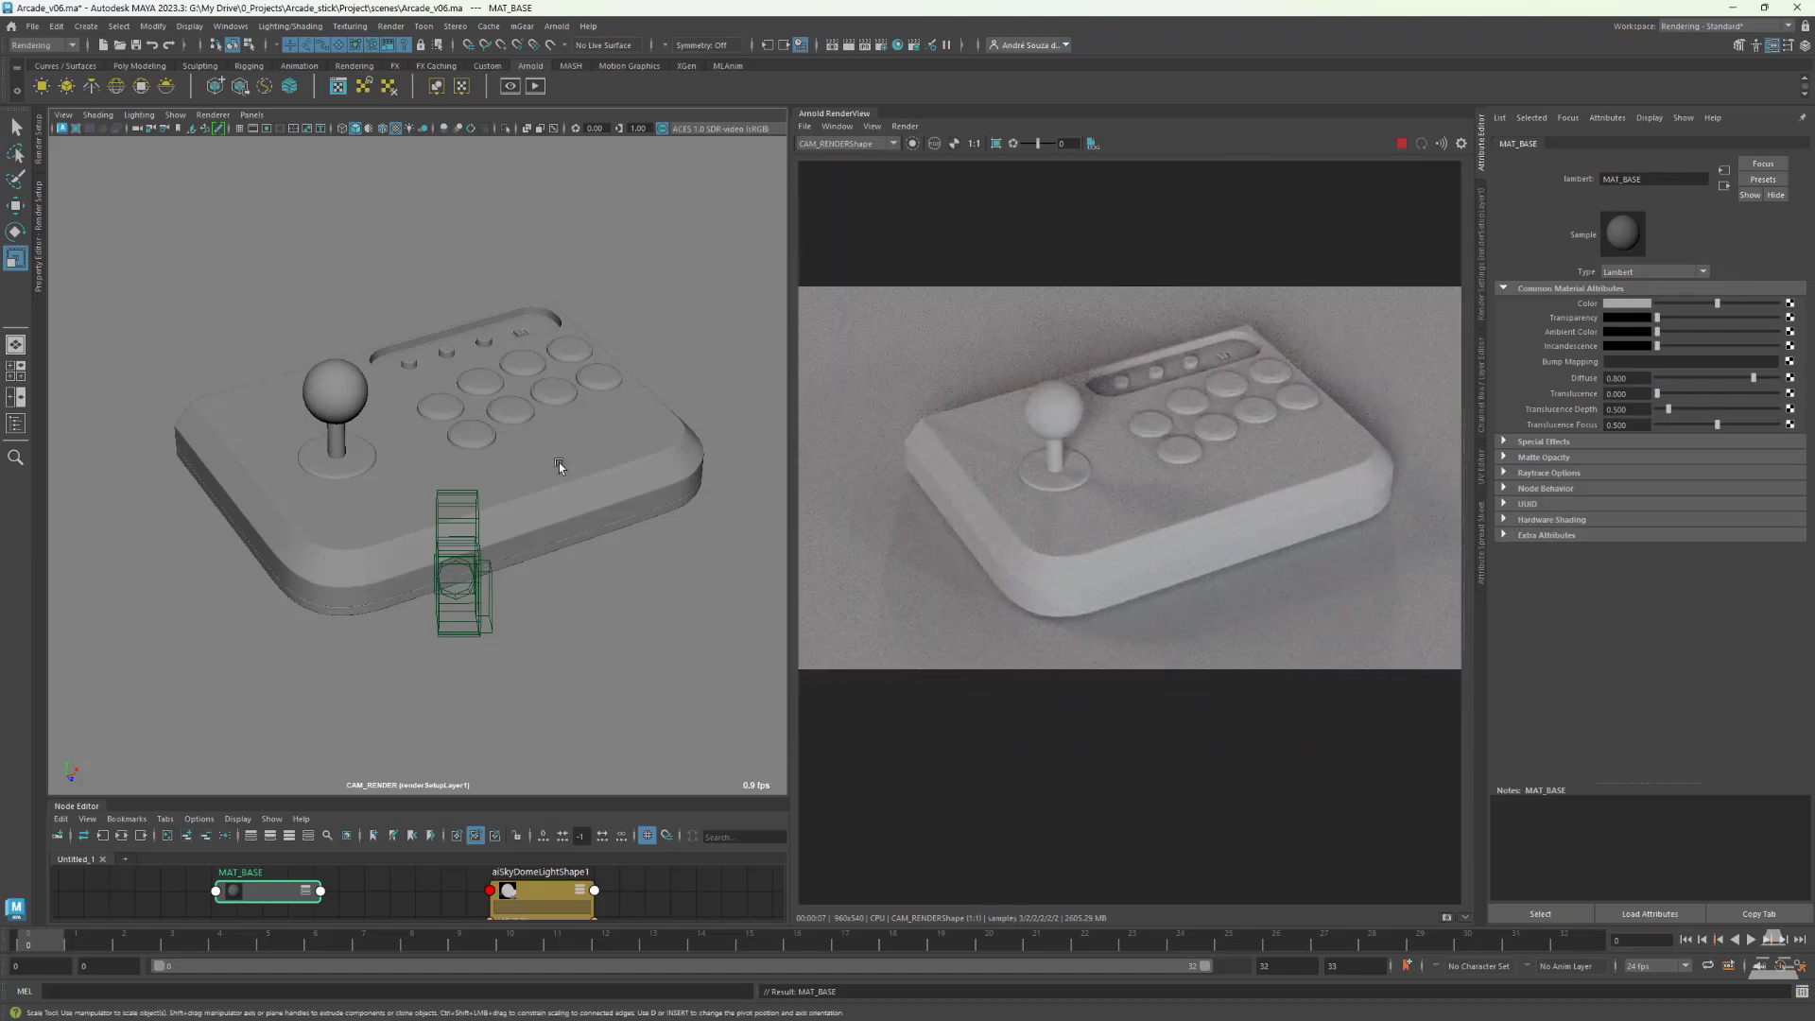
pyautogui.keyDown('alt'); pyautogui.moveTo(491, 401); pyautogui.dragTo(469, 424); pyautogui.keyUp('alt')
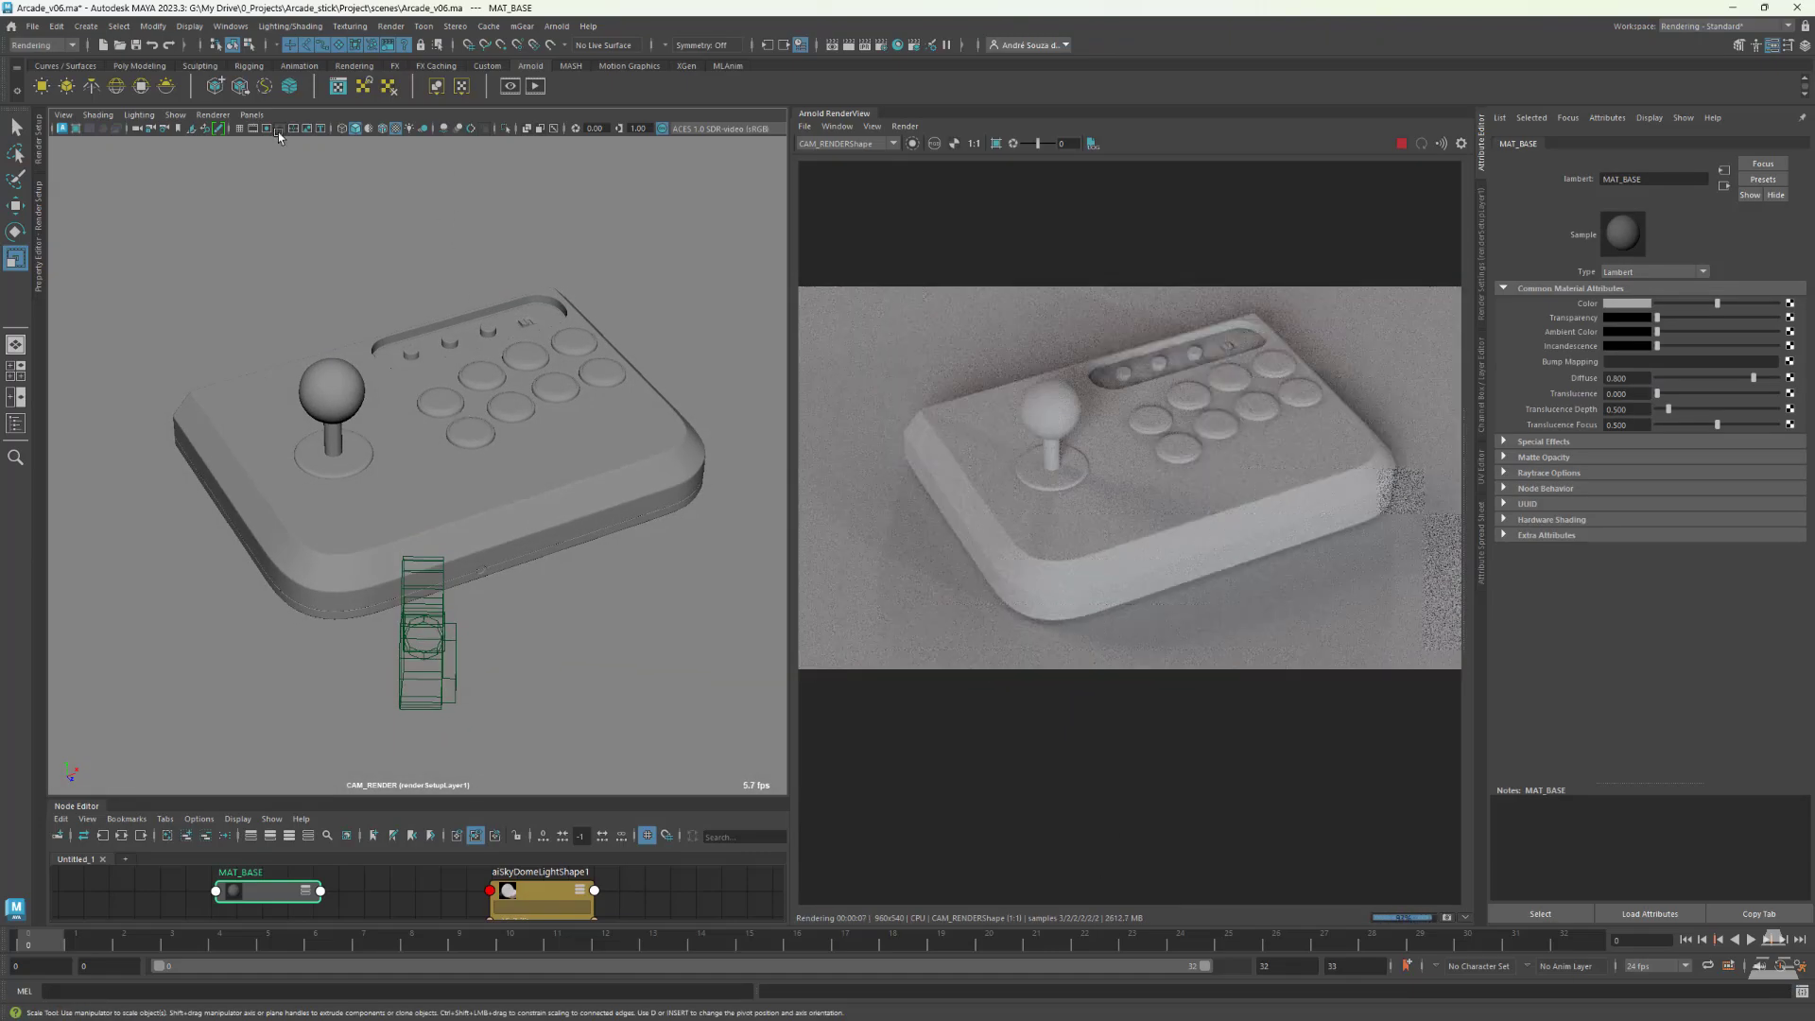
# - Rotate the SkyDome light in the persp view to change the shadow direction, and stop the render
pyautogui.click(252, 116)
pyautogui.moveTo(272, 138)
pyautogui.click(406, 144)
pyautogui.click(209, 305)
pyautogui.keyDown('alt'); pyautogui.moveTo(327, 407); pyautogui.dragTo(468, 499); pyautogui.keyUp('alt')
pyautogui.press('f')
pyautogui.press('e')
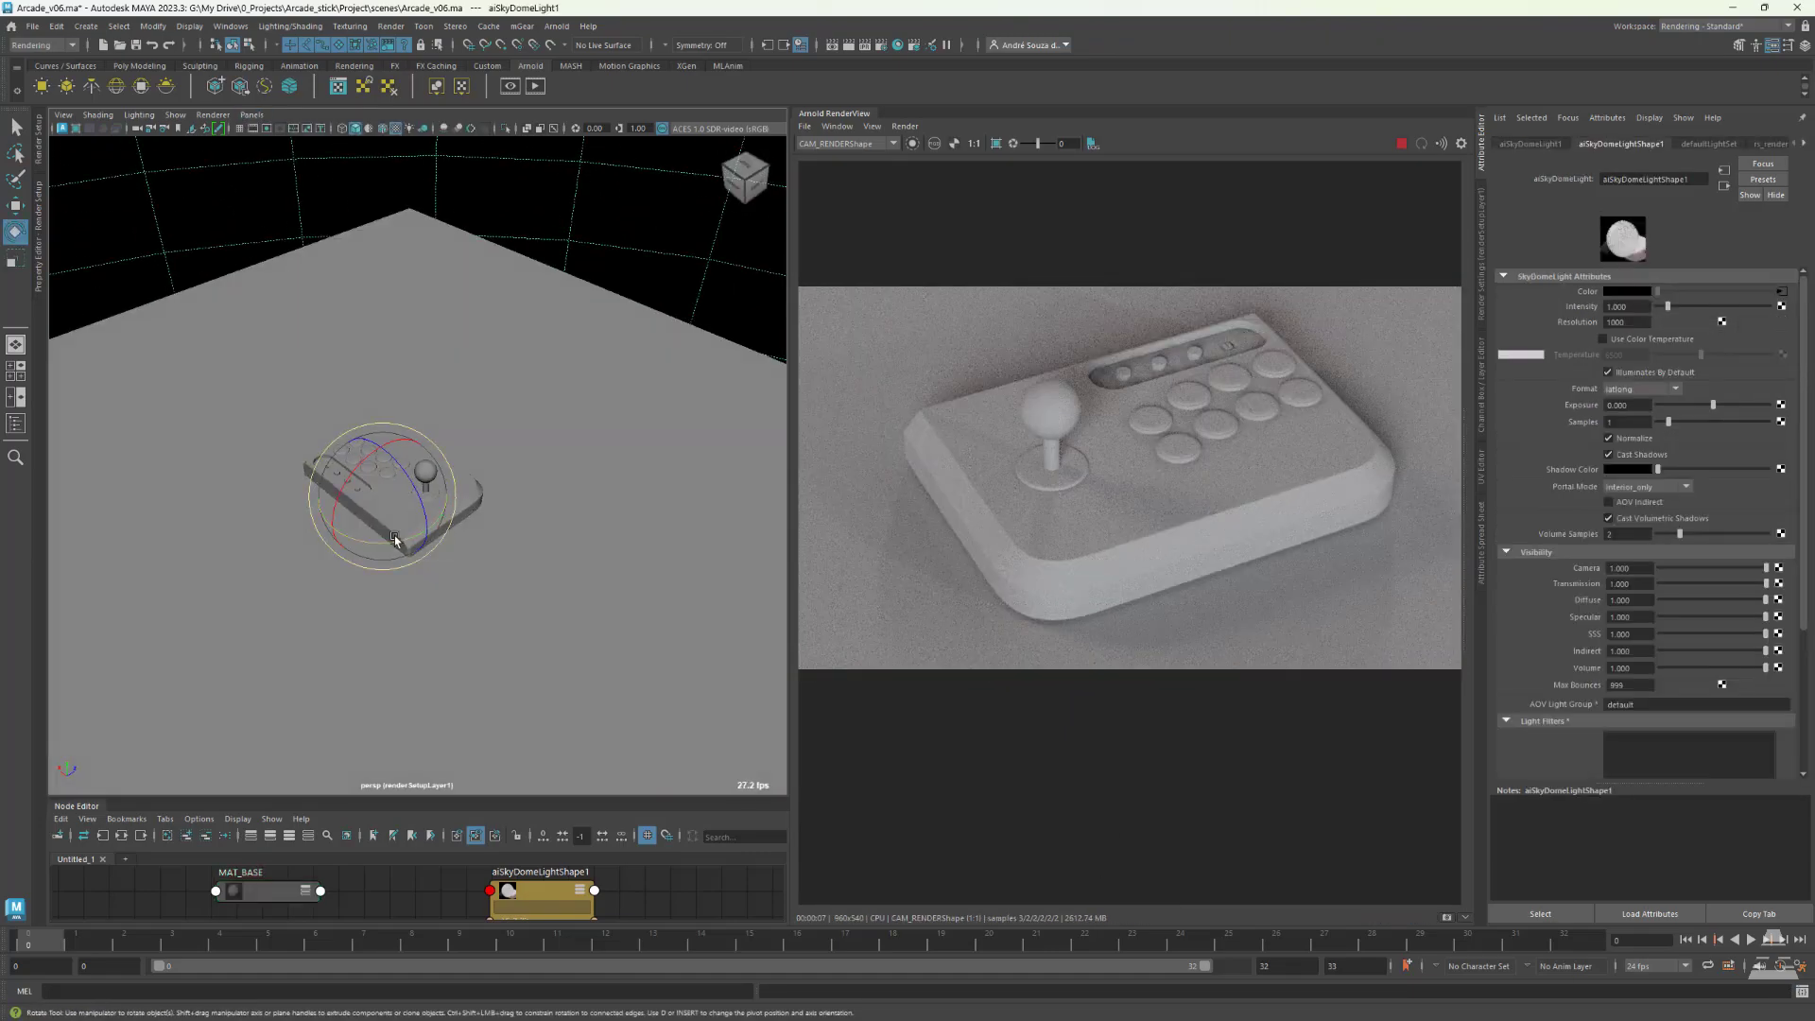
pyautogui.moveTo(395, 539); pyautogui.dragTo(433, 528)
pyautogui.click(1402, 144)
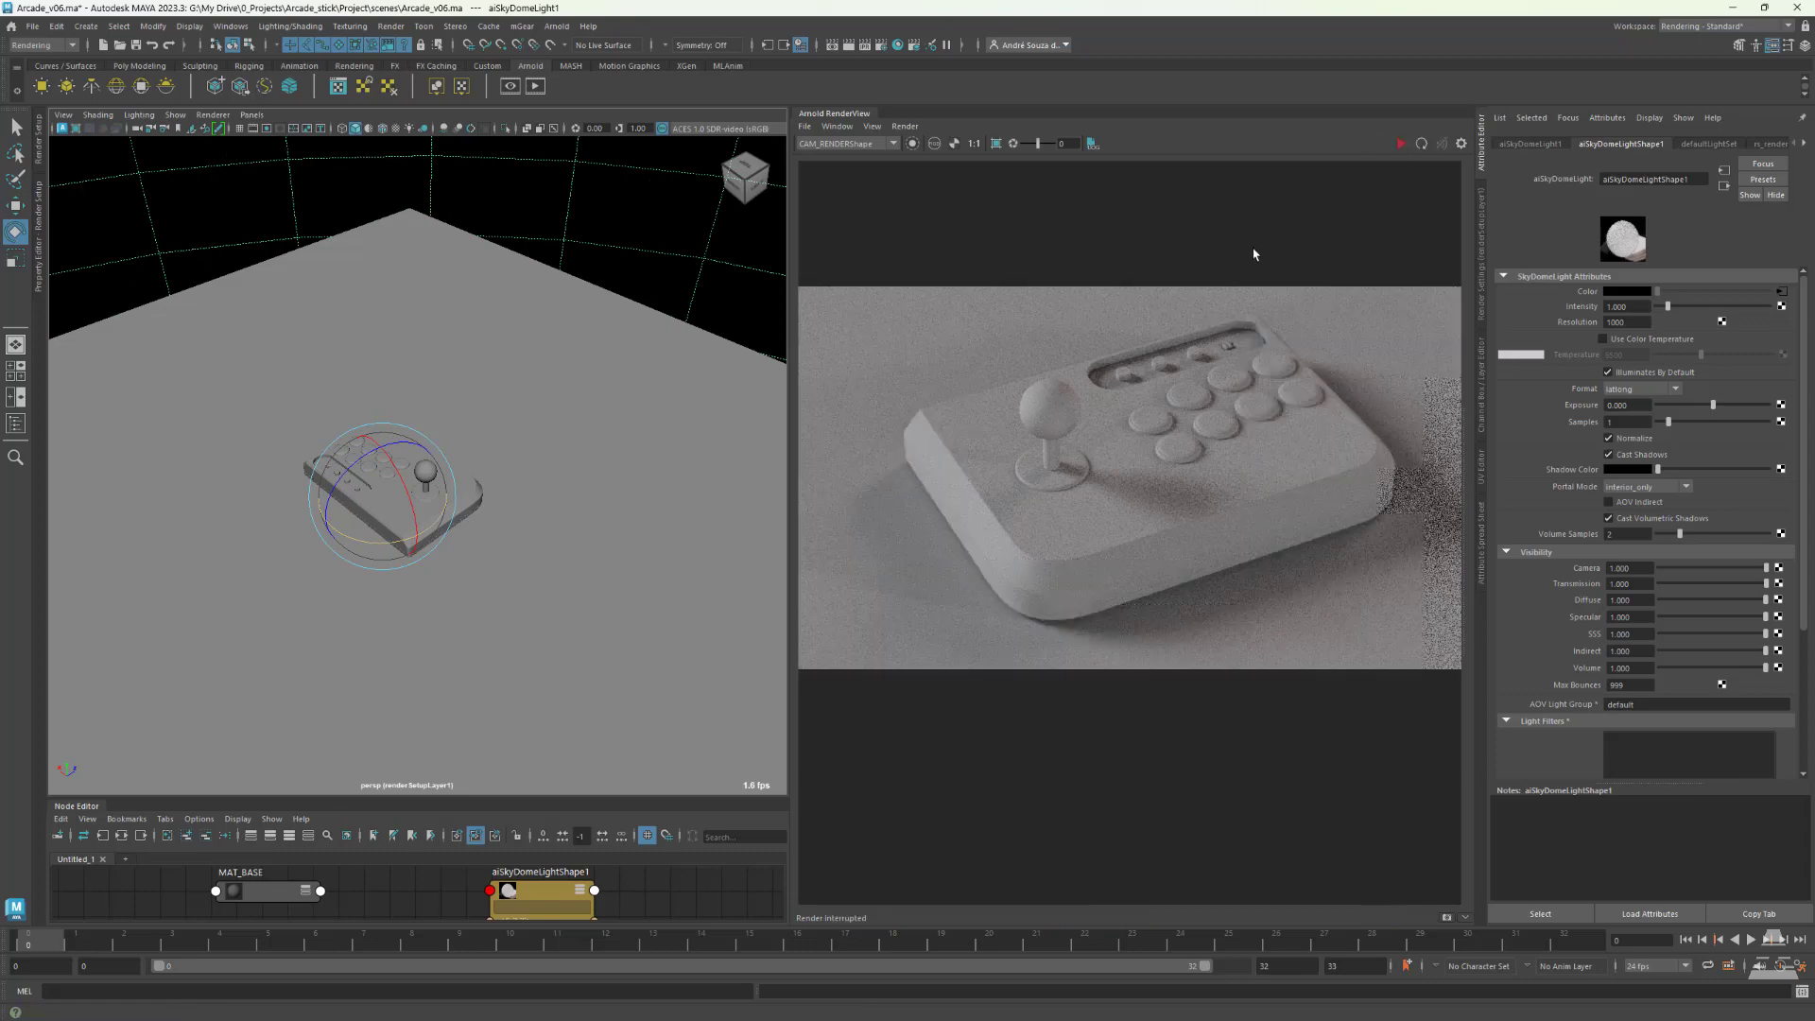
# - Create an Arnold area light and move it up above the arcade stick
pyautogui.click(42, 86)
pyautogui.keyDown('alt'); pyautogui.moveTo(605, 397); pyautogui.dragTo(529, 406); pyautogui.keyUp('alt')
pyautogui.press('w')
pyautogui.moveTo(391, 421); pyautogui.dragTo(386, 317)
pyautogui.keyDown('alt'); pyautogui.moveTo(621, 444); pyautogui.dragTo(624, 388); pyautogui.keyUp('alt')
pyautogui.moveTo(350, 296); pyautogui.dragTo(337, 305)
# - Scale the area light up and shift it sideways past the joystick side of the arcade stick
pyautogui.press('r')
pyautogui.keyDown('alt'); pyautogui.moveTo(425, 398); pyautogui.dragTo(378, 323); pyautogui.keyUp('alt')
pyautogui.press('e')
pyautogui.press('r')
pyautogui.moveTo(413, 338); pyautogui.dragTo(463, 341)
pyautogui.keyDown('alt'); pyautogui.moveTo(445, 397); pyautogui.dragTo(482, 478); pyautogui.keyUp('alt')
pyautogui.press('w')
pyautogui.moveTo(402, 368); pyautogui.dragTo(348, 372)
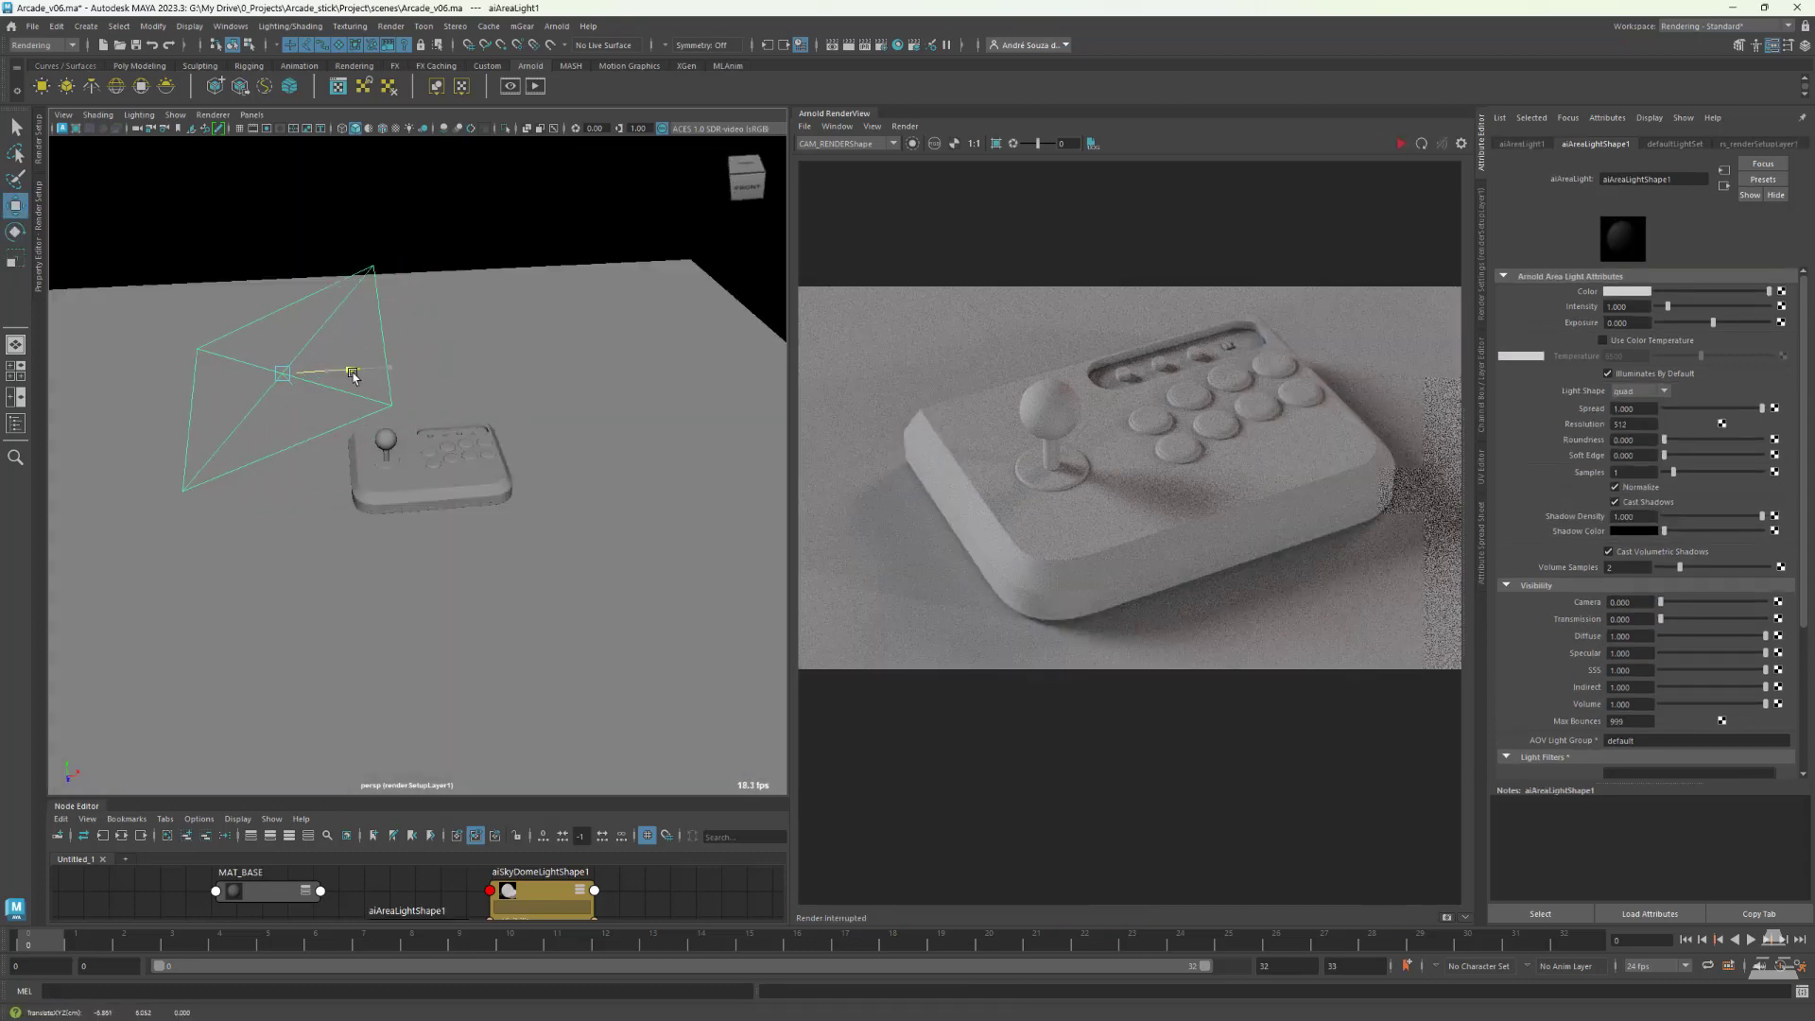
# - Move the area light higher above the arcade stick and set its exposure to 7
pyautogui.keyDown('alt'); pyautogui.moveTo(454, 472); pyautogui.dragTo(462, 369); pyautogui.keyUp('alt')
pyautogui.moveTo(342, 331); pyautogui.dragTo(335, 273)
pyautogui.write('7')
pyautogui.press('Return')
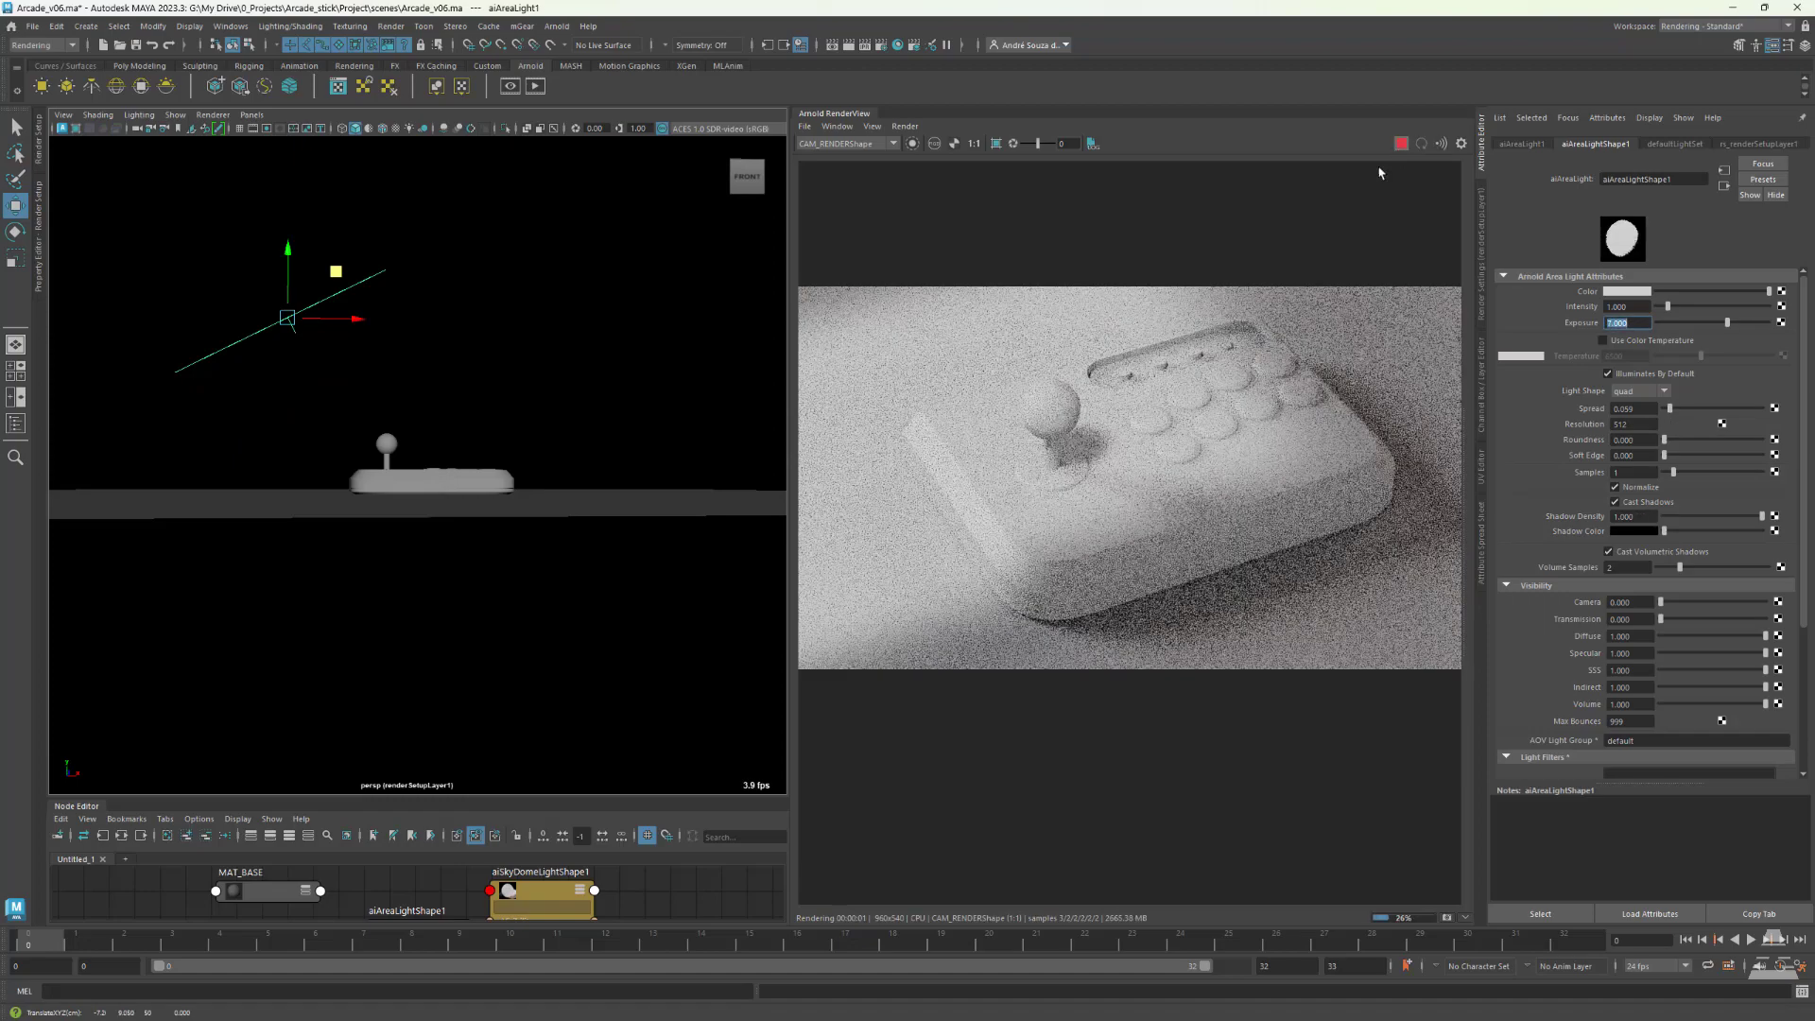
# - Rotate the area light and scale it much wider over the arcade stick
pyautogui.keyDown('alt'); pyautogui.moveTo(425, 378); pyautogui.dragTo(492, 467); pyautogui.keyUp('alt')
pyautogui.press('e')
pyautogui.press('e')
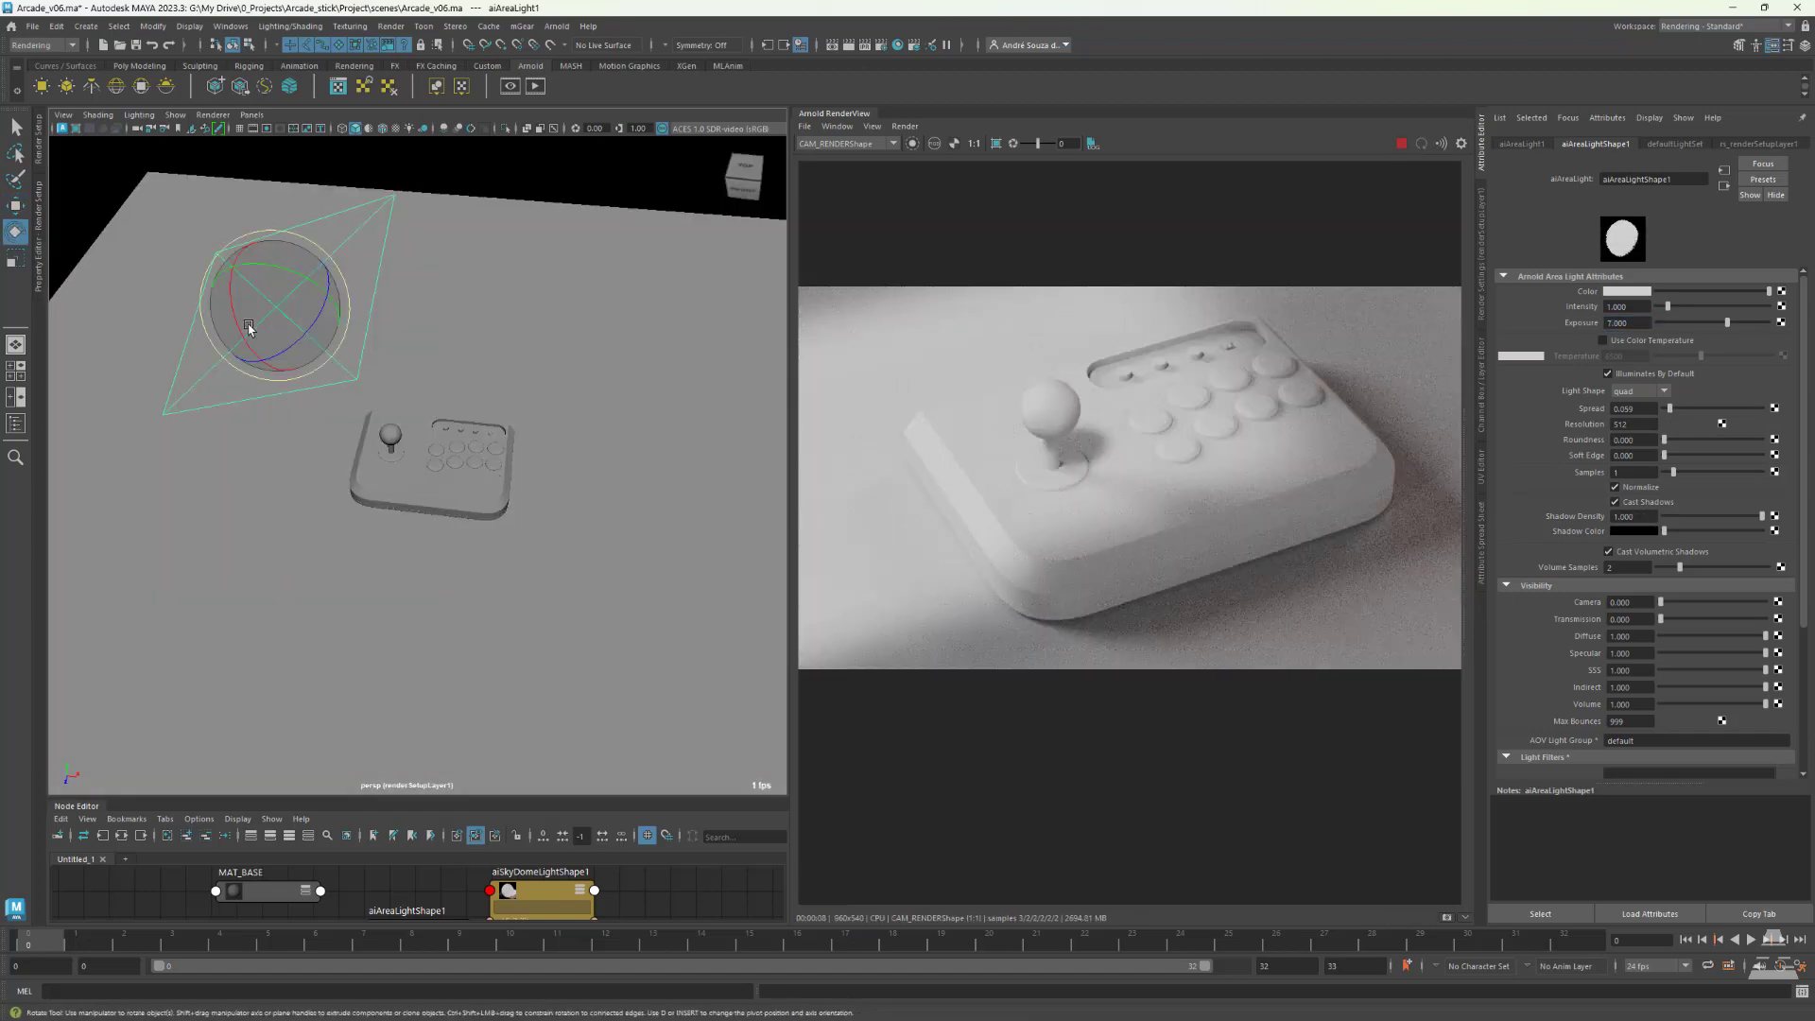
pyautogui.moveTo(243, 325); pyautogui.dragTo(453, 253)
pyautogui.press('w')
pyautogui.press('r')
pyautogui.click(912, 143)
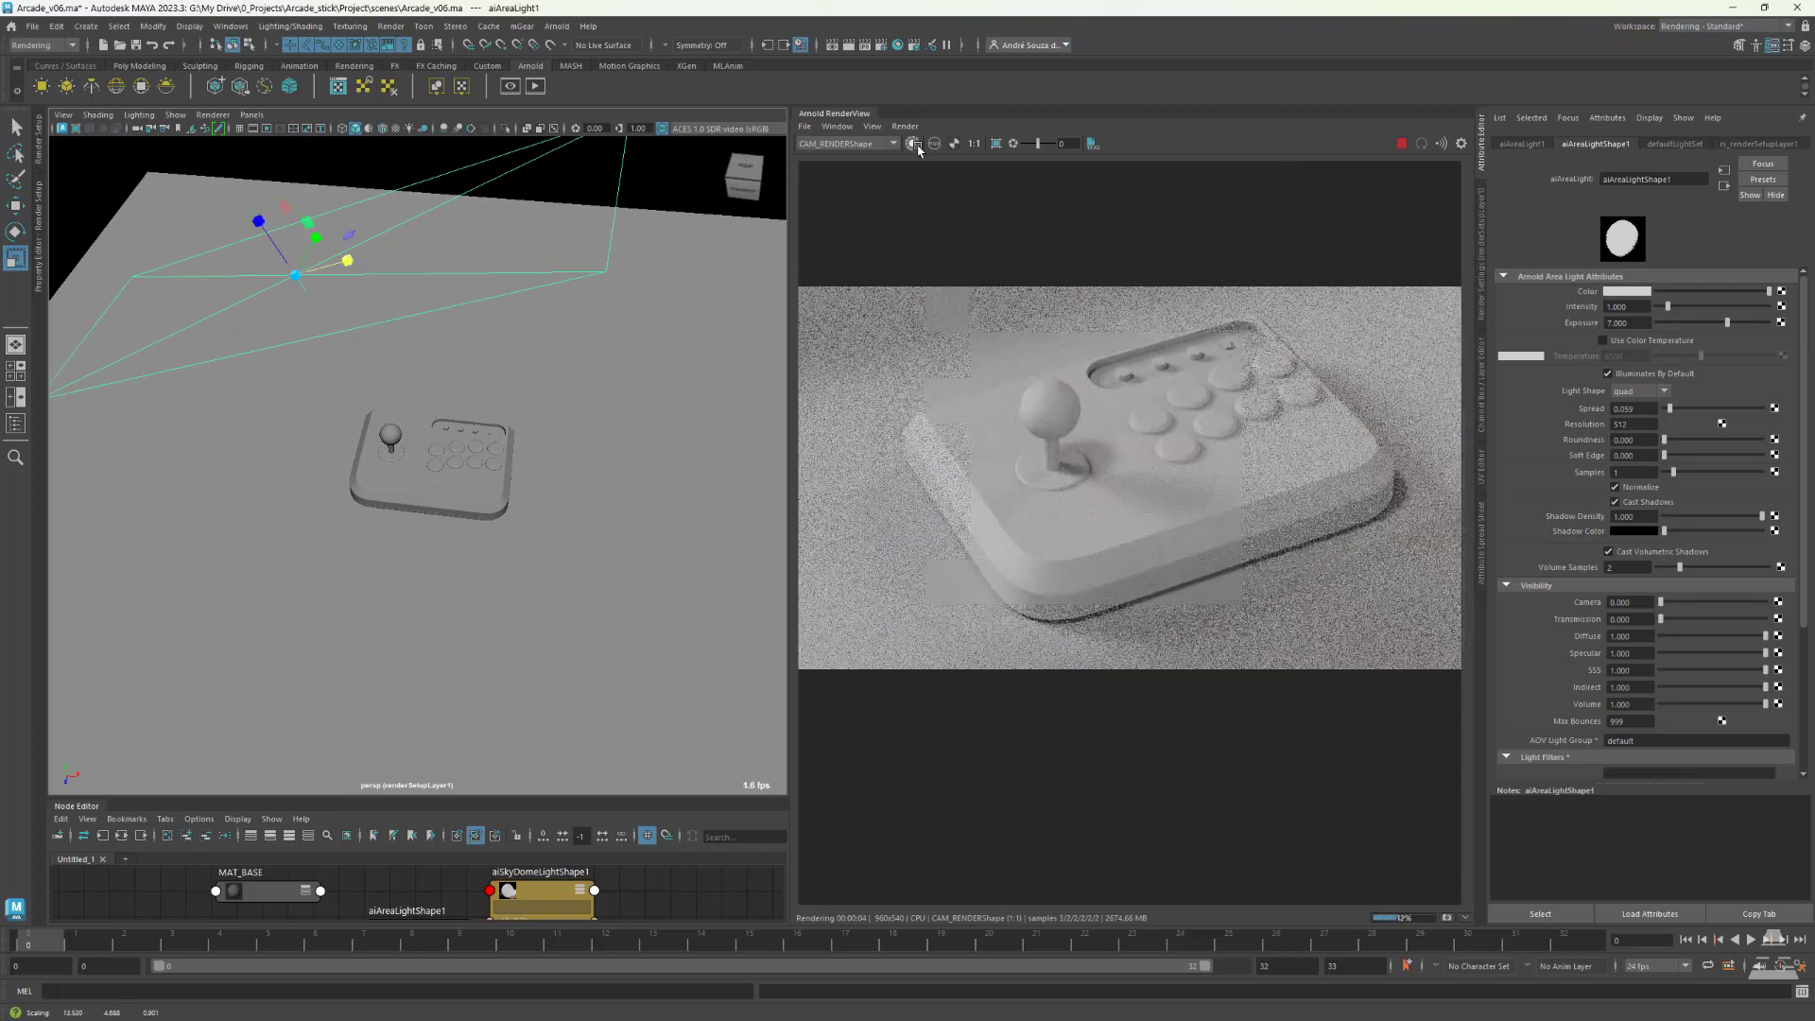
# - Turn and move the area light behind the arcade stick, and set its exposure to 8
pyautogui.press('e')
pyautogui.moveTo(234, 289); pyautogui.dragTo(272, 416)
pyautogui.press('w')
pyautogui.moveTo(269, 450); pyautogui.dragTo(268, 350)
pyautogui.press('e')
pyautogui.press('w')
pyautogui.click(270, 419)
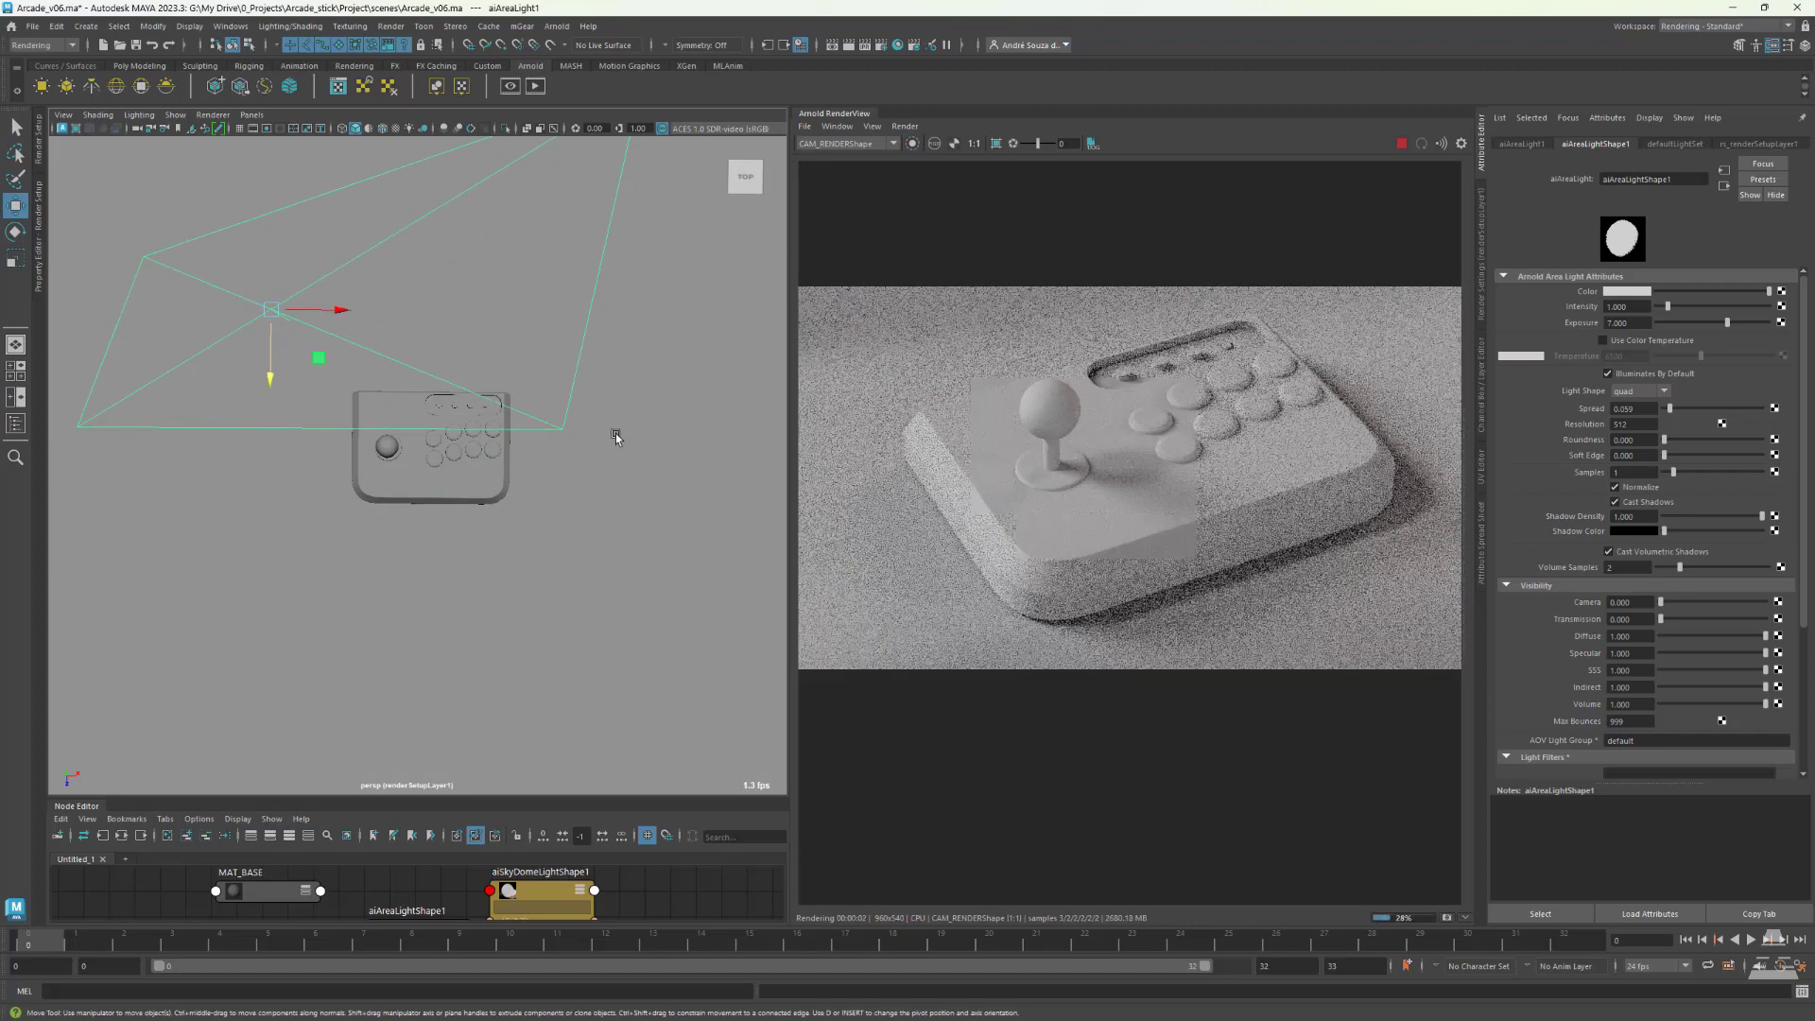
pyautogui.keyDown('alt'); pyautogui.moveTo(615, 433); pyautogui.dragTo(533, 305); pyautogui.keyUp('alt')
pyautogui.press('Return')
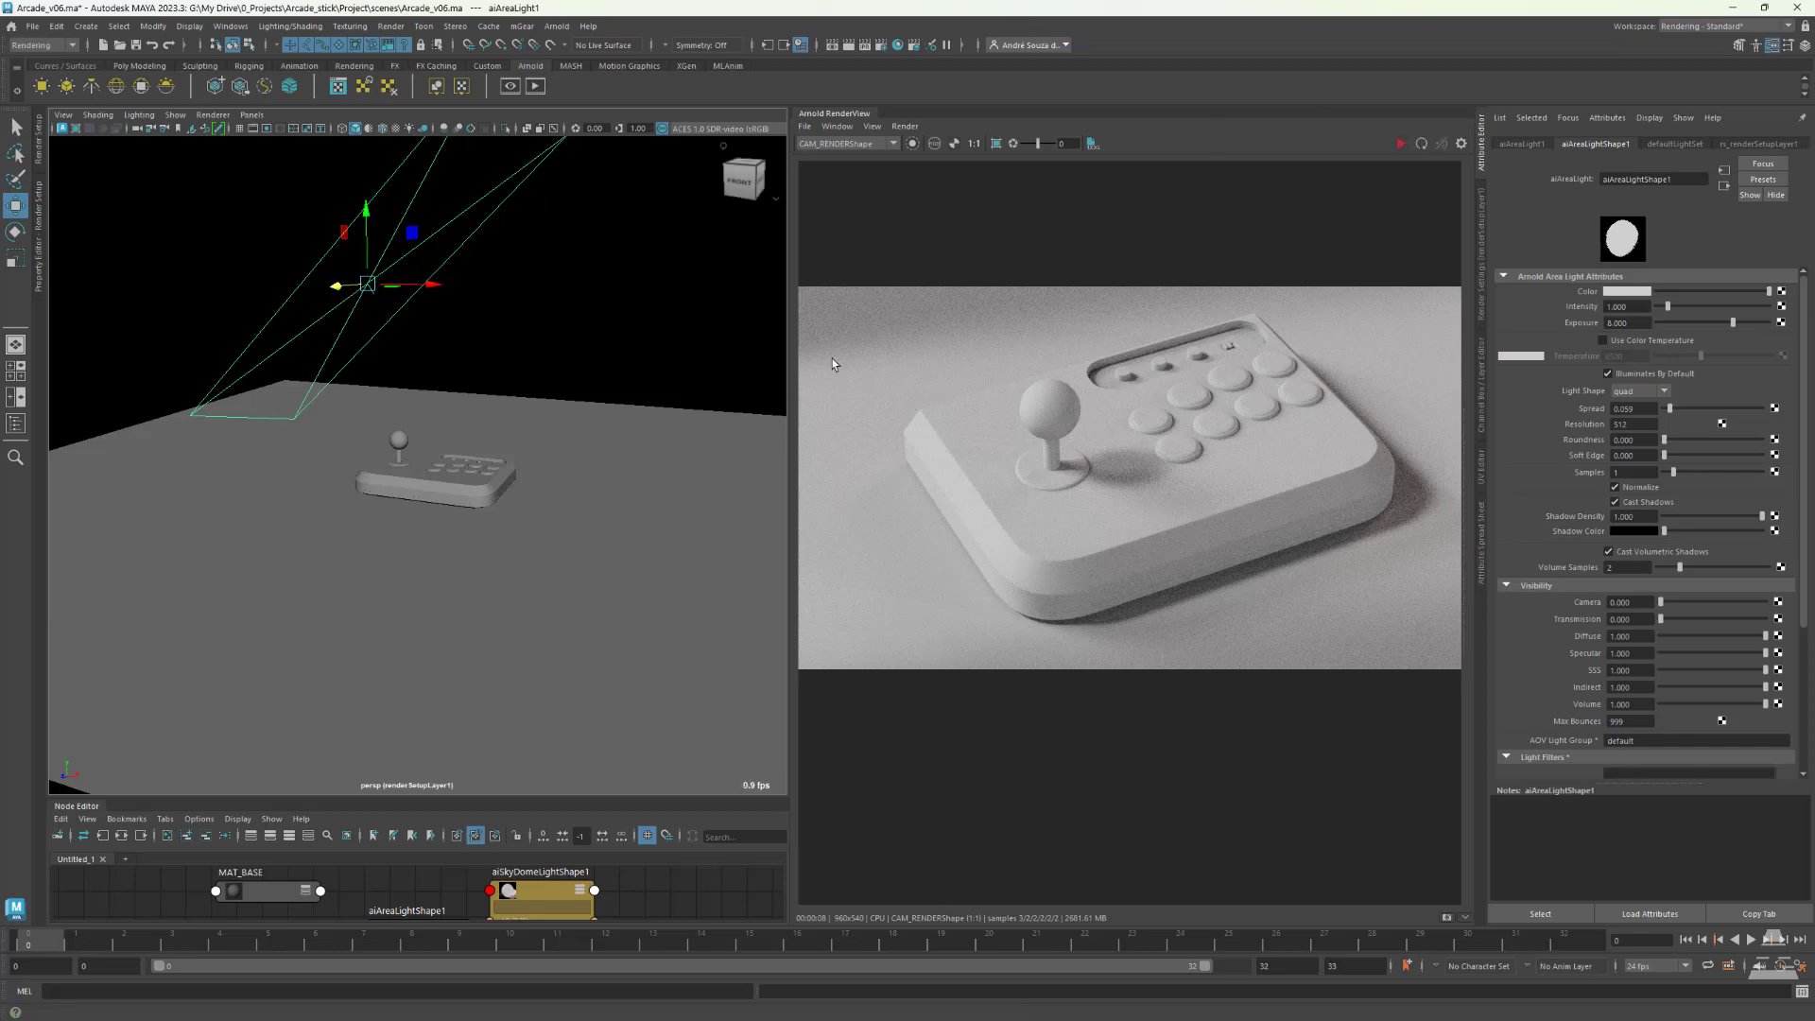
# - Switch to the master layer to render the original materials, and widen the viewport
pyautogui.click(39, 141)
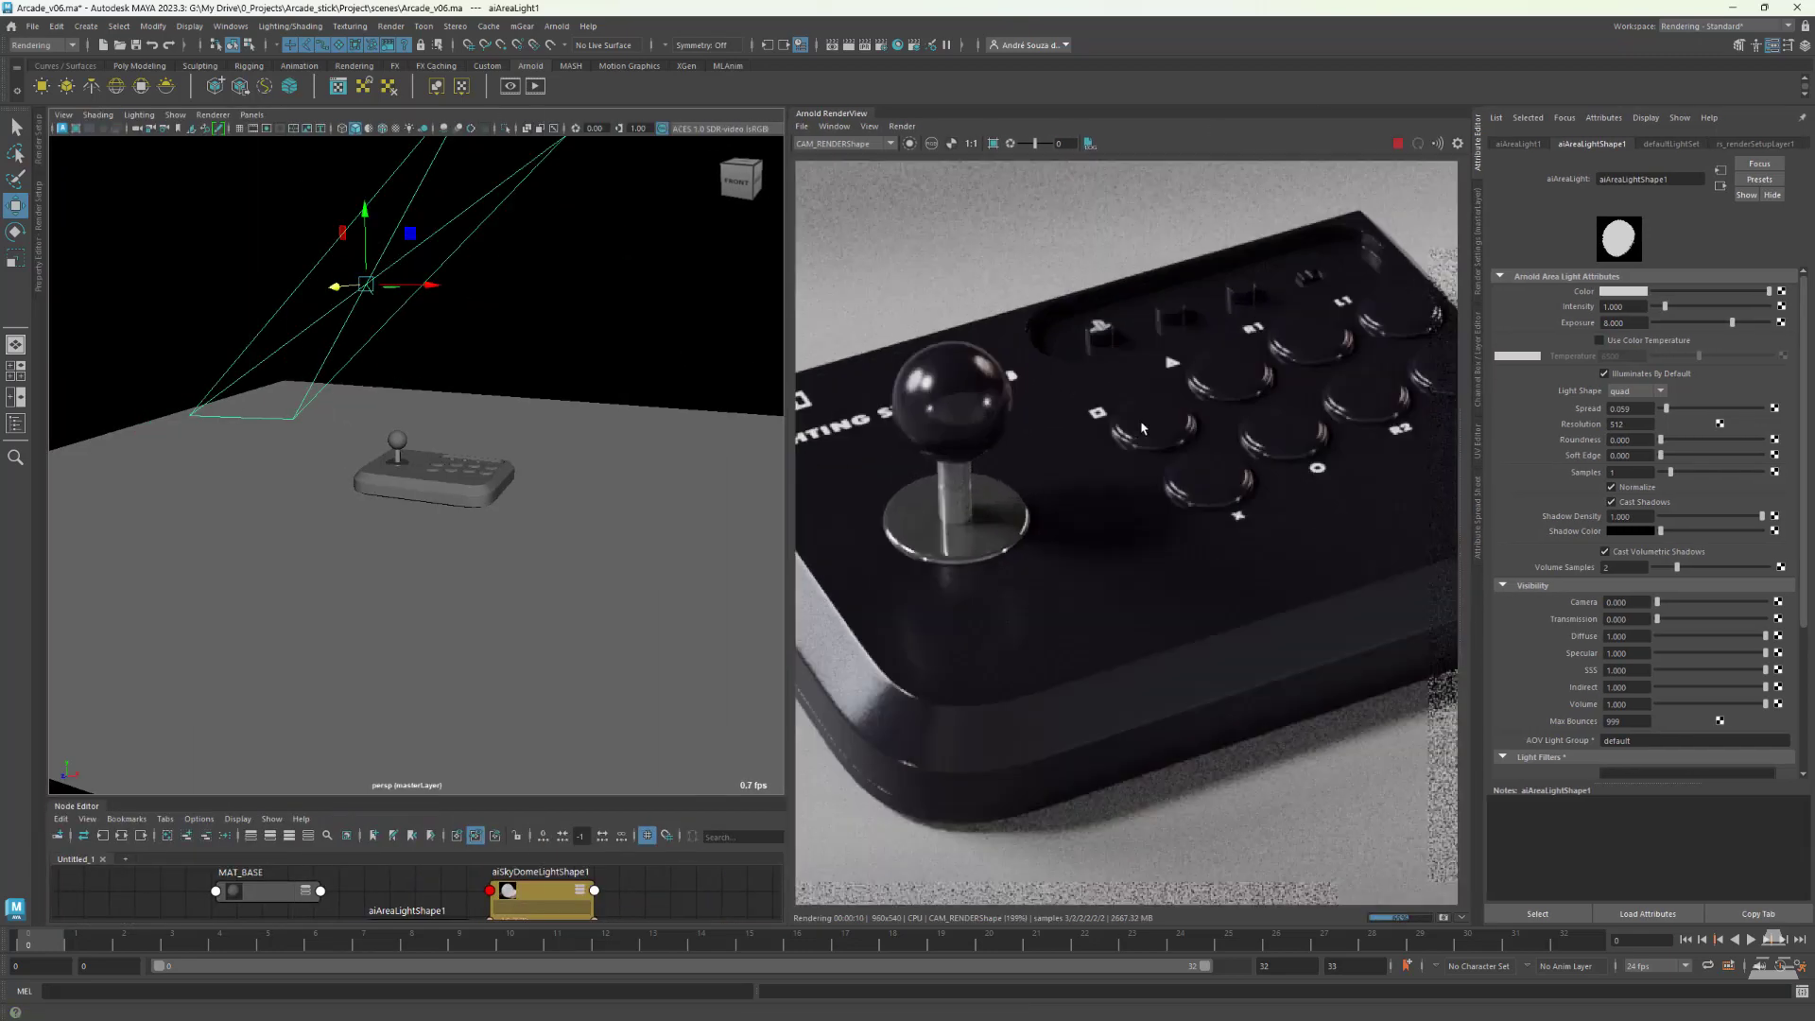
pyautogui.scroll(2, 1134, 409)
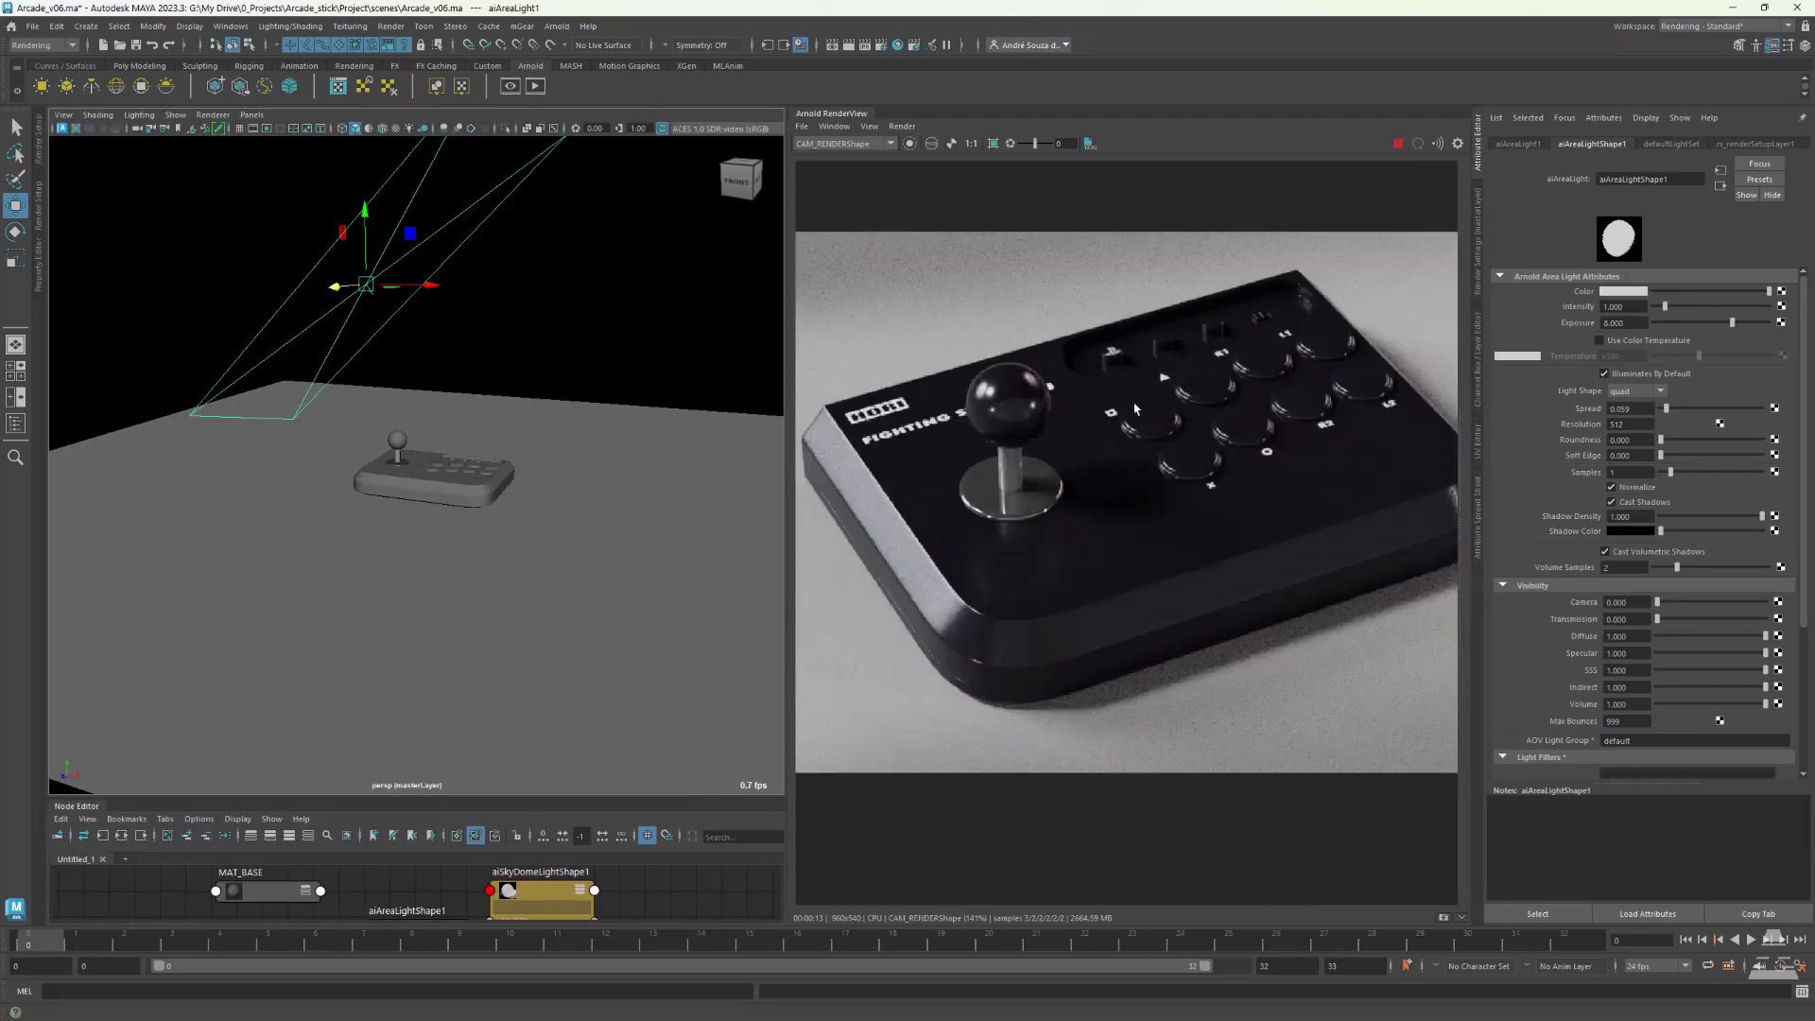
pyautogui.moveTo(788, 412); pyautogui.dragTo(945, 412)
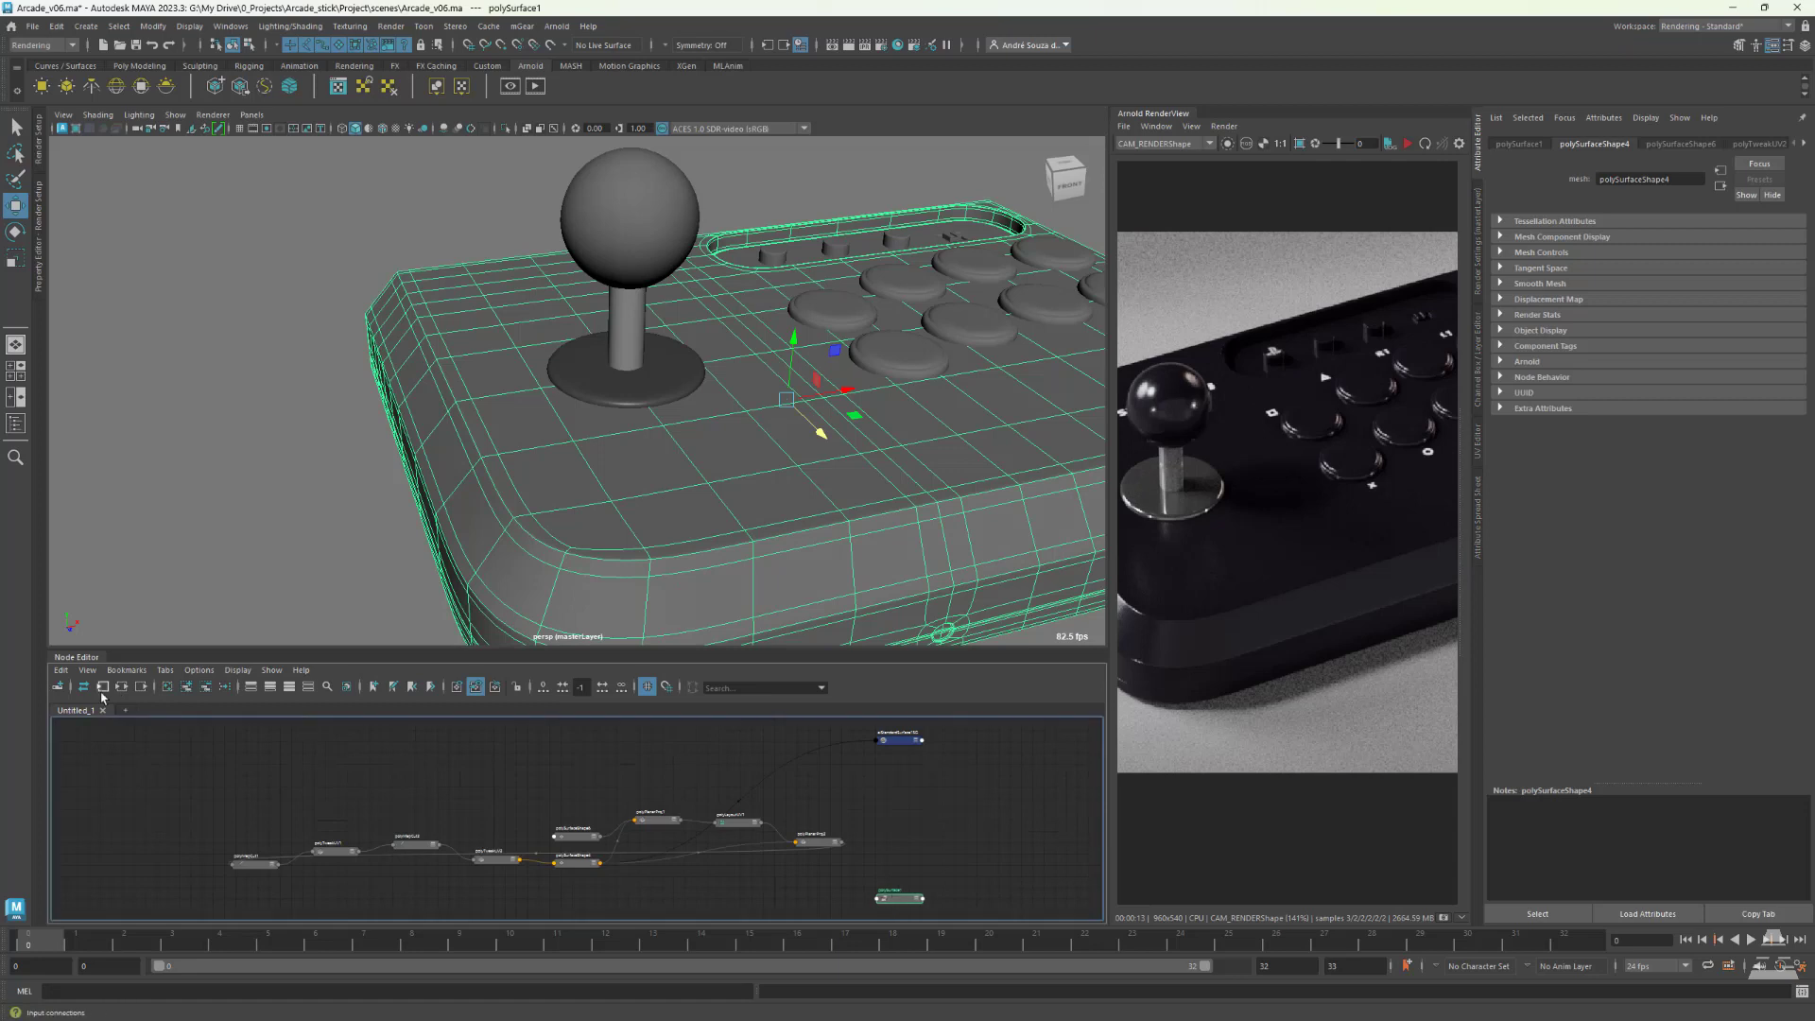
# - Trace the arcade base's node connections through to its aiStandardSurface1 shading network
pyautogui.scroll(4, 719, 853)
pyautogui.keyDown('alt'); pyautogui.moveTo(126, 778); pyautogui.dragTo(275, 794, button='middle'); pyautogui.keyUp('alt')
pyautogui.keyDown('alt'); pyautogui.moveTo(811, 803); pyautogui.dragTo(472, 812, button='middle'); pyautogui.keyUp('alt')
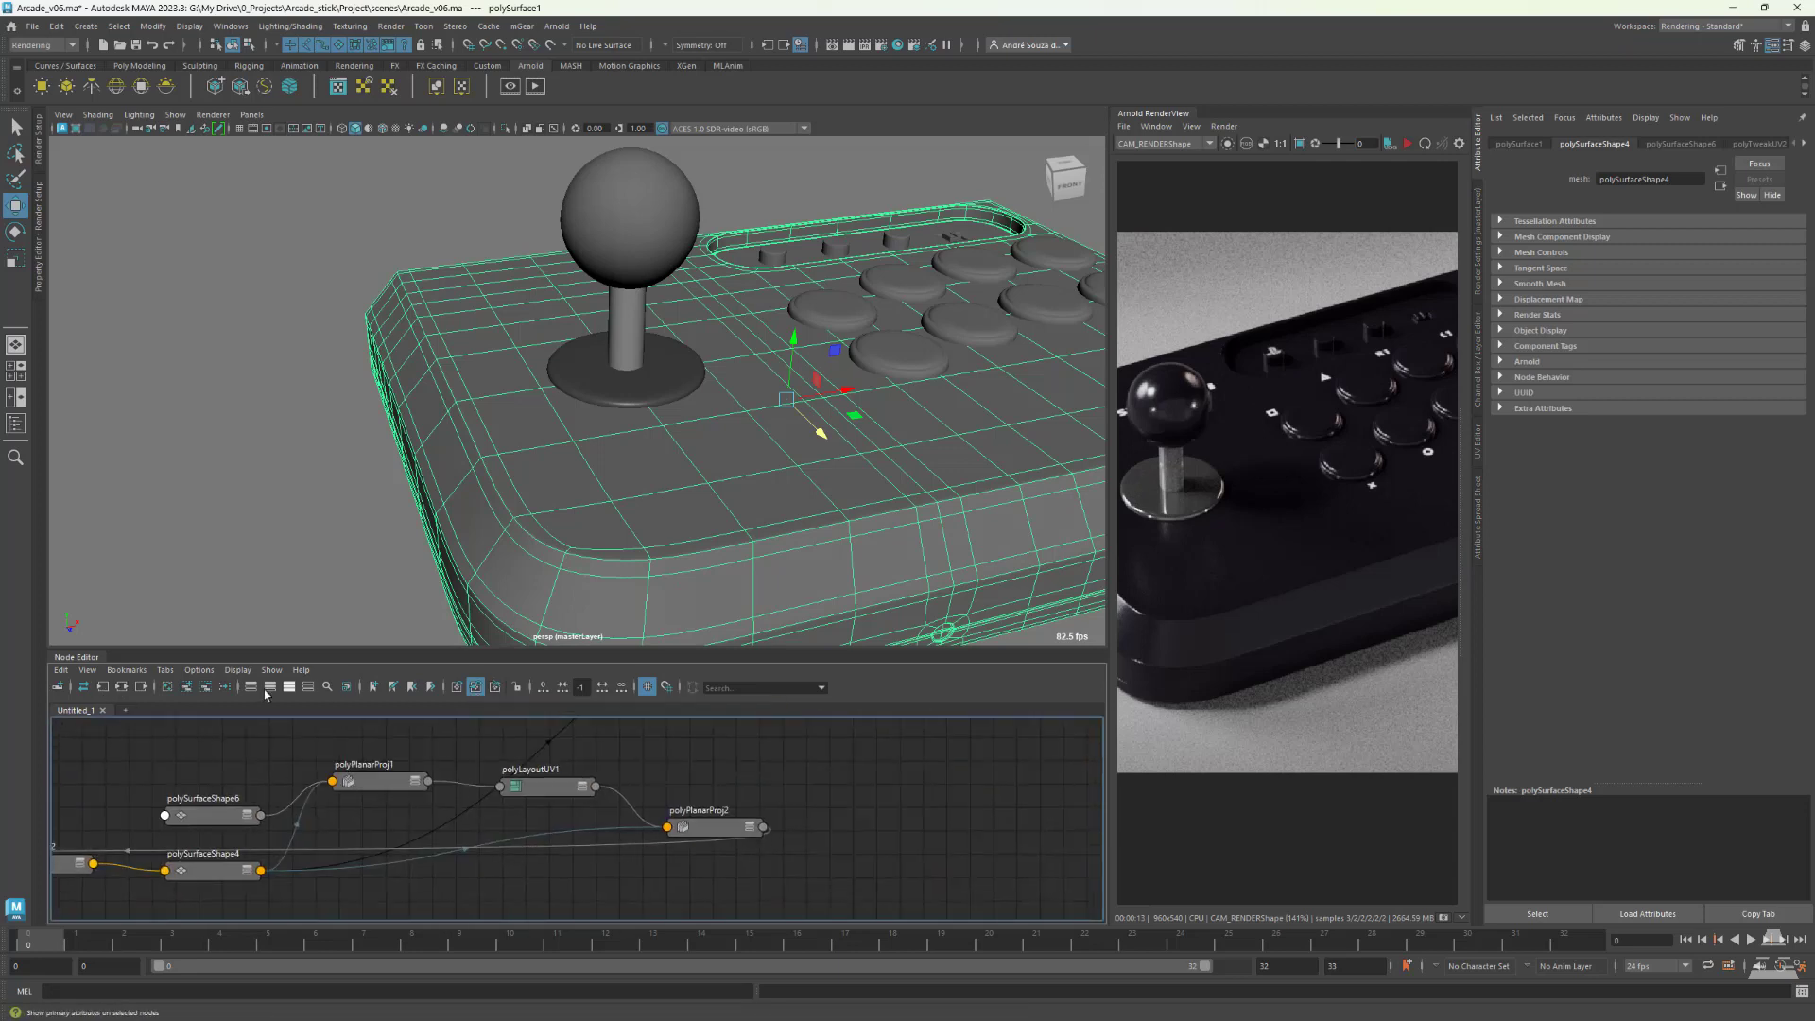
pyautogui.click(121, 687)
pyautogui.click(952, 810)
pyautogui.moveTo(828, 877); pyautogui.dragTo(743, 888)
pyautogui.click(121, 688)
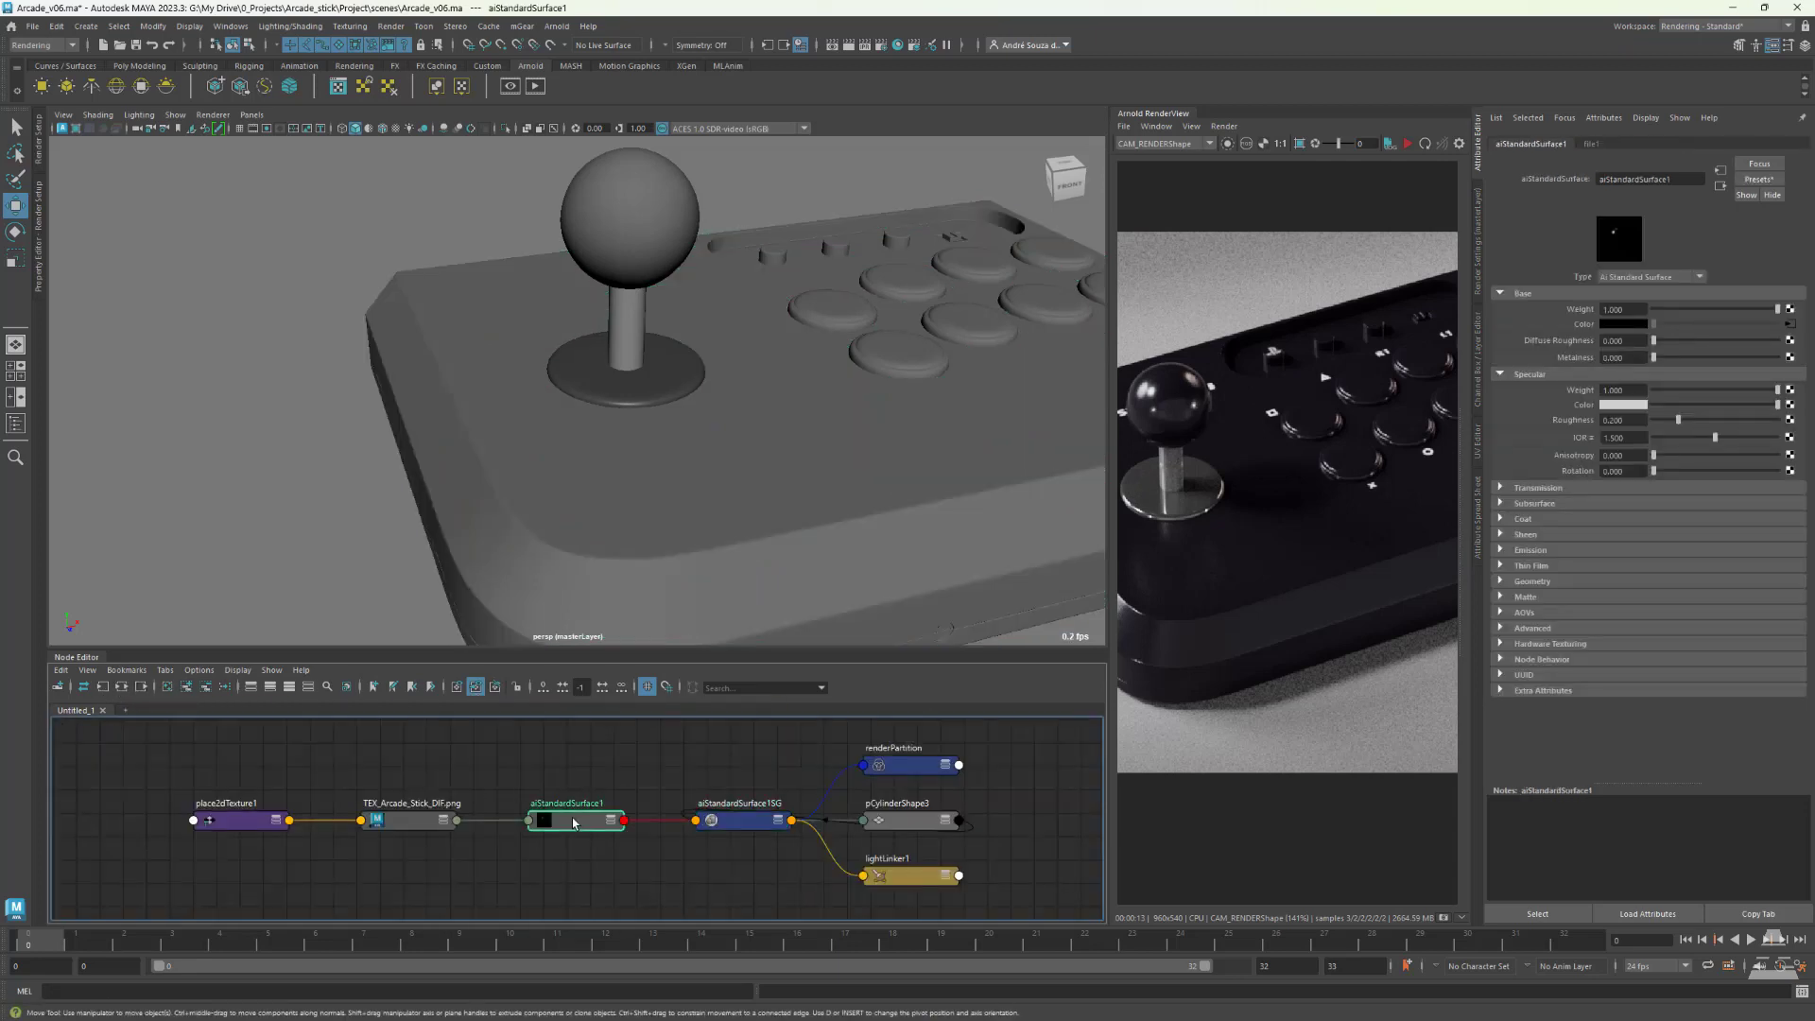
# - Show all attributes of the aiStandardSurface1 node and enlarge the Node Editor to fit it
pyautogui.press('3')
pyautogui.moveTo(572, 822); pyautogui.dragTo(571, 804)
pyautogui.keyDown('alt'); pyautogui.moveTo(571, 804); pyautogui.dragTo(739, 784, button='middle'); pyautogui.keyUp('alt')
pyautogui.moveTo(837, 651); pyautogui.dragTo(833, 560)
pyautogui.scroll(-2, 738, 742)
pyautogui.moveTo(726, 728); pyautogui.dragTo(722, 701)
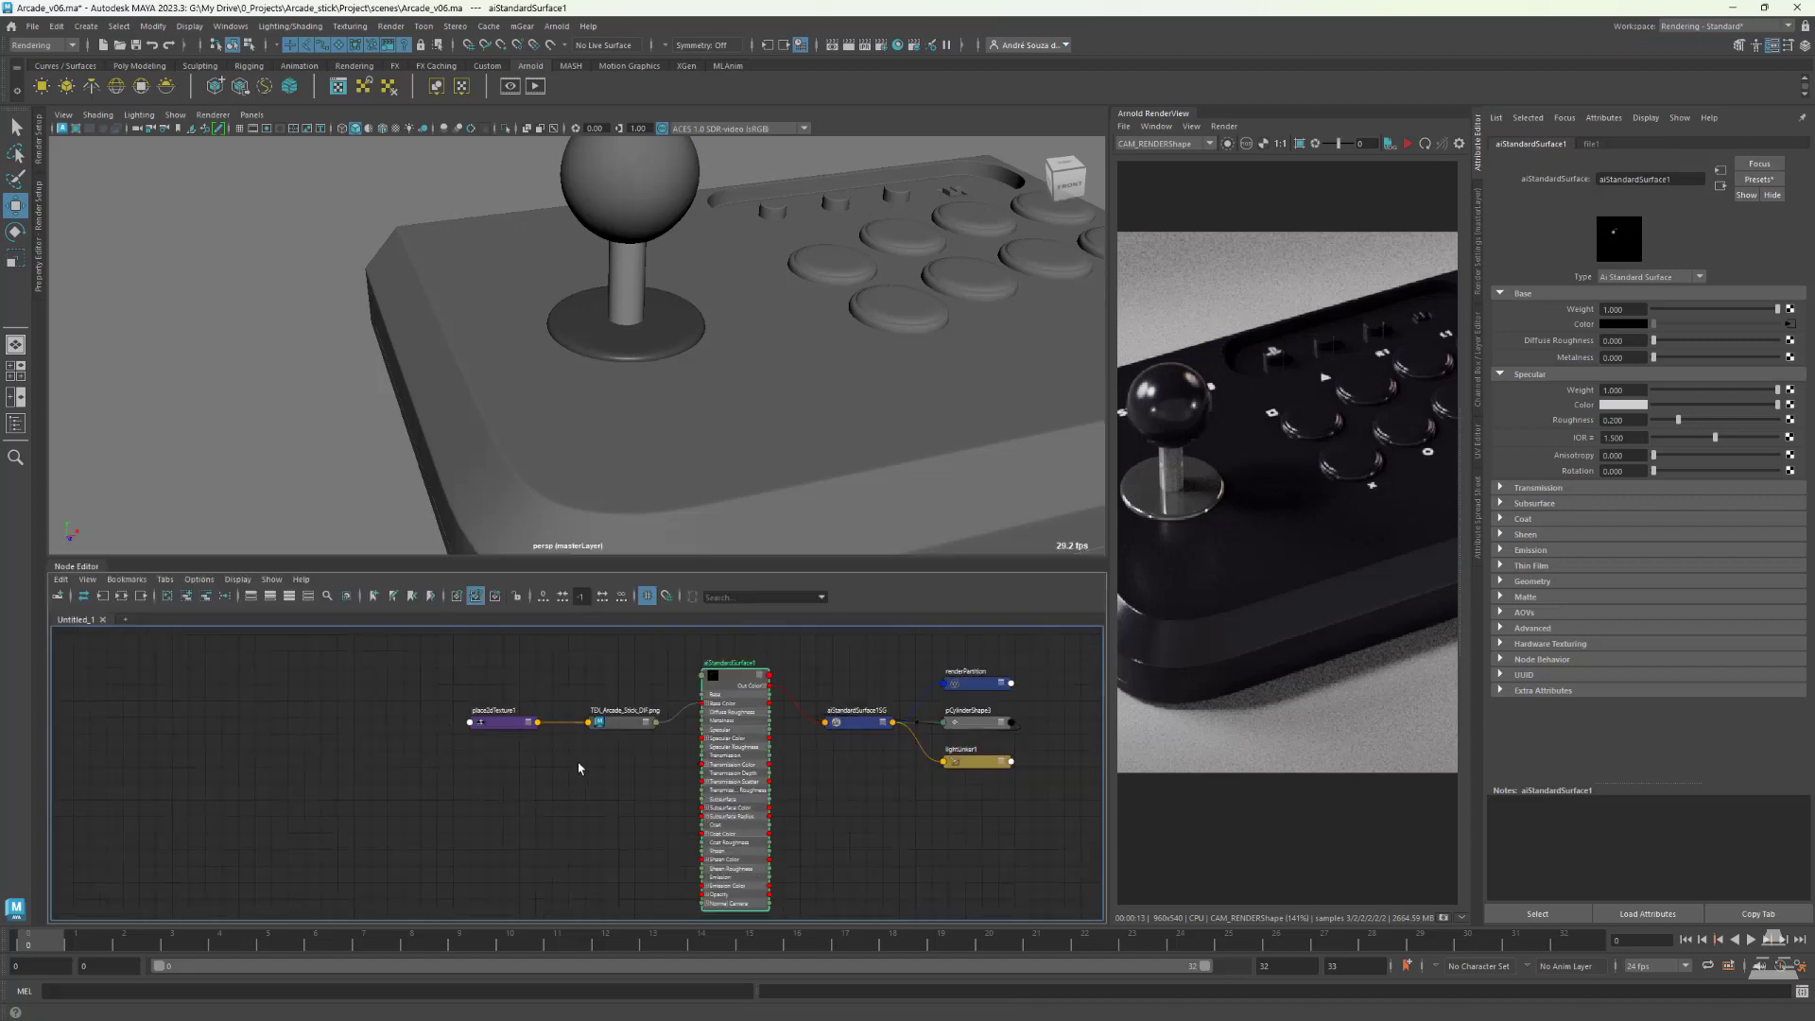
# - Take the Node Editor out of the docked layout so the viewport gets its space
pyautogui.click(63, 578)
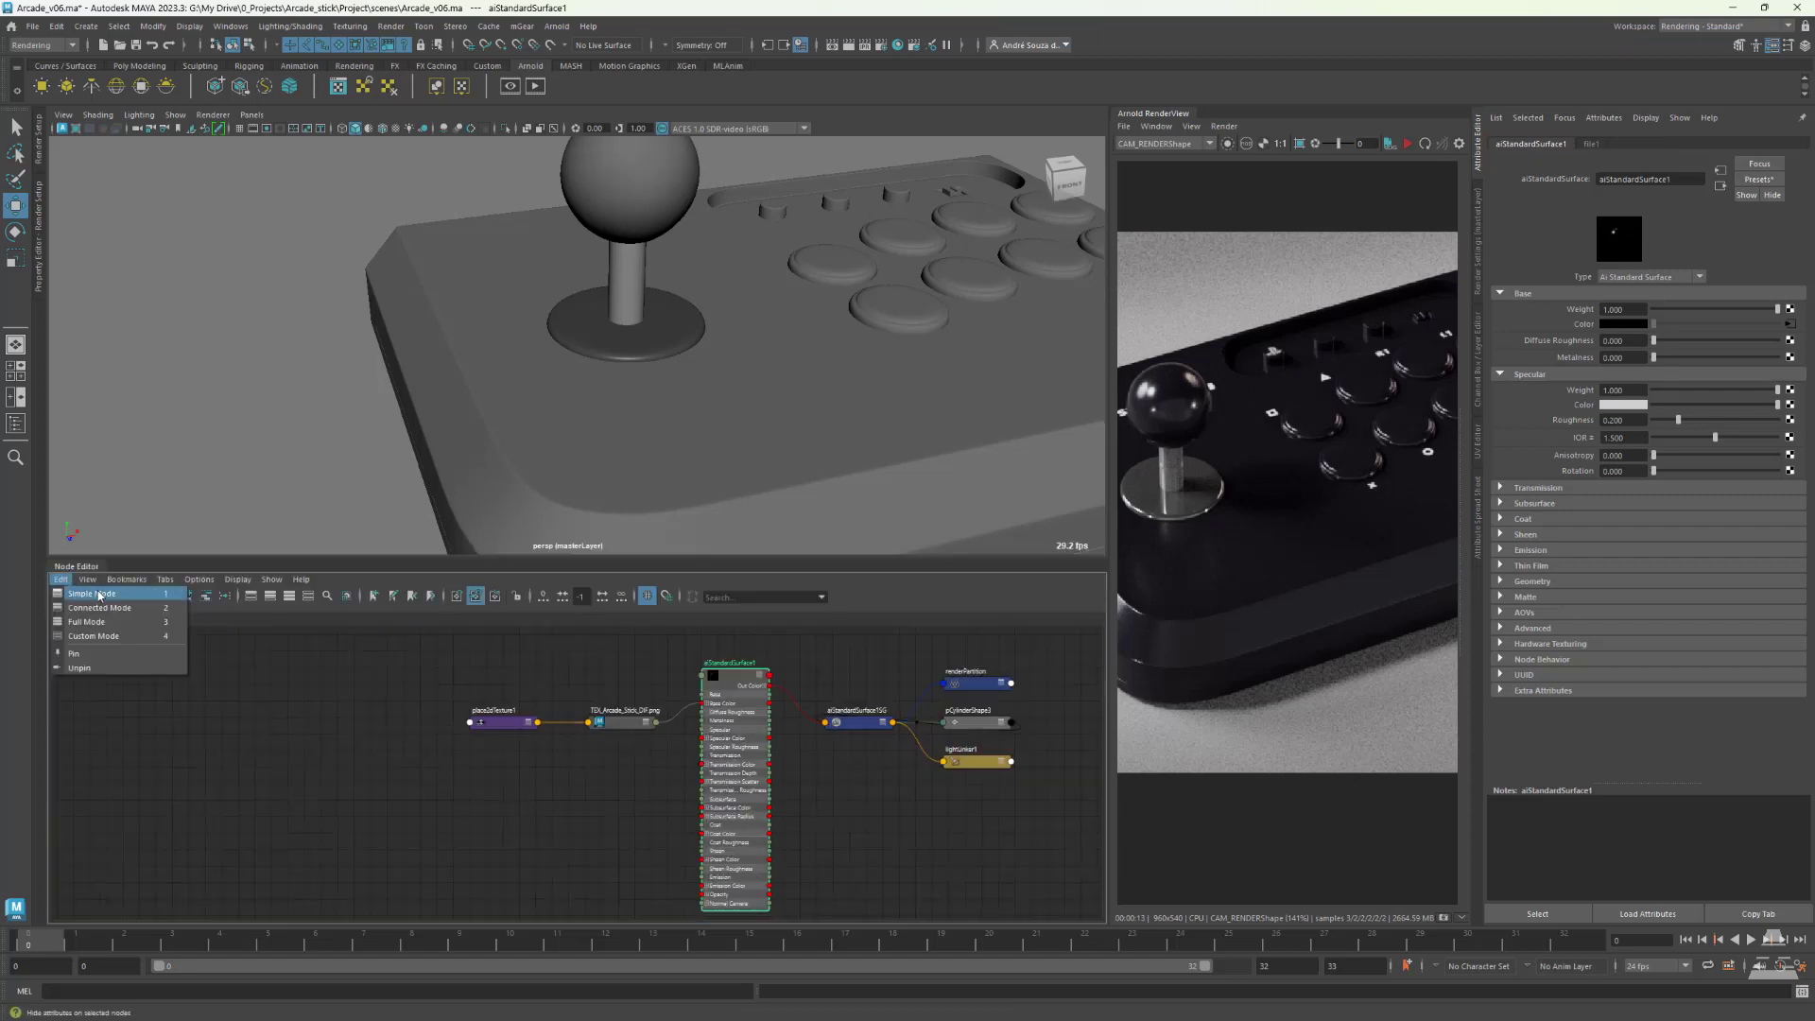
pyautogui.doubleClick(78, 566)
pyautogui.moveTo(90, 924); pyautogui.dragTo(331, 480)
pyautogui.click(1177, 479)
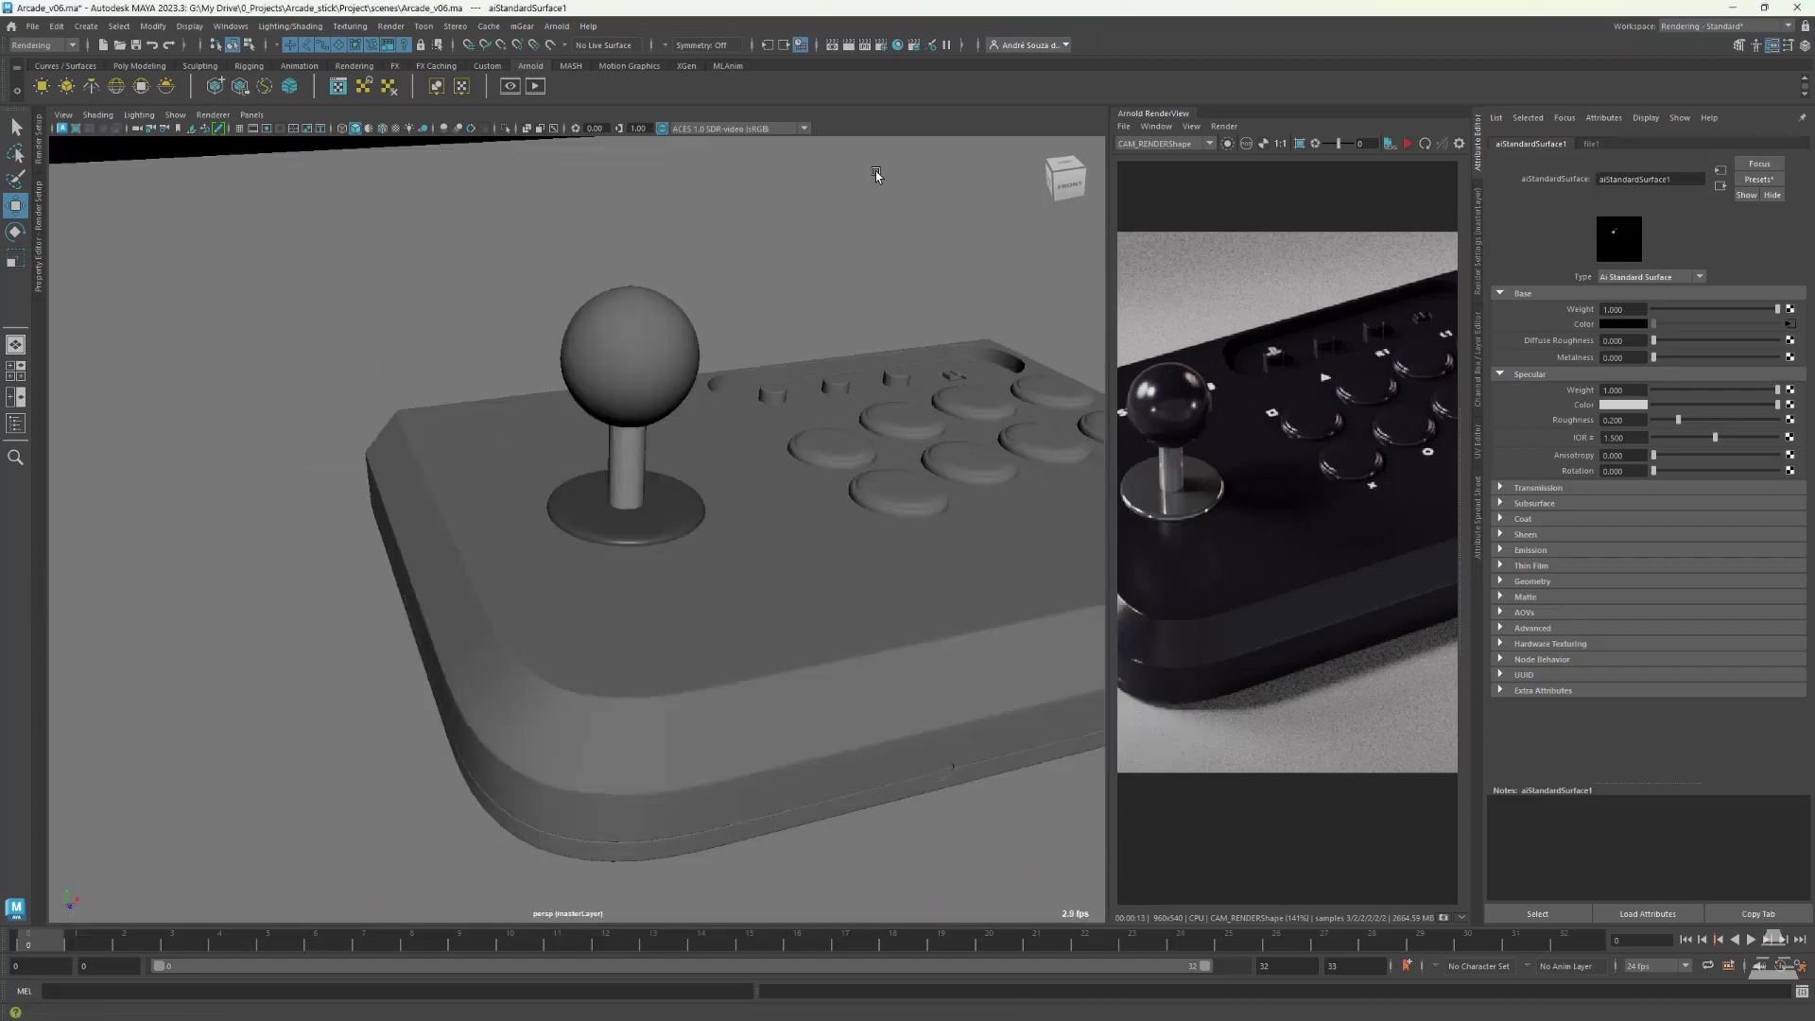
pyautogui.click(897, 45)
pyautogui.moveTo(1261, 331); pyautogui.dragTo(640, 214)
pyautogui.click(1117, 217)
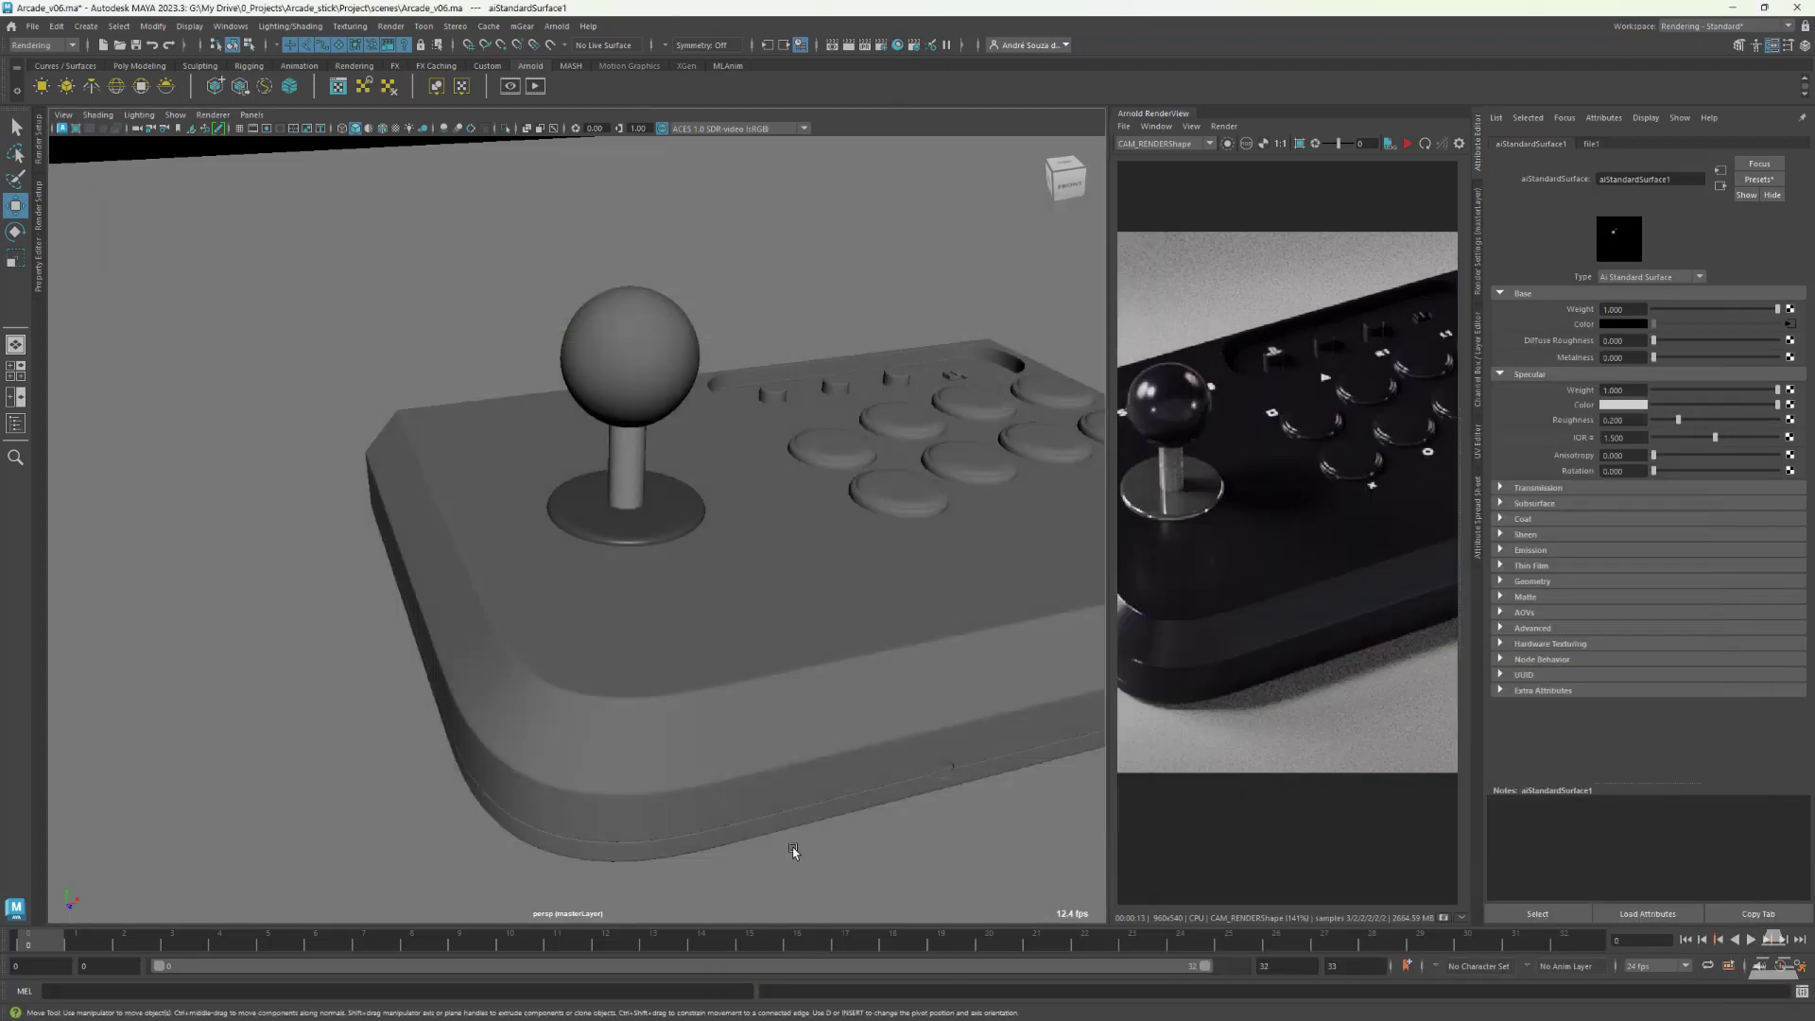
# - Select the joystick ball, open the Hypershade and rename the aiStandardSurface1 material to MAT_ARCADE_Base
pyautogui.moveTo(738, 511); pyautogui.dragTo(577, 639, button='right')
pyautogui.click(664, 192)
pyautogui.click(632, 358)
pyautogui.click(57, 27)
pyautogui.click(897, 45)
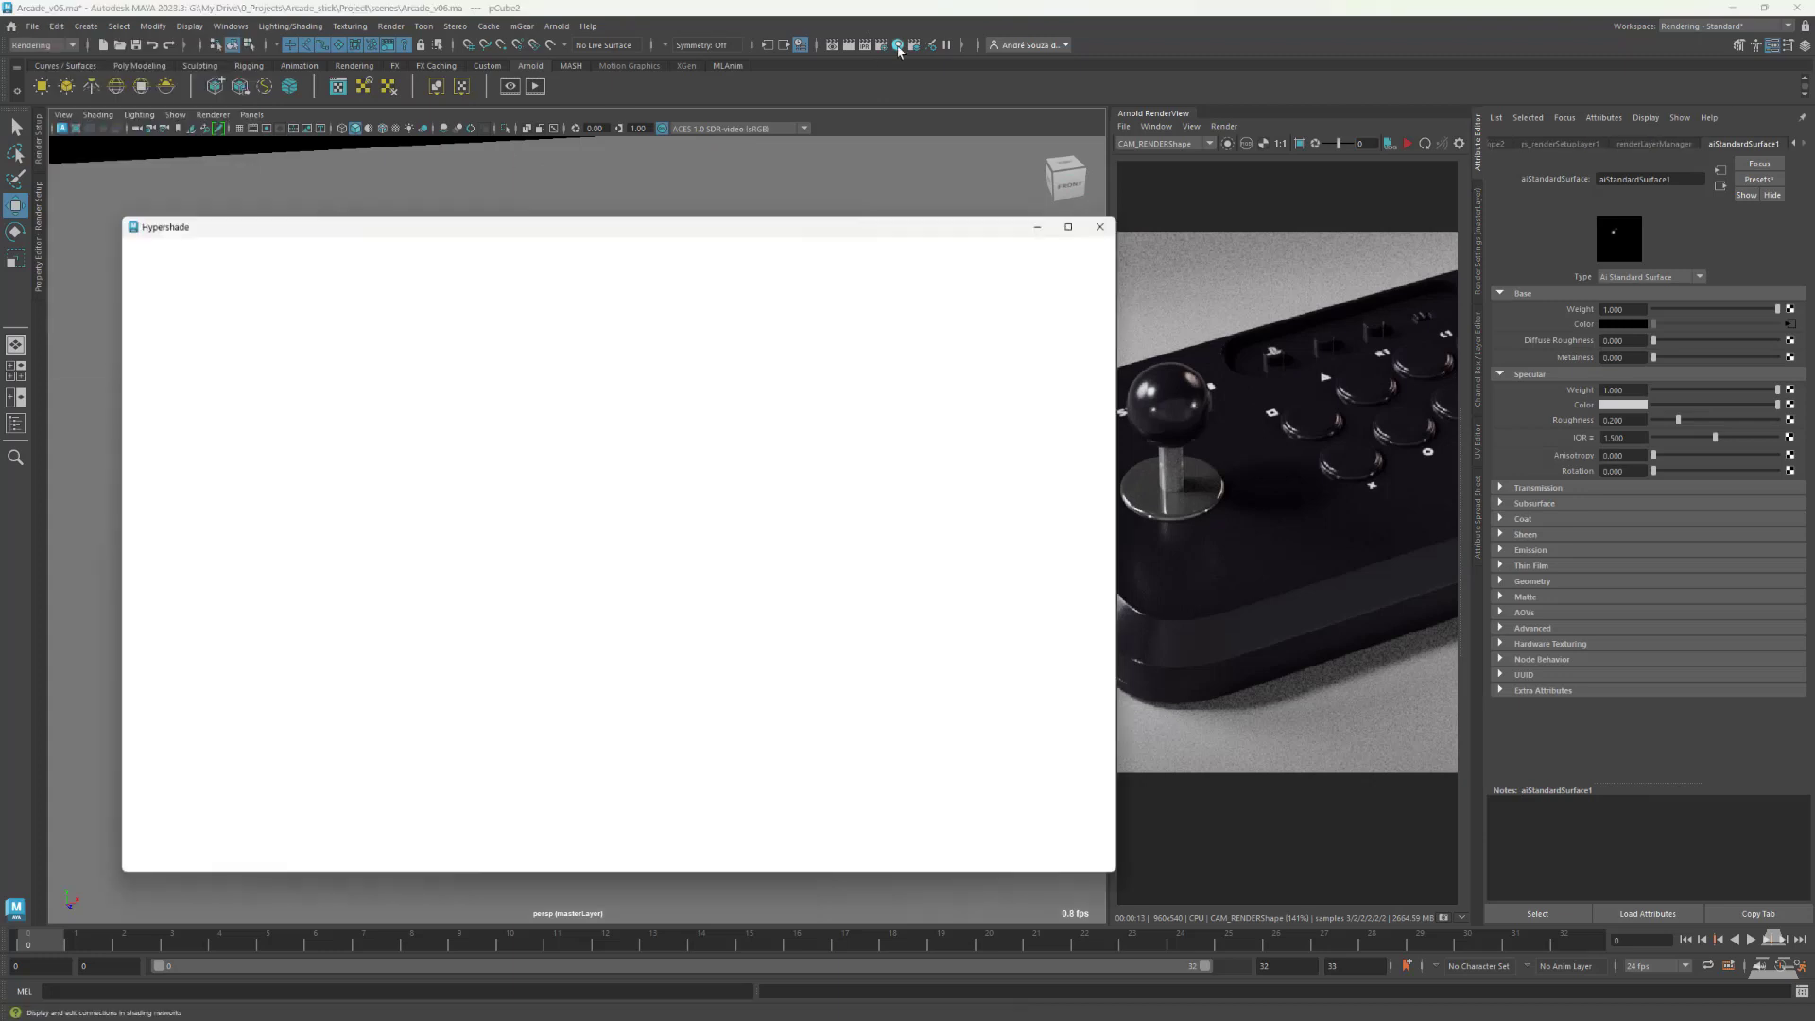
pyautogui.click(245, 315)
pyautogui.click(461, 312)
pyautogui.doubleClick(1016, 657)
pyautogui.write('MAR_ARCADE_B')
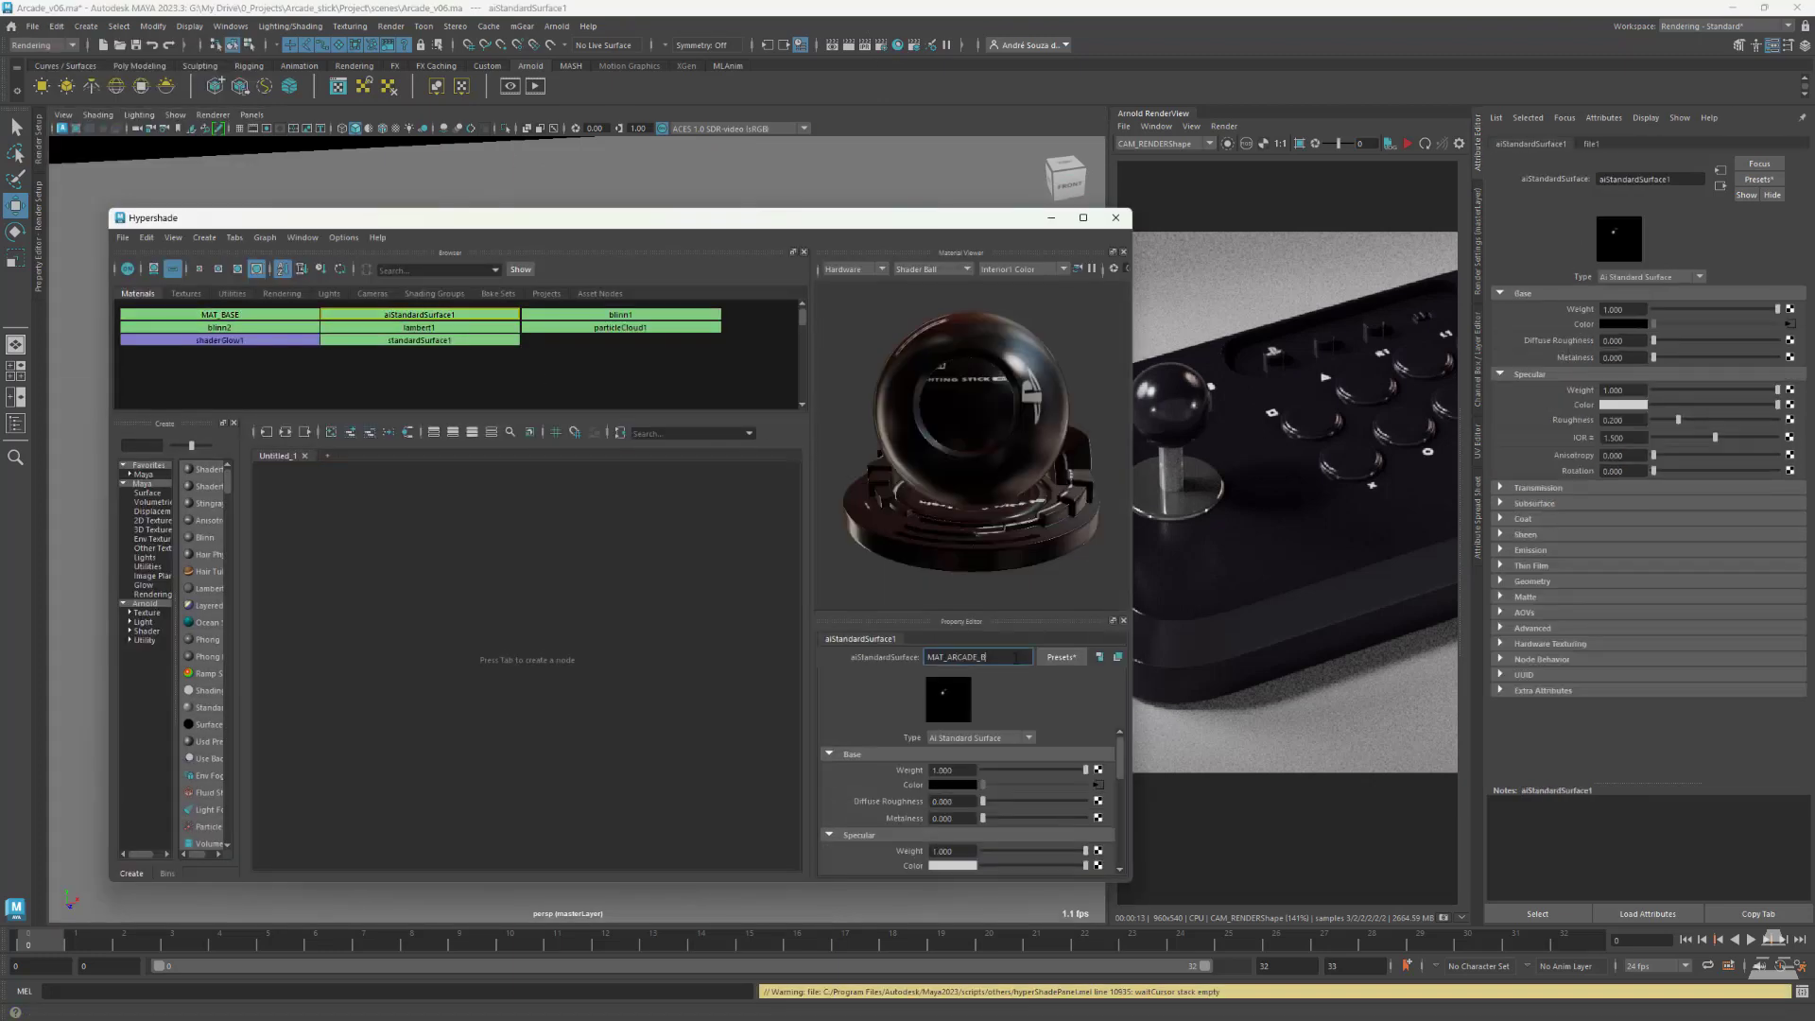
pyautogui.write('ase')
pyautogui.press('Return')
# - Duplicate the MAT_ARCADE_Base shading network twice, name the copies MAT_ARCADE_Shine and MAT_ARCADE_Fosco, and close the Hypershade
pyautogui.click(147, 239)
pyautogui.moveTo(180, 389)
pyautogui.click(421, 388)
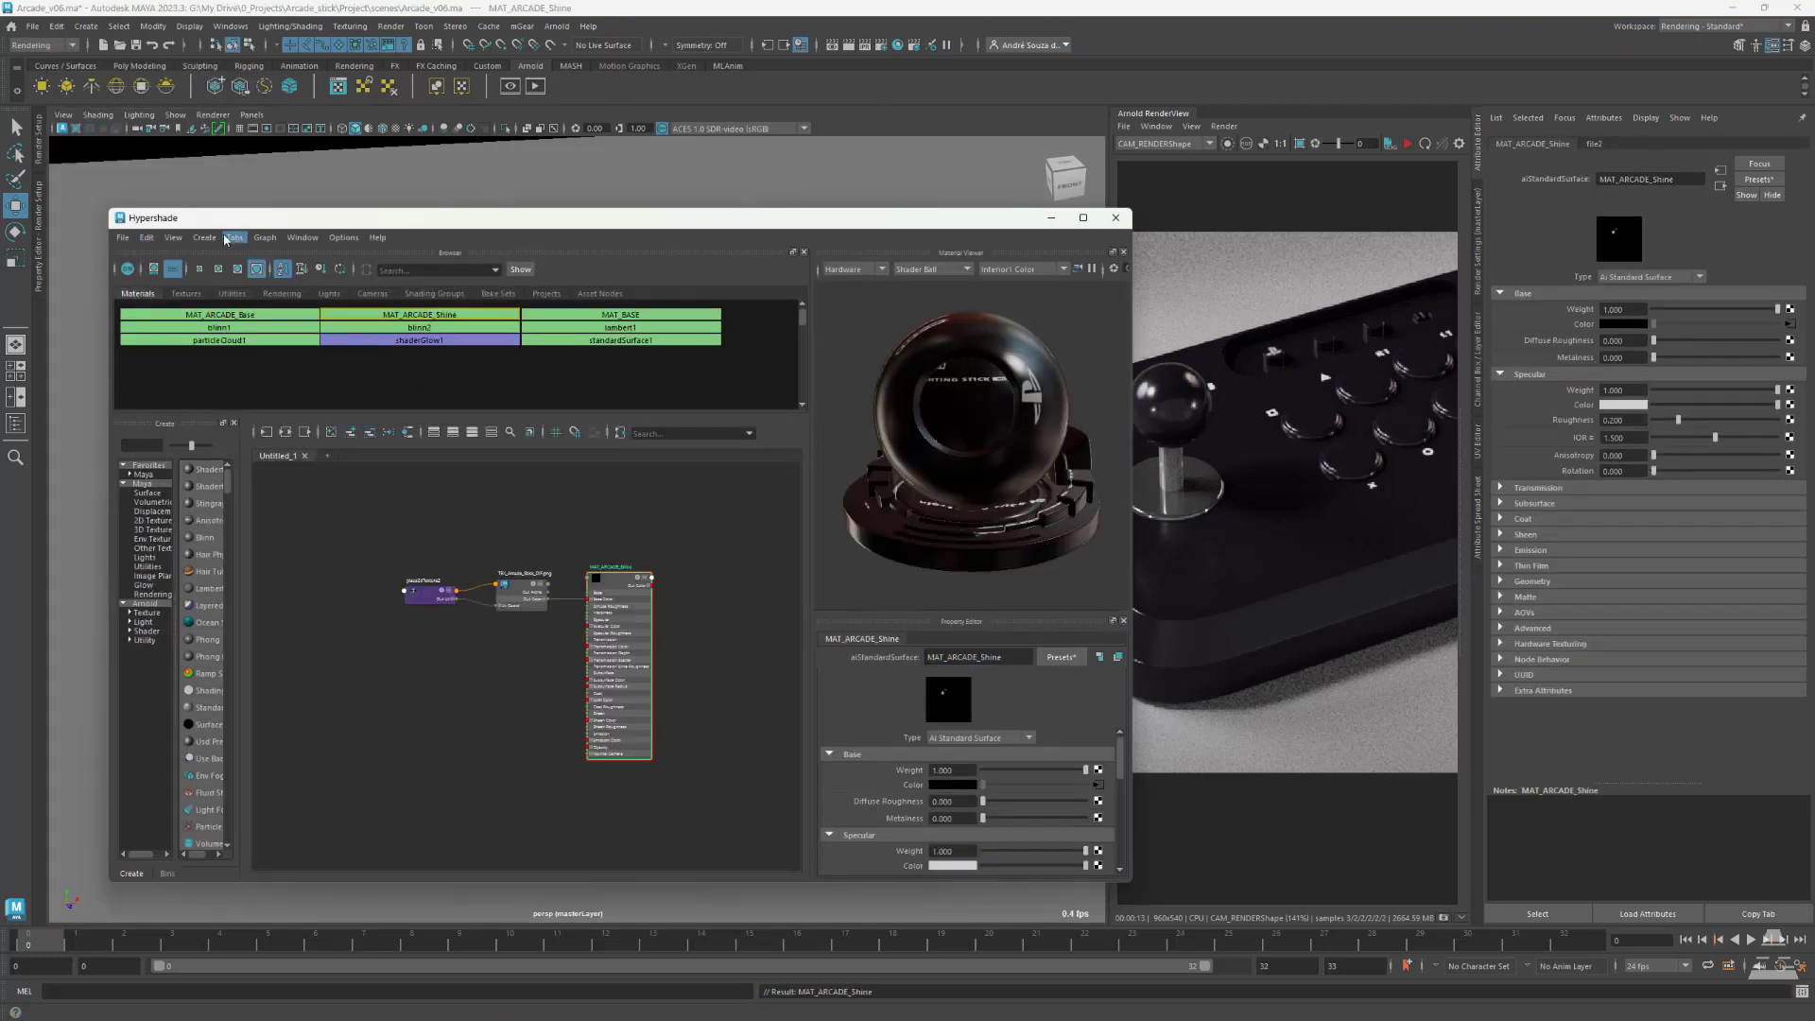
pyautogui.click(245, 316)
pyautogui.click(147, 238)
pyautogui.click(407, 387)
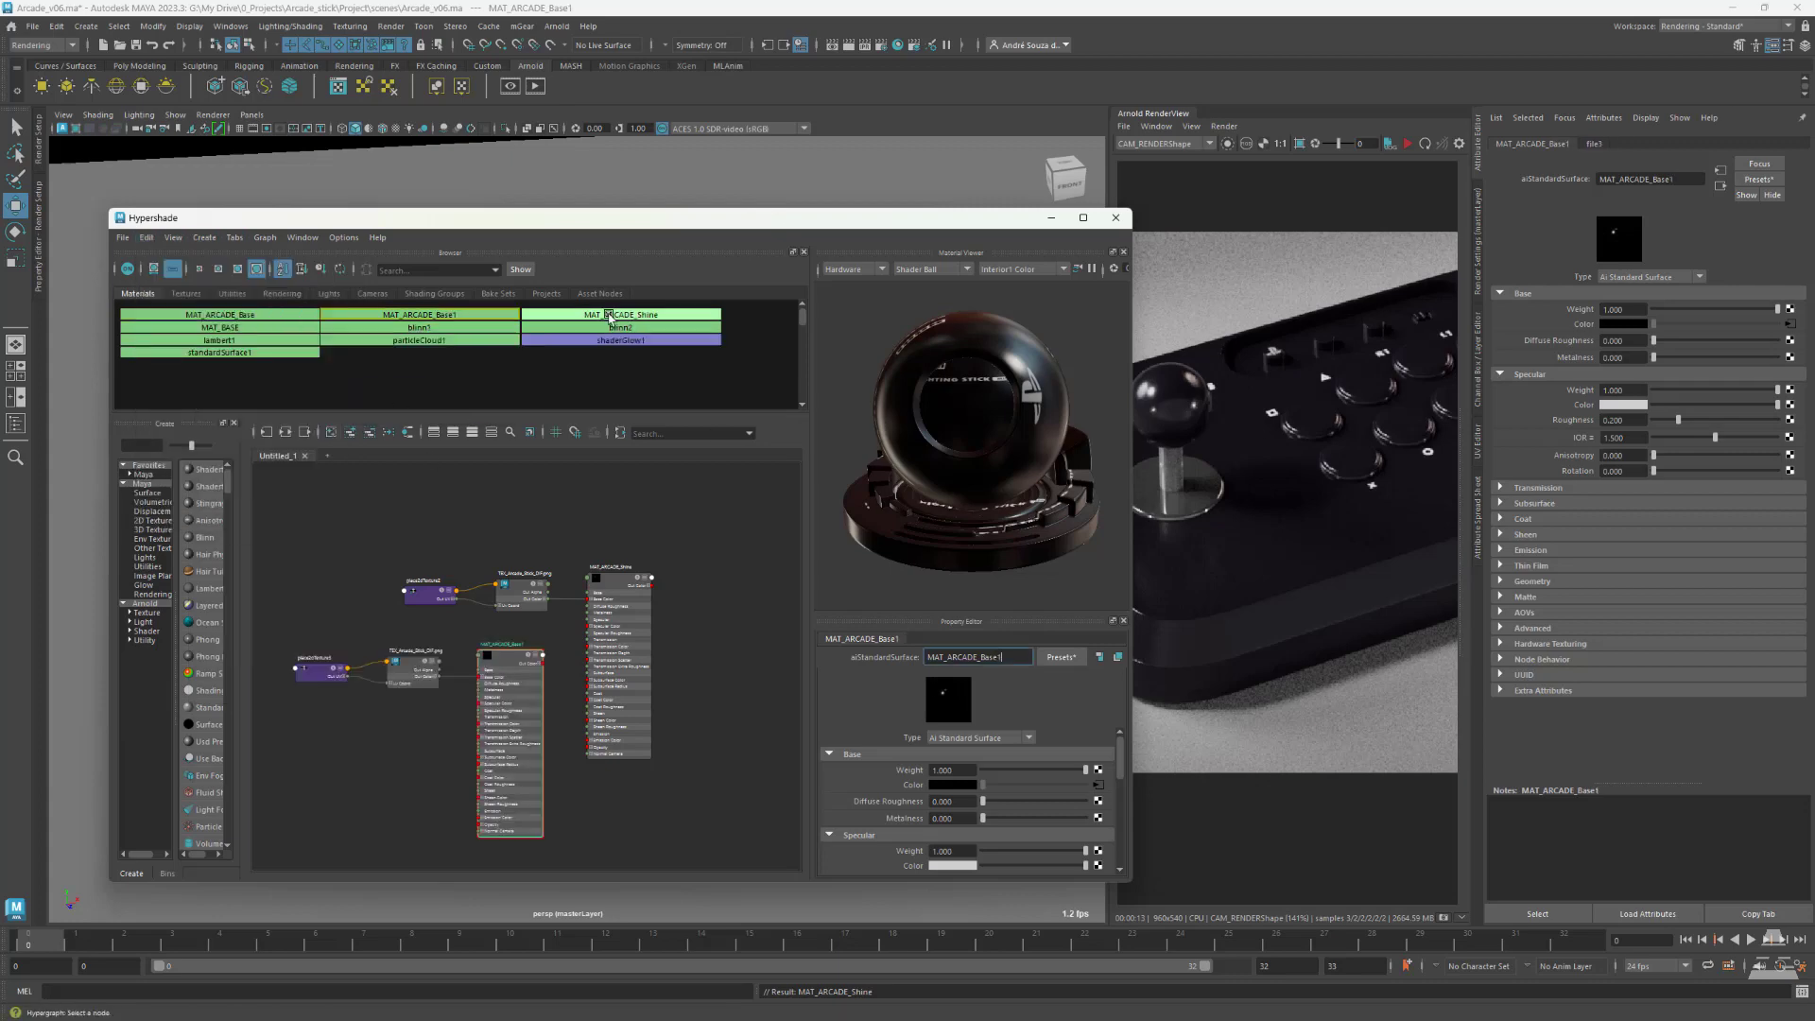
pyautogui.click(1116, 217)
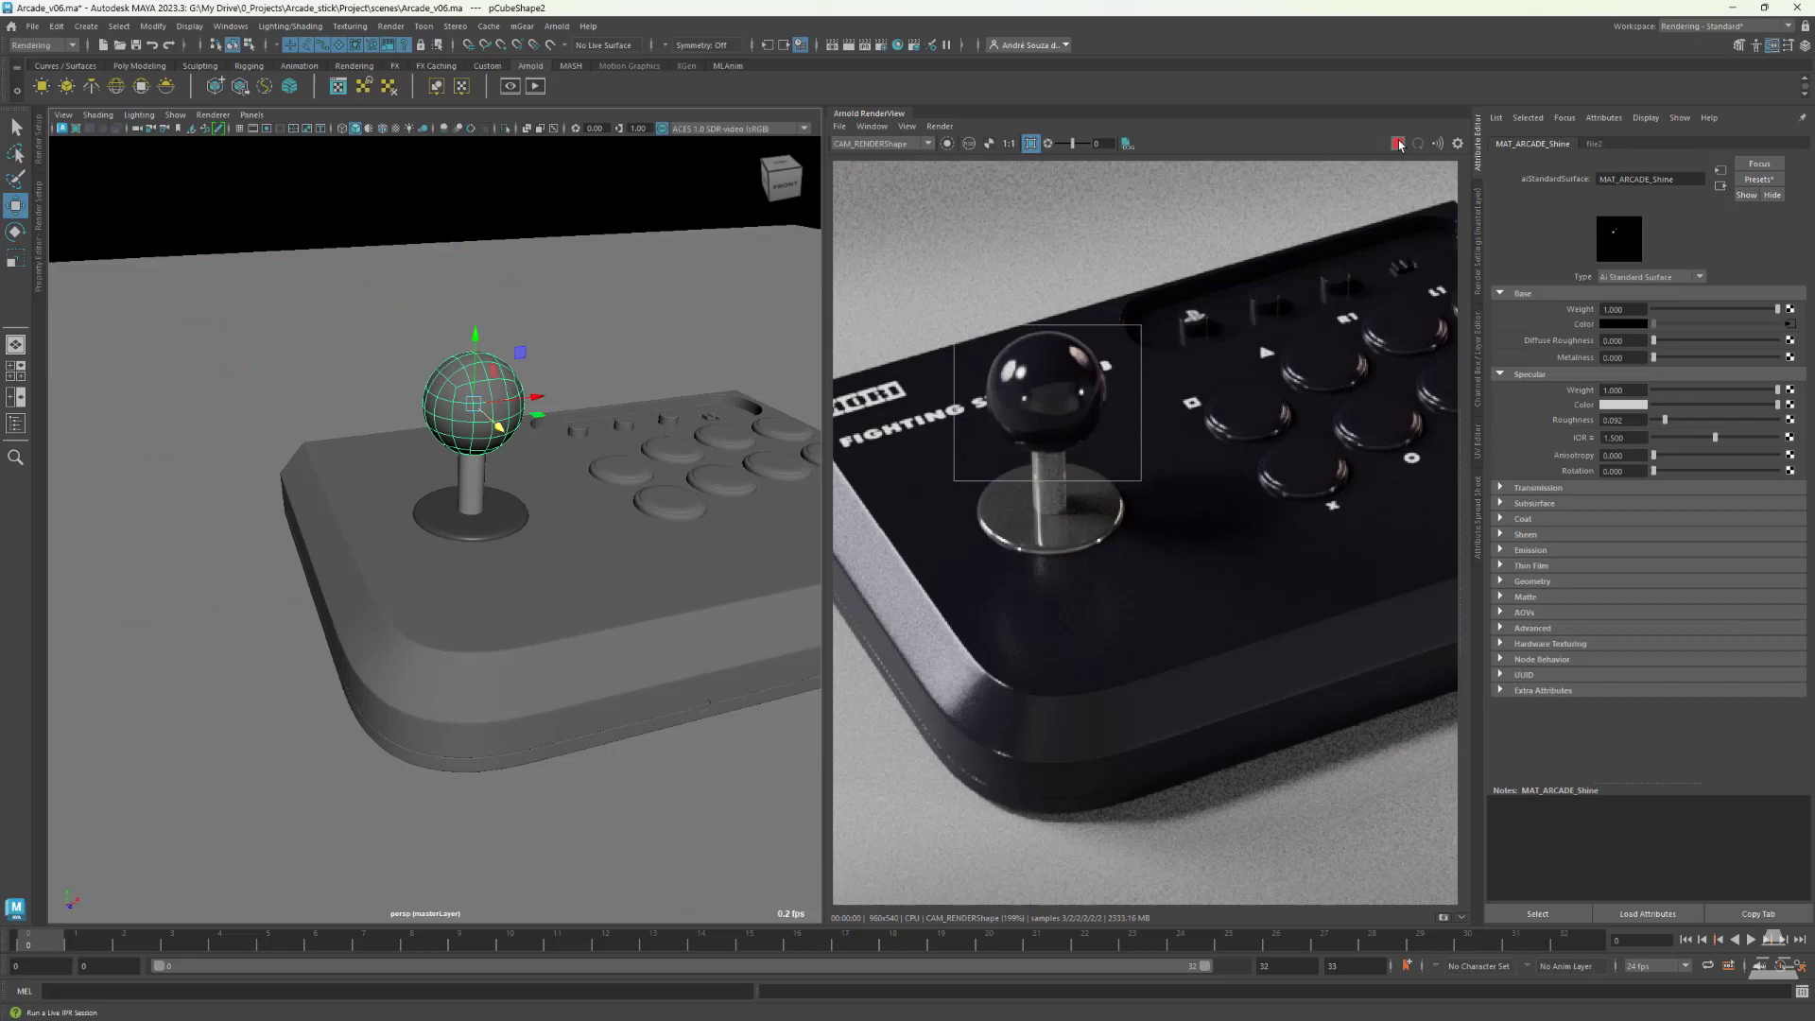
# - Apply the Plastic IOR preset to the MAT_ARCADE_Shine material
pyautogui.click(1591, 440)
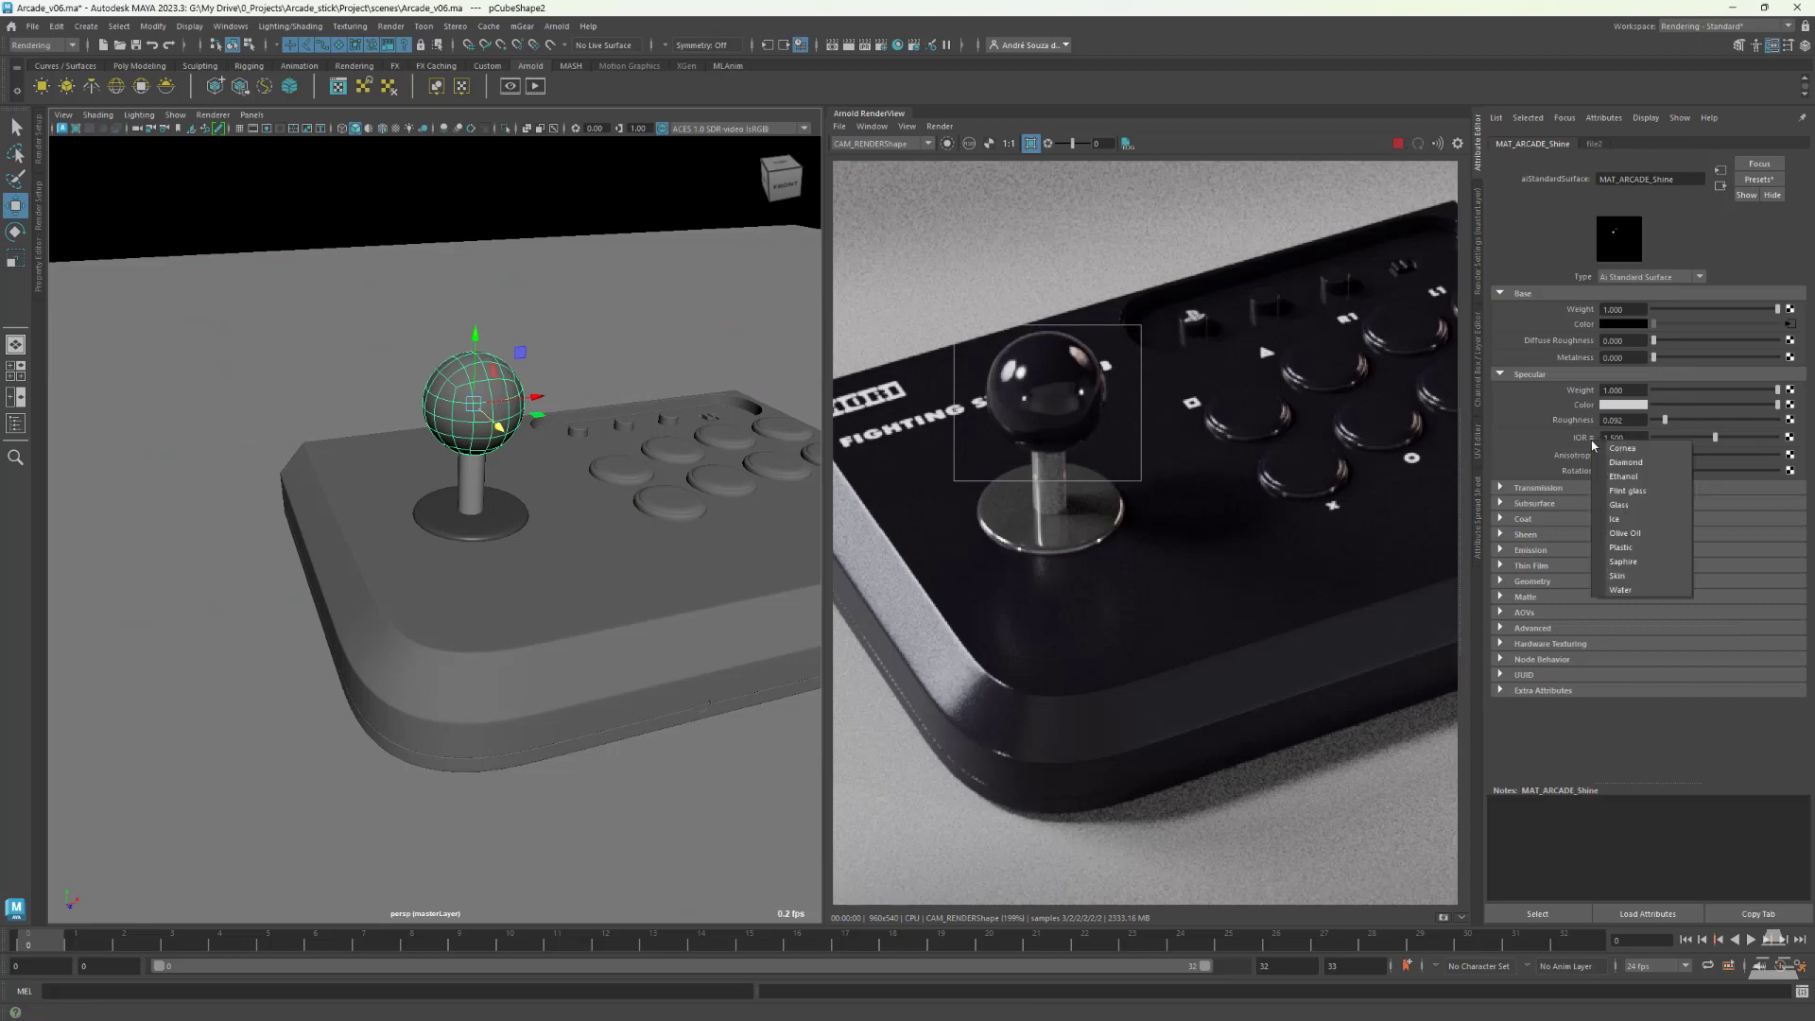
pyautogui.click(1623, 517)
# - Assign a new aiStandardSurface material to the joystick shaft and adjust its metalness
pyautogui.click(471, 478)
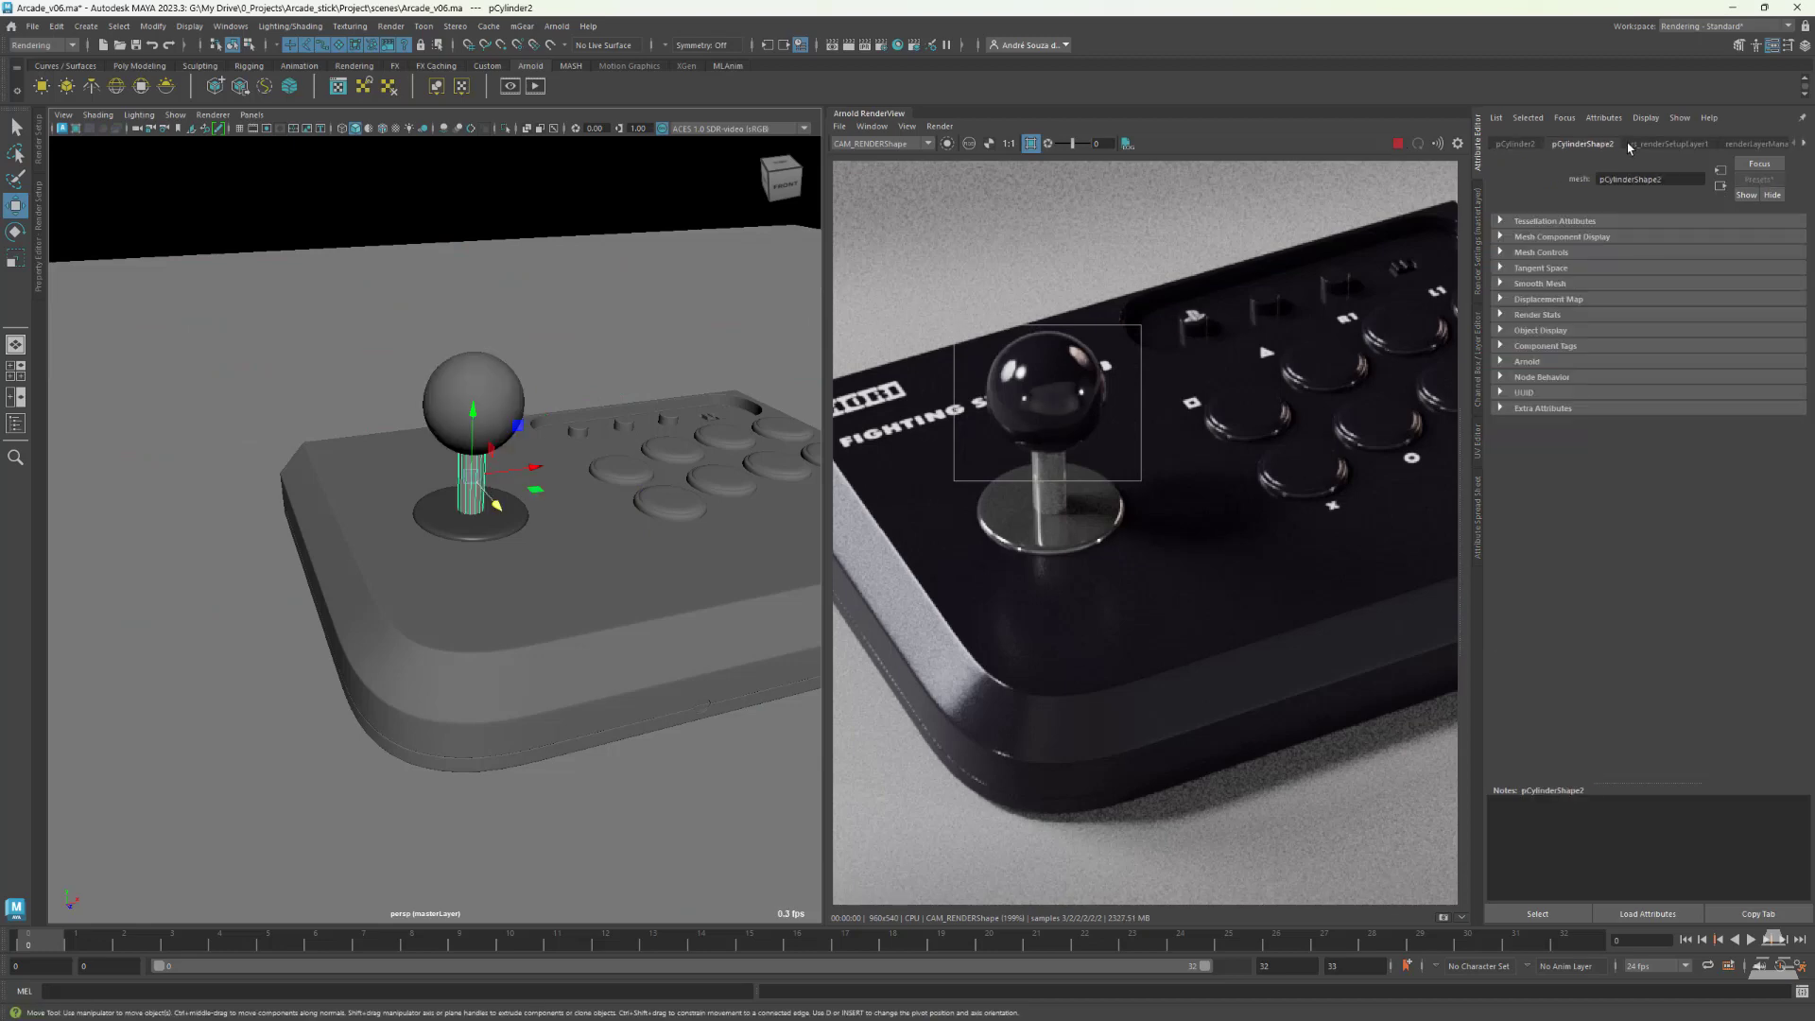
pyautogui.moveTo(469, 475); pyautogui.dragTo(488, 835, button='right')
pyautogui.click(636, 272)
pyautogui.click(701, 459)
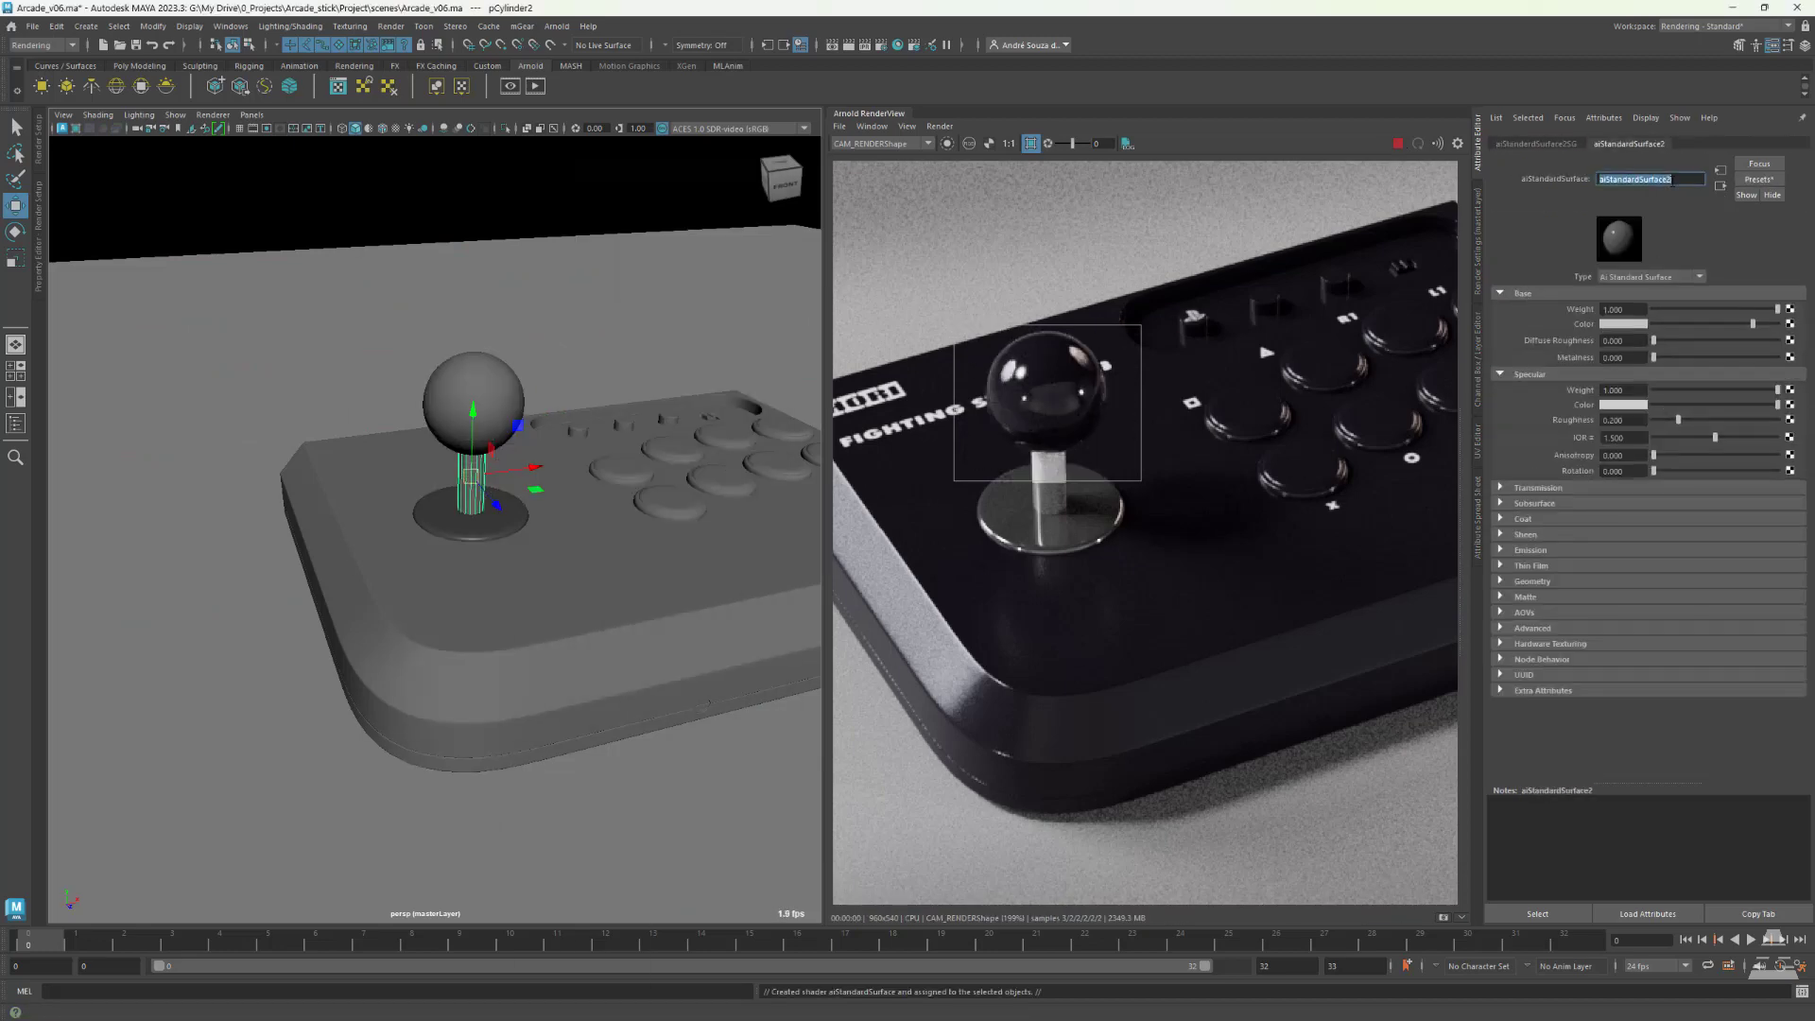
pyautogui.click(1699, 357)
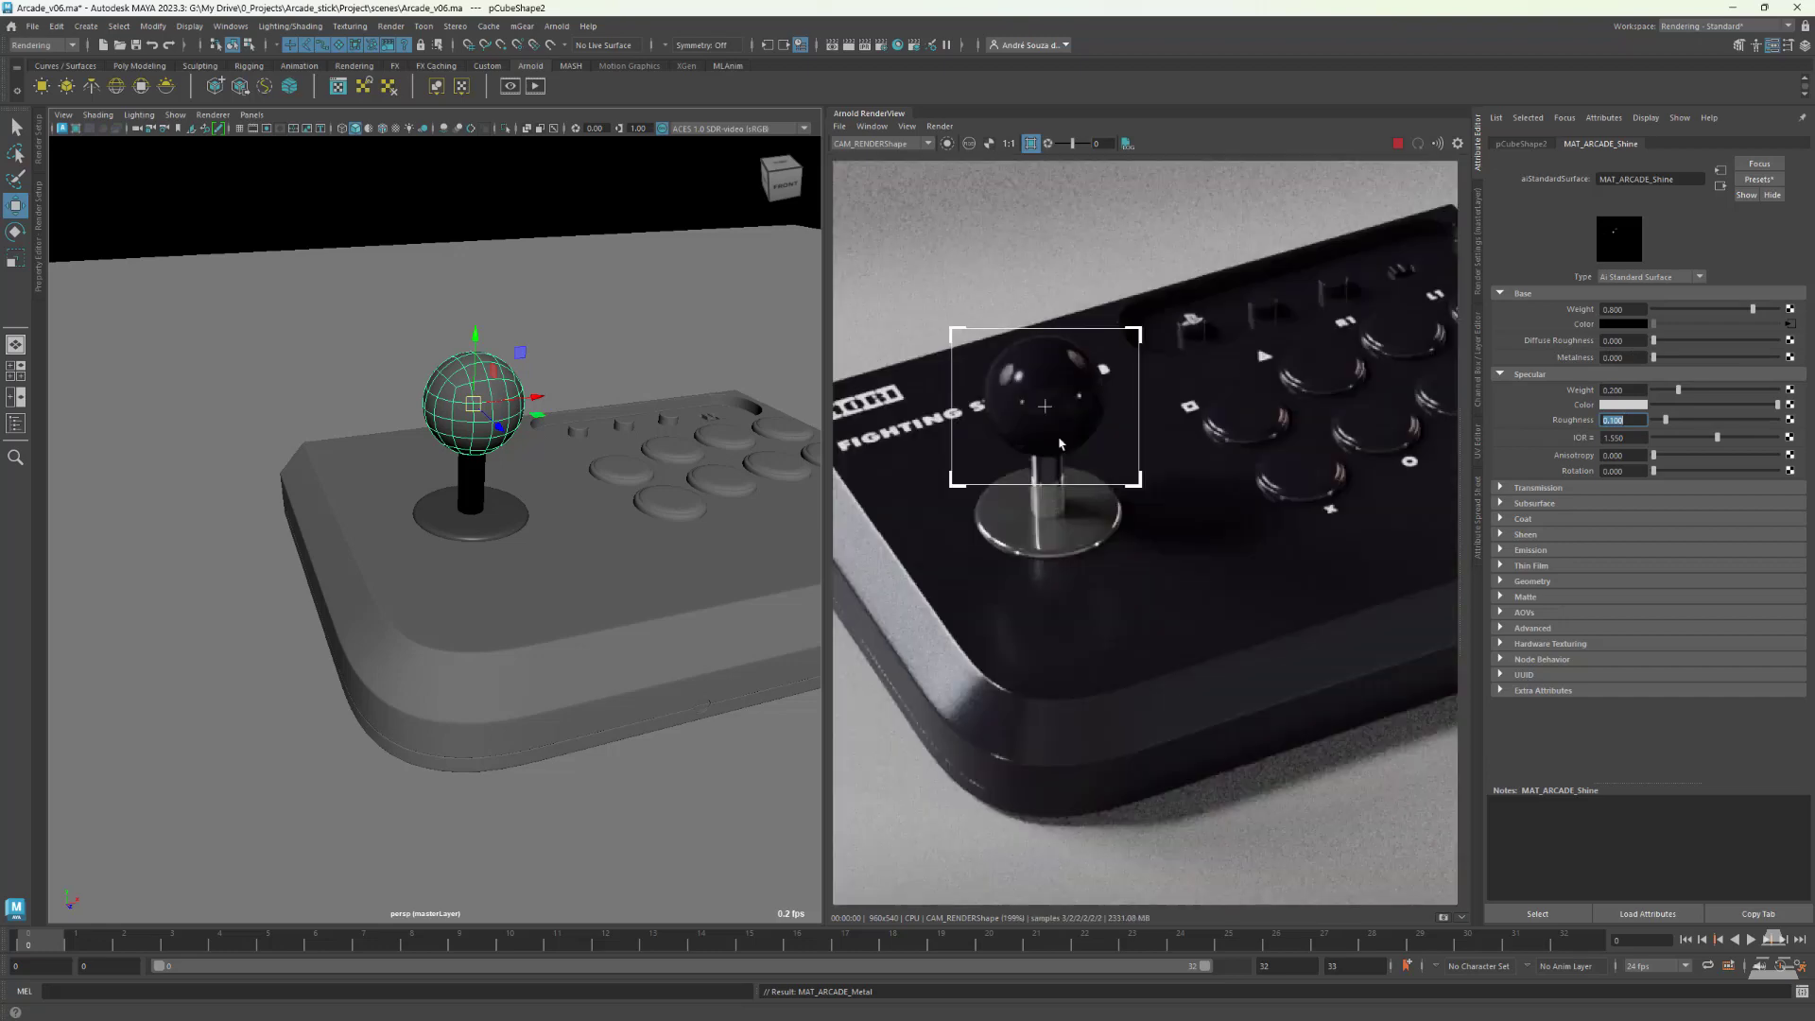
# - Turn off the render crop region, stop the live render and examine the MAT_ARCADE_Shine shading network in the Hypershade
pyautogui.click(1031, 144)
pyautogui.click(897, 46)
pyautogui.click(1397, 145)
pyautogui.keyDown('alt'); pyautogui.moveTo(258, 491); pyautogui.dragTo(530, 435, button='right'); pyautogui.keyUp('alt')
pyautogui.click(290, 435)
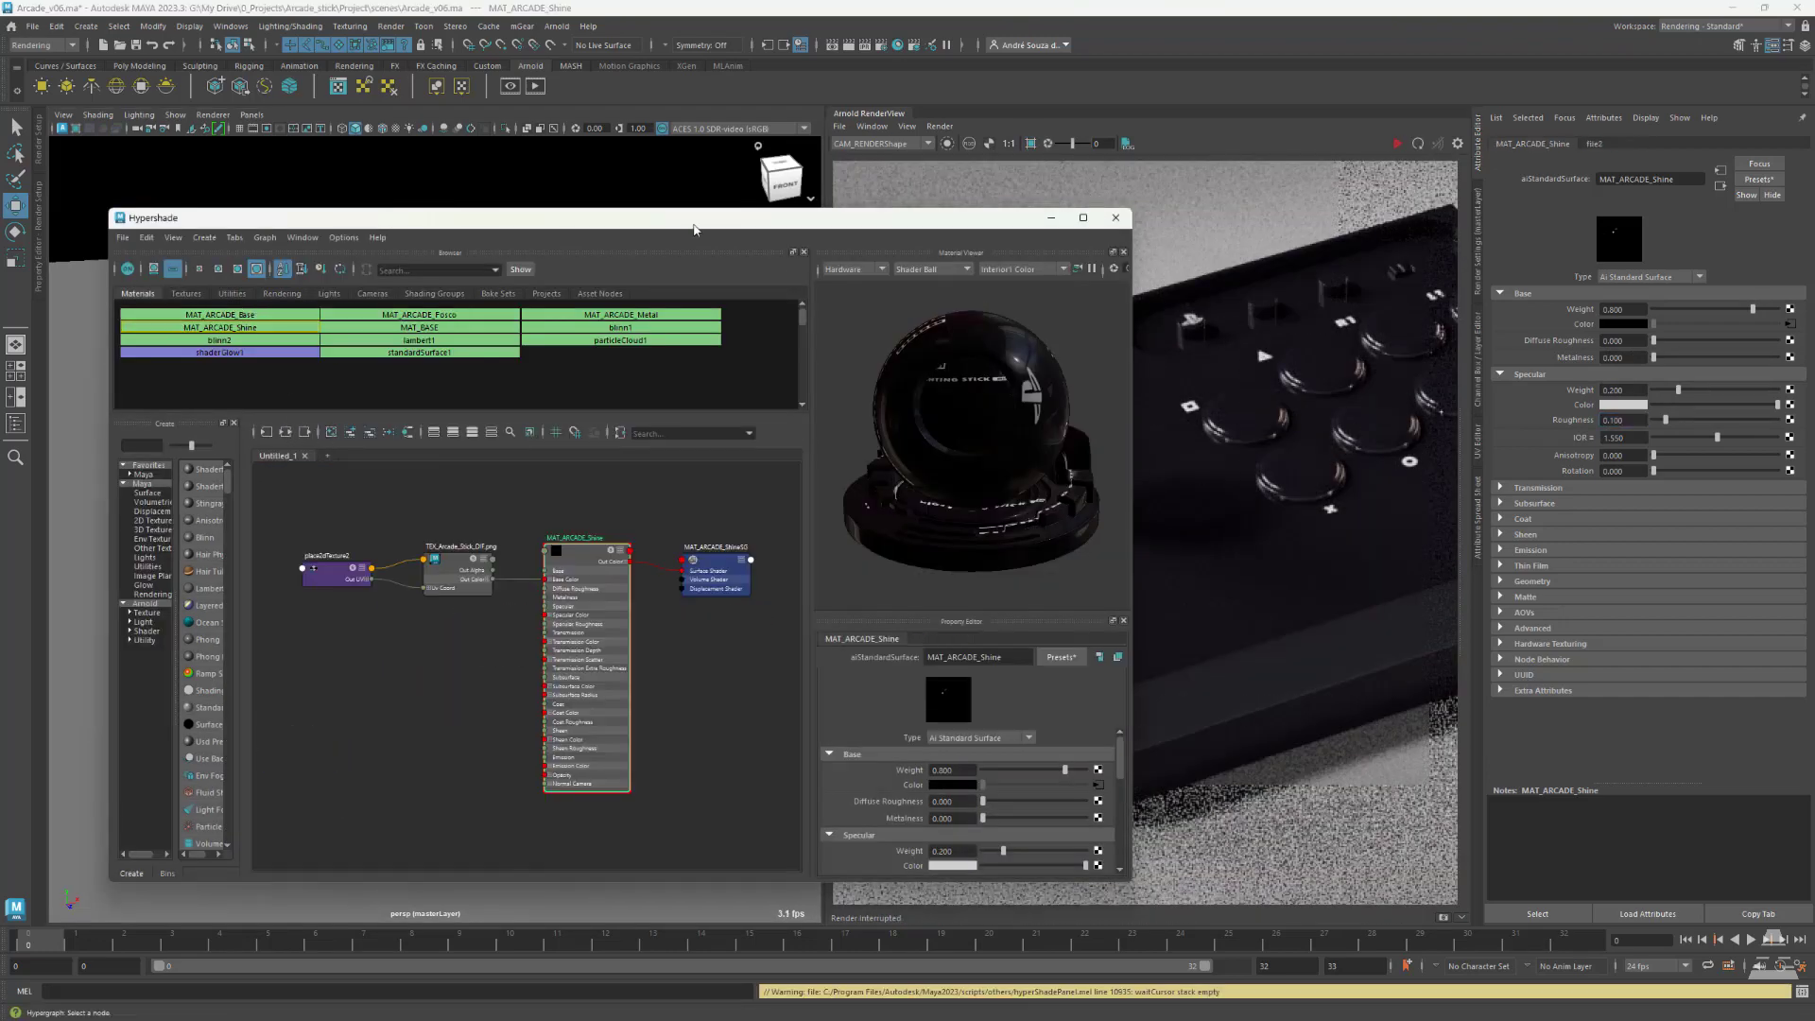
pyautogui.moveTo(700, 221); pyautogui.dragTo(571, 232)
pyautogui.click(987, 222)
# - Select the arcade base, show its MAT_ARCADE_Base attributes and store a snapshot of the current render
pyautogui.click(607, 558)
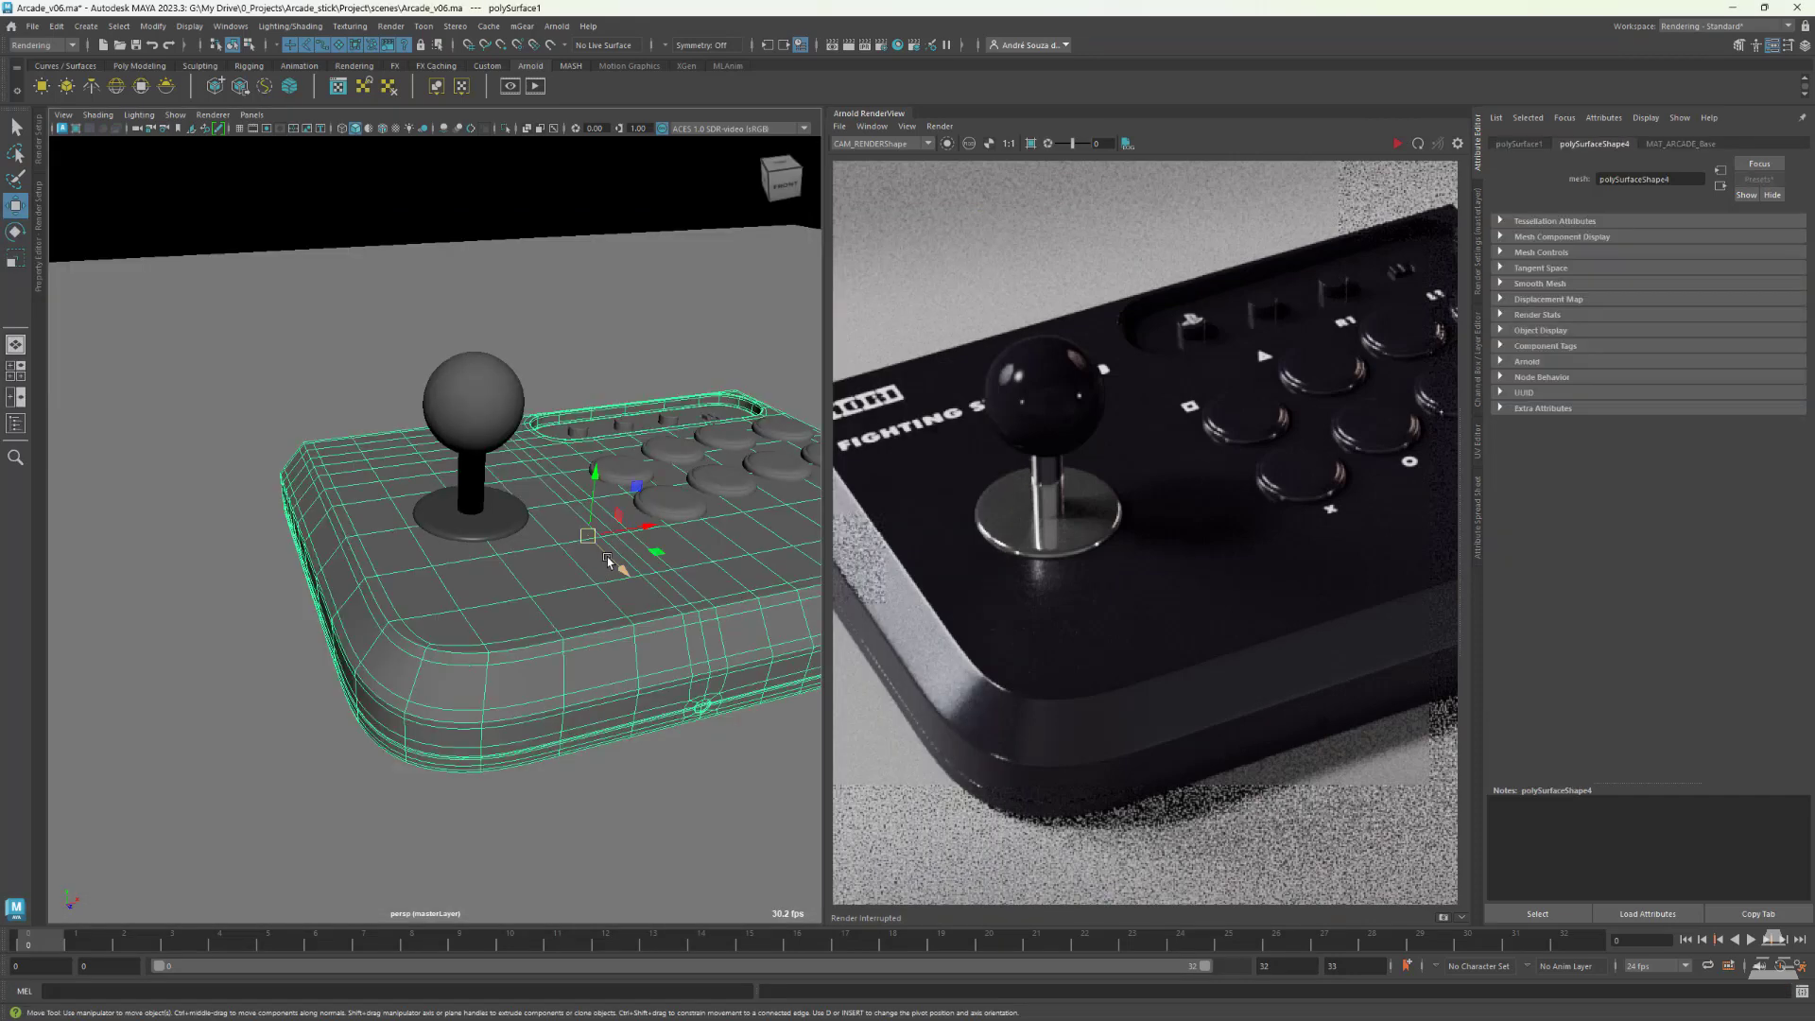
pyautogui.click(1680, 144)
pyautogui.moveTo(1189, 194); pyautogui.dragTo(1315, 163, button='middle')
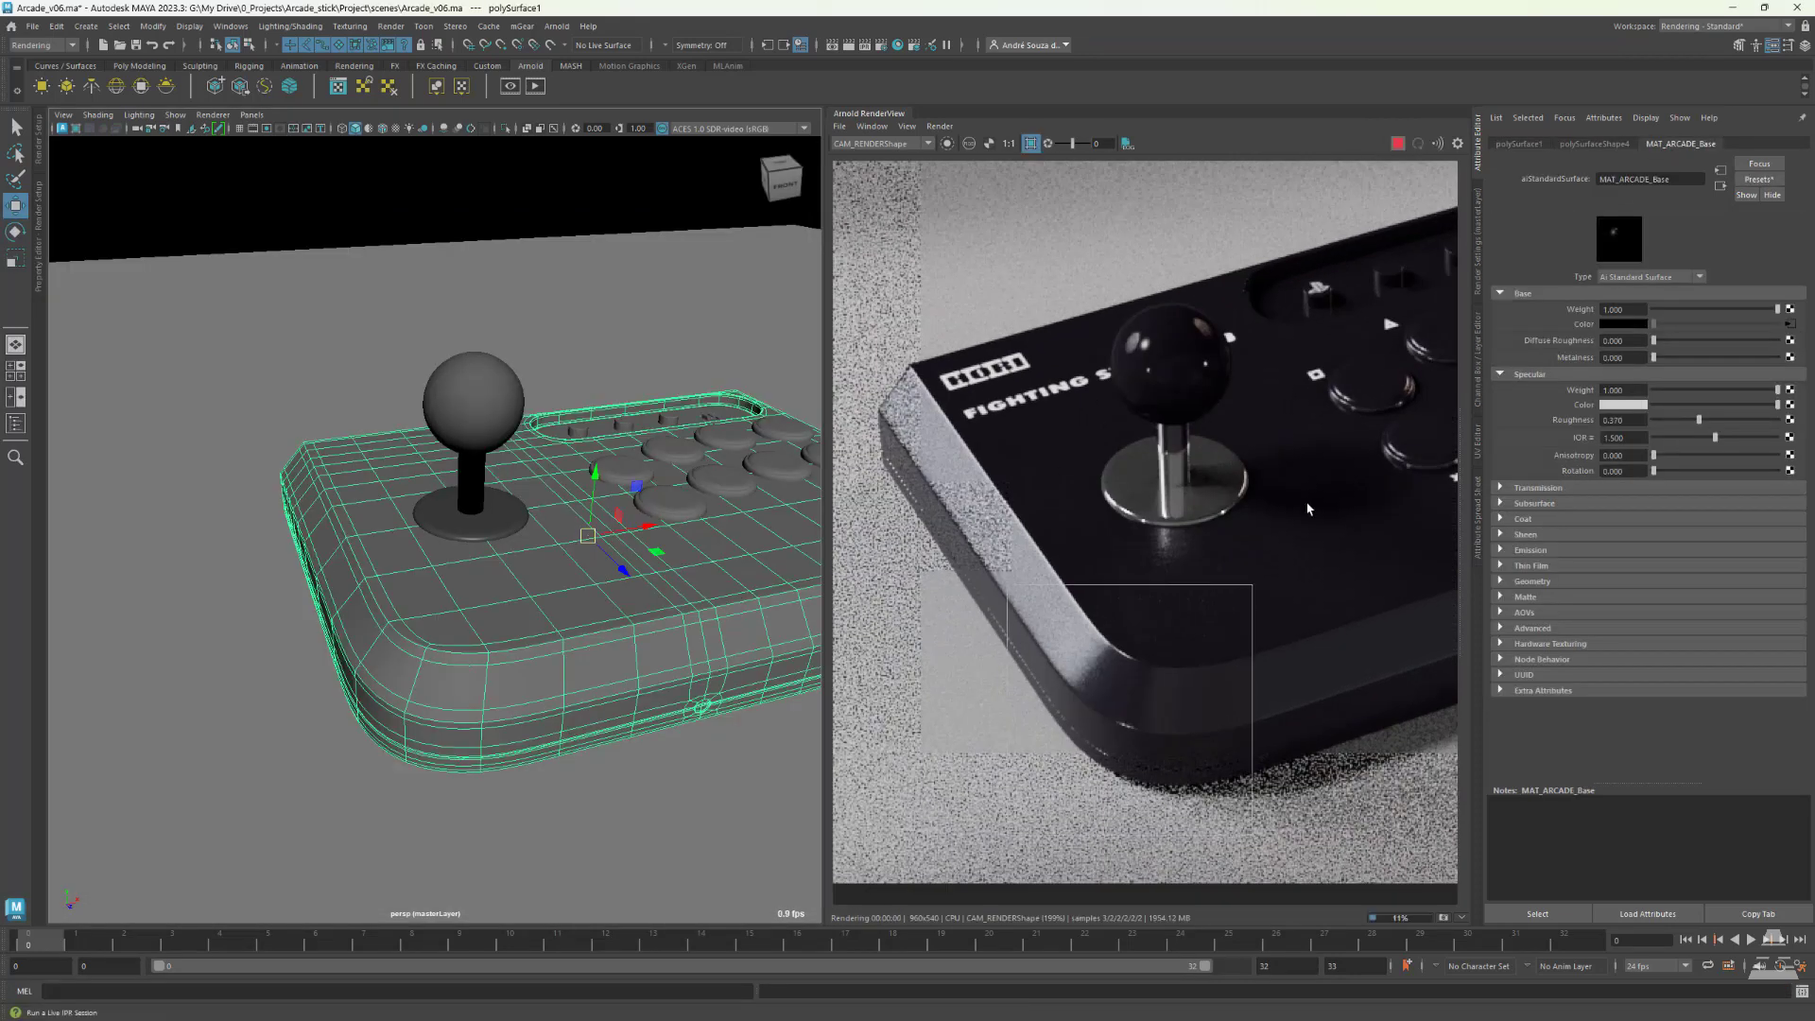
pyautogui.click(1444, 917)
# - Set the base weight of MAT_ARCADE_Base to 0.8 and its specular weight to 0.2
pyautogui.click(1642, 308)
pyautogui.write('.')
pyautogui.write('8')
pyautogui.press('Return')
pyautogui.doubleClick(1633, 389)
pyautogui.write('.2')
pyautogui.press('Return')
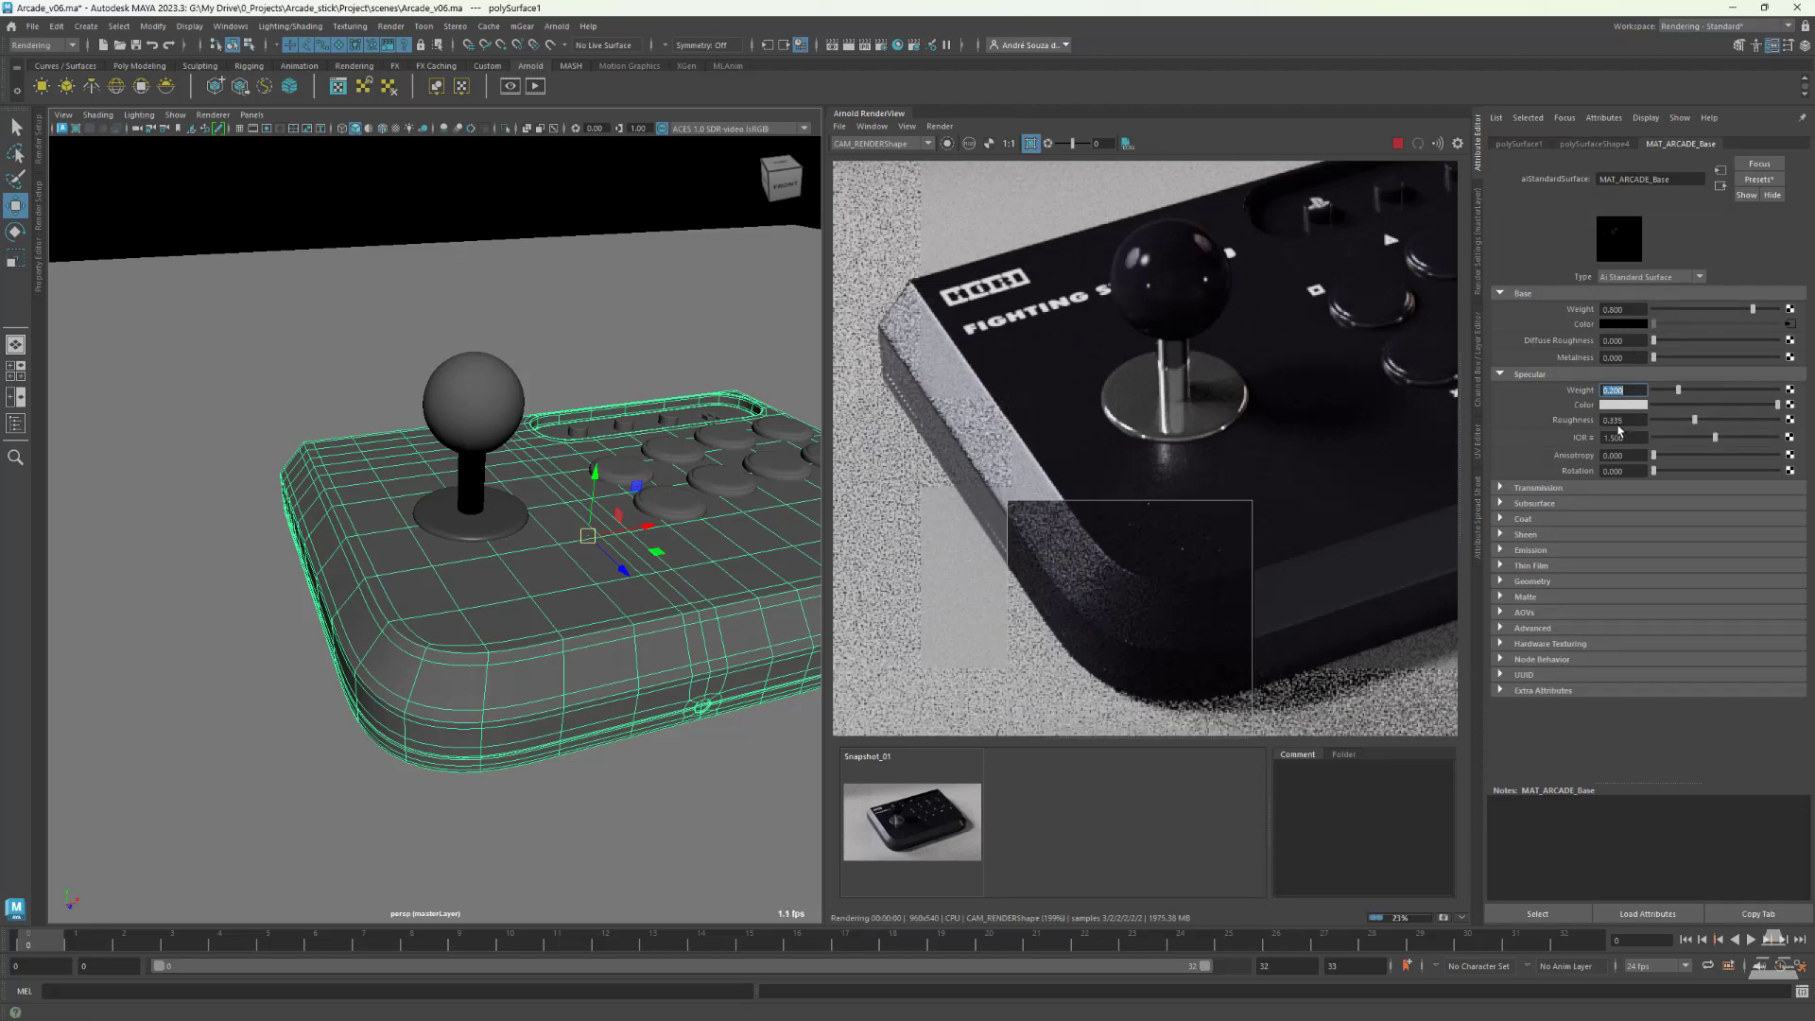
# - Set the specular roughness of MAT_ARCADE_Base to 0.35 and apply the Plastic IOR preset
pyautogui.doubleClick(1617, 421)
pyautogui.write('.35')
pyautogui.press('Return')
pyautogui.click(1592, 437)
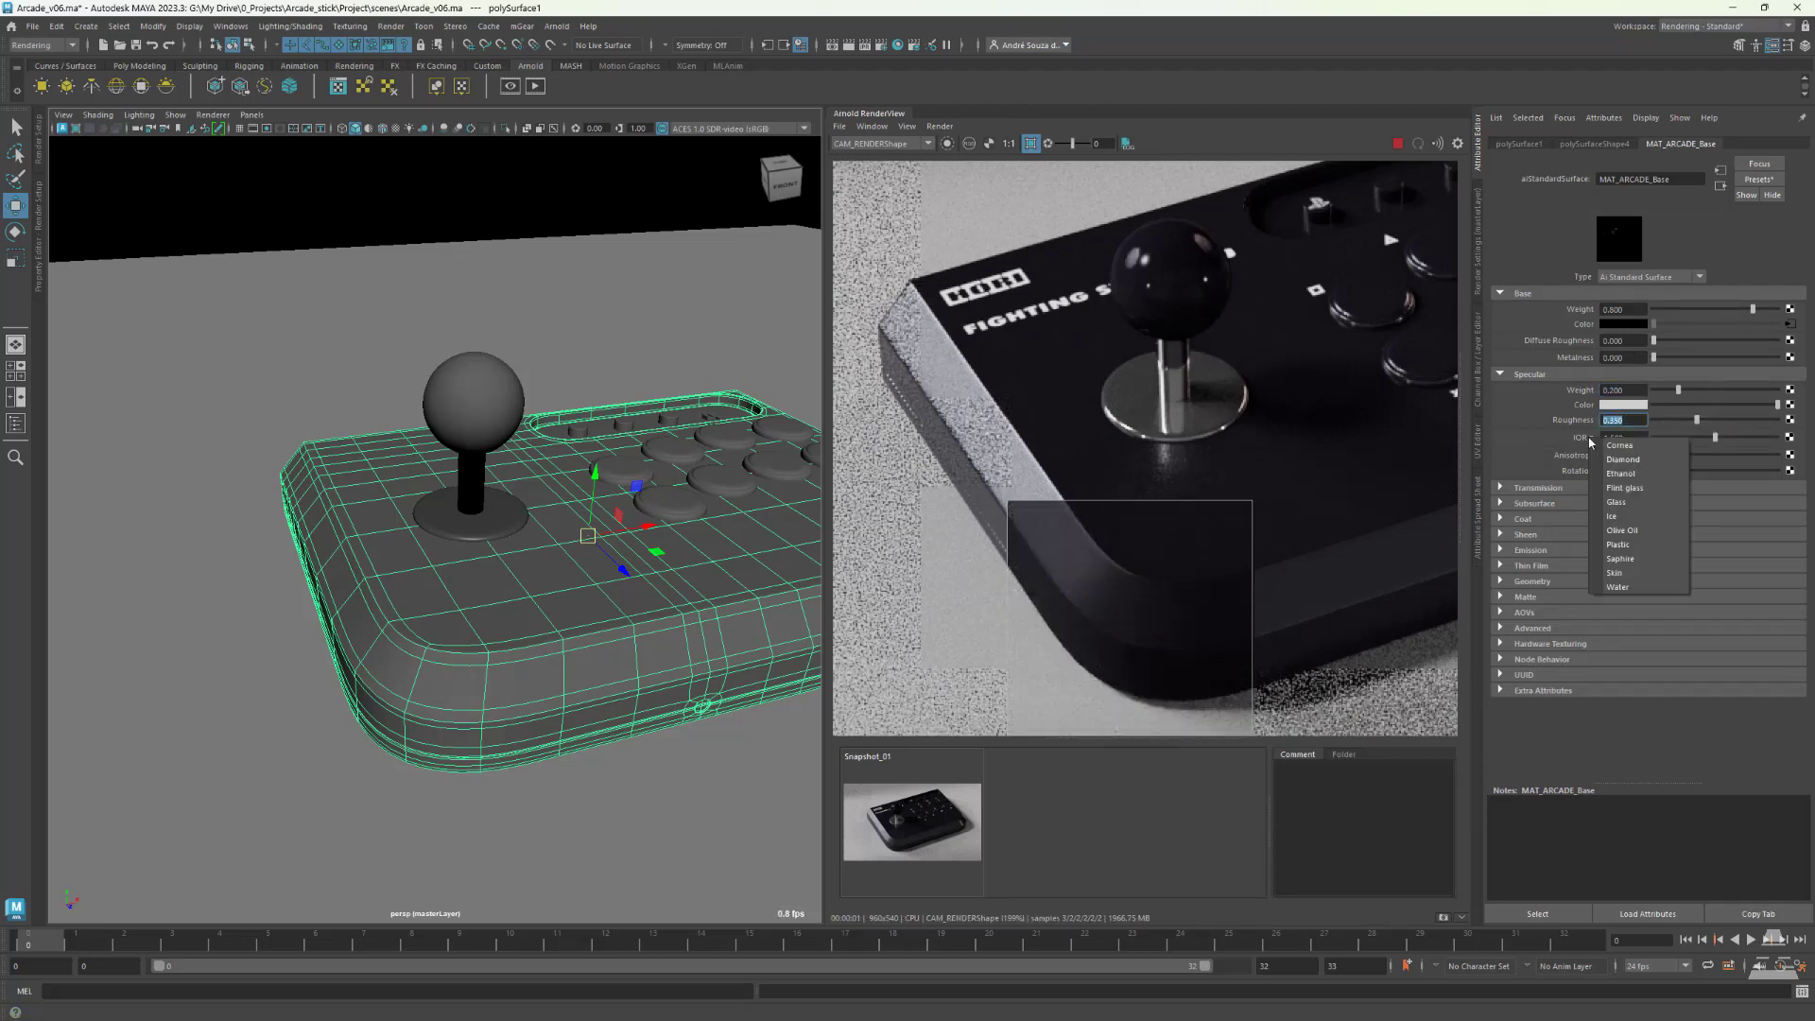
pyautogui.click(1637, 562)
pyautogui.scroll(2, 1213, 507)
pyautogui.scroll(-2, 1221, 467)
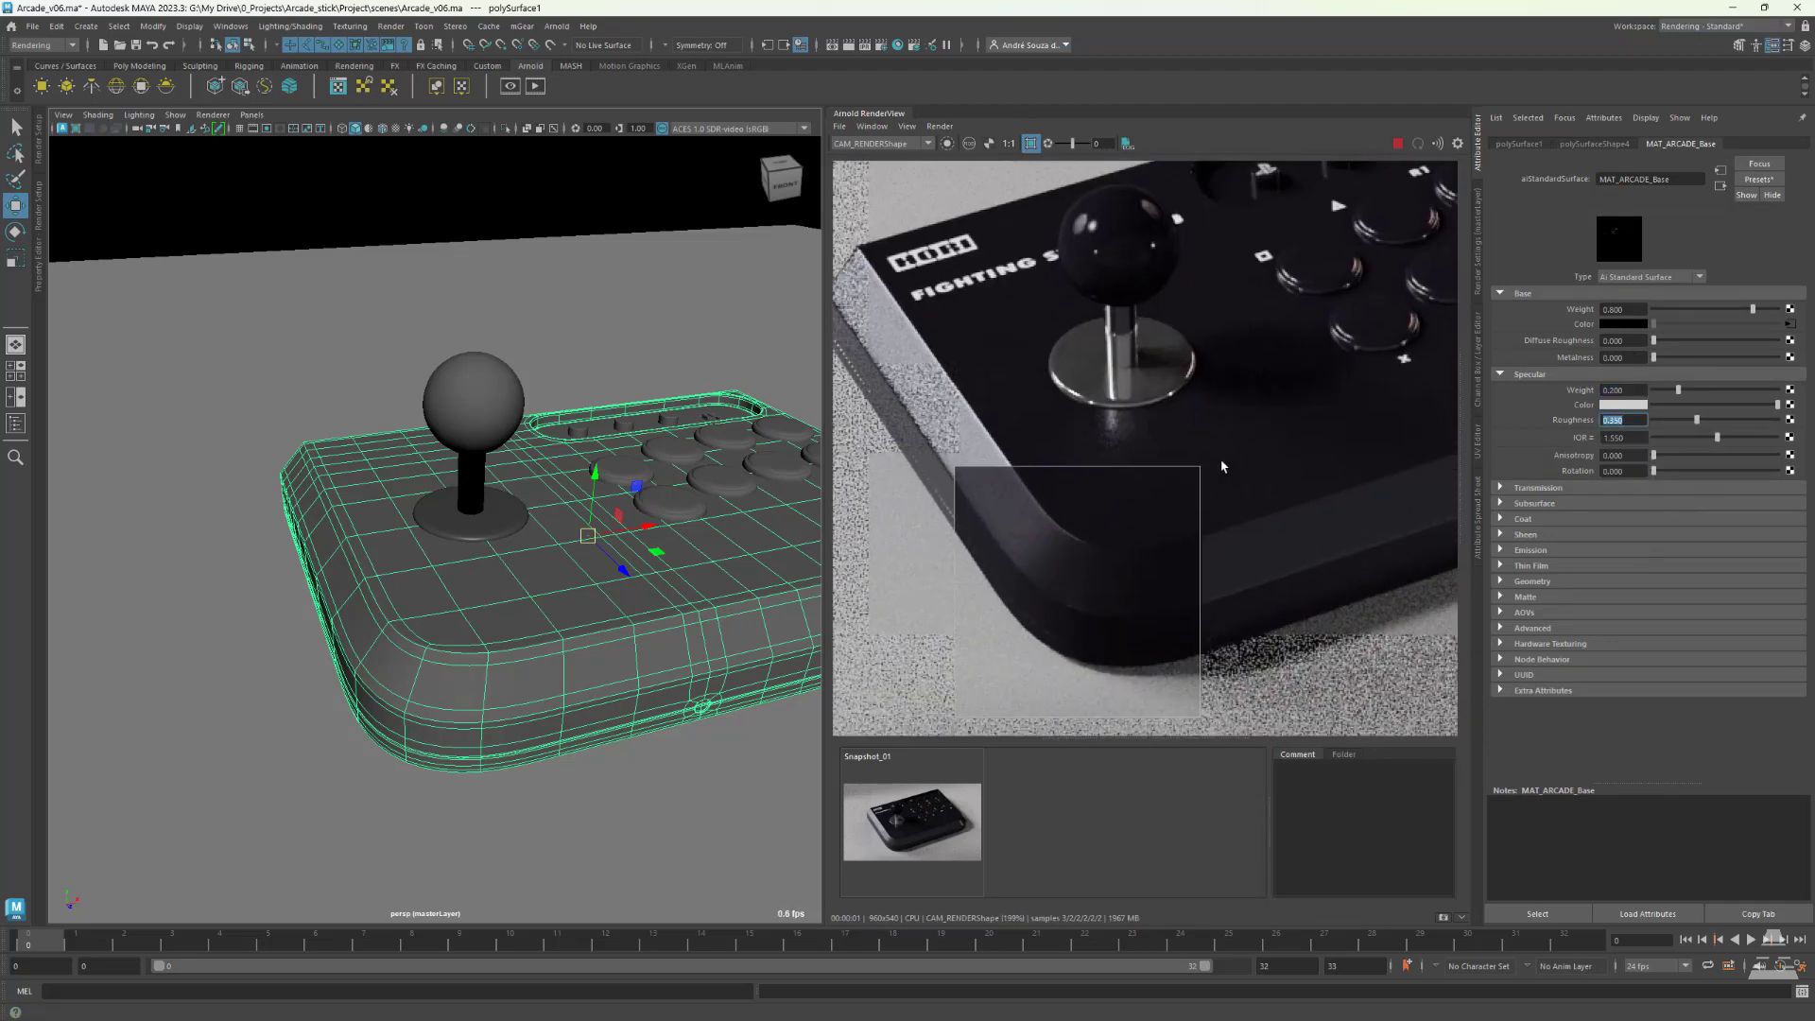
pyautogui.scroll(-2, 1219, 458)
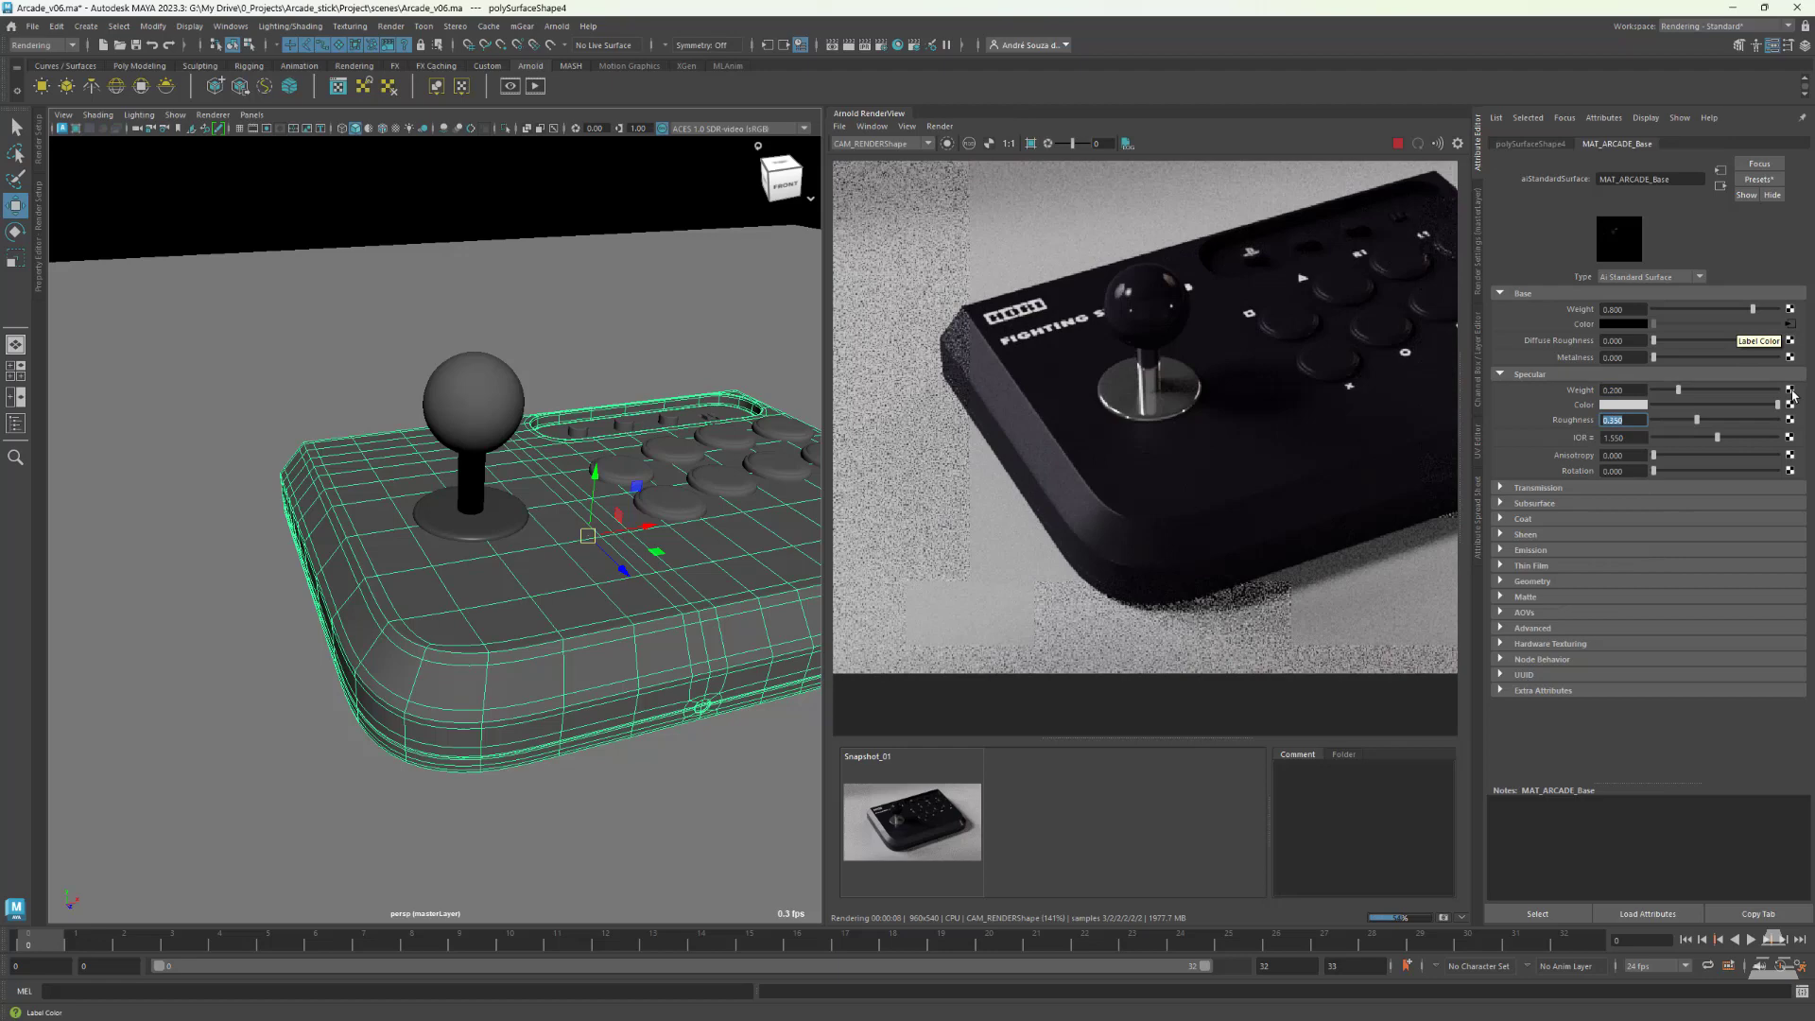
# - Check the image file that drives the base color of MAT_ARCADE_Base, leaving the texture assignment as it is
pyautogui.moveTo(1753, 309); pyautogui.dragTo(1814, 326)
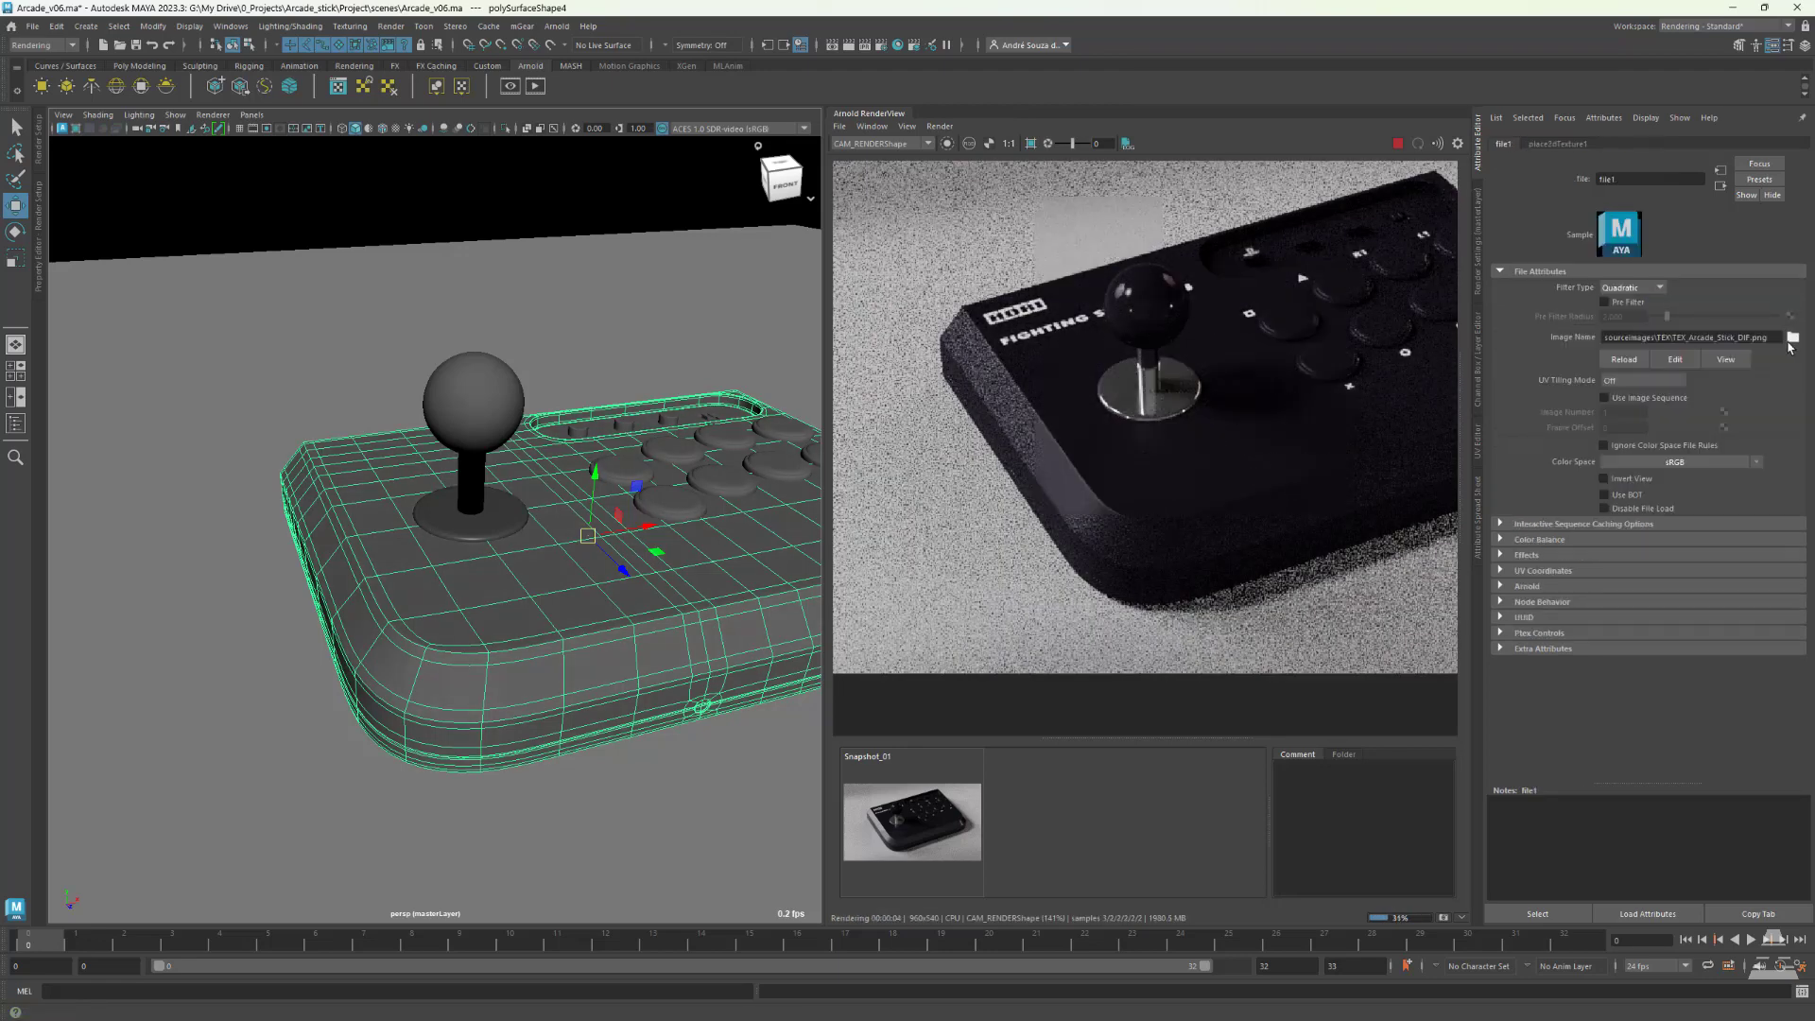
pyautogui.click(1792, 338)
pyautogui.click(1432, 221)
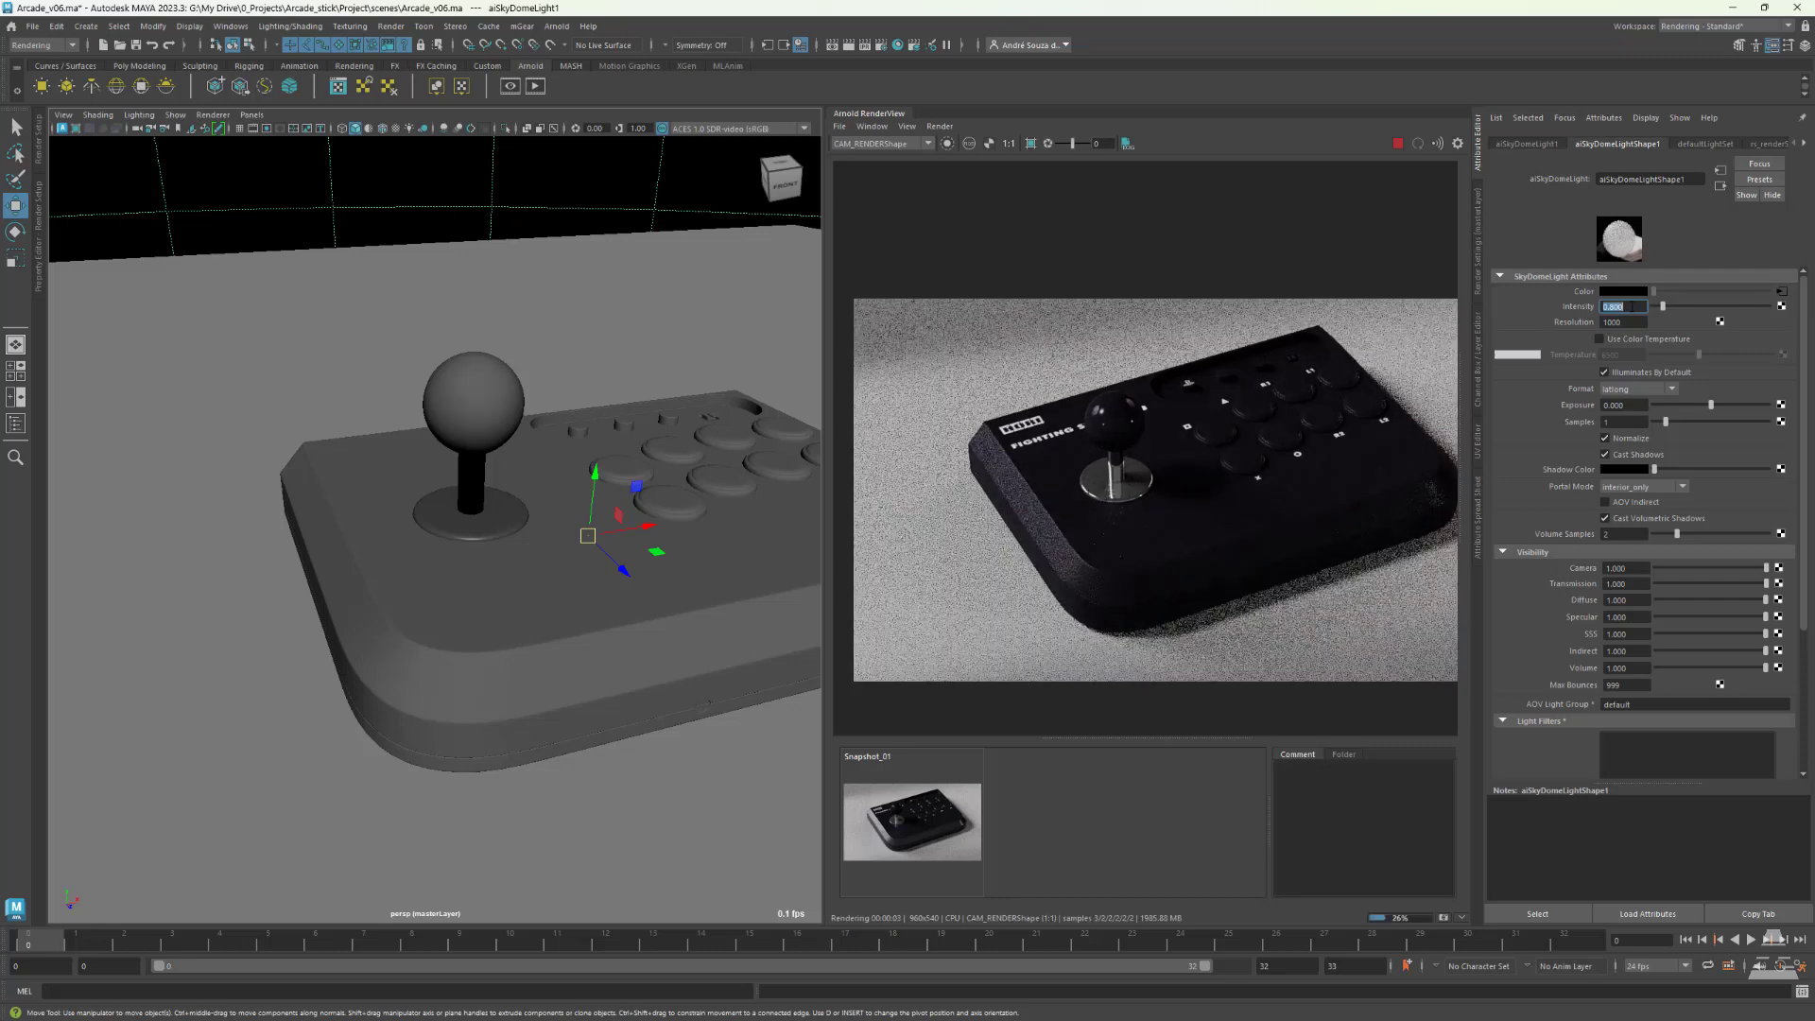
# - Set the skydome light's intensity to 2 and the area light's exposure to 9
pyautogui.write('2')
pyautogui.press('Return')
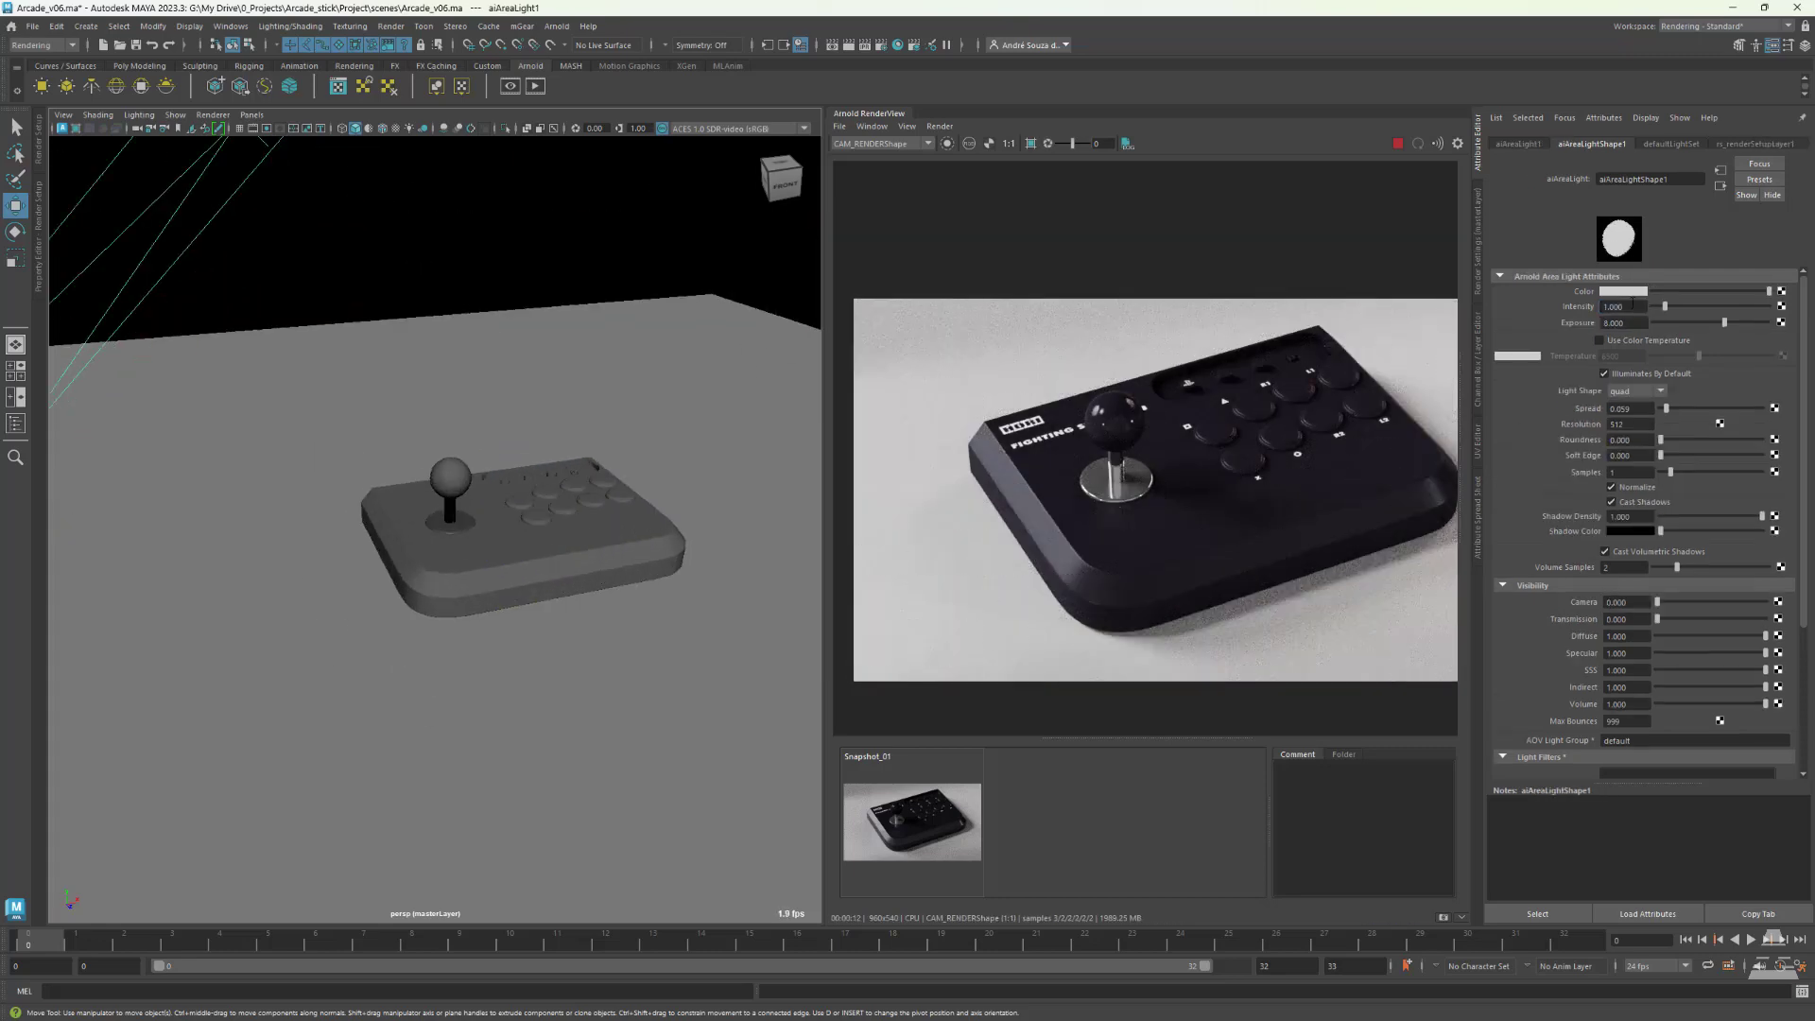
pyautogui.write('9')
pyautogui.press('Return')
pyautogui.scroll(5, 1144, 463)
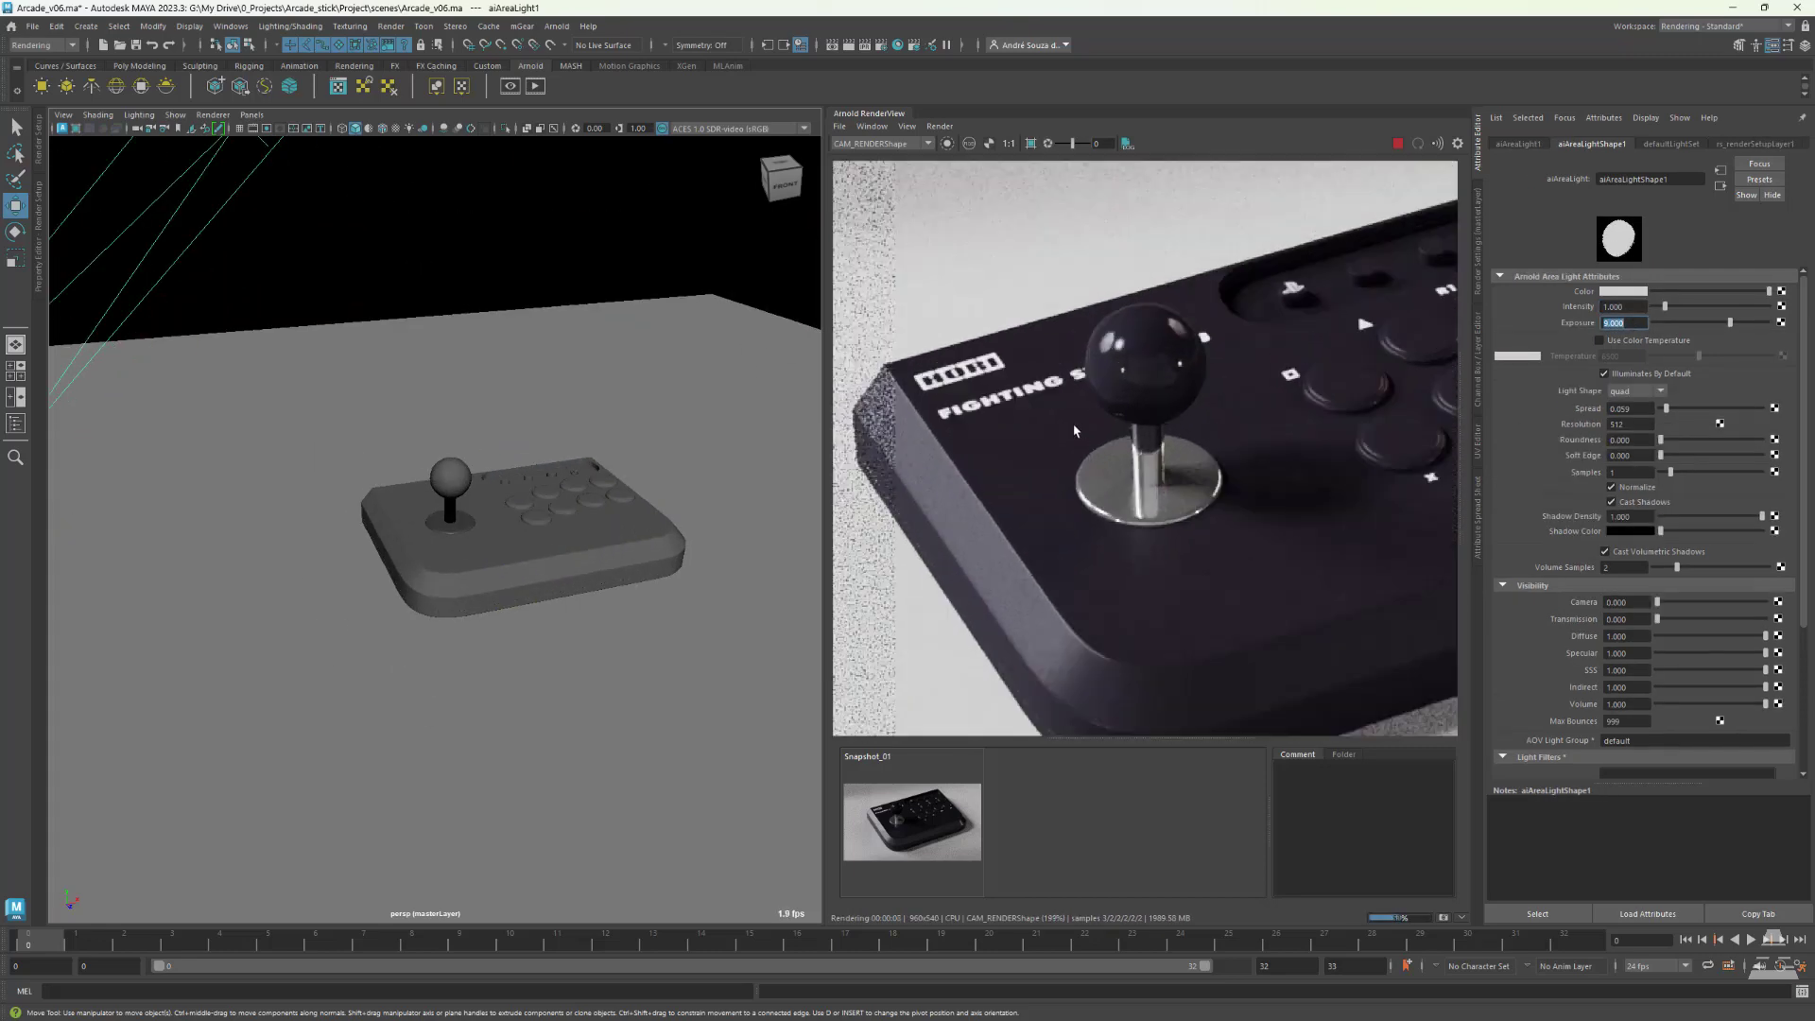
pyautogui.scroll(-3, 1153, 463)
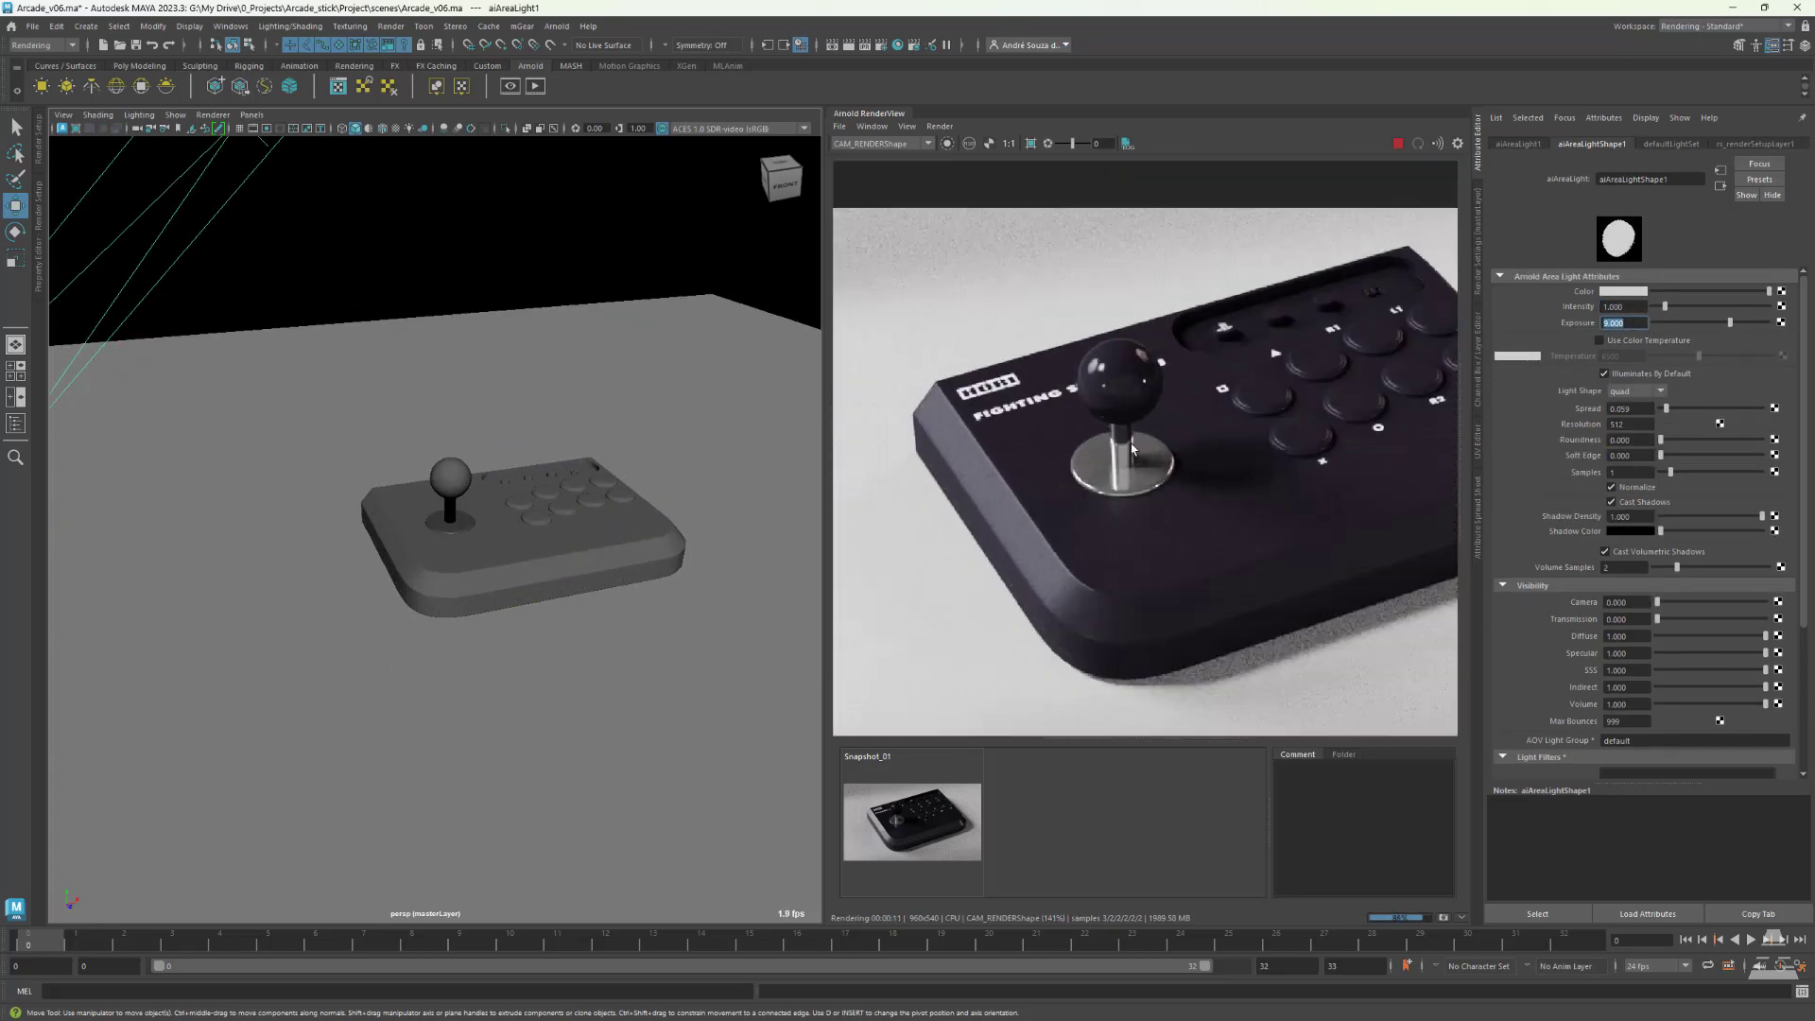
pyautogui.scroll(3, 1154, 463)
# - Darken the joystick ball's color texture by setting its color balance exposure to -1
pyautogui.click(457, 521)
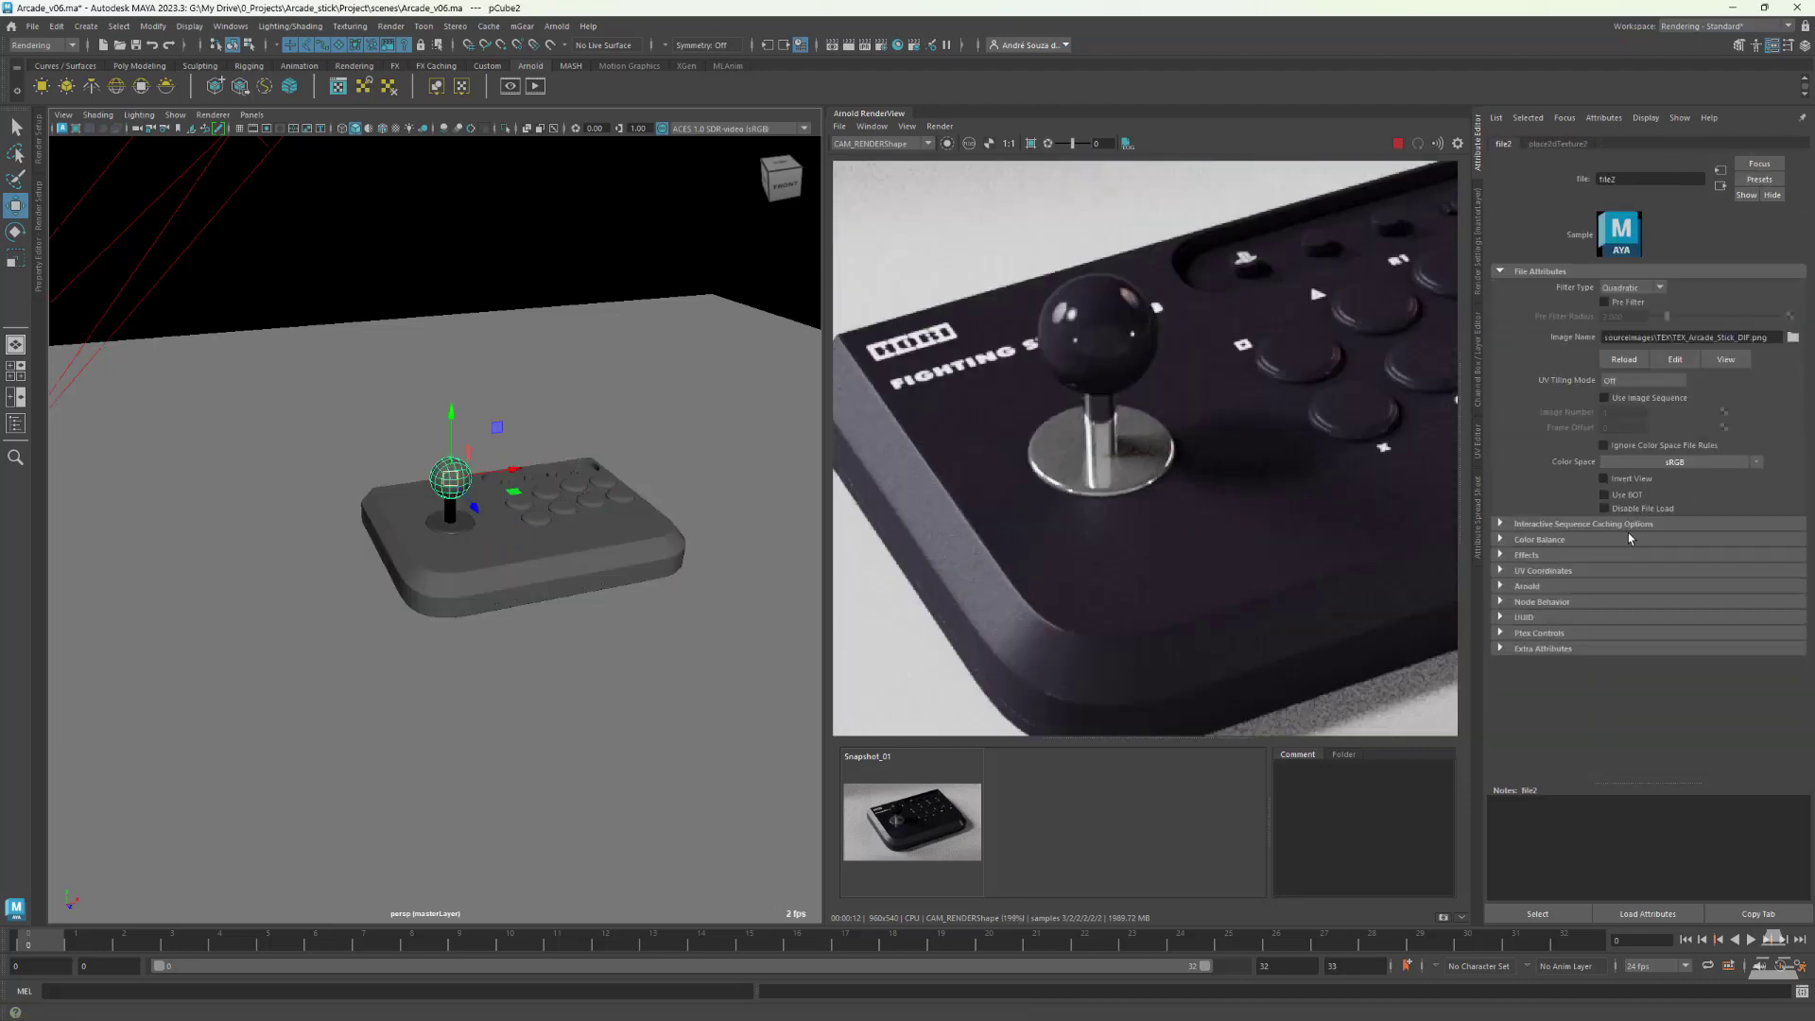
pyautogui.moveTo(1683, 555); pyautogui.dragTo(1699, 559)
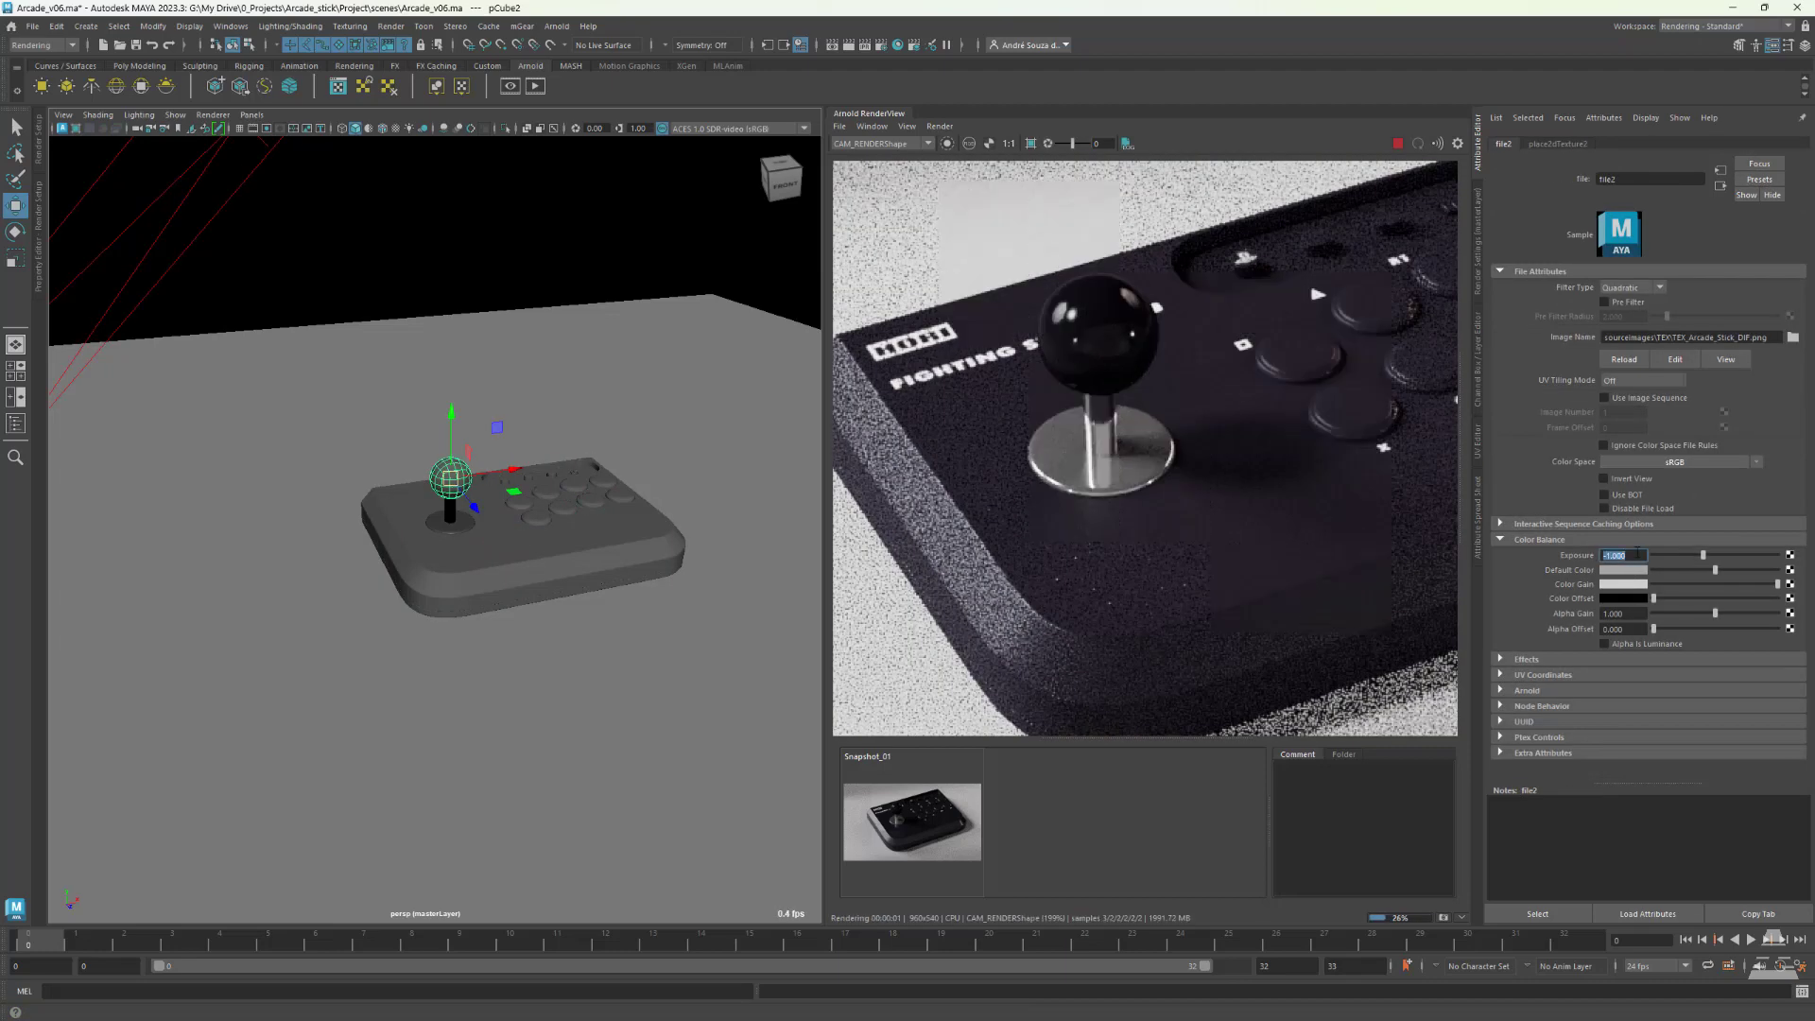
pyautogui.scroll(-4, 1143, 449)
pyautogui.scroll(2, 1144, 449)
pyautogui.scroll(5, 1141, 407)
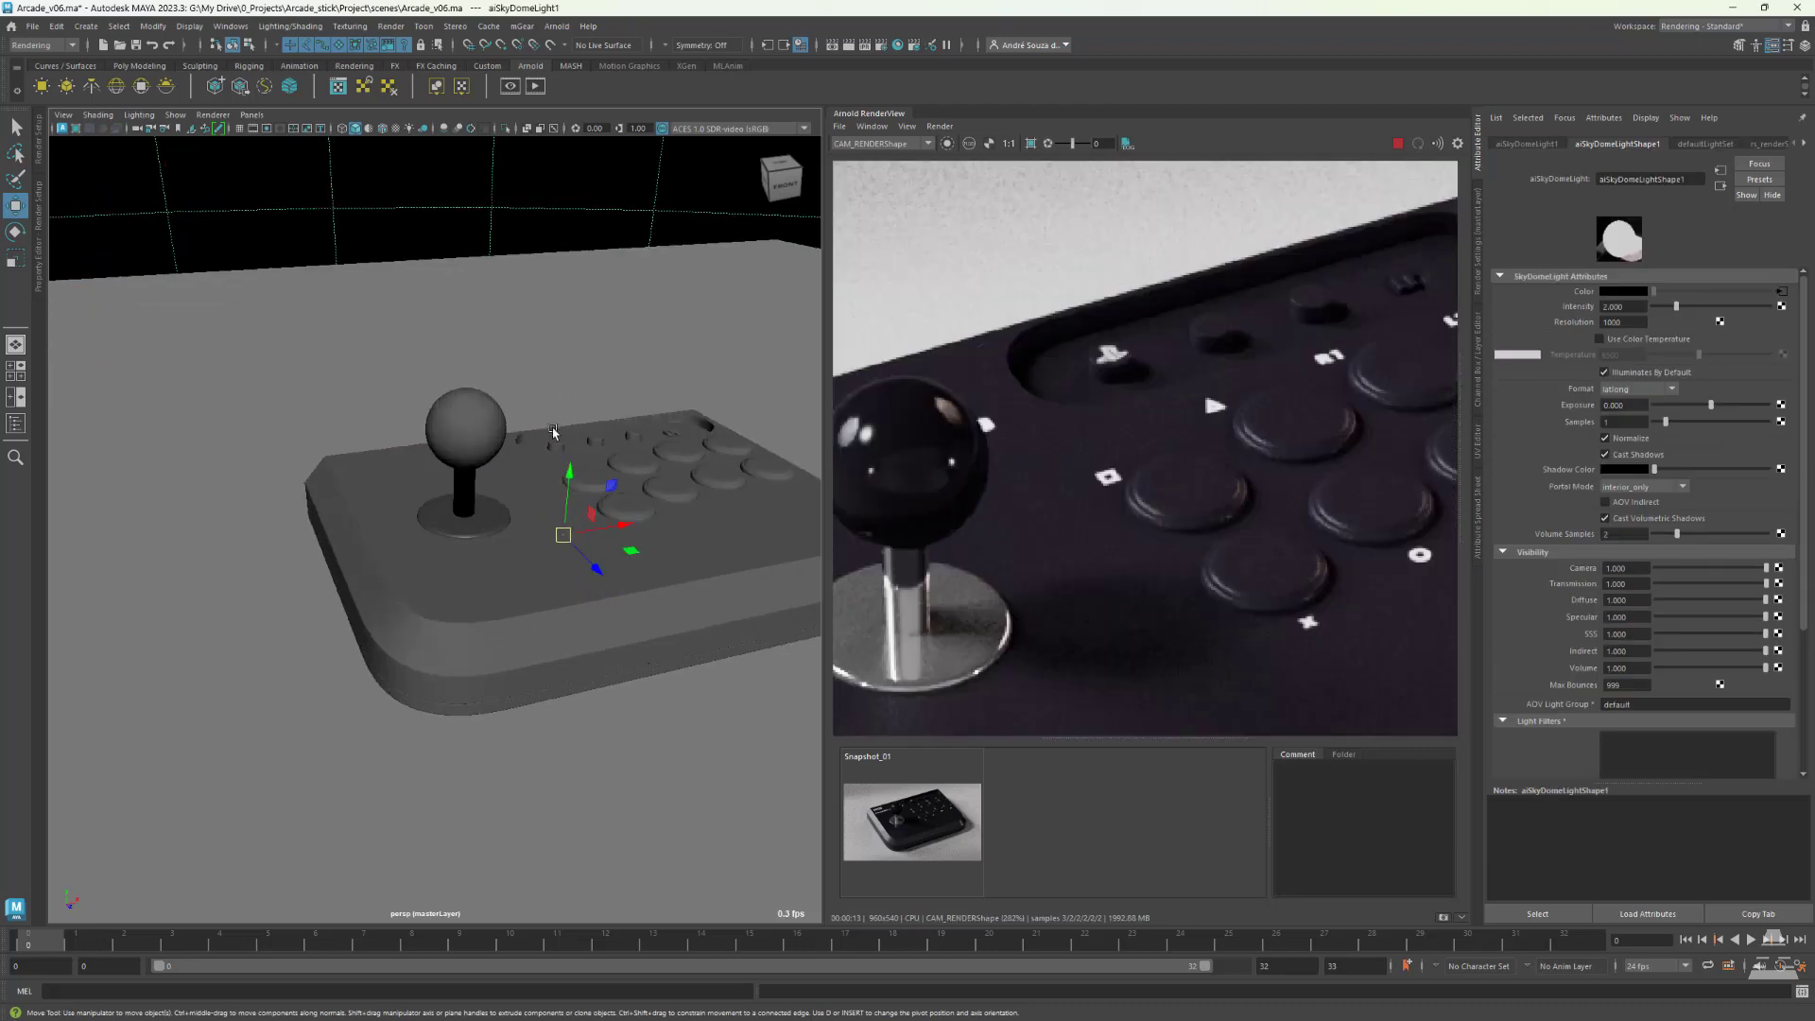
# - Select the small buttons and the symbol piece in the recessed strip and assign them the MAT_ARCADE_Fosco material
pyautogui.scroll(5, 453, 492)
pyautogui.click(721, 478)
pyautogui.moveTo(743, 475); pyautogui.dragTo(750, 867, button='right')
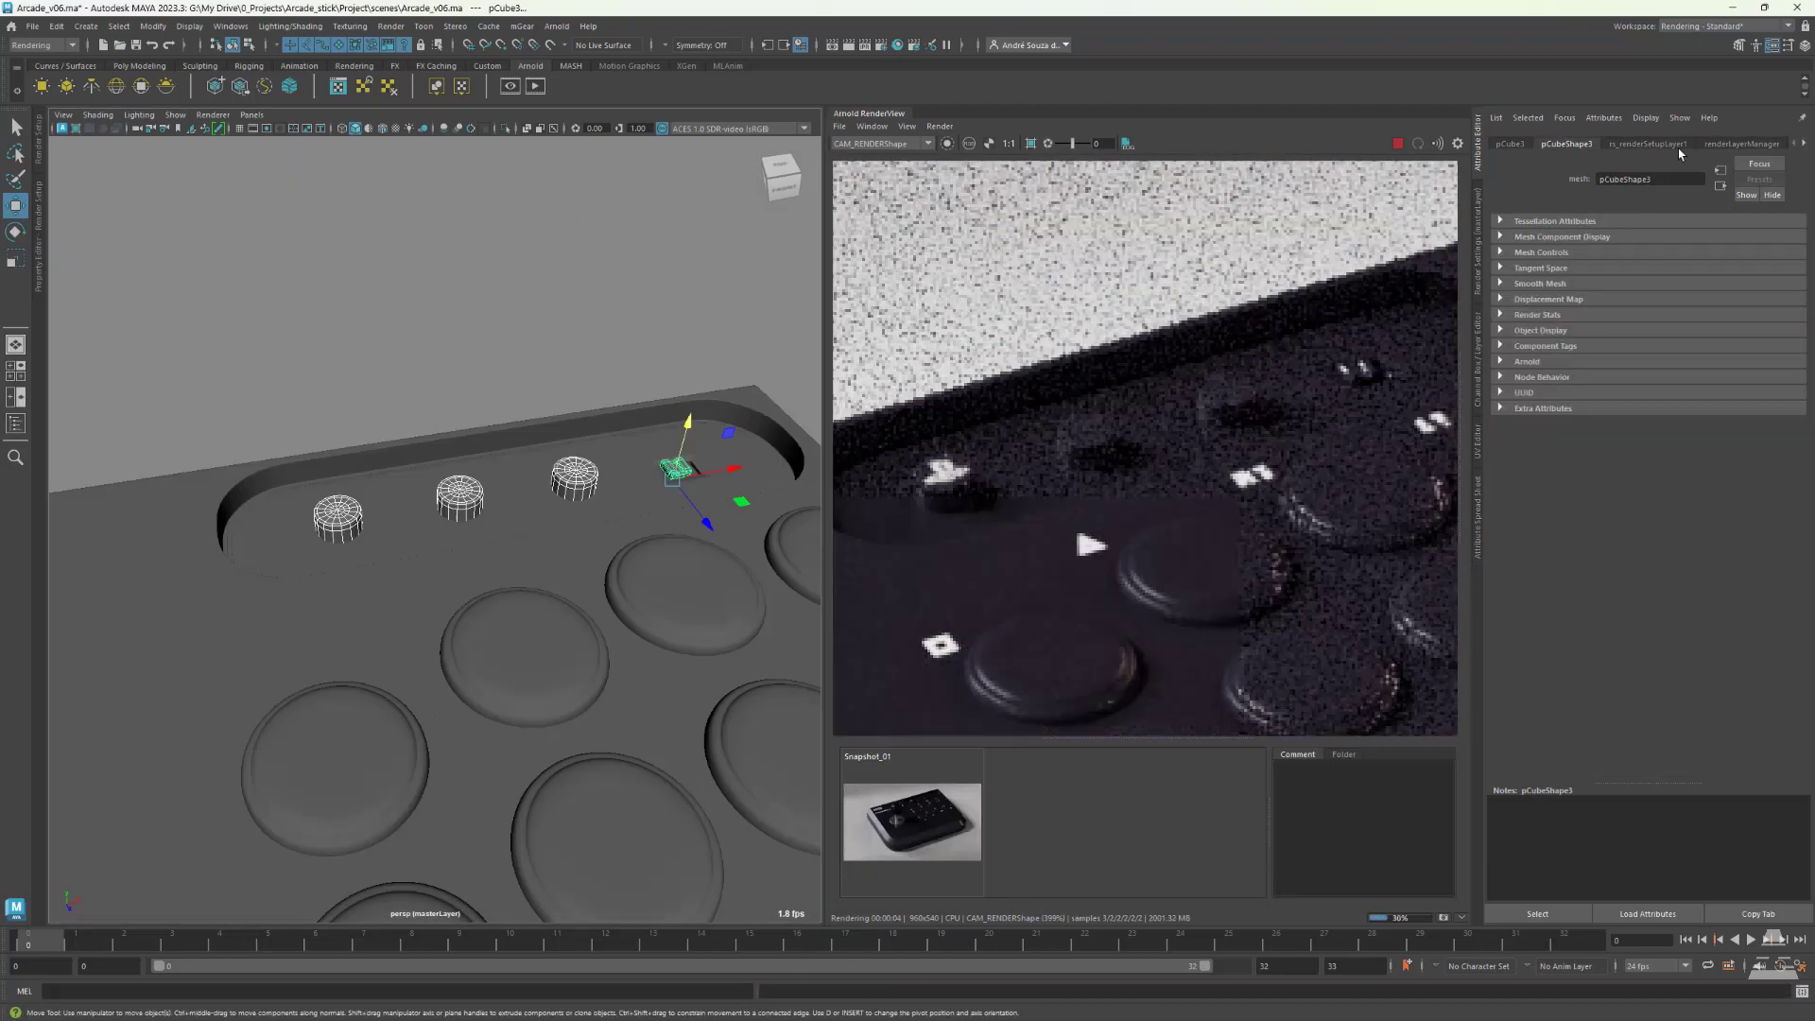
pyautogui.scroll(-2, 1103, 284)
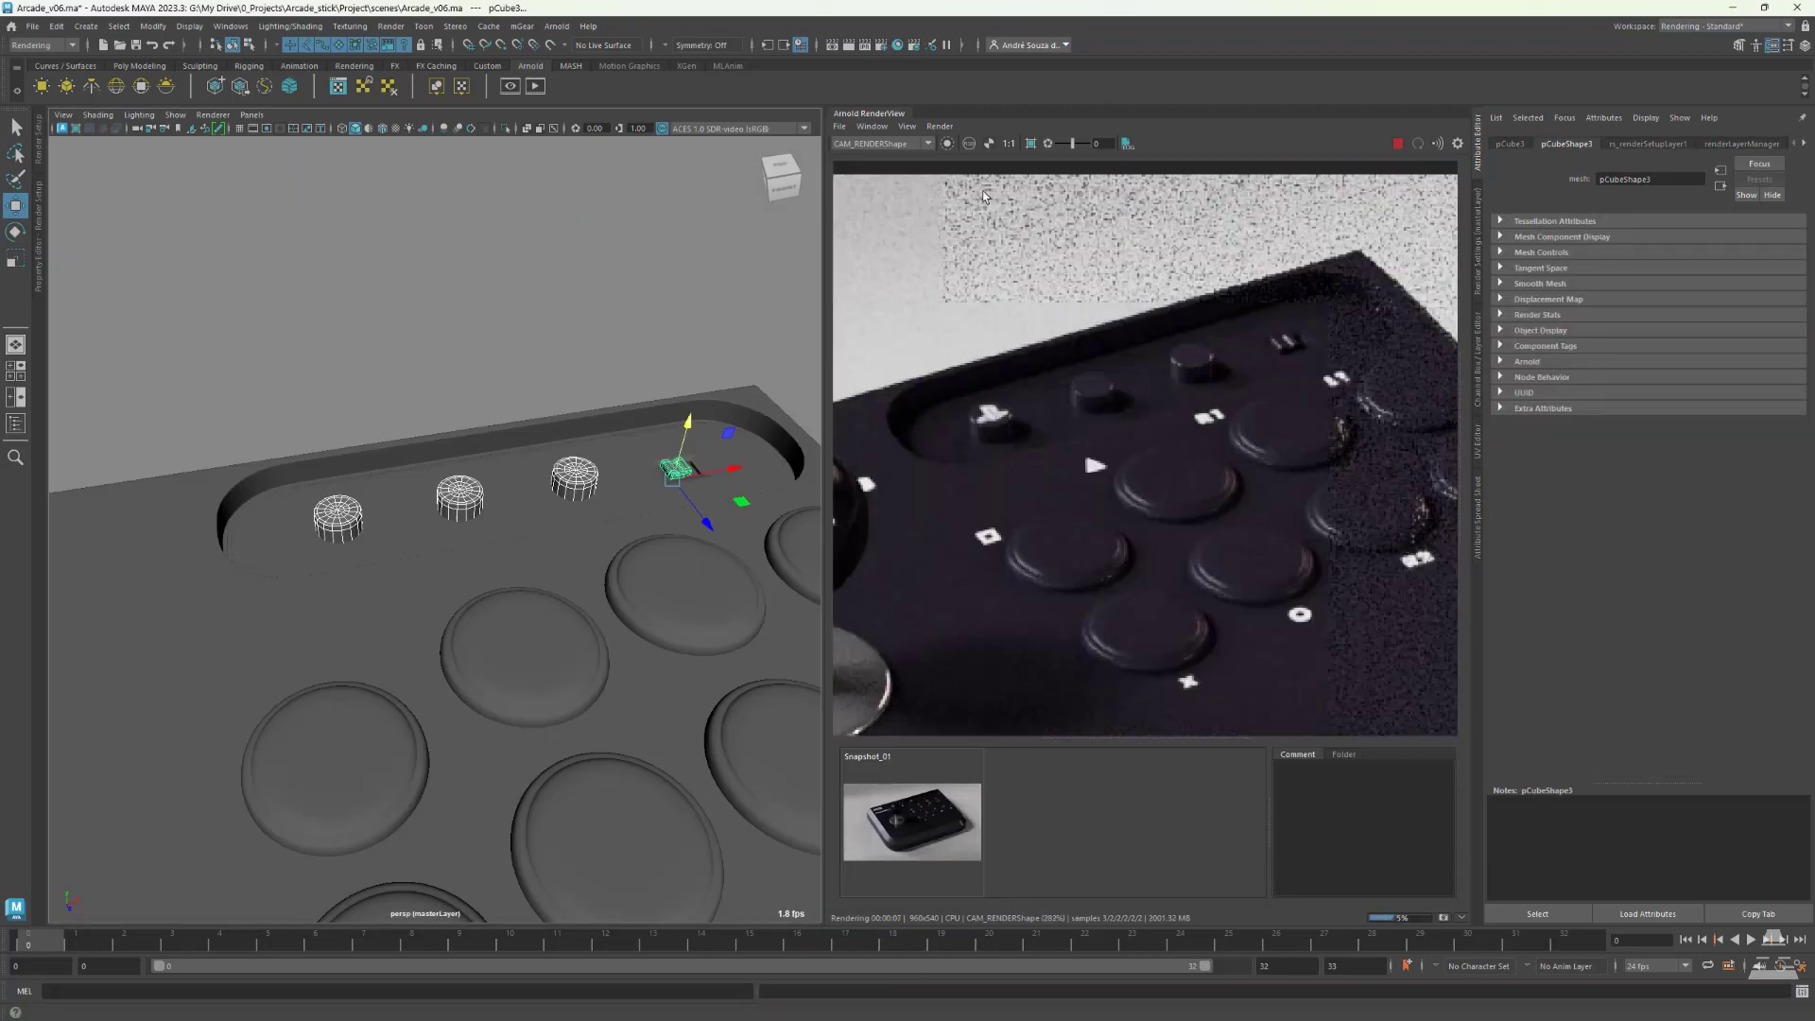
# - Limit the live render to a crop region around the small buttons in the recessed strip
pyautogui.click(1031, 144)
pyautogui.moveTo(945, 320); pyautogui.dragTo(1316, 478)
pyautogui.scroll(2, 1021, 364)
pyautogui.scroll(-3, 1657, 147)
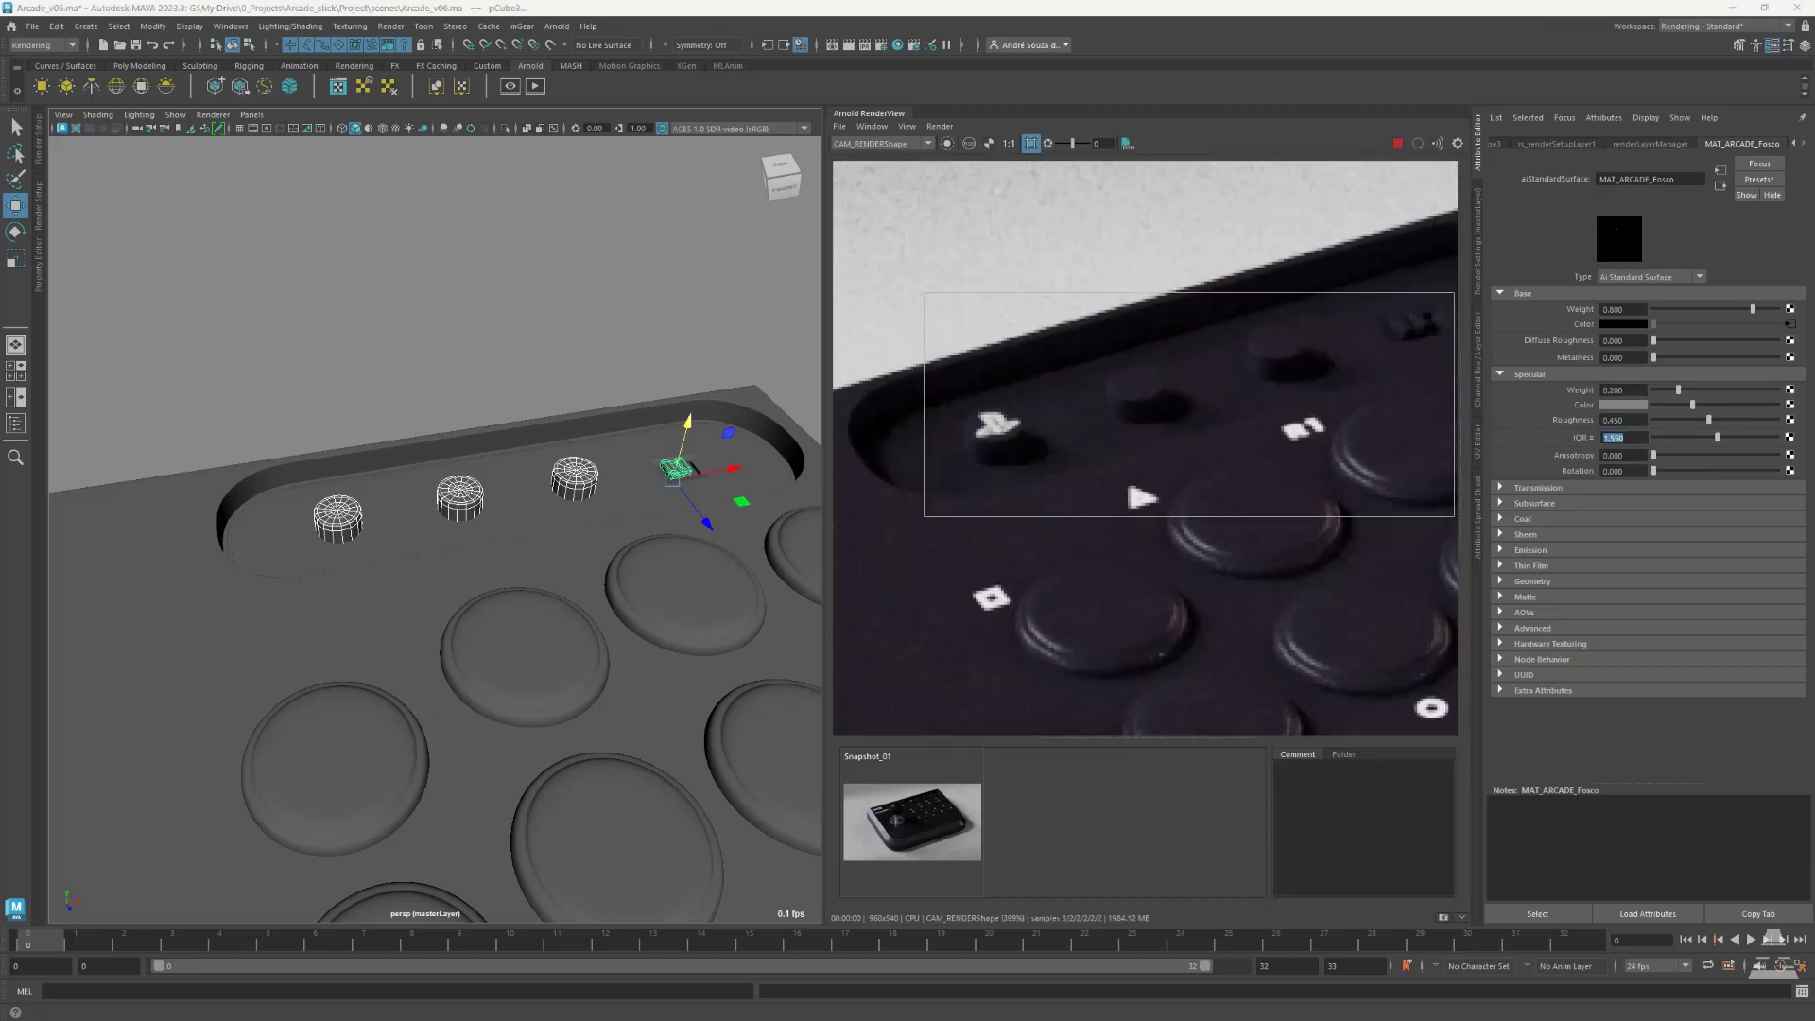
# - Brighten the small buttons' color texture to an exposure of about 0.43 and fit the whole image in the render view
pyautogui.click(1790, 324)
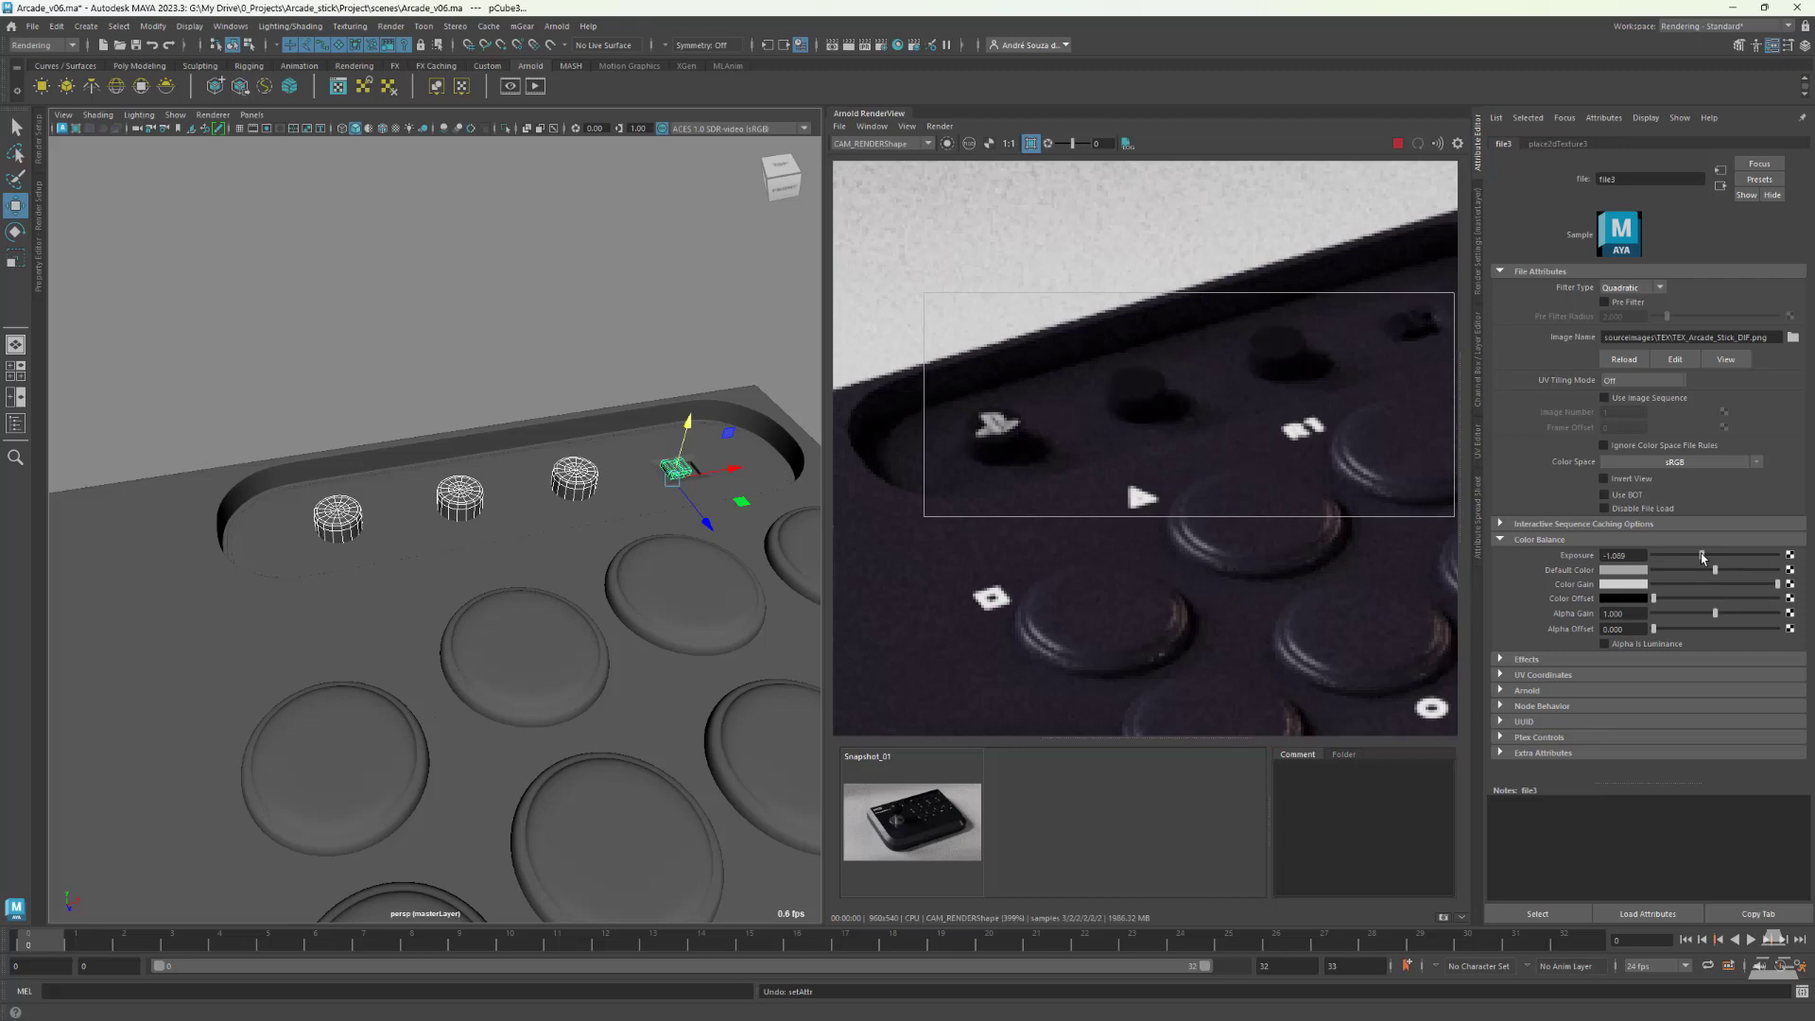
pyautogui.moveTo(1699, 553); pyautogui.dragTo(1720, 555)
pyautogui.press('f')
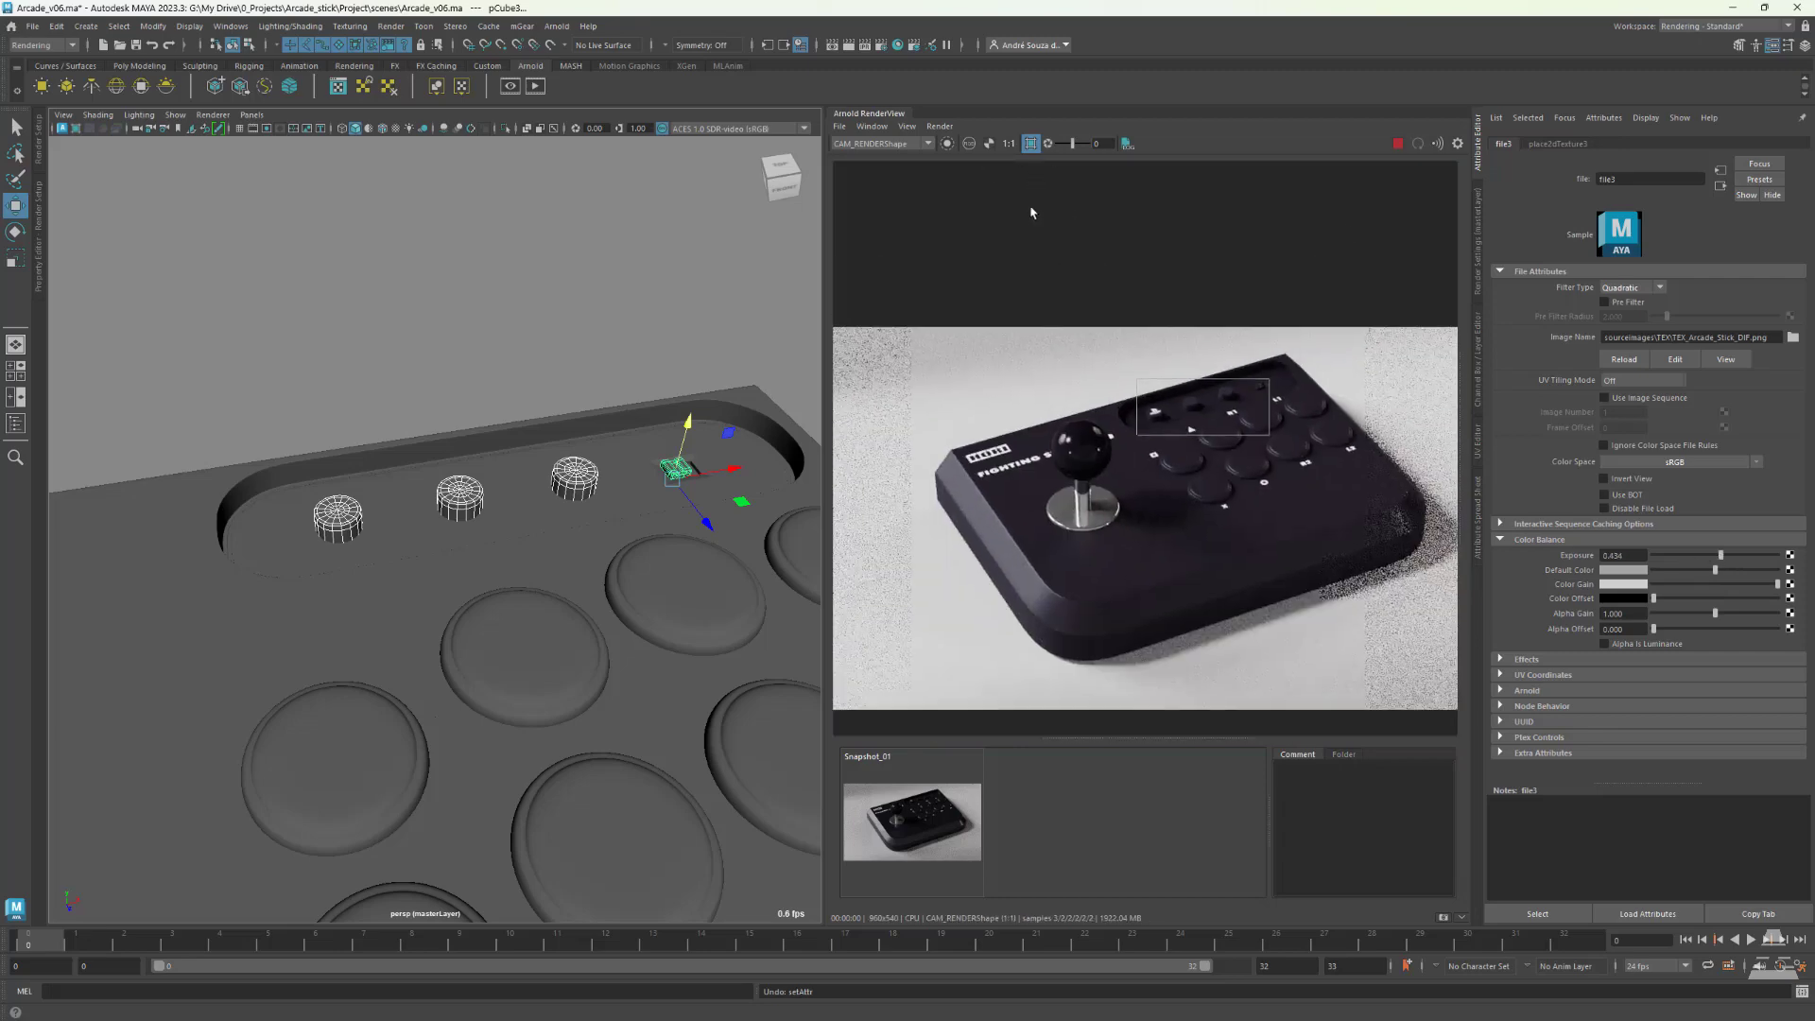
# - Pick the arcade base in the render, set the specular roughness of MAT_ARCADE_Base to 0.3 and save the scene
pyautogui.scroll(2, 1189, 339)
pyautogui.click(1040, 692)
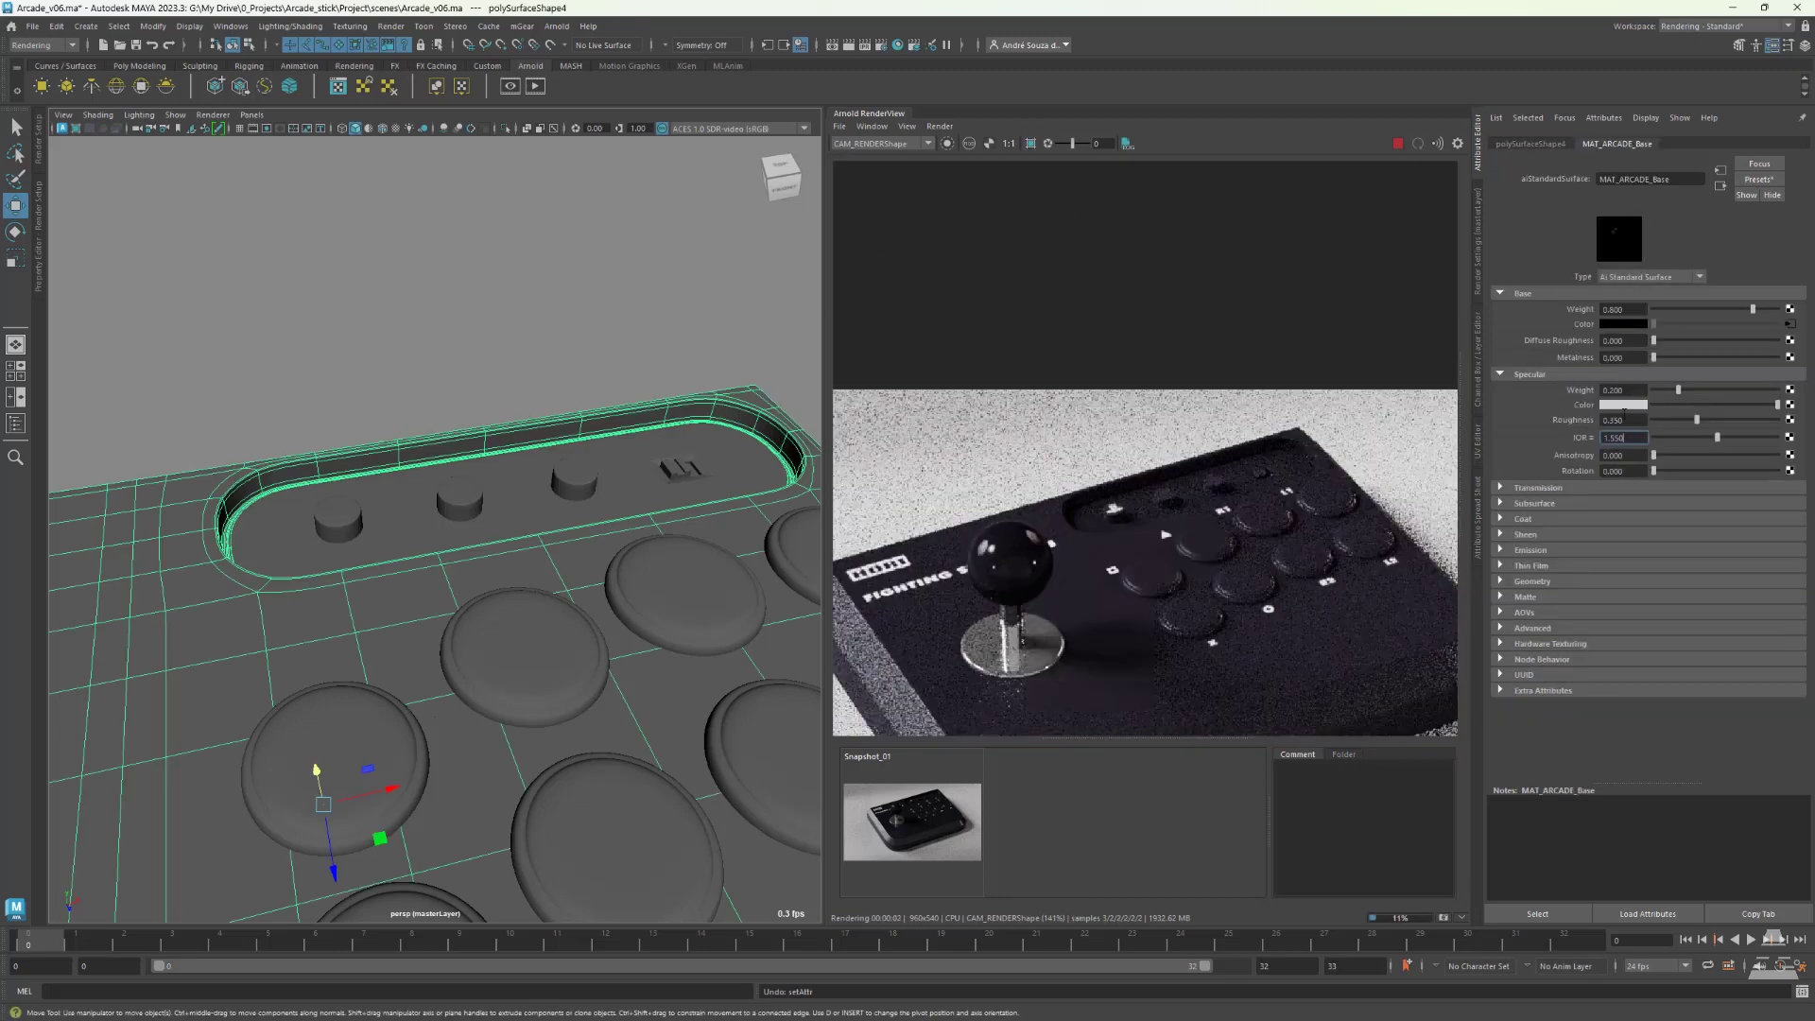
pyautogui.scroll(1, 1421, 437)
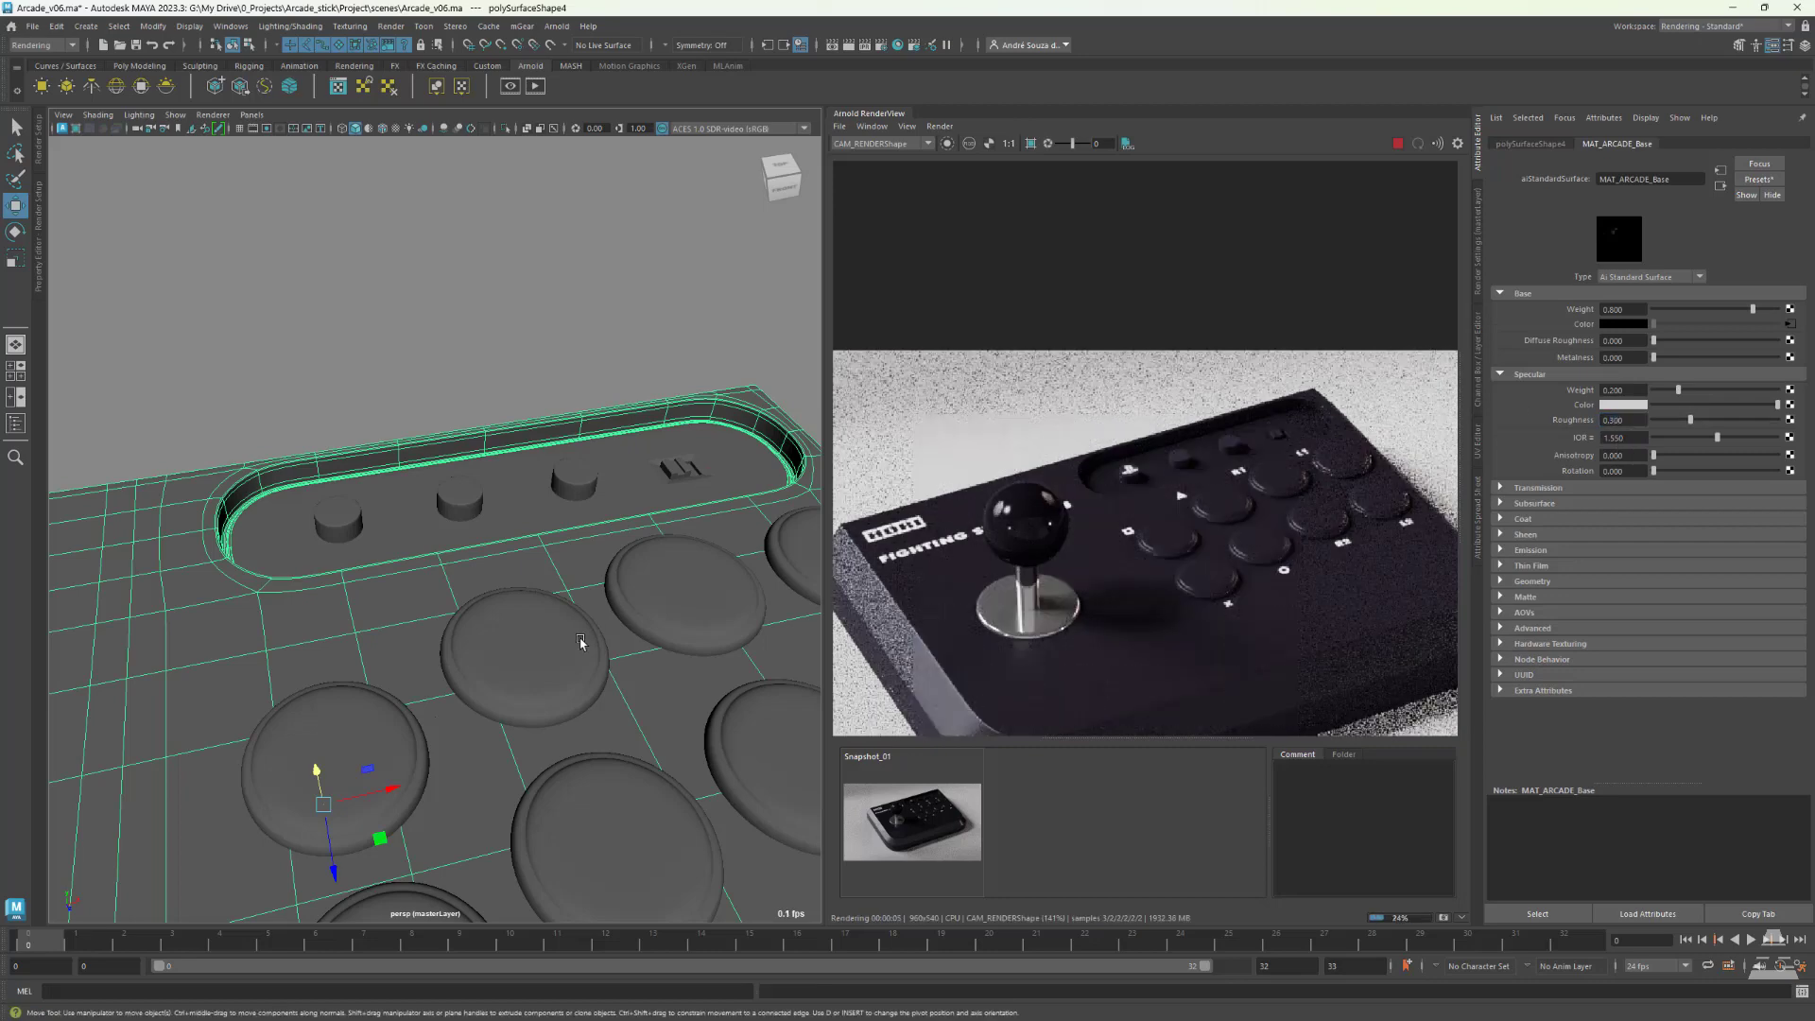
pyautogui.hotkey('ctrl', 'z')
pyautogui.hotkey('ctrl', 's')
# - Try to bevel an edge loop on the square button and undo the bevel
pyautogui.press('f')
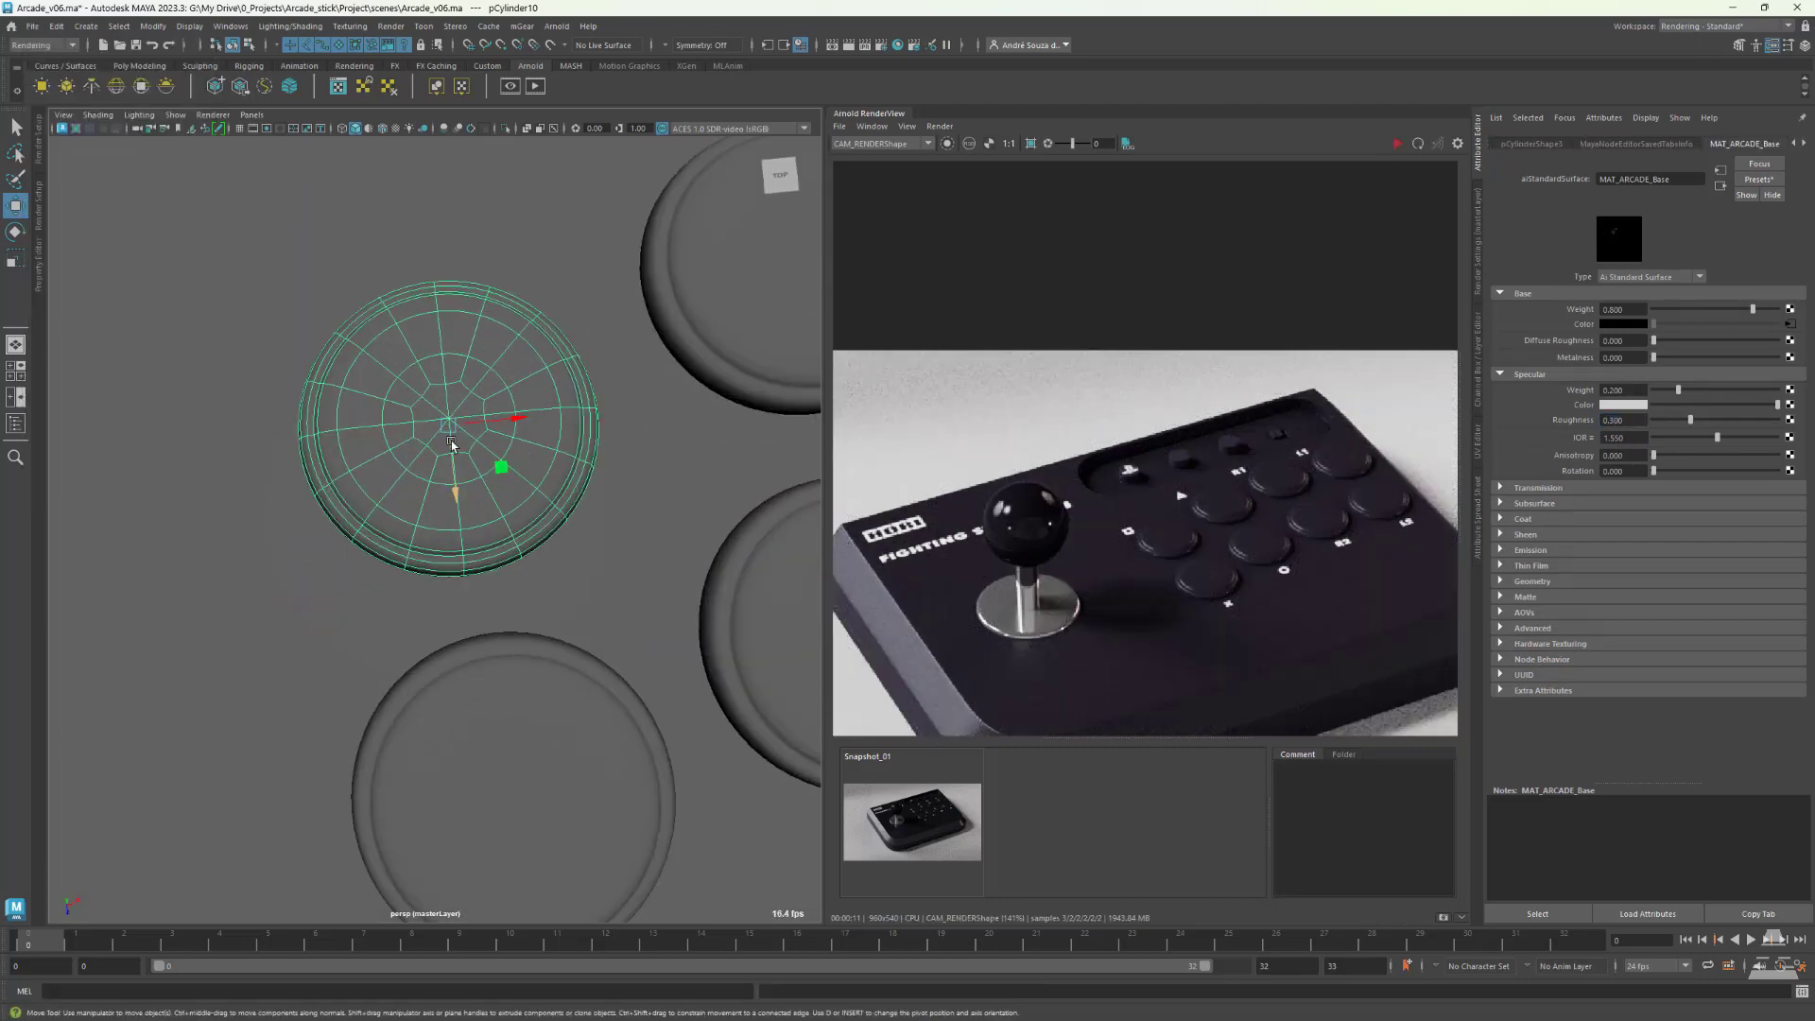
pyautogui.keyDown('alt'); pyautogui.moveTo(450, 440); pyautogui.dragTo(608, 514); pyautogui.keyUp('alt')
pyautogui.scroll(3, 397, 431)
pyautogui.doubleClick(397, 431)
pyautogui.keyDown('alt'); pyautogui.moveTo(397, 431); pyautogui.dragTo(438, 587); pyautogui.keyUp('alt')
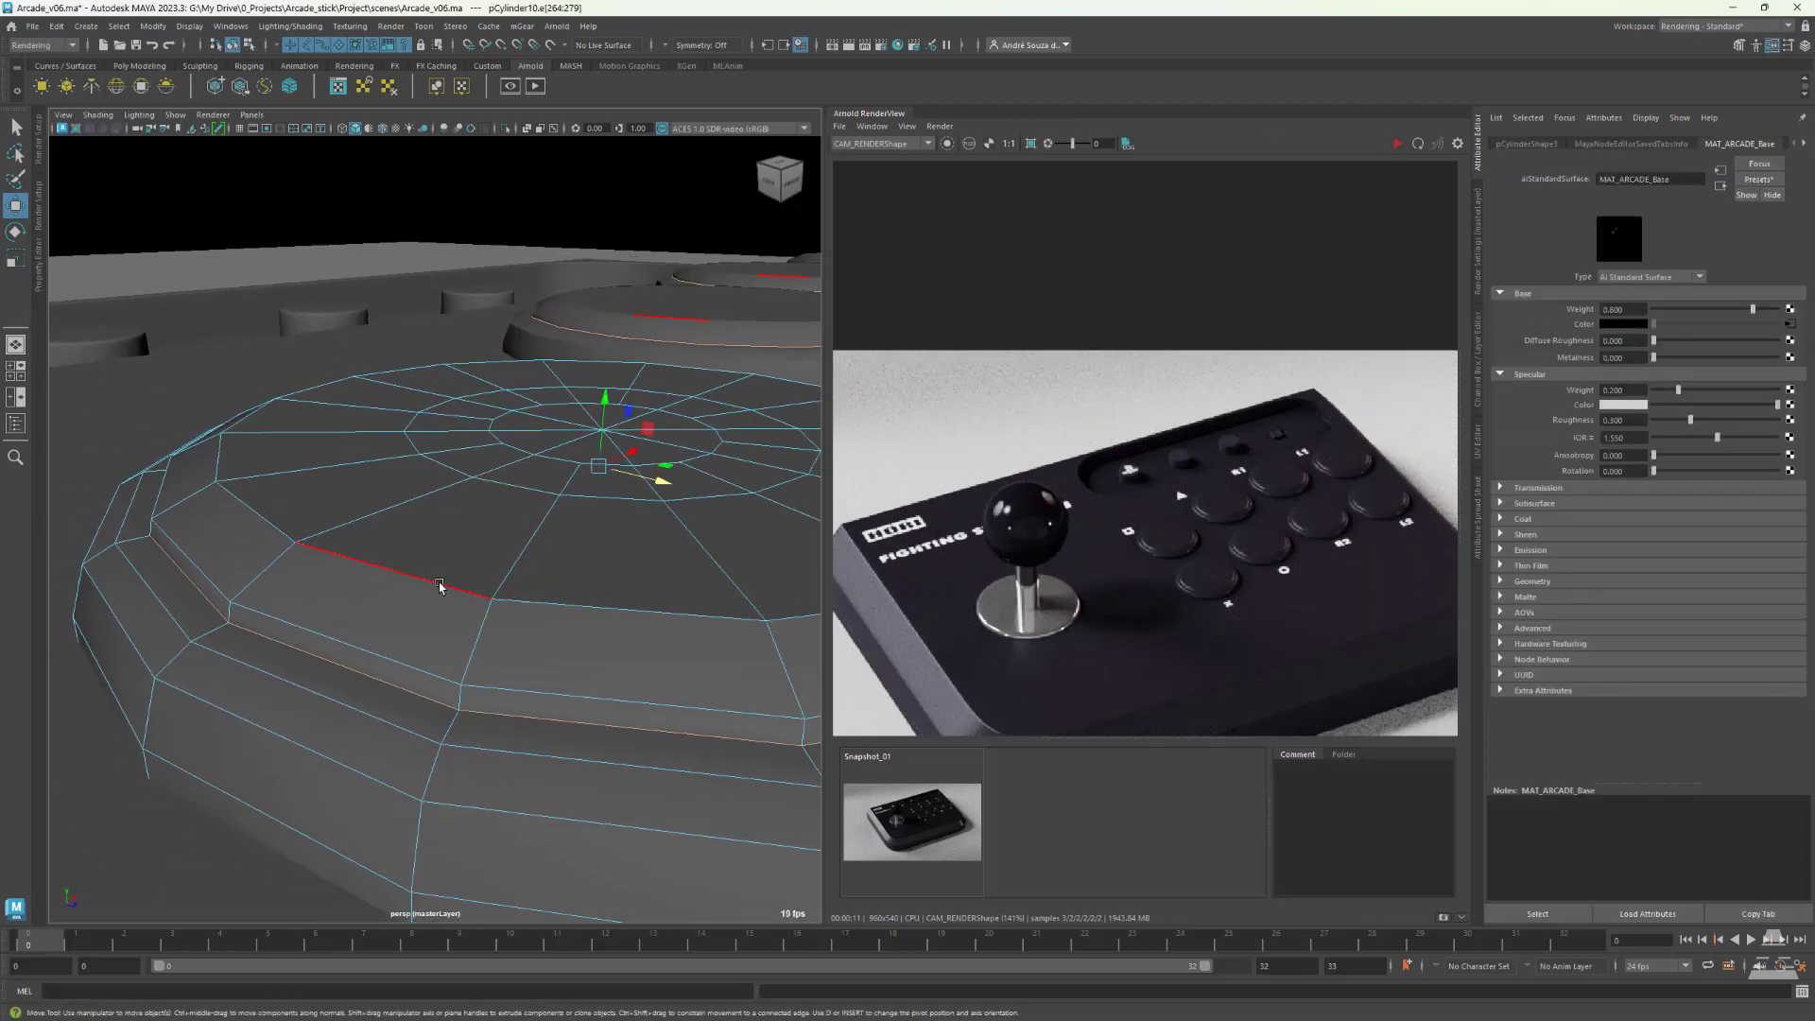
pyautogui.keyDown('shift'); pyautogui.moveTo(567, 576); pyautogui.dragTo(463, 606, button='right'); pyautogui.keyUp('shift')
pyautogui.hotkey('ctrl', 'z')
pyautogui.hotkey('ctrl', 'z')
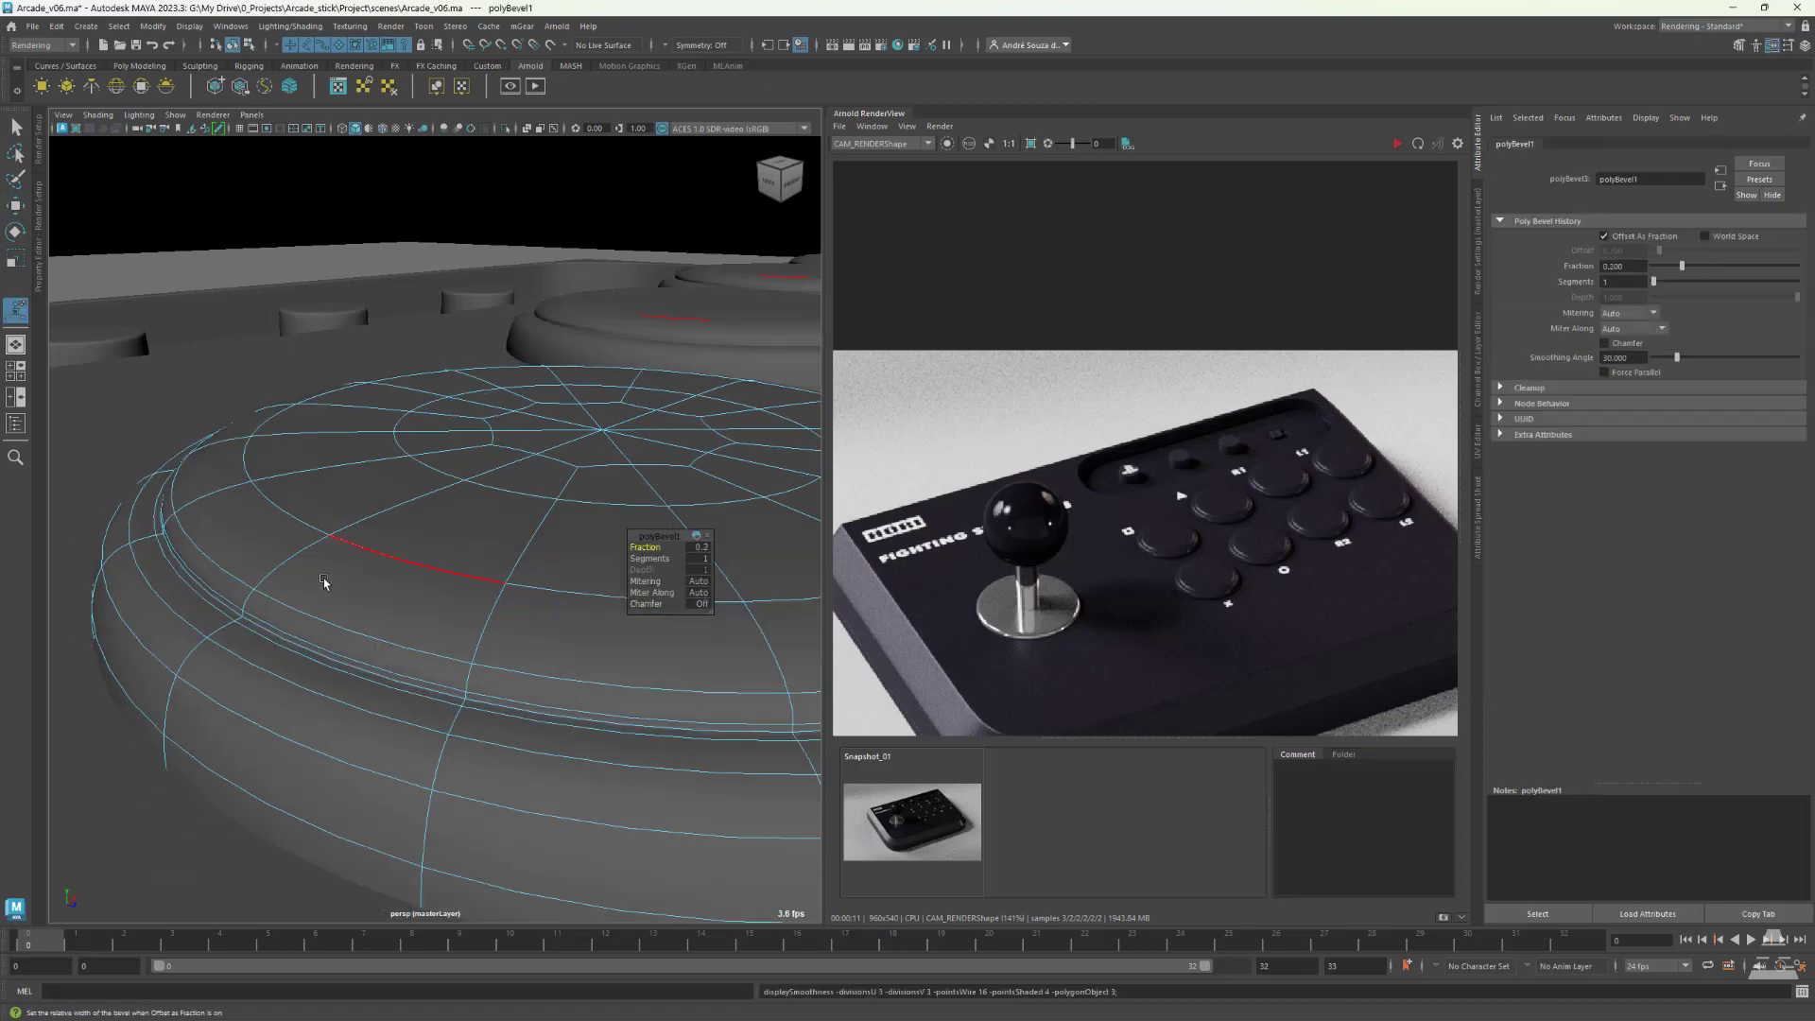
pyautogui.hotkey('ctrl', 'z')
# - Clear the round button's construction history and delete the extra edge loop at the base of its cap
pyautogui.keyDown('alt'); pyautogui.moveTo(284, 650); pyautogui.dragTo(225, 454); pyautogui.keyUp('alt')
pyautogui.scroll(3, 223, 451)
pyautogui.click(223, 451)
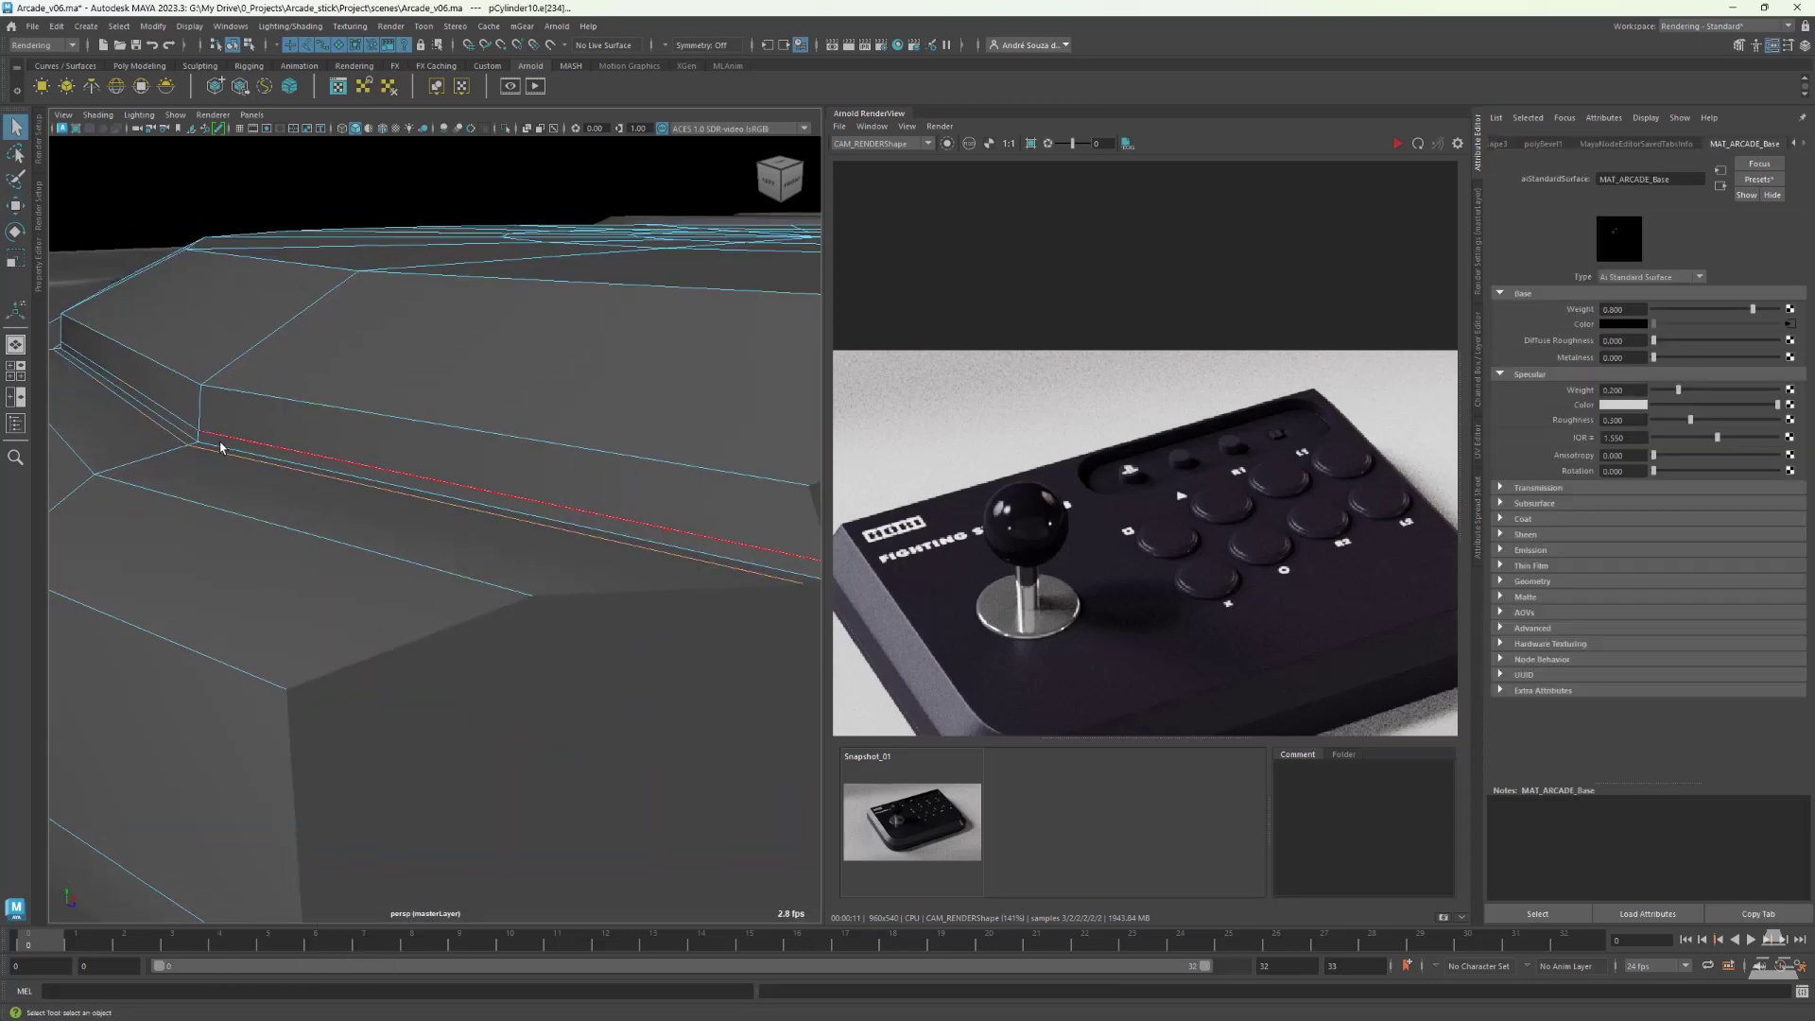
pyautogui.scroll(-3, 211, 433)
pyautogui.click(57, 26)
pyautogui.moveTo(142, 207)
pyautogui.click(279, 211)
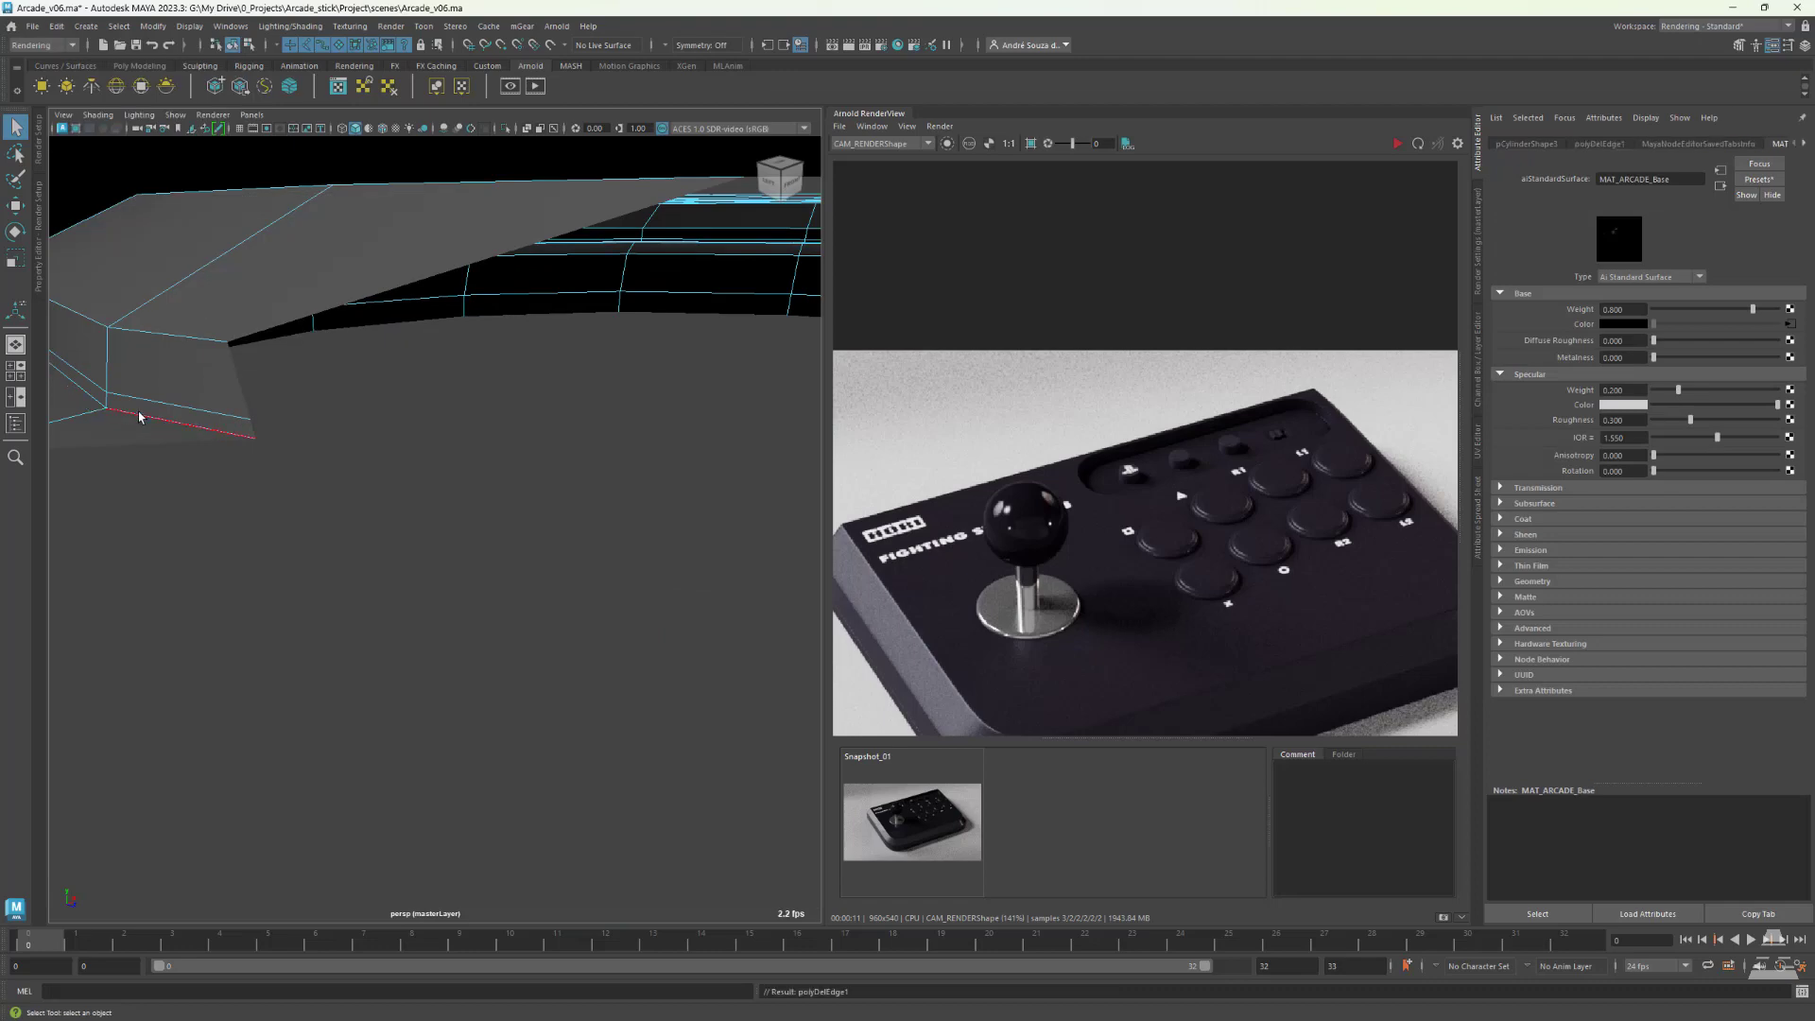
# - Switch the round button to face editing and grow a face selection over its raised top cap
pyautogui.scroll(-5, 151, 420)
pyautogui.rightClick(348, 482)
pyautogui.click(348, 520)
pyautogui.press('f')
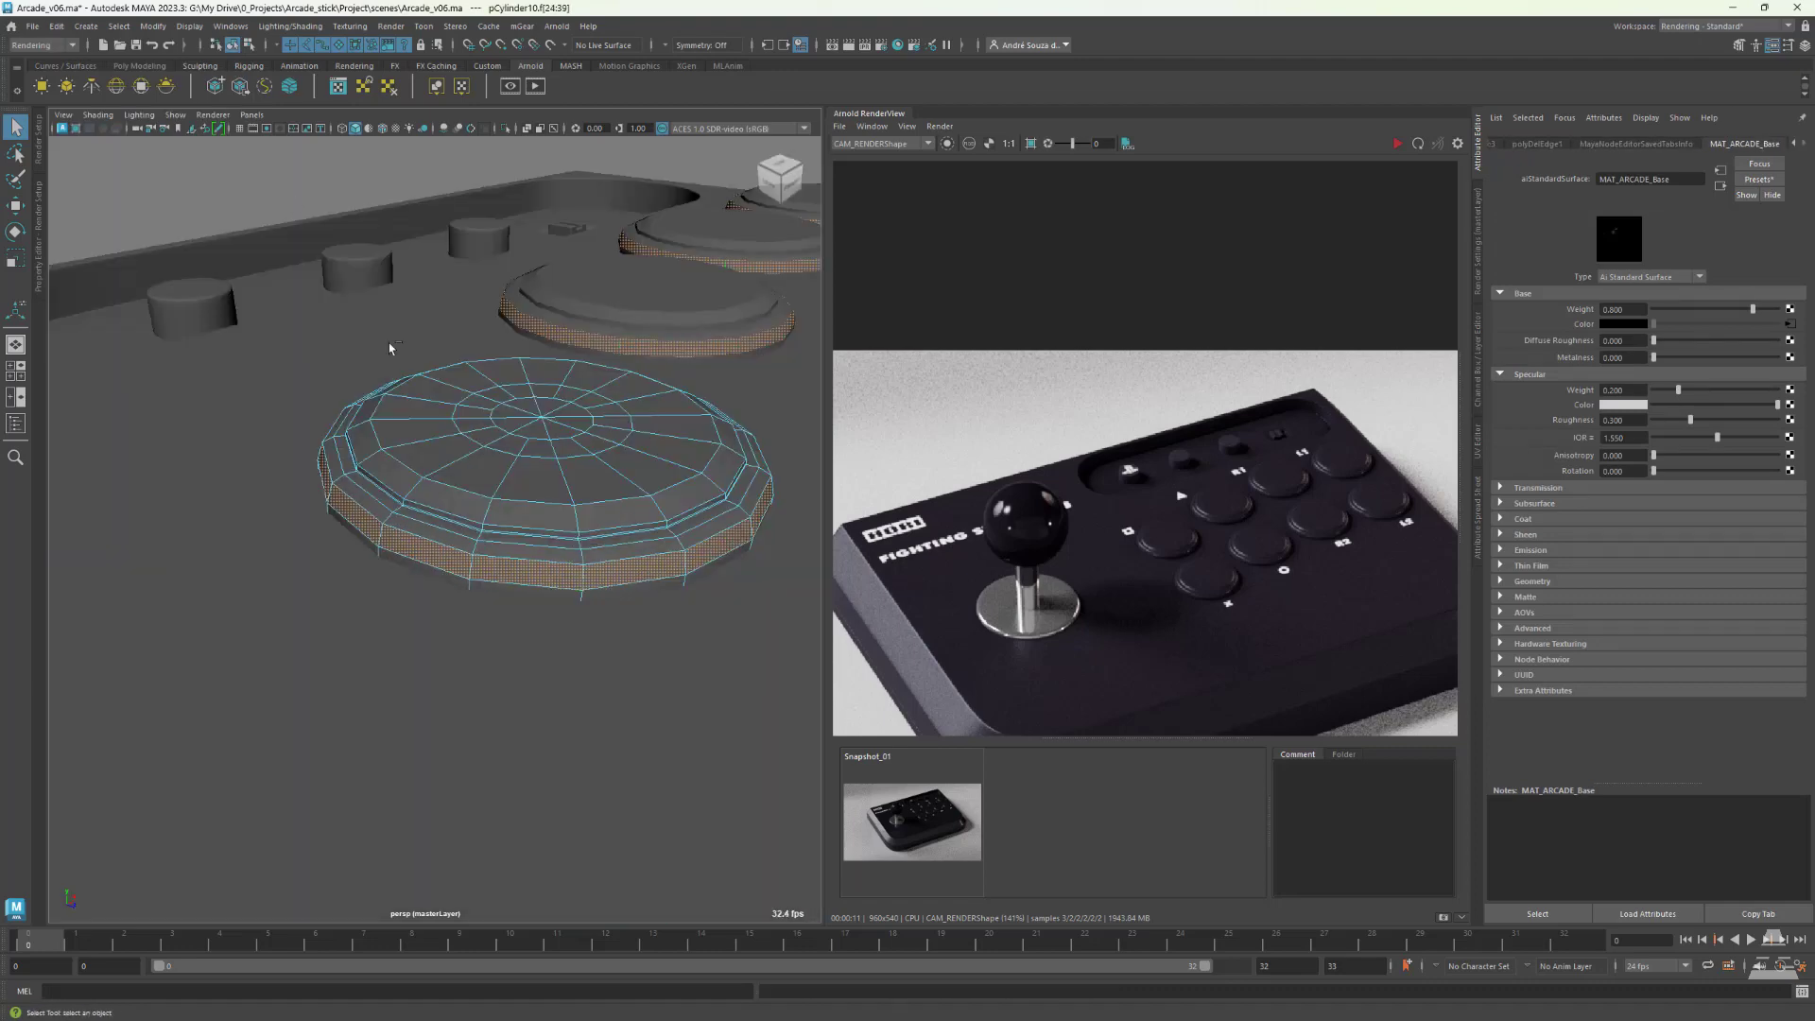
pyautogui.scroll(5, 397, 369)
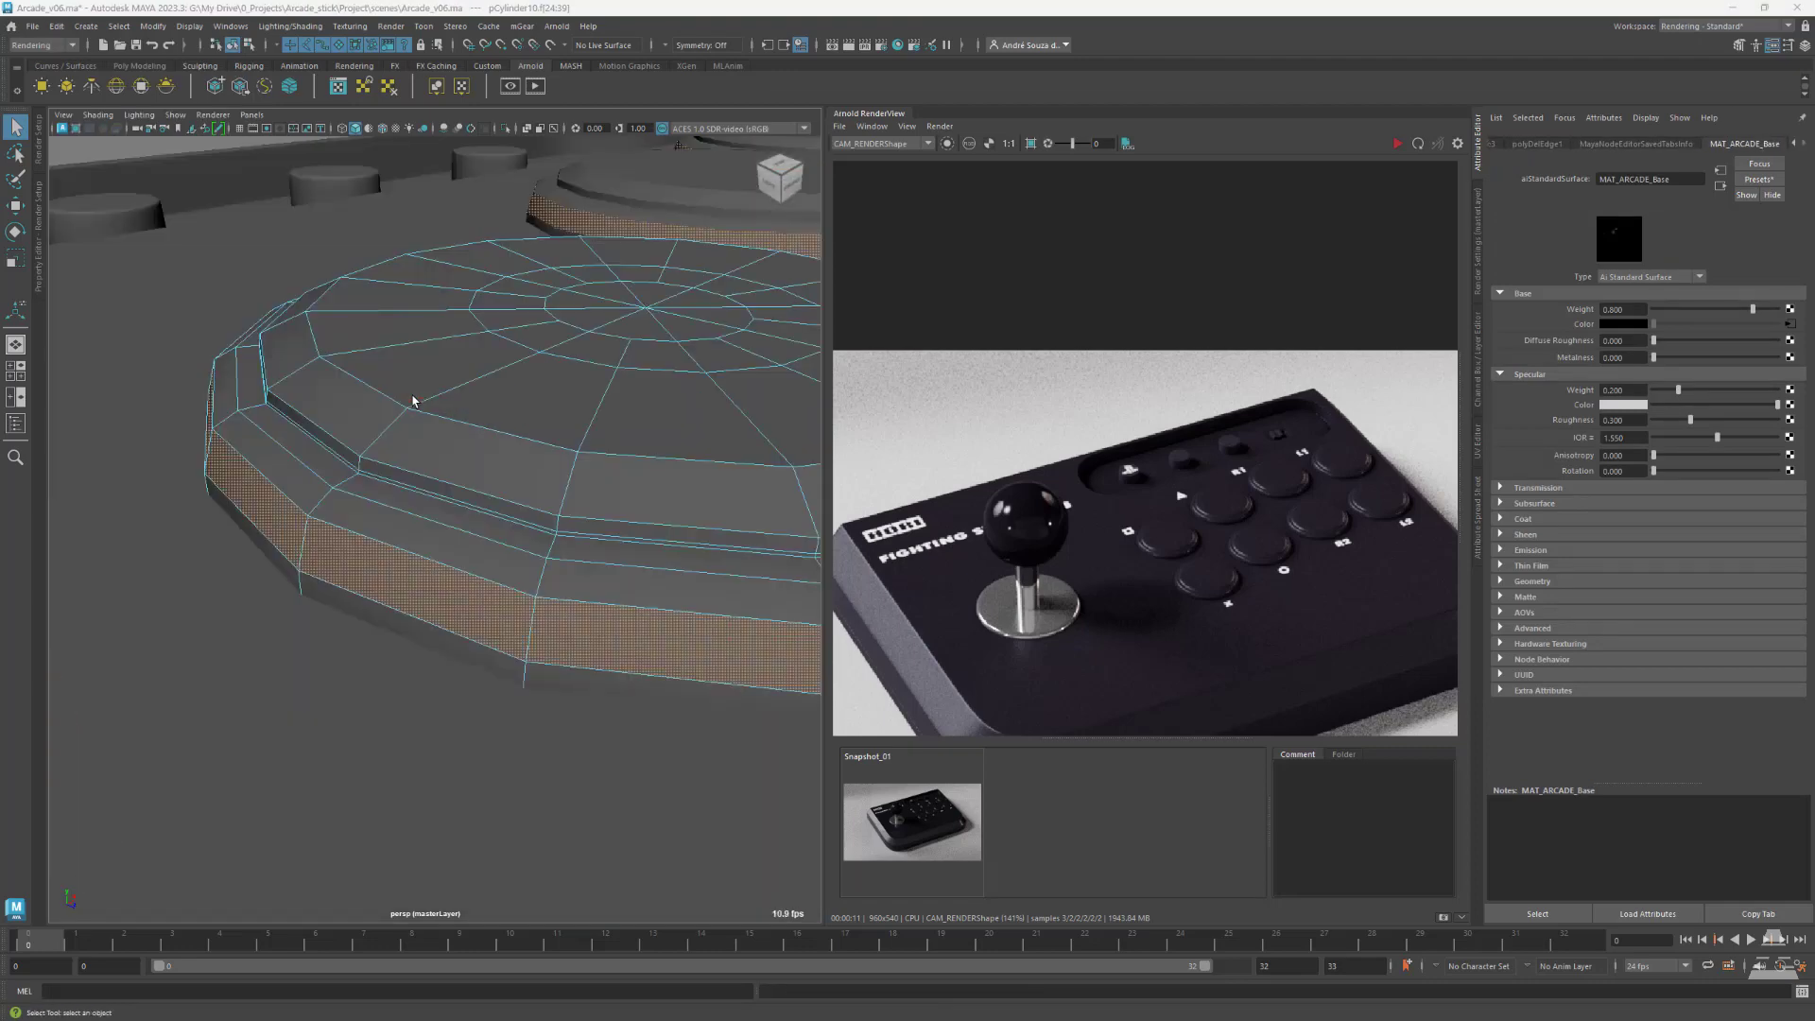
pyautogui.hotkey('shift', '.')
pyautogui.hotkey('shift', '.')
# - Assign an existing material to the selected top cap faces and return to object selection
pyautogui.scroll(-4, 548, 627)
pyautogui.keyDown('alt'); pyautogui.moveTo(547, 628); pyautogui.dragTo(470, 630); pyautogui.keyUp('alt')
pyautogui.moveTo(478, 628); pyautogui.dragTo(608, 917, button='right')
pyautogui.scroll(-3, 607, 680)
pyautogui.click(607, 680)
pyautogui.keyDown('alt'); pyautogui.moveTo(607, 679); pyautogui.dragTo(610, 728); pyautogui.keyUp('alt')
pyautogui.keyDown('alt'); pyautogui.moveTo(461, 422); pyautogui.dragTo(575, 649, button='right'); pyautogui.keyUp('alt')
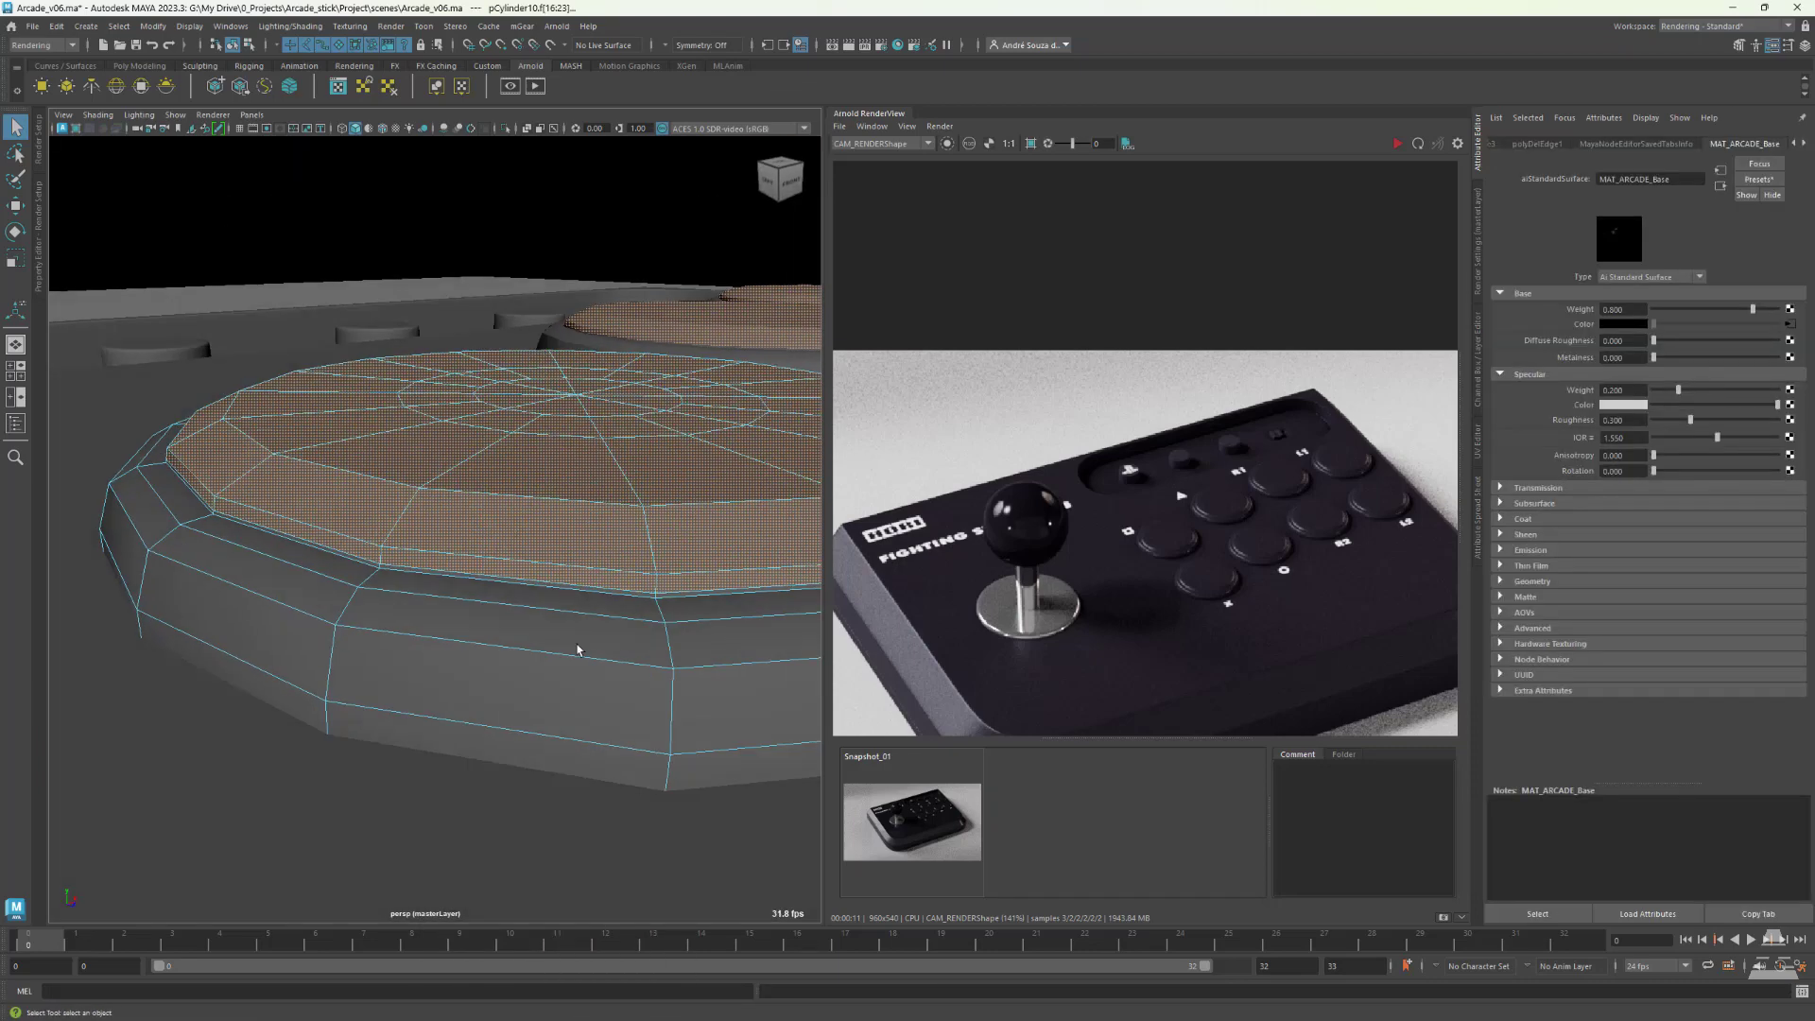
pyautogui.keyDown('alt'); pyautogui.moveTo(576, 648); pyautogui.dragTo(510, 604); pyautogui.keyUp('alt')
pyautogui.moveTo(502, 539); pyautogui.dragTo(624, 889, button='right')
pyautogui.keyDown('alt'); pyautogui.moveTo(605, 586); pyautogui.dragTo(516, 473, button='right'); pyautogui.keyUp('alt')
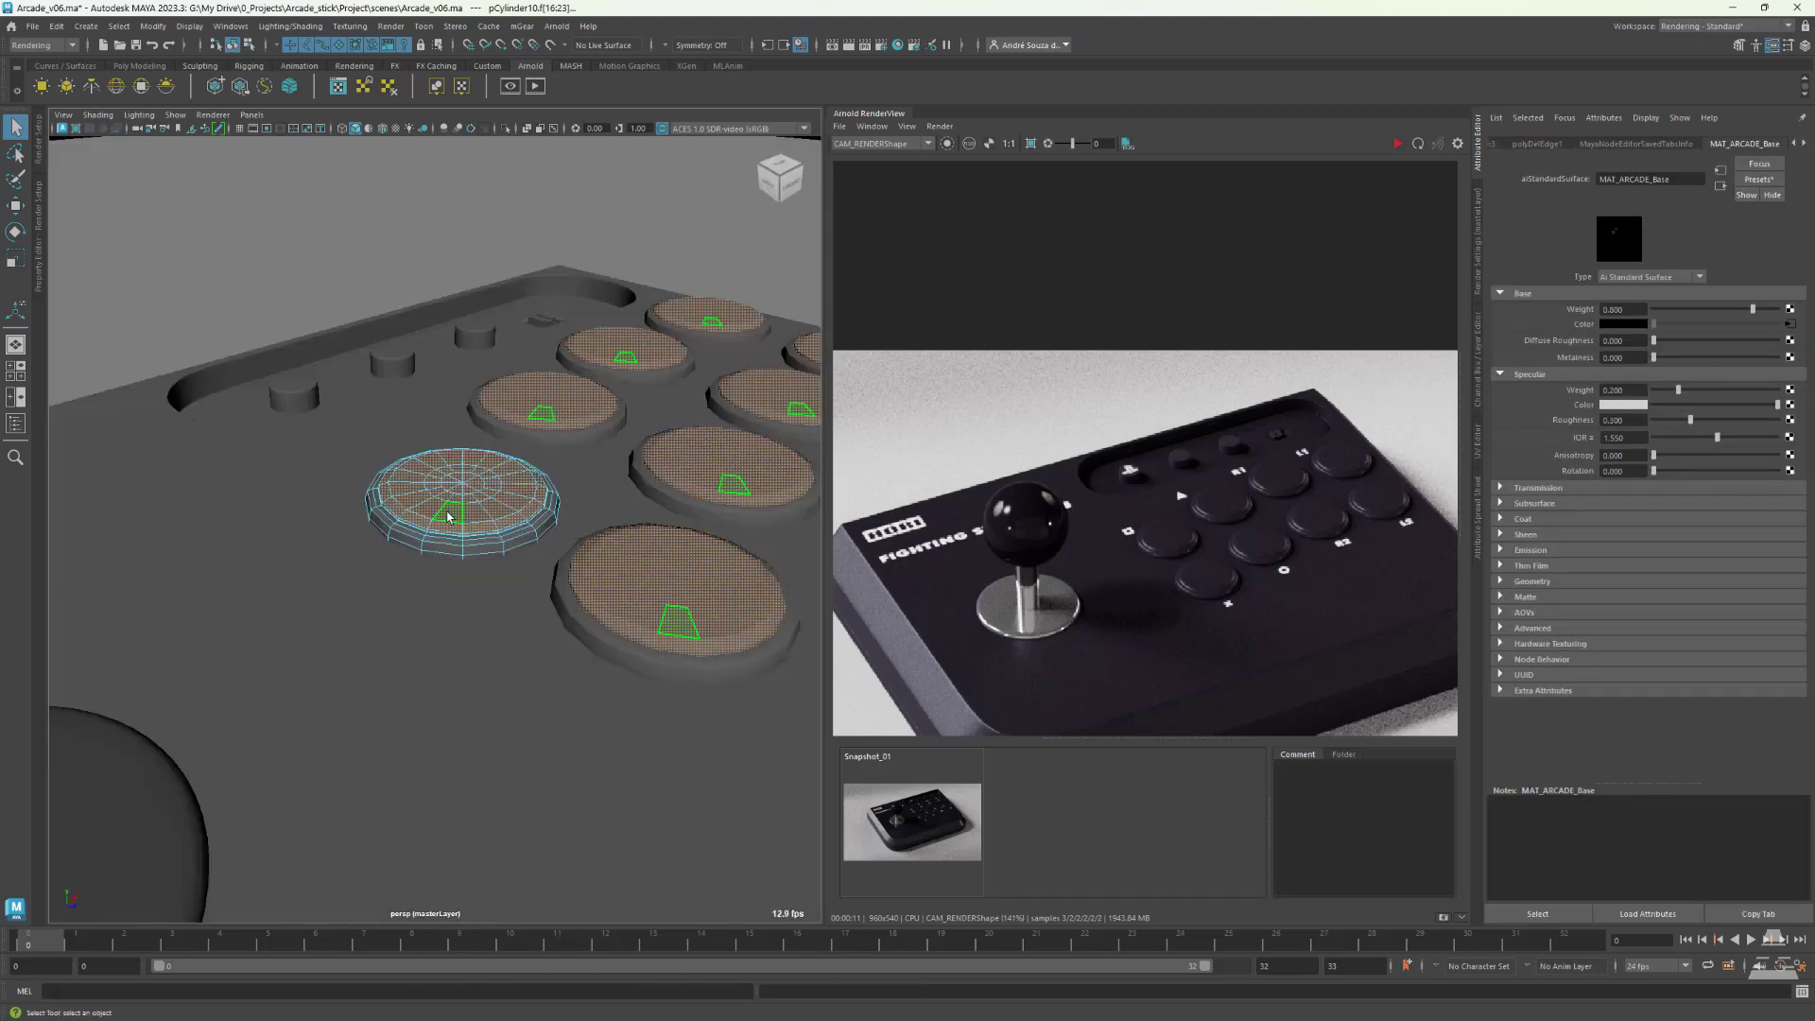
pyautogui.keyDown('alt'); pyautogui.moveTo(515, 477); pyautogui.dragTo(530, 540); pyautogui.keyUp('alt')
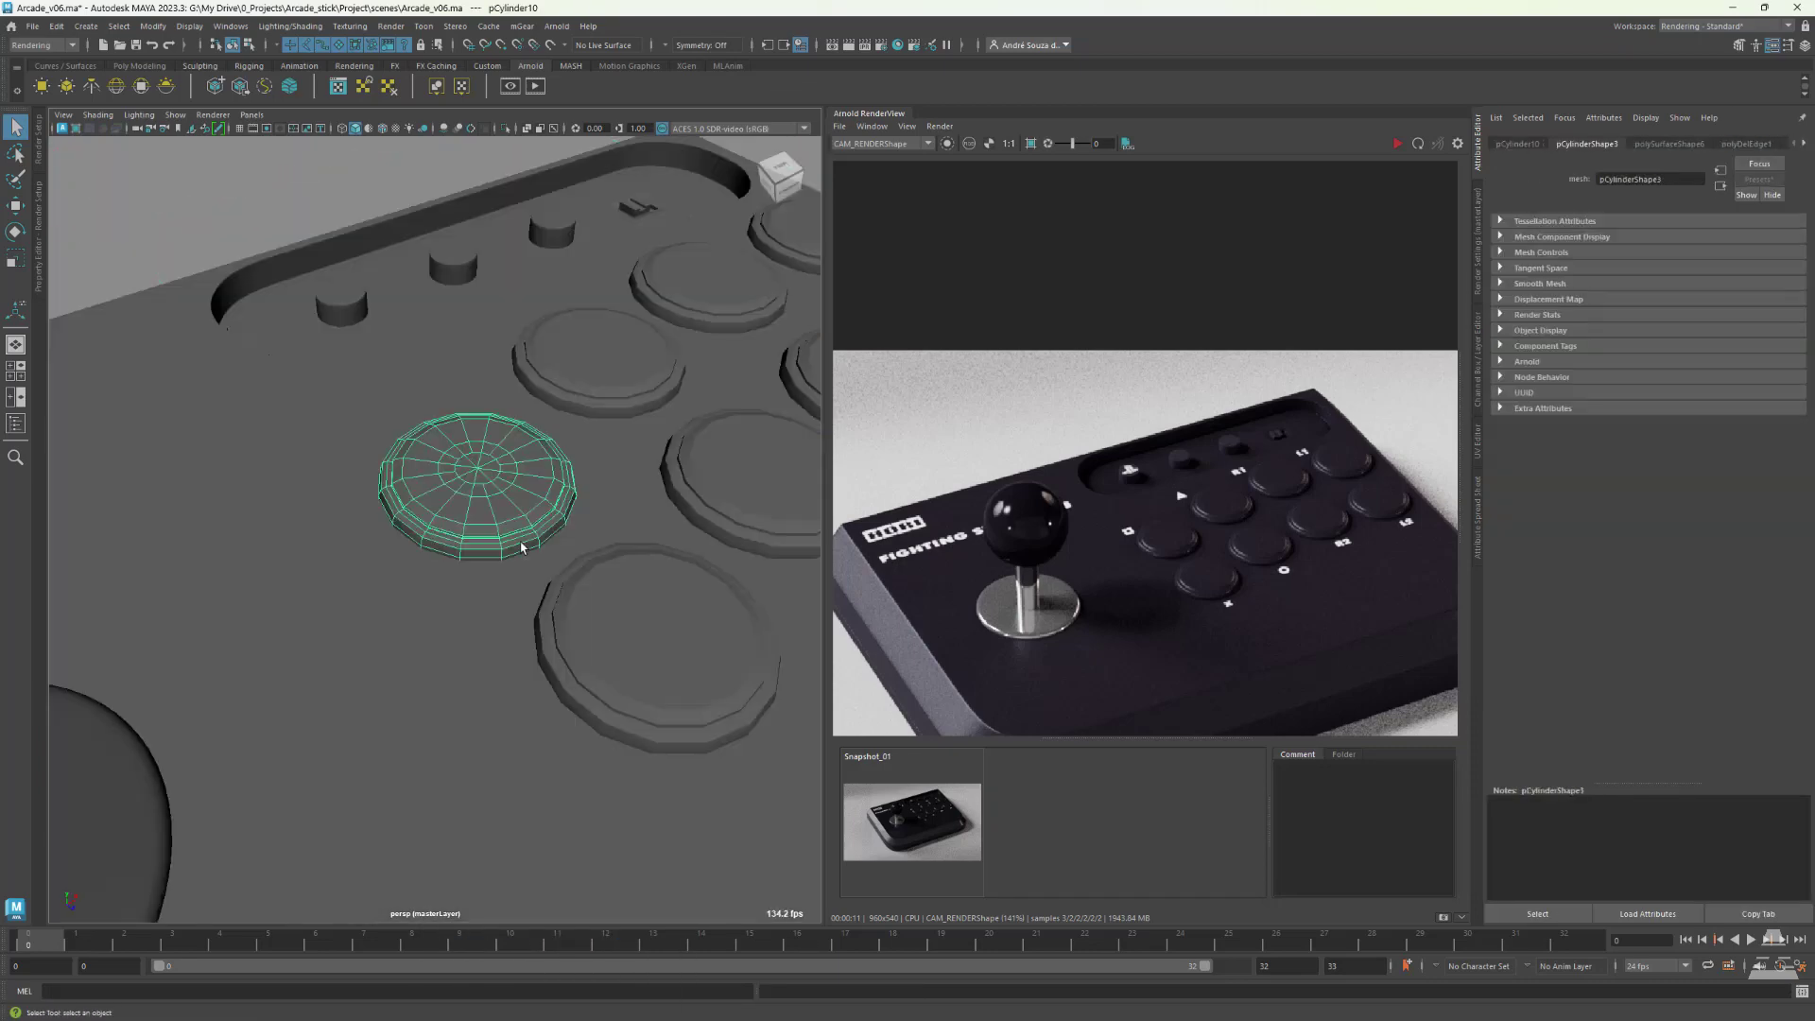
pyautogui.keyDown('alt'); pyautogui.moveTo(529, 541); pyautogui.dragTo(388, 492, button='right'); pyautogui.keyUp('alt')
pyautogui.click(379, 510)
# - Restart the live render, examine the round buttons up close and check the attributes of the joystick ball
pyautogui.click(1398, 143)
pyautogui.scroll(3, 1204, 588)
pyautogui.scroll(-1, 1133, 556)
pyautogui.click(236, 548)
pyautogui.keyDown('alt'); pyautogui.moveTo(415, 567); pyautogui.dragTo(430, 524); pyautogui.keyUp('alt')
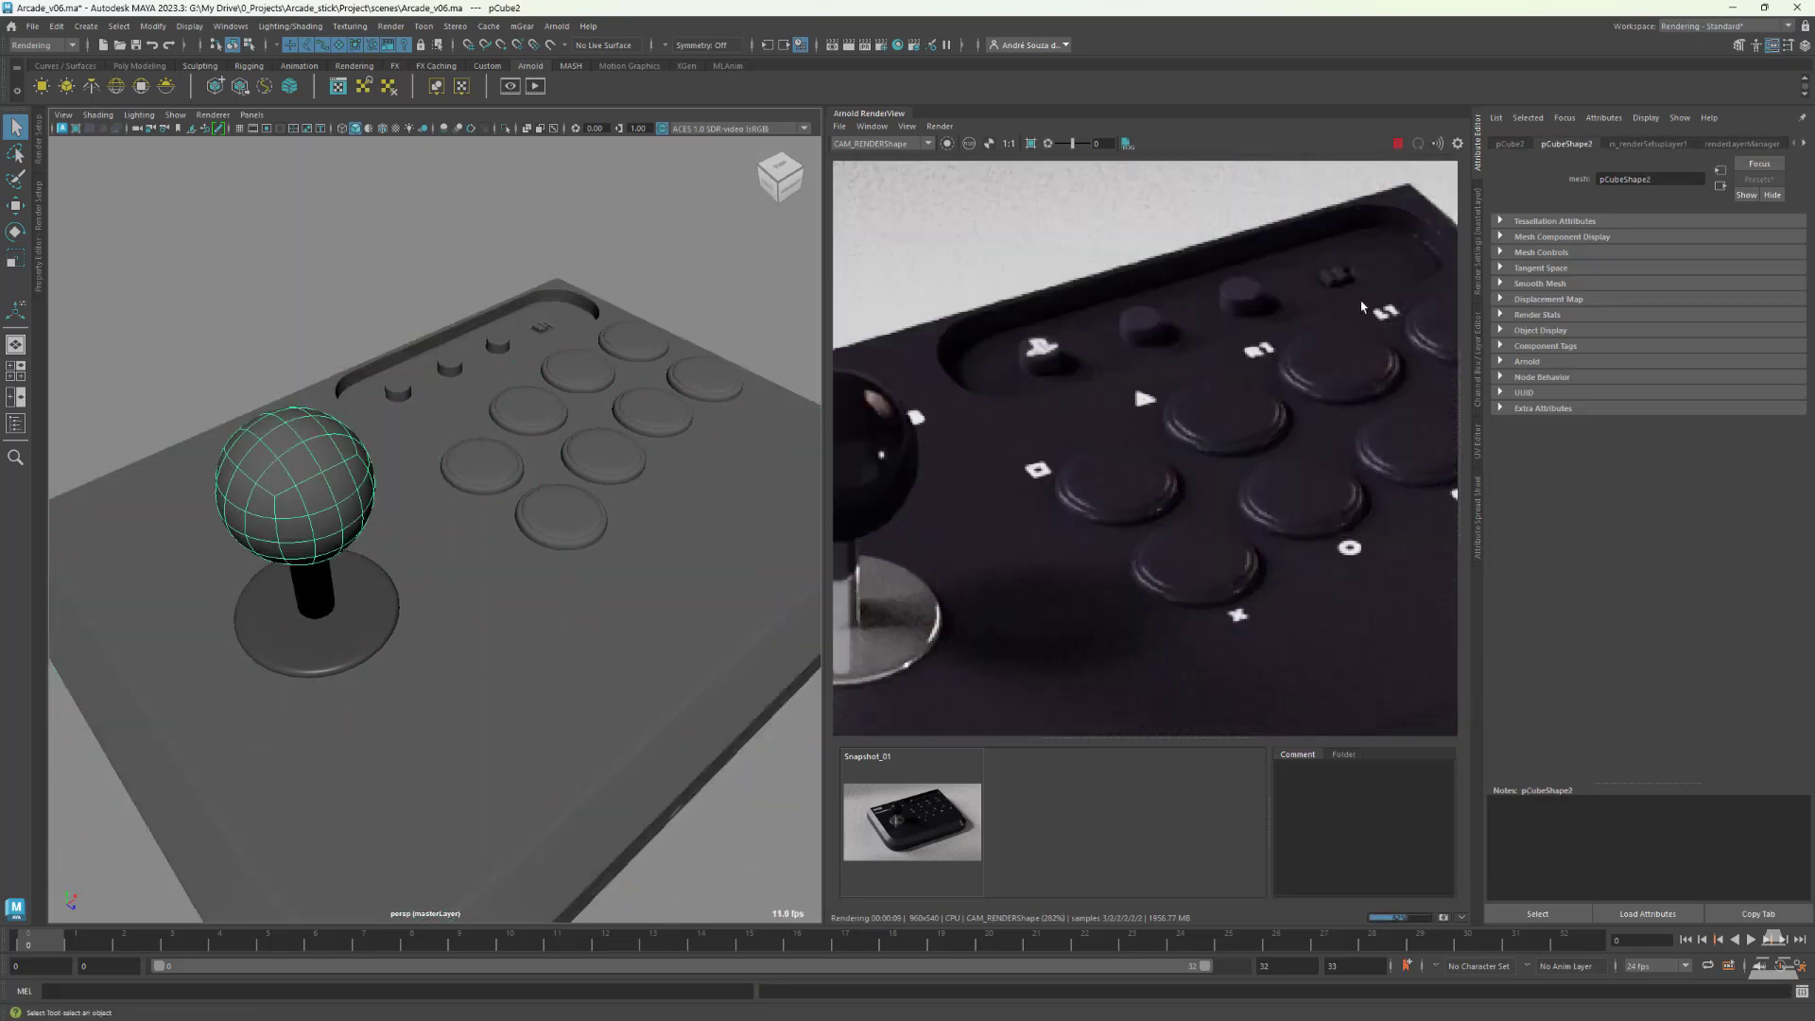
pyautogui.click(1650, 144)
# - Select the faces of the buttons' outer side ring, assign them the shiny arcade material and return to object selection
pyautogui.keyDown('alt'); pyautogui.moveTo(515, 576); pyautogui.dragTo(520, 529); pyautogui.keyUp('alt')
pyautogui.keyDown('alt'); pyautogui.moveTo(520, 529); pyautogui.dragTo(643, 567, button='right'); pyautogui.keyUp('alt')
pyautogui.click(534, 425)
pyautogui.scroll(-1, 1136, 462)
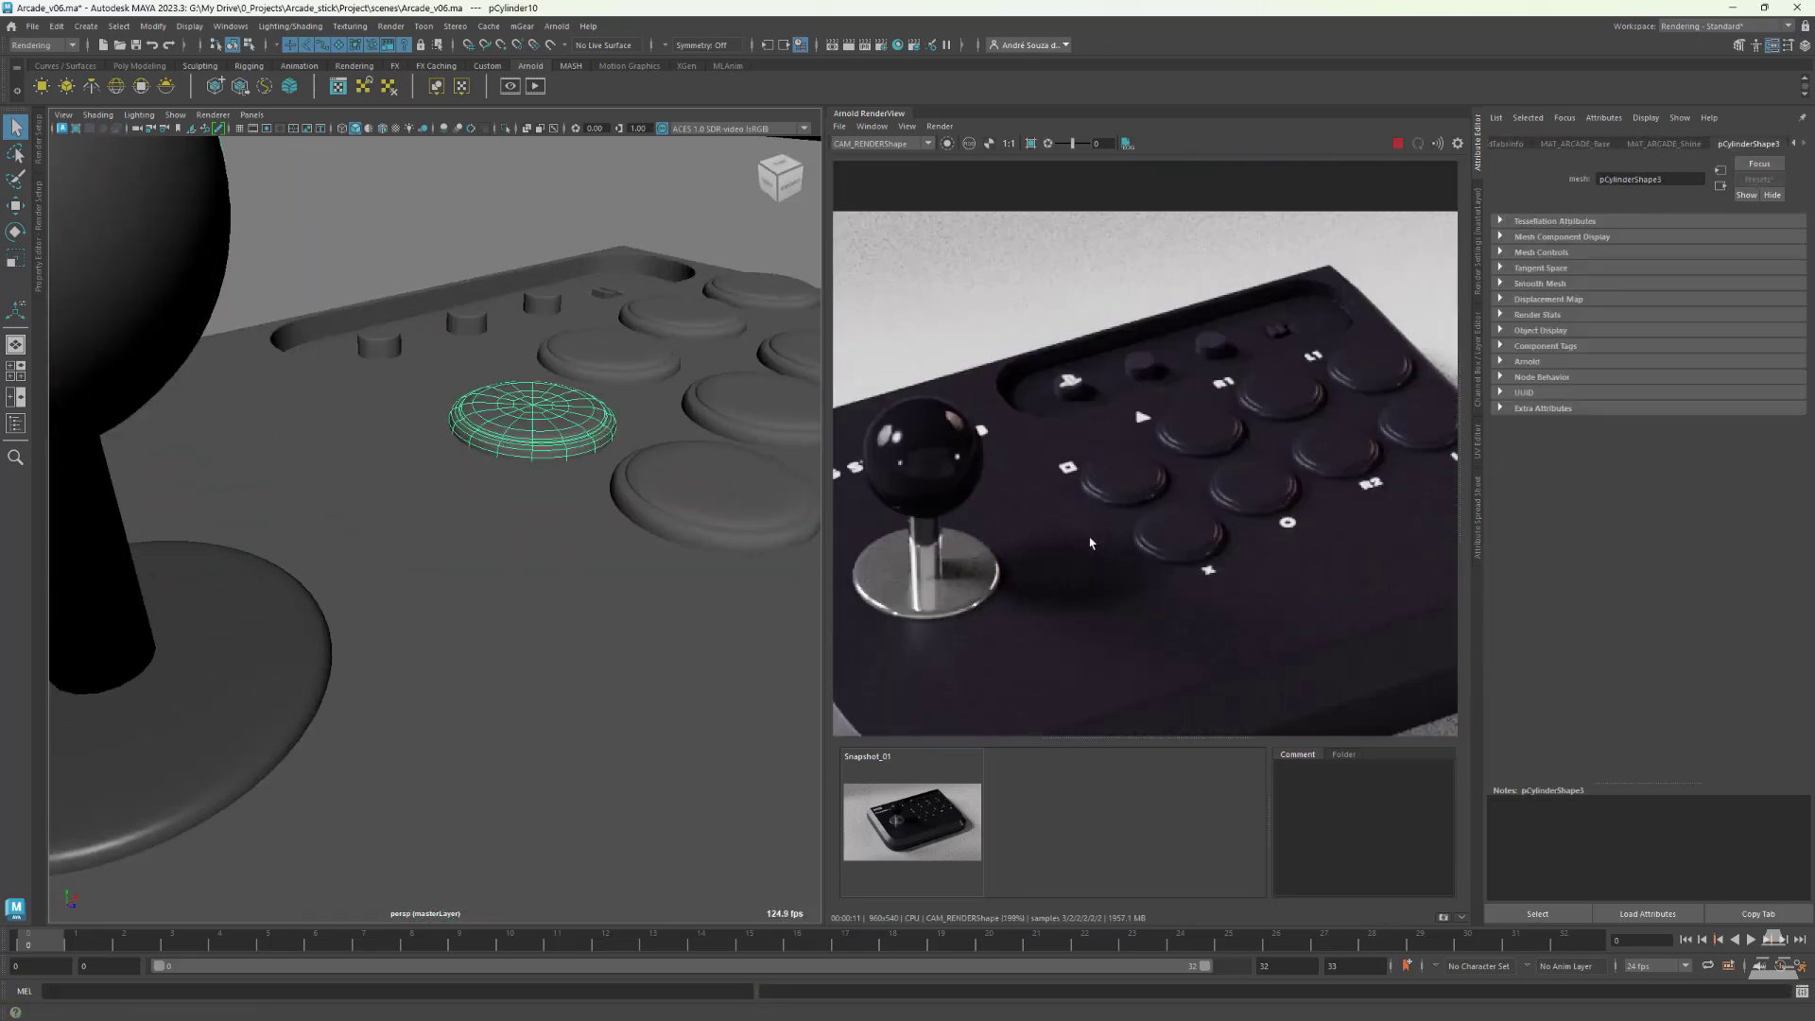
pyautogui.keyDown('alt'); pyautogui.moveTo(425, 530); pyautogui.dragTo(428, 501); pyautogui.keyUp('alt')
pyautogui.keyDown('alt'); pyautogui.moveTo(427, 501); pyautogui.dragTo(528, 587, button='right'); pyautogui.keyUp('alt')
pyautogui.click(565, 493)
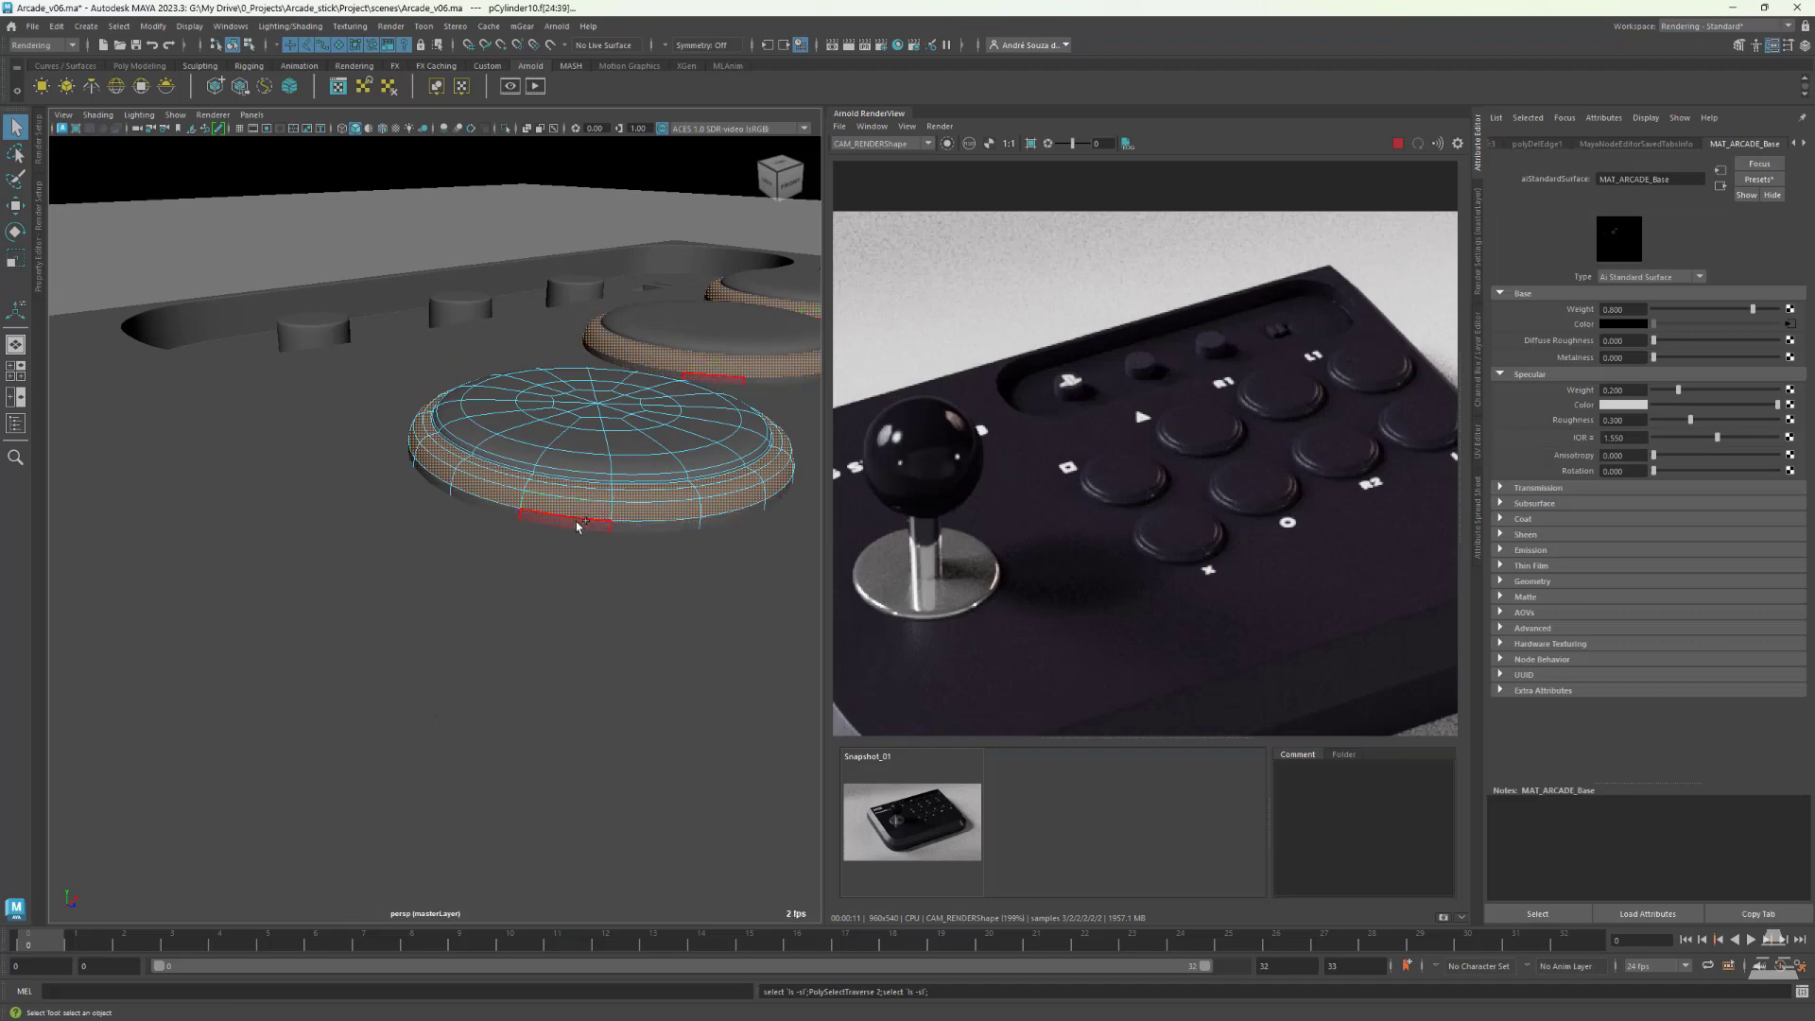
pyautogui.moveTo(677, 501); pyautogui.dragTo(788, 890, button='right')
pyautogui.moveTo(698, 523); pyautogui.dragTo(757, 502, button='right')
pyautogui.click(722, 654)
pyautogui.scroll(1, 1249, 489)
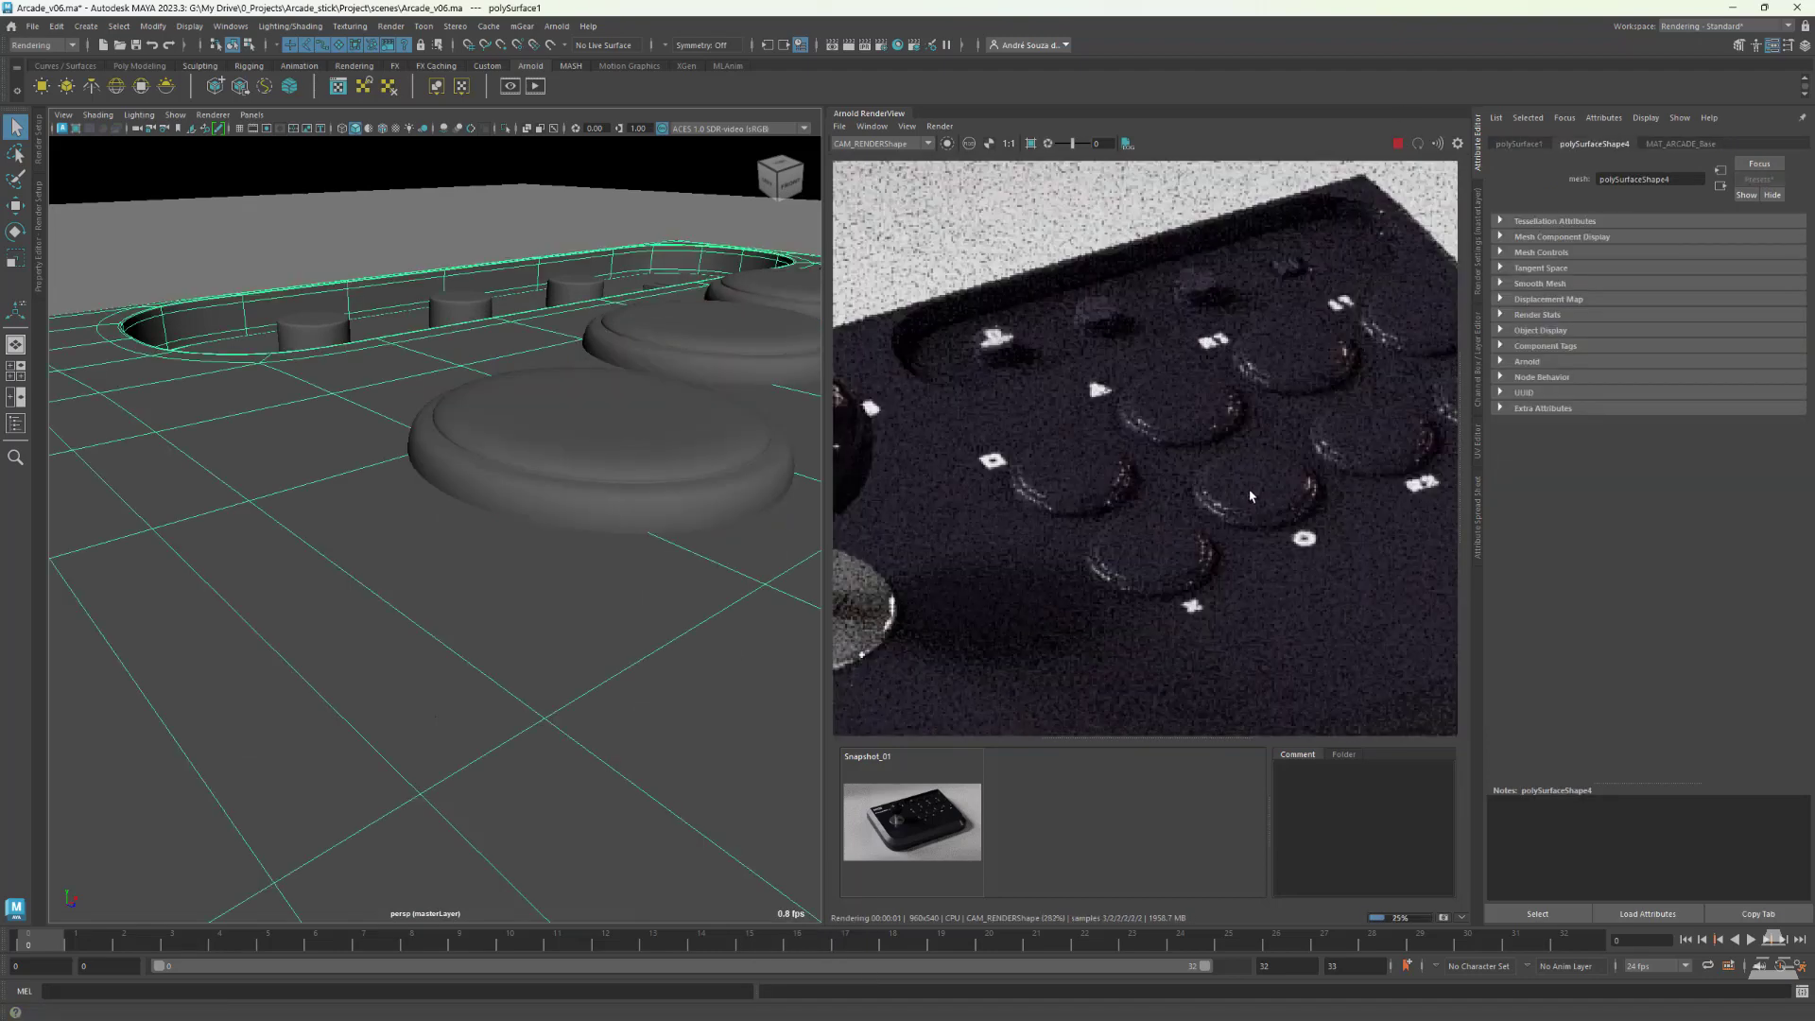
# - Crease the edge loop at the base of the round button's cap to sharpen it in the smoothed mesh
pyautogui.click(568, 463)
pyautogui.keyDown('alt'); pyautogui.moveTo(566, 482); pyautogui.dragTo(567, 522); pyautogui.keyUp('alt')
pyautogui.keyDown('alt'); pyautogui.moveTo(567, 523); pyautogui.dragTo(652, 558, button='right'); pyautogui.keyUp('alt')
pyautogui.moveTo(551, 567); pyautogui.dragTo(551, 523, button='right')
pyautogui.keyDown('alt'); pyautogui.moveTo(551, 523); pyautogui.dragTo(544, 416); pyautogui.keyUp('alt')
pyautogui.press('1')
pyautogui.doubleClick(263, 759)
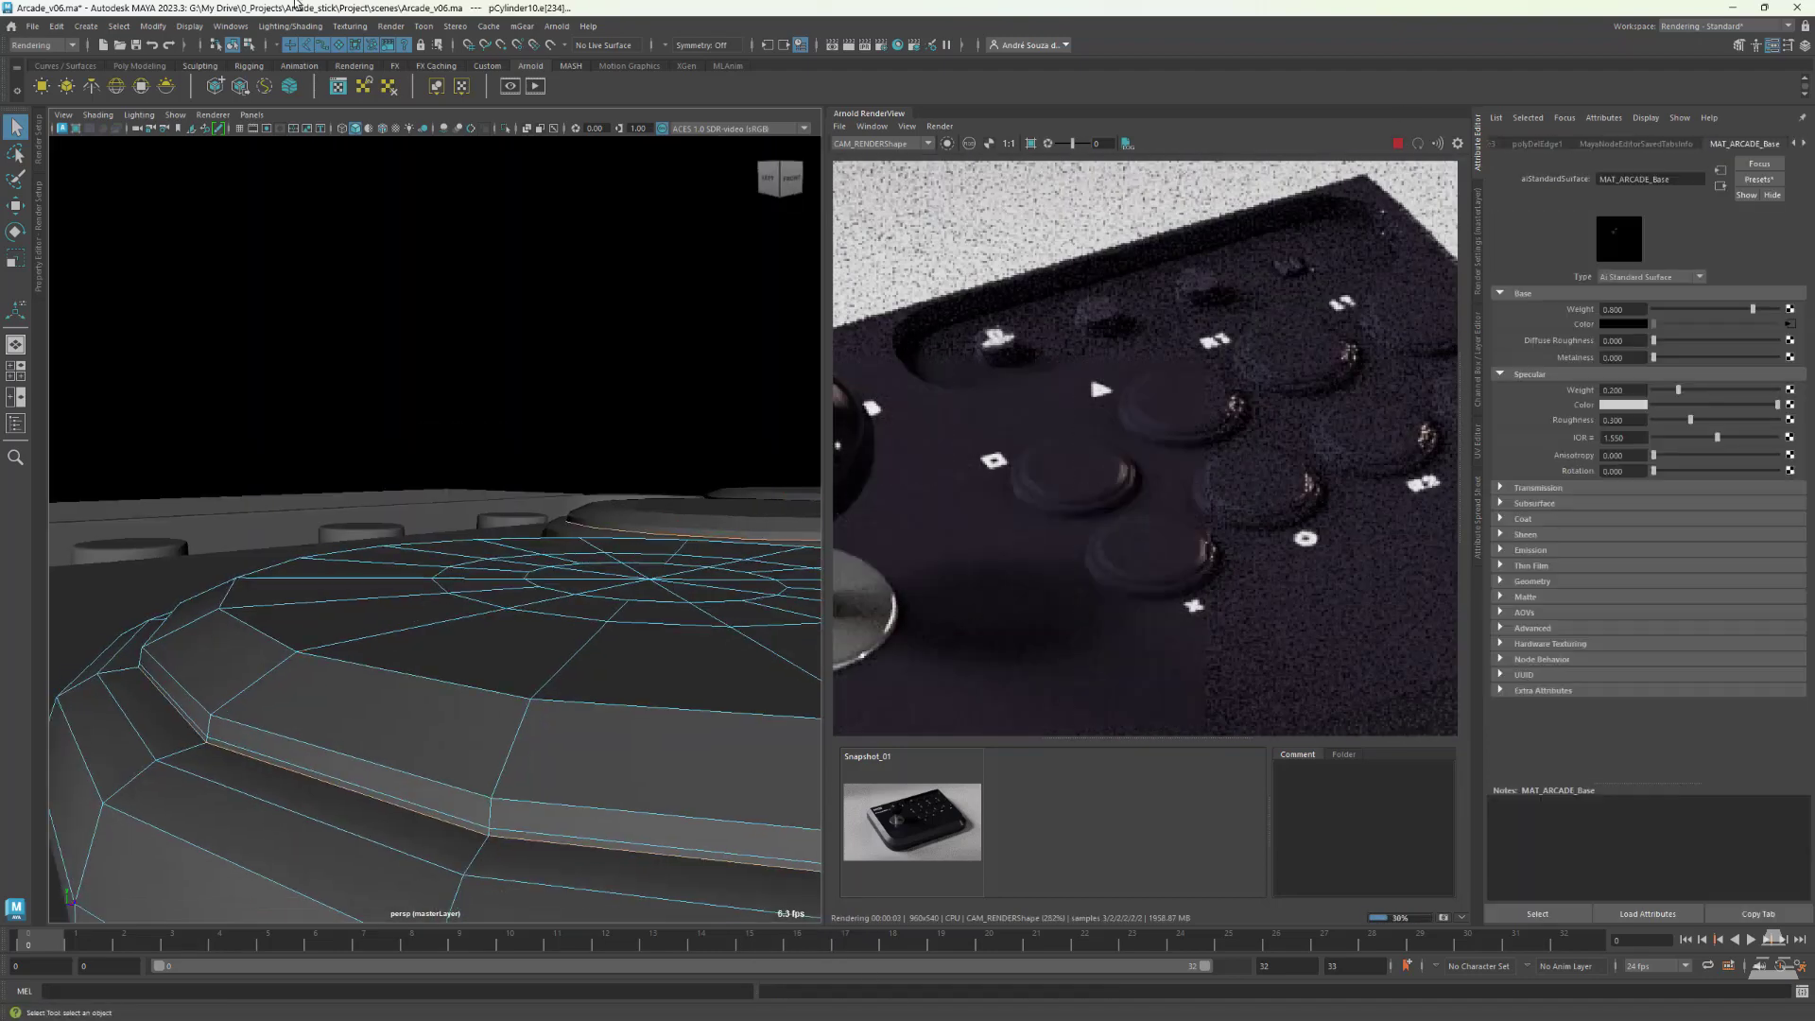
pyautogui.click(156, 27)
pyautogui.keyDown('shift'); pyautogui.moveTo(303, 767); pyautogui.dragTo(225, 915, button='right'); pyautogui.keyUp('shift')
pyautogui.doubleClick(243, 810)
pyautogui.press('w')
pyautogui.keyDown('alt'); pyautogui.moveTo(567, 605); pyautogui.dragTo(463, 530, button='right'); pyautogui.keyUp('alt')
pyautogui.keyDown('alt'); pyautogui.moveTo(463, 529); pyautogui.dragTo(482, 603); pyautogui.keyUp('alt')
pyautogui.keyDown('alt'); pyautogui.moveTo(302, 510); pyautogui.dragTo(397, 605, button='right'); pyautogui.keyUp('alt')
pyautogui.keyDown('alt'); pyautogui.moveTo(400, 632); pyautogui.dragTo(389, 547); pyautogui.keyUp('alt')
pyautogui.scroll(2, 1122, 483)
pyautogui.hotkey('ctrl', 'shift', 'h')
# - Select the large round buttons and convert them from instances to independent objects
pyautogui.keyDown('alt'); pyautogui.moveTo(624, 511); pyautogui.dragTo(567, 486, button='right'); pyautogui.keyUp('alt')
pyautogui.keyDown('alt'); pyautogui.moveTo(567, 486); pyautogui.dragTo(605, 586); pyautogui.keyUp('alt')
pyautogui.keyDown('alt'); pyautogui.moveTo(605, 586); pyautogui.dragTo(510, 492, button='right'); pyautogui.keyUp('alt')
pyautogui.moveTo(505, 490); pyautogui.dragTo(560, 444, button='right')
pyautogui.click(547, 536)
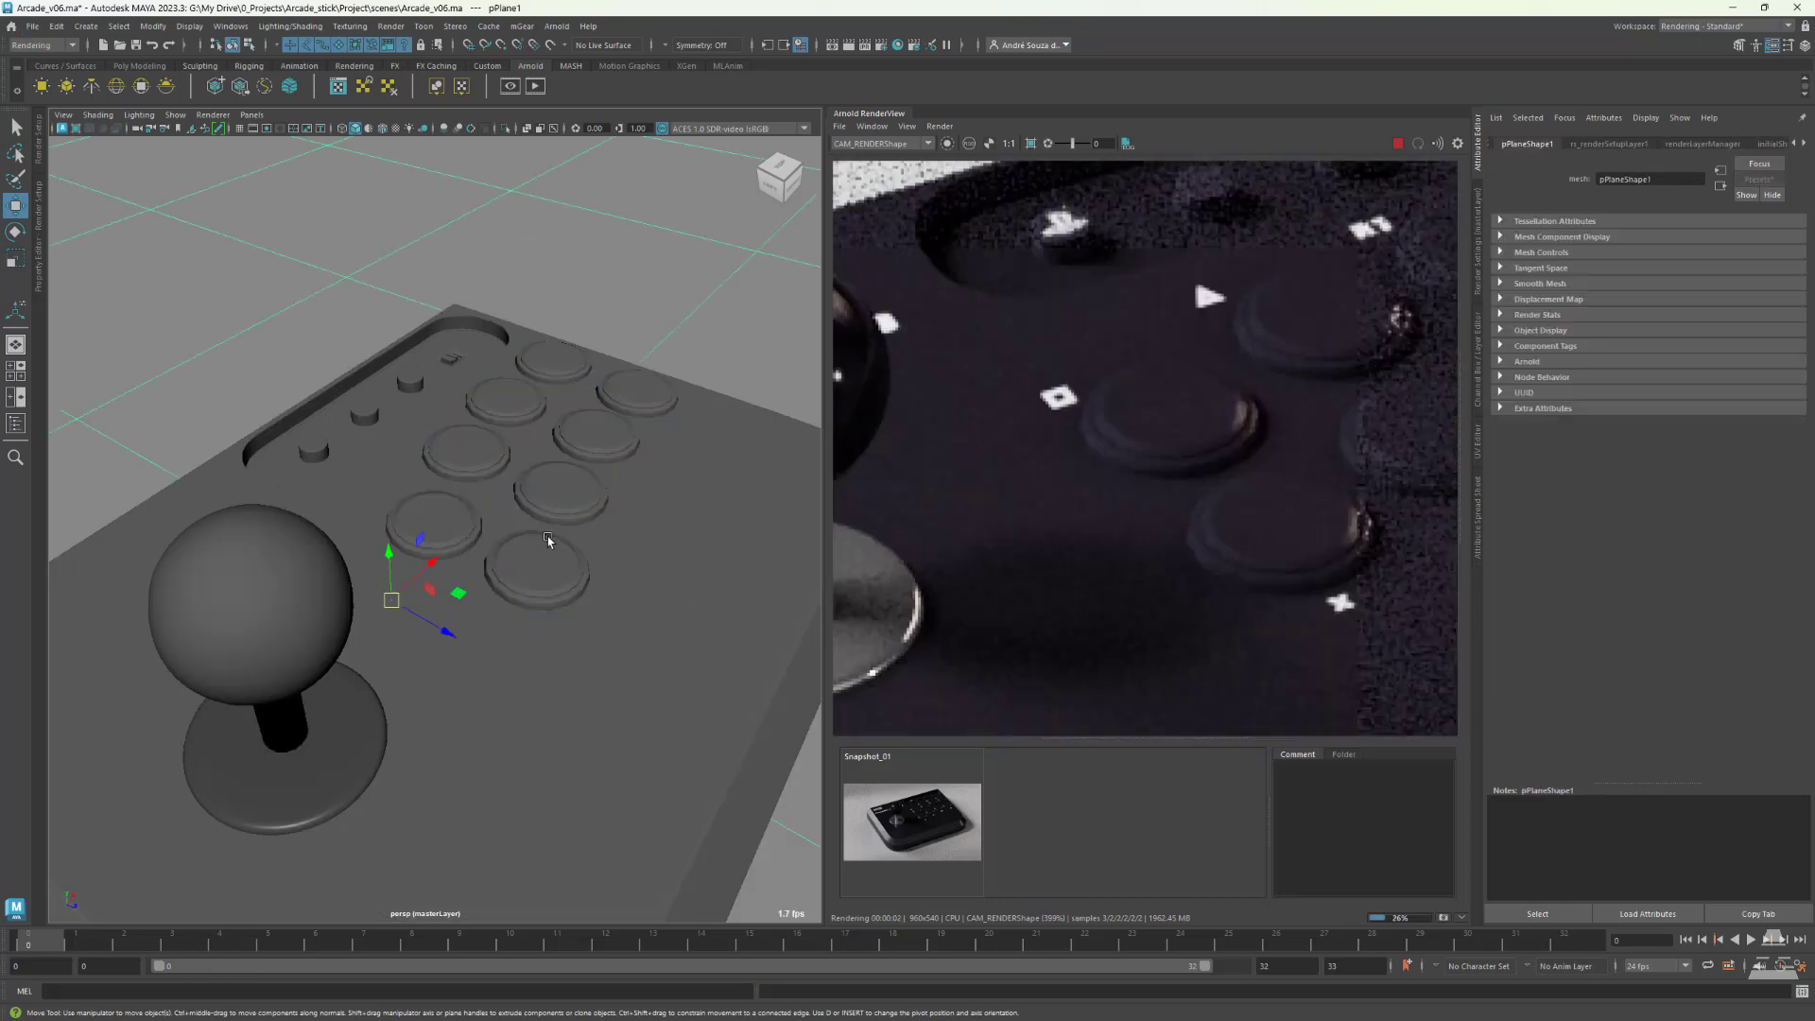
pyautogui.keyDown('shift'); pyautogui.click(603, 430); pyautogui.keyUp('shift')
pyautogui.keyDown('shift'); pyautogui.click(638, 393); pyautogui.keyUp('shift')
pyautogui.keyDown('shift'); pyautogui.click(557, 362); pyautogui.keyUp('shift')
pyautogui.keyDown('alt'); pyautogui.moveTo(557, 454); pyautogui.dragTo(444, 482); pyautogui.keyUp('alt')
pyautogui.keyDown('alt'); pyautogui.moveTo(444, 482); pyautogui.dragTo(519, 511, button='right'); pyautogui.keyUp('alt')
pyautogui.click(154, 27)
pyautogui.moveTo(218, 373)
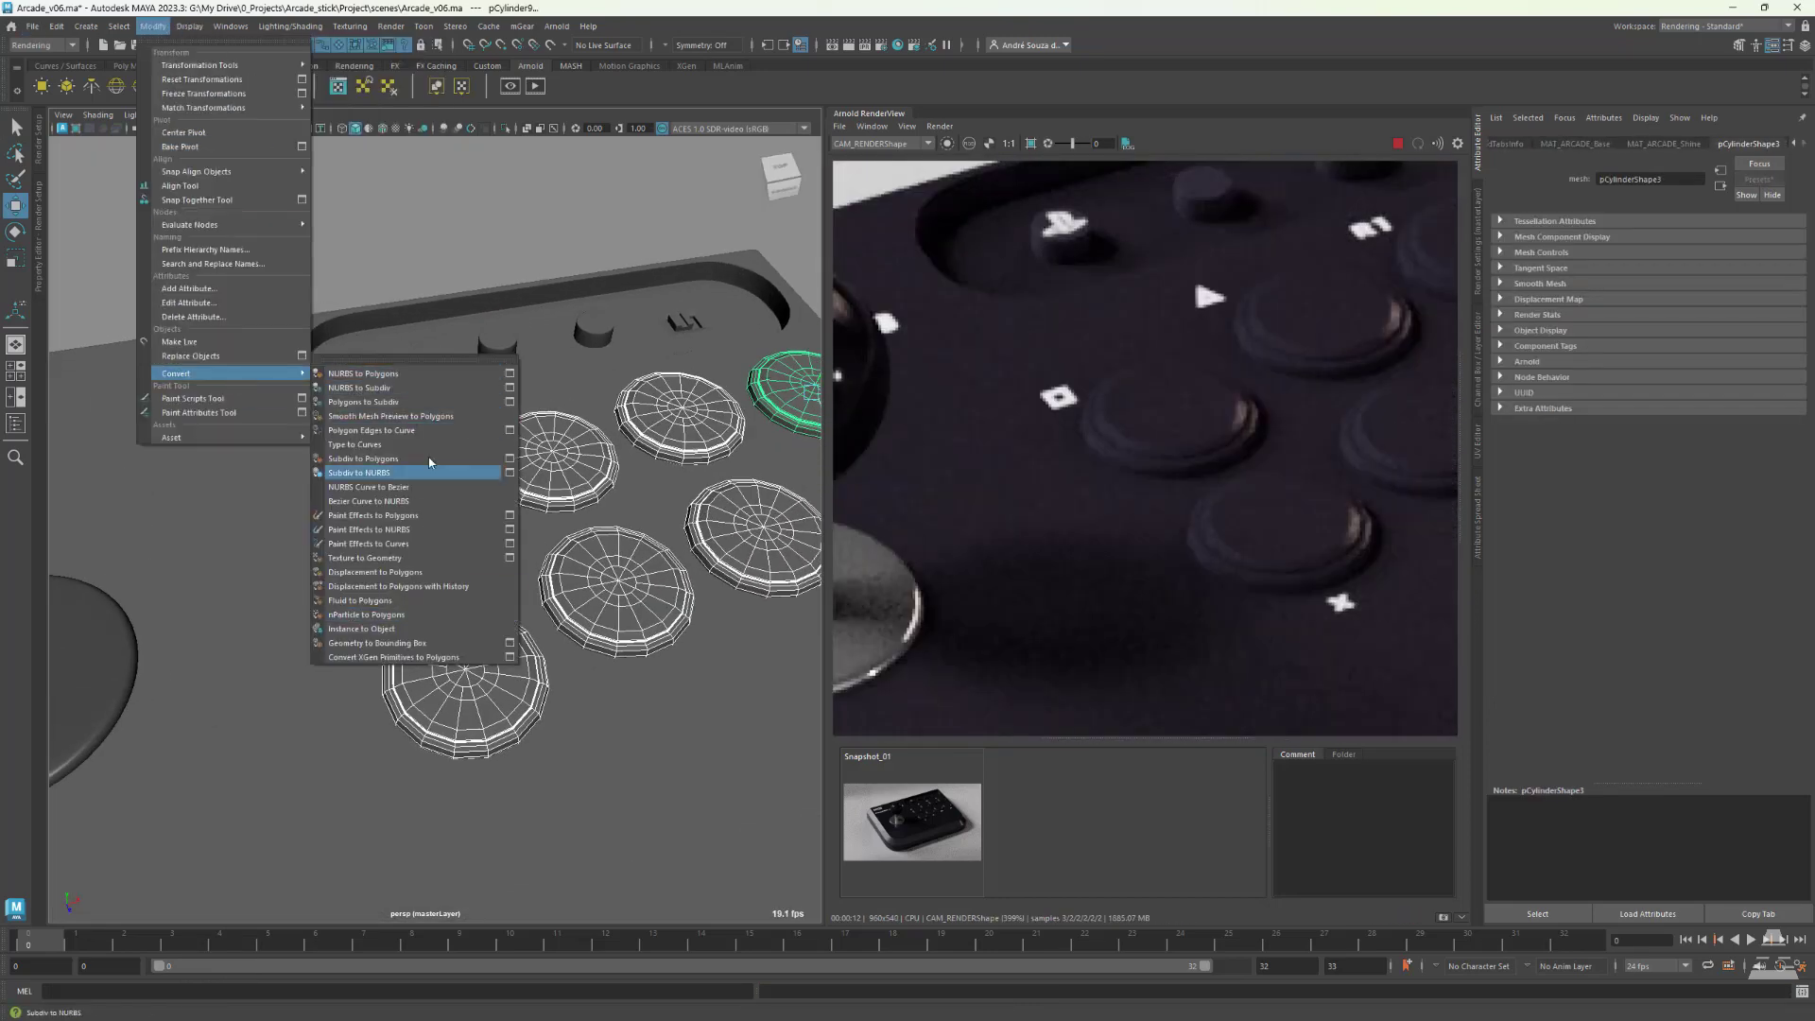
# - Smooth the square button, select its top cap faces and raise them slightly
pyautogui.press('3')
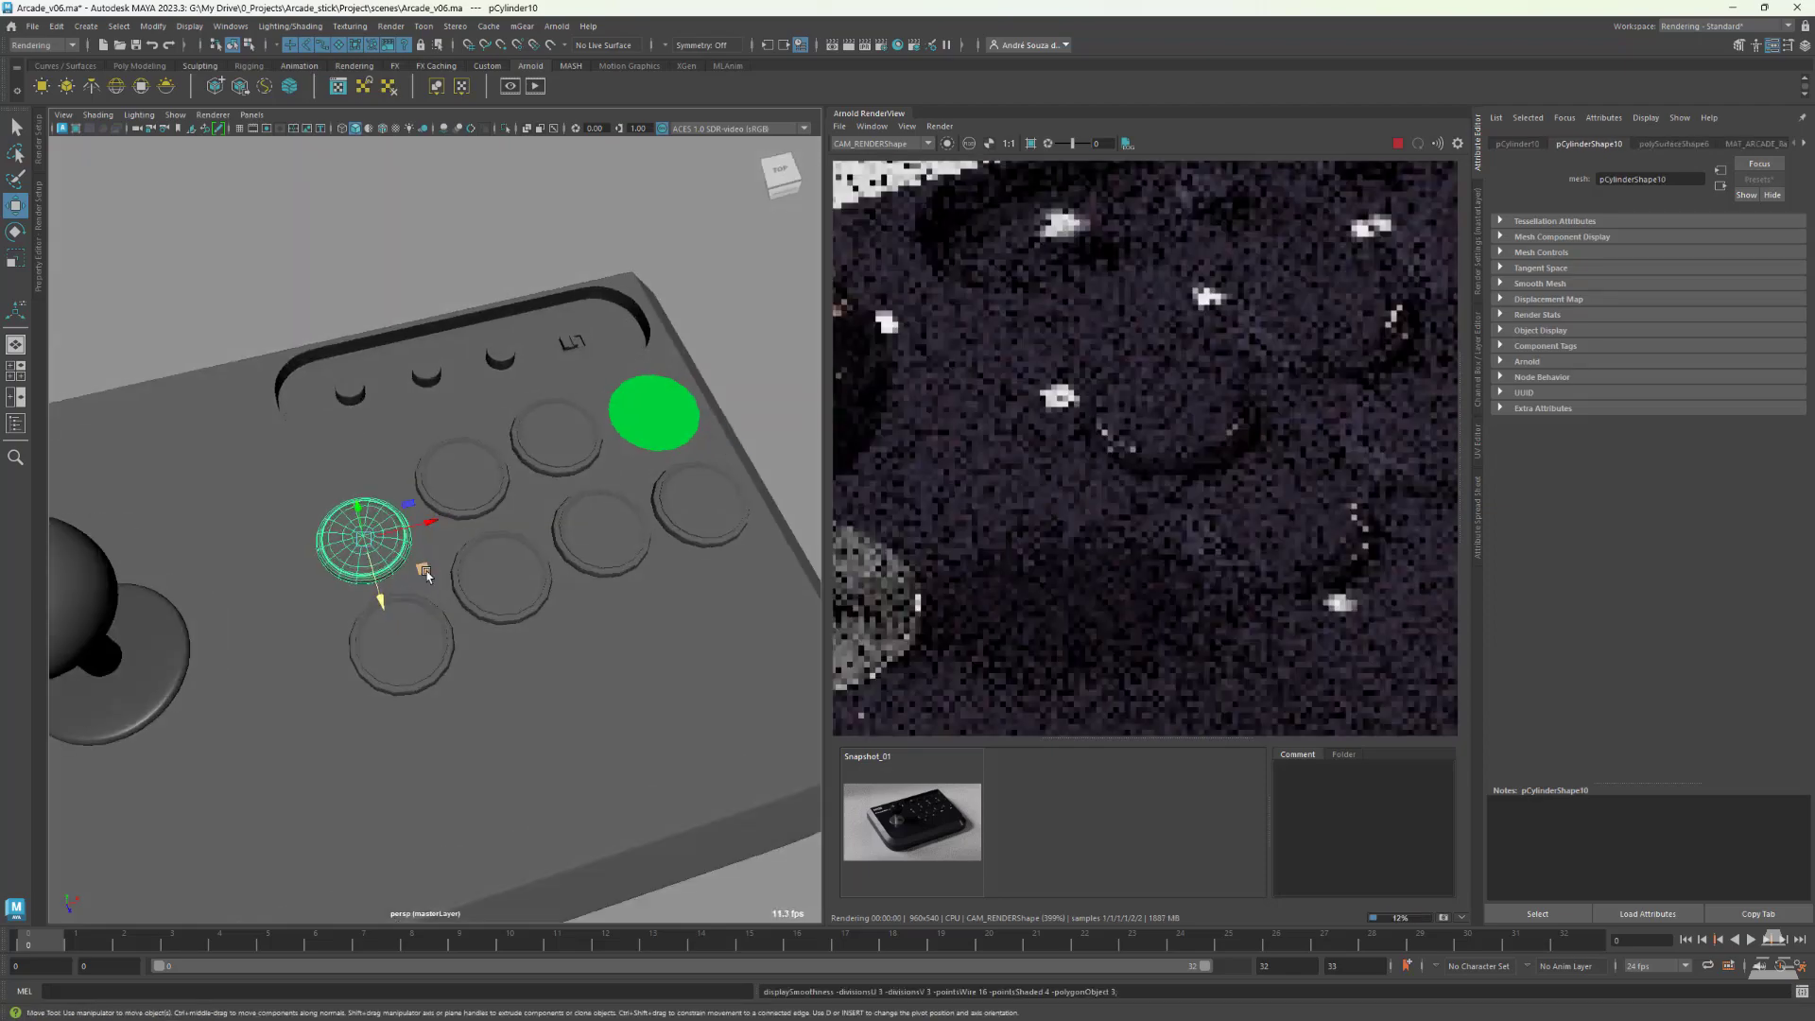
pyautogui.keyDown('alt'); pyautogui.moveTo(430, 667); pyautogui.dragTo(465, 643); pyautogui.keyUp('alt')
pyautogui.keyDown('alt'); pyautogui.moveTo(465, 643); pyautogui.dragTo(529, 652, button='right'); pyautogui.keyUp('alt')
pyautogui.press('F11')
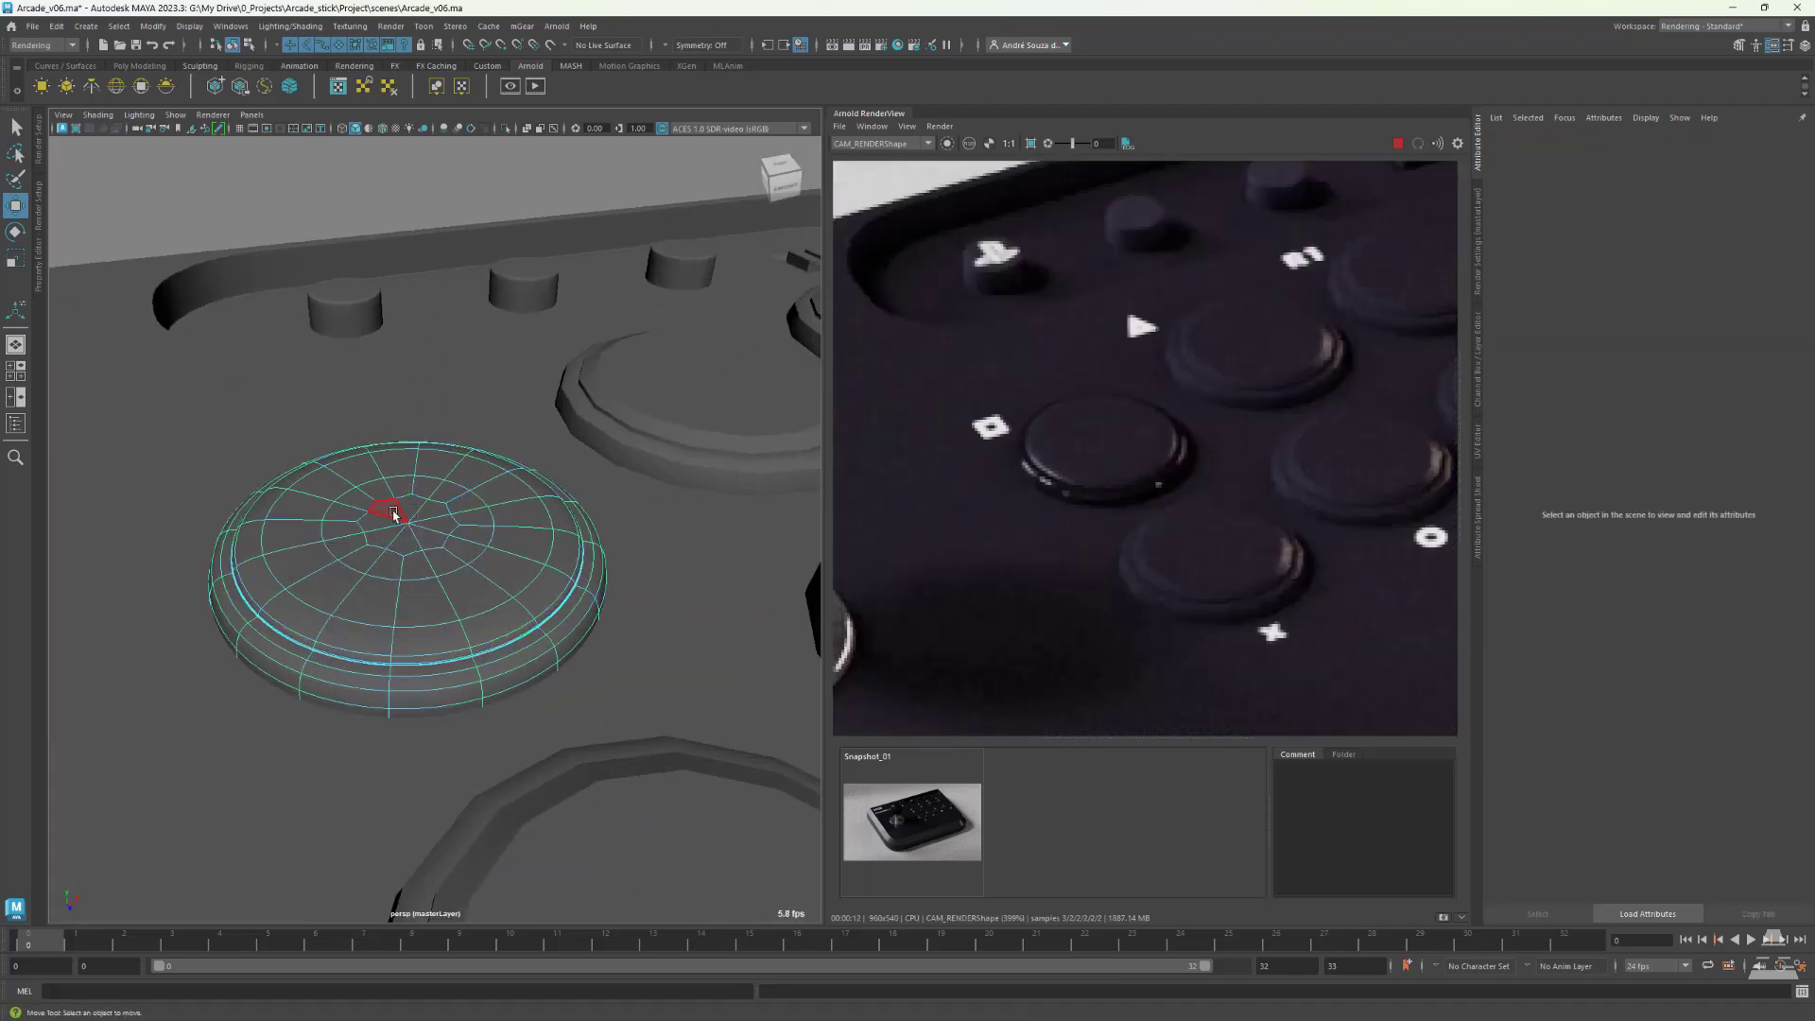
pyautogui.click(393, 514)
pyautogui.keyDown('alt'); pyautogui.moveTo(406, 605); pyautogui.dragTo(425, 567); pyautogui.keyUp('alt')
pyautogui.hotkey('shift', '.')
pyautogui.keyDown('alt'); pyautogui.moveTo(425, 586); pyautogui.dragTo(470, 602, button='right'); pyautogui.keyUp('alt')
pyautogui.hotkey('shift', '.')
pyautogui.hotkey('shift', '.')
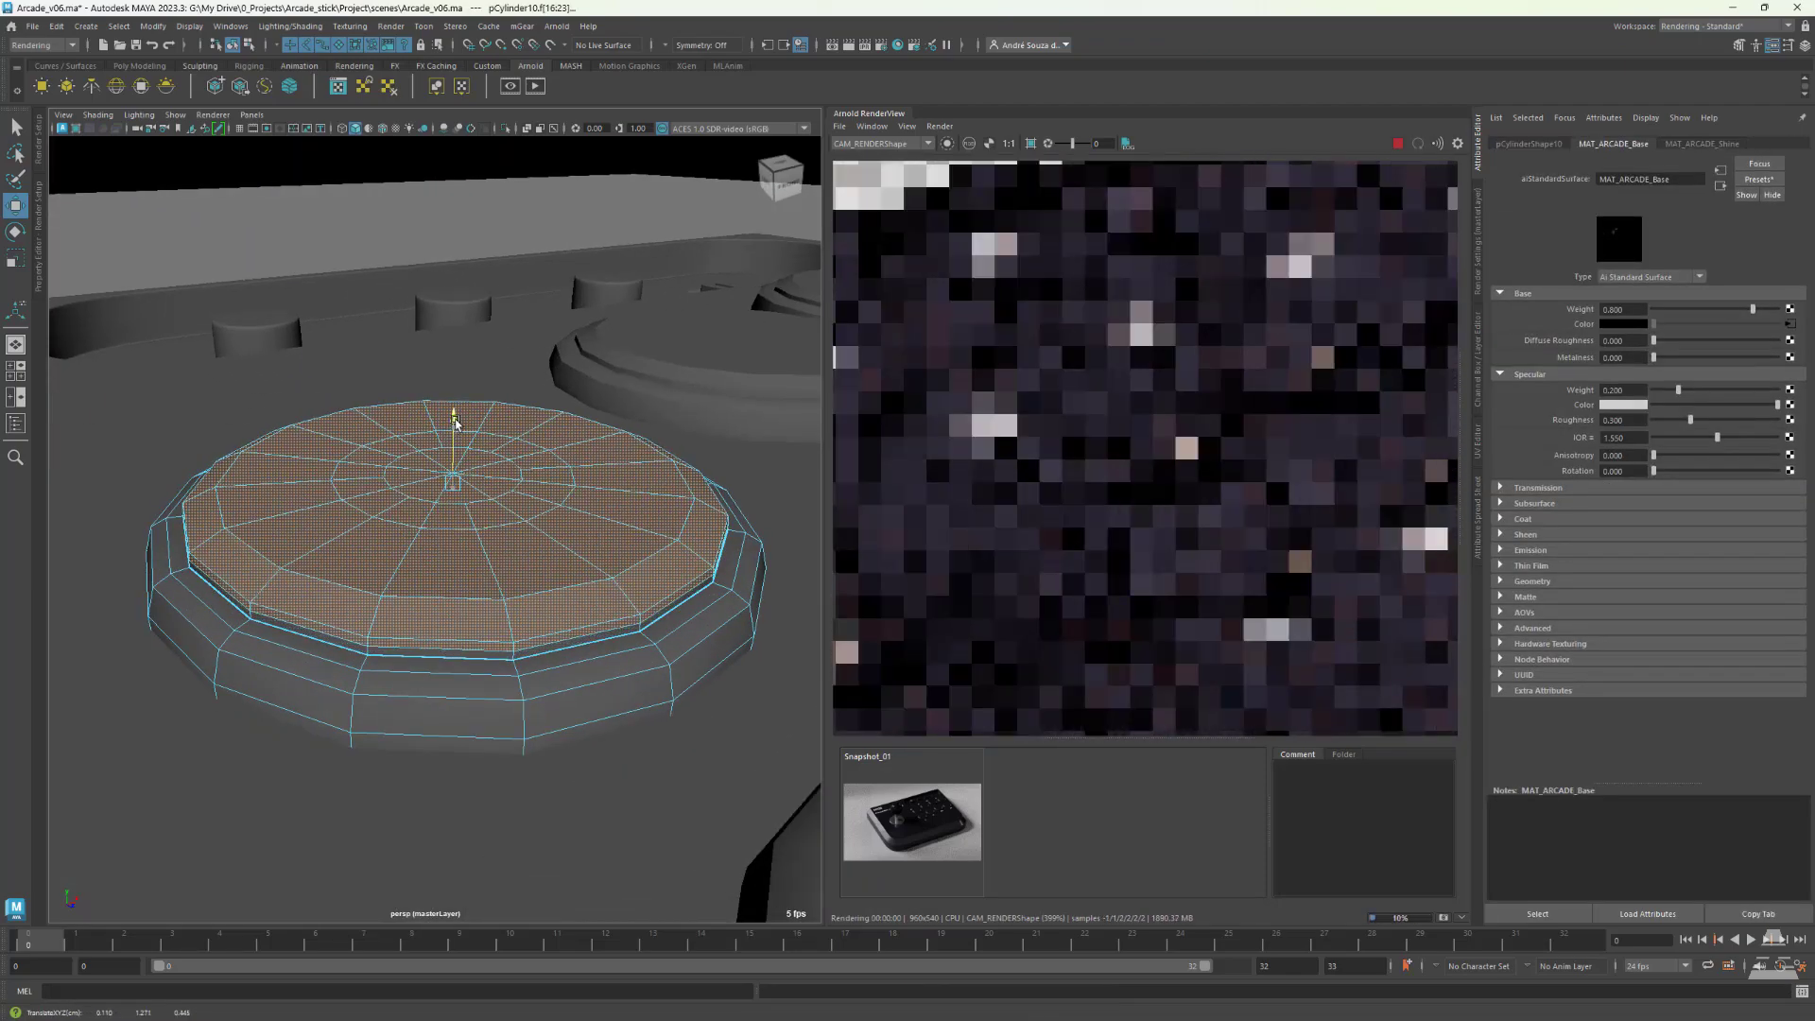
pyautogui.moveTo(453, 419); pyautogui.dragTo(453, 416)
# - Try to select the edge loop around the square button's cap and undo the recent changes
pyautogui.moveTo(326, 559)
pyautogui.keyDown('alt'); pyautogui.mouseDown(button='right')
pyautogui.moveTo(399, 568)
pyautogui.moveTo(331, 576)
pyautogui.mouseUp(button='right'); pyautogui.keyUp('alt')
pyautogui.keyDown('alt'); pyautogui.moveTo(527, 669); pyautogui.dragTo(407, 648); pyautogui.keyUp('alt')
pyautogui.keyDown('alt'); pyautogui.moveTo(406, 699); pyautogui.dragTo(449, 726, button='right'); pyautogui.keyUp('alt')
pyautogui.keyDown('alt'); pyautogui.moveTo(448, 726); pyautogui.dragTo(478, 713); pyautogui.keyUp('alt')
pyautogui.keyDown('alt'); pyautogui.moveTo(478, 713); pyautogui.dragTo(441, 633, button='right'); pyautogui.keyUp('alt')
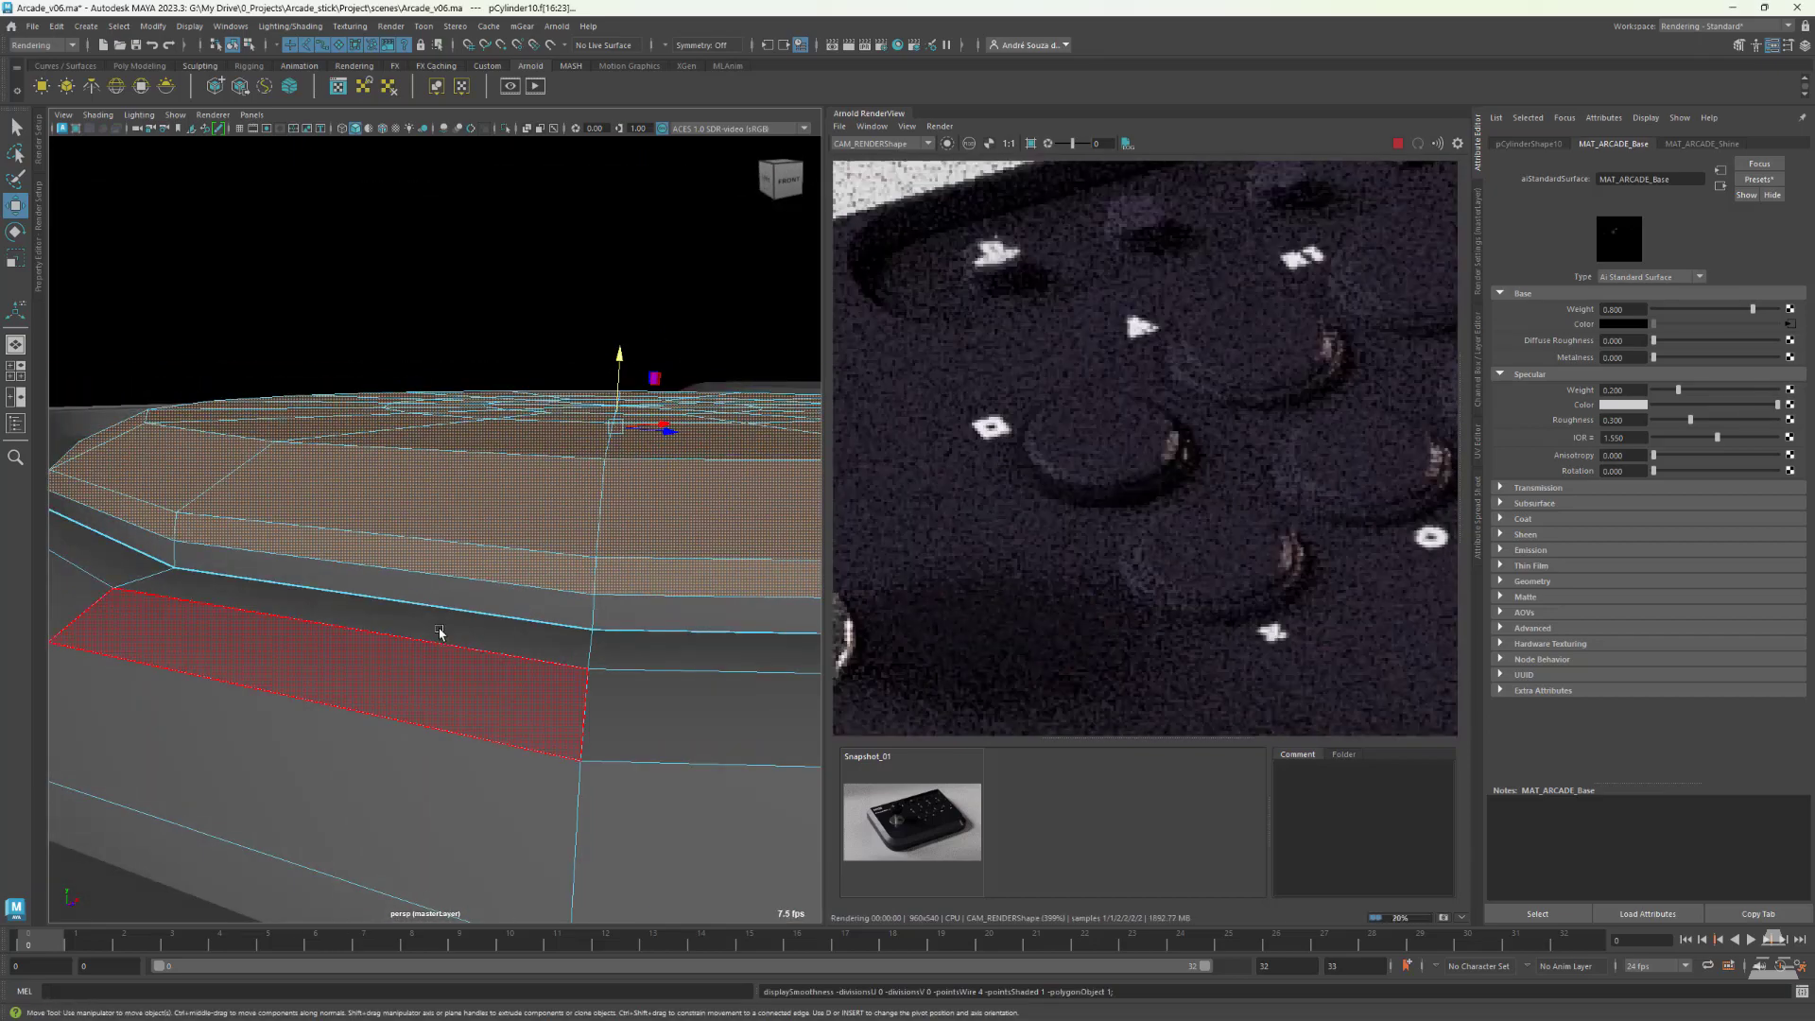
pyautogui.press('F10')
pyautogui.doubleClick(434, 632)
pyautogui.moveTo(464, 669)
pyautogui.keyDown('alt'); pyautogui.mouseDown()
pyautogui.moveTo(381, 642)
pyautogui.moveTo(441, 656)
pyautogui.mouseUp(); pyautogui.keyUp('alt')
pyautogui.hotkey('ctrl', 'z')
pyautogui.hotkey('ctrl', 'z')
pyautogui.hotkey('ctrl', 'z')
pyautogui.hotkey('ctrl', 'z')
pyautogui.hotkey('ctrl', 'z')
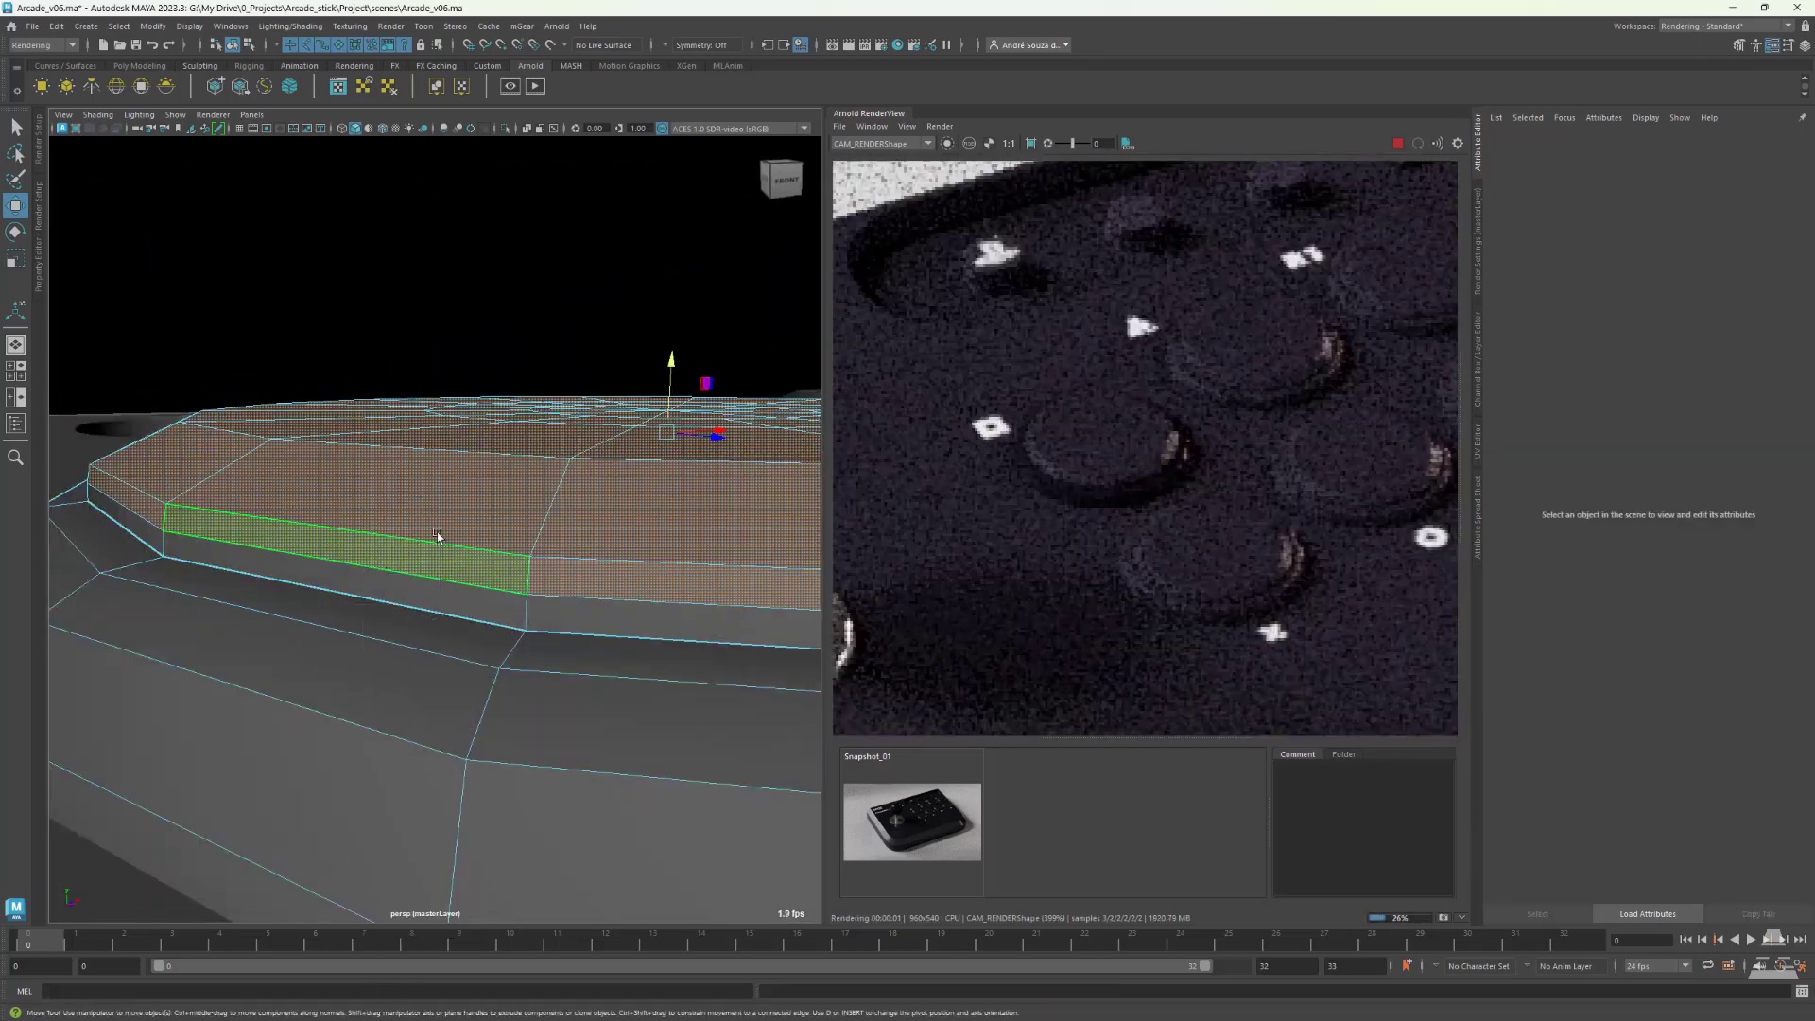
# - Try moving the square button's top cap faces vertically once more and undo the move
pyautogui.click(489, 372)
pyautogui.click(438, 631)
pyautogui.keyDown('alt'); pyautogui.moveTo(437, 631); pyautogui.dragTo(446, 607, button='right'); pyautogui.keyUp('alt')
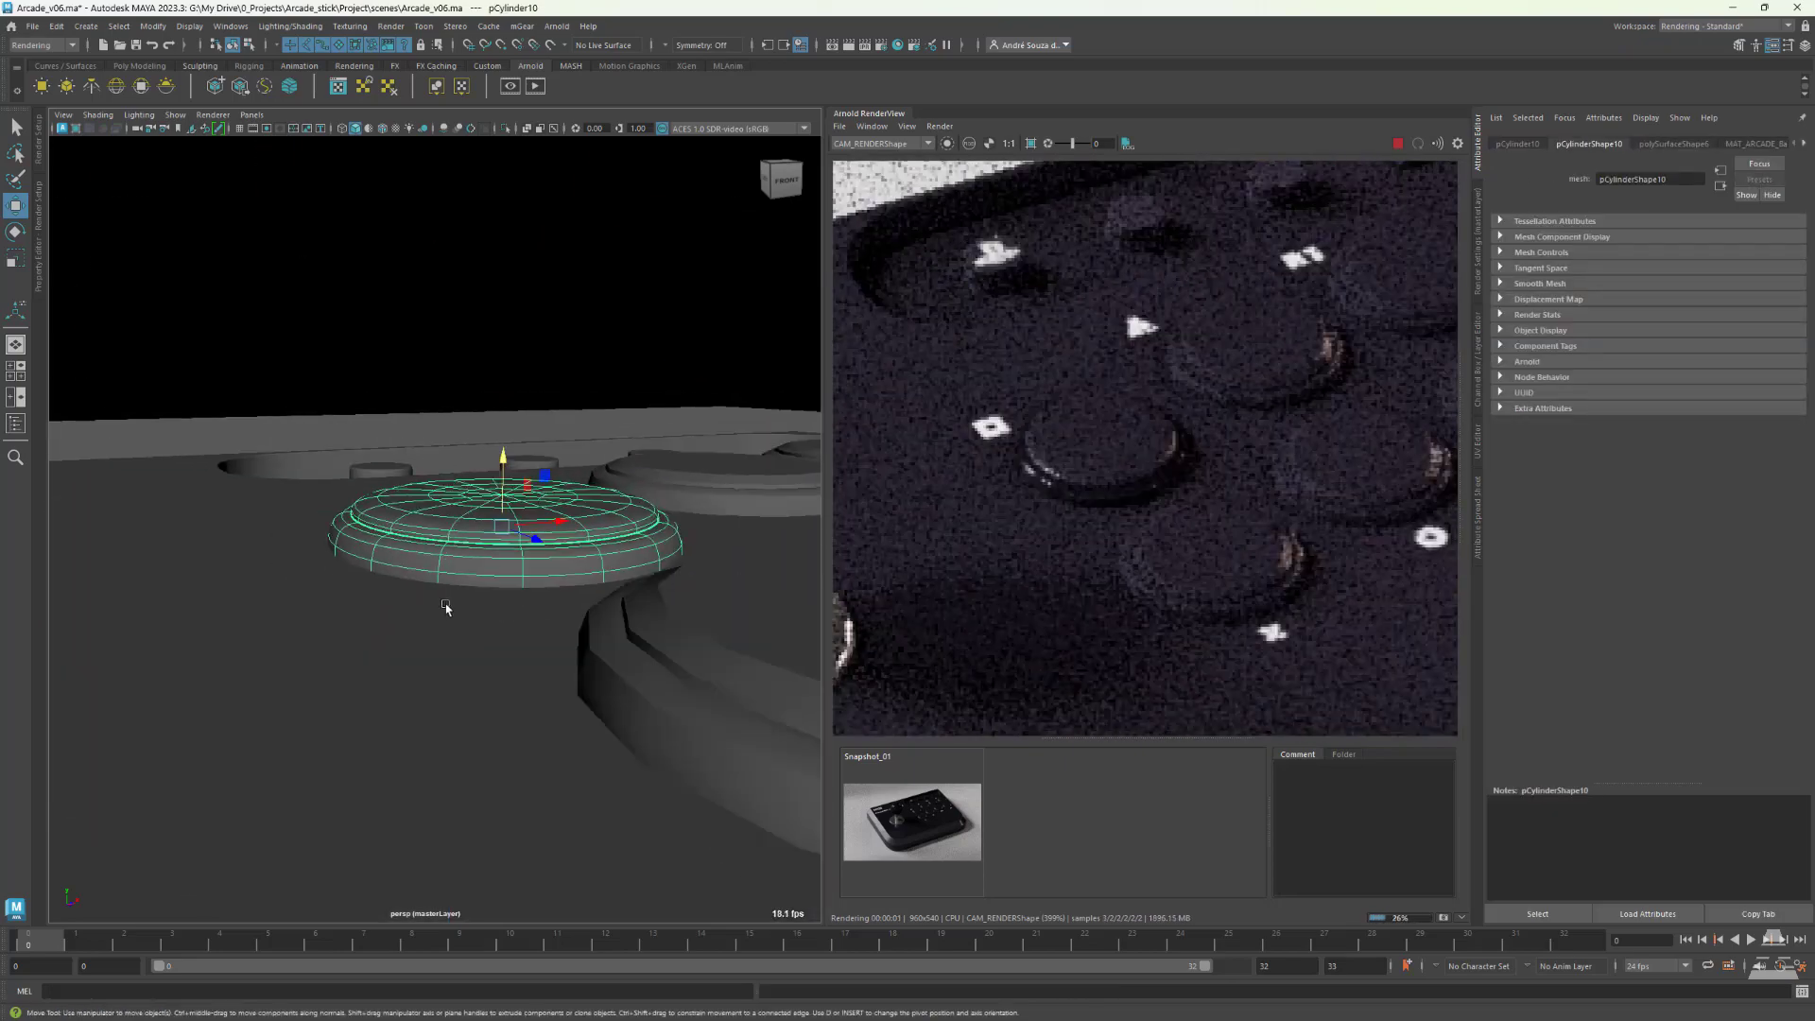
pyautogui.keyDown('alt'); pyautogui.moveTo(445, 608); pyautogui.dragTo(576, 571); pyautogui.keyUp('alt')
pyautogui.keyDown('alt'); pyautogui.moveTo(576, 571); pyautogui.dragTo(577, 630, button='right'); pyautogui.keyUp('alt')
pyautogui.keyDown('alt'); pyautogui.moveTo(578, 631); pyautogui.dragTo(565, 709); pyautogui.keyUp('alt')
pyautogui.press('F11')
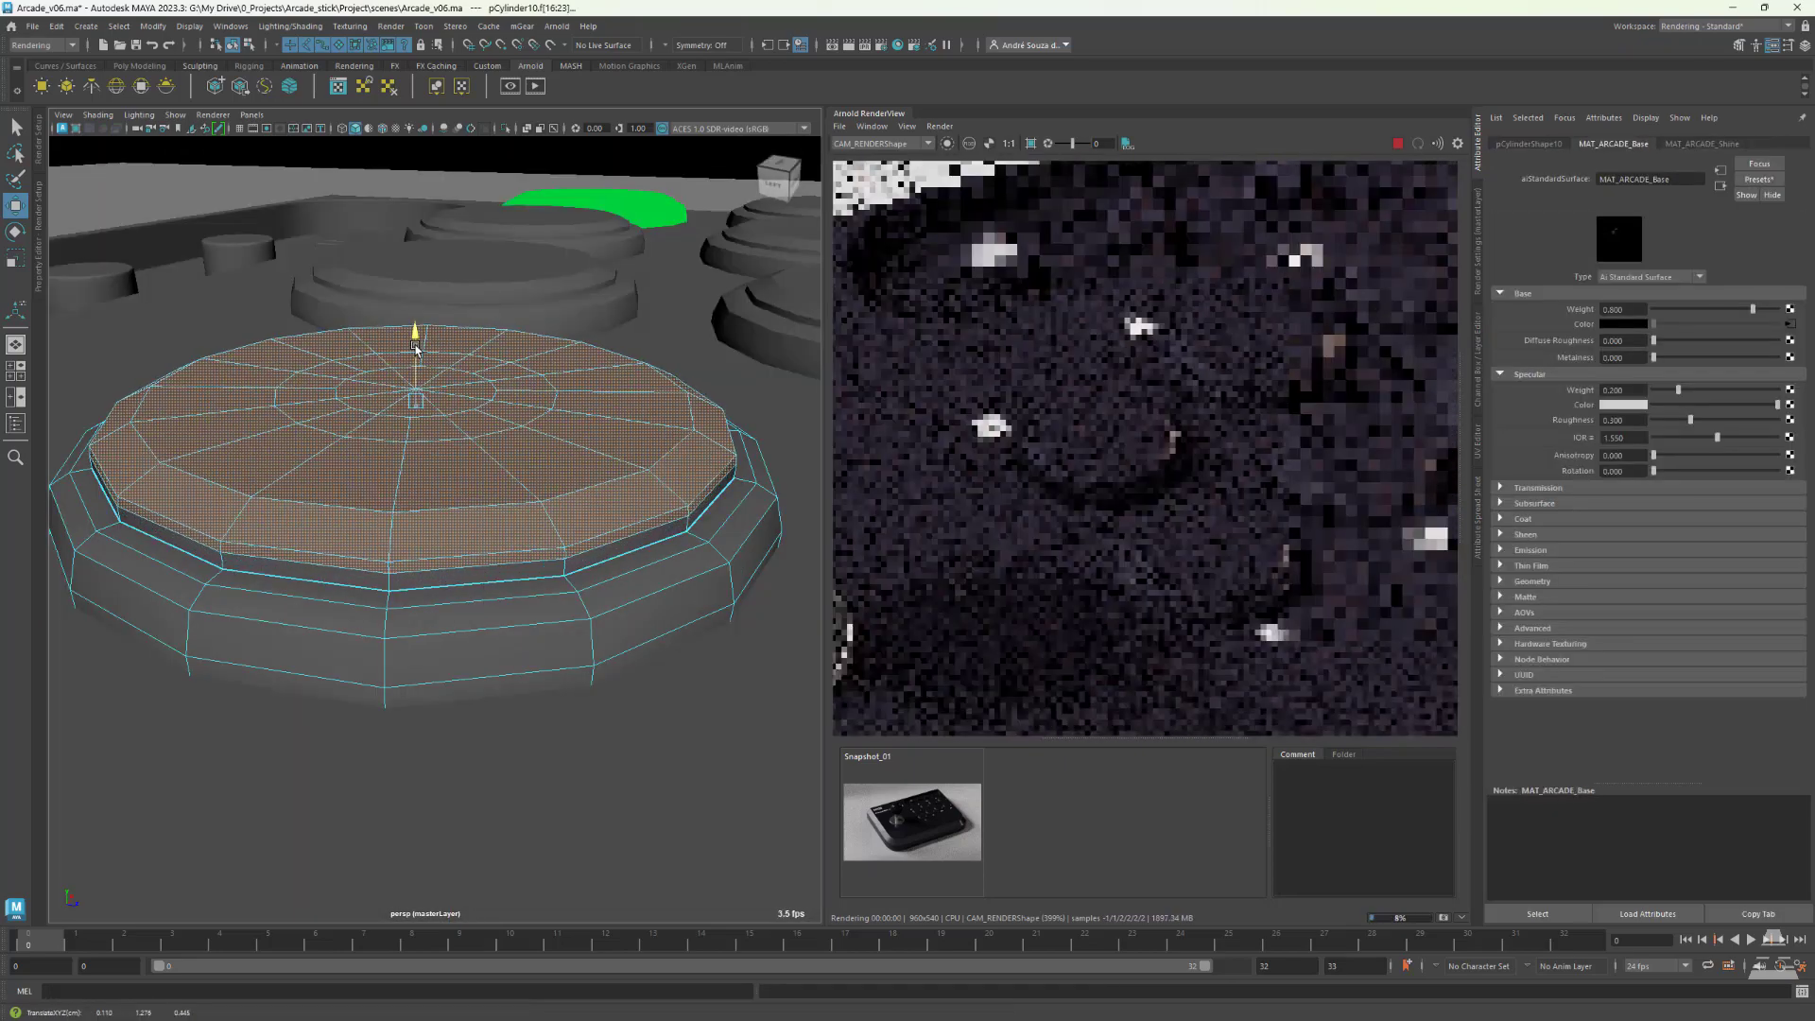
pyautogui.hotkey('ctrl', 'z')
pyautogui.hotkey('ctrl', 'z')
# - Adjust the height of the smoothed square button's top cap faces and restart the live render
pyautogui.press('3')
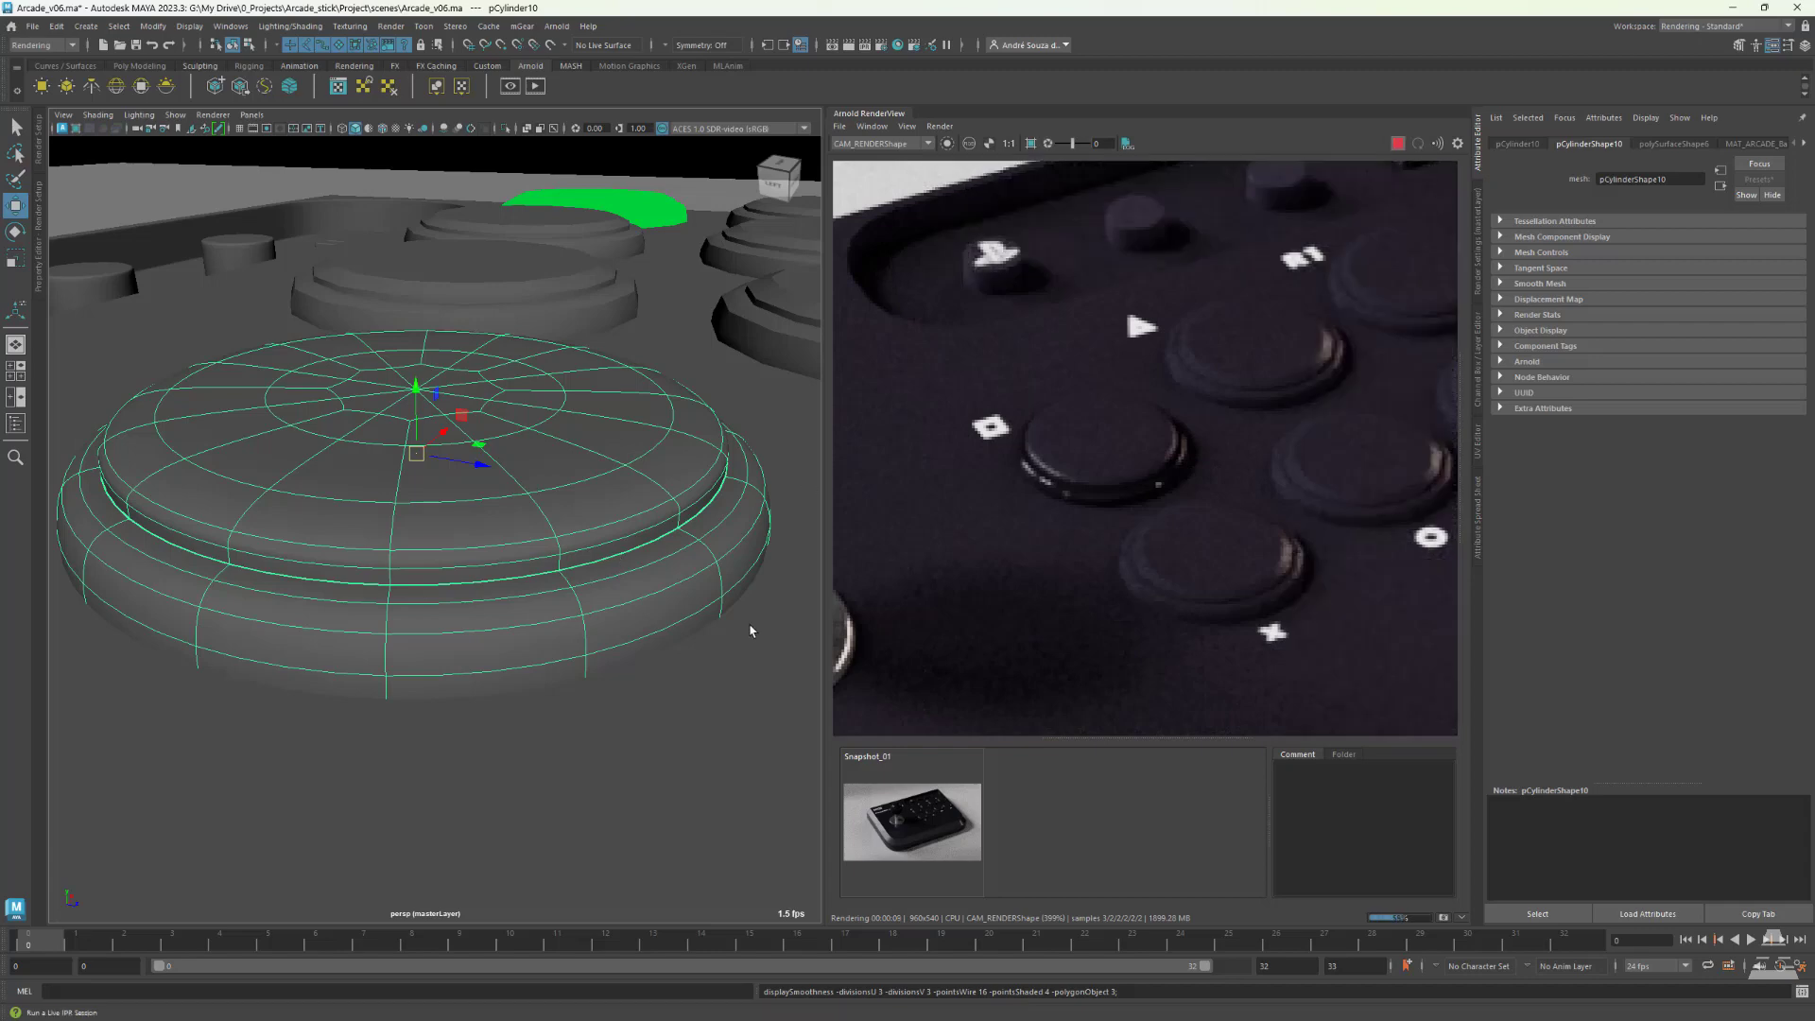
pyautogui.keyDown('alt'); pyautogui.moveTo(751, 631); pyautogui.dragTo(516, 527); pyautogui.keyUp('alt')
pyautogui.moveTo(637, 484); pyautogui.dragTo(789, 557)
pyautogui.keyDown('alt'); pyautogui.moveTo(789, 558); pyautogui.dragTo(570, 616, button='right'); pyautogui.keyUp('alt')
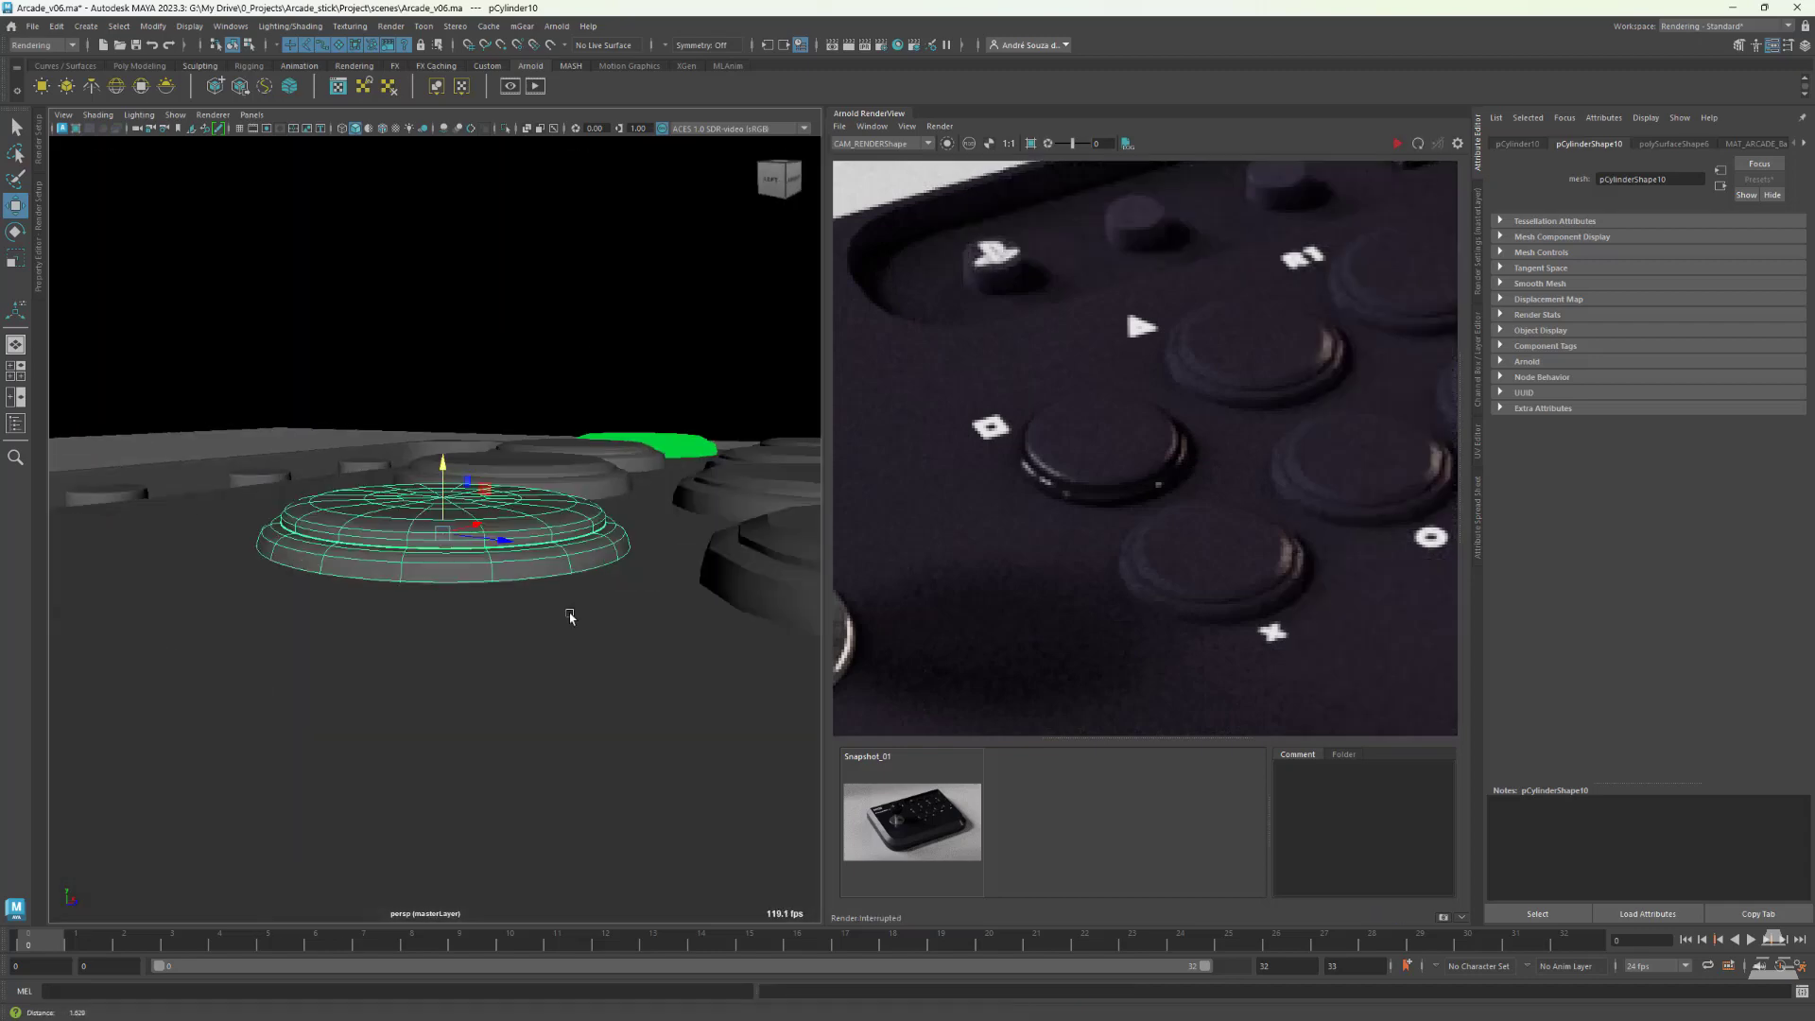
pyautogui.keyDown('alt'); pyautogui.moveTo(570, 616); pyautogui.dragTo(574, 641); pyautogui.keyUp('alt')
pyautogui.press('F11')
pyautogui.moveTo(444, 423); pyautogui.dragTo(444, 430)
pyautogui.press('F8')
pyautogui.keyDown('alt'); pyautogui.moveTo(529, 529); pyautogui.dragTo(473, 577); pyautogui.keyUp('alt')
pyautogui.click(478, 271)
pyautogui.click(1397, 144)
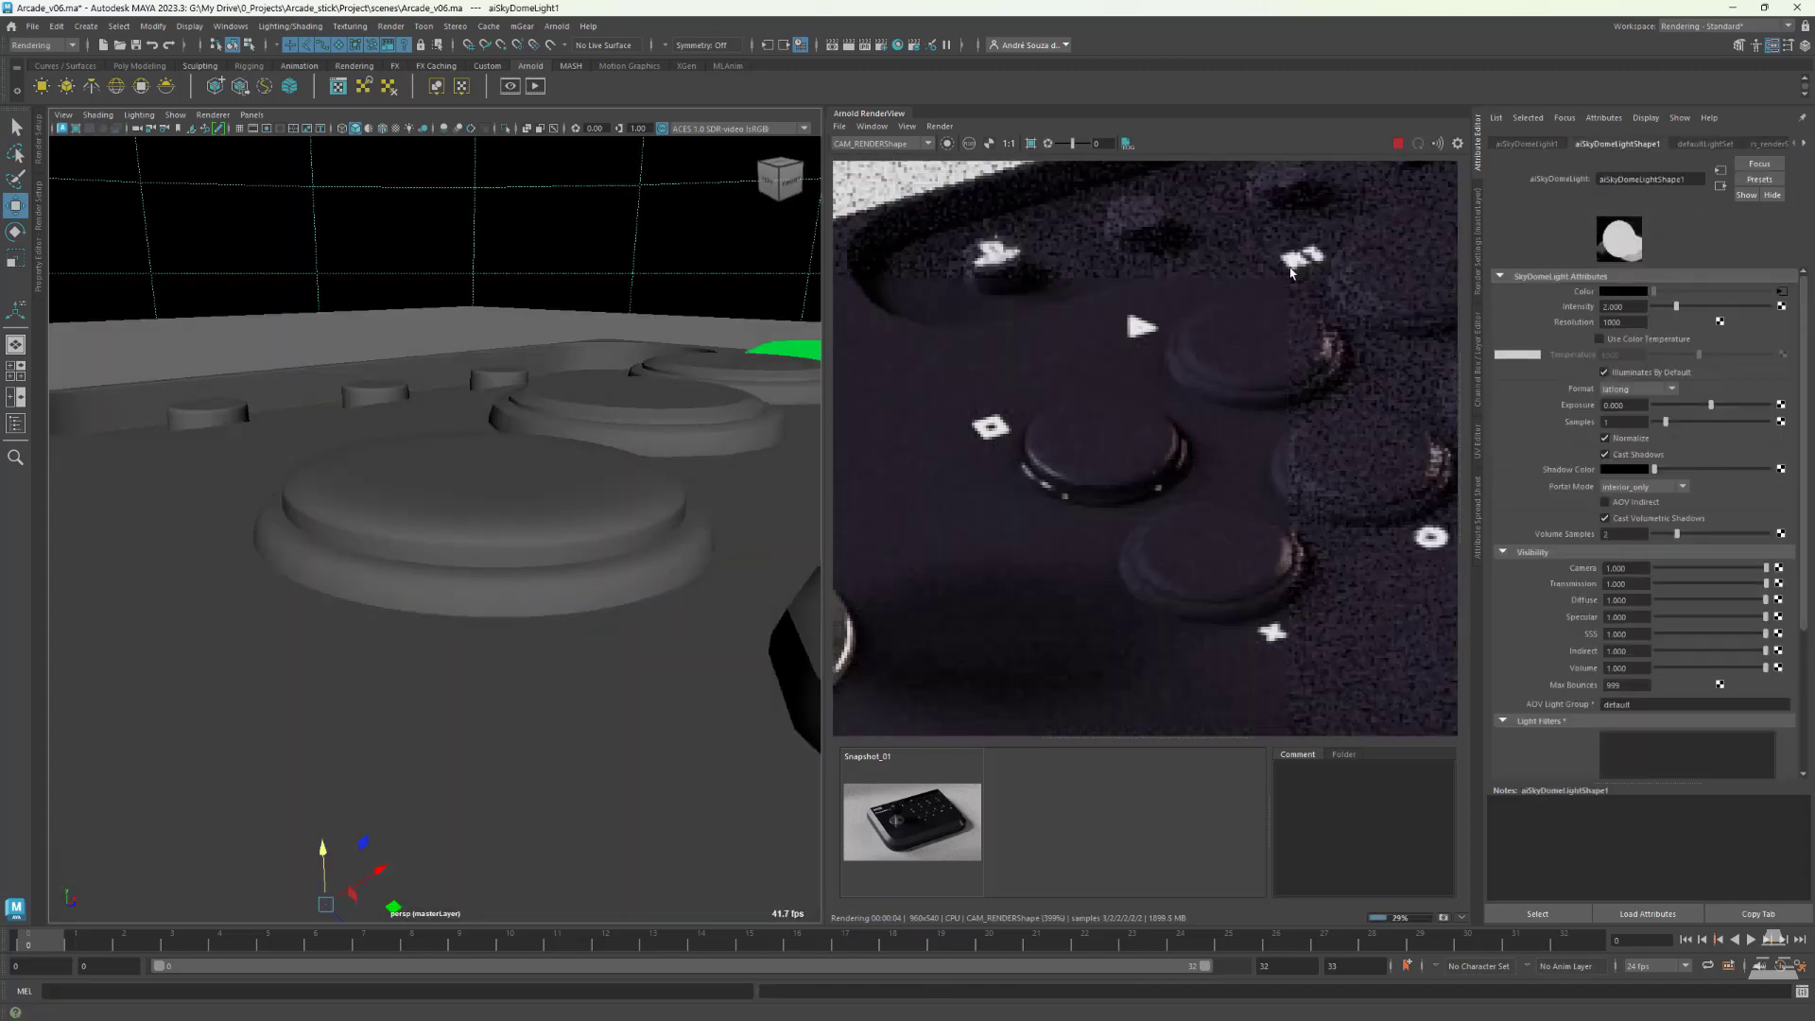
# - Select the square button, switch to the top view and rename it MSH_ARcade_Botao
pyautogui.keyDown('alt'); pyautogui.moveTo(491, 473); pyautogui.dragTo(538, 605); pyautogui.keyUp('alt')
pyautogui.keyDown('alt'); pyautogui.moveTo(643, 568); pyautogui.dragTo(541, 511, button='right'); pyautogui.keyUp('alt')
pyautogui.click(458, 521)
pyautogui.press('space')
pyautogui.press('space')
pyautogui.keyDown('alt'); pyautogui.moveTo(478, 456); pyautogui.dragTo(775, 482, button='right'); pyautogui.keyUp('alt')
pyautogui.keyDown('alt'); pyautogui.moveTo(775, 482); pyautogui.dragTo(496, 477, button='middle'); pyautogui.keyUp('alt')
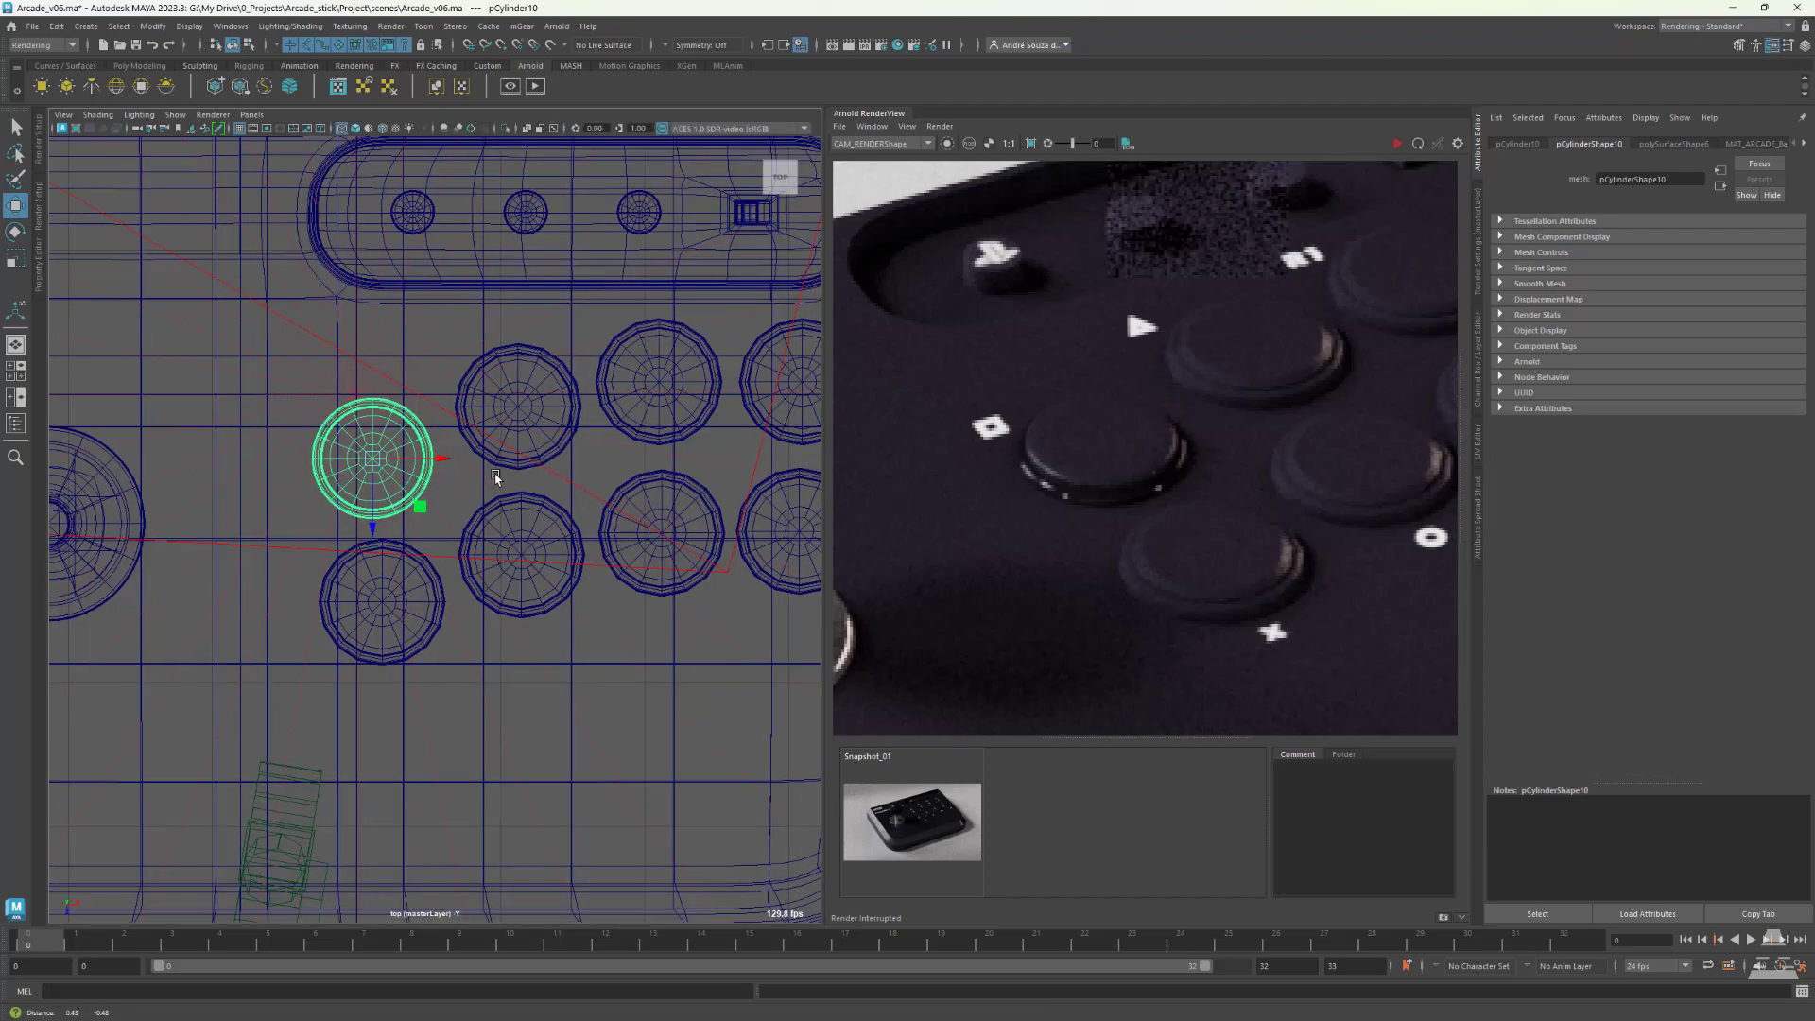
pyautogui.click(1519, 146)
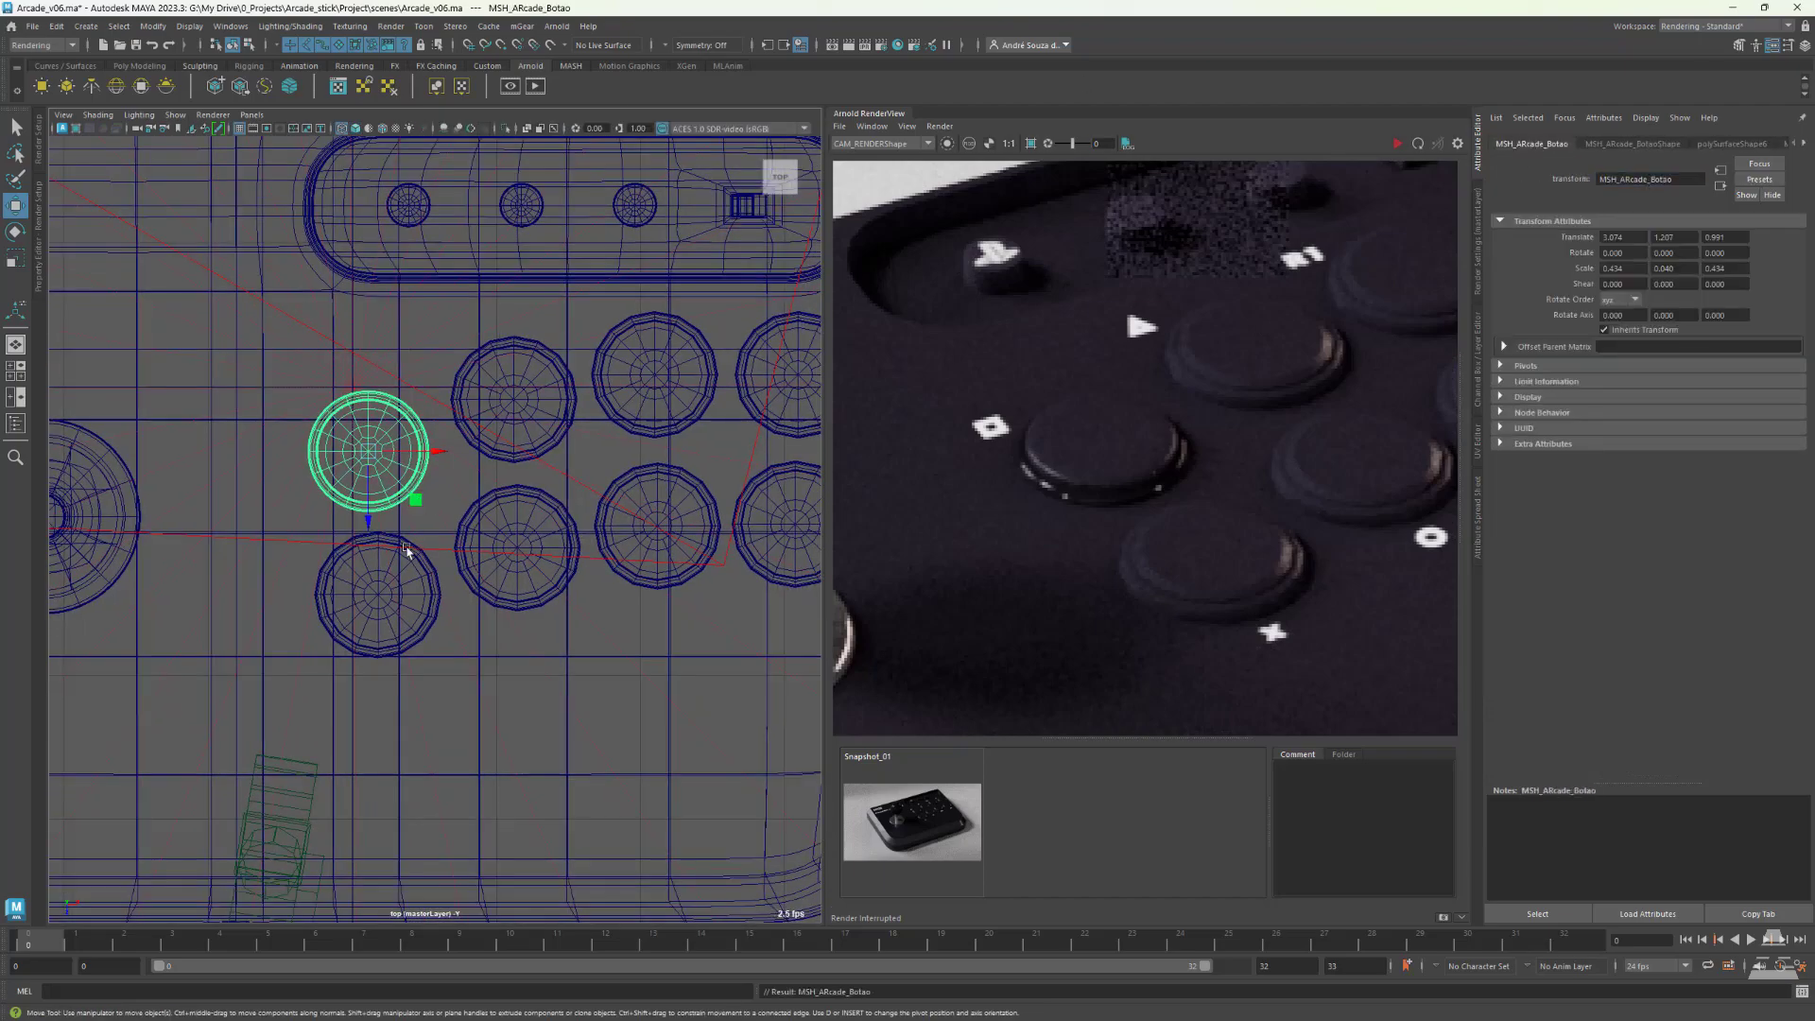
# - Select all the other large round buttons in the top view and delete them
pyautogui.click(446, 618)
pyautogui.keyDown('shift'); pyautogui.moveTo(495, 595); pyautogui.dragTo(431, 577); pyautogui.keyUp('shift')
pyautogui.keyDown('shift'); pyautogui.click(556, 440); pyautogui.keyUp('shift')
pyautogui.keyDown('shift'); pyautogui.moveTo(633, 426); pyautogui.dragTo(752, 492); pyautogui.keyUp('shift')
pyautogui.keyDown('alt'); pyautogui.moveTo(818, 416); pyautogui.dragTo(689, 429, button='middle'); pyautogui.keyUp('alt')
pyautogui.keyDown('shift'); pyautogui.click(689, 429); pyautogui.keyUp('shift')
pyautogui.keyDown('alt'); pyautogui.moveTo(529, 434); pyautogui.dragTo(421, 447, button='right'); pyautogui.keyUp('alt')
pyautogui.press('Delete')
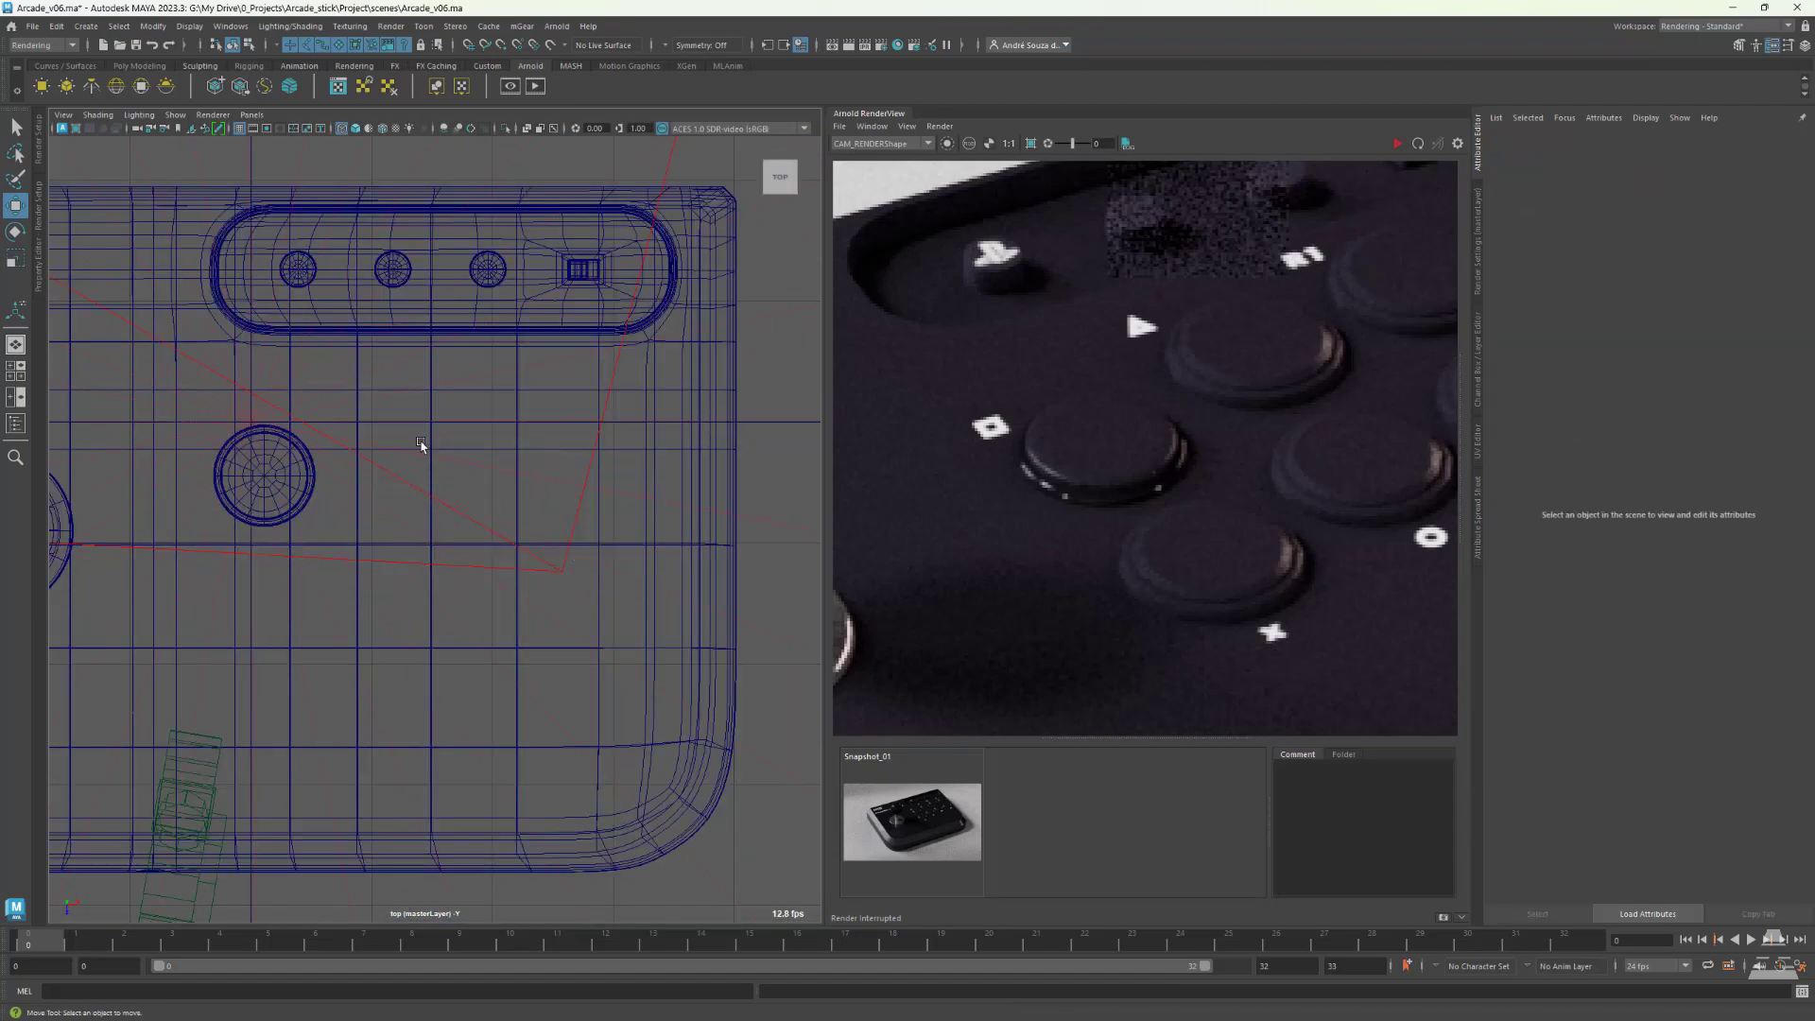
# - Show the reference image layer and duplicate the remaining button onto the X and circle button positions
pyautogui.click(1477, 360)
pyautogui.click(1500, 742)
pyautogui.click(305, 507)
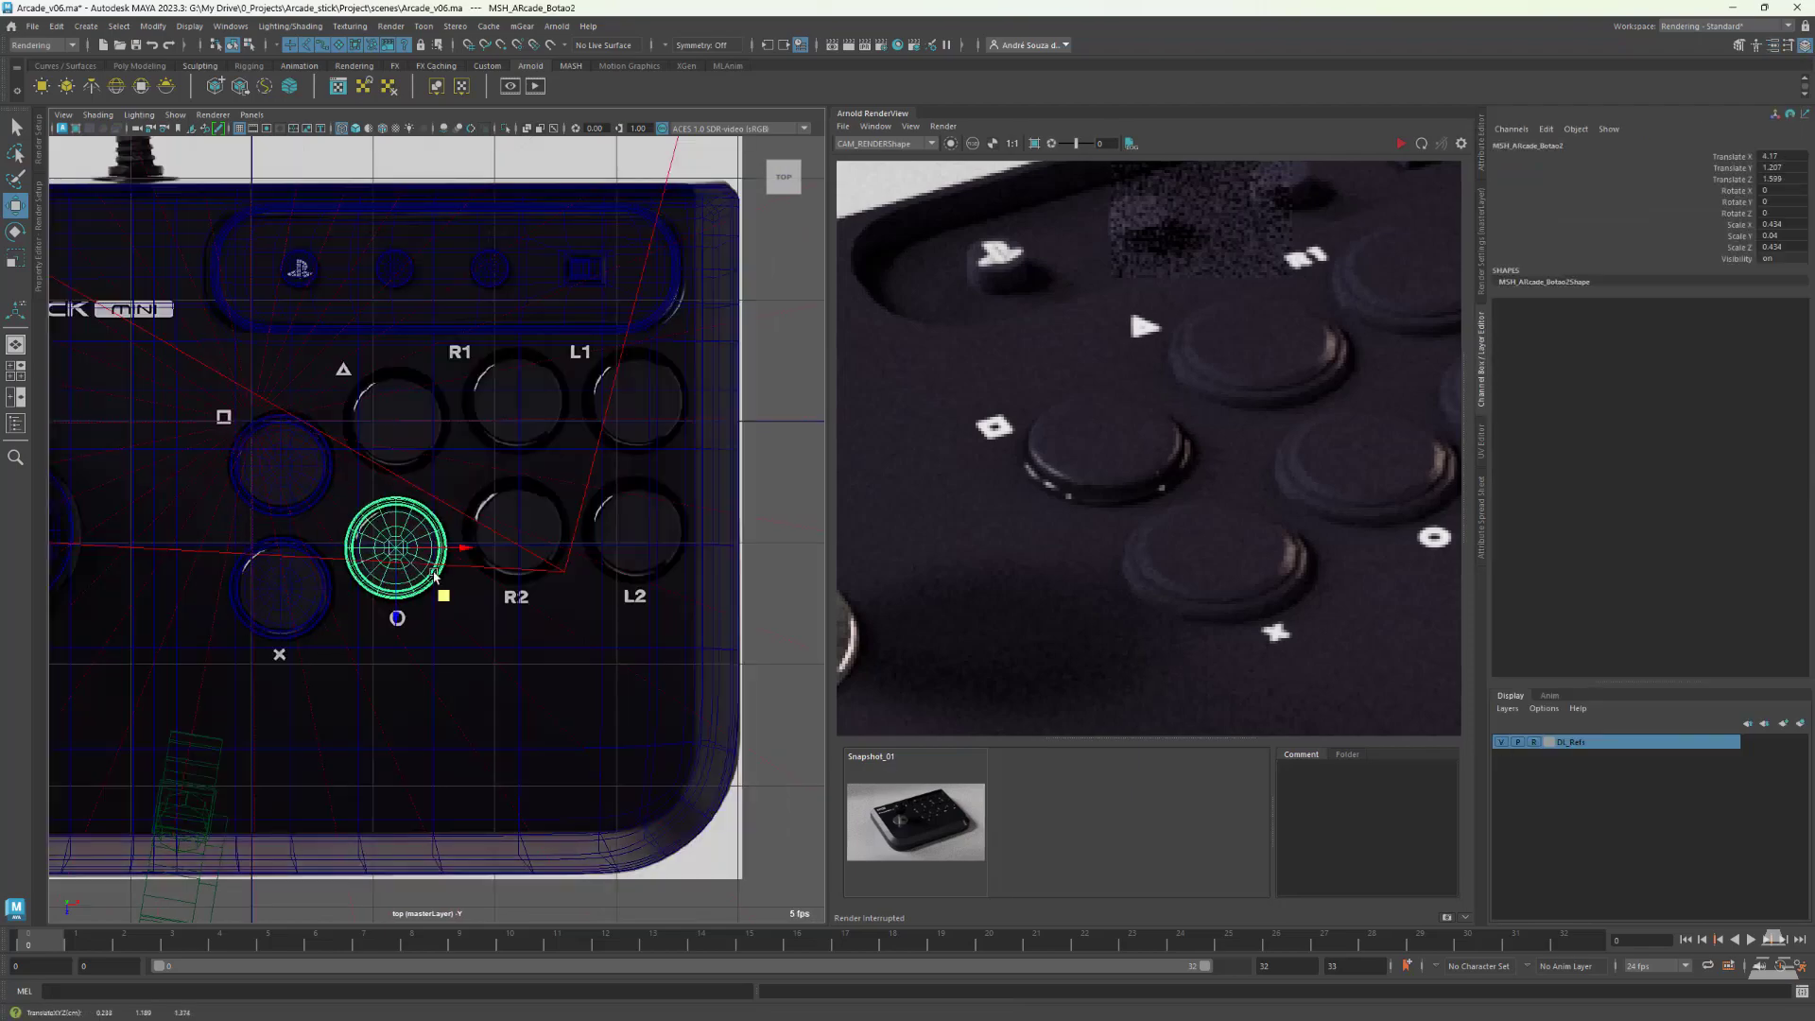
pyautogui.moveTo(435, 577)
pyautogui.keyDown('alt'); pyautogui.mouseDown(button='right')
pyautogui.moveTo(324, 649)
pyautogui.moveTo(416, 609)
pyautogui.mouseUp(button='right'); pyautogui.keyUp('alt')
# - Place further button copies over the triangle and R1 positions of the reference image
pyautogui.moveTo(409, 612)
pyautogui.keyDown('shift'); pyautogui.mouseDown()
pyautogui.moveTo(636, 587)
pyautogui.moveTo(628, 334)
pyautogui.mouseUp(); pyautogui.keyUp('shift')
pyautogui.keyDown('shift'); pyautogui.moveTo(629, 333); pyautogui.dragTo(412, 382); pyautogui.keyUp('shift')
pyautogui.keyDown('alt'); pyautogui.moveTo(411, 382); pyautogui.dragTo(331, 416, button='right'); pyautogui.keyUp('alt')
pyautogui.moveTo(478, 393)
pyautogui.mouseDown()
pyautogui.moveTo(565, 511)
pyautogui.moveTo(673, 528)
pyautogui.mouseUp()
pyautogui.keyDown('alt'); pyautogui.moveTo(673, 528); pyautogui.dragTo(573, 538, button='middle'); pyautogui.keyUp('alt')
pyautogui.keyDown('alt'); pyautogui.moveTo(573, 538); pyautogui.dragTo(640, 620, button='right'); pyautogui.keyUp('alt')
pyautogui.moveTo(669, 604); pyautogui.dragTo(664, 608)
# - Delete the button copies at the X and circle positions
pyautogui.press('Delete')
pyautogui.click(364, 551)
pyautogui.keyDown('alt'); pyautogui.moveTo(364, 551); pyautogui.dragTo(283, 567, button='right'); pyautogui.keyUp('alt')
pyautogui.press('Delete')
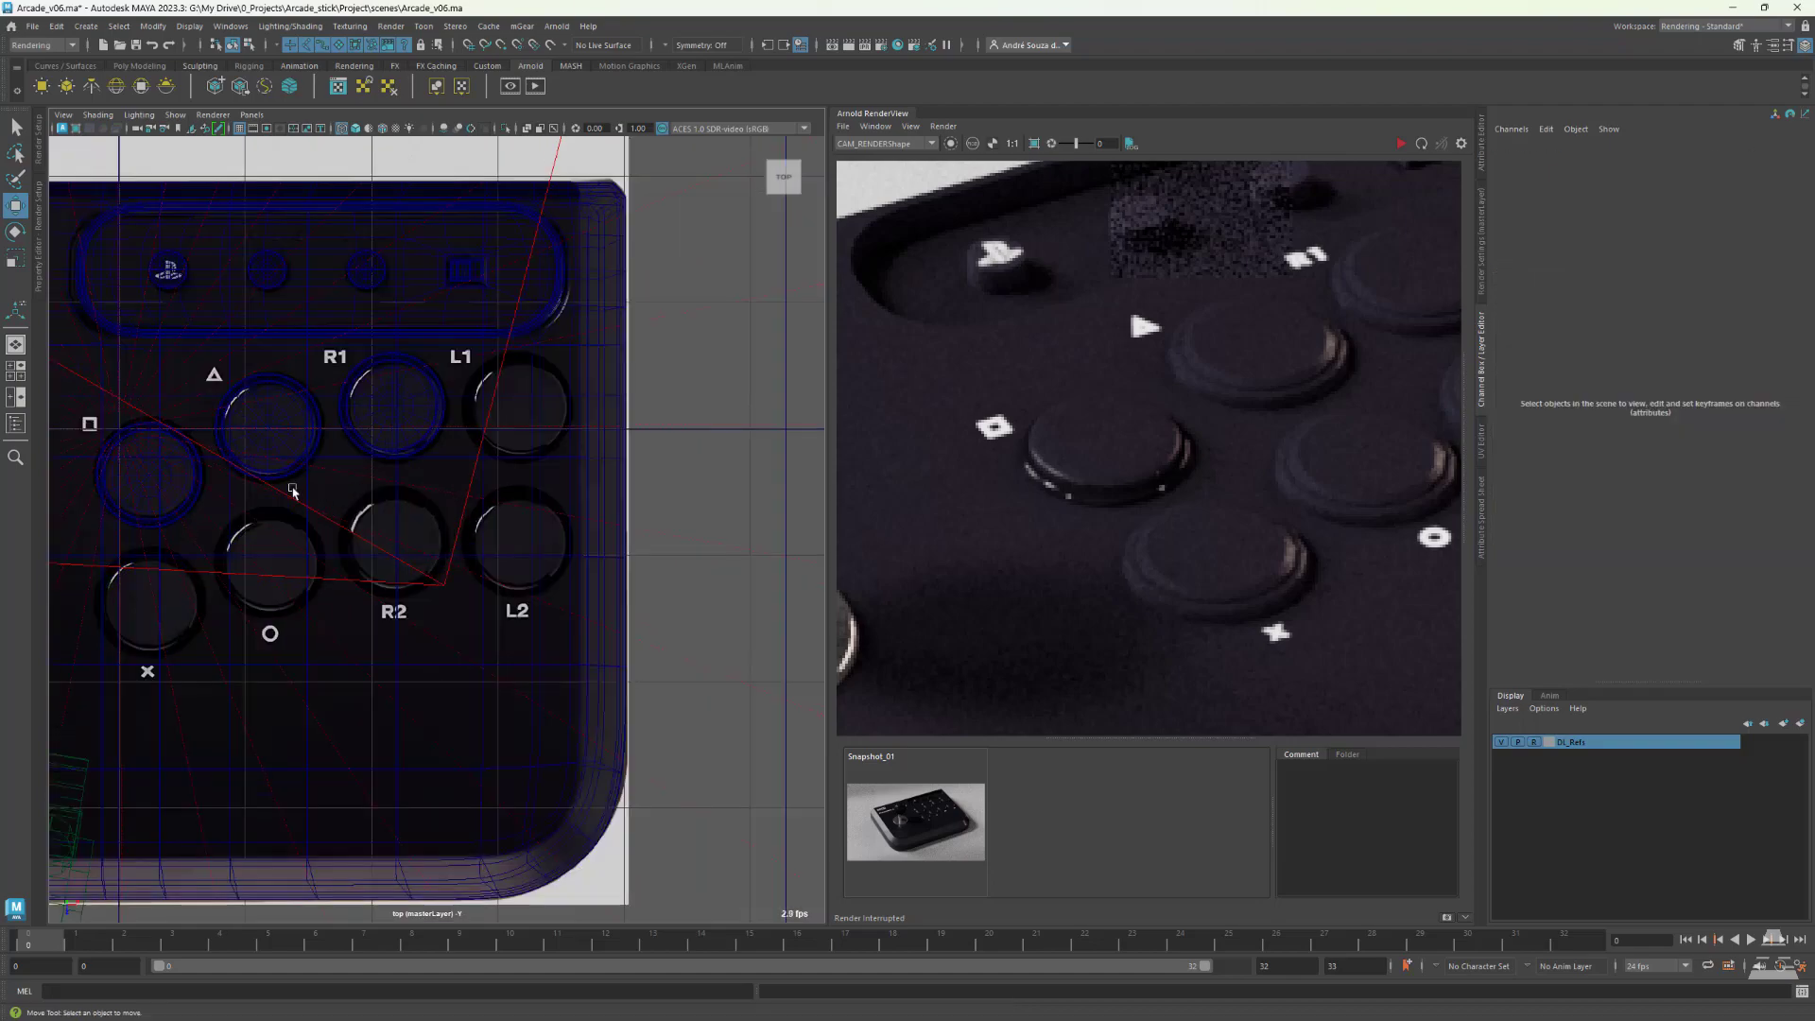
# - Duplicate the square button onto the X position of the reference image
pyautogui.click(142, 511)
pyautogui.press('f')
pyautogui.moveTo(482, 575); pyautogui.dragTo(470, 502)
pyautogui.press('r')
pyautogui.keyDown('alt'); pyautogui.moveTo(470, 502); pyautogui.dragTo(321, 567, button='right'); pyautogui.keyUp('alt')
pyautogui.press('w')
pyautogui.keyDown('shift'); pyautogui.moveTo(485, 575); pyautogui.dragTo(486, 673); pyautogui.keyUp('shift')
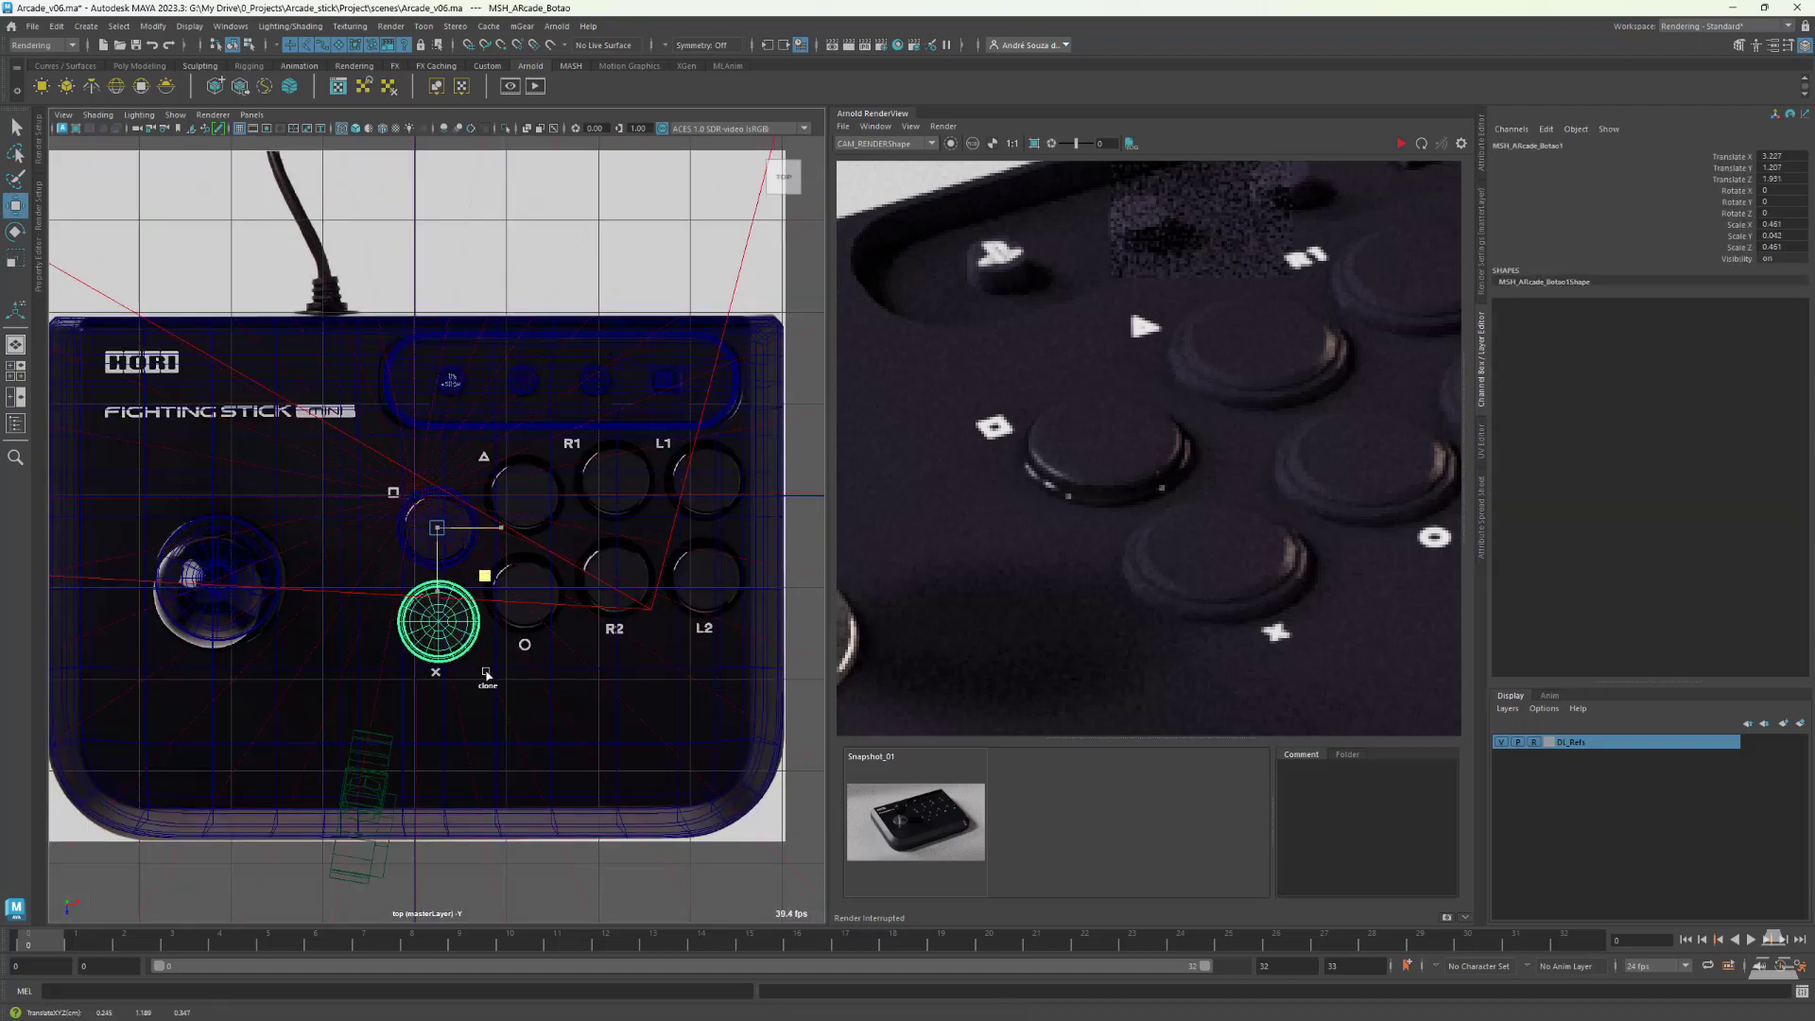
# - Place further button copies over the circle, R2, L2 and L1 positions of the reference image
pyautogui.keyDown('alt'); pyautogui.moveTo(662, 532); pyautogui.dragTo(794, 501, button='right'); pyautogui.keyUp('alt')
pyautogui.keyDown('alt'); pyautogui.moveTo(794, 501); pyautogui.dragTo(456, 450, button='middle'); pyautogui.keyUp('alt')
pyautogui.keyDown('shift'); pyautogui.moveTo(588, 402); pyautogui.dragTo(603, 648); pyautogui.keyUp('shift')
pyautogui.keyDown('alt'); pyautogui.moveTo(600, 651); pyautogui.dragTo(404, 626, button='middle'); pyautogui.keyUp('alt')
pyautogui.moveTo(398, 621)
pyautogui.keyDown('shift'); pyautogui.mouseDown()
pyautogui.moveTo(645, 626)
pyautogui.moveTo(627, 624)
pyautogui.mouseUp(); pyautogui.keyUp('shift')
pyautogui.keyDown('shift'); pyautogui.moveTo(627, 621); pyautogui.dragTo(628, 379); pyautogui.keyUp('shift')
pyautogui.keyDown('alt'); pyautogui.moveTo(628, 379); pyautogui.dragTo(472, 454, button='right'); pyautogui.keyUp('alt')
# - Hide the reference image layer and display the perspective view with plain grey shading instead of textures
pyautogui.click(1501, 742)
pyautogui.press('space')
pyautogui.press('6')
pyautogui.keyDown('alt'); pyautogui.moveTo(406, 172); pyautogui.dragTo(605, 530); pyautogui.keyUp('alt')
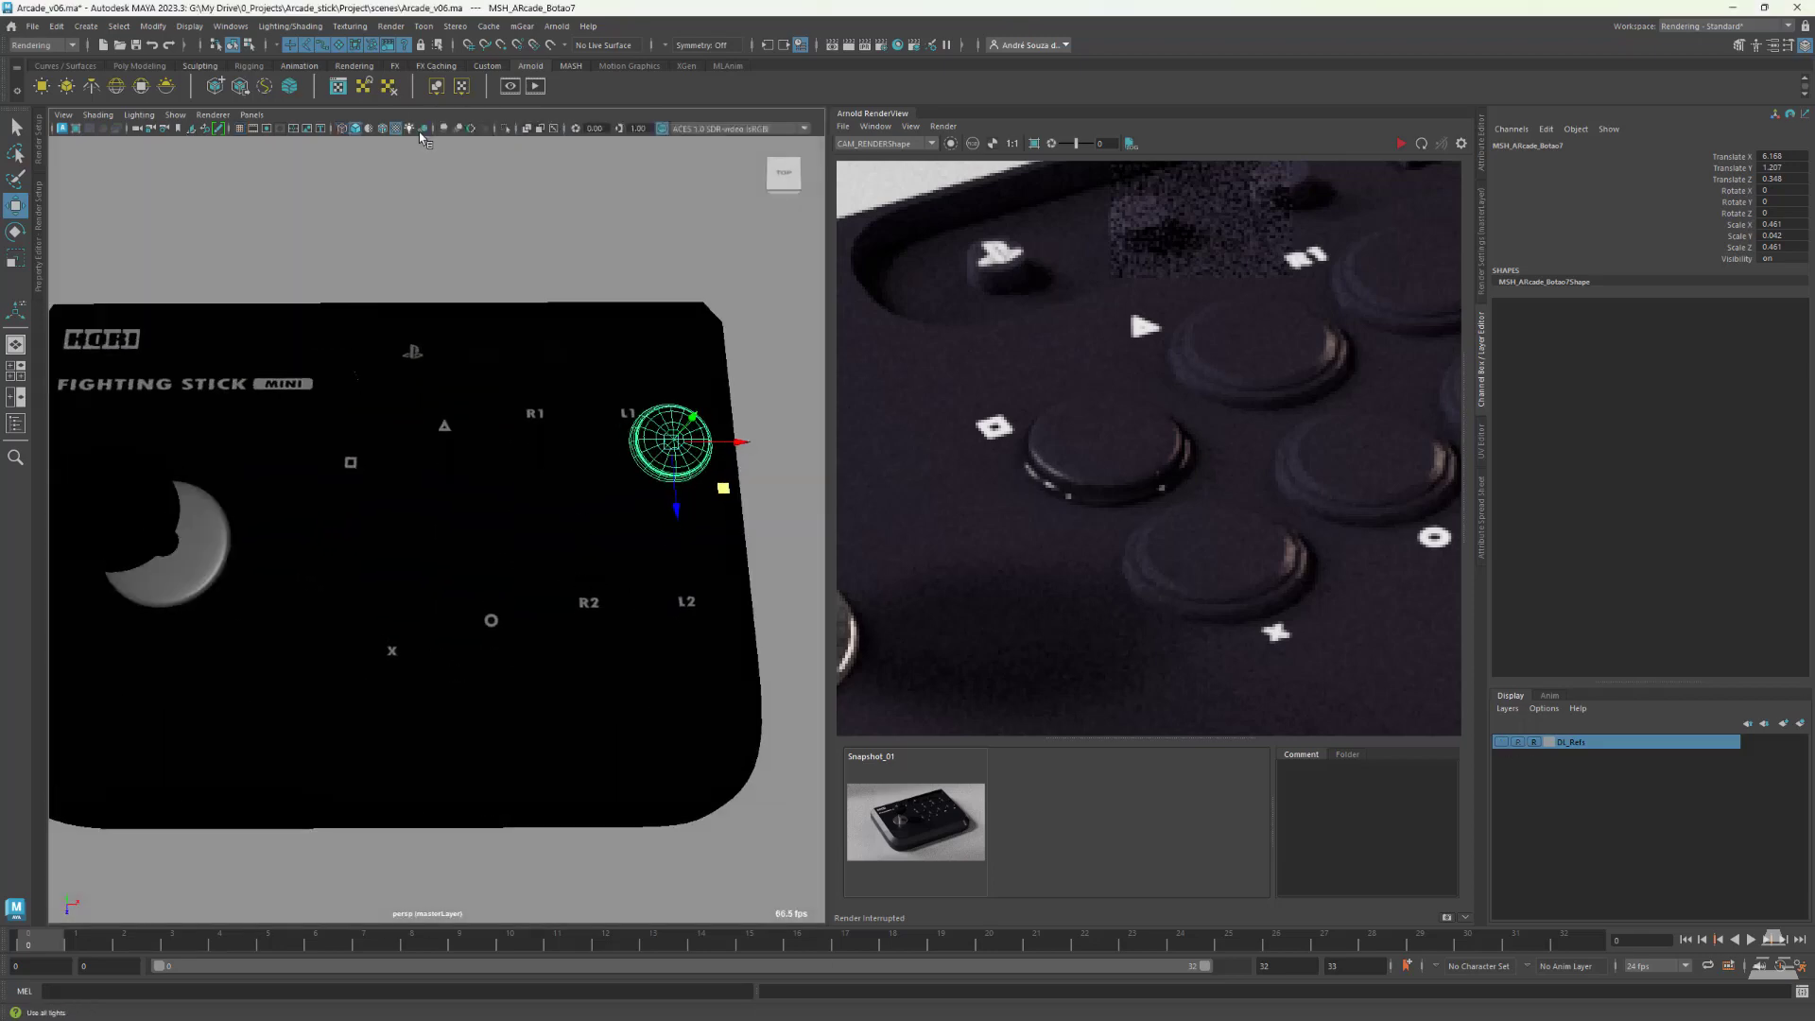
pyautogui.click(370, 130)
pyautogui.click(396, 130)
pyautogui.click(410, 129)
pyautogui.click(422, 130)
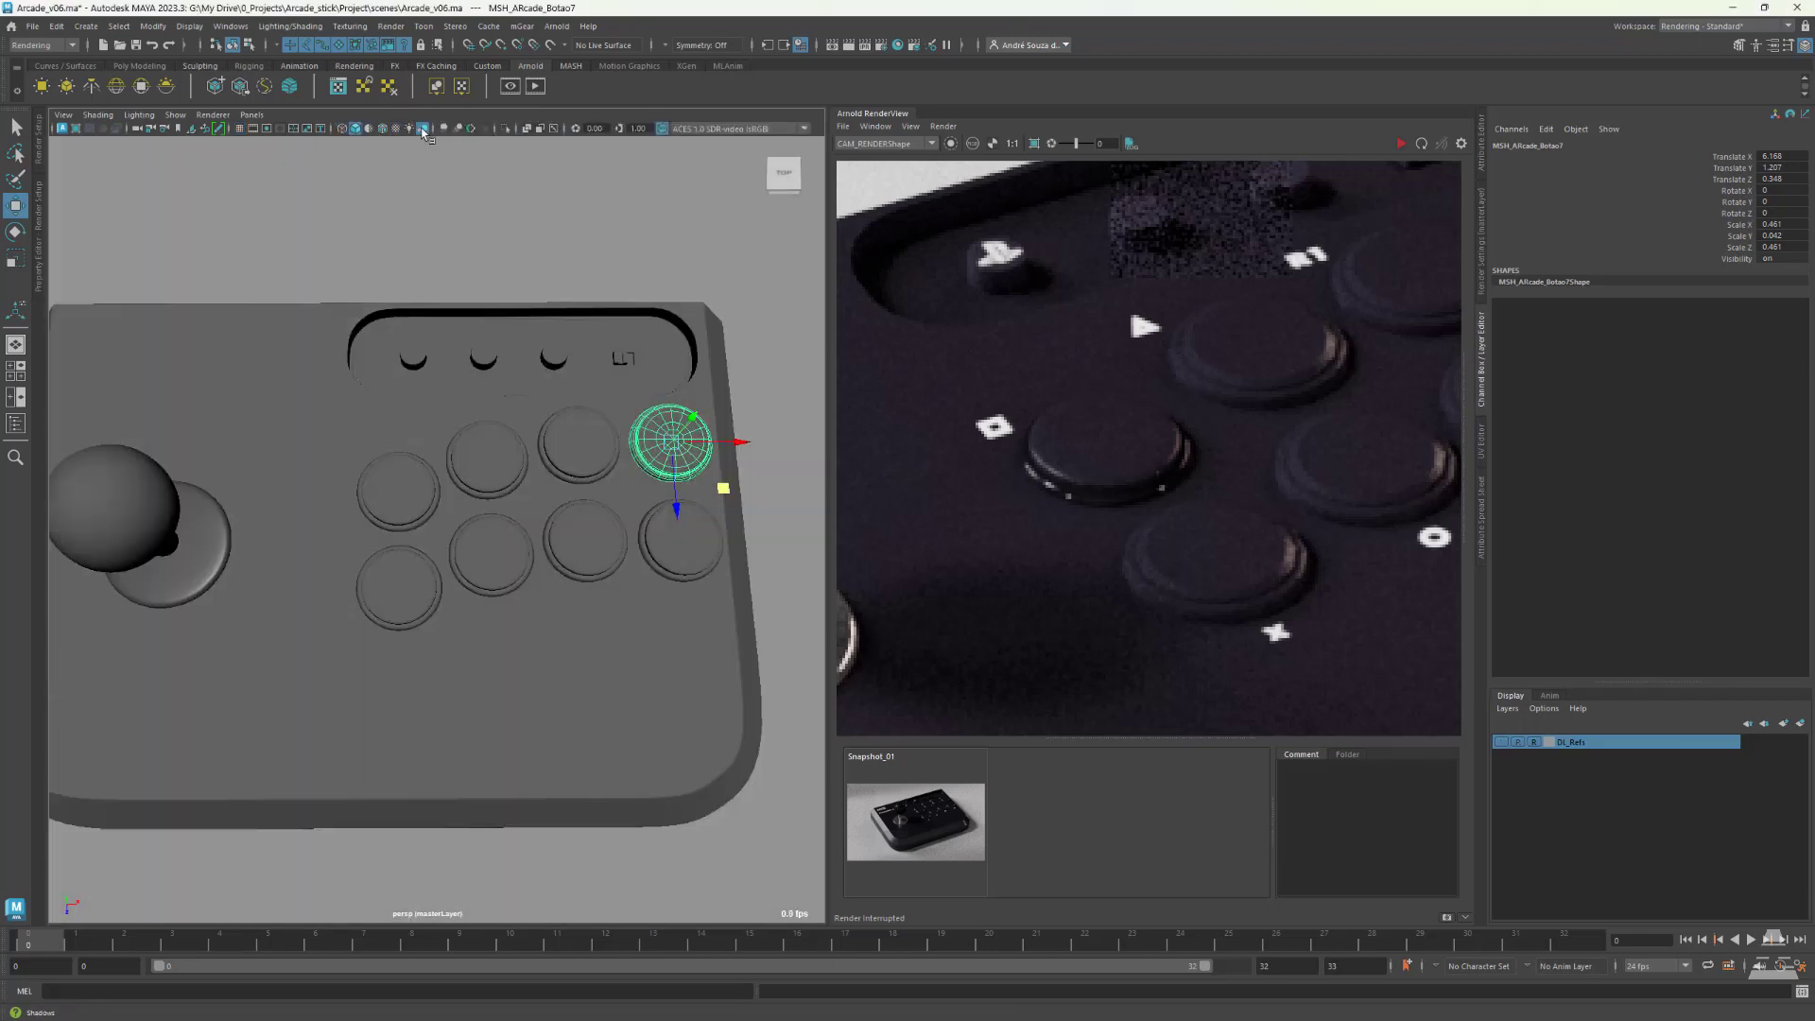
# - Render the scene and examine the rebuilt round buttons from close up and across the whole stick
pyautogui.click(529, 218)
pyautogui.click(1401, 143)
pyautogui.scroll(-2, 1170, 372)
pyautogui.scroll(-1, 1229, 472)
pyautogui.keyDown('alt'); pyautogui.moveTo(1239, 460); pyautogui.dragTo(1222, 534, button='middle'); pyautogui.keyUp('alt')
pyautogui.scroll(3, 1222, 534)
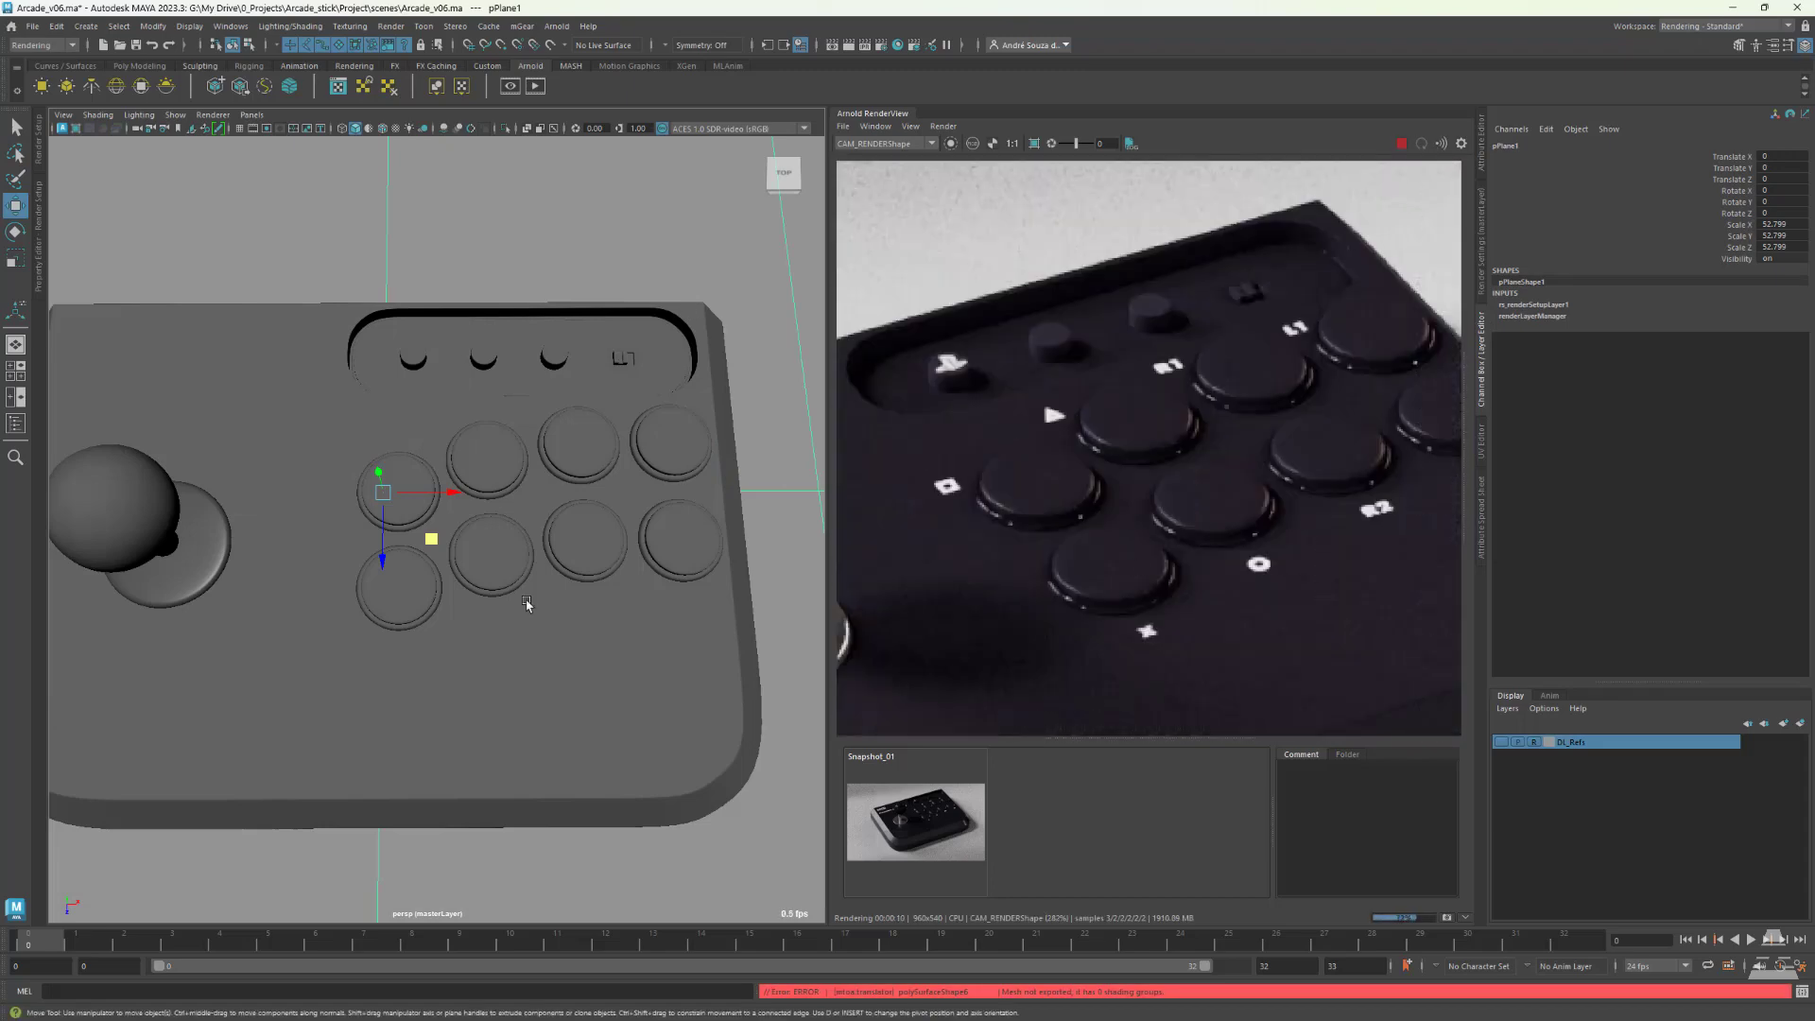
pyautogui.keyDown('alt'); pyautogui.moveTo(527, 604); pyautogui.dragTo(496, 567); pyautogui.keyUp('alt')
pyautogui.scroll(-6, 496, 568)
pyautogui.click(1401, 144)
pyautogui.keyDown('alt'); pyautogui.moveTo(989, 584); pyautogui.dragTo(1126, 455, button='middle'); pyautogui.keyUp('alt')
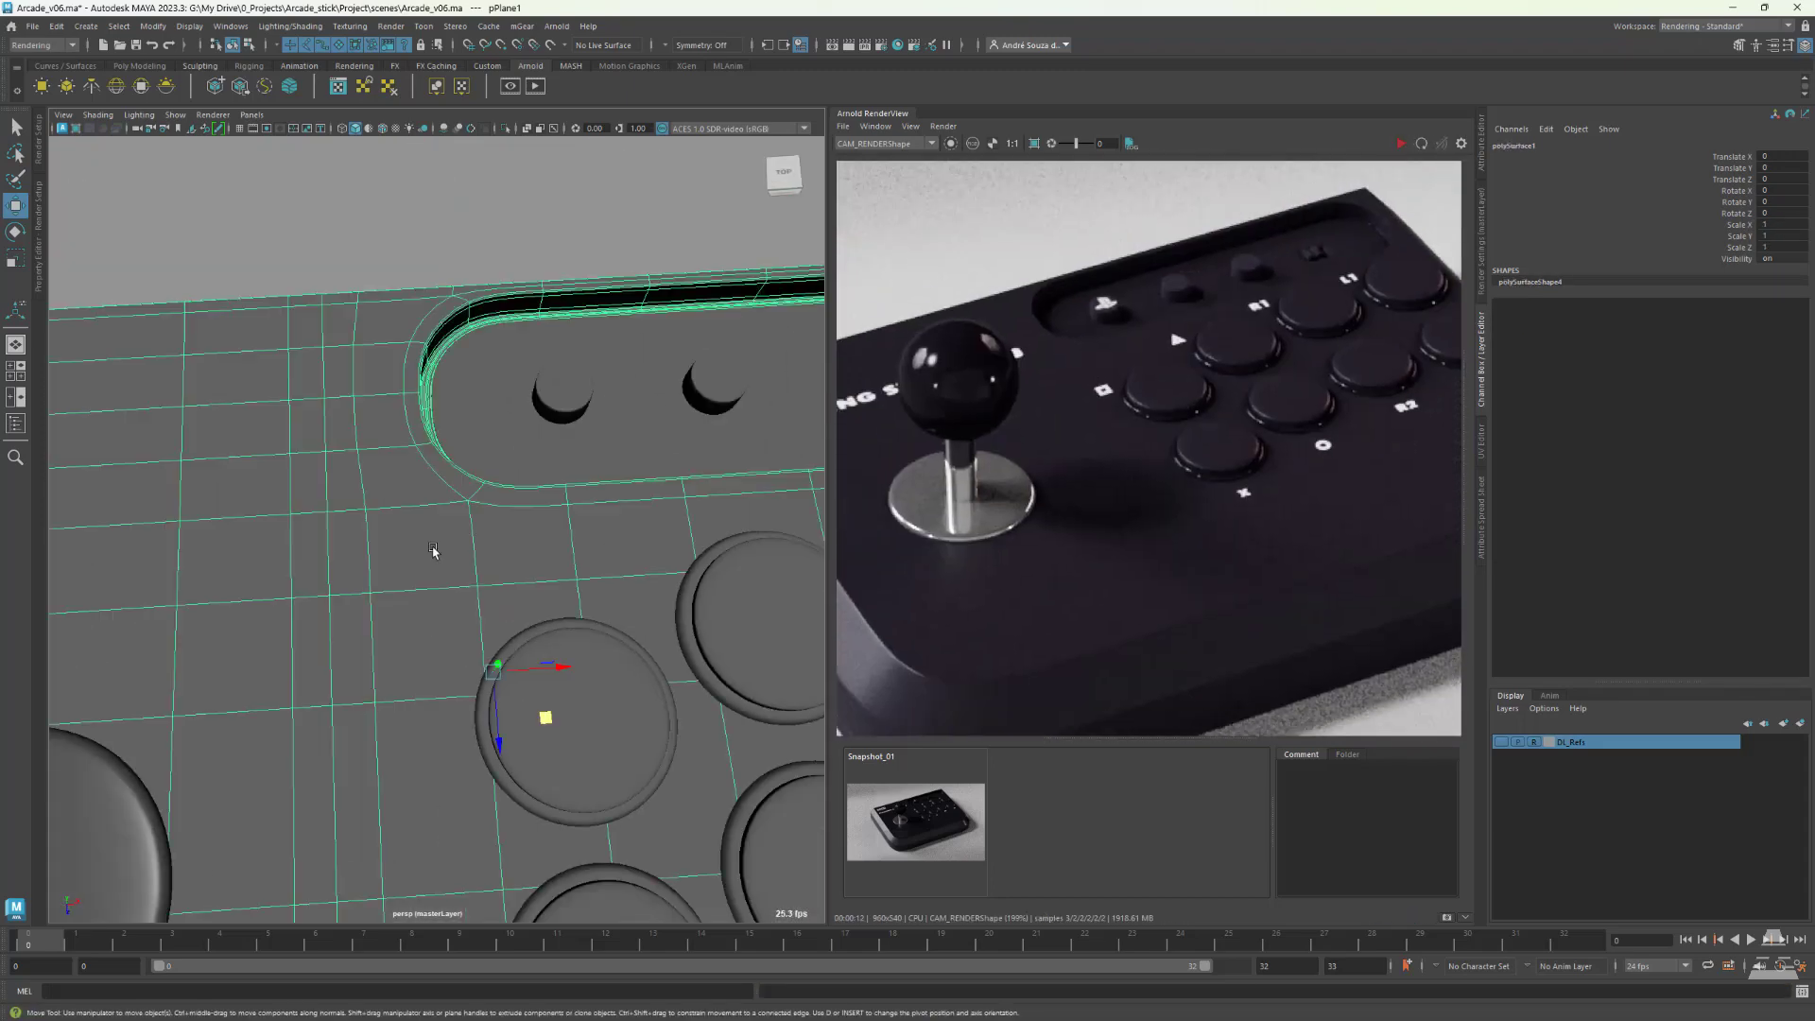
# - Remove edges from the body beside the control recess and bevel the recess edge with a fraction of 0.4
pyautogui.keyDown('alt'); pyautogui.moveTo(434, 547); pyautogui.dragTo(454, 554); pyautogui.keyUp('alt')
pyautogui.click(442, 632)
pyautogui.keyDown('shift'); pyautogui.moveTo(531, 612); pyautogui.dragTo(606, 598, button='right'); pyautogui.keyUp('shift')
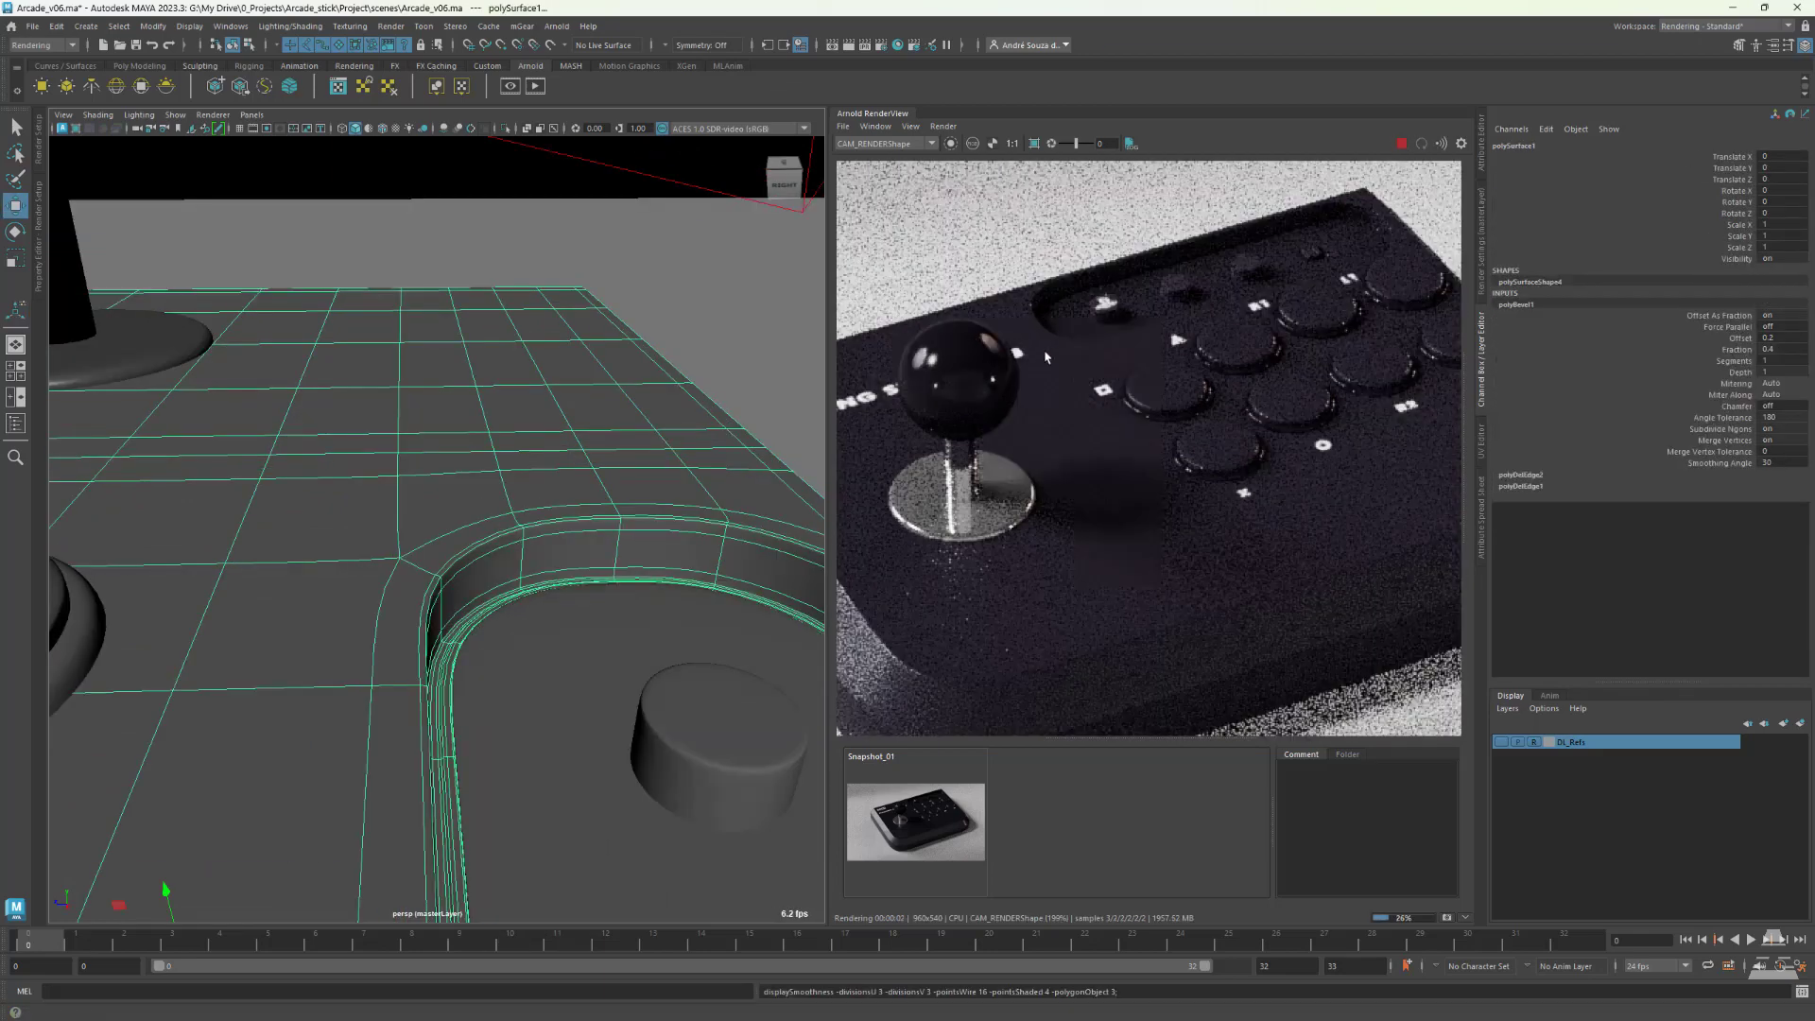
pyautogui.scroll(-5, 511, 650)
pyautogui.scroll(-5, 511, 650)
pyautogui.scroll(-5, 1181, 387)
pyautogui.scroll(2, 1134, 386)
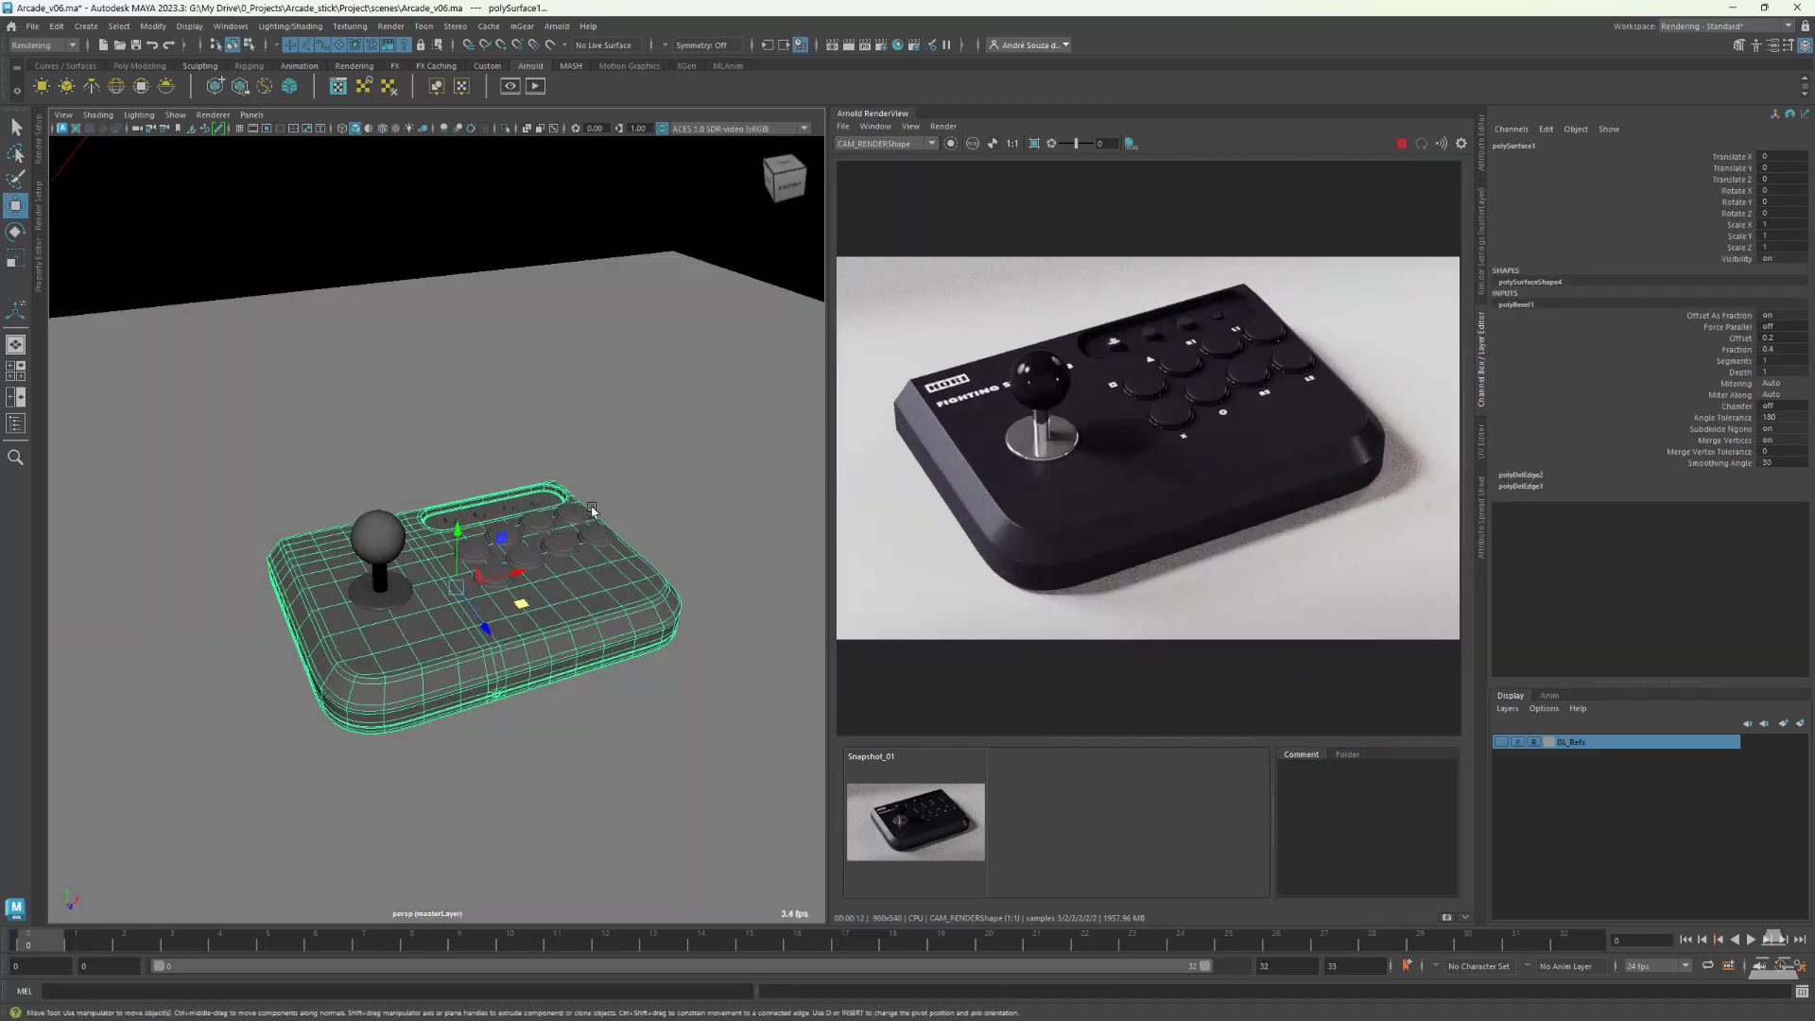
# - Look through the CAM_RENDER camera and examine the beveled body and buttons in the Arnold render
pyautogui.scroll(-2, 1078, 383)
pyautogui.click(251, 115)
pyautogui.moveTo(305, 127)
pyautogui.click(458, 129)
pyautogui.keyDown('alt'); pyautogui.moveTo(459, 425); pyautogui.dragTo(470, 502); pyautogui.keyUp('alt')
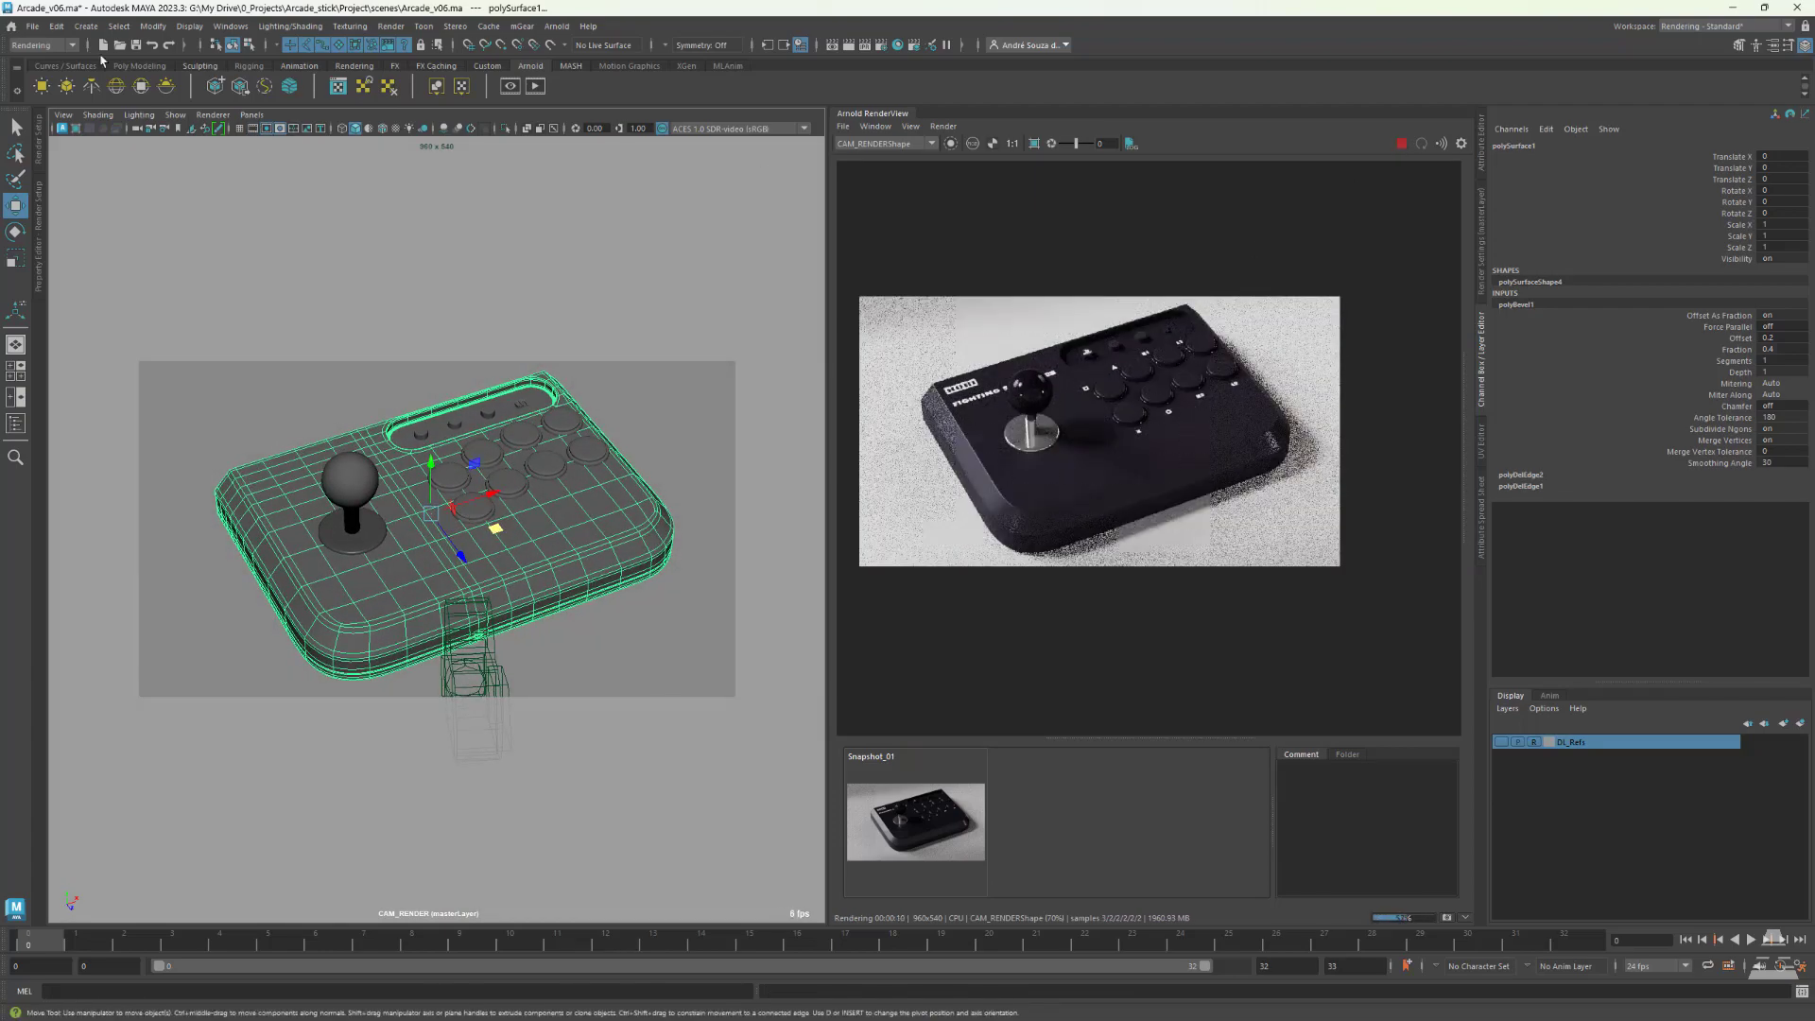
pyautogui.click(377, 225)
pyautogui.scroll(8, 1030, 470)
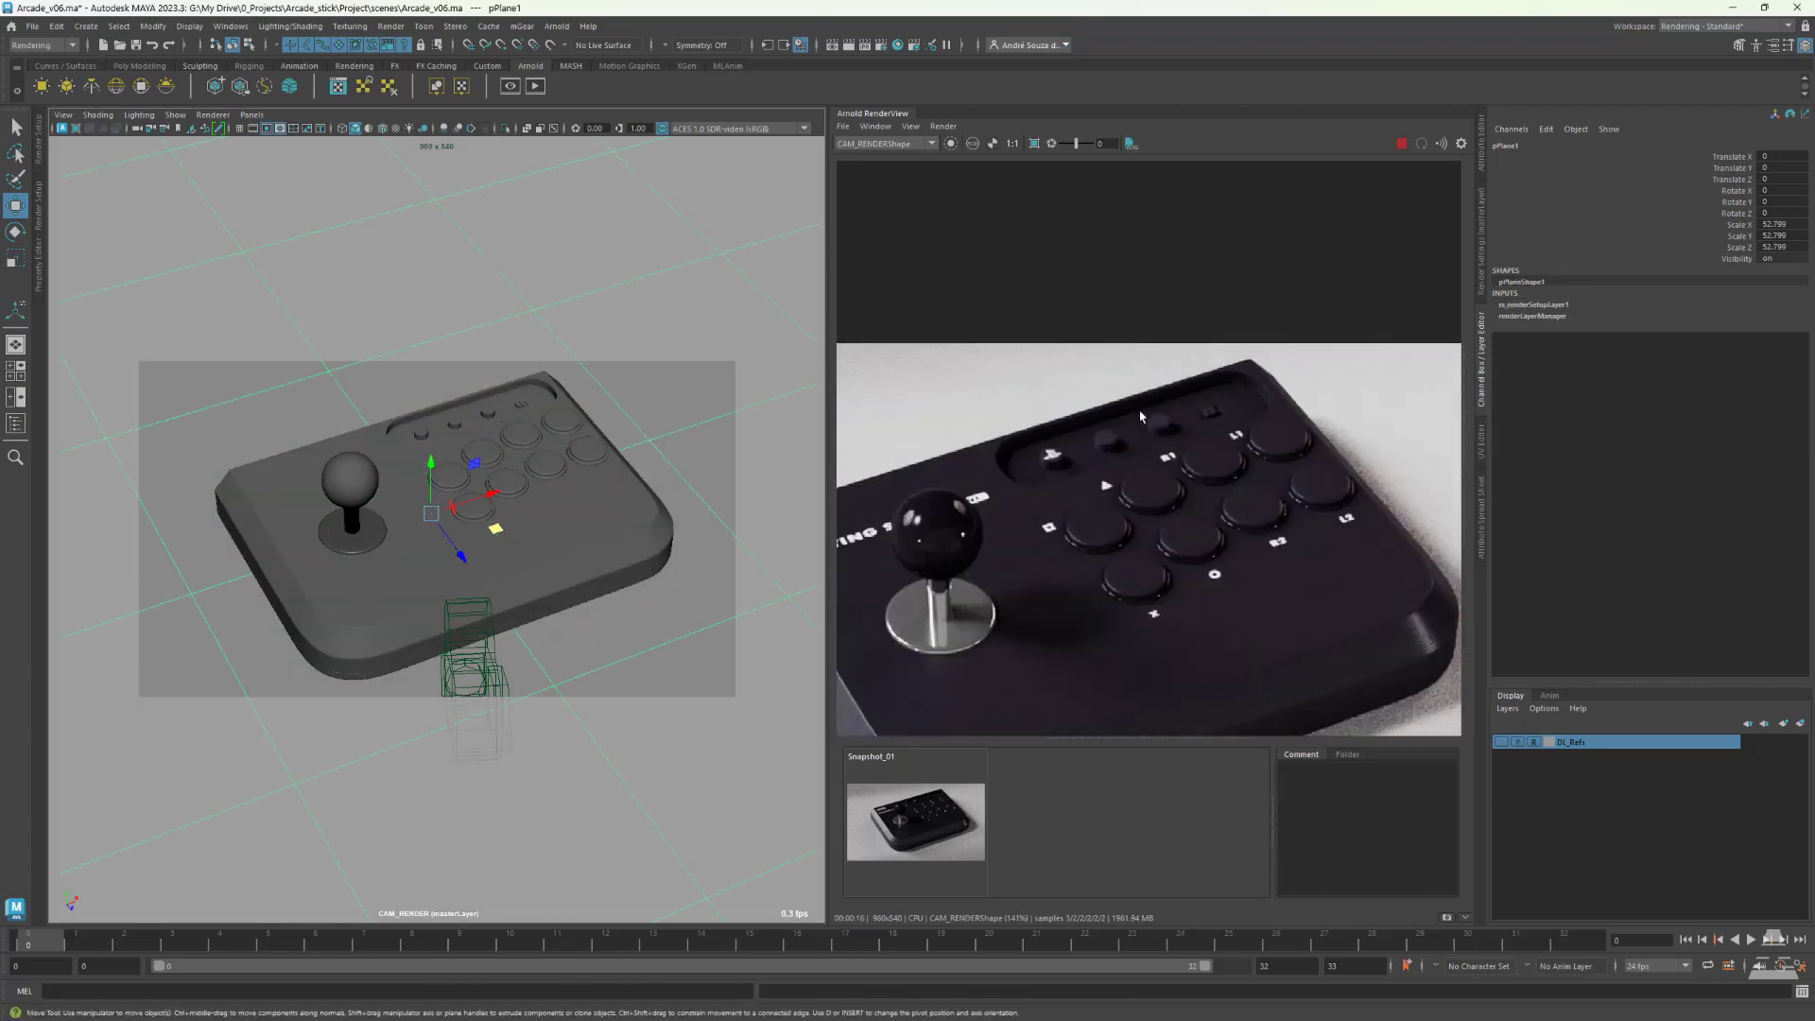
pyautogui.scroll(-6, 1091, 317)
pyautogui.click(1402, 143)
# - Return to the perspective view, select the stick's body and show the attributes of its color texture file
pyautogui.click(251, 114)
pyautogui.moveTo(304, 127)
pyautogui.click(454, 141)
pyautogui.scroll(6, 435, 581)
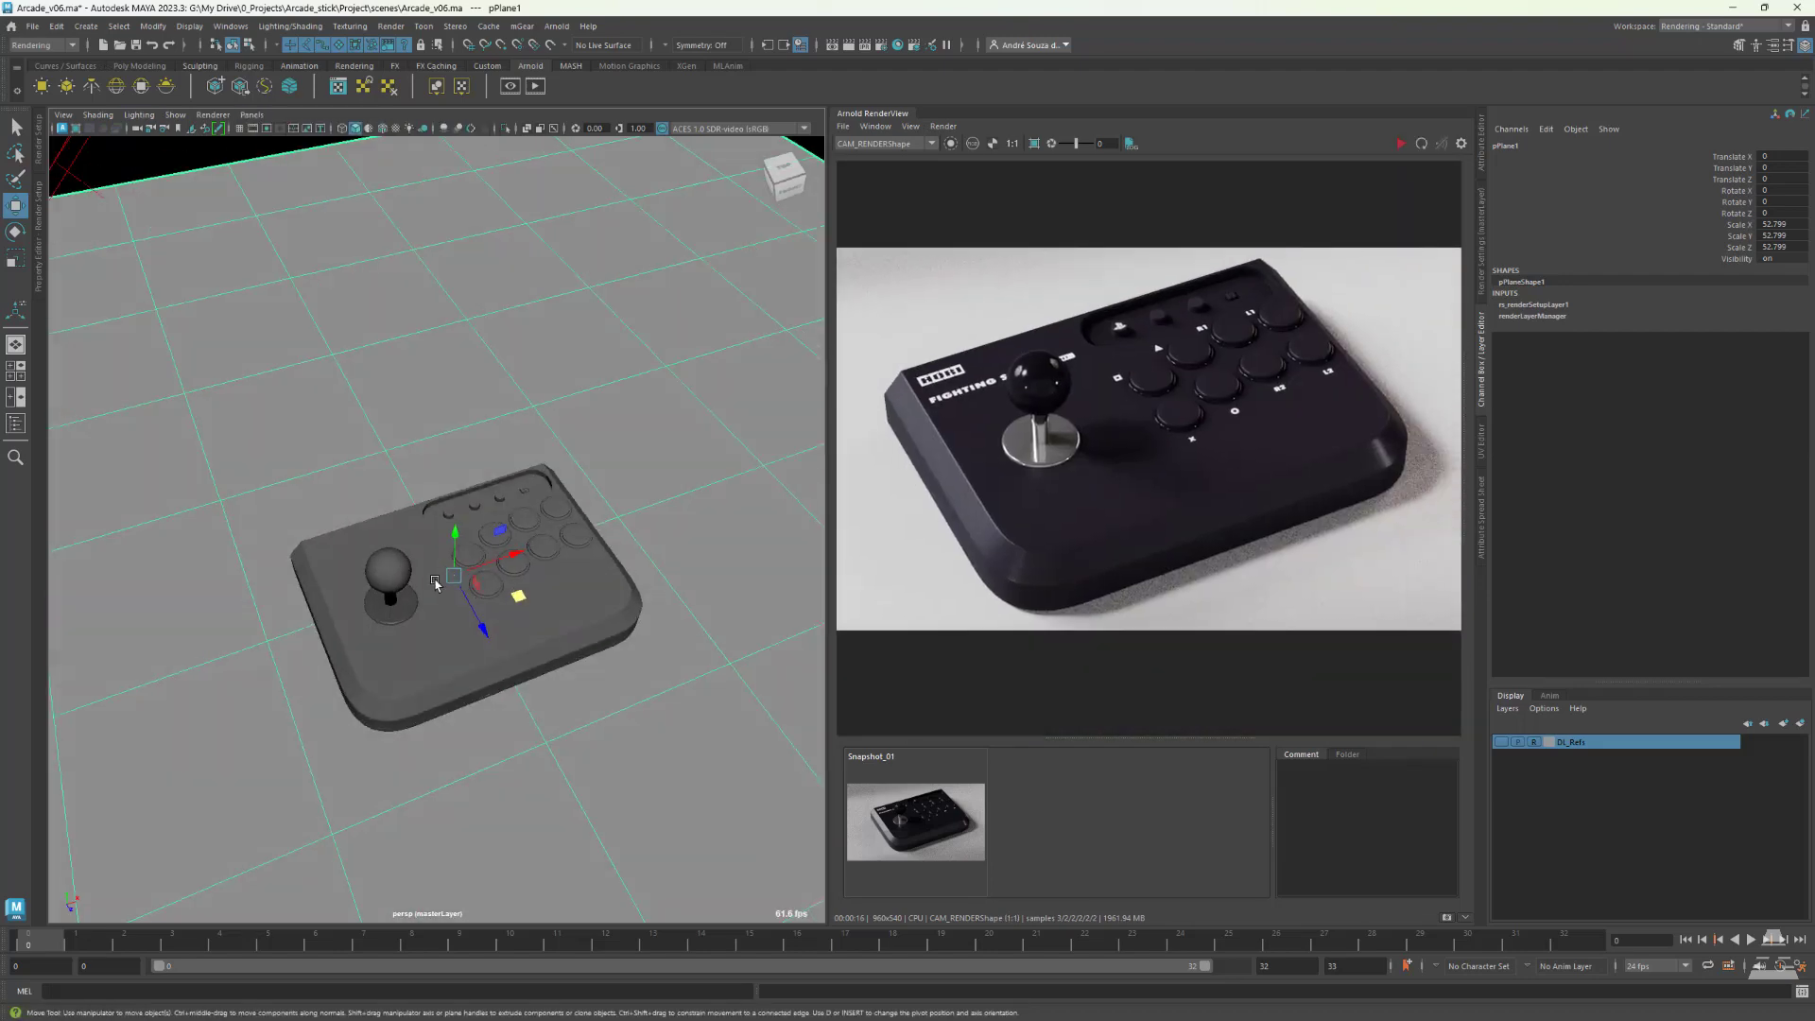
pyautogui.click(516, 678)
pyautogui.scroll(5, 452, 367)
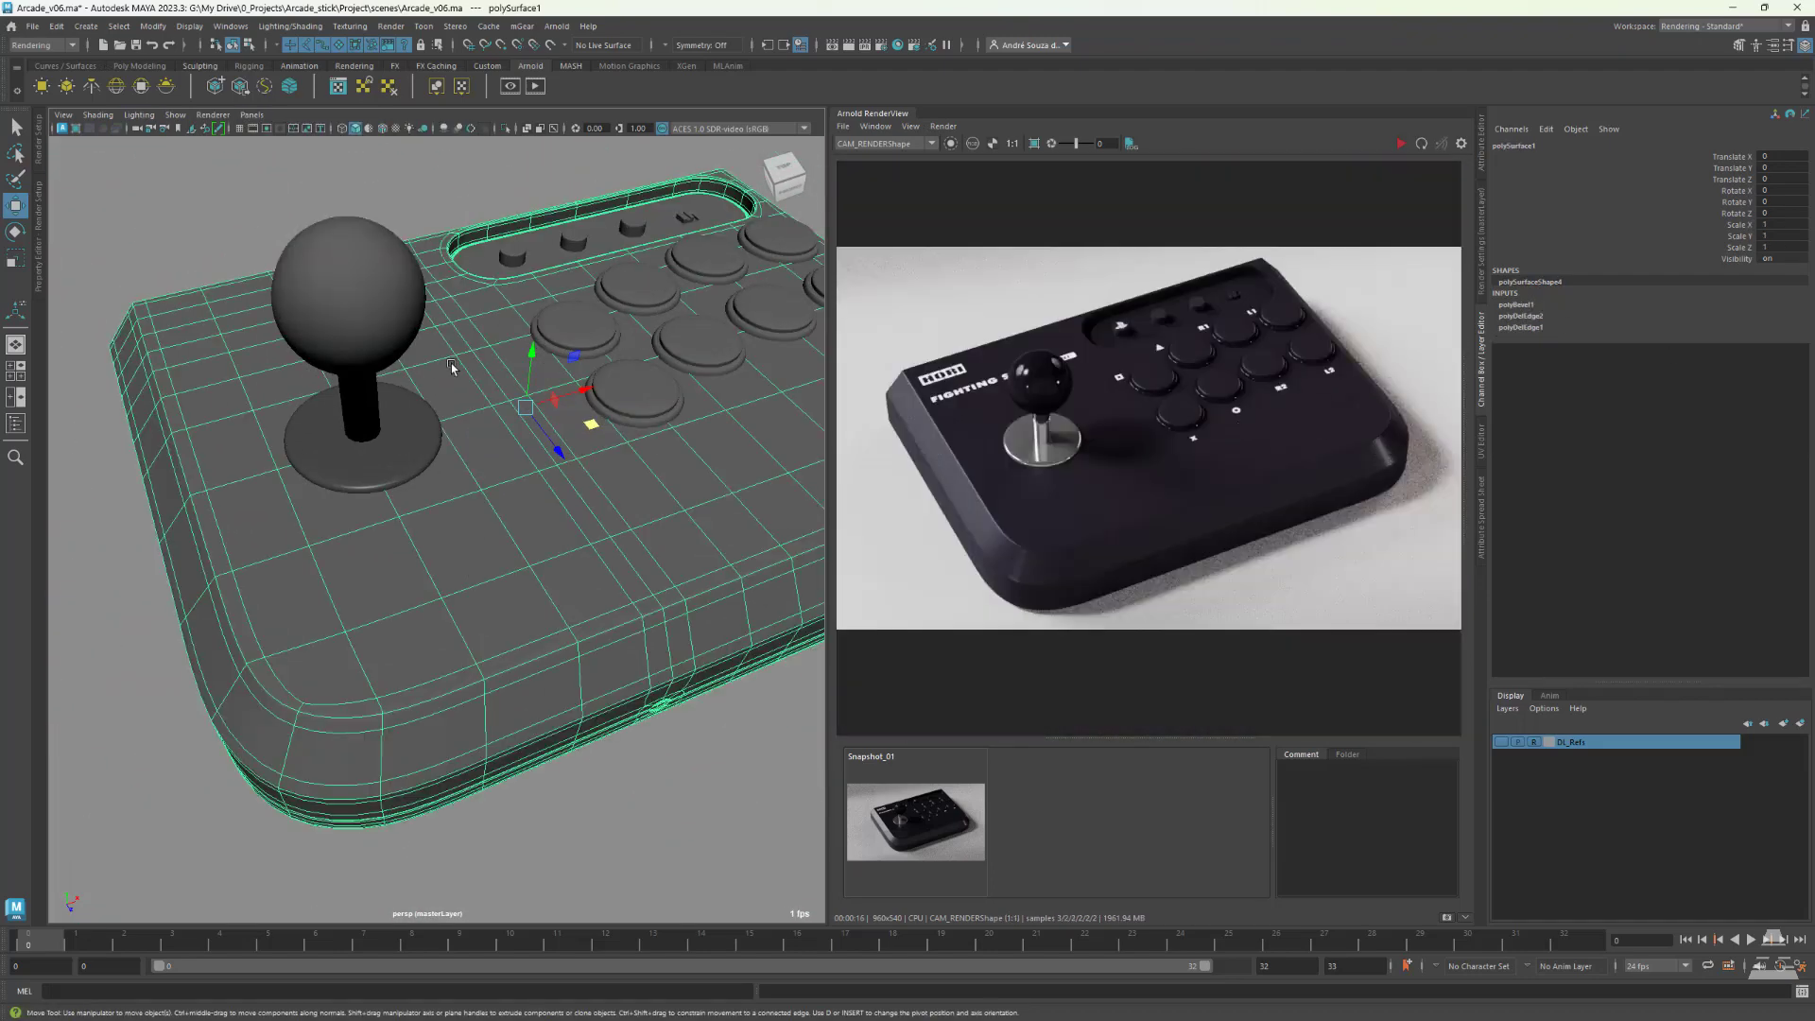
pyautogui.click(1482, 139)
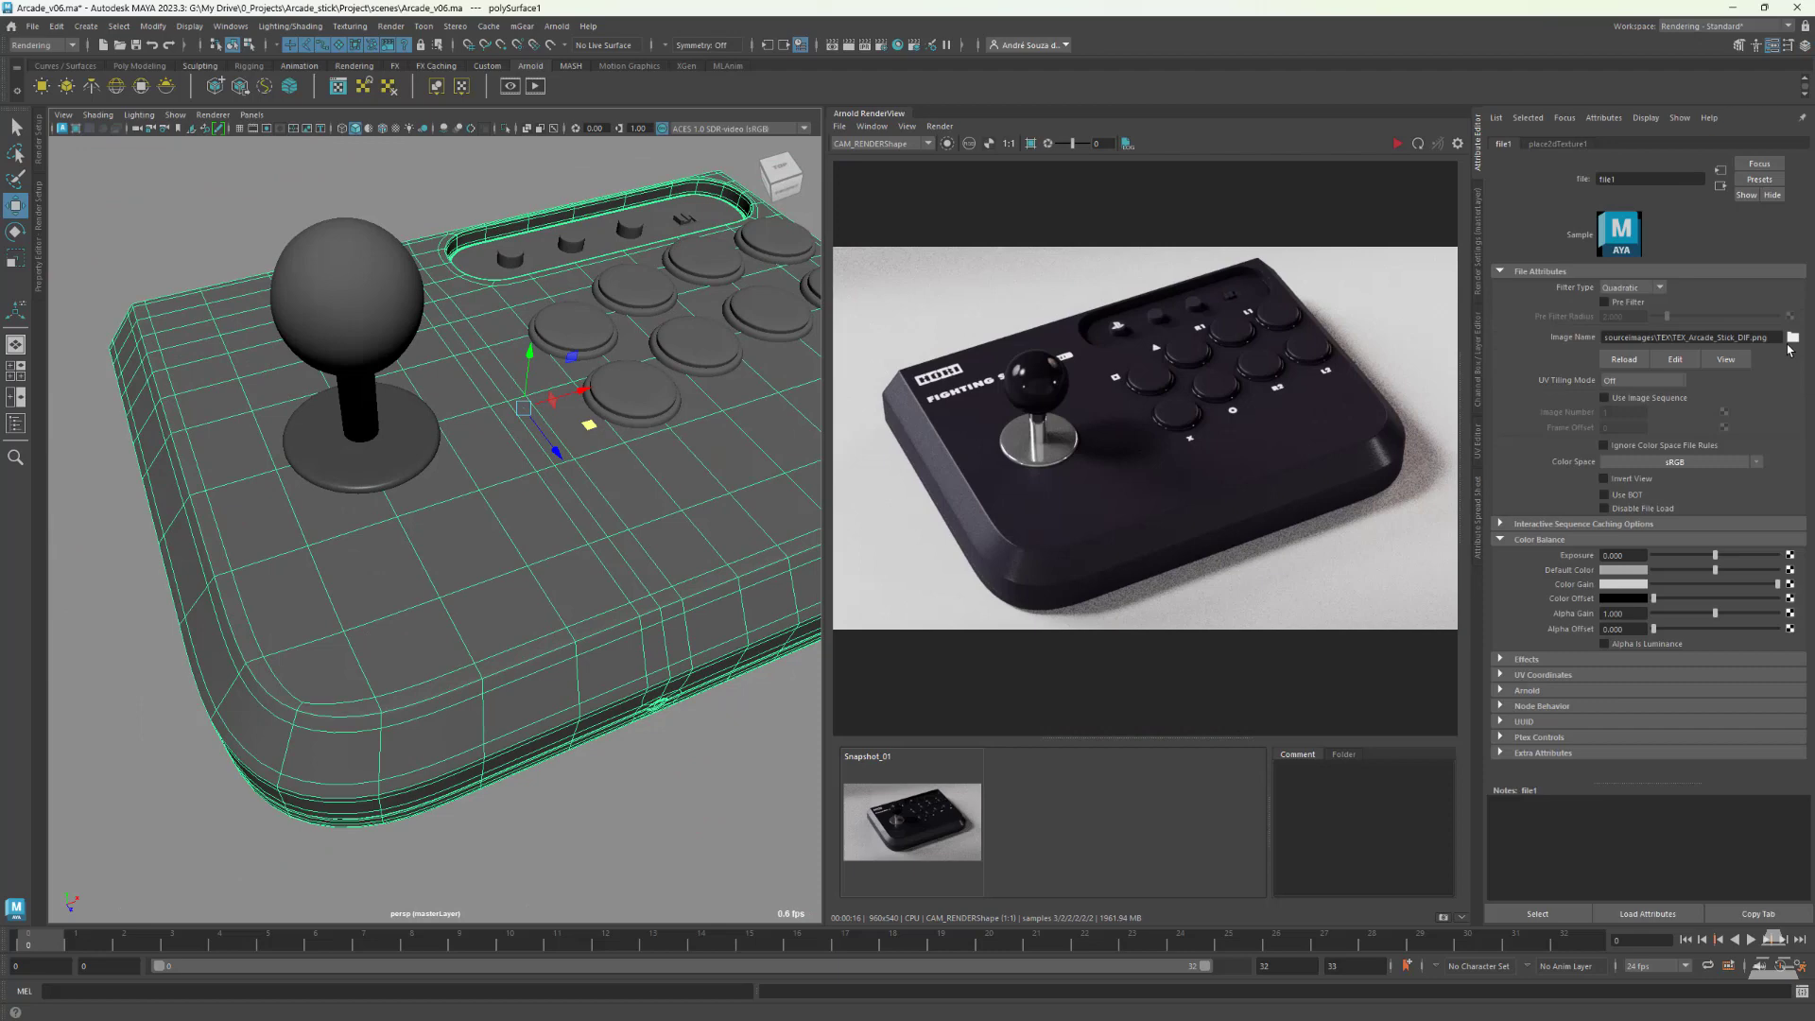
# - Restart the render and lower the exposure of the Arcade_Stick_DIF texture slightly below zero
pyautogui.click(1397, 144)
pyautogui.scroll(4, 1108, 306)
pyautogui.click(510, 253)
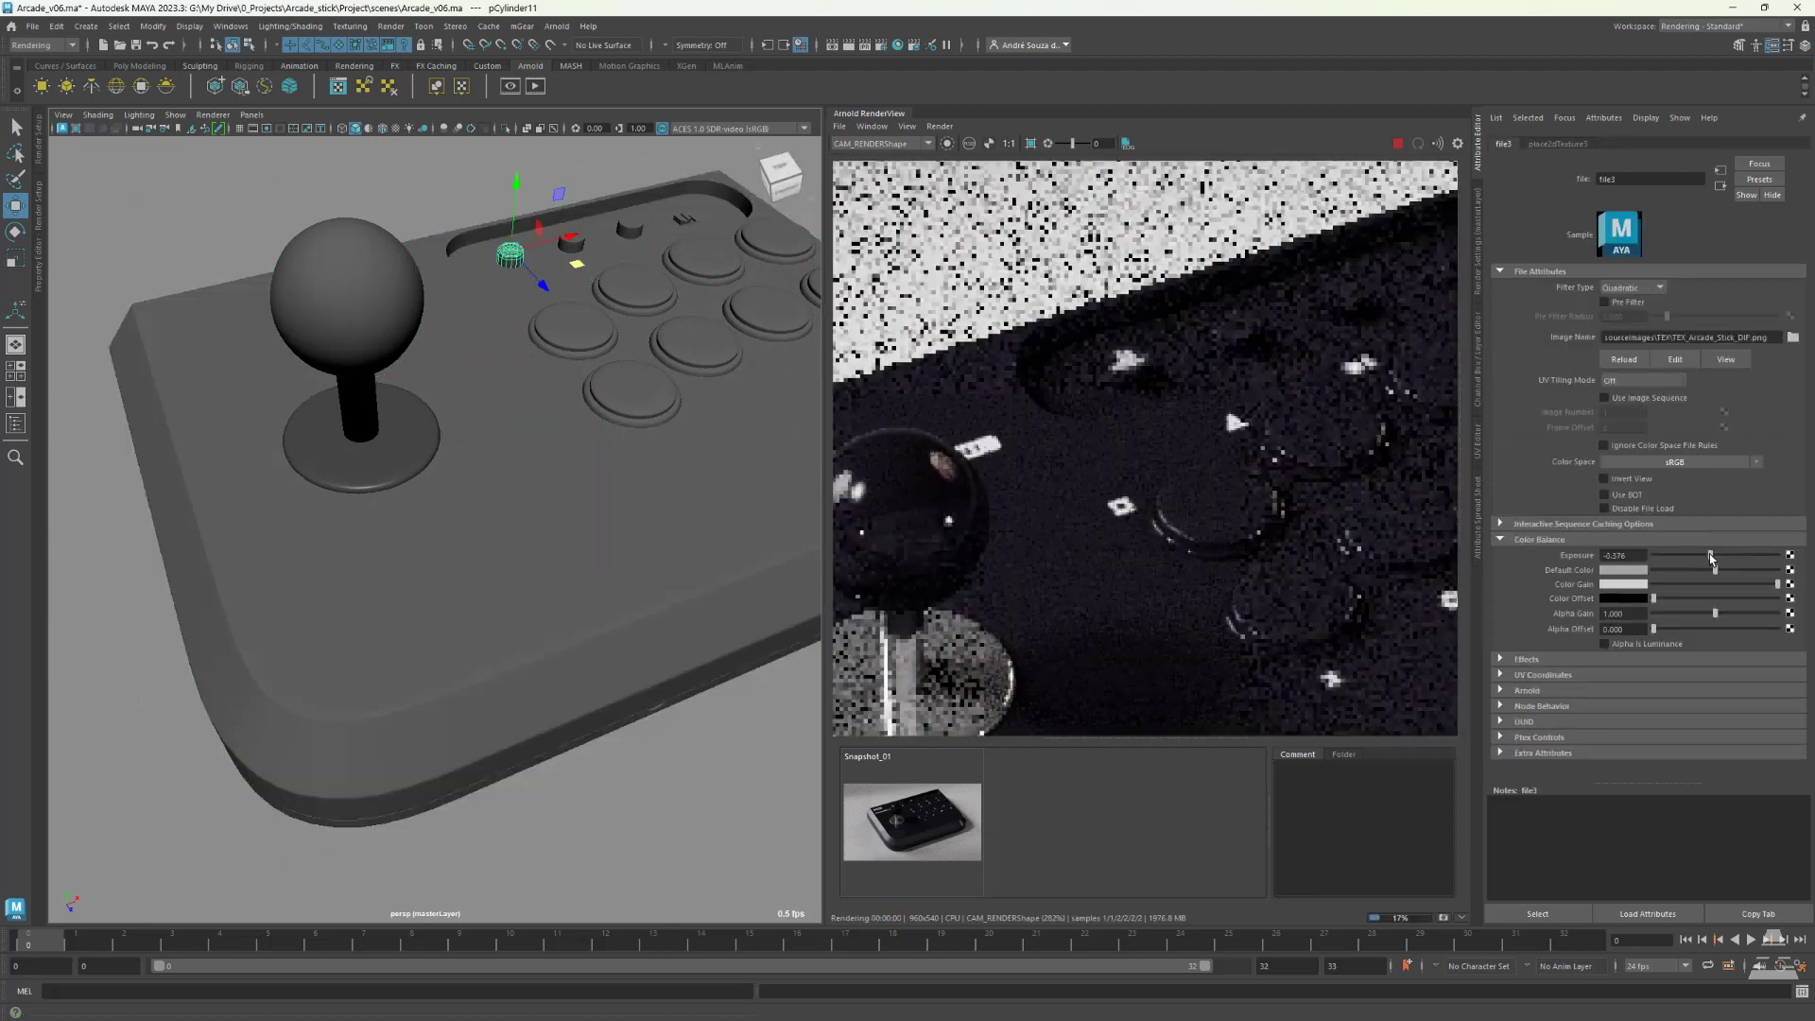
pyautogui.moveTo(1711, 558); pyautogui.dragTo(1706, 556)
pyautogui.scroll(-2, 1174, 398)
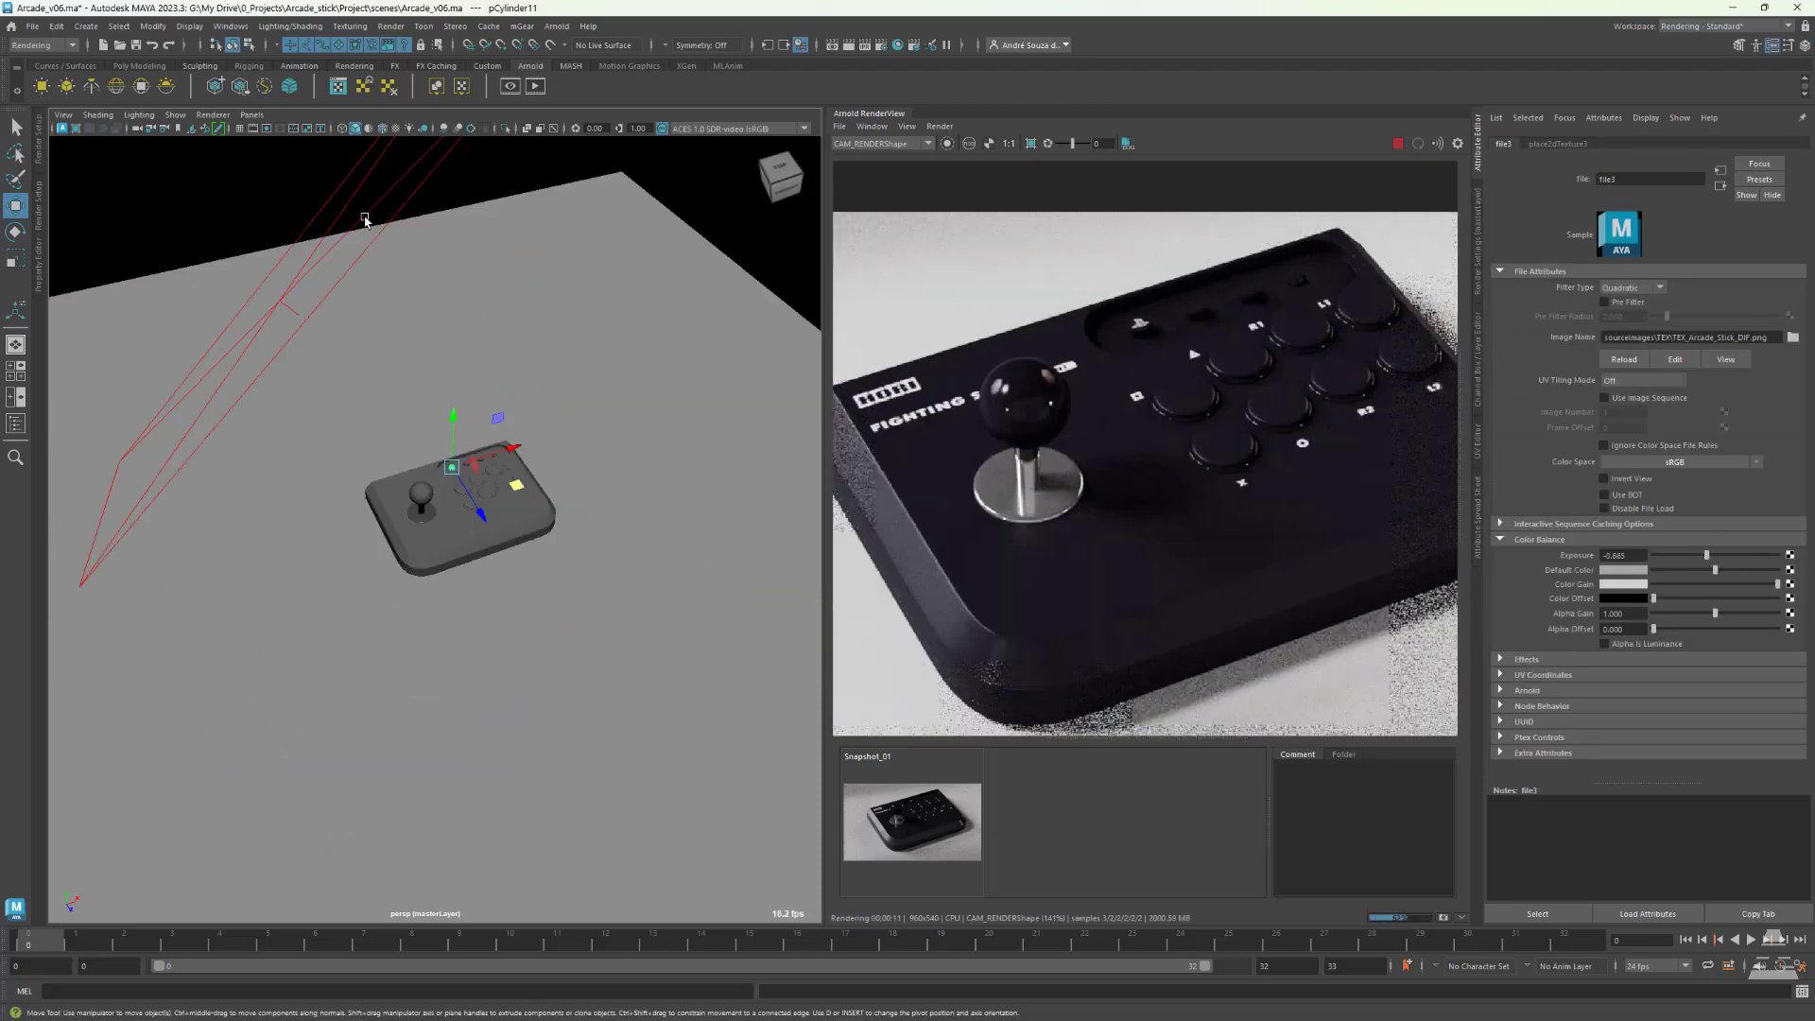
pyautogui.click(1616, 323)
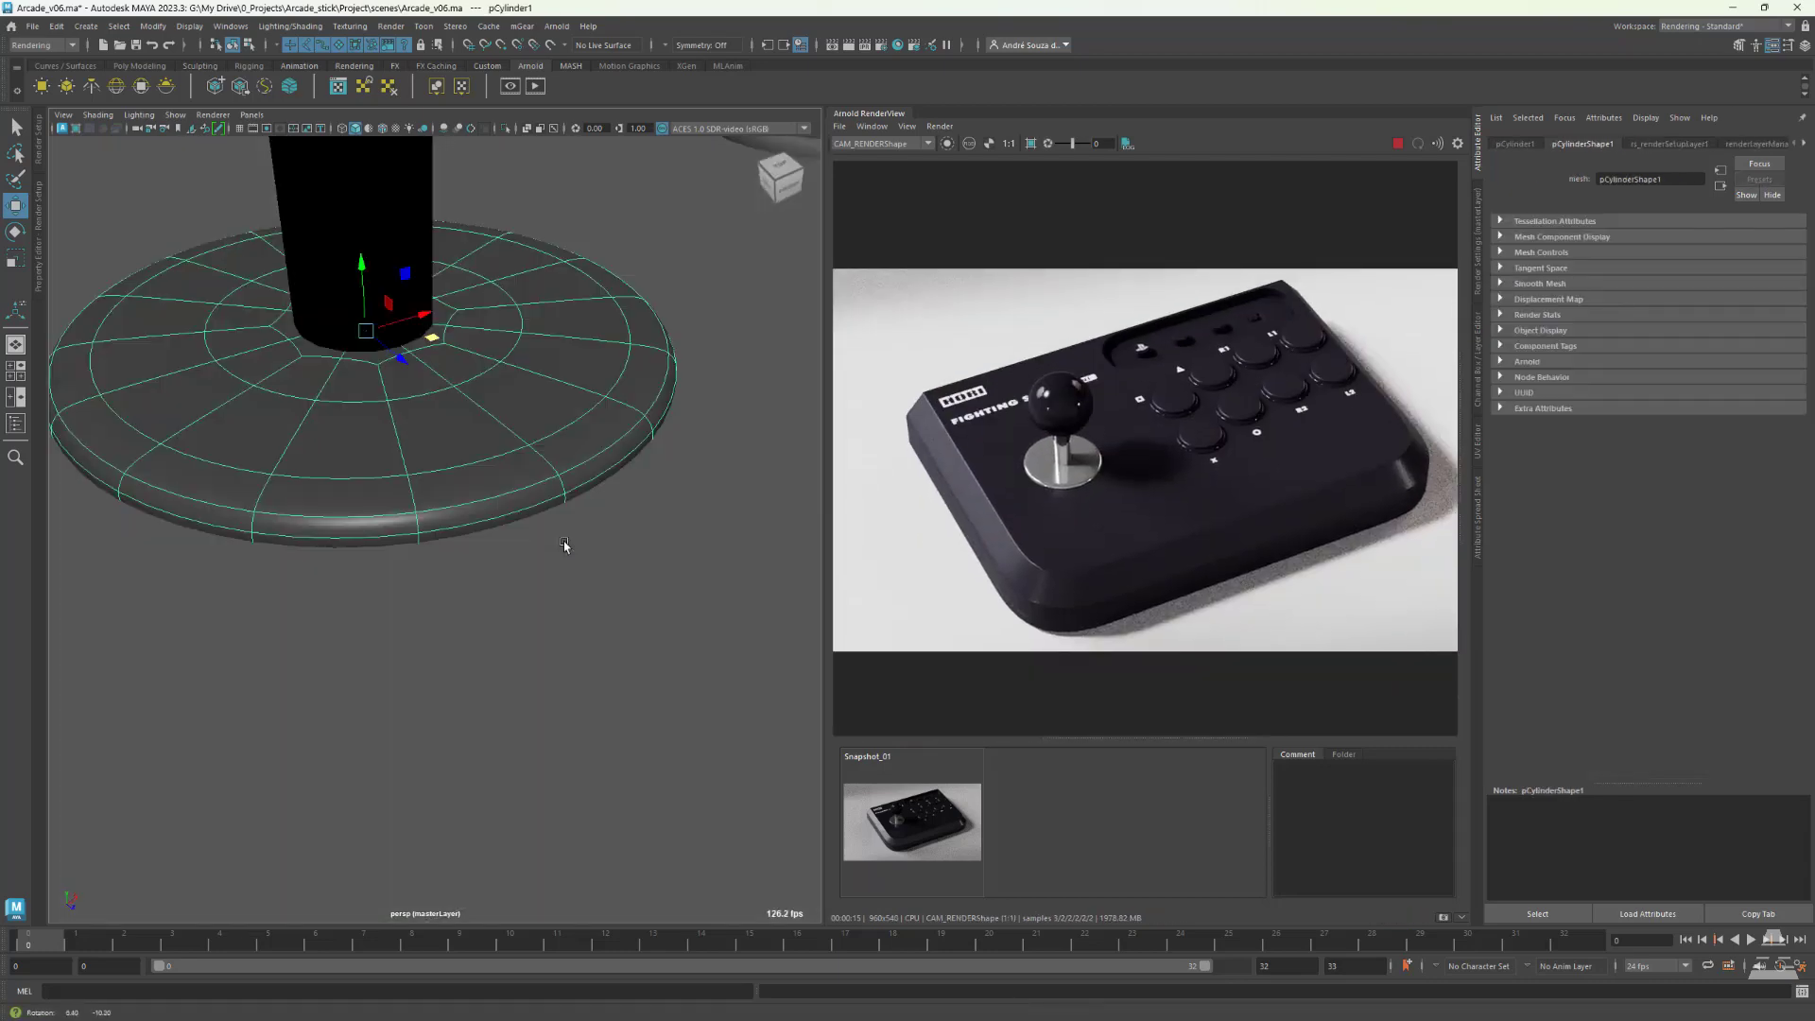
# - Save the scene and assign a new aiStandardSurface material to the joystick's base disc, with specular weight 0.2 and roughness about 0.2
pyautogui.moveTo(444, 402); pyautogui.dragTo(487, 809, button='right')
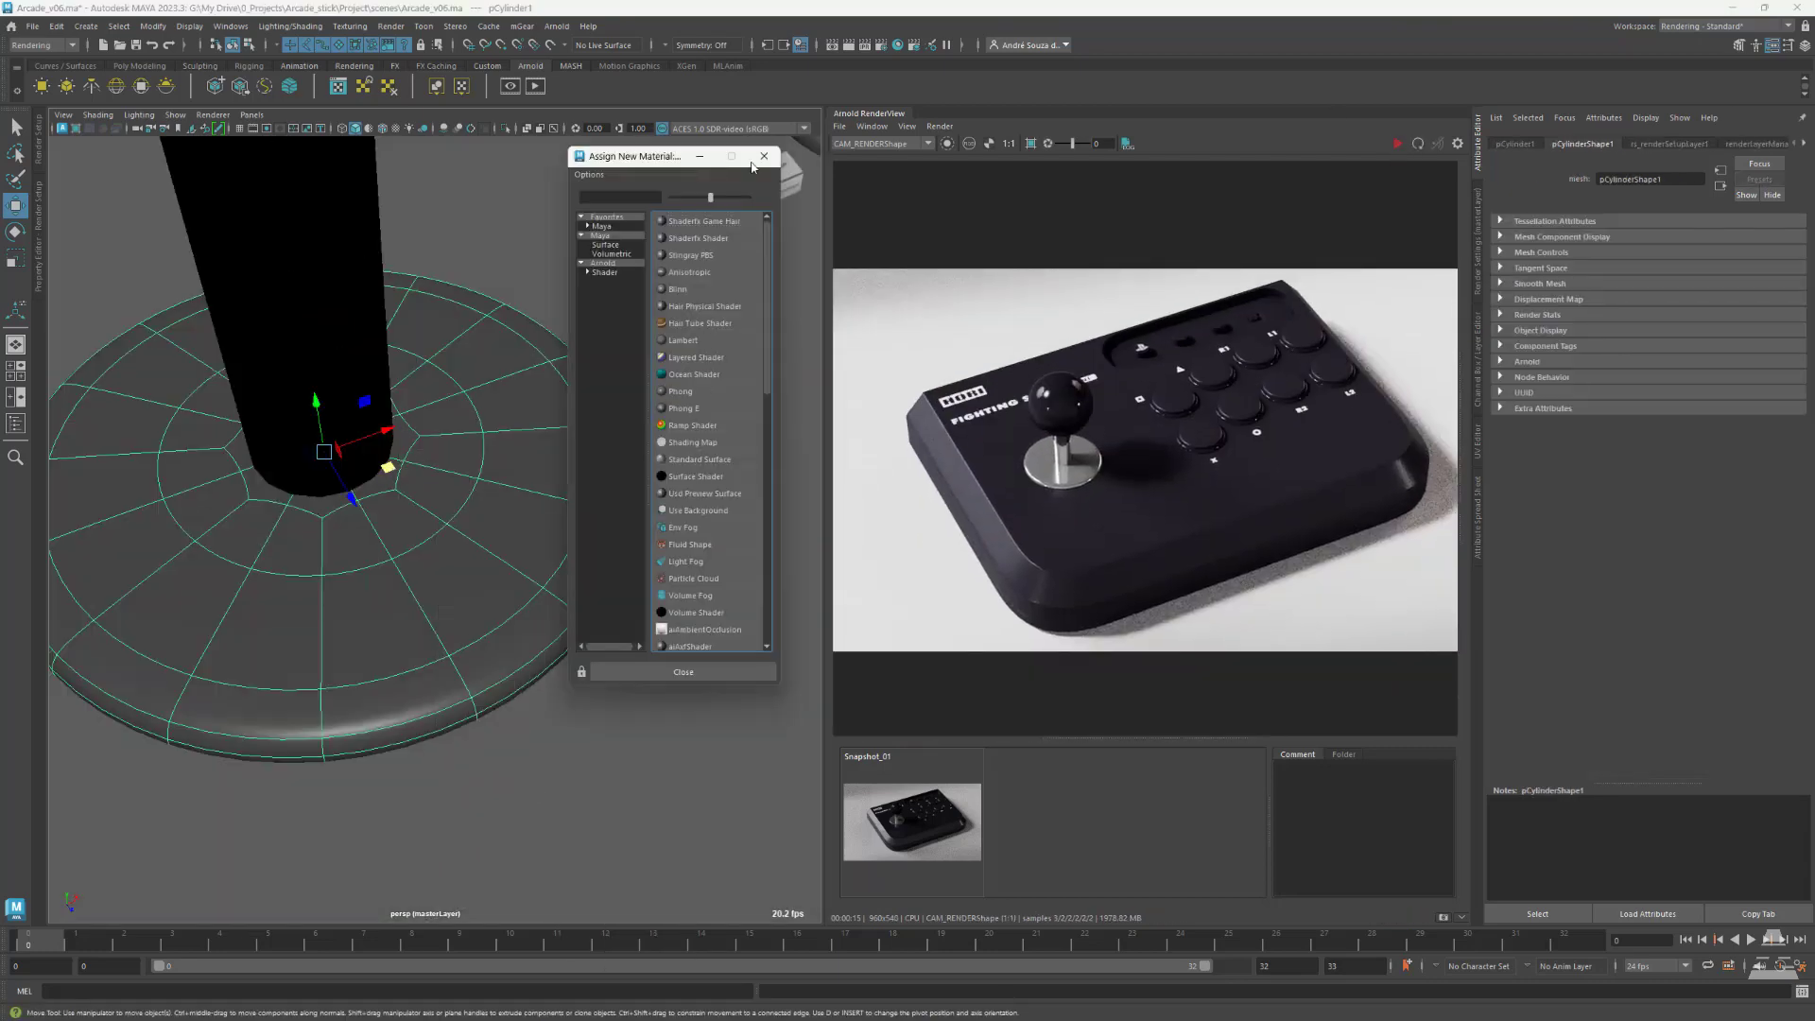
pyautogui.click(32, 26)
pyautogui.click(57, 86)
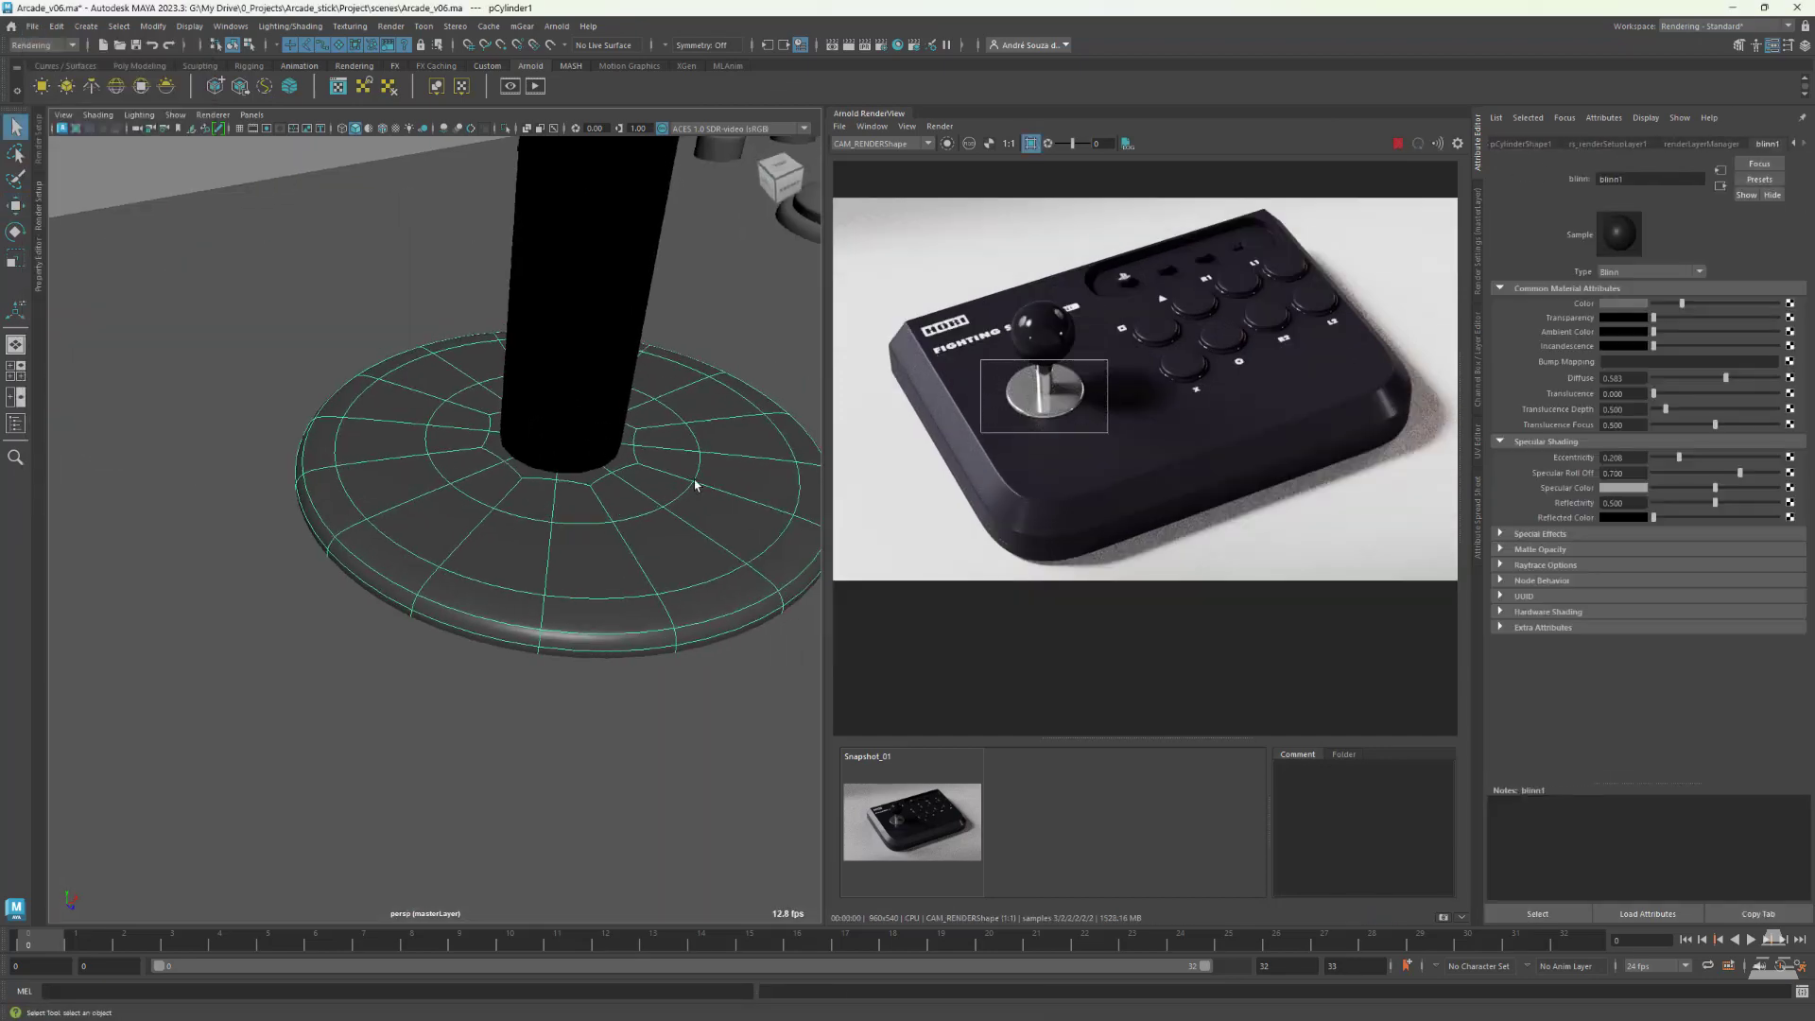
pyautogui.moveTo(701, 478); pyautogui.dragTo(704, 605, button='right')
pyautogui.click(701, 457)
pyautogui.click(1663, 325)
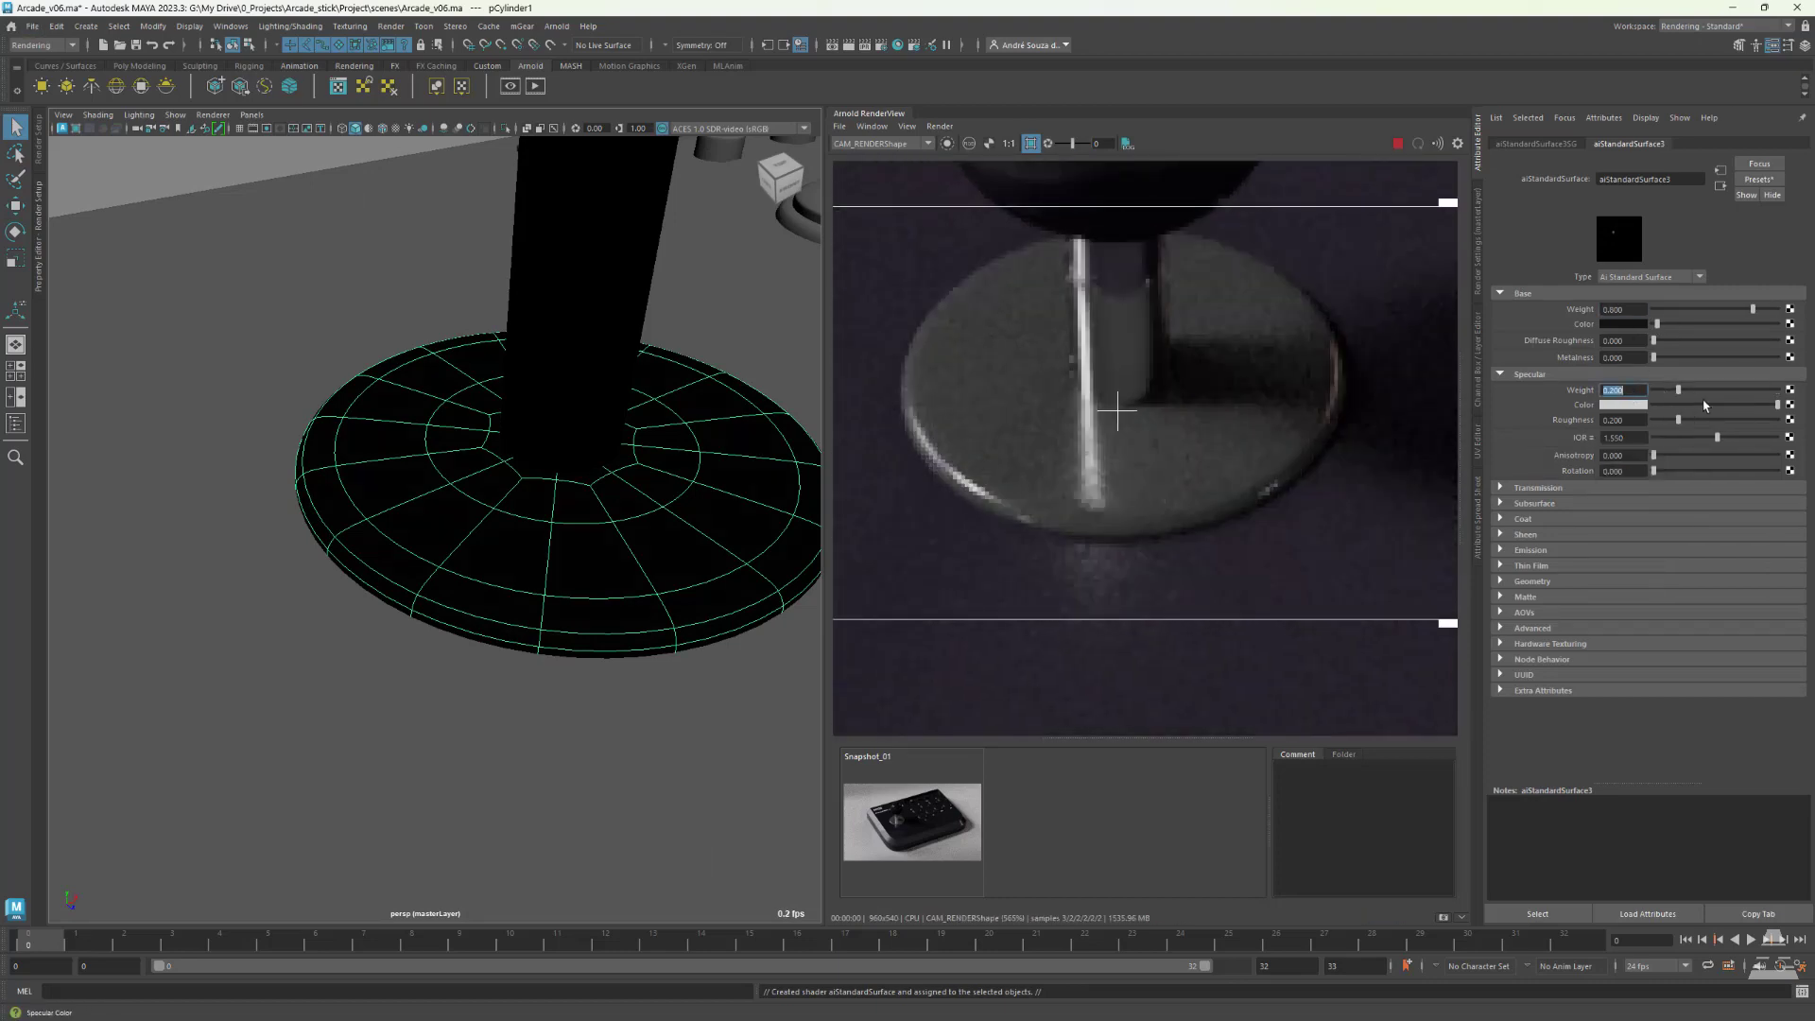
pyautogui.moveTo(1706, 420); pyautogui.dragTo(1681, 419)
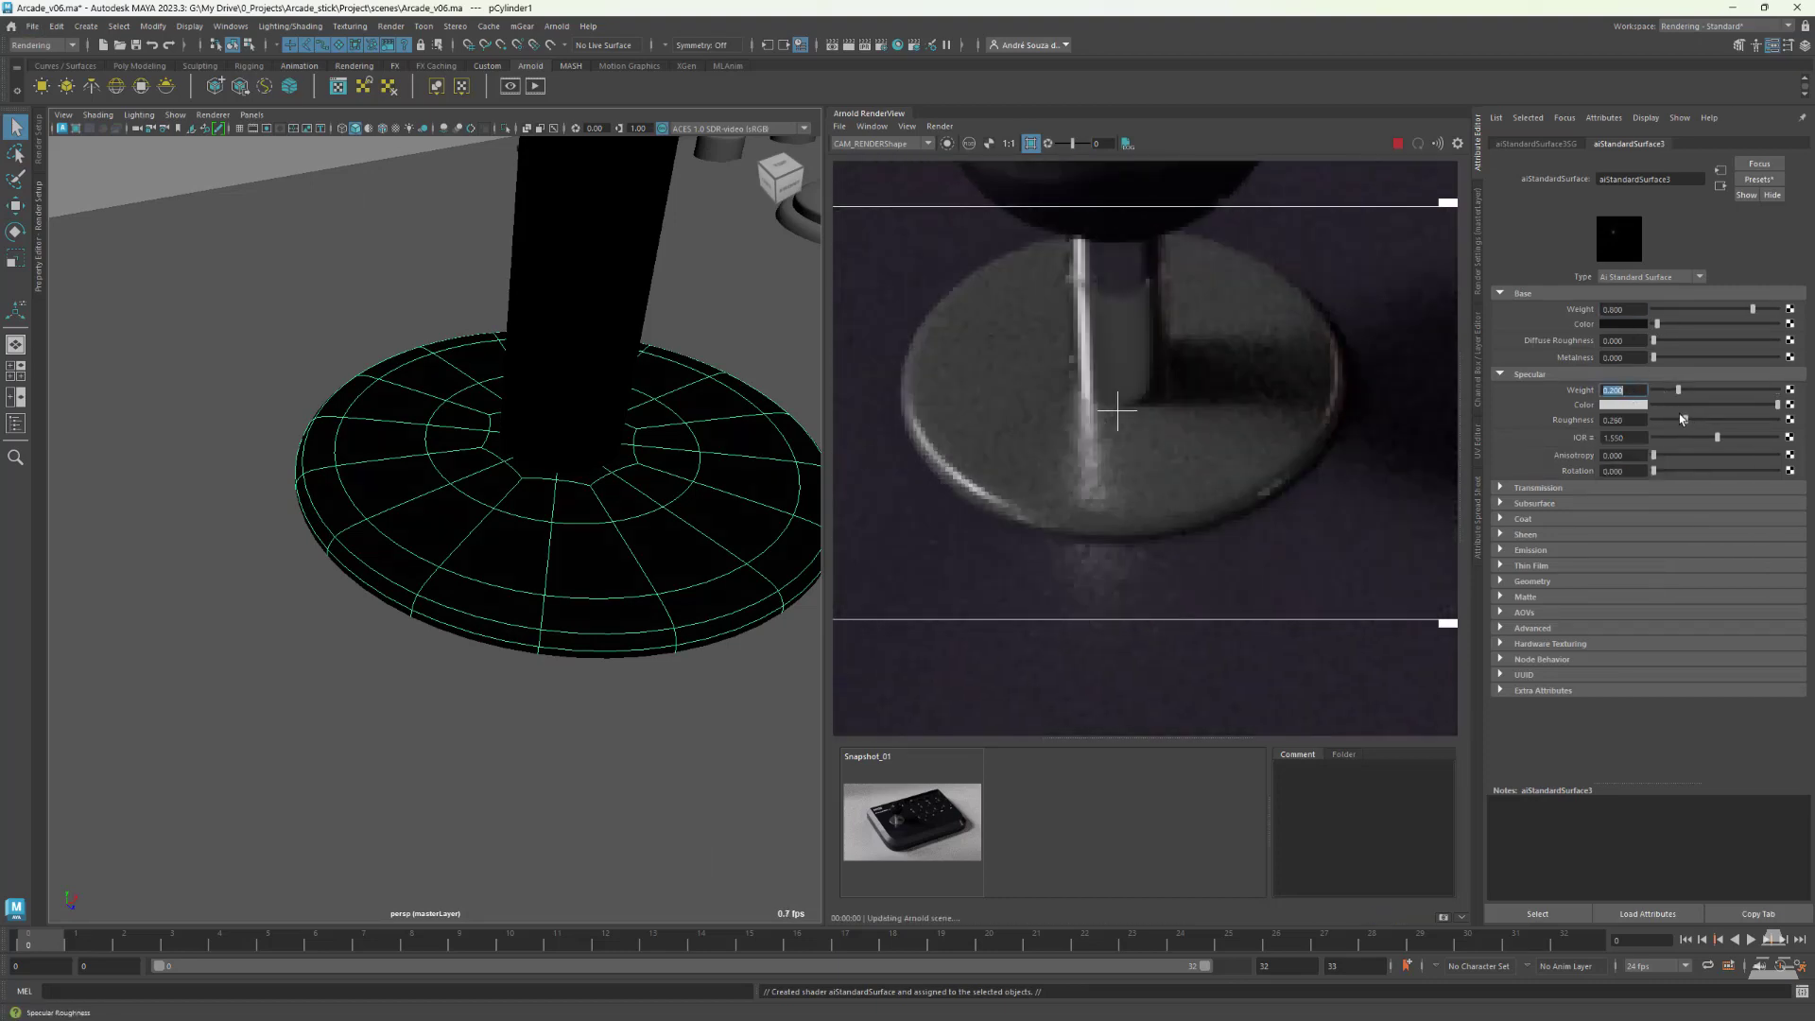
# - Set the disc material's base color value to 0.01 and rename the material MAT_Arcade_Stick
pyautogui.click(1631, 325)
pyautogui.doubleClick(714, 654)
pyautogui.write('0.01')
pyautogui.press('Return')
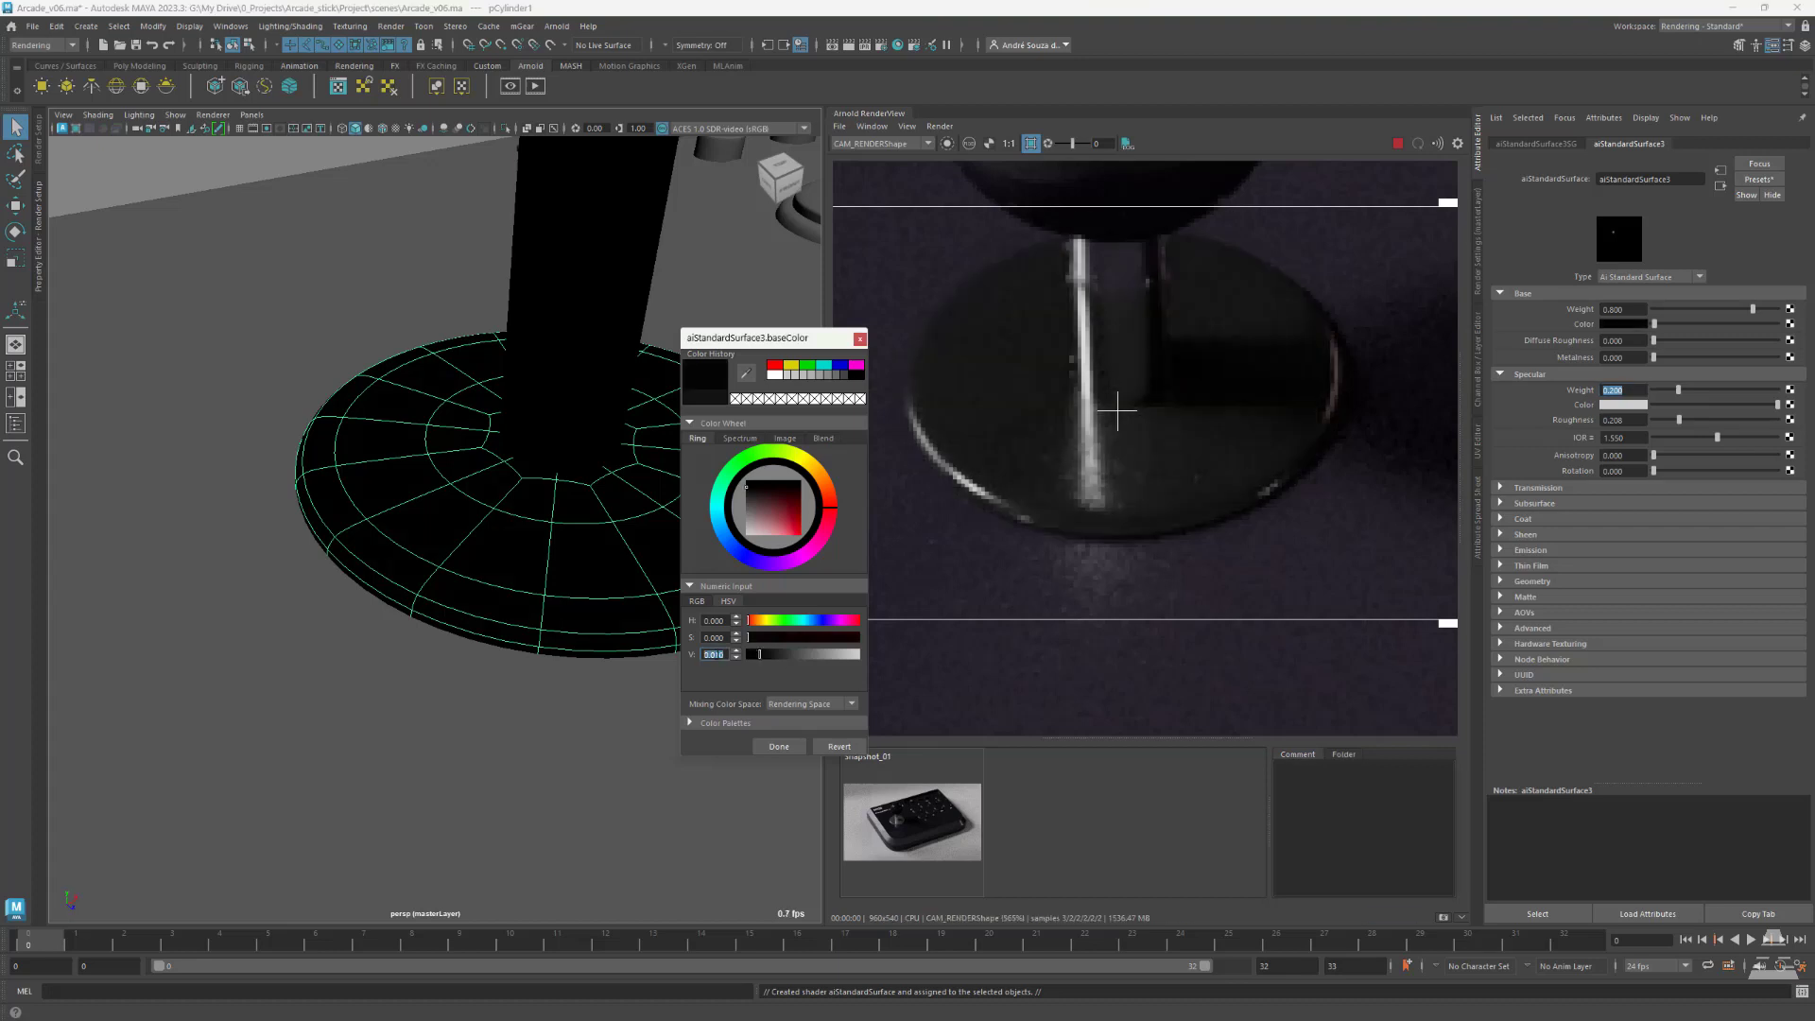
pyautogui.click(773, 744)
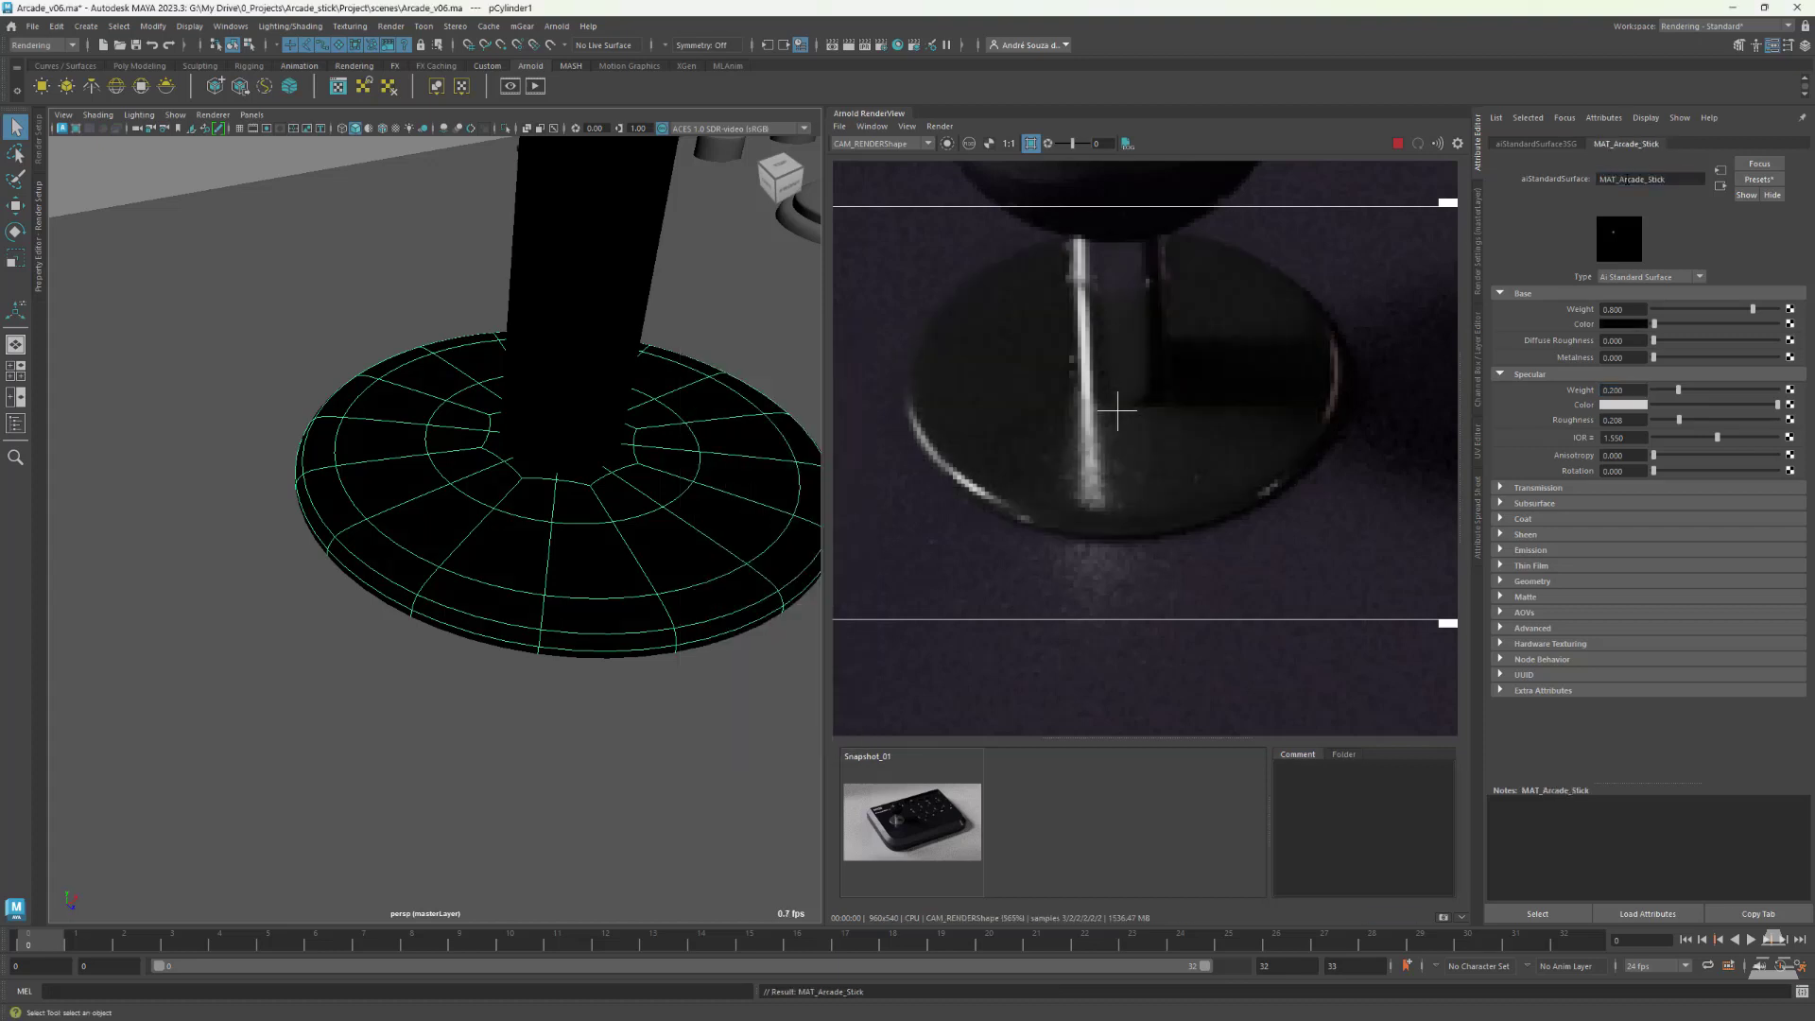
# - Set MAT_Arcade_Stick's diffuse roughness to 0.5 and its specular roughness to 0.35, and stop the render
pyautogui.click(1278, 409)
pyautogui.click(1249, 443)
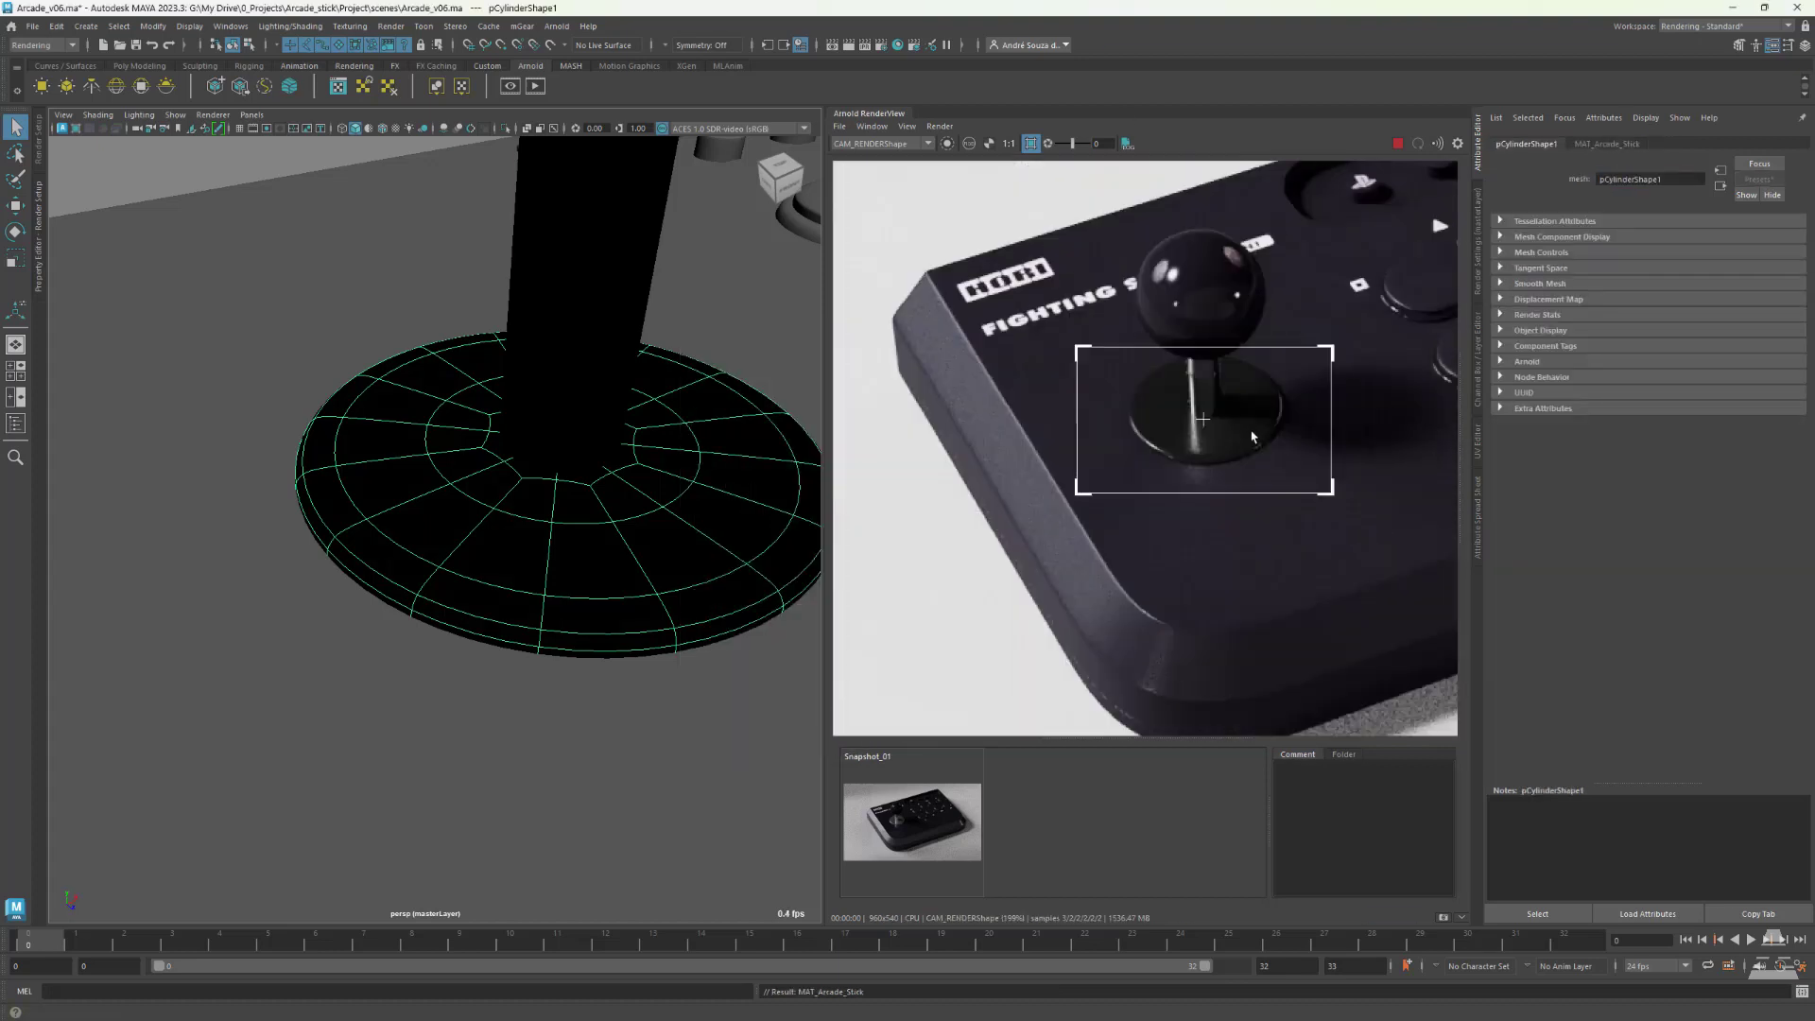
pyautogui.moveTo(1777, 340); pyautogui.dragTo(1695, 342)
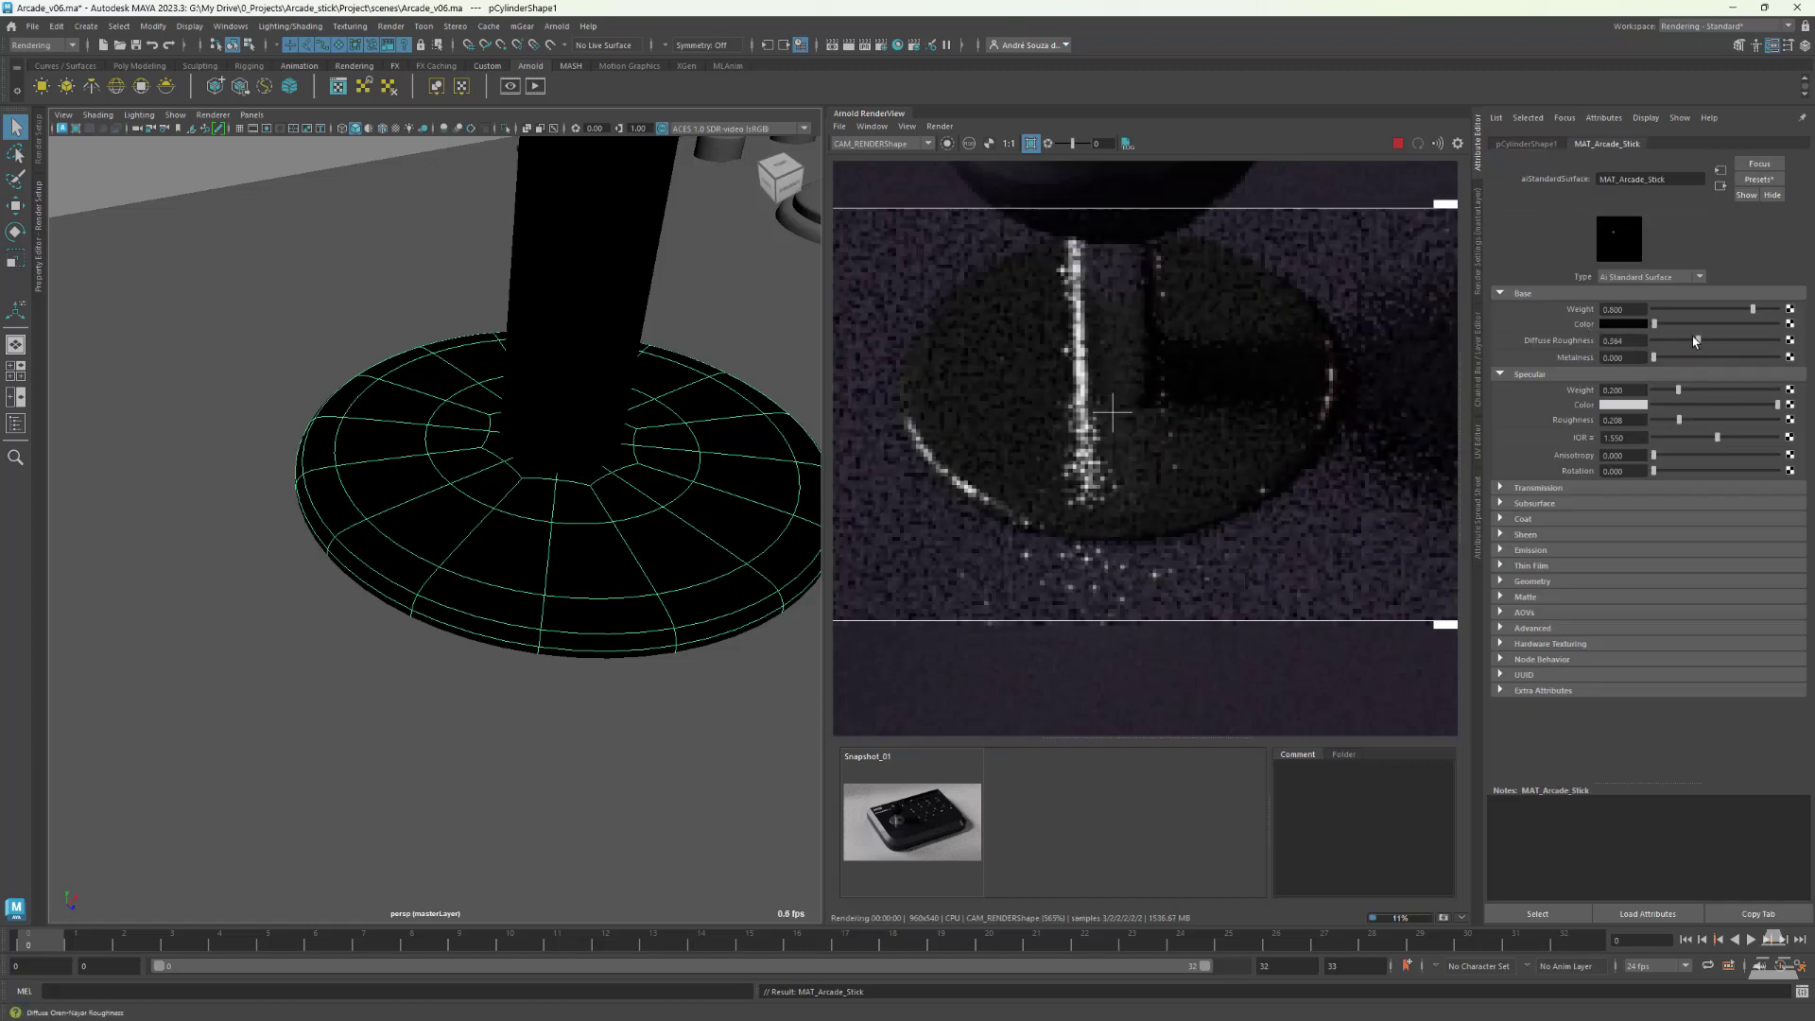
pyautogui.press('Return')
pyautogui.moveTo(1681, 420); pyautogui.dragTo(1702, 422)
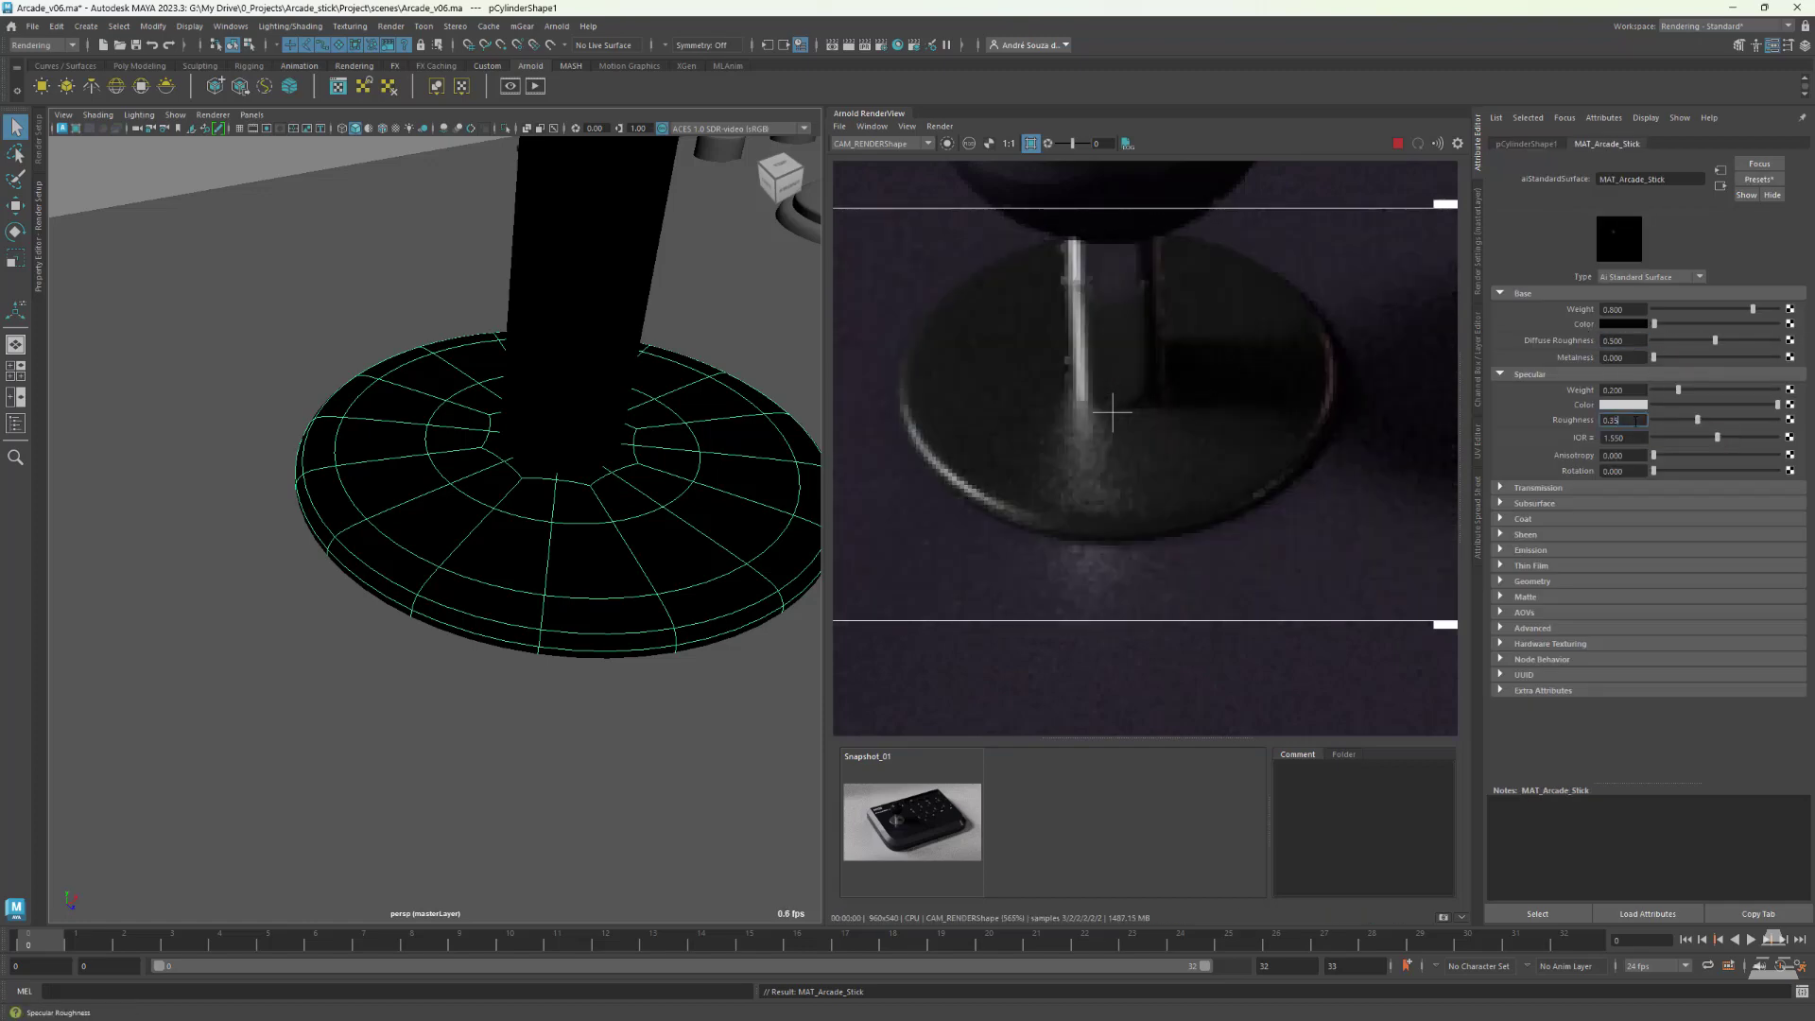
pyautogui.click(1398, 143)
# - Open the Hypershade, graph the input network of MAT_Arcade_Stick and enlarge the node workspace
pyautogui.click(897, 45)
pyautogui.click(408, 431)
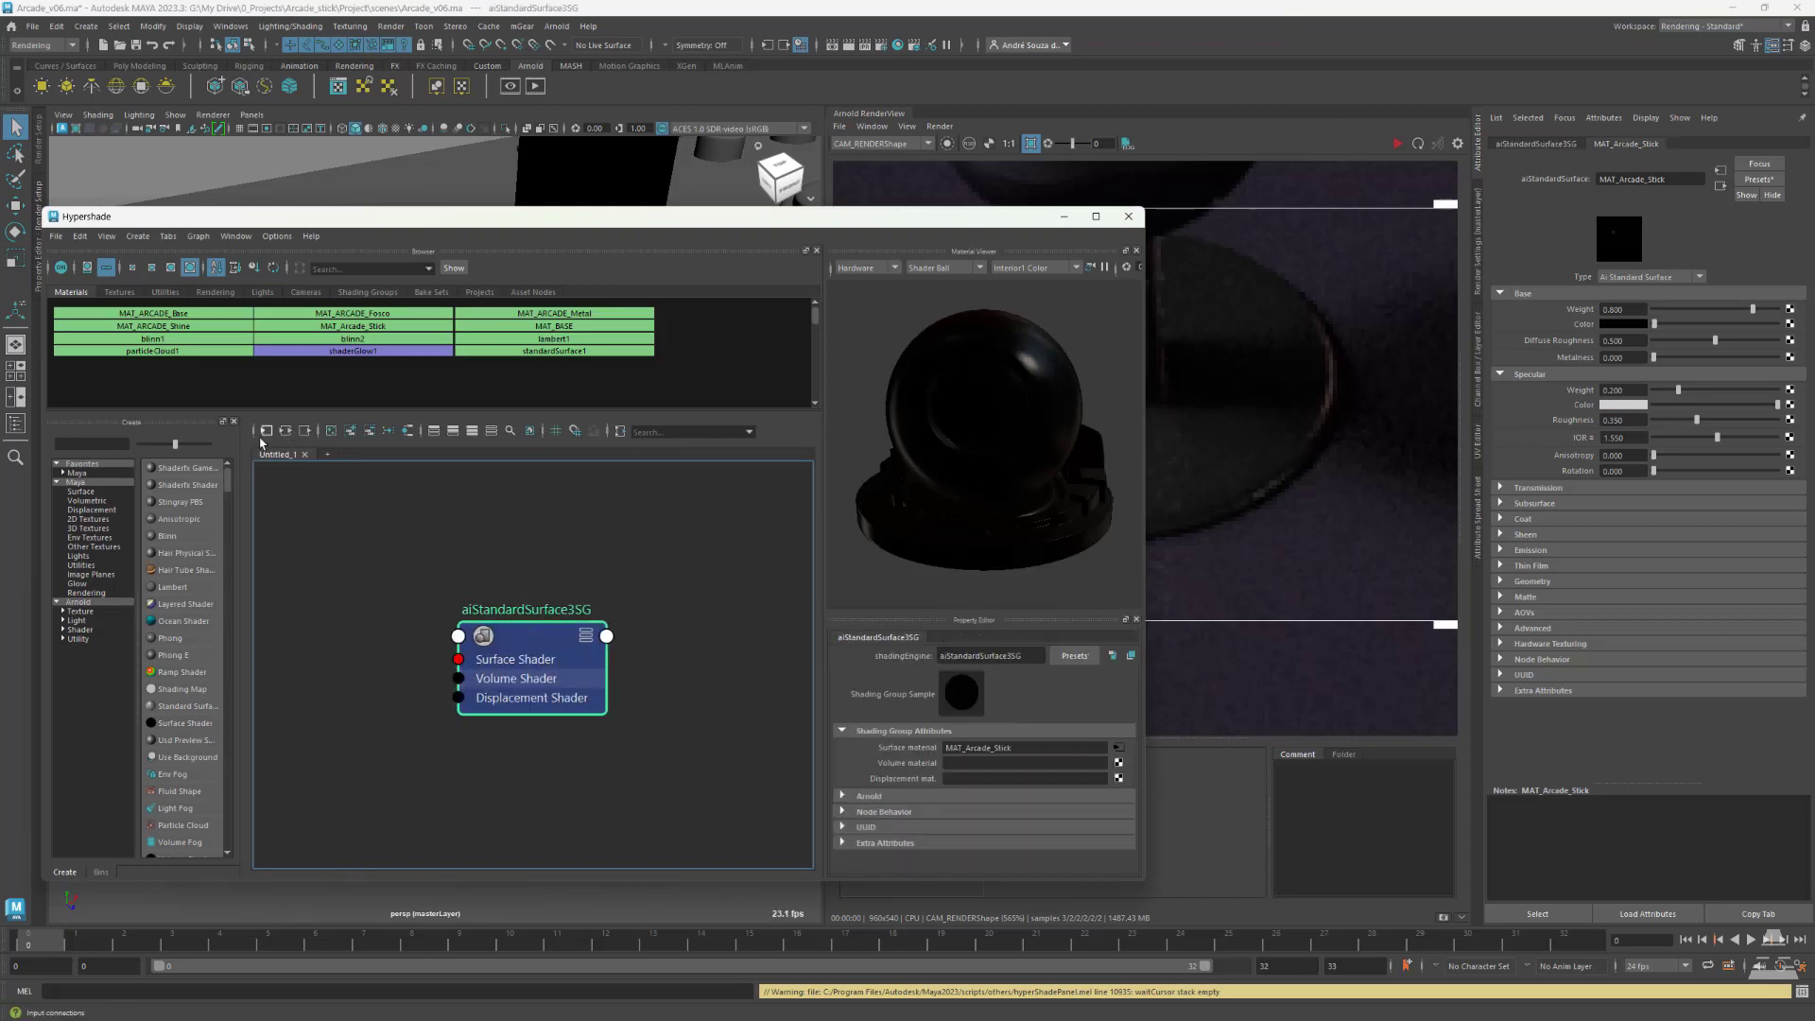
pyautogui.click(266, 431)
pyautogui.click(449, 511)
pyautogui.scroll(-2, 535, 604)
pyautogui.keyDown('alt'); pyautogui.moveTo(378, 614); pyautogui.dragTo(535, 604, button='middle'); pyautogui.keyUp('alt')
pyautogui.moveTo(1148, 652); pyautogui.dragTo(1538, 657)
pyautogui.scroll(3, 656, 733)
pyautogui.keyDown('alt'); pyautogui.moveTo(656, 733); pyautogui.dragTo(774, 705, button='middle'); pyautogui.keyUp('alt')
# - Add an aiBump2d node and connect its output to the material's Normal Camera
pyautogui.press('Tab')
pyautogui.write('aibump')
pyautogui.press('Return')
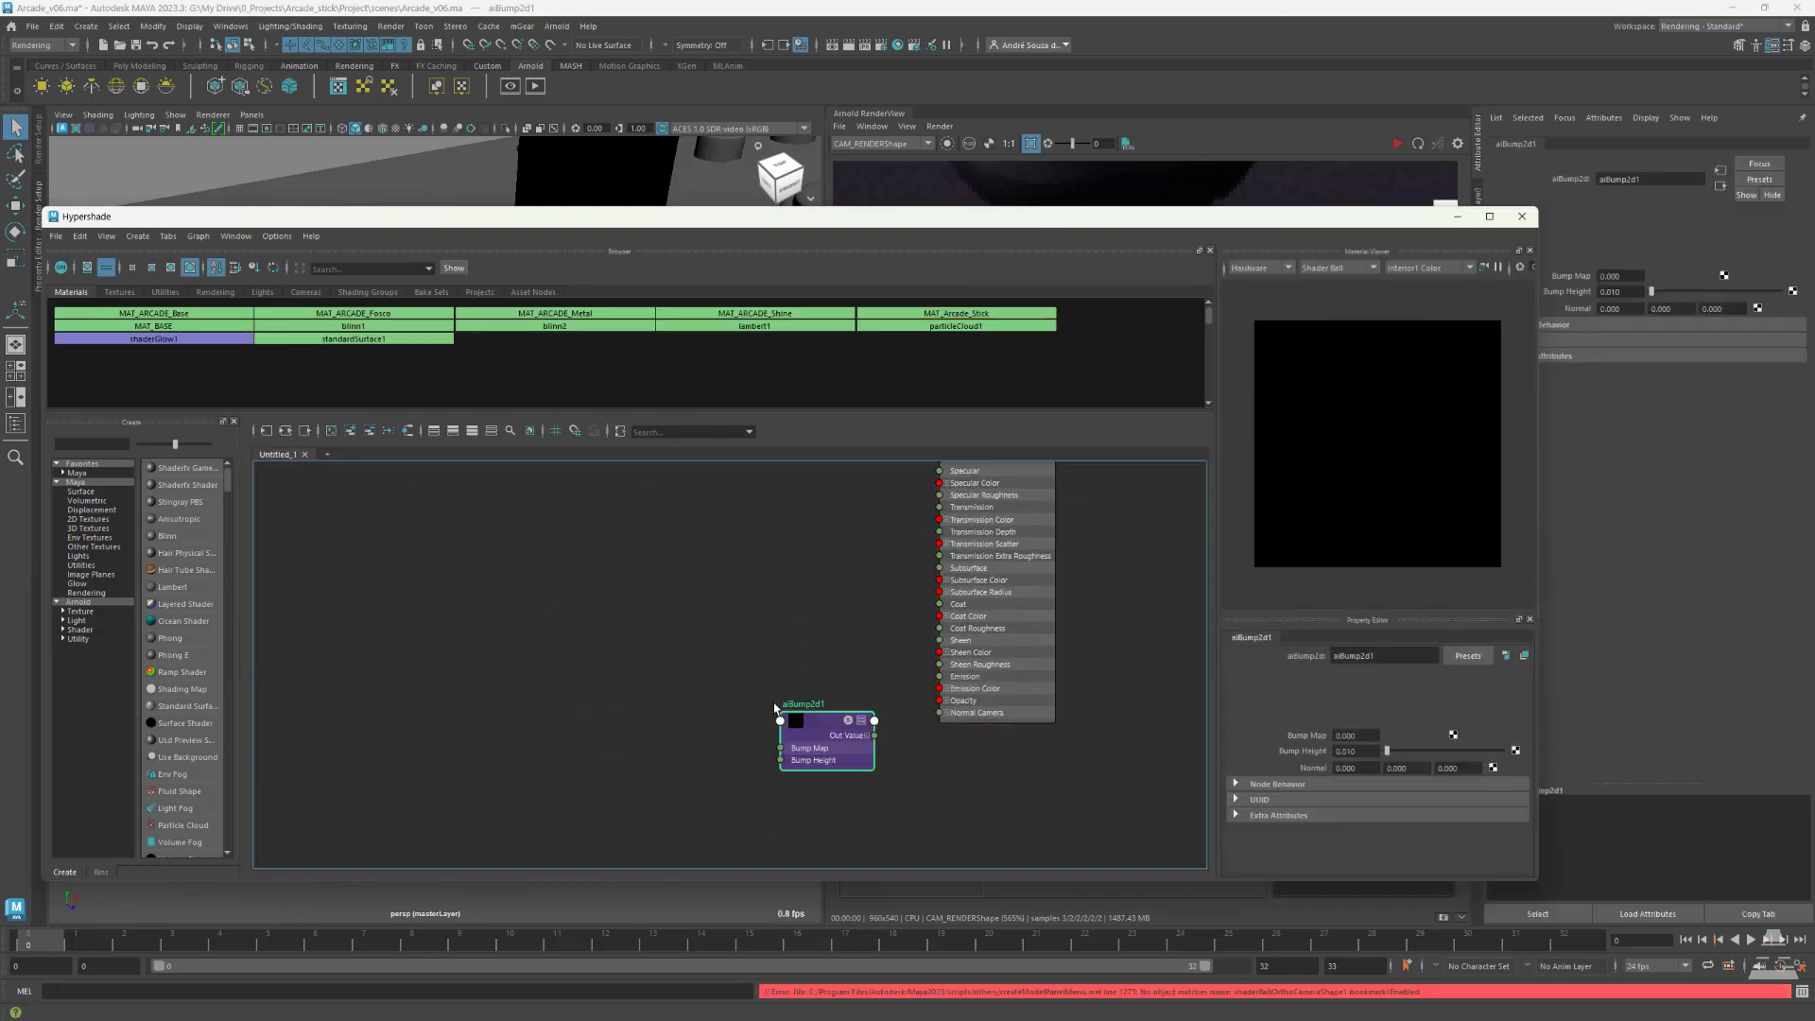
pyautogui.moveTo(871, 711); pyautogui.dragTo(940, 712)
# - Add an aiNoise node and connect its red output to the bump node's Bump Map
pyautogui.press('Tab')
pyautogui.write('ainois')
pyautogui.press('Return')
pyautogui.moveTo(671, 616); pyautogui.dragTo(618, 617)
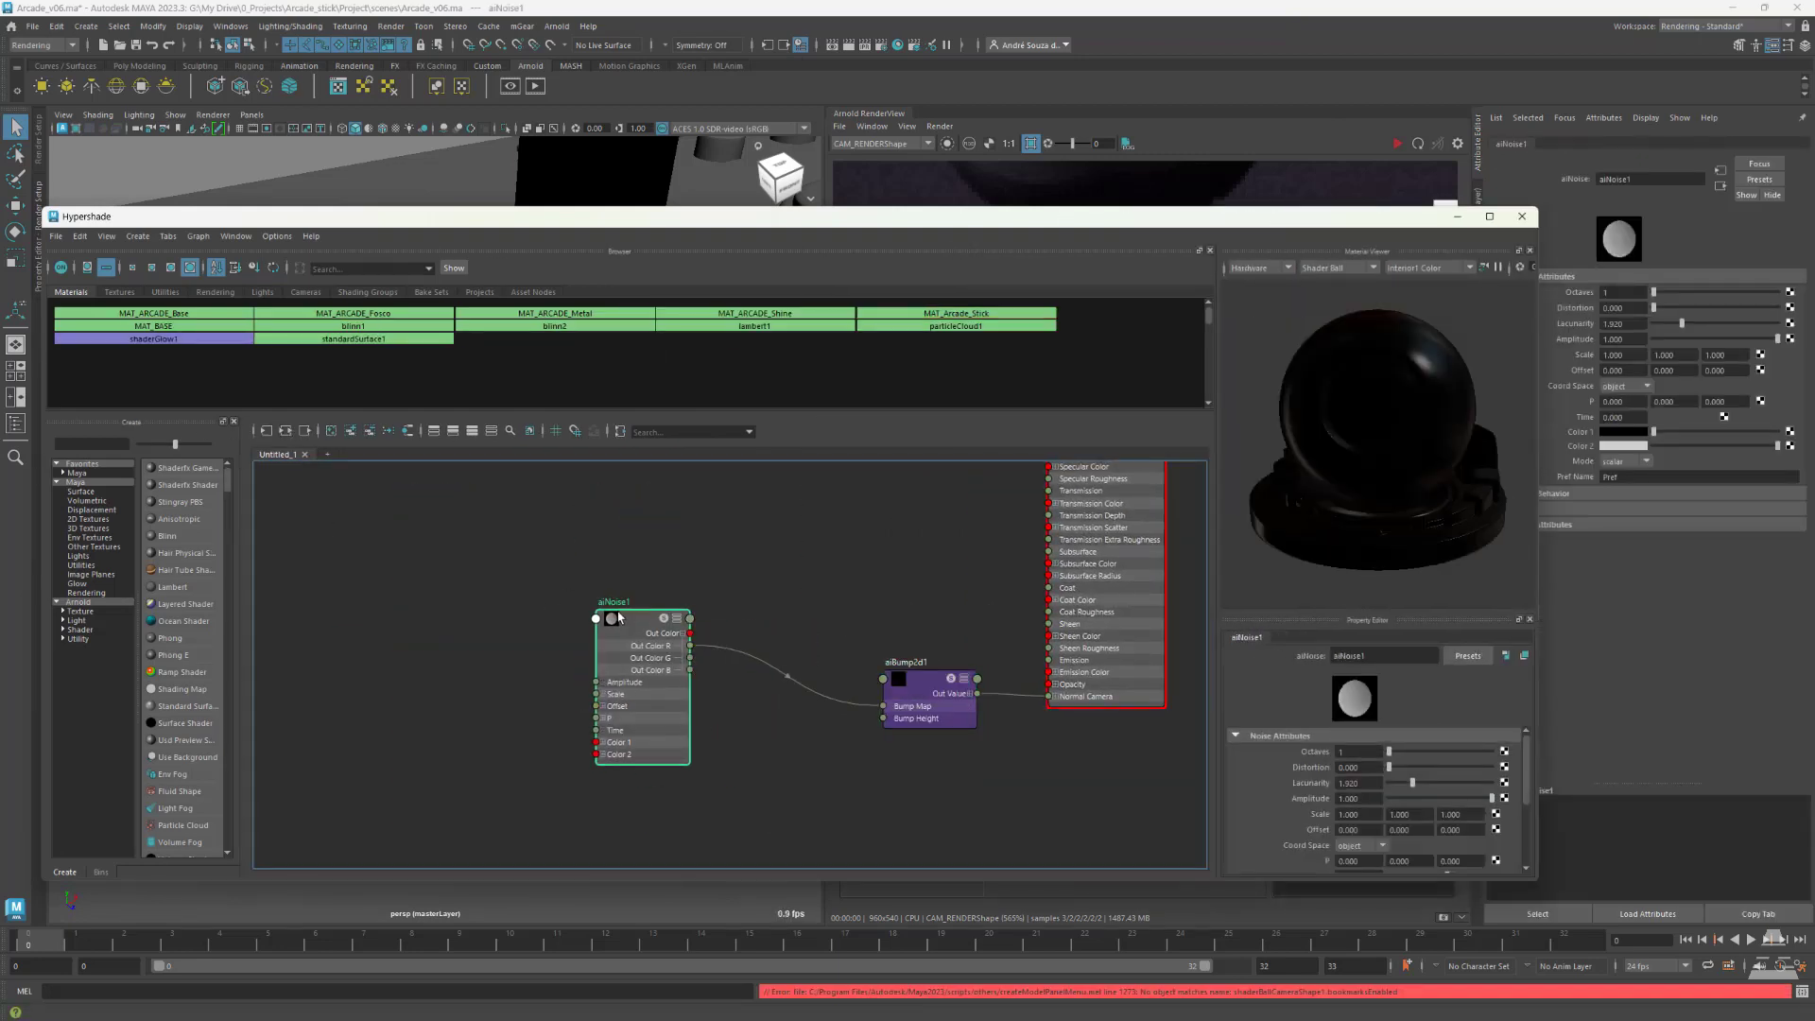
# - Drive the Bump Height with a circular aiRampRgb that is light inside and black beyond position 0.504, checking it isolated in the render
pyautogui.click(793, 801)
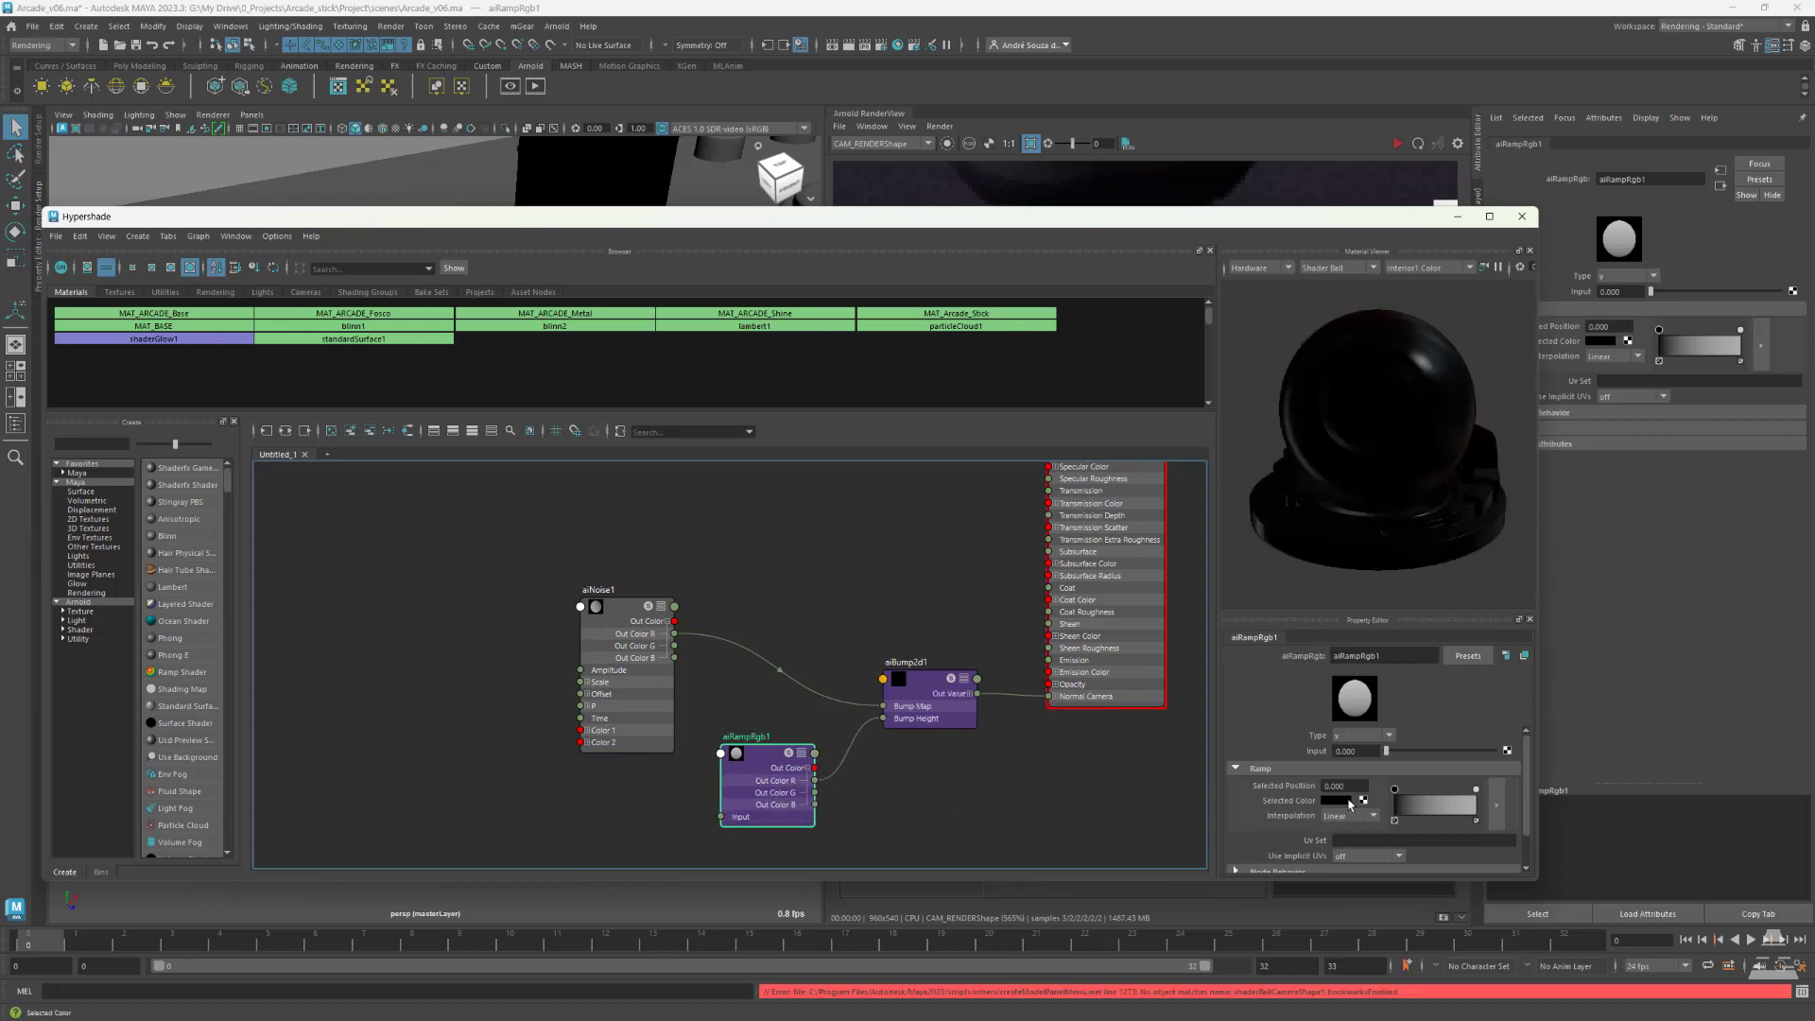
pyautogui.moveTo(1538, 652); pyautogui.dragTo(852, 645)
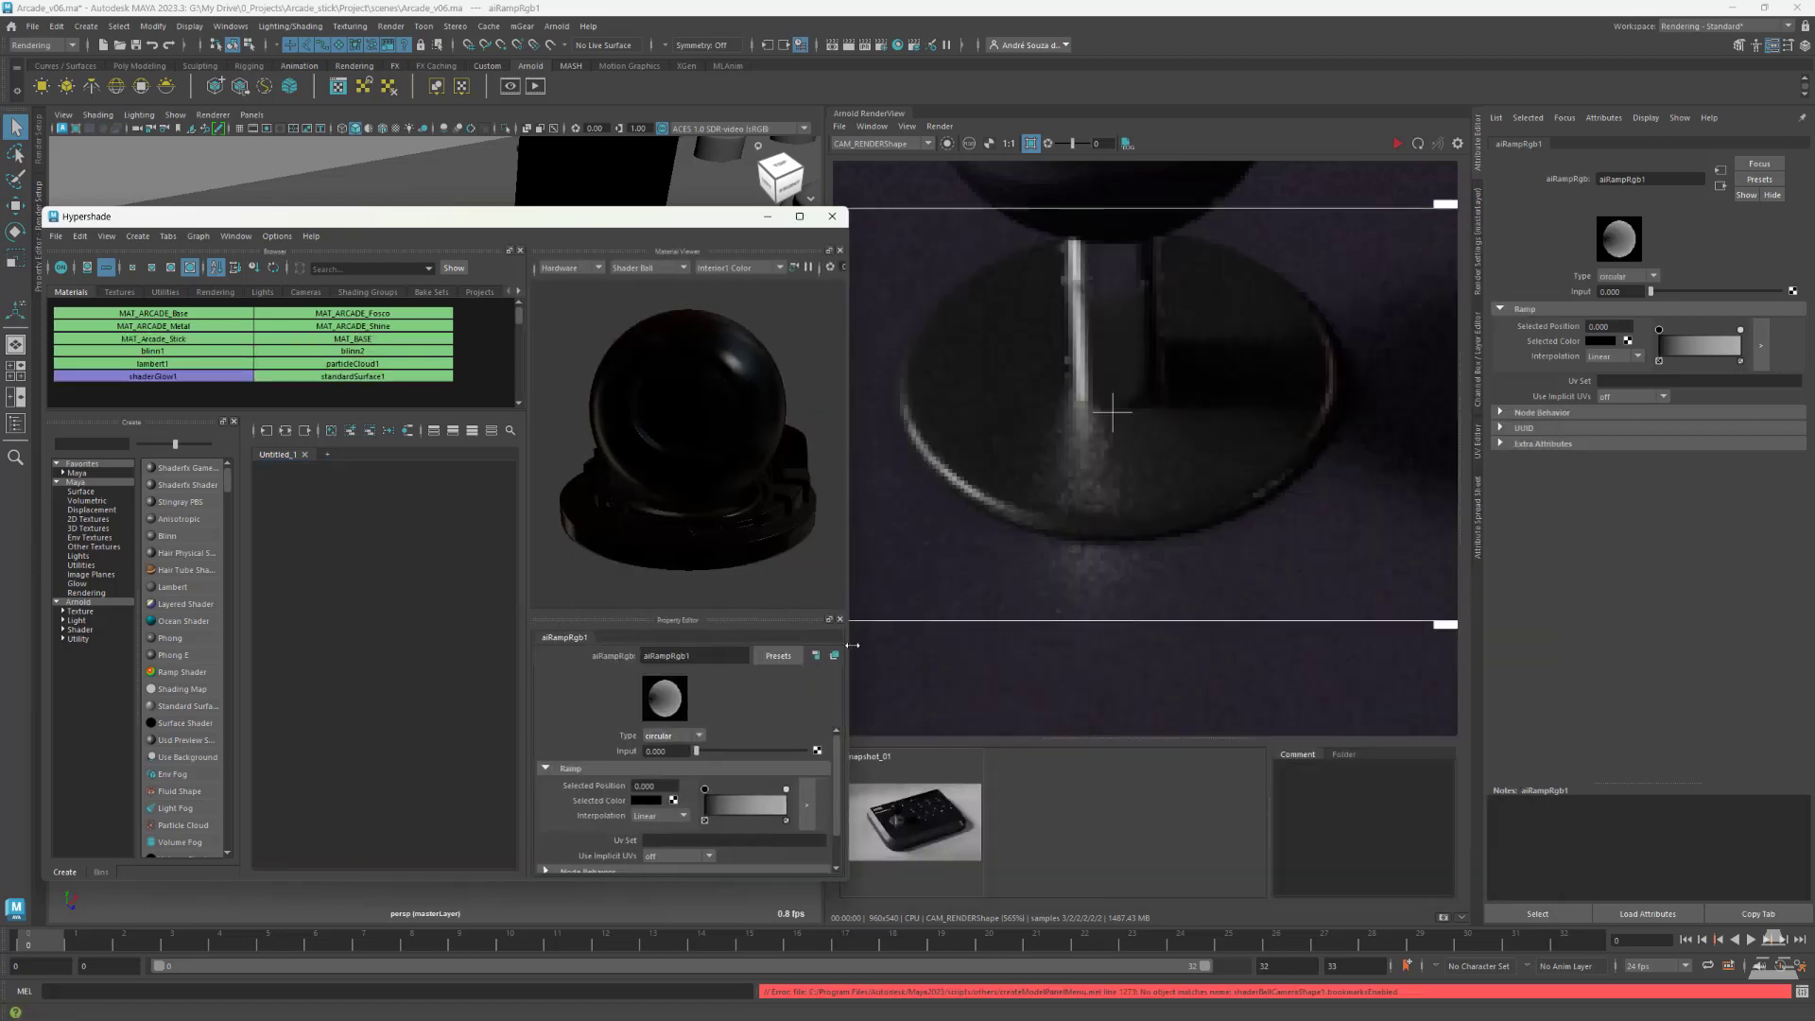
pyautogui.click(947, 143)
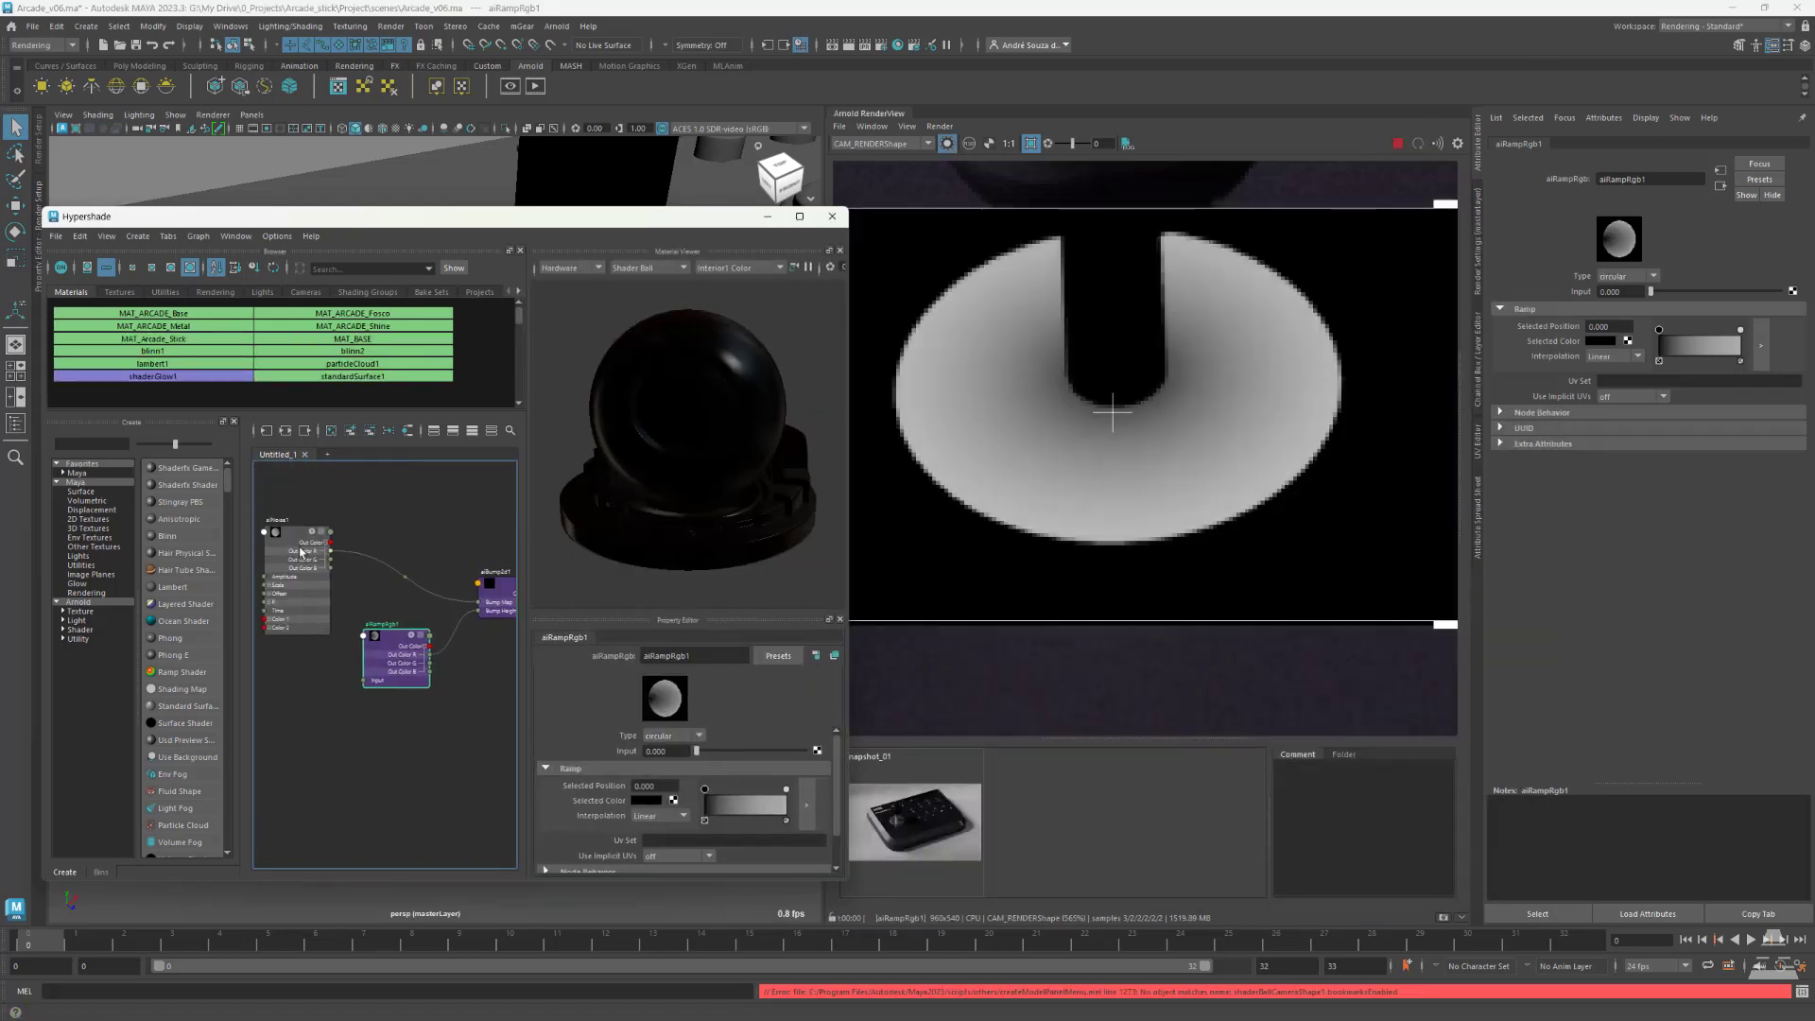
pyautogui.moveTo(785, 789); pyautogui.dragTo(743, 786)
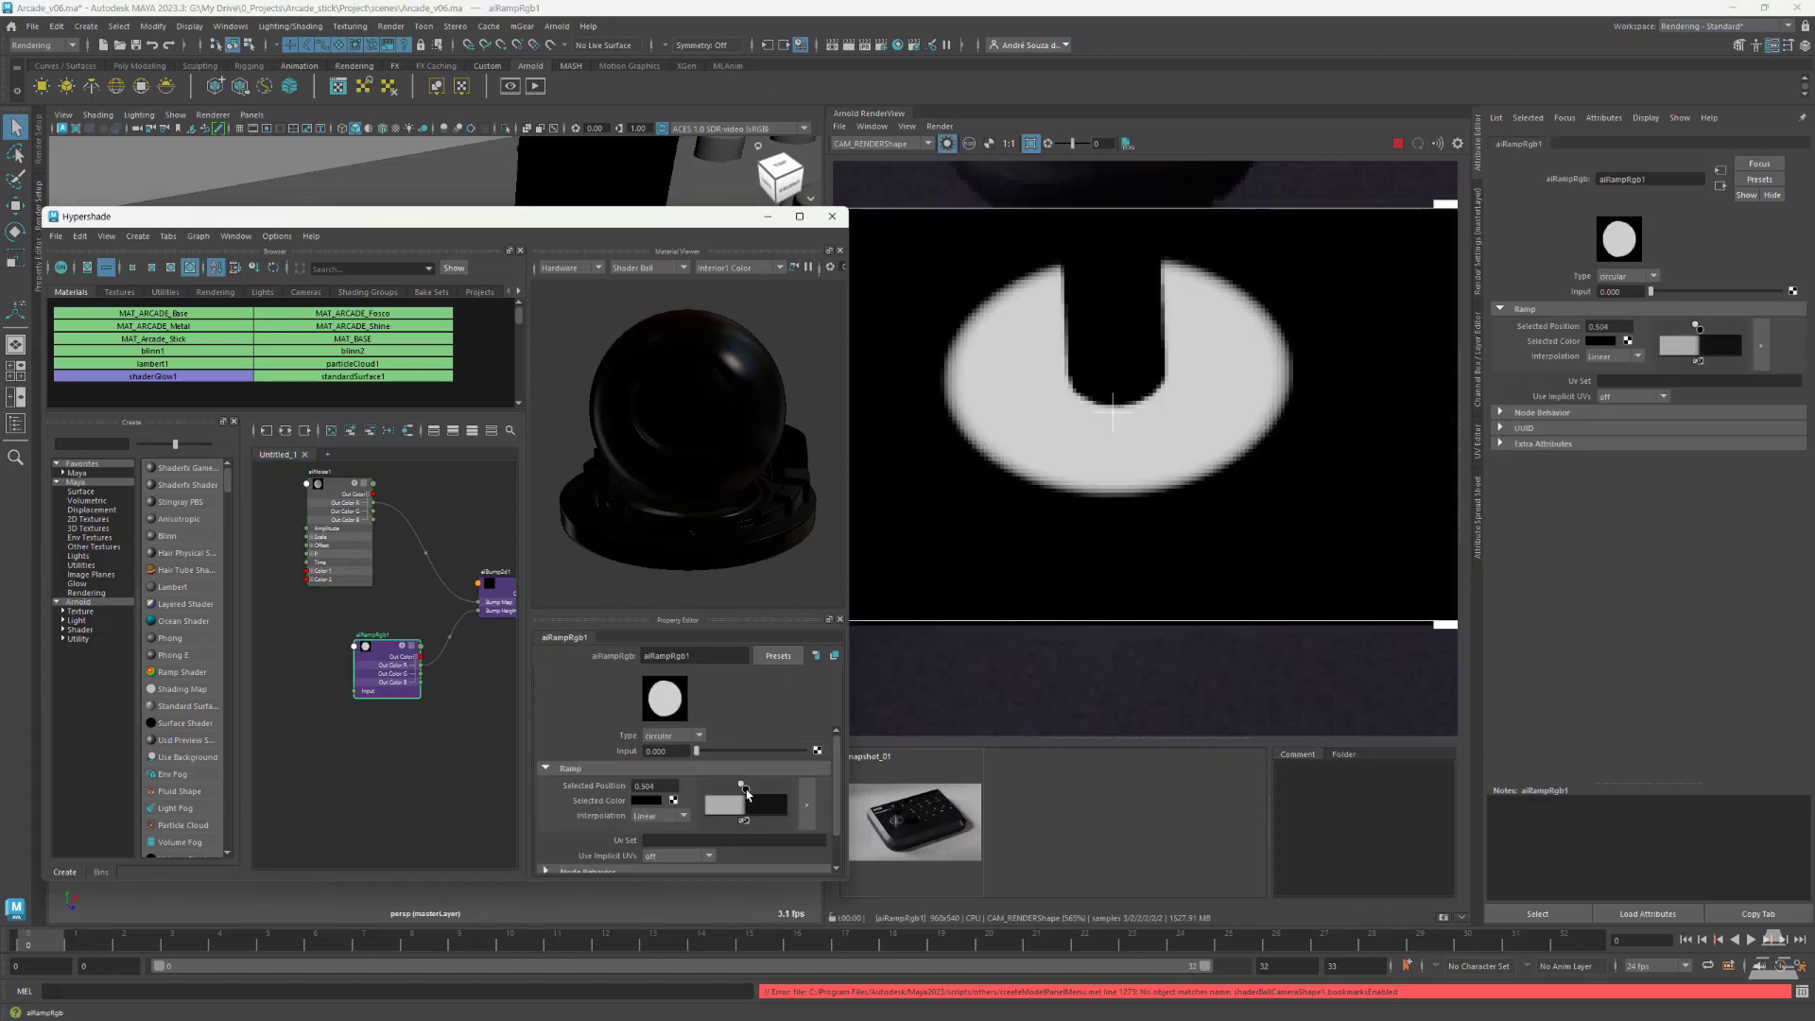
pyautogui.click(948, 143)
# - Set the noise to 5 octaves, distortion 3.217, lacunarity 2.147 and a scale of 5 on all three axes
pyautogui.click(338, 529)
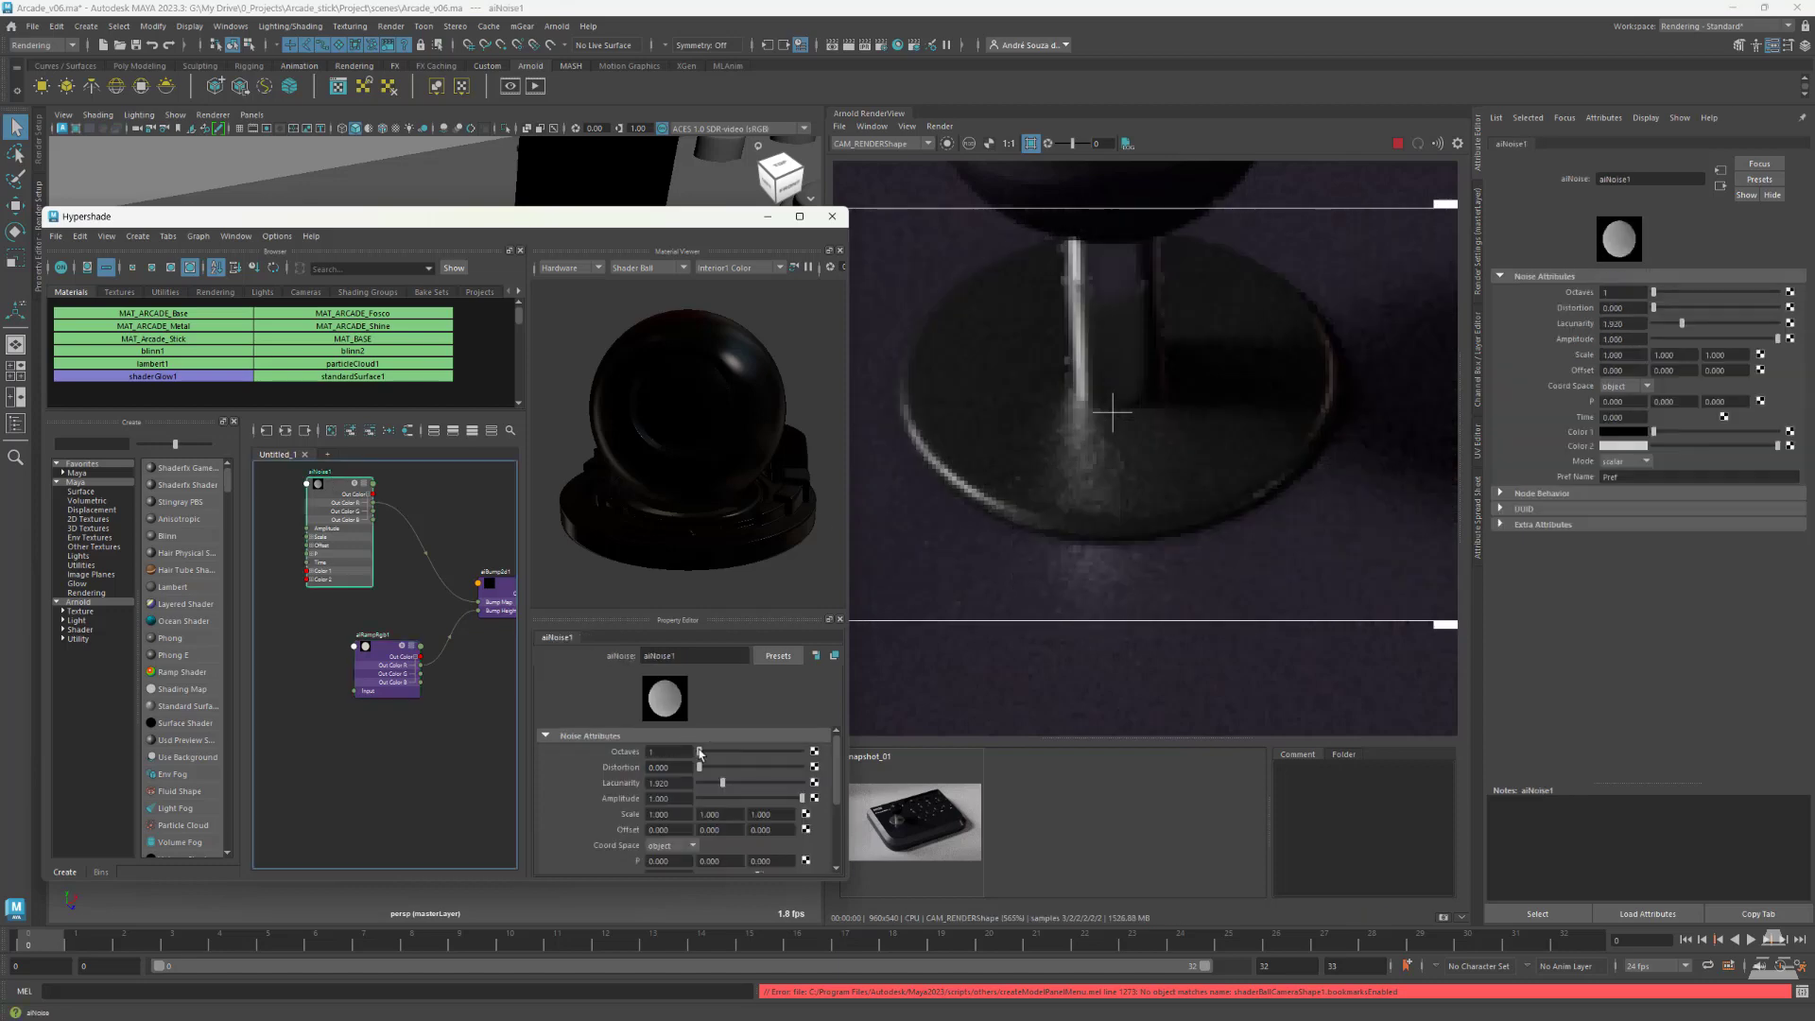
pyautogui.moveTo(730, 767); pyautogui.dragTo(729, 783)
pyautogui.doubleClick(659, 814)
pyautogui.write('5')
pyautogui.press('Tab')
pyautogui.write('5')
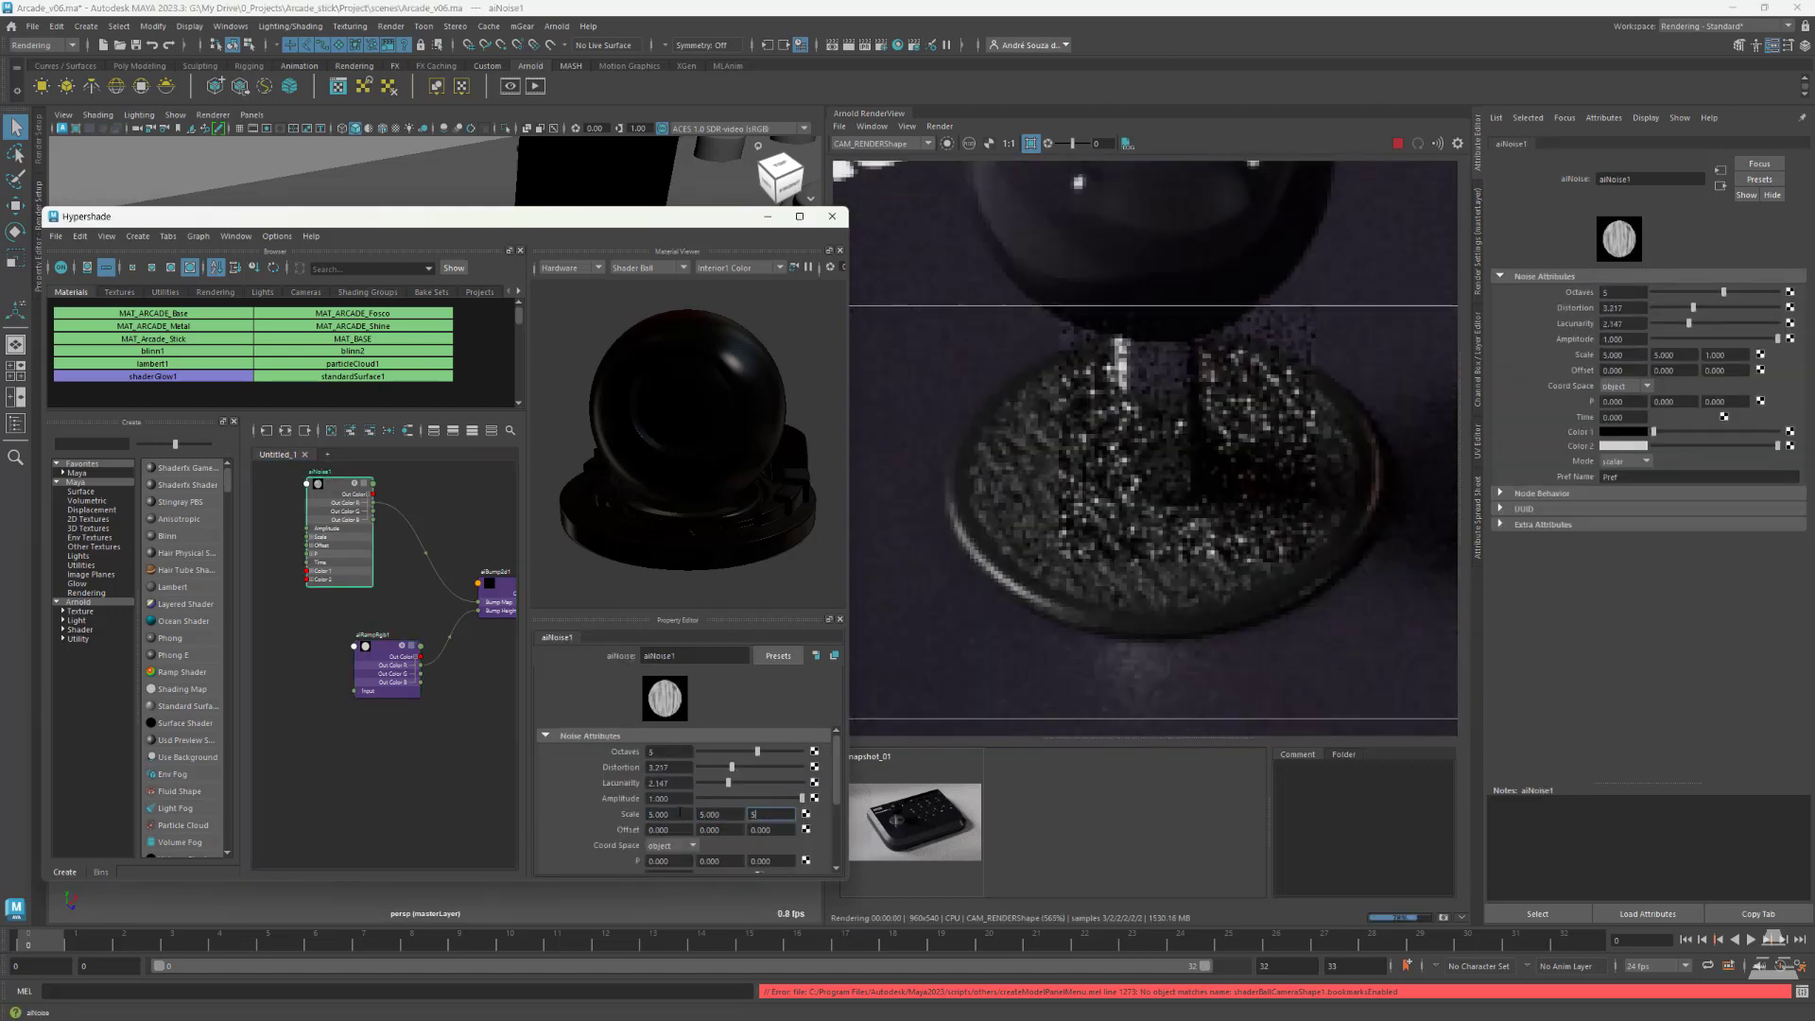
pyautogui.press('Tab')
pyautogui.write('5')
# - Change the noise's Color 1 to light grey and isolate the noise shader in the render
pyautogui.scroll(-2, 899, 598)
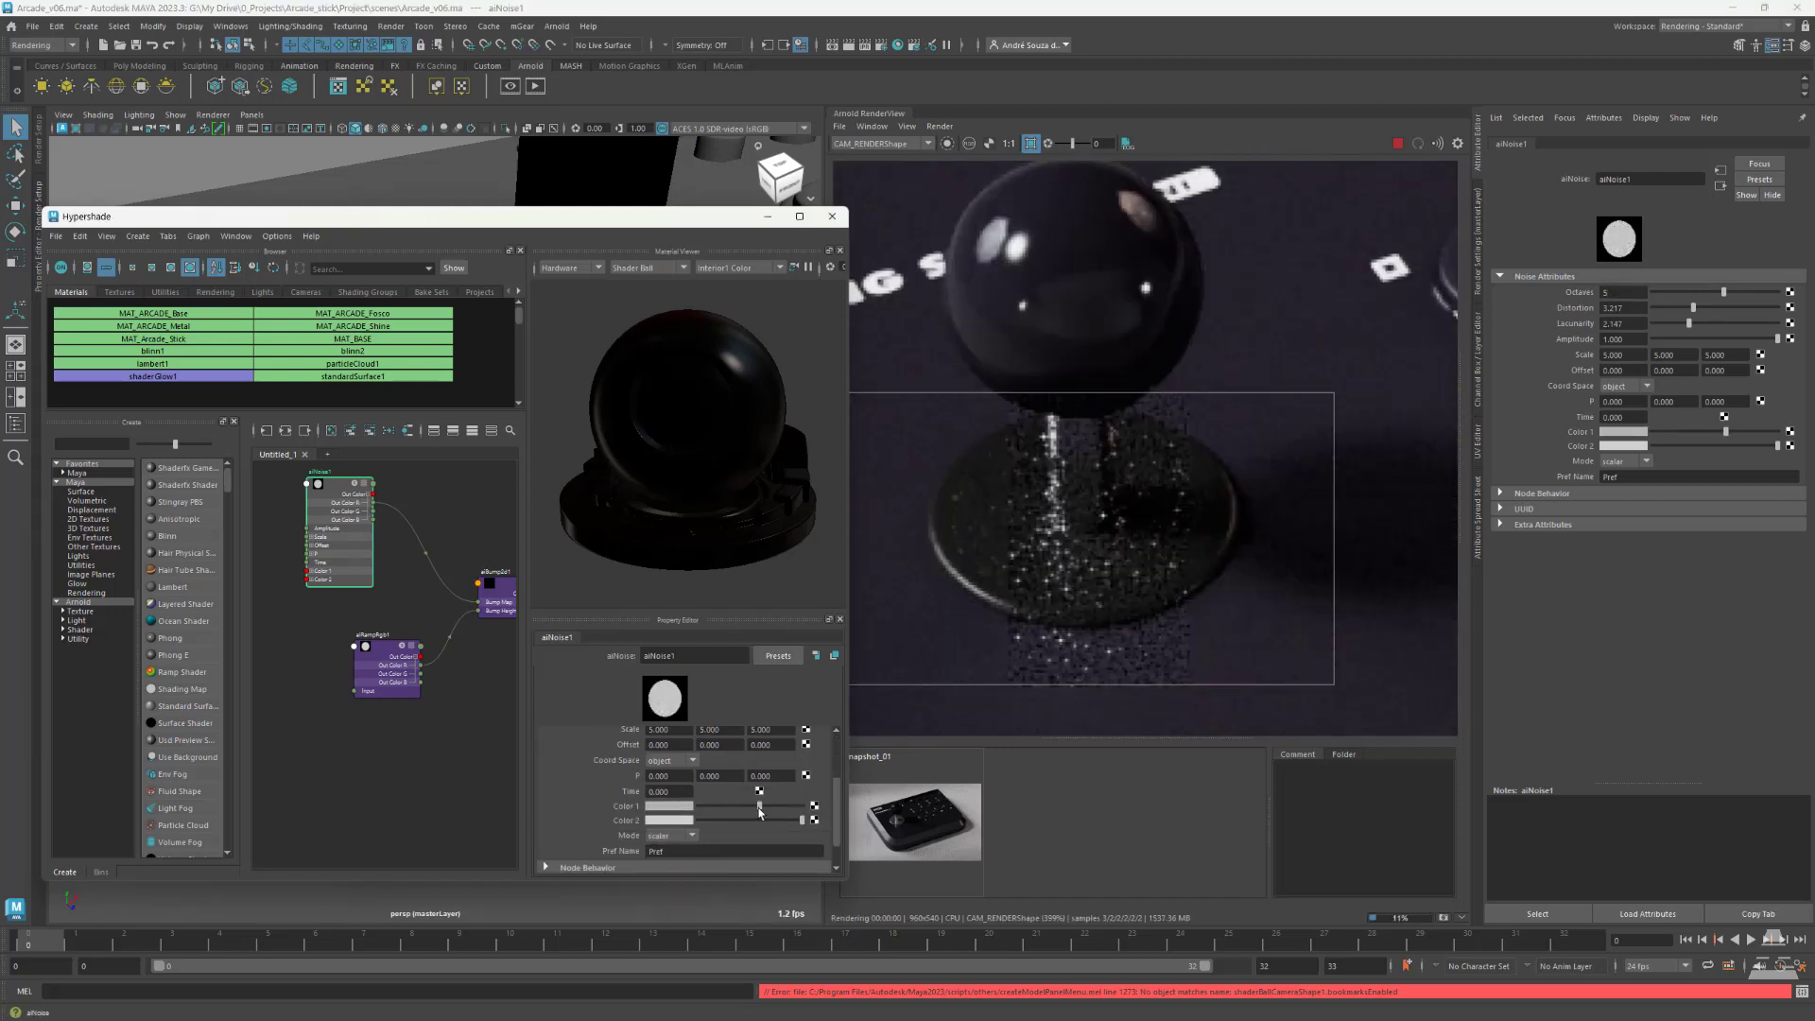
pyautogui.scroll(2, 1134, 558)
pyautogui.click(947, 144)
pyautogui.scroll(2, 1191, 593)
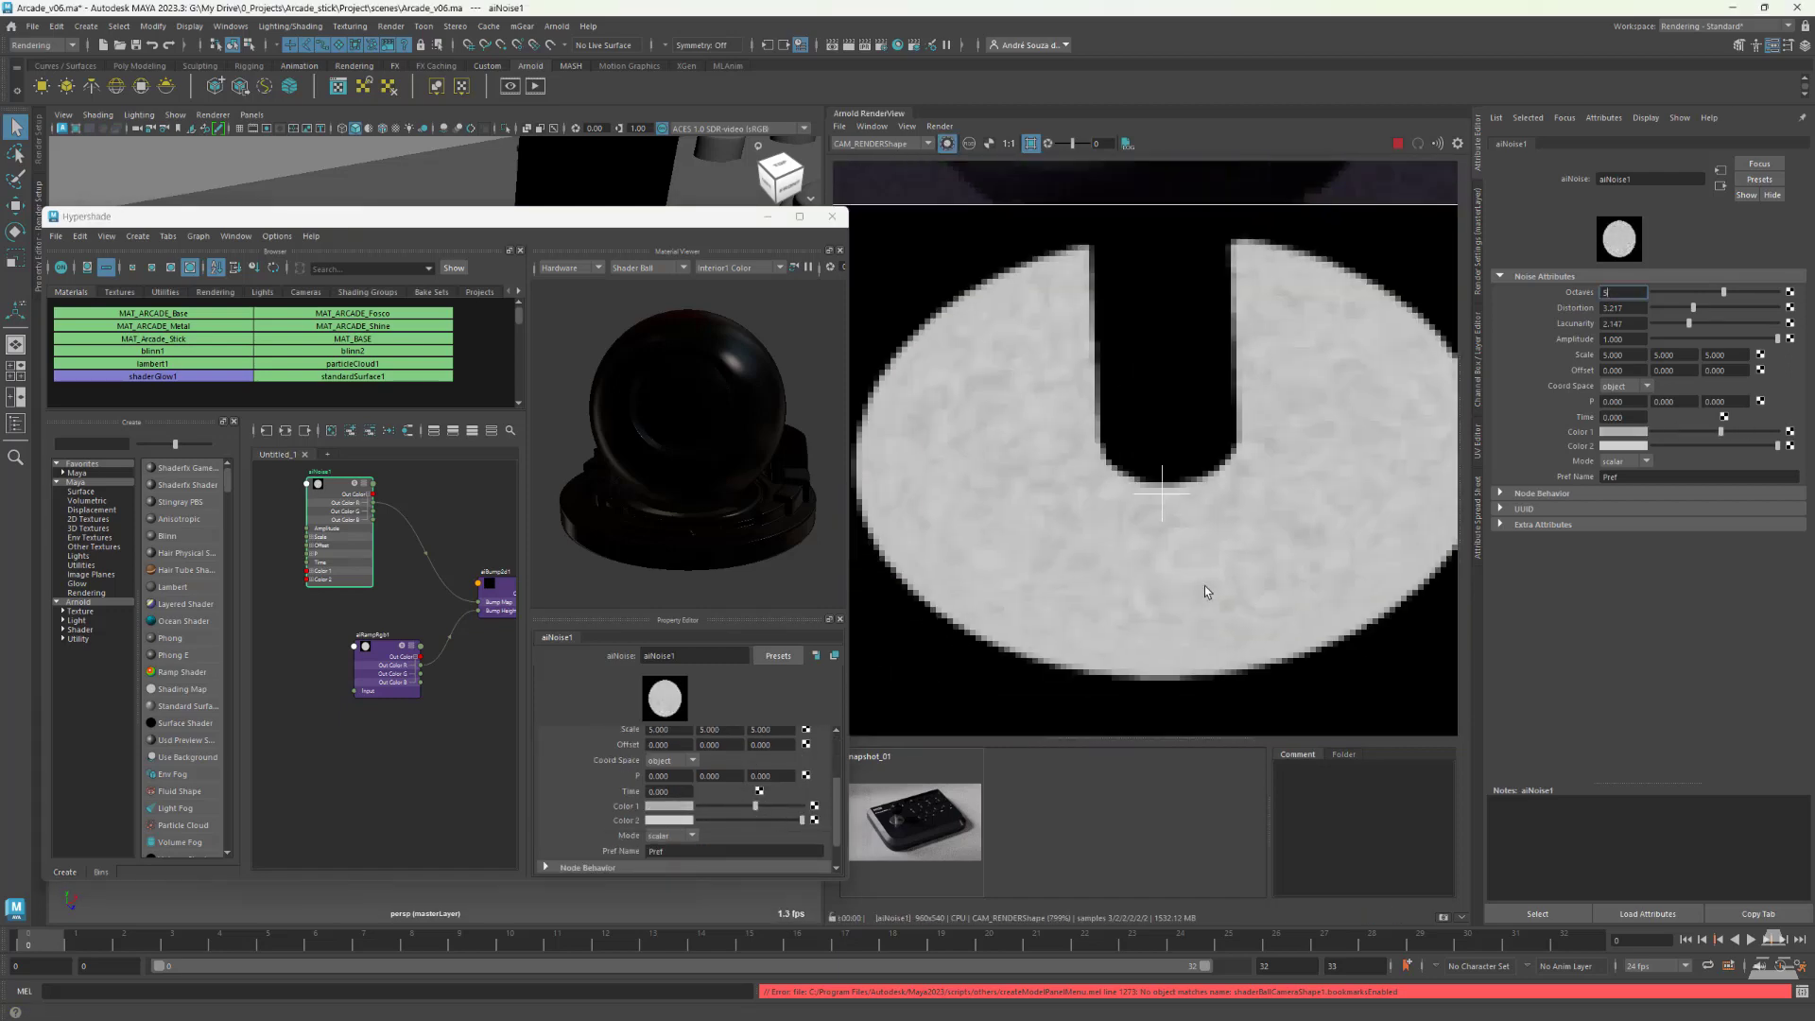
# - Retune the disc's noise to a scale of 4 on all axes, distortion 8.042 and a darker grey Color 1, checking the pattern
pyautogui.scroll(-4, 1180, 595)
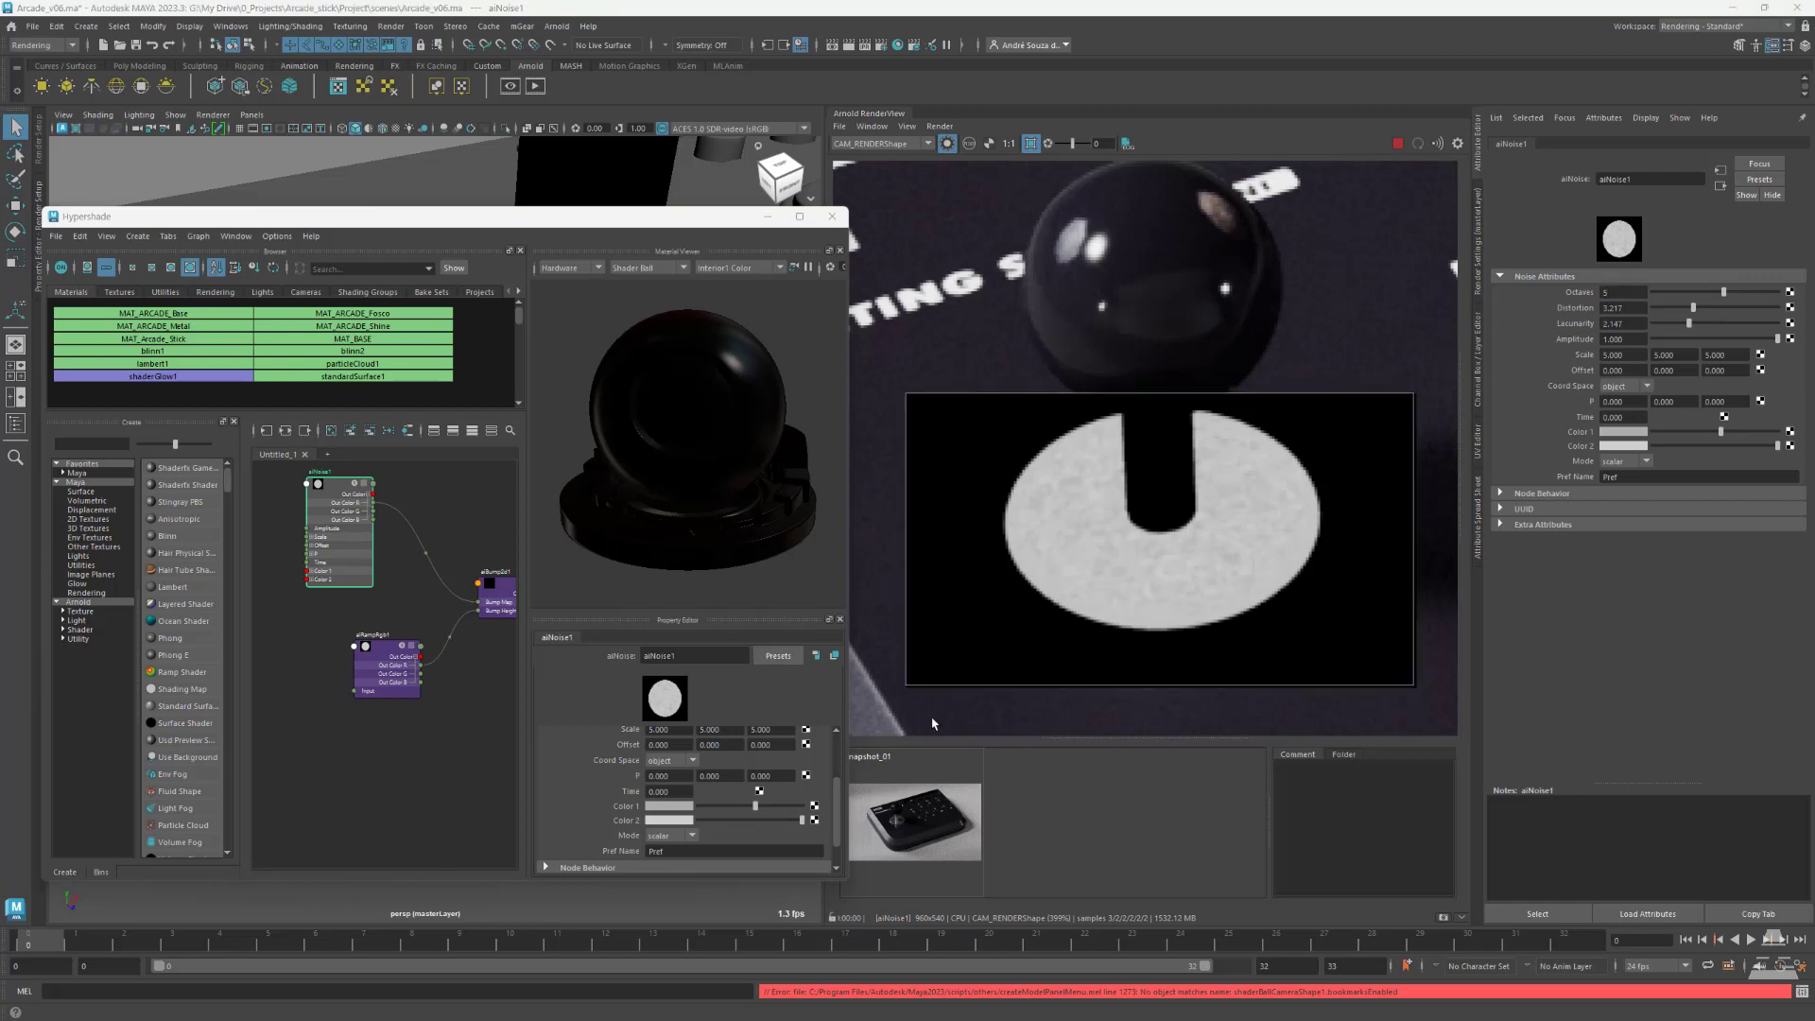
pyautogui.moveTo(763, 751); pyautogui.dragTo(772, 750)
pyautogui.scroll(1, 887, 695)
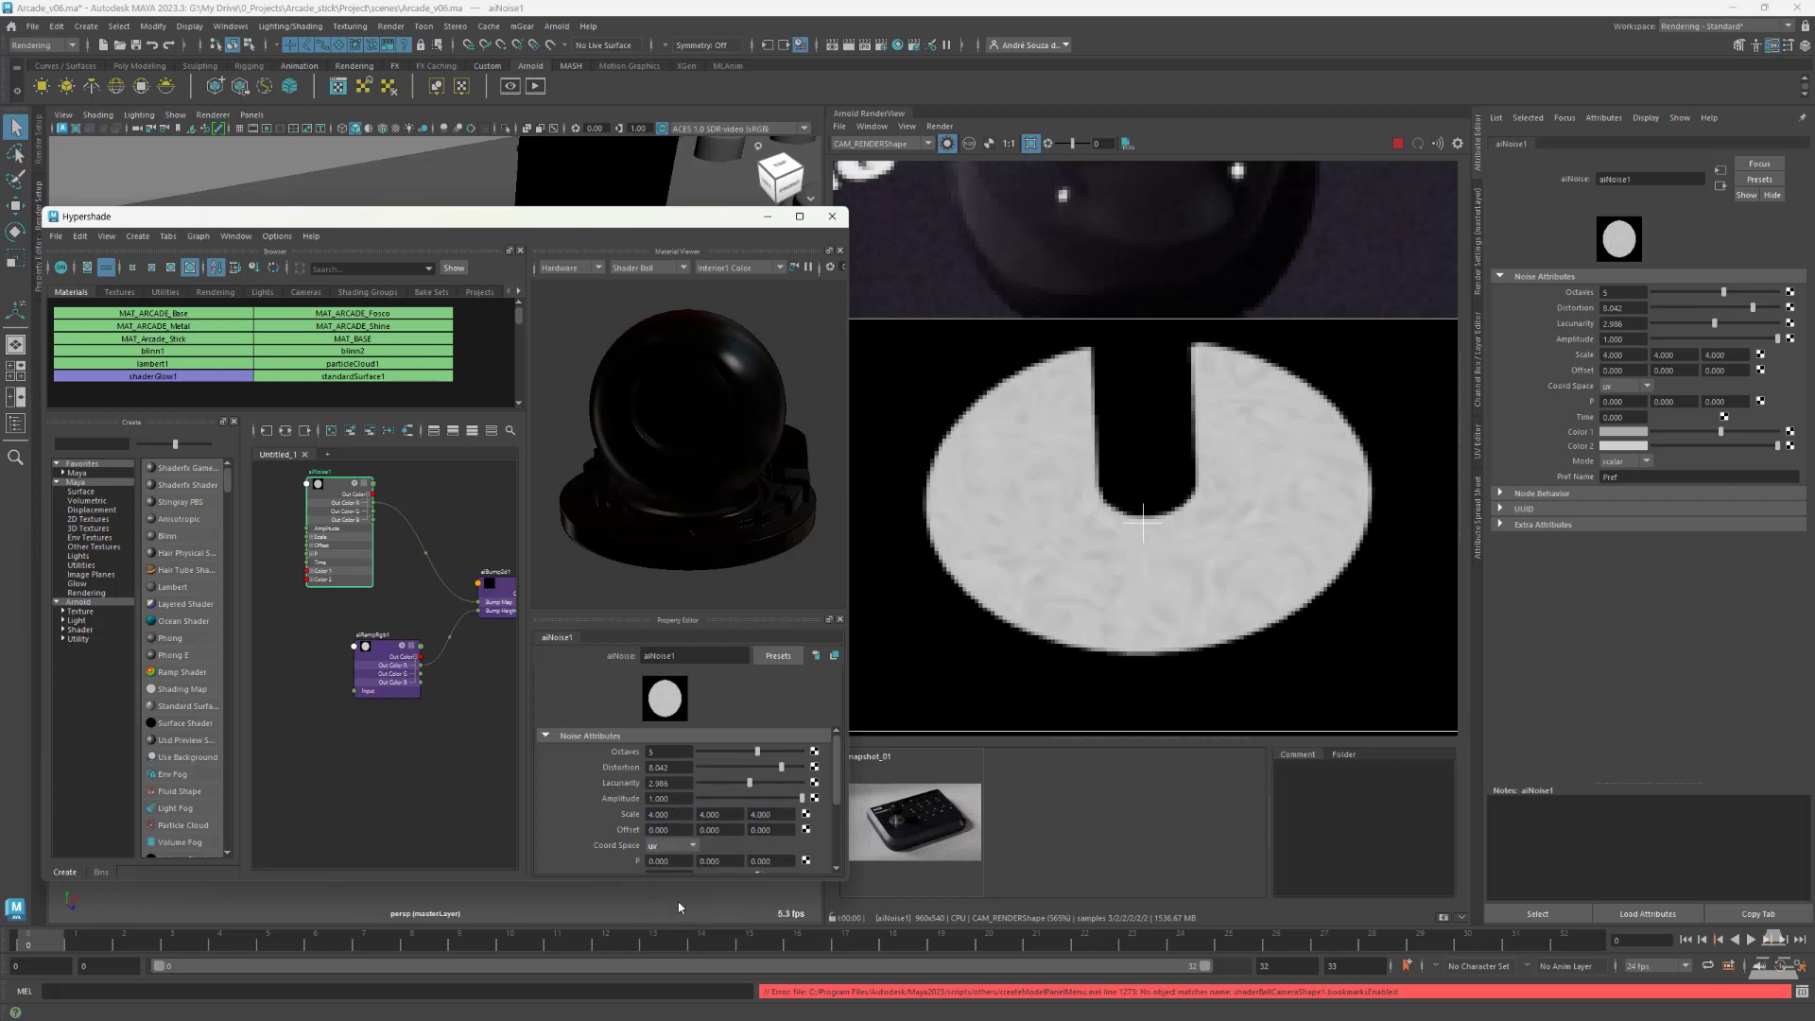
pyautogui.moveTo(726, 814); pyautogui.dragTo(743, 810)
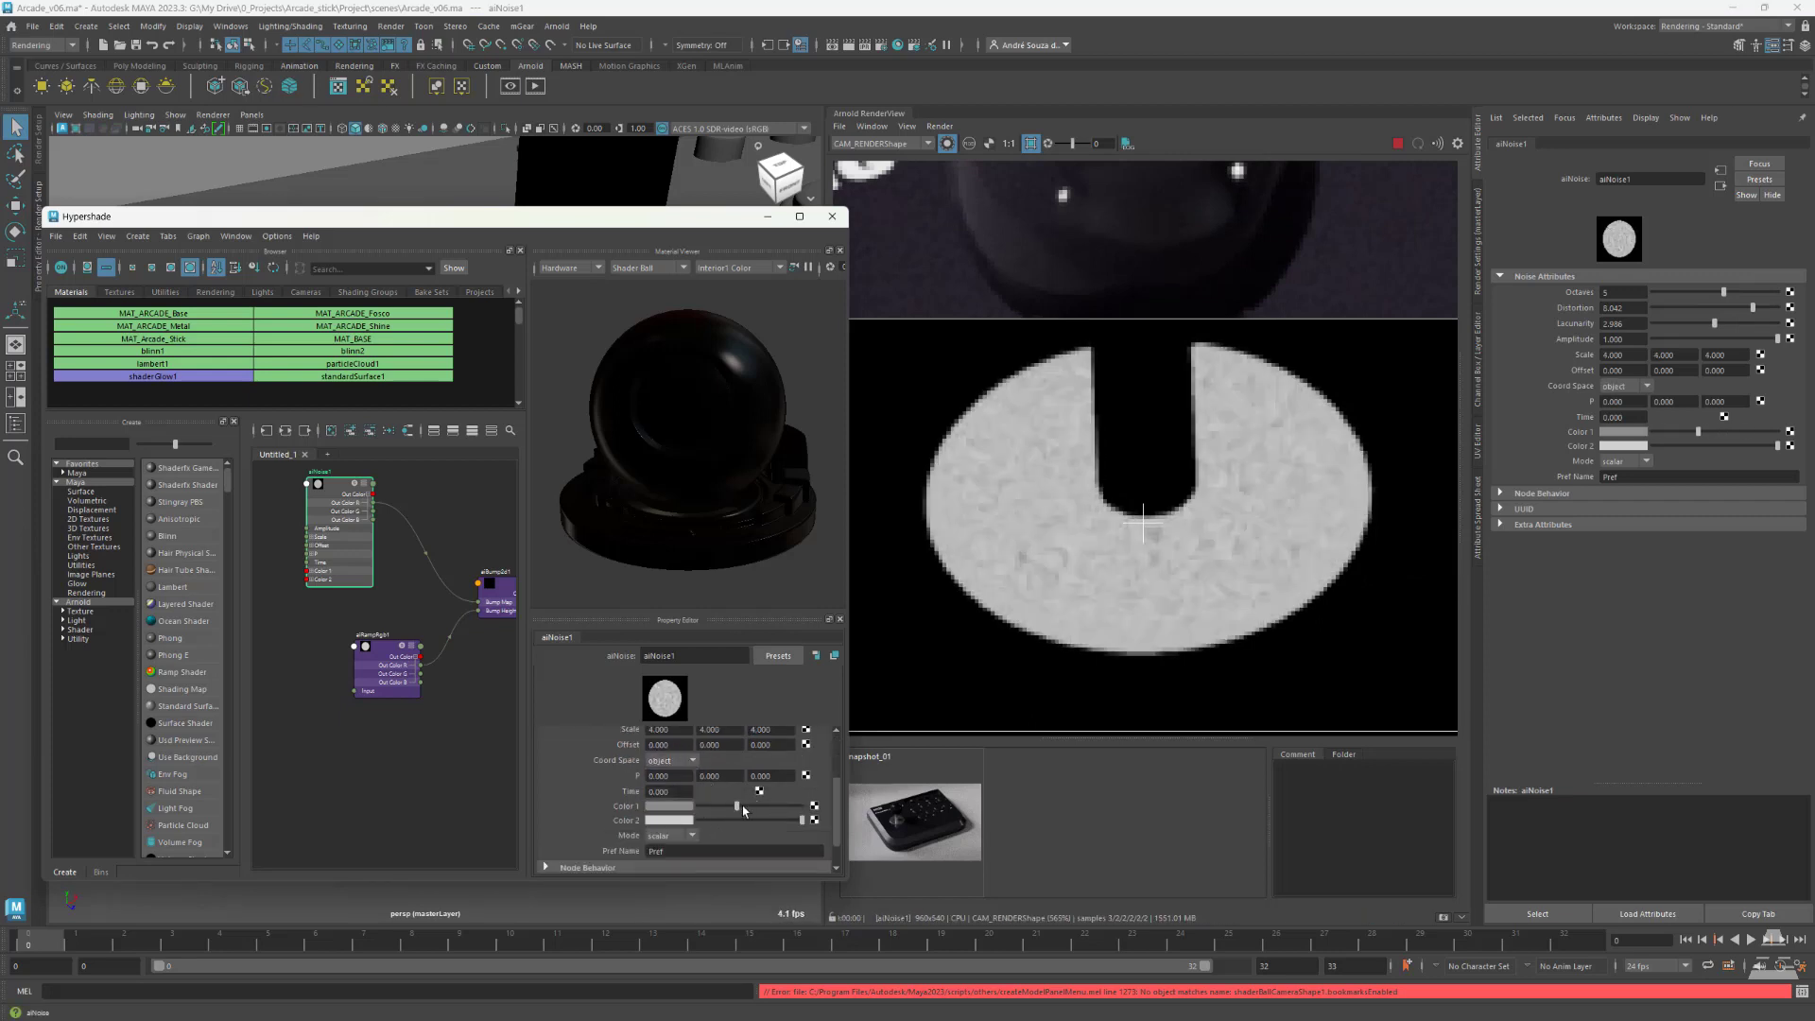
# - Move the black stop of the circular aiRampRgb outward to about position 0.555
pyautogui.click(392, 652)
pyautogui.click(806, 805)
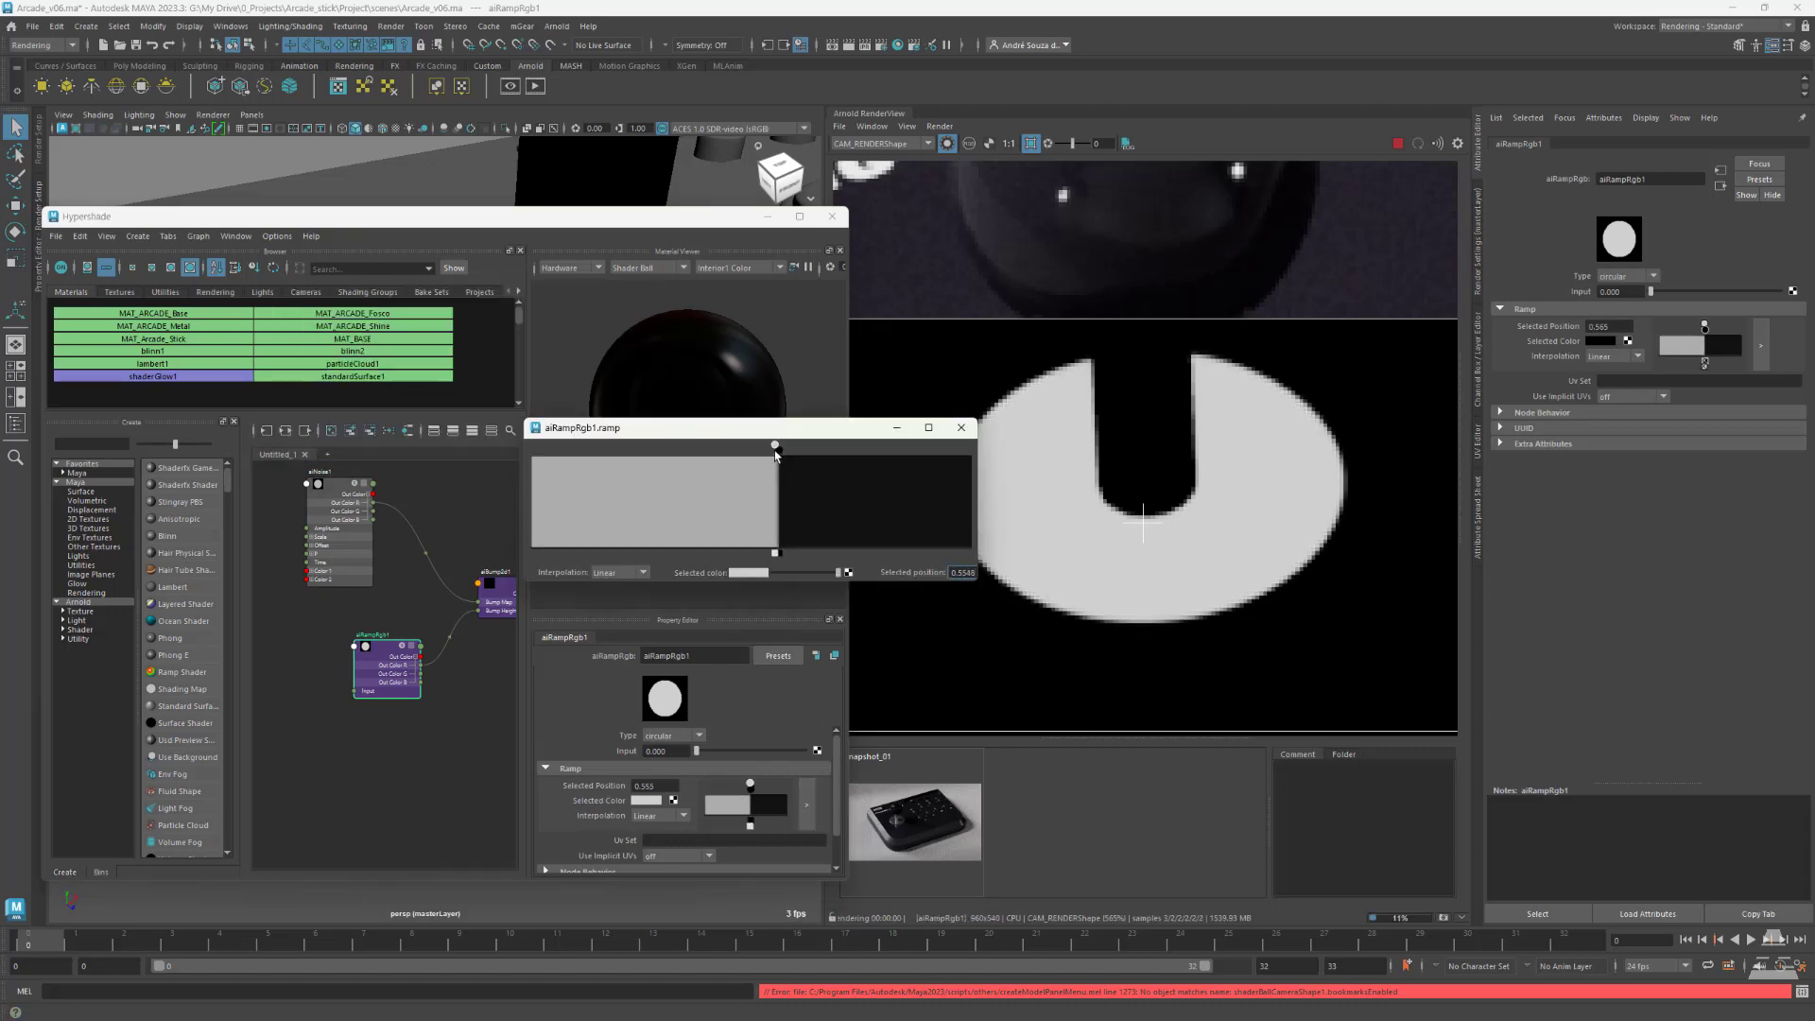
pyautogui.click(960, 428)
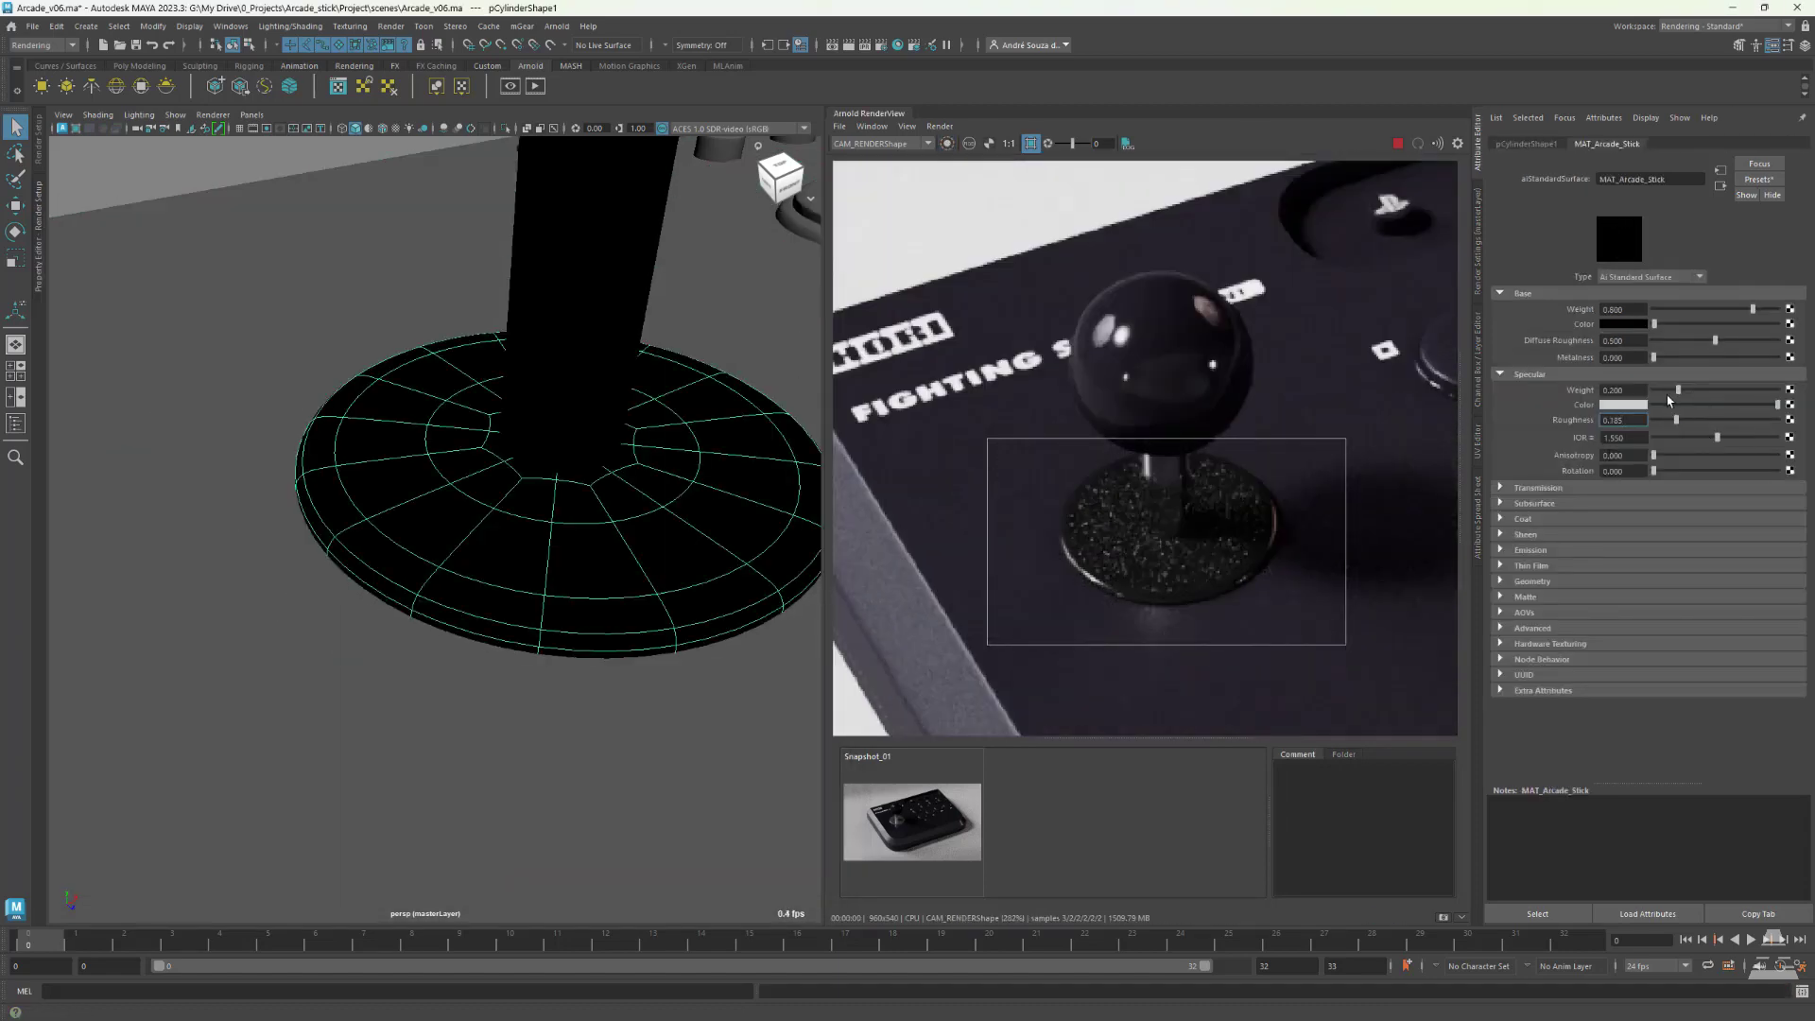
# - Change MAT_Arcade_Stick's base colour to a very dark desaturated purple with a hue of about 262 and saturation 0.211
pyautogui.moveTo(1654, 323); pyautogui.dragTo(1660, 323)
pyautogui.click(1623, 324)
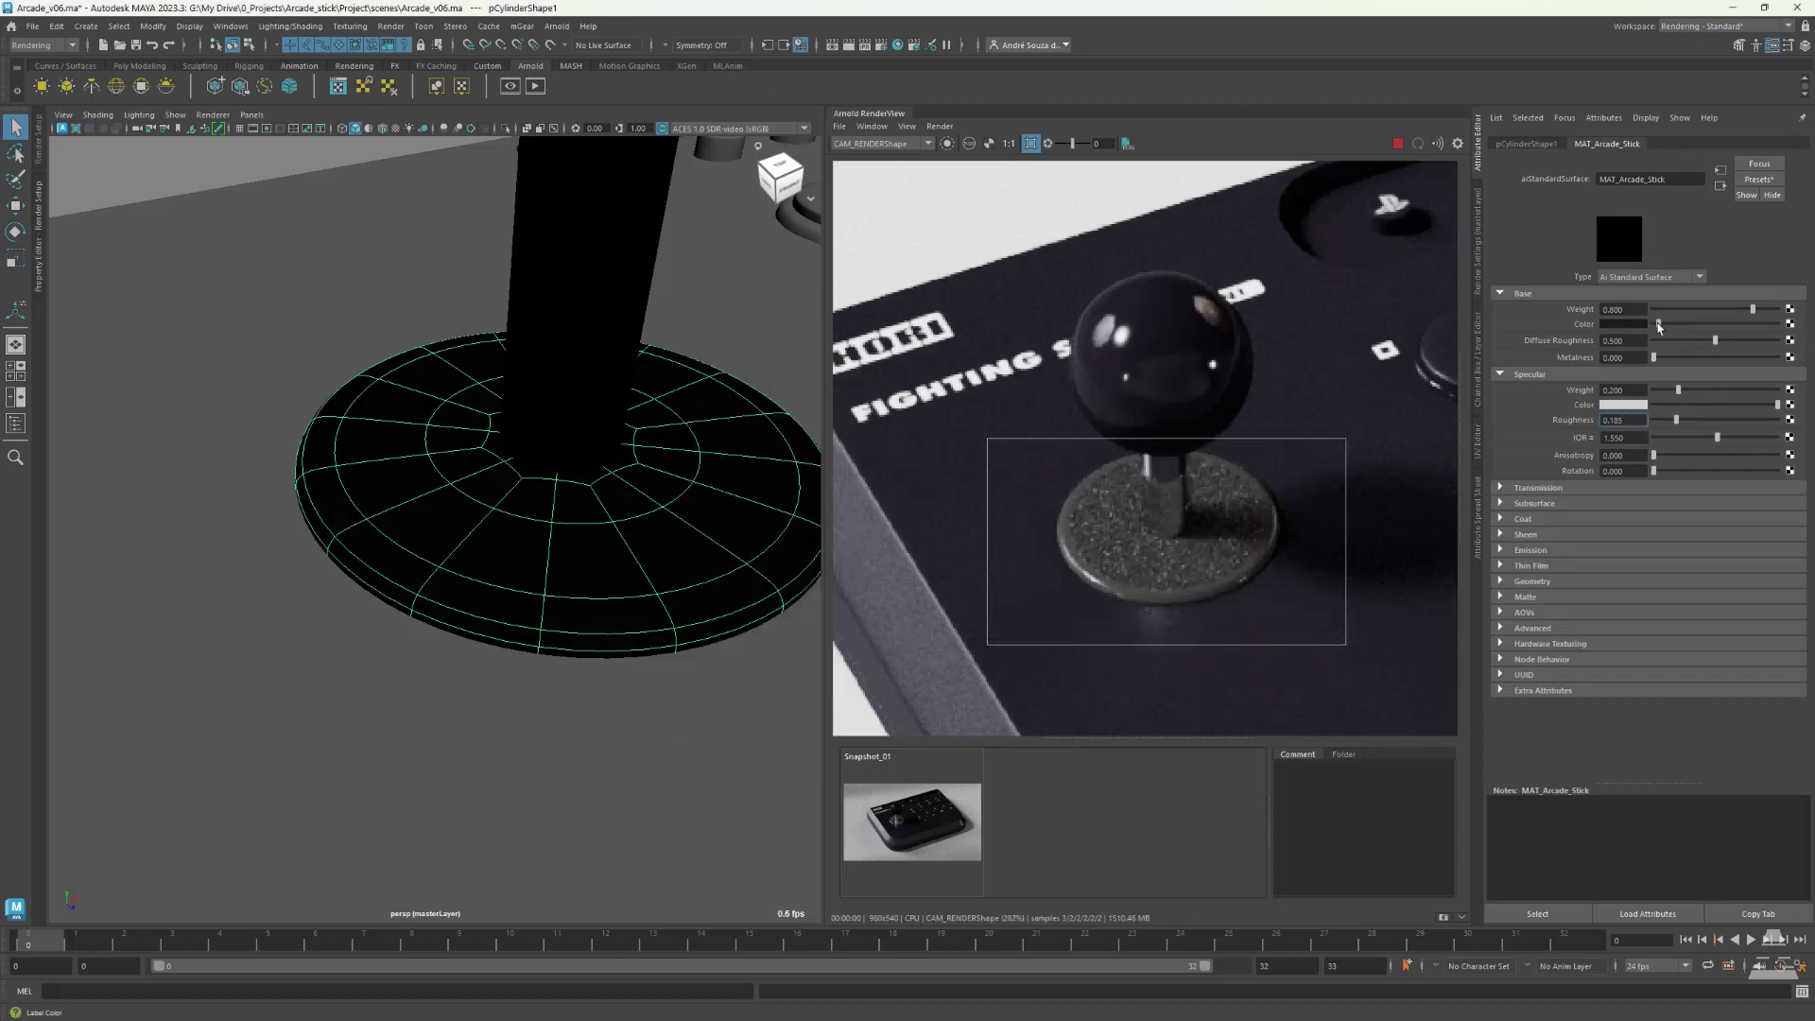
pyautogui.click(1623, 324)
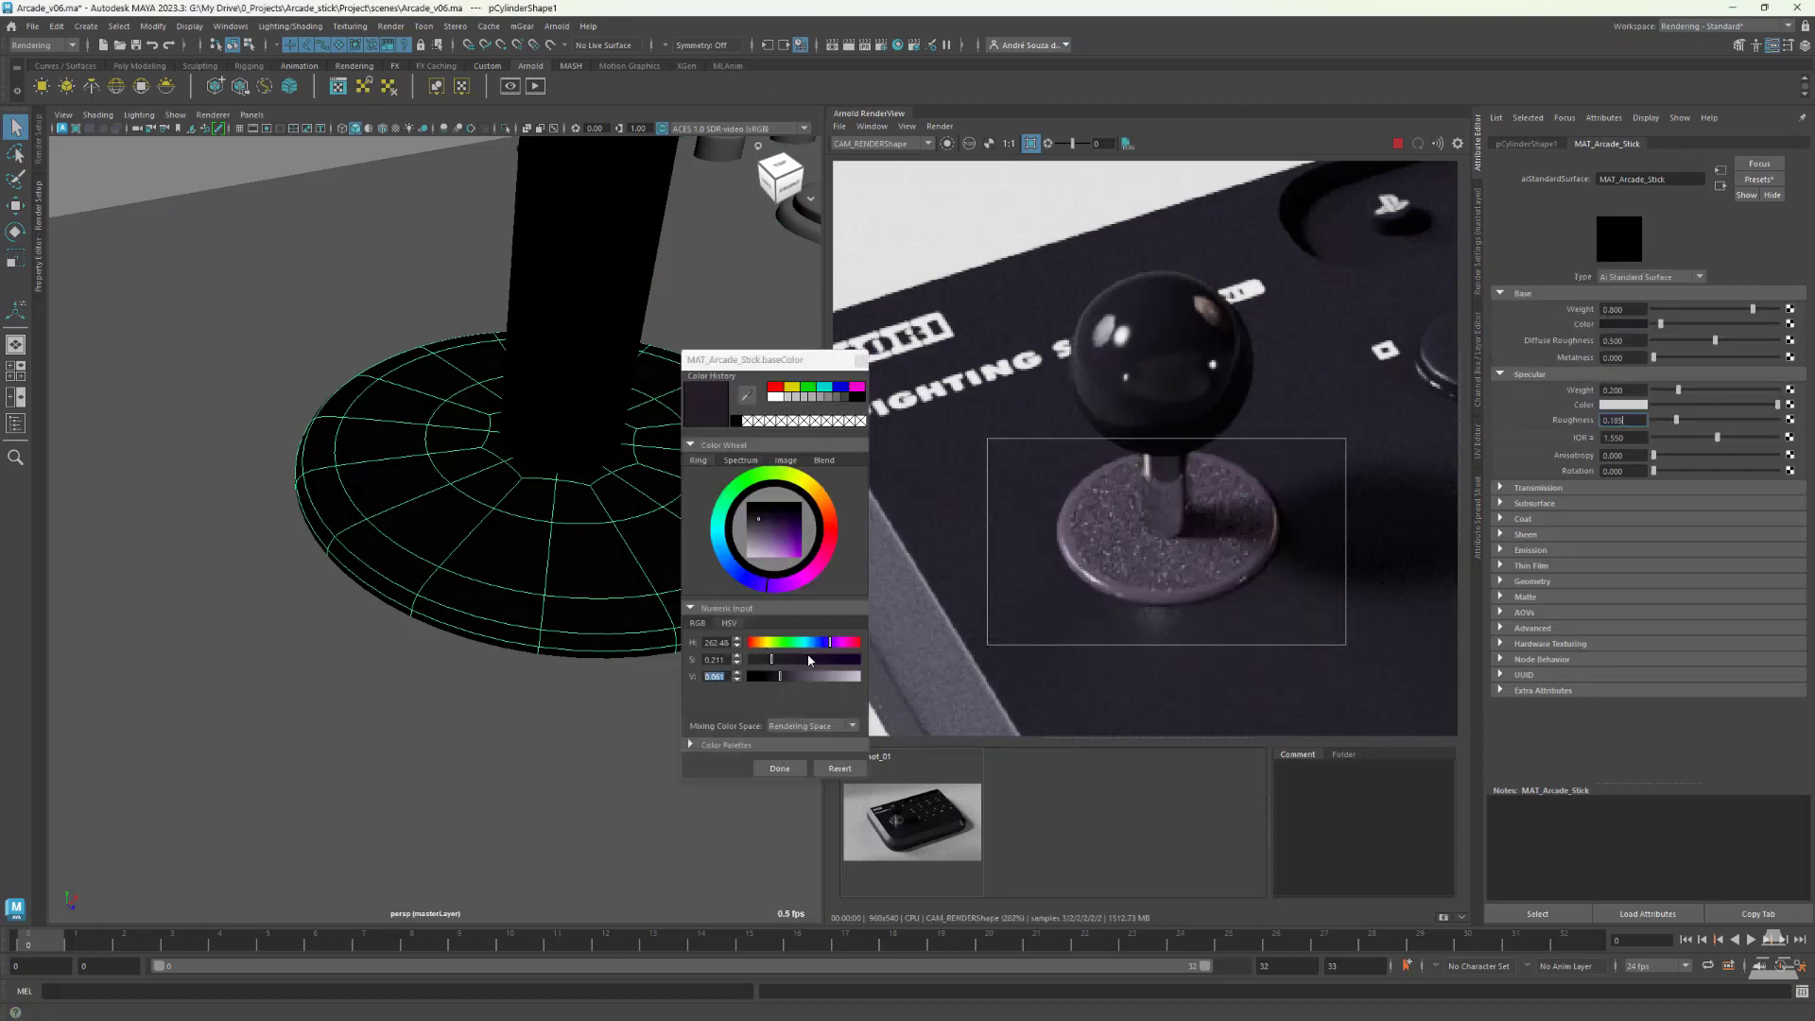
pyautogui.moveTo(810, 677); pyautogui.dragTo(770, 679)
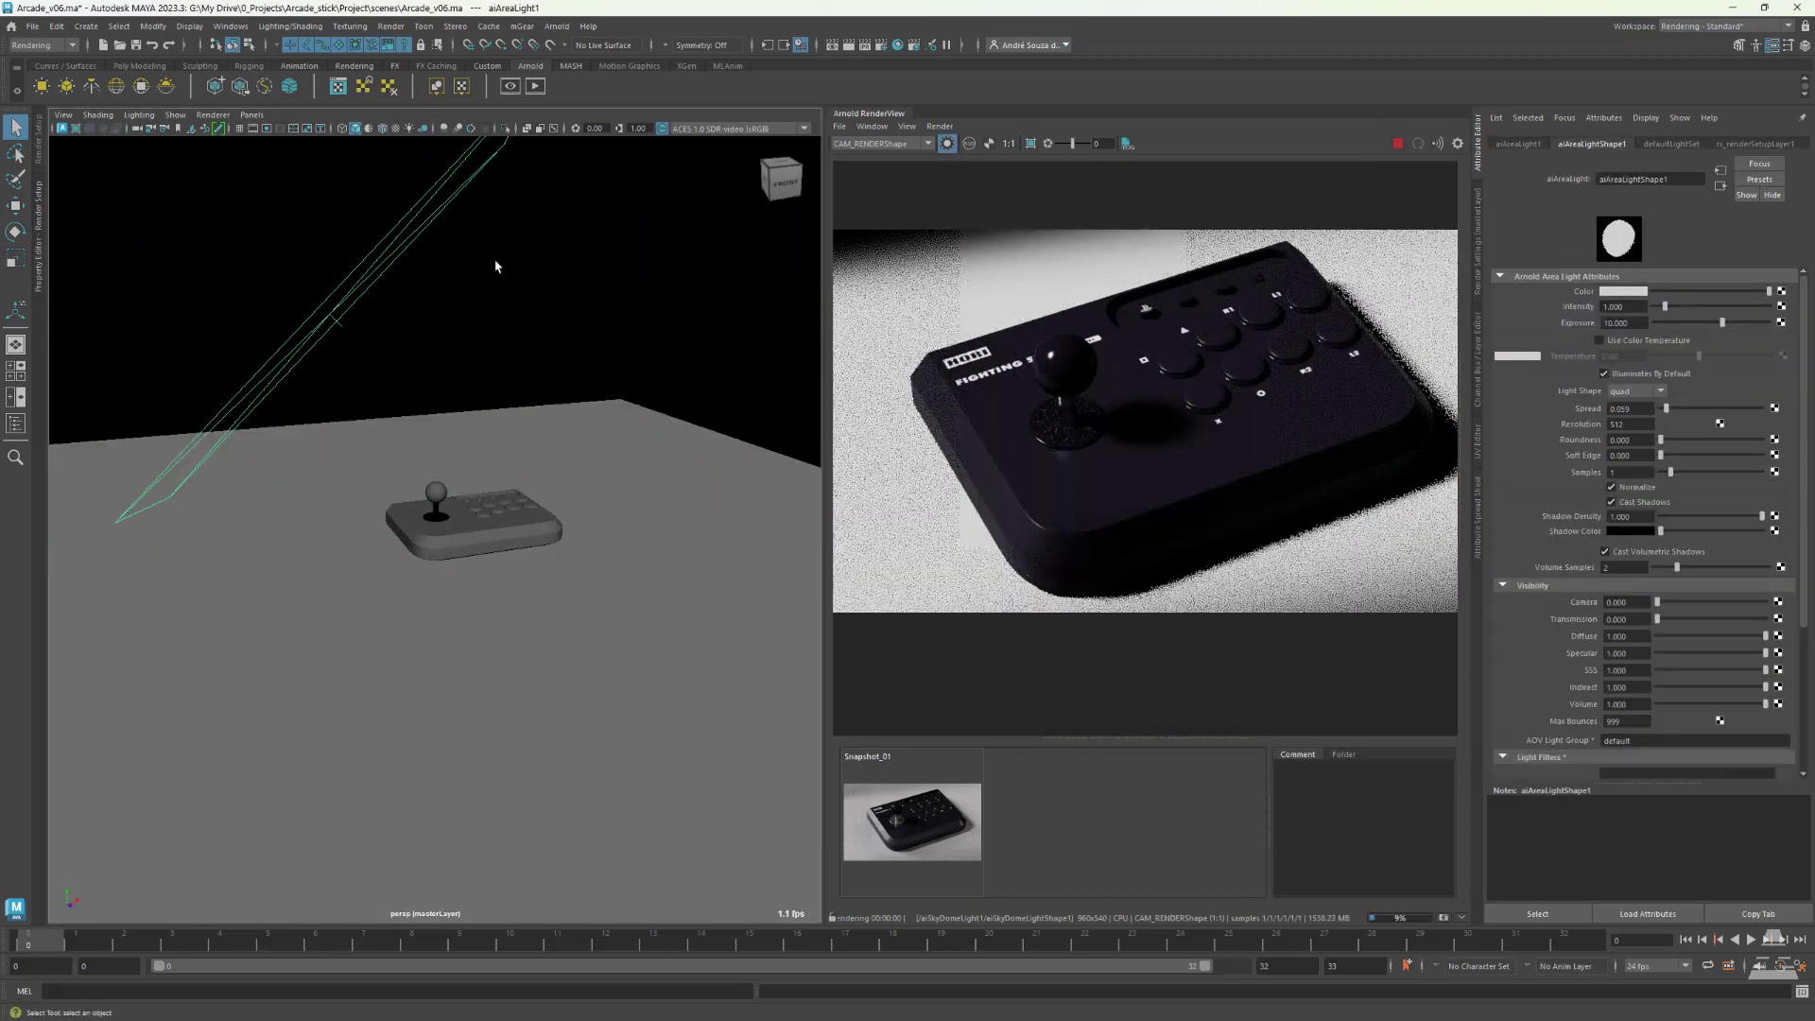
# - Set the exposure of the area light behind the arcade stick to 9
pyautogui.click(495, 267)
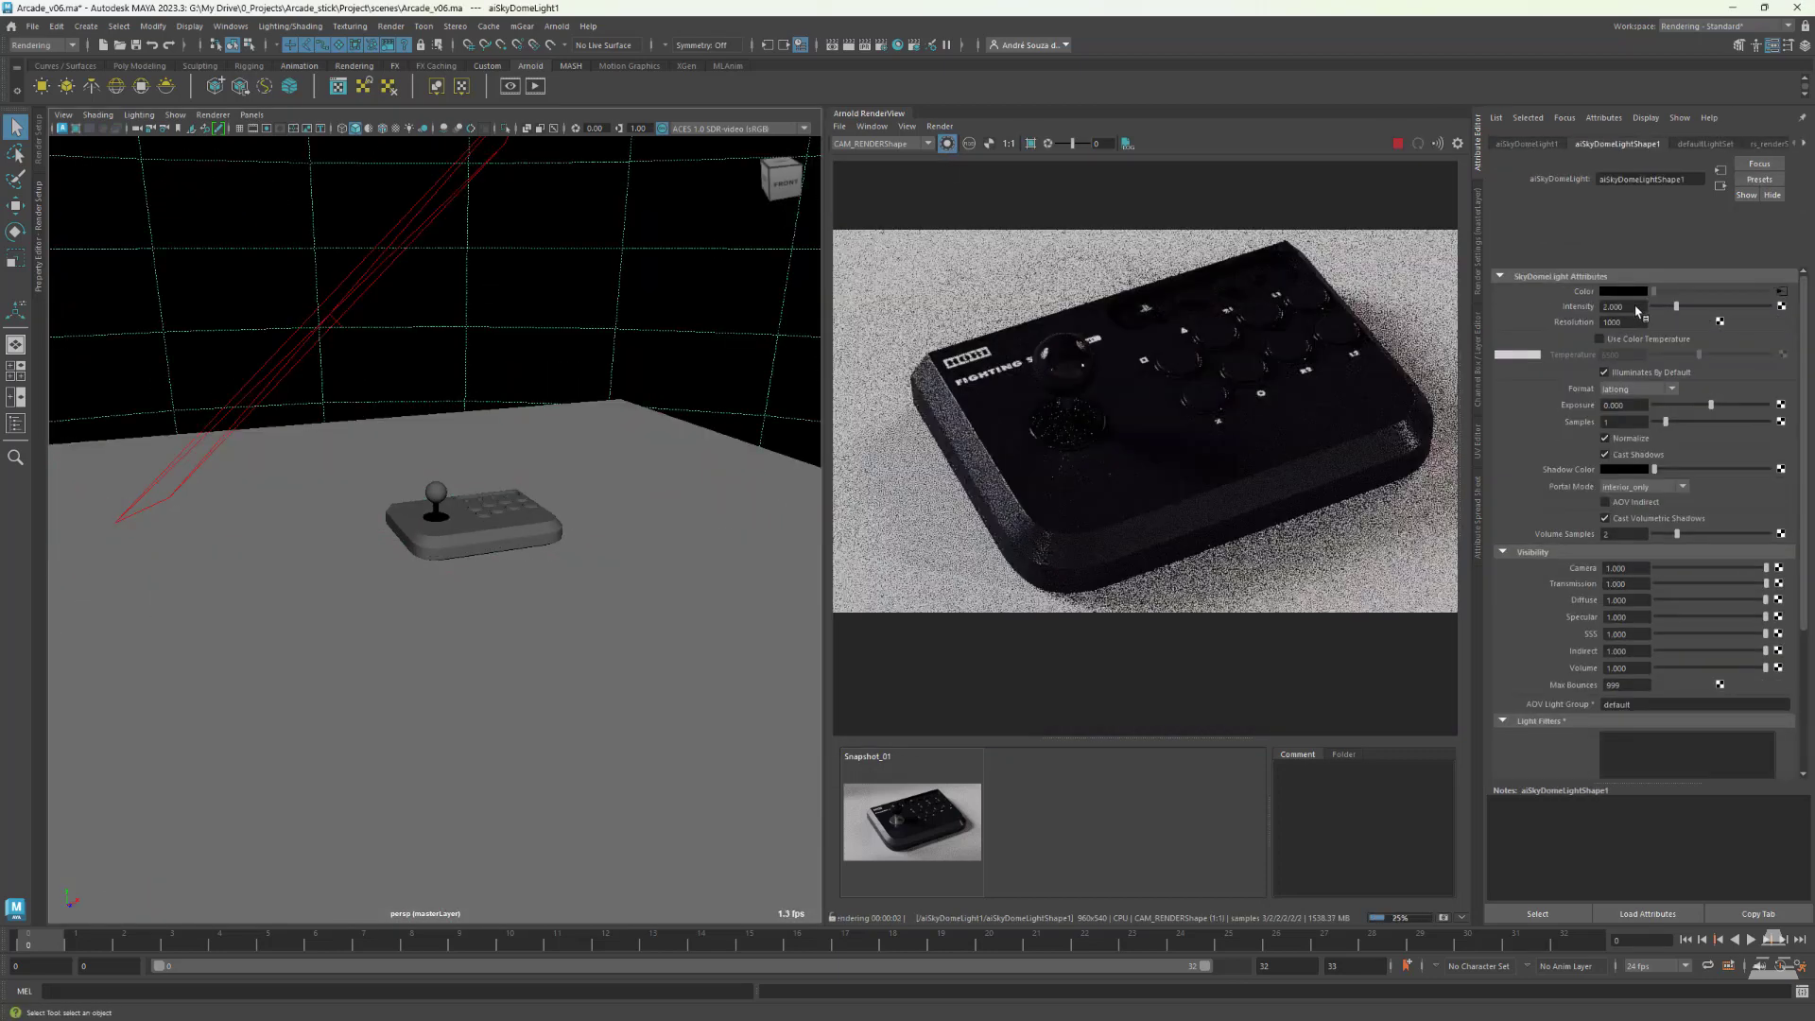
pyautogui.click(331, 320)
pyautogui.doubleClick(1618, 323)
pyautogui.write('9')
pyautogui.press('Return')
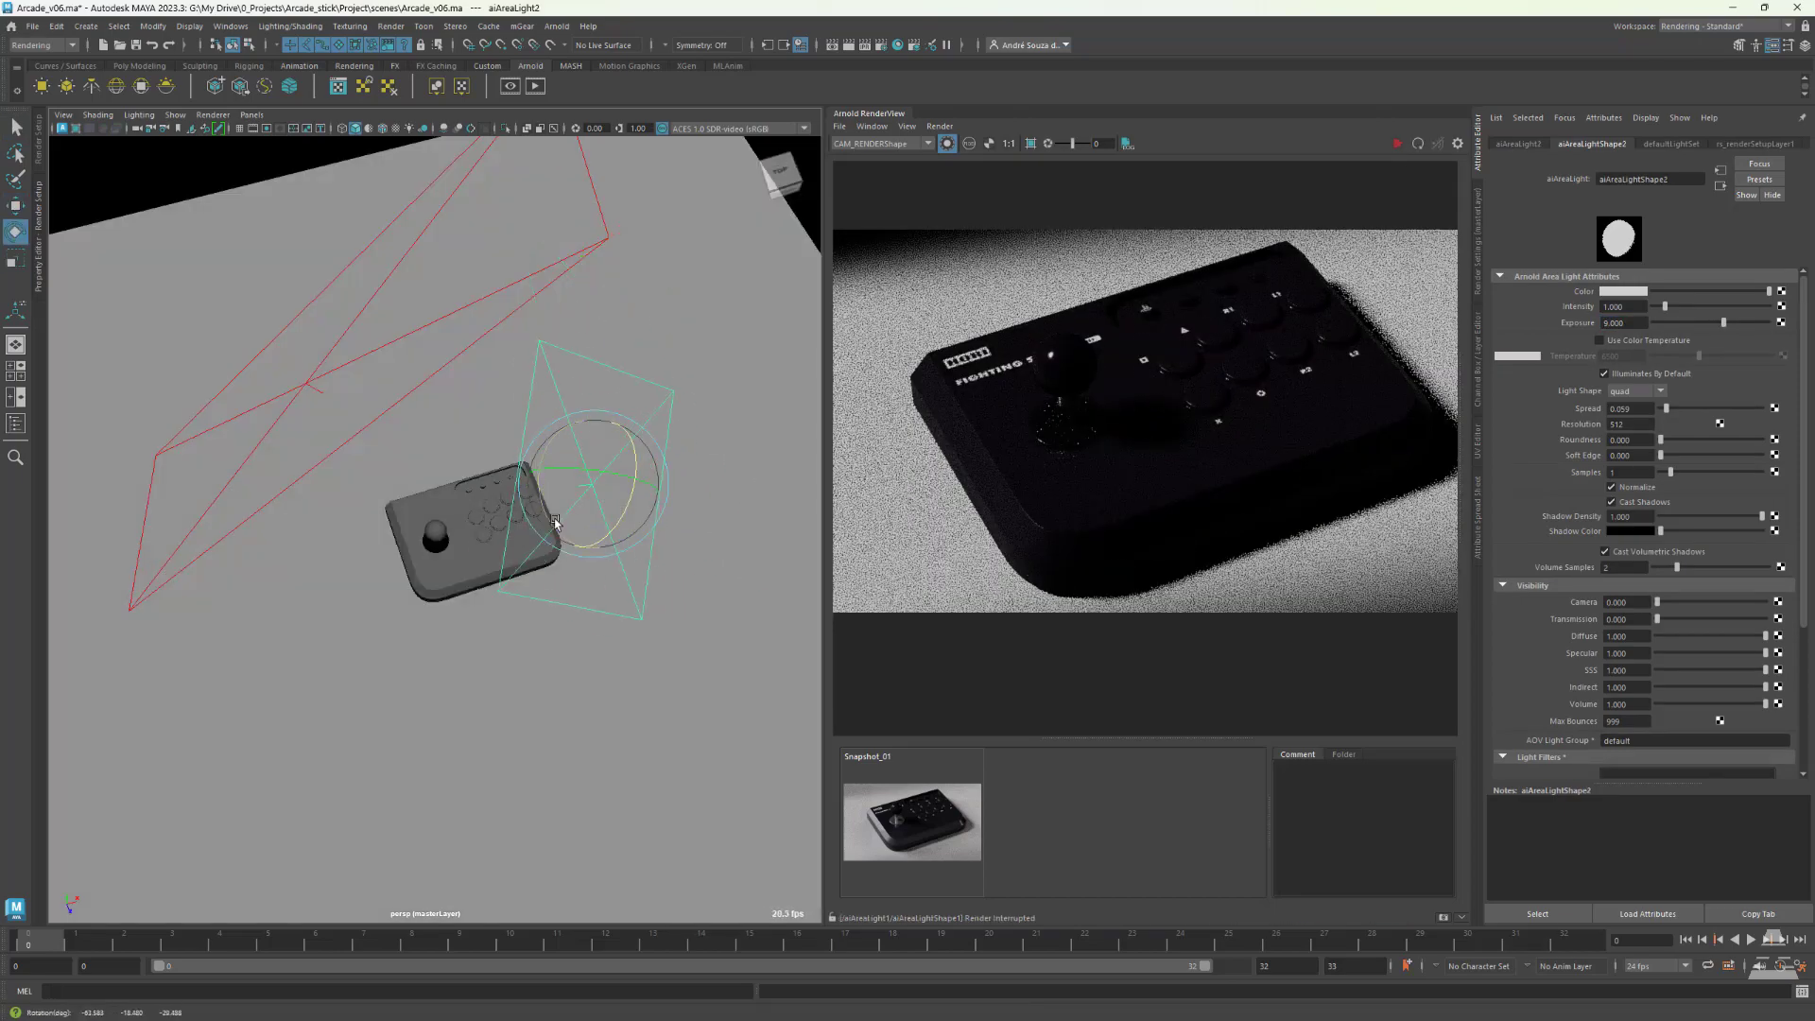
# - Rotate and widen the second area light on the opposite side of the stick and set its exposure to 12
pyautogui.moveTo(554, 522); pyautogui.dragTo(660, 364)
pyautogui.press('r')
pyautogui.moveTo(583, 315); pyautogui.dragTo(730, 288)
pyautogui.doubleClick(1639, 323)
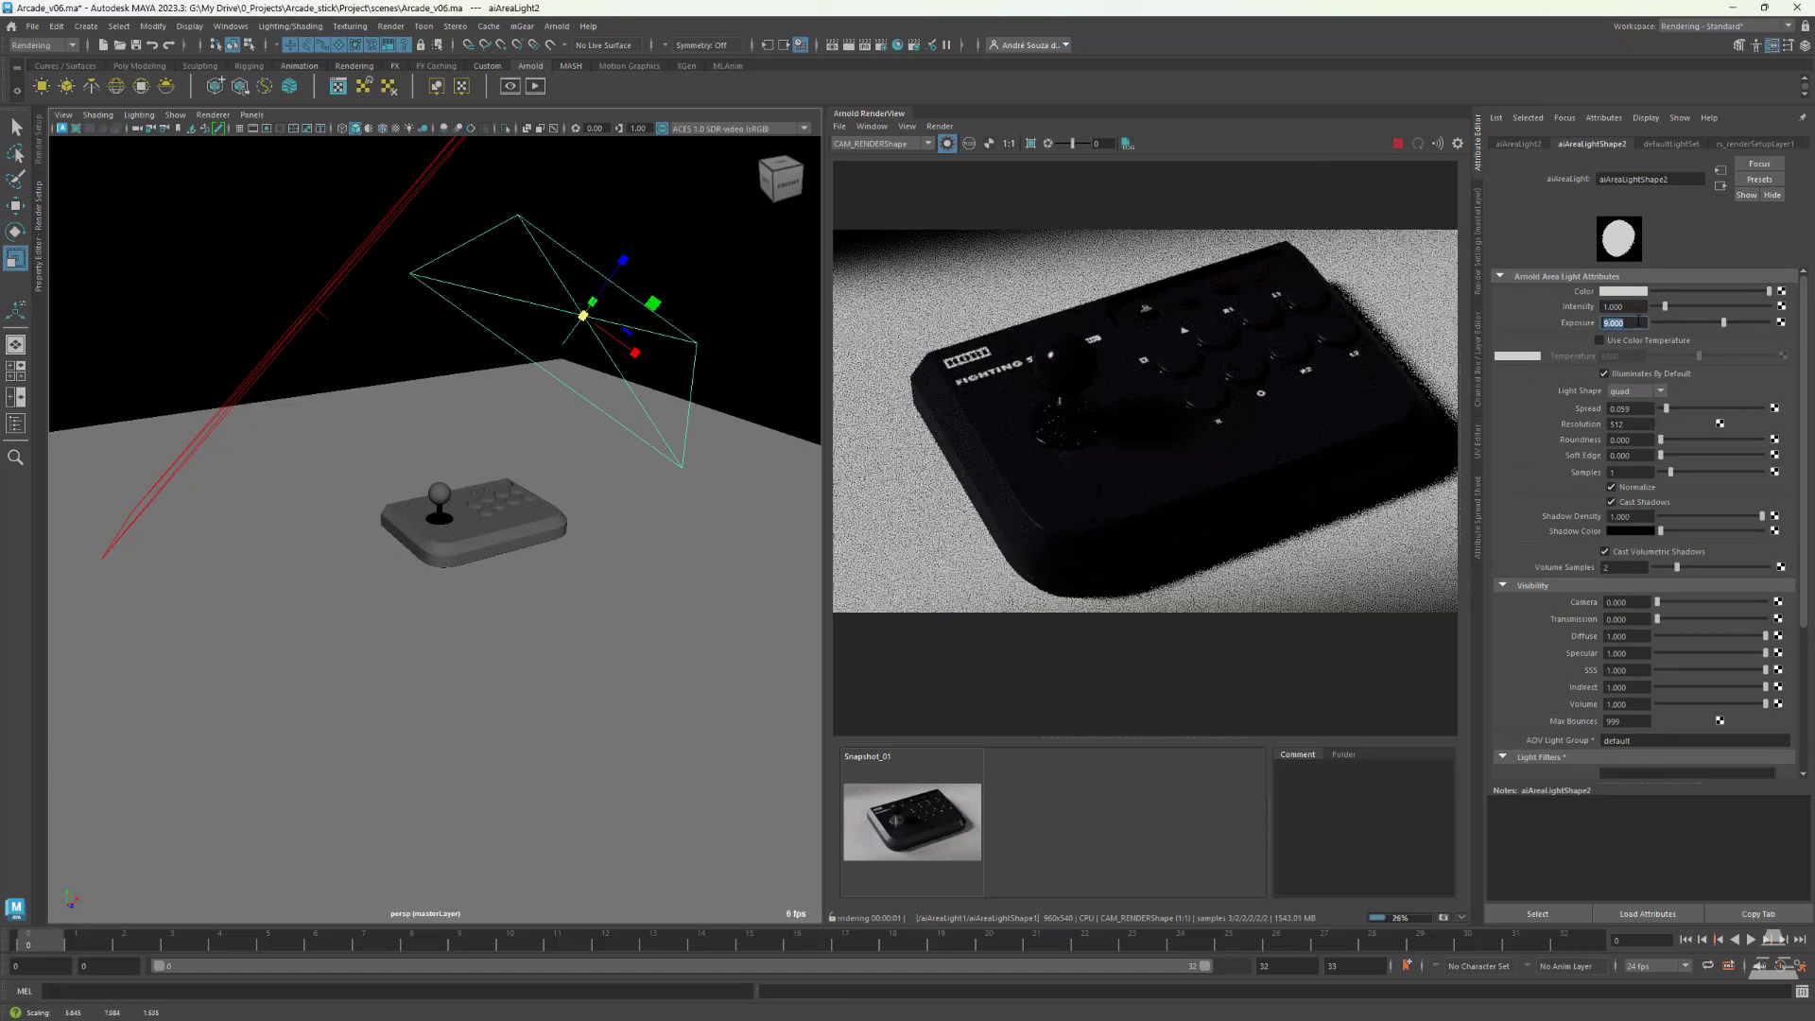
pyautogui.write('12')
pyautogui.press('Return')
# - Reposition and re-aim the second area light toward the arcade stick and set its exposure to 8
pyautogui.moveTo(666, 345)
pyautogui.keyDown('alt'); pyautogui.mouseDown()
pyautogui.moveTo(611, 388)
pyautogui.moveTo(531, 360)
pyautogui.moveTo(558, 397)
pyautogui.moveTo(662, 368)
pyautogui.mouseUp(); pyautogui.keyUp('alt')
pyautogui.scroll(-1, 605, 387)
pyautogui.press('e')
pyautogui.scroll(-2, 570, 432)
pyautogui.press('w')
pyautogui.doubleClick(1626, 323)
pyautogui.write('8')
pyautogui.press('Return')
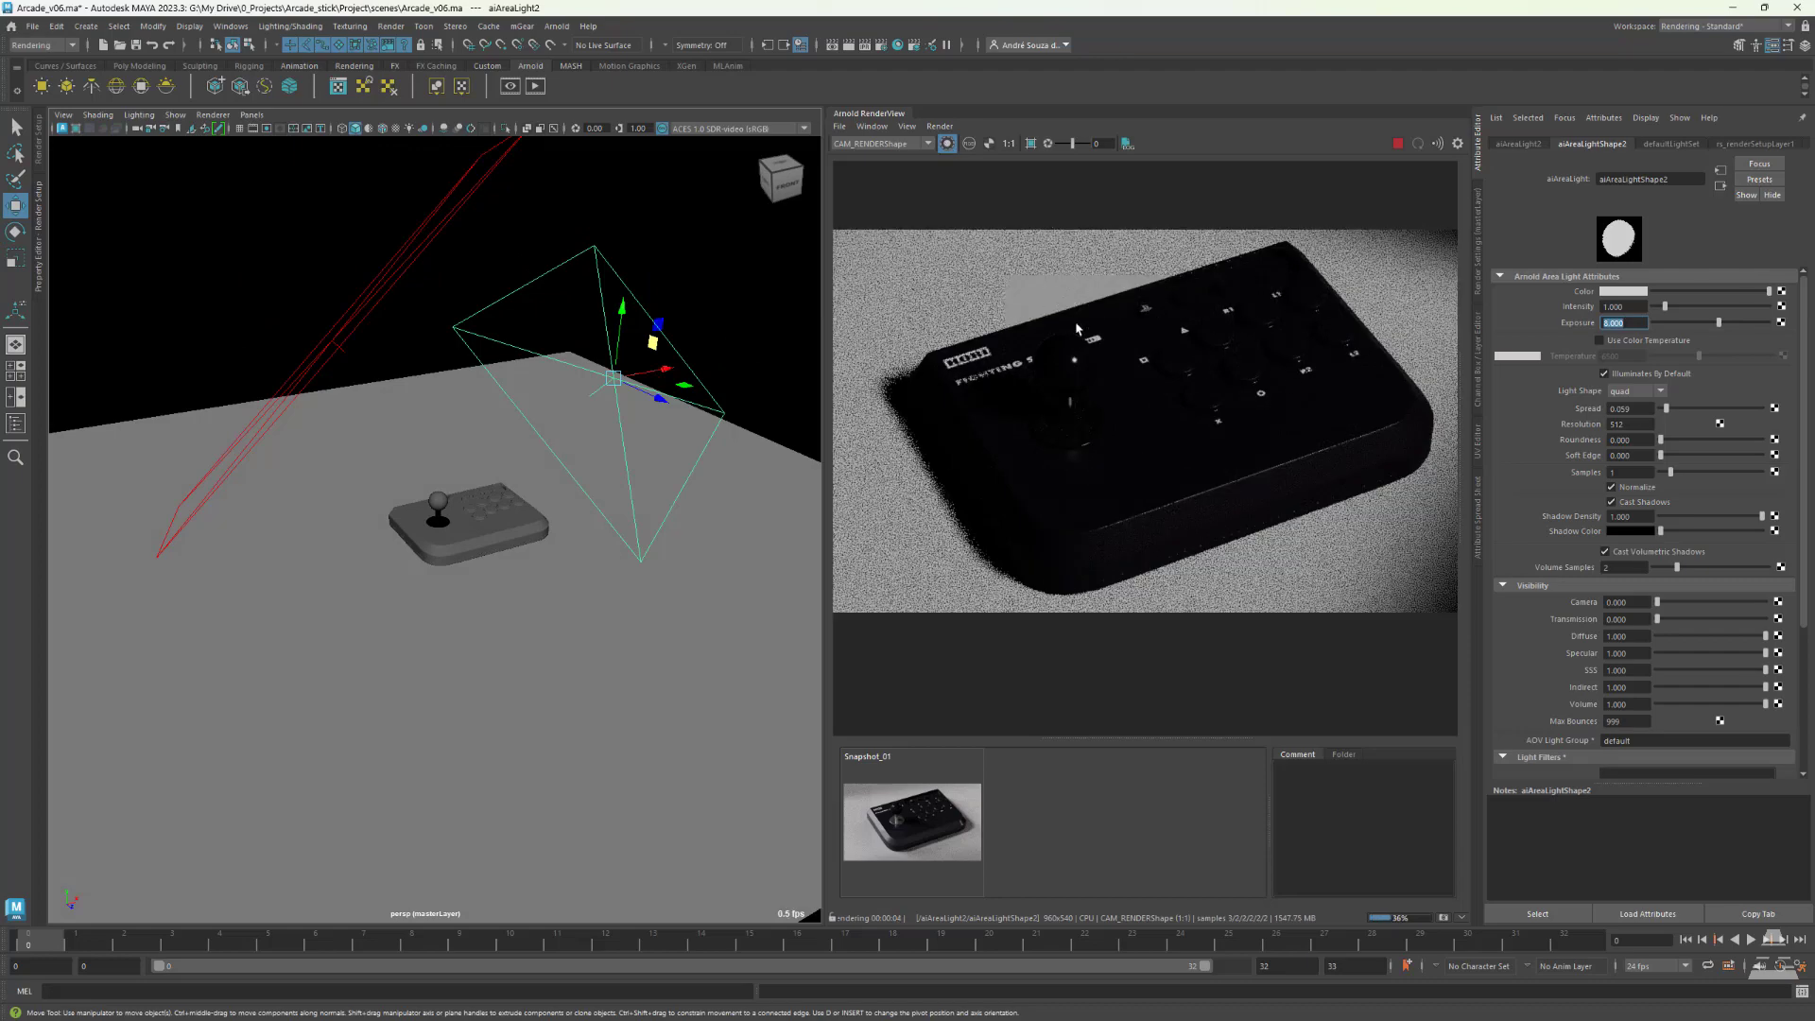
# - Give the second area light a colour temperature of 5500, then re-aim it, enlarge it and move it farther from the stick
pyautogui.keyDown('alt'); pyautogui.moveTo(661, 445); pyautogui.dragTo(567, 548); pyautogui.keyUp('alt')
pyautogui.moveTo(568, 548); pyautogui.dragTo(558, 539)
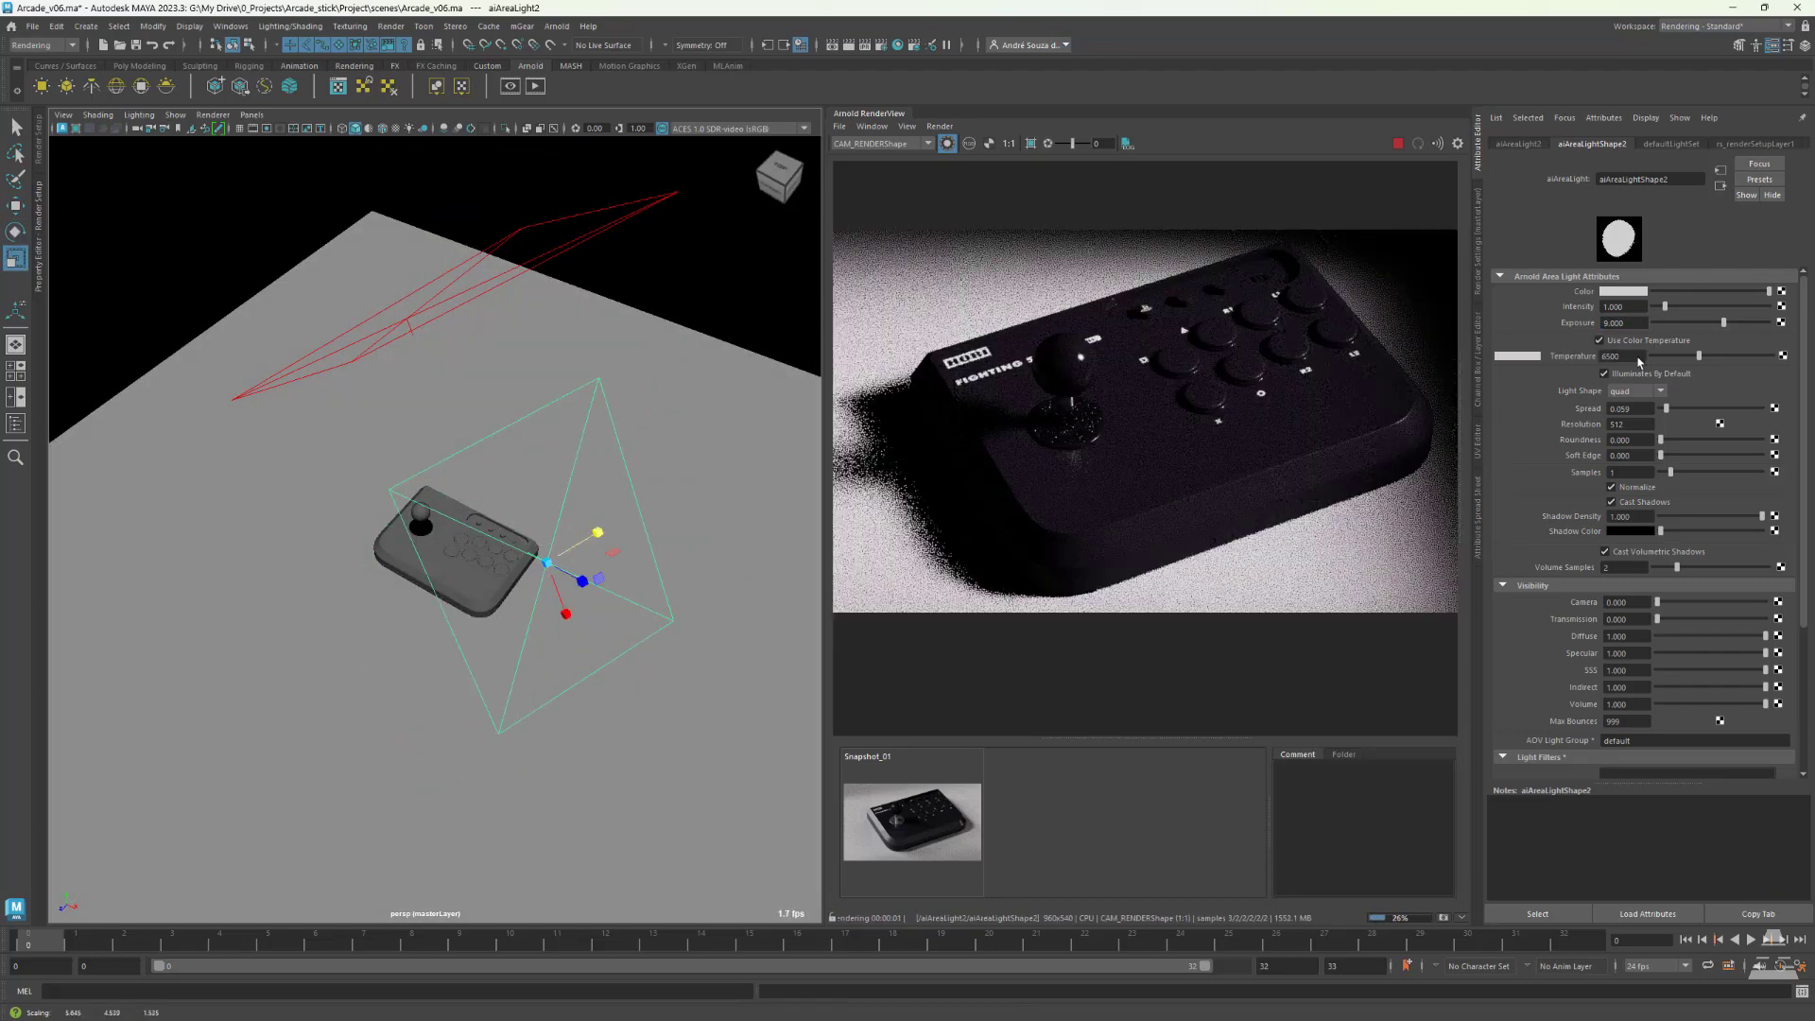
pyautogui.keyDown('alt'); pyautogui.moveTo(495, 490); pyautogui.dragTo(445, 534); pyautogui.keyUp('alt')
pyautogui.moveTo(444, 534); pyautogui.dragTo(459, 543)
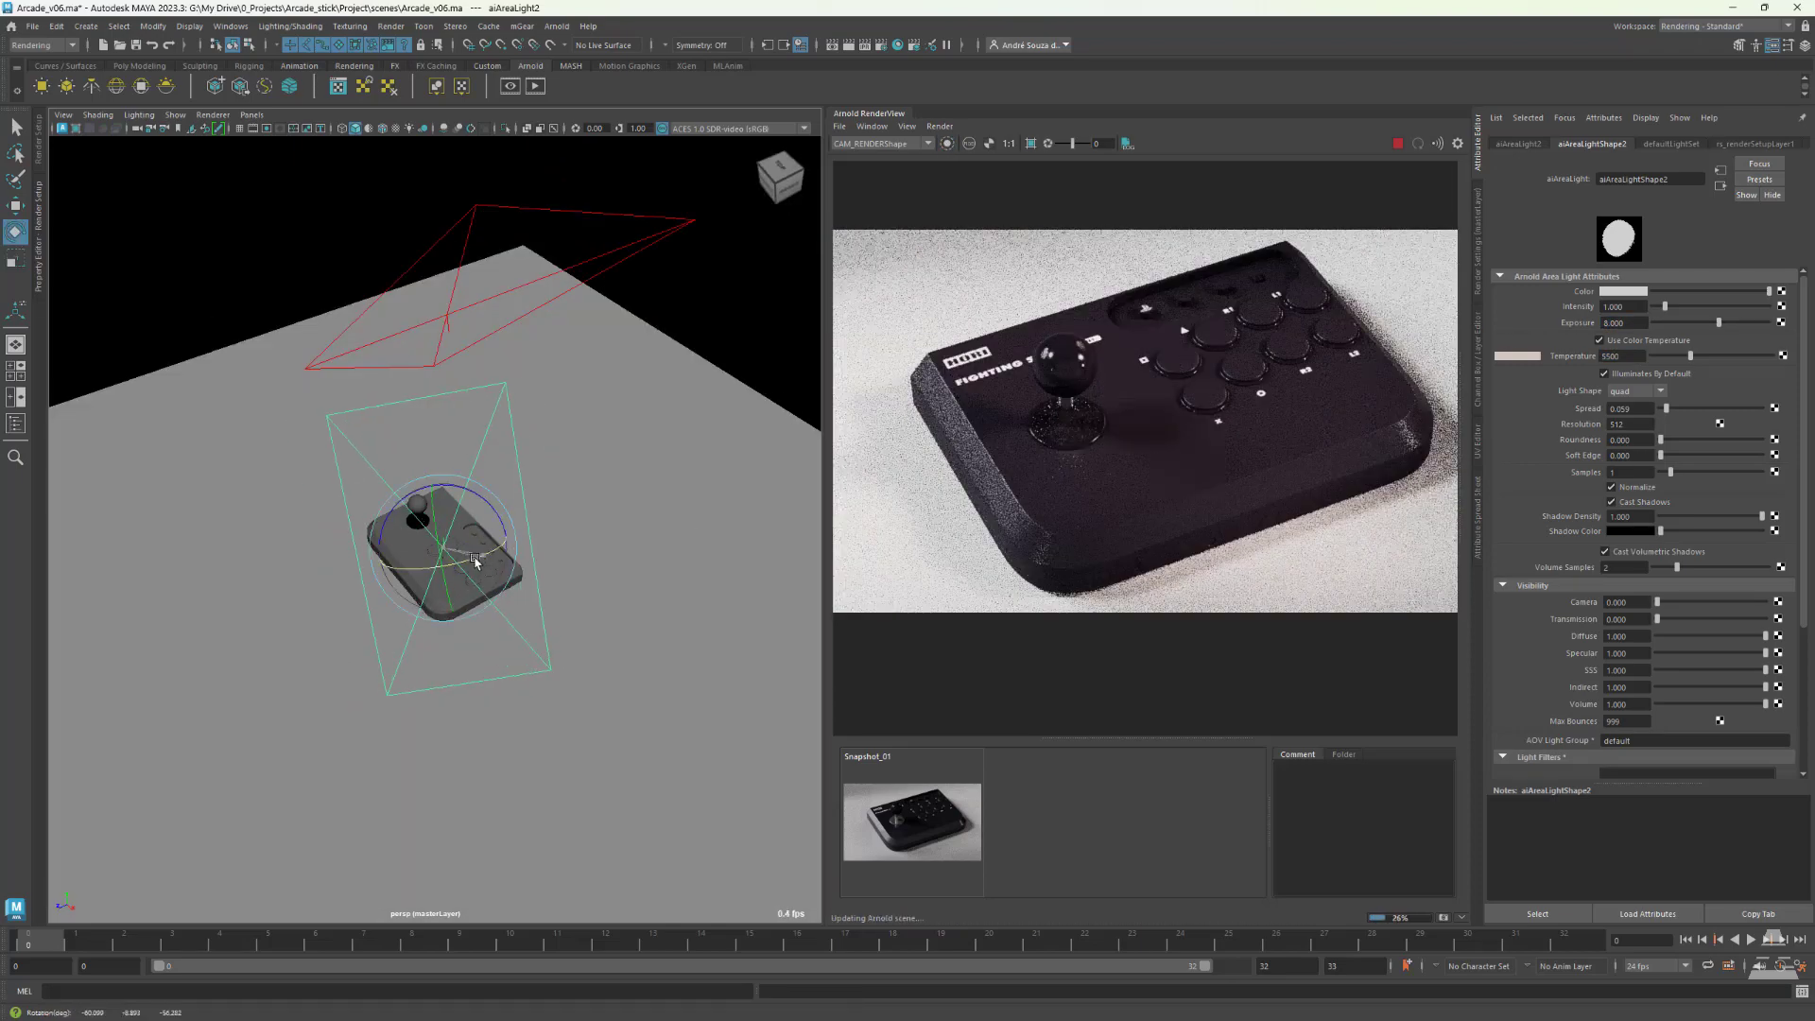
pyautogui.keyDown('alt'); pyautogui.moveTo(426, 561); pyautogui.dragTo(563, 503); pyautogui.keyUp('alt')
pyautogui.press('w')
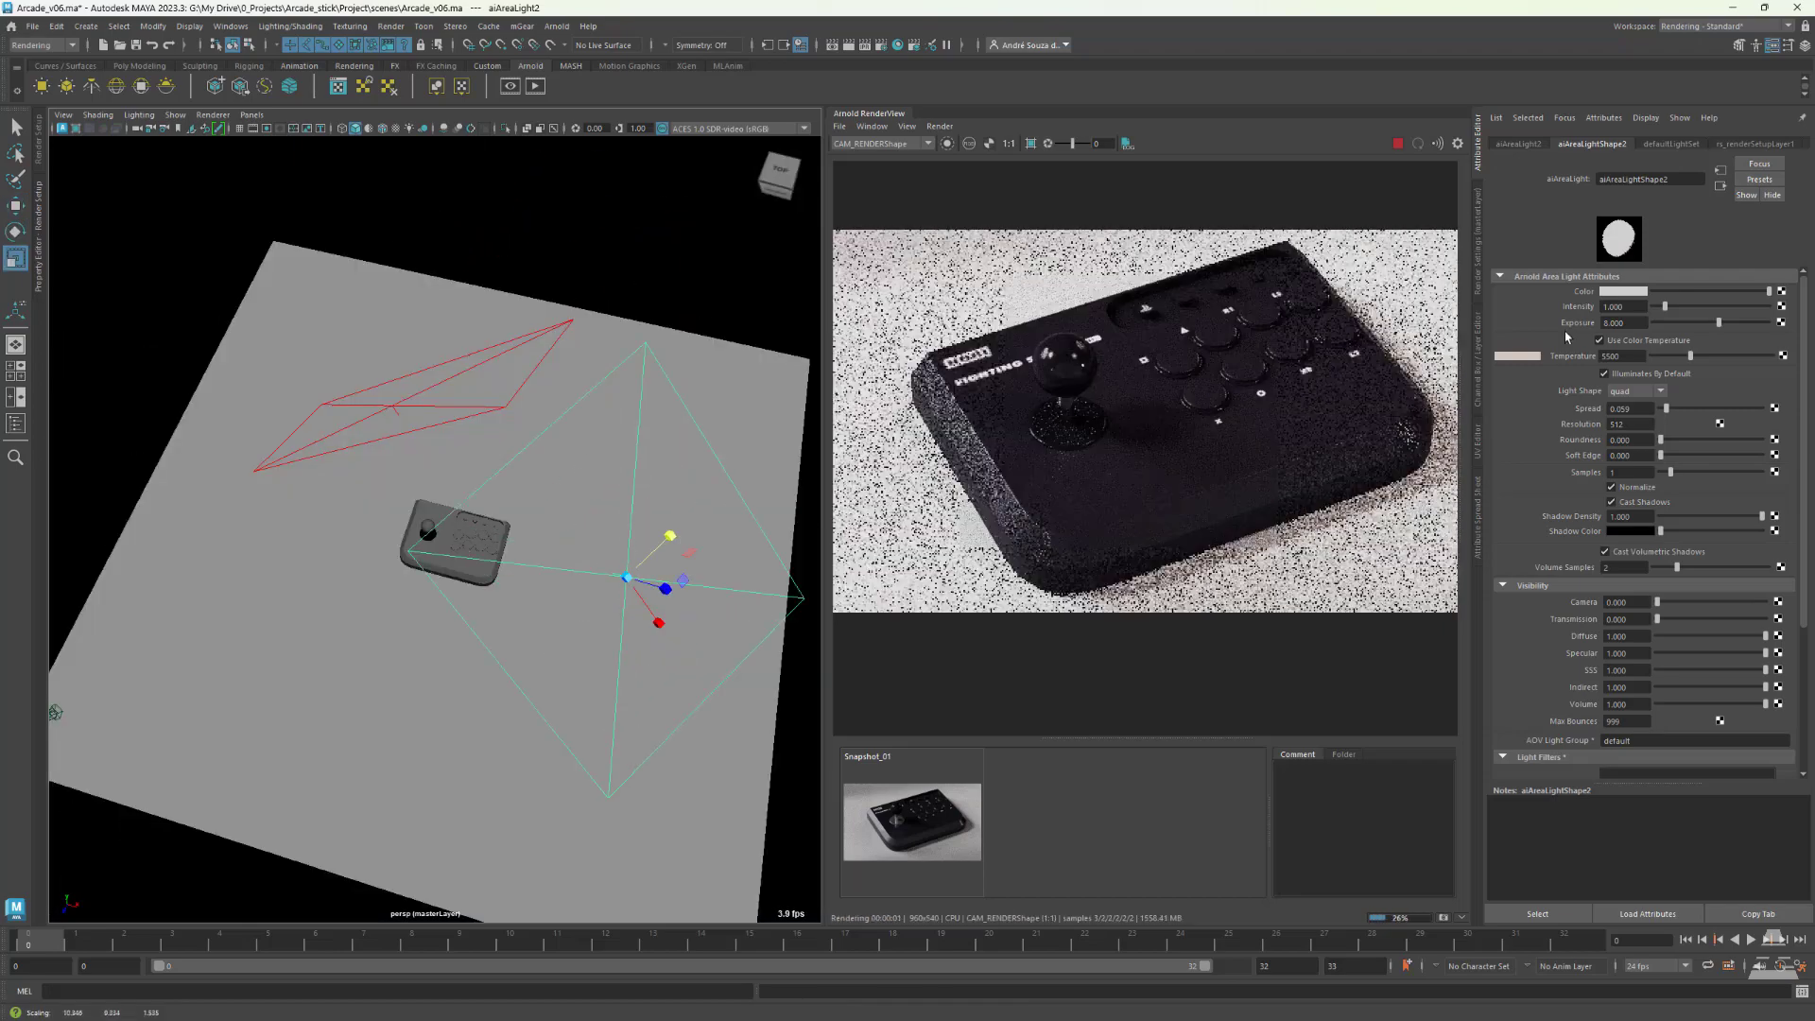
pyautogui.keyDown('alt'); pyautogui.moveTo(737, 444); pyautogui.dragTo(654, 457); pyautogui.keyUp('alt')
# - Set the second area light's temperature to 8500 and the sky dome's intensity to 1 and exposure to 2, comparing against the saved snapshot
pyautogui.click(639, 267)
pyautogui.doubleClick(1636, 306)
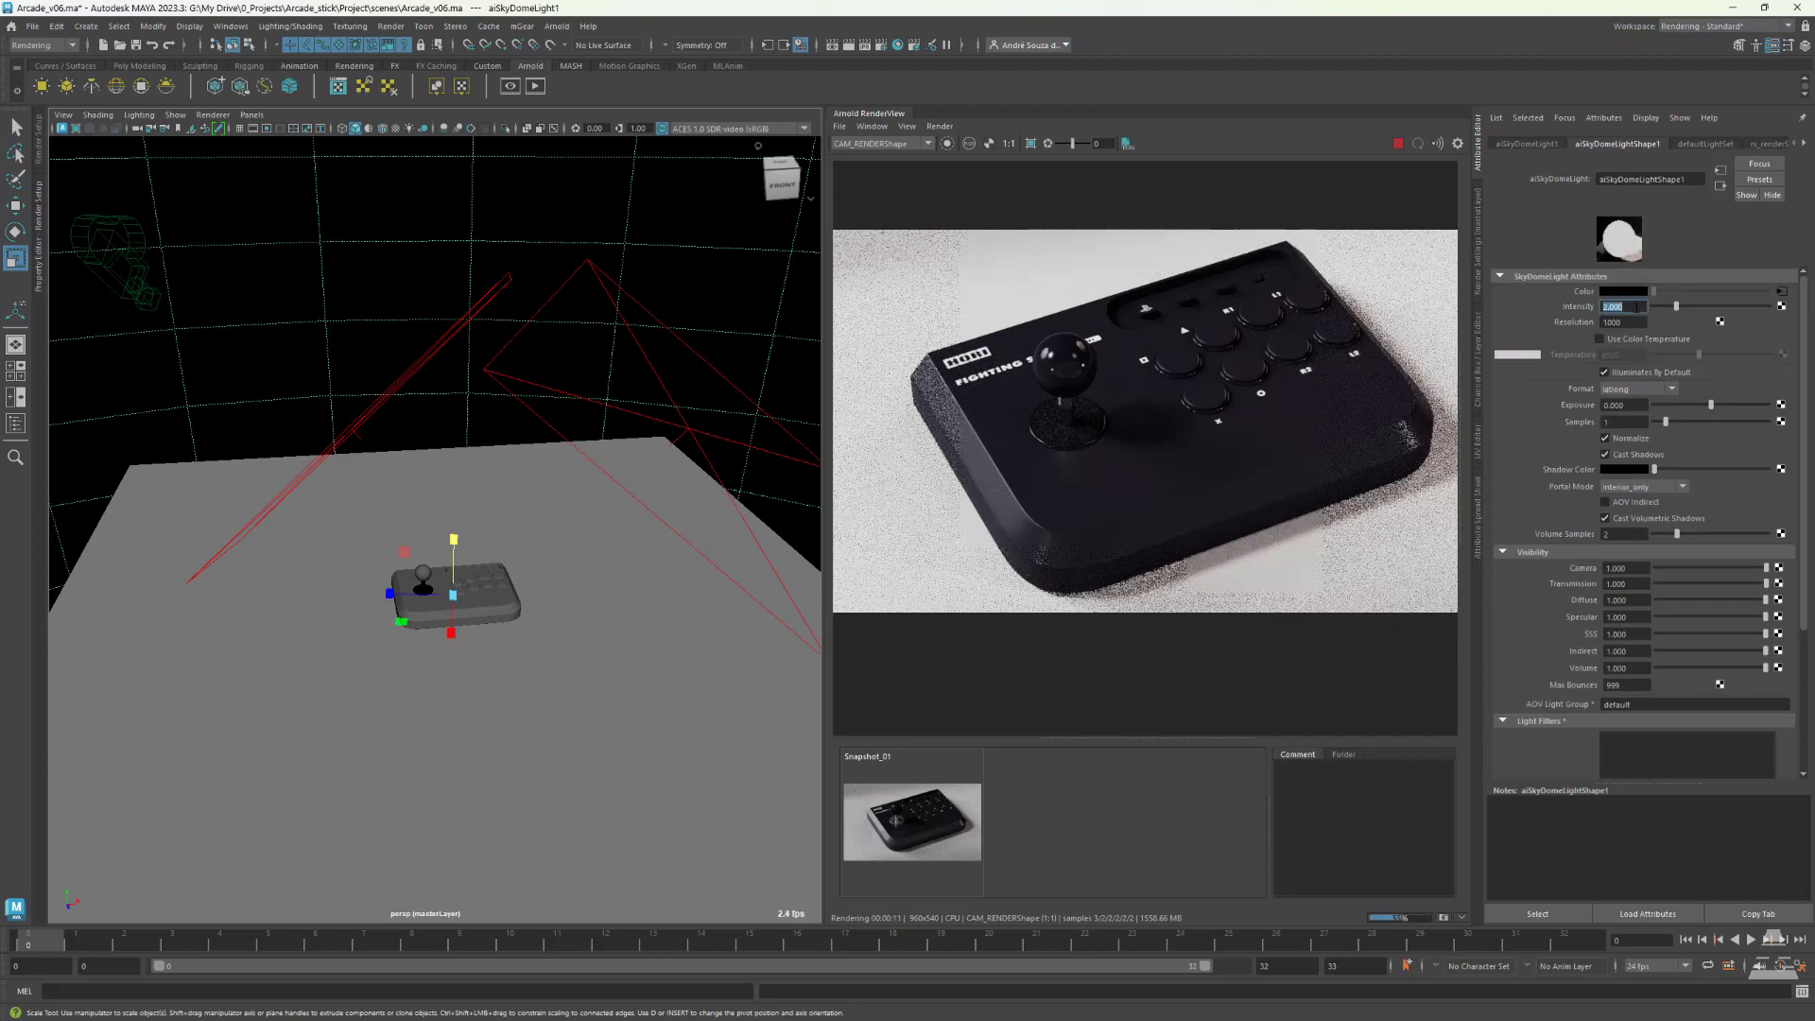
pyautogui.click(665, 420)
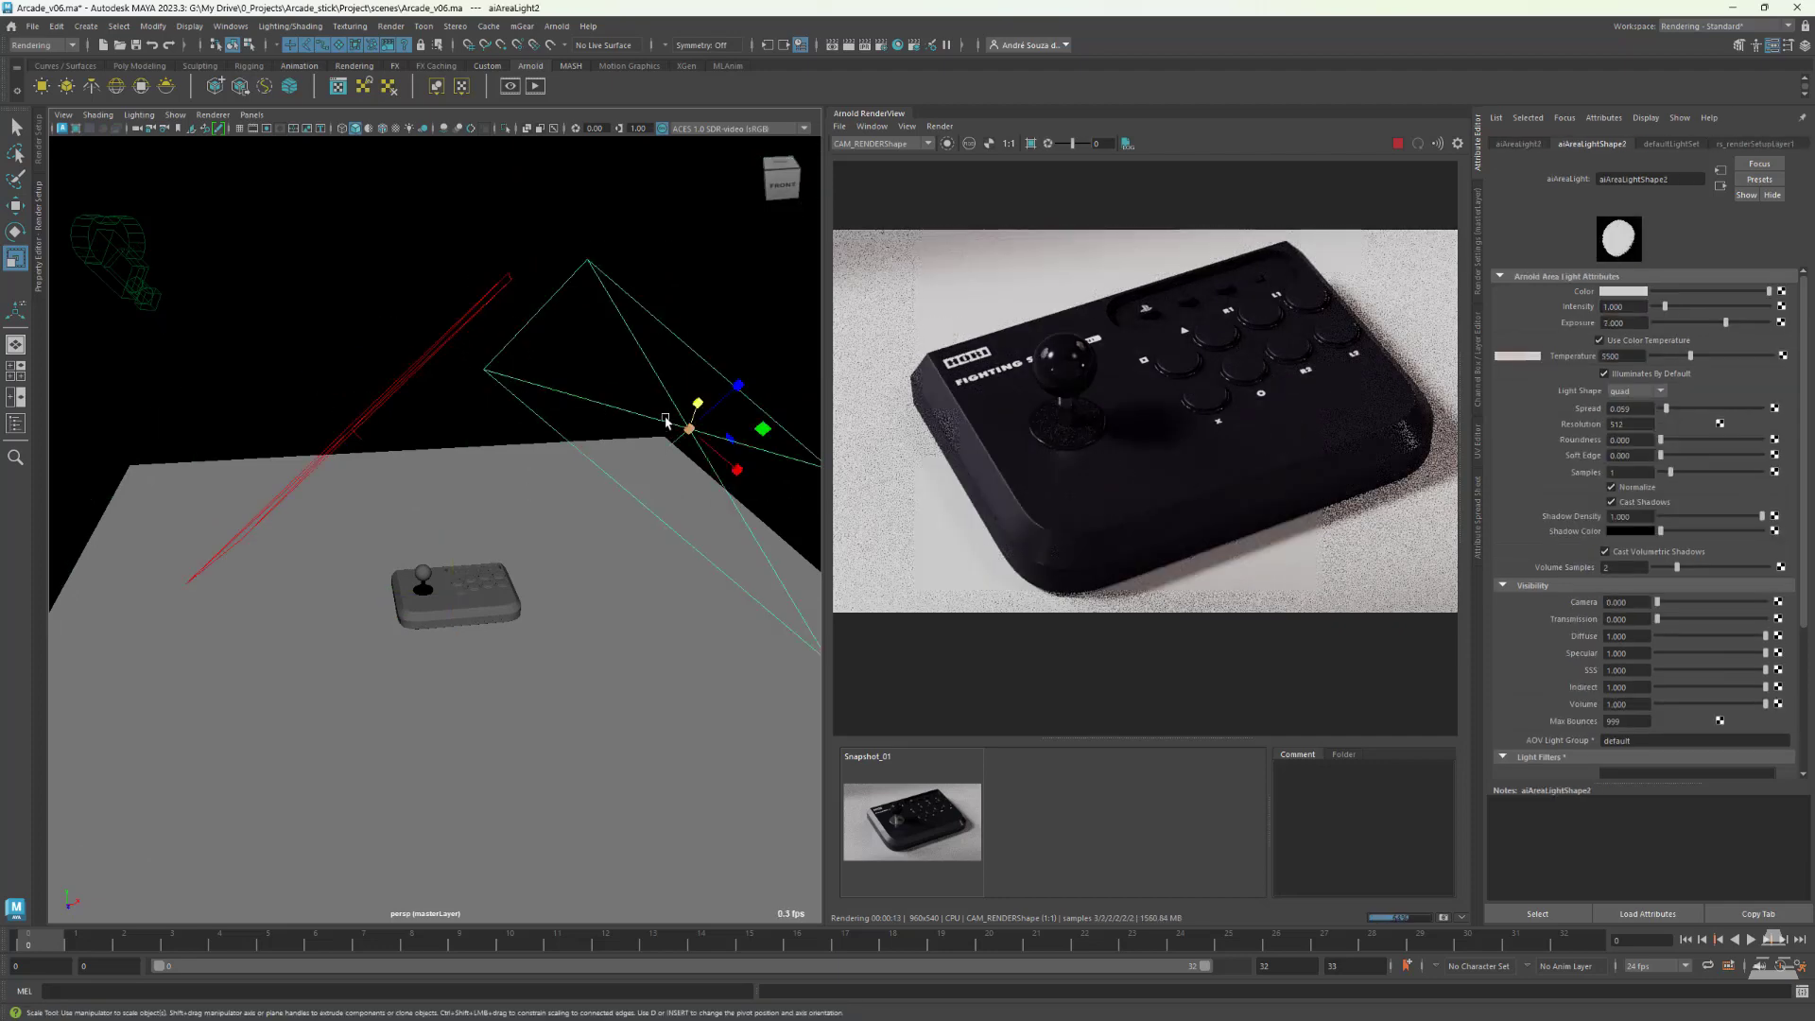
pyautogui.write('8500')
pyautogui.press('Return')
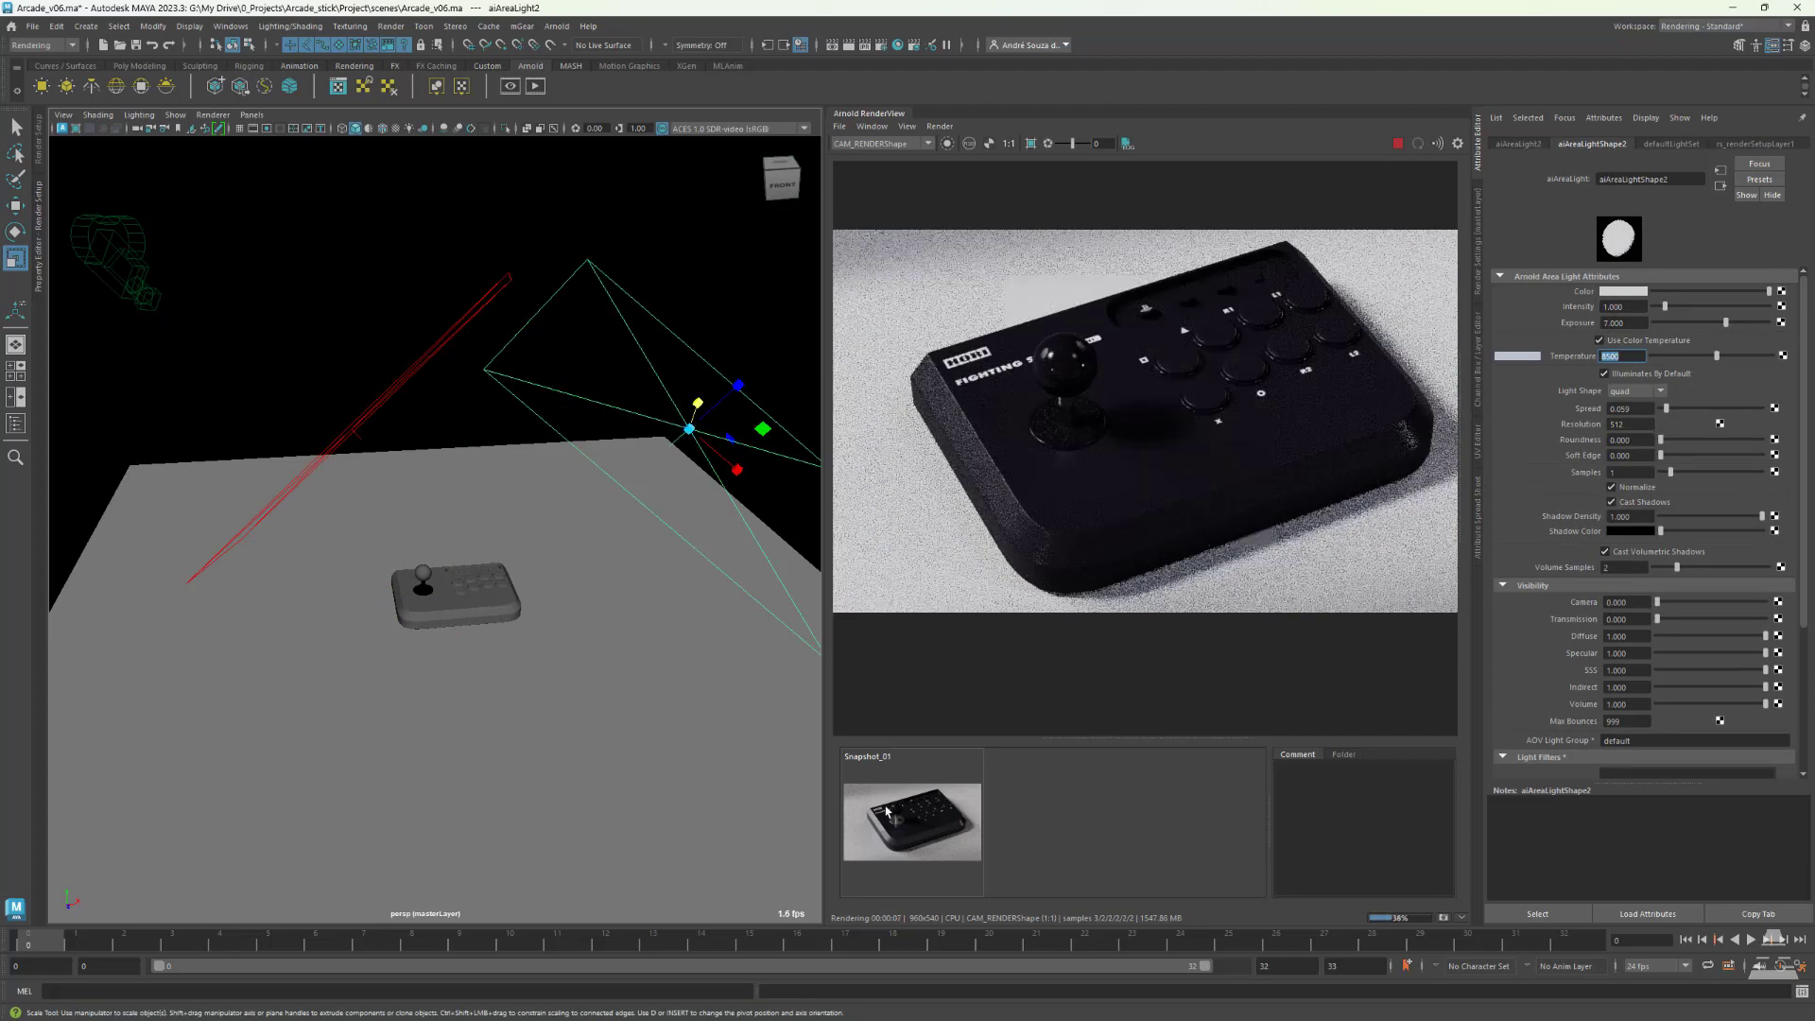
pyautogui.click(940, 815)
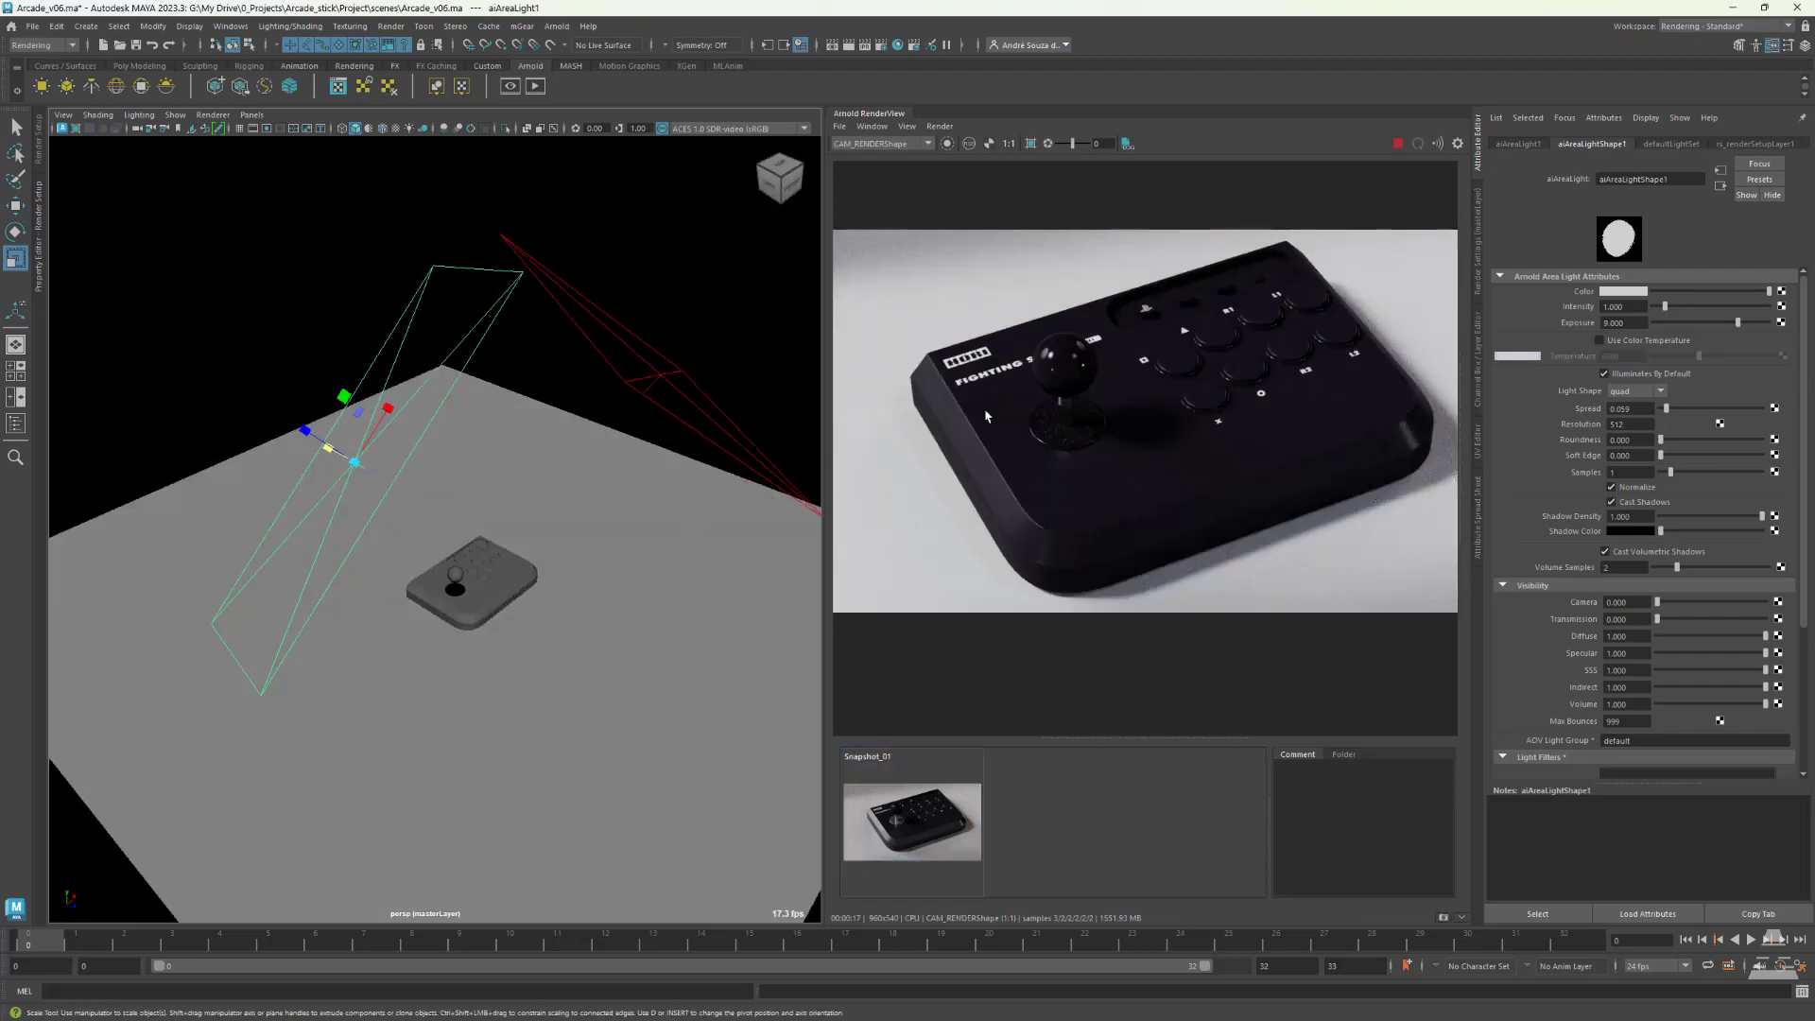
pyautogui.doubleClick(1637, 323)
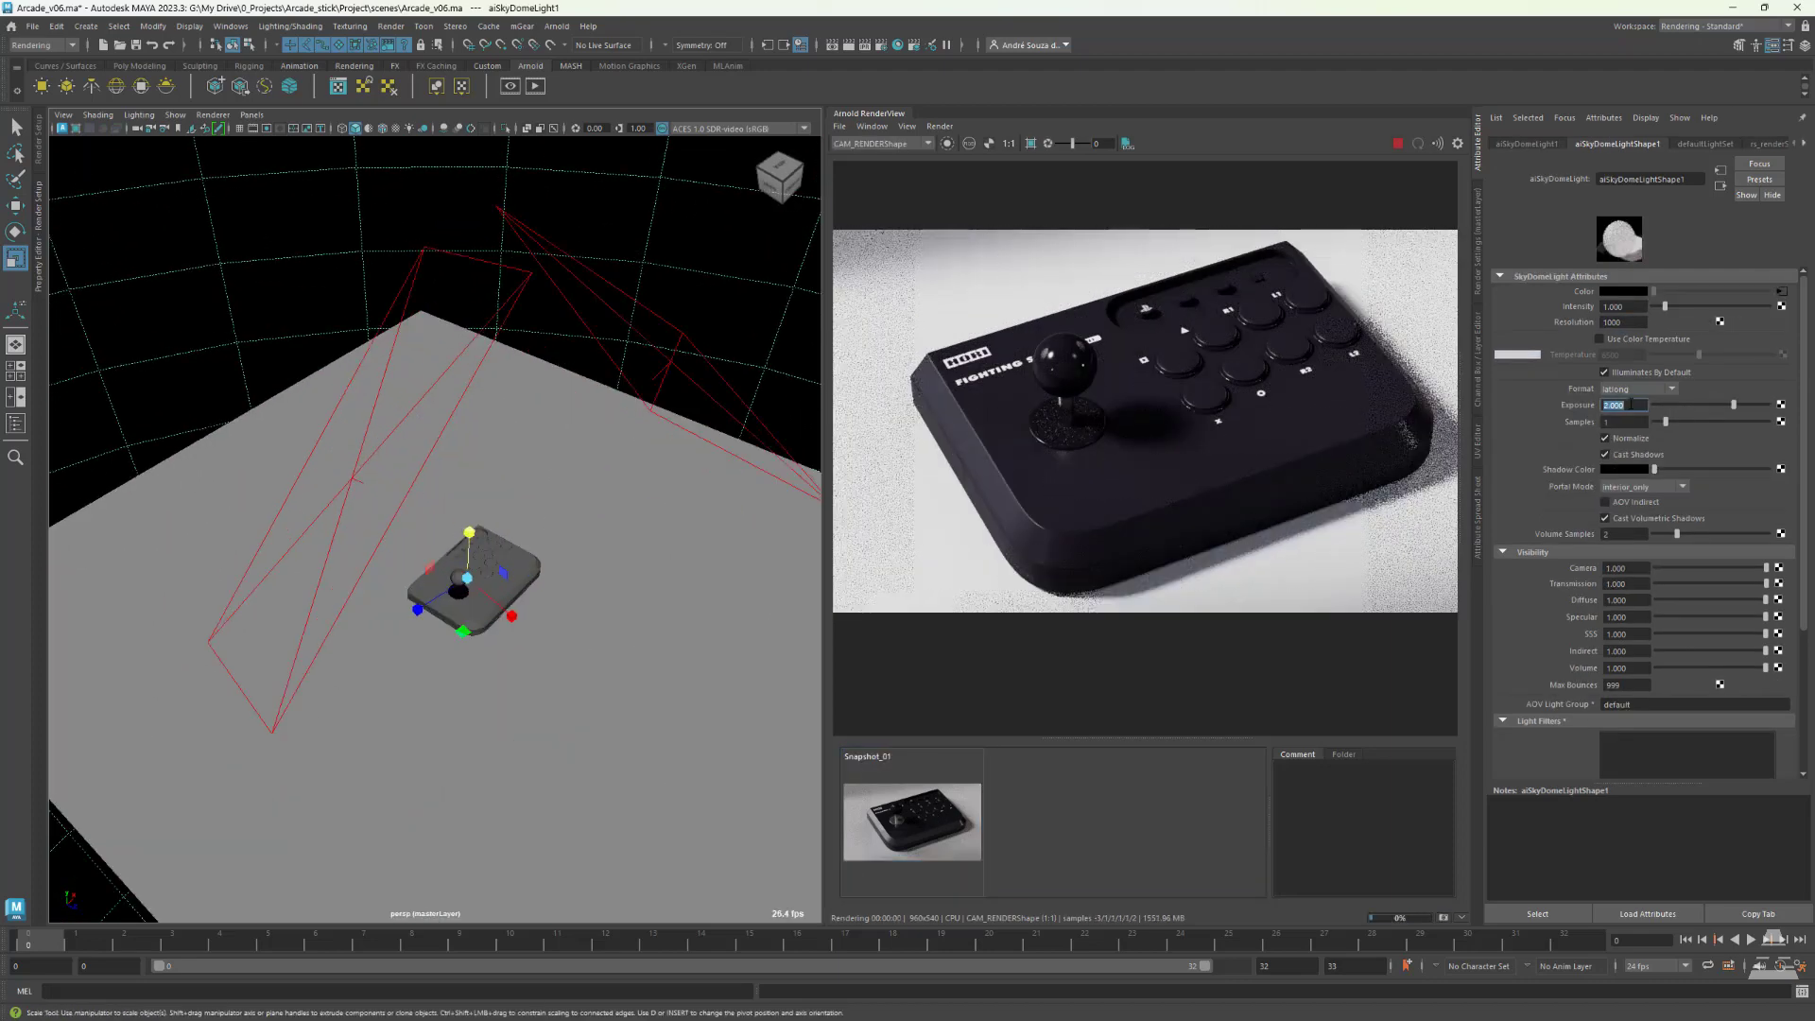
# - Build a MAT_PISO standard surface for the floor plane and lay out the five concrete_floor_worn_001 texture nodes beside it
pyautogui.click(620, 478)
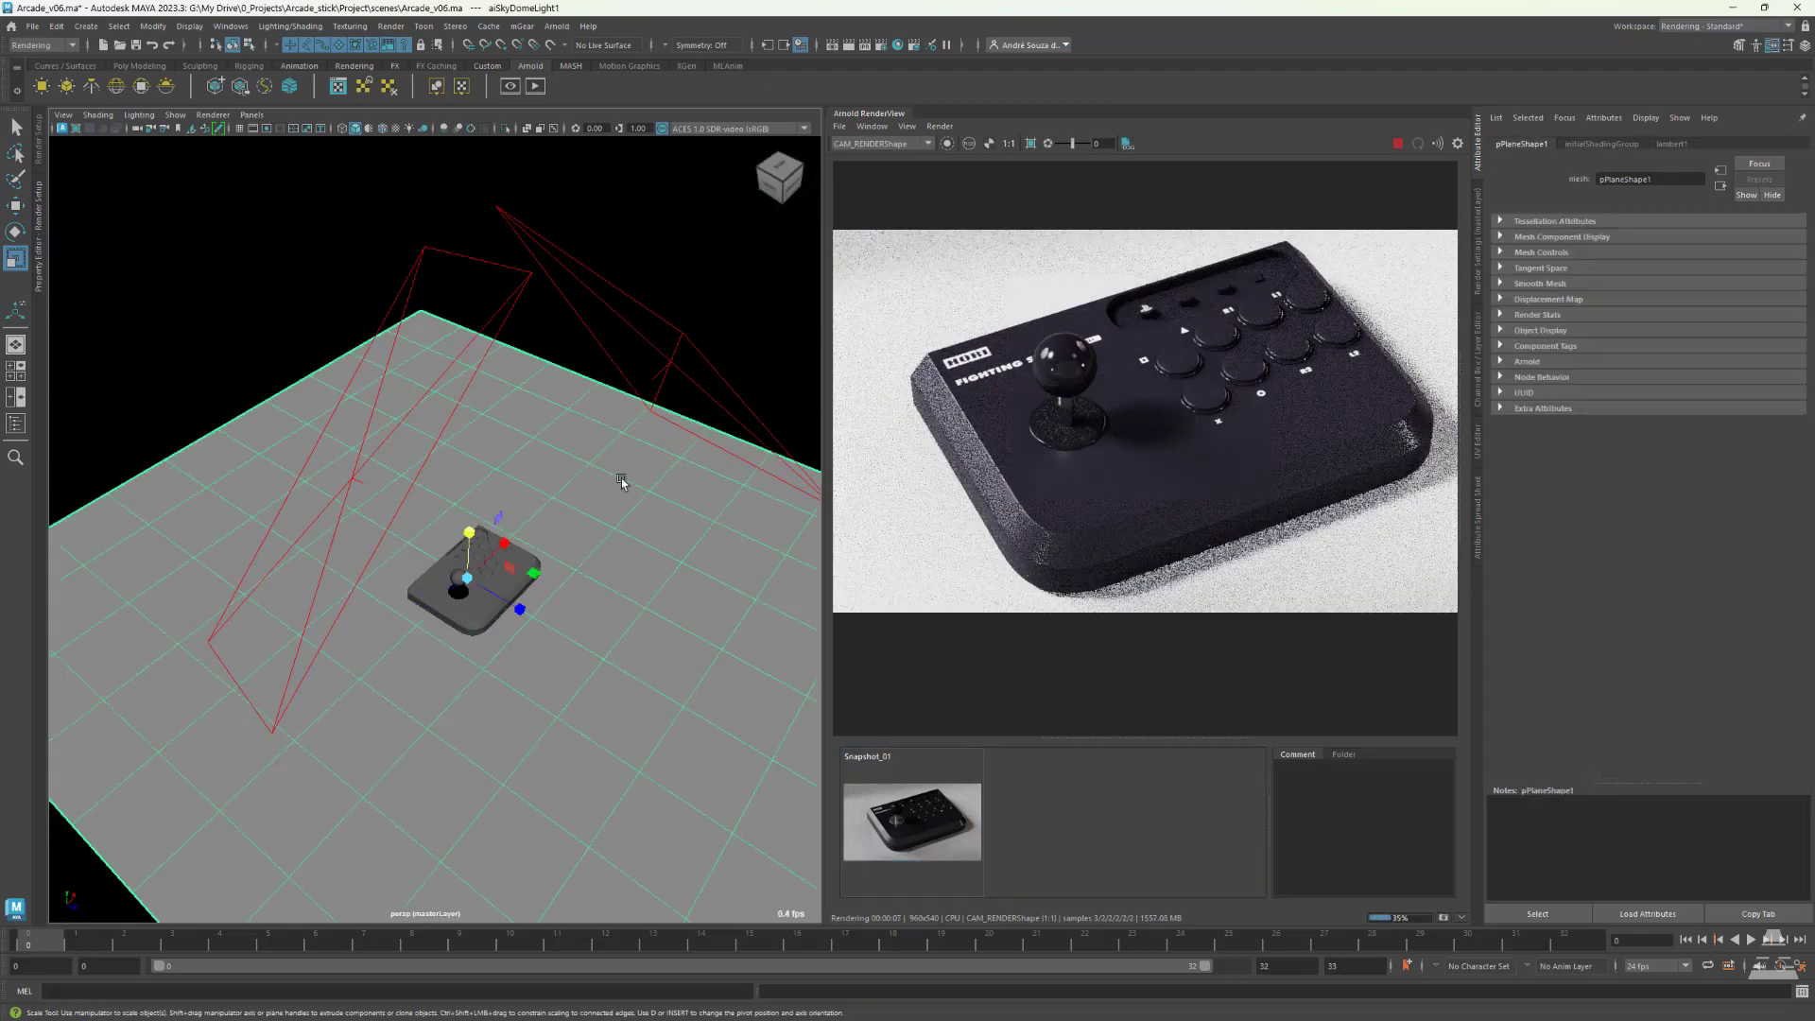
pyautogui.keyDown('alt'); pyautogui.moveTo(620, 478); pyautogui.dragTo(288, 307); pyautogui.keyUp('alt')
pyautogui.click(897, 45)
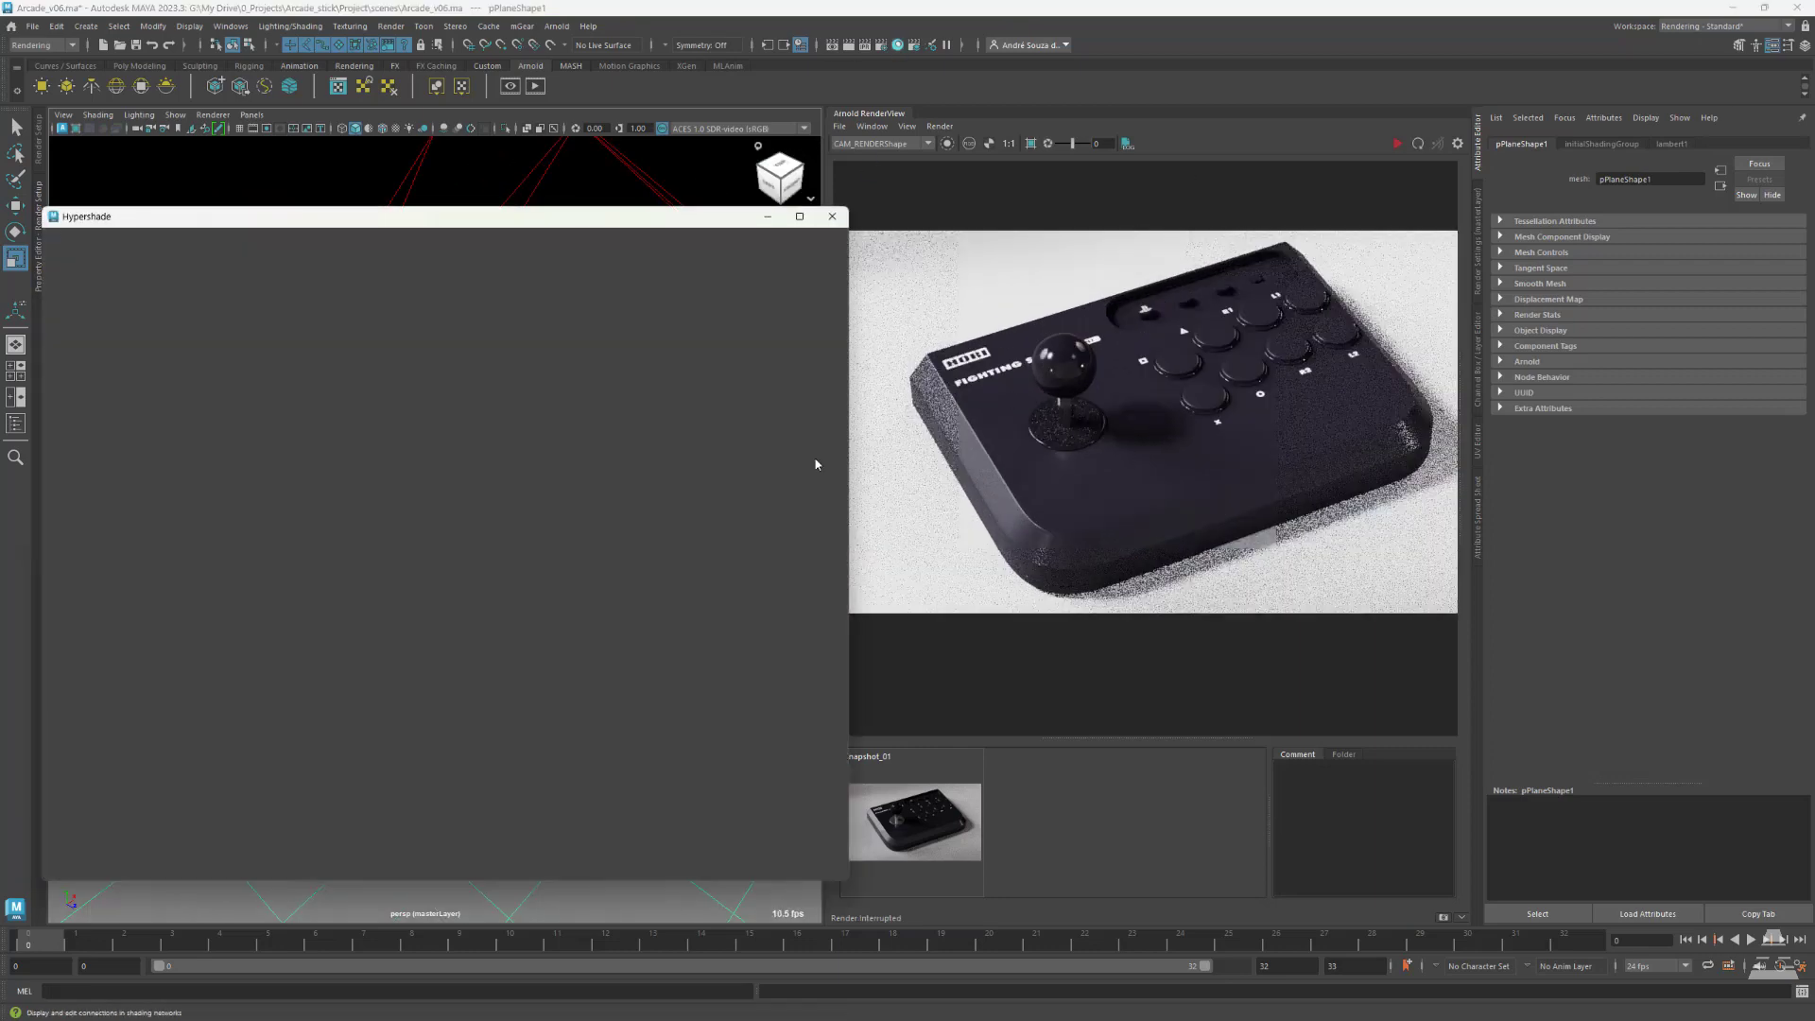
pyautogui.moveTo(454, 217); pyautogui.dragTo(823, 194)
pyautogui.moveTo(341, 567); pyautogui.dragTo(347, 962, button='right')
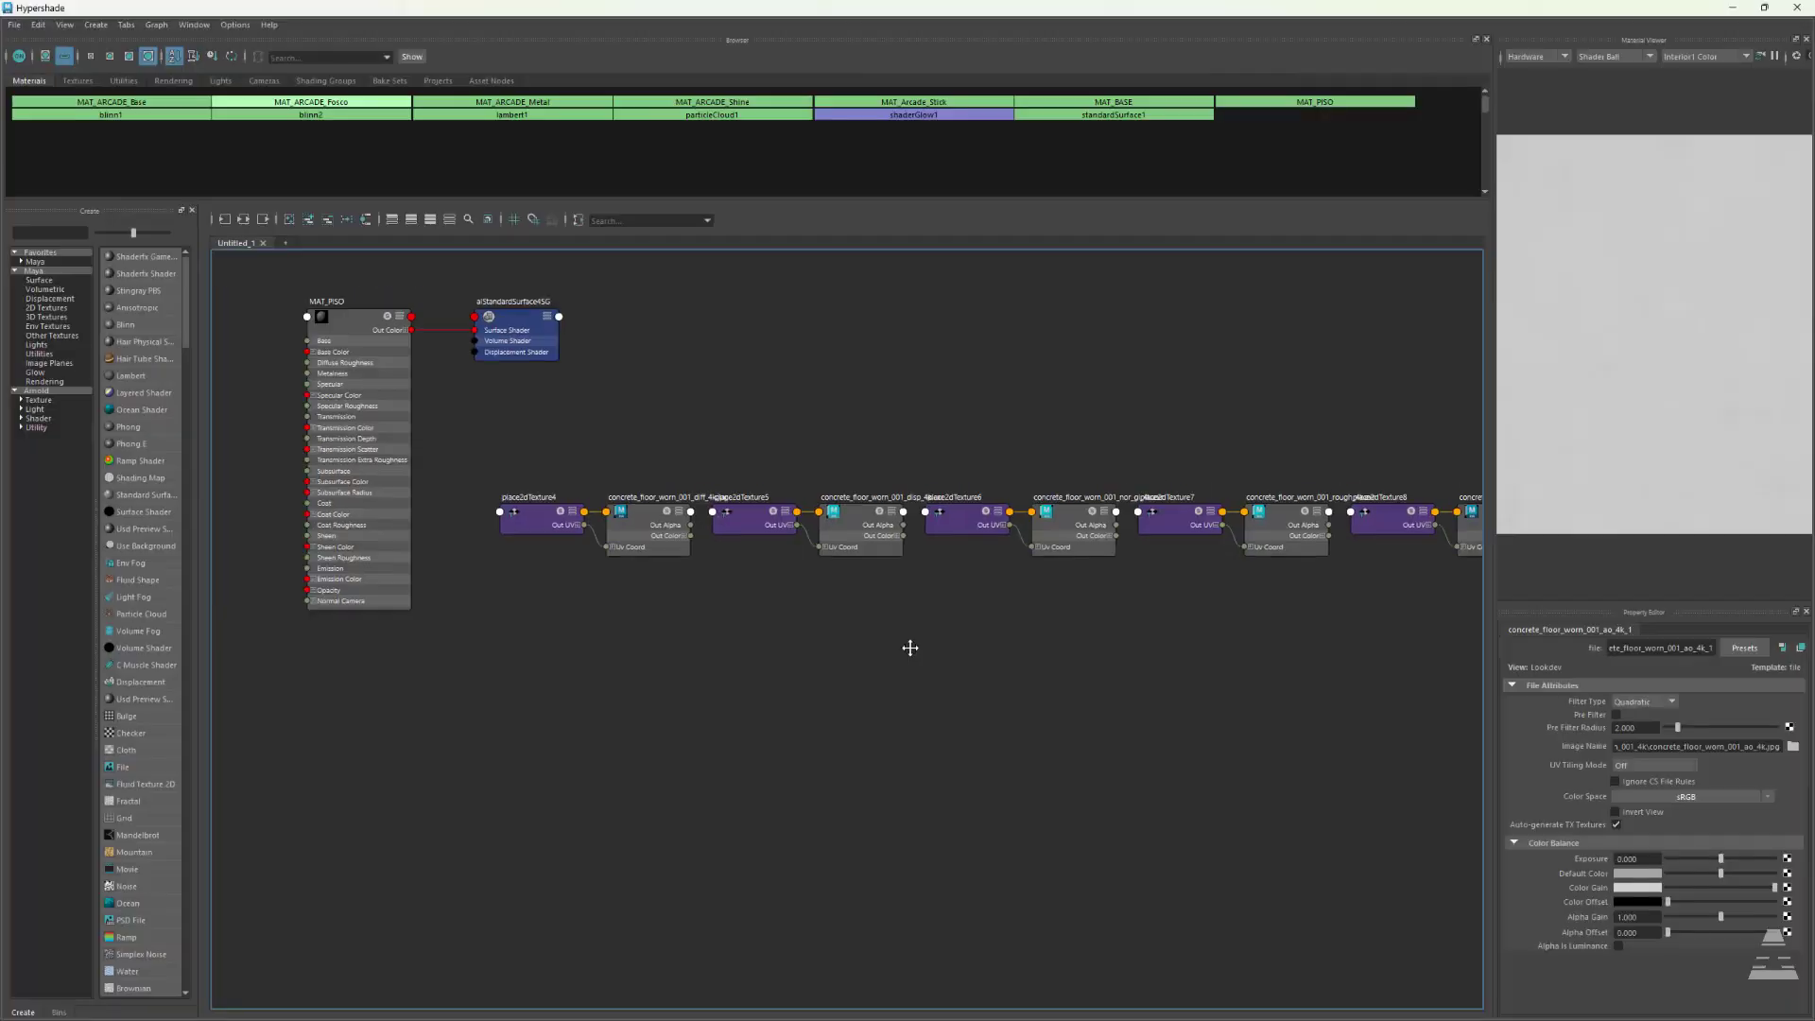
pyautogui.moveTo(993, 535); pyautogui.dragTo(274, 737)
pyautogui.moveTo(1200, 546); pyautogui.dragTo(974, 619)
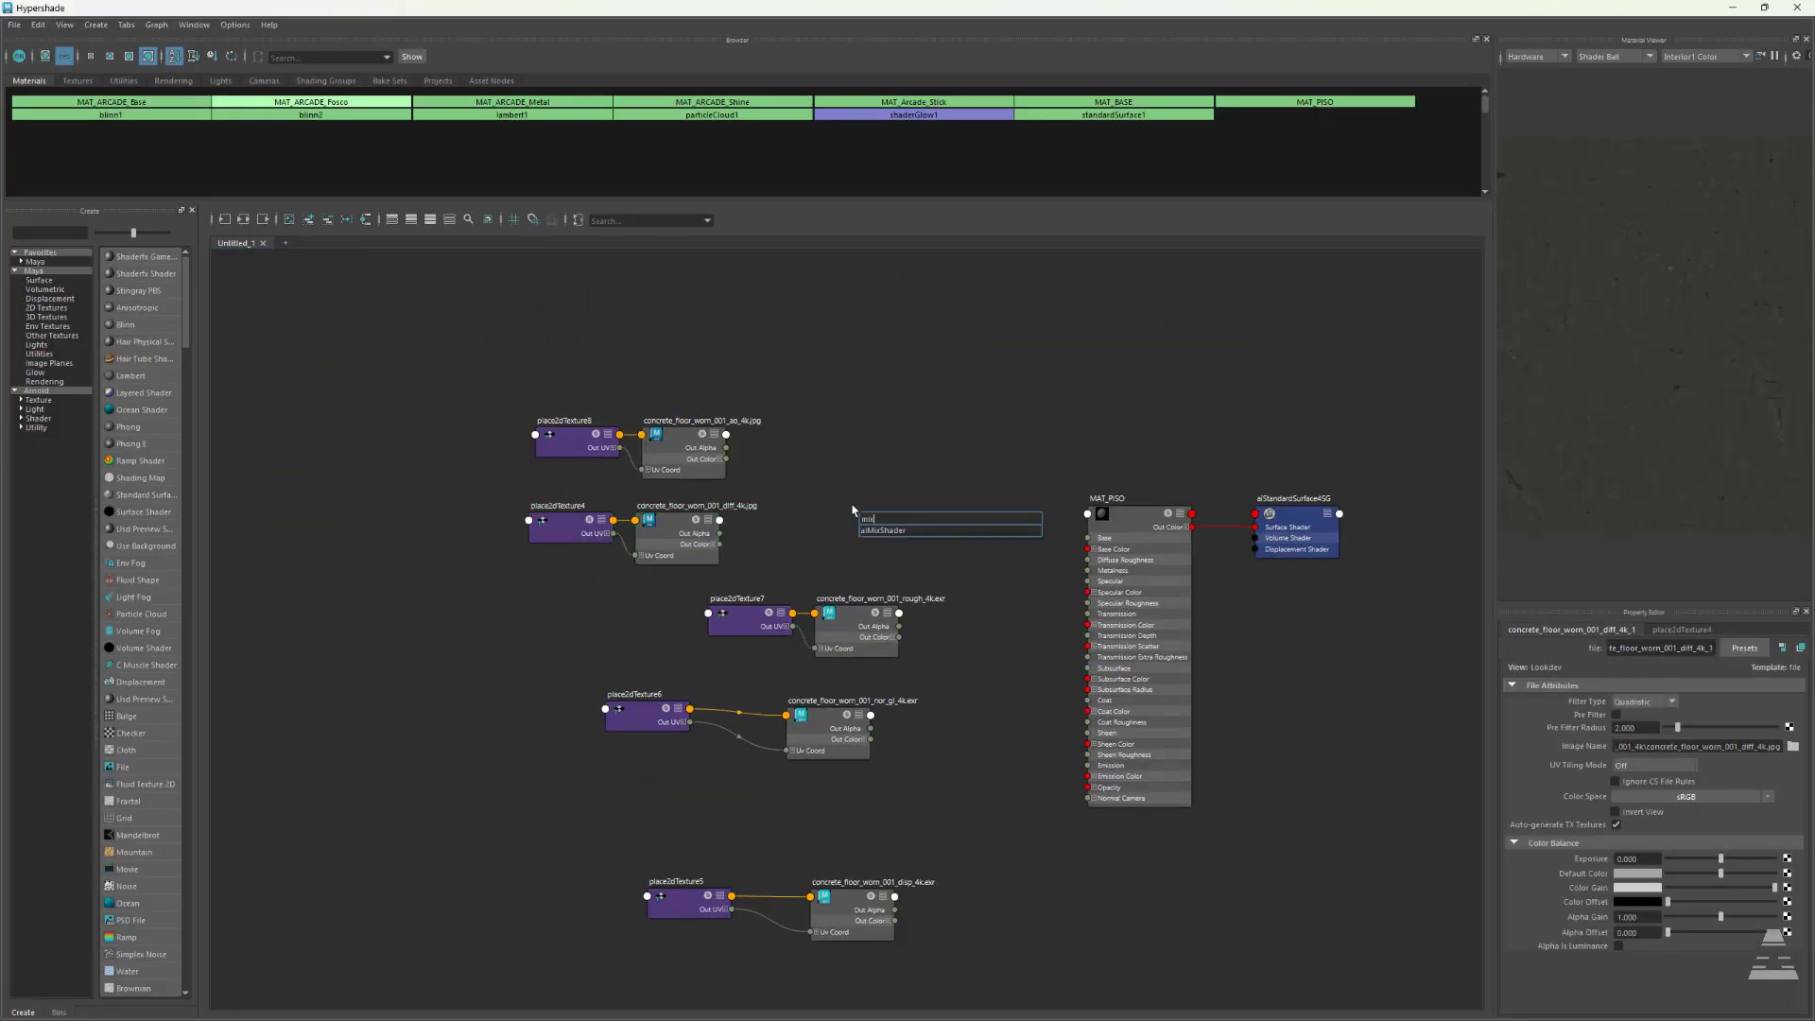
# - Feed the AO and diffuse maps through an aiMultiply node into MAT_PISO's Base Color, and the roughness map's alpha into Specular Roughness
pyautogui.press('Return')
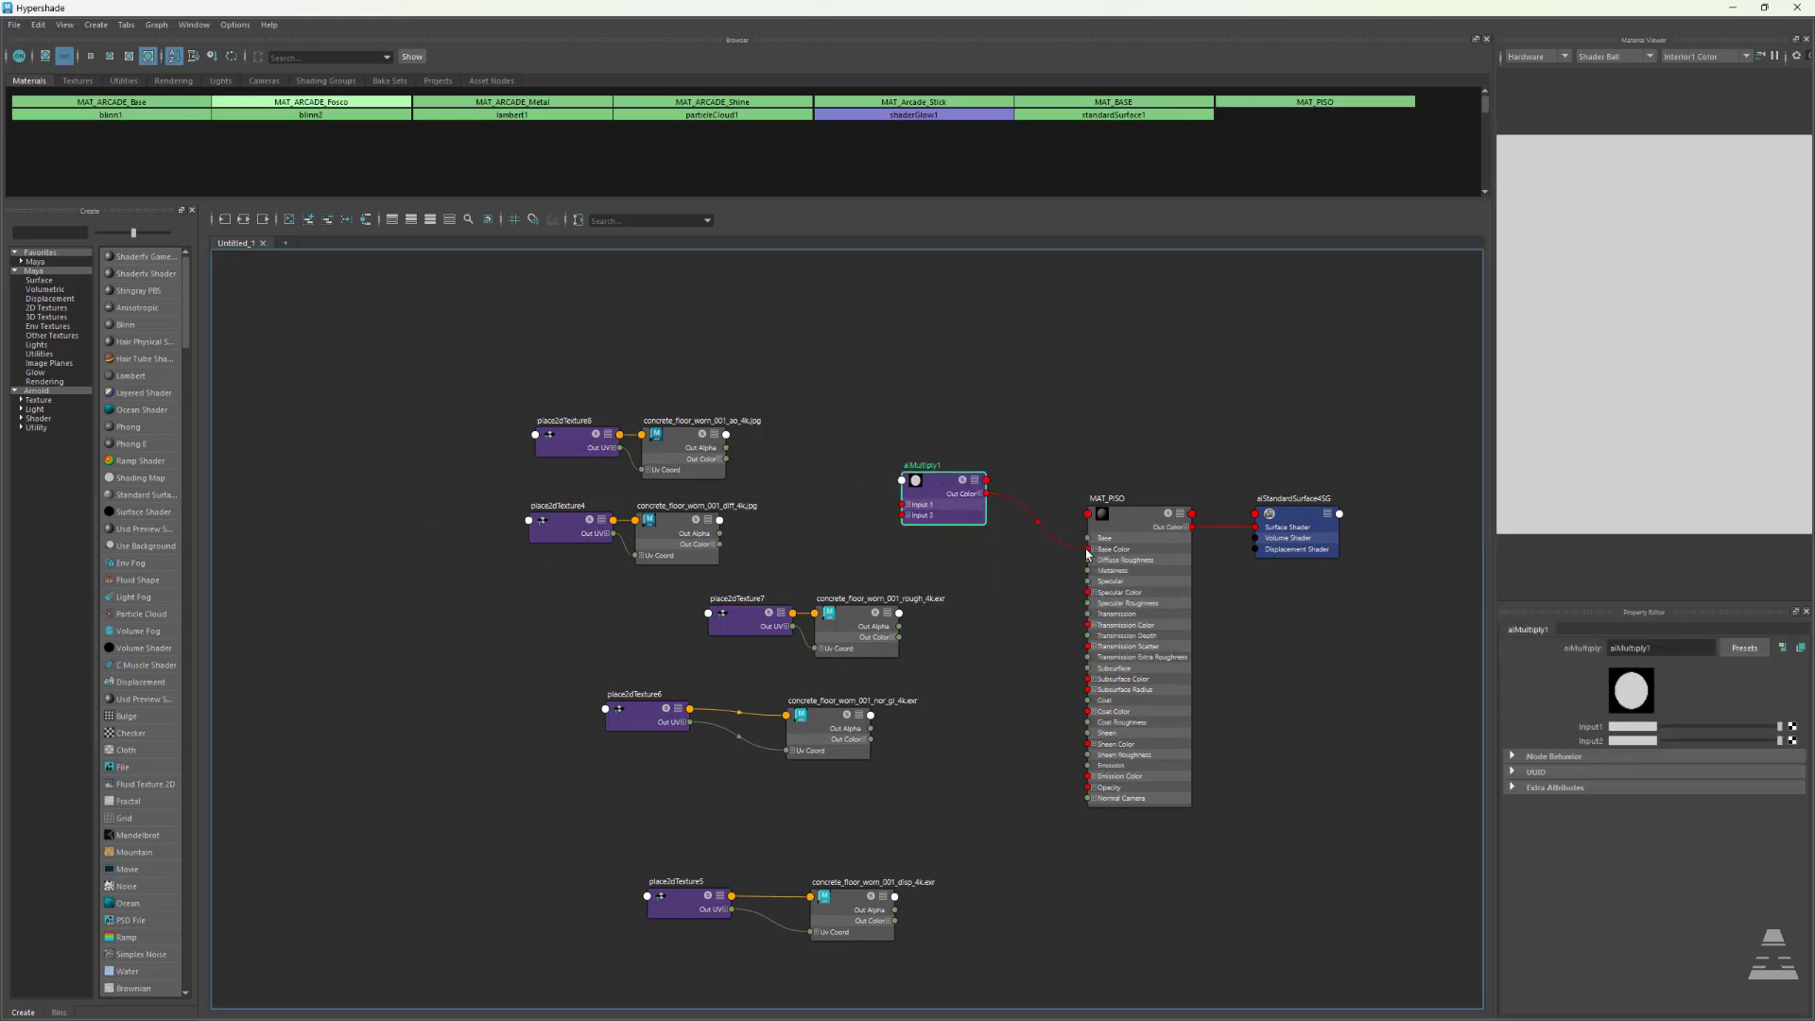
pyautogui.moveTo(880, 626); pyautogui.dragTo(892, 620)
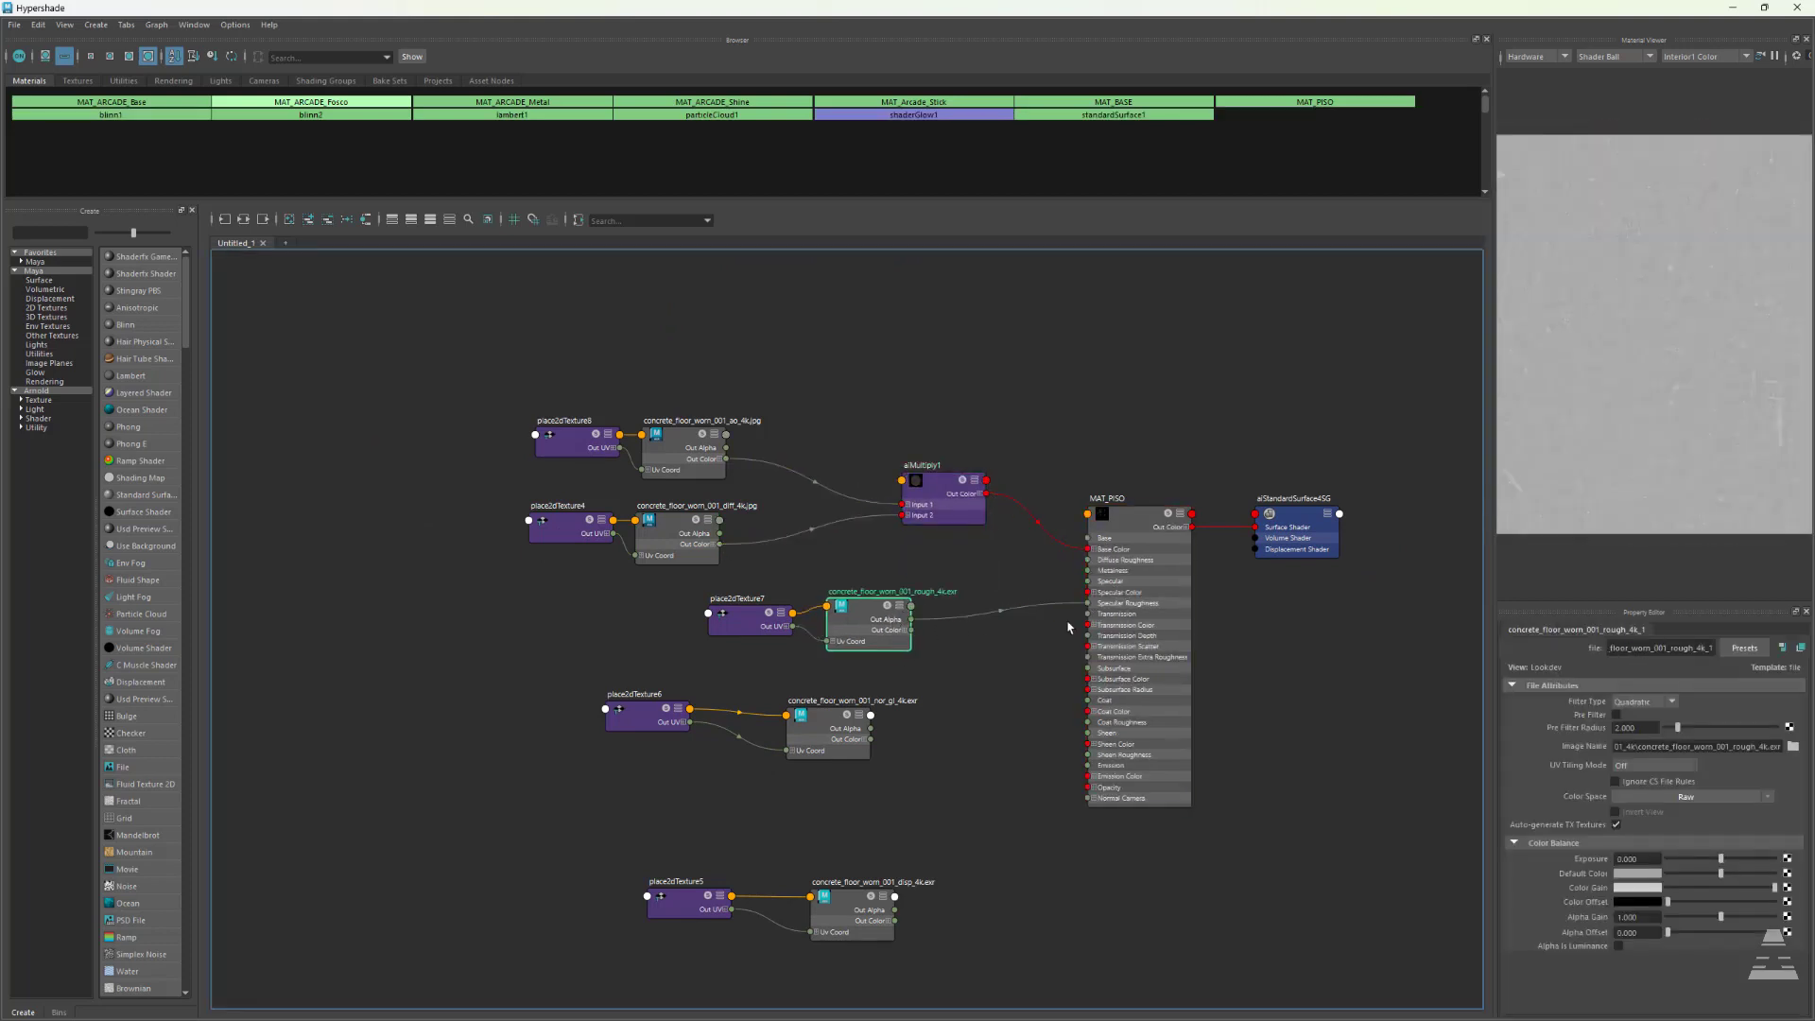
# - Route the concrete normal map through an aiNormalMap node into MAT_PISO's Normal Camera and move the displacement texture node clear
pyautogui.moveTo(871, 739); pyautogui.dragTo(964, 782)
pyautogui.press('Tab')
pyautogui.write('ainormal')
pyautogui.press('Return')
pyautogui.moveTo(871, 740); pyautogui.dragTo(1088, 798)
pyautogui.moveTo(844, 913); pyautogui.dragTo(978, 934)
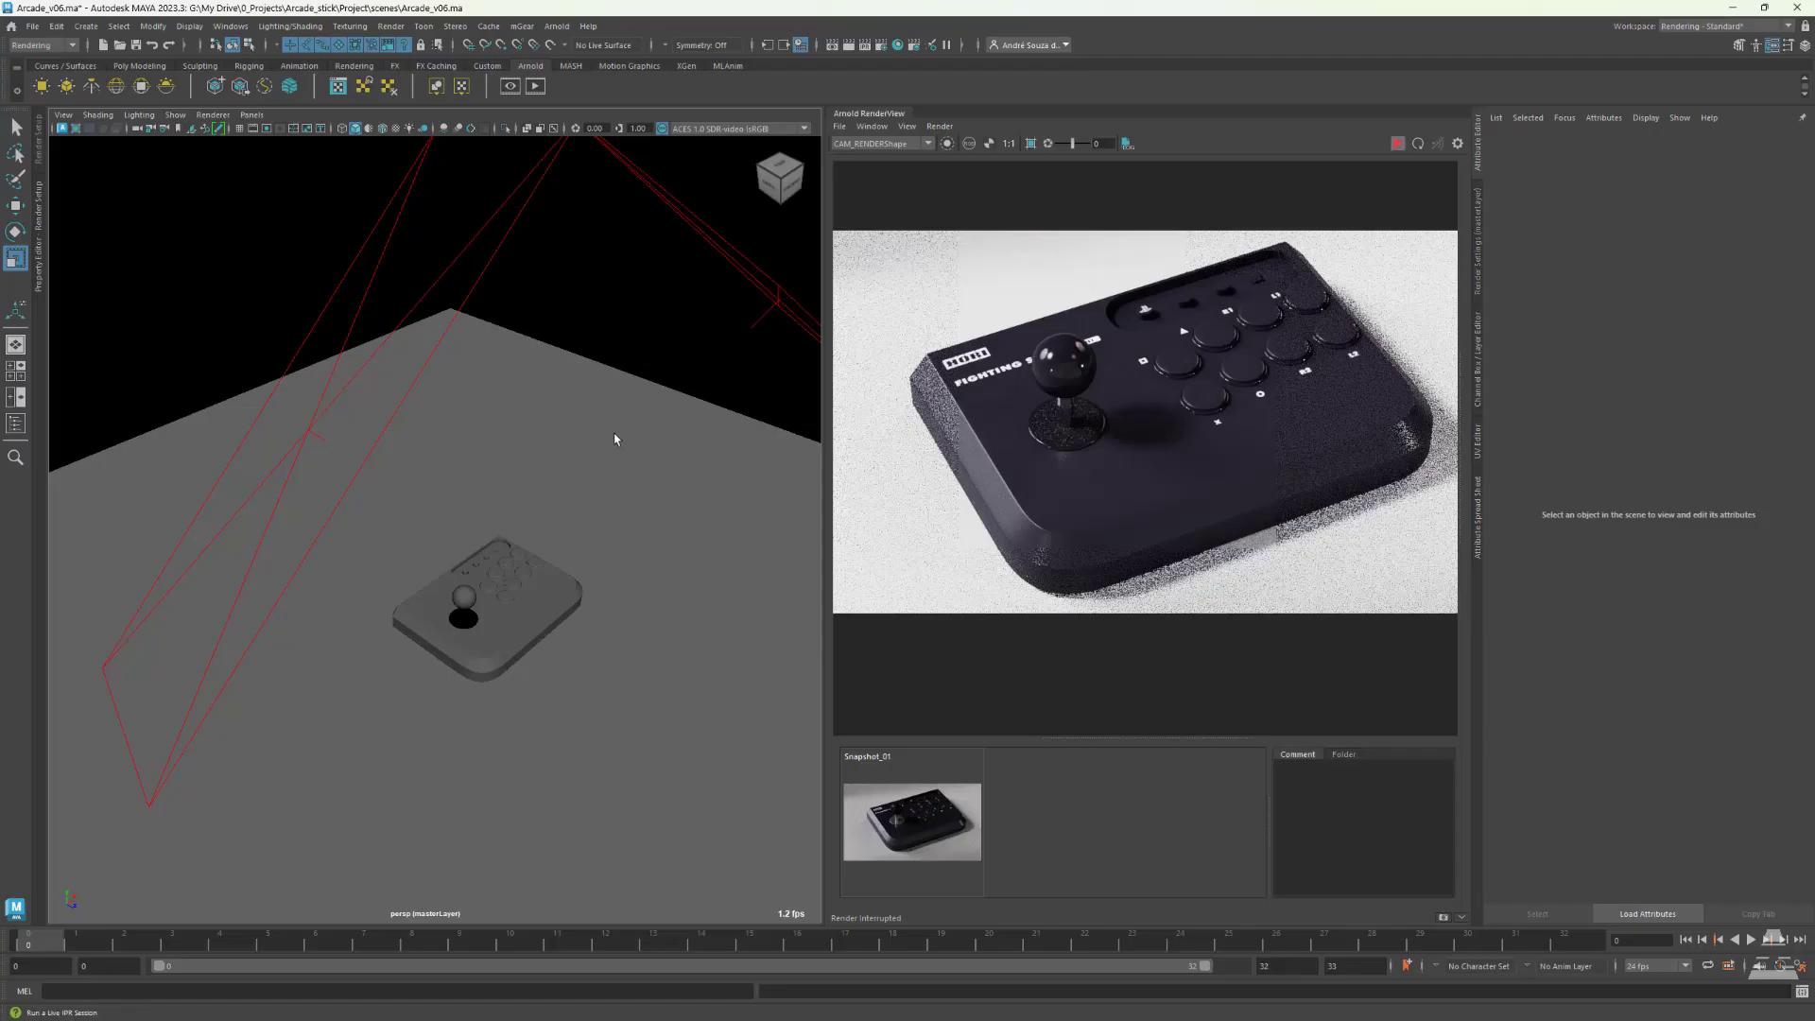
# - Select the floor plane, check its concrete material in the live render and save the scene
pyautogui.click(614, 438)
pyautogui.click(33, 26)
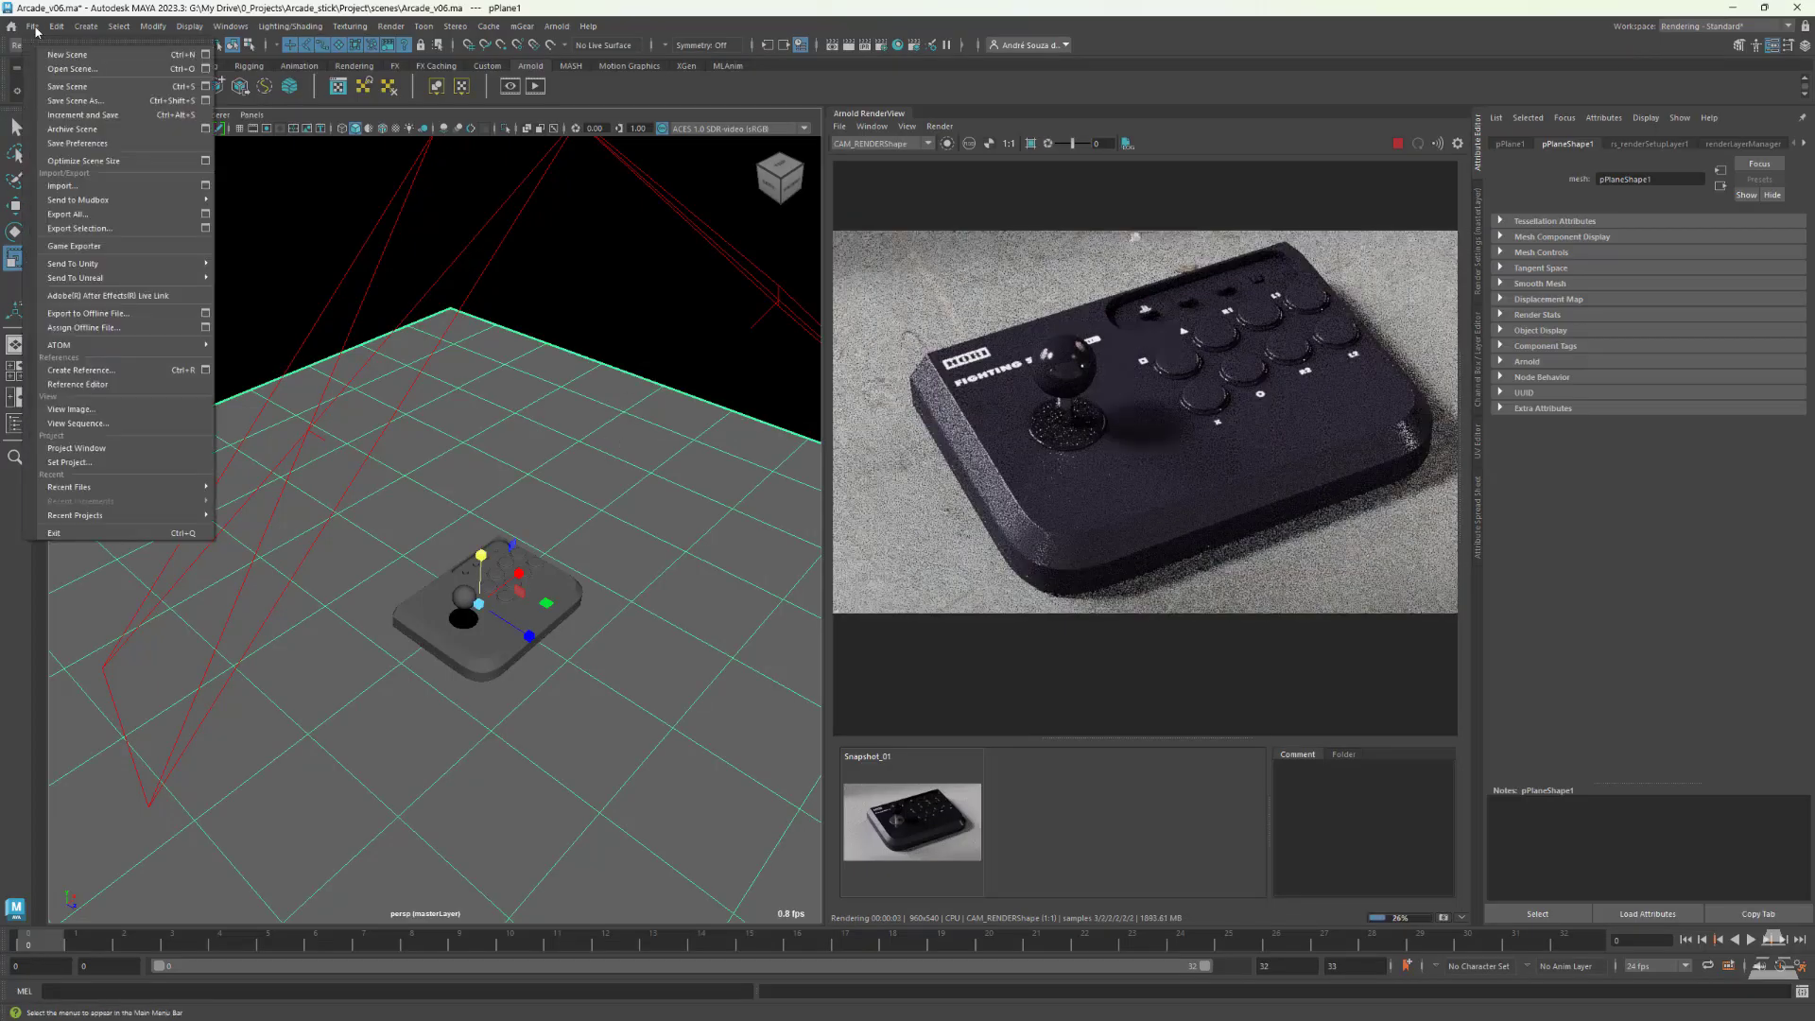
pyautogui.click(98, 93)
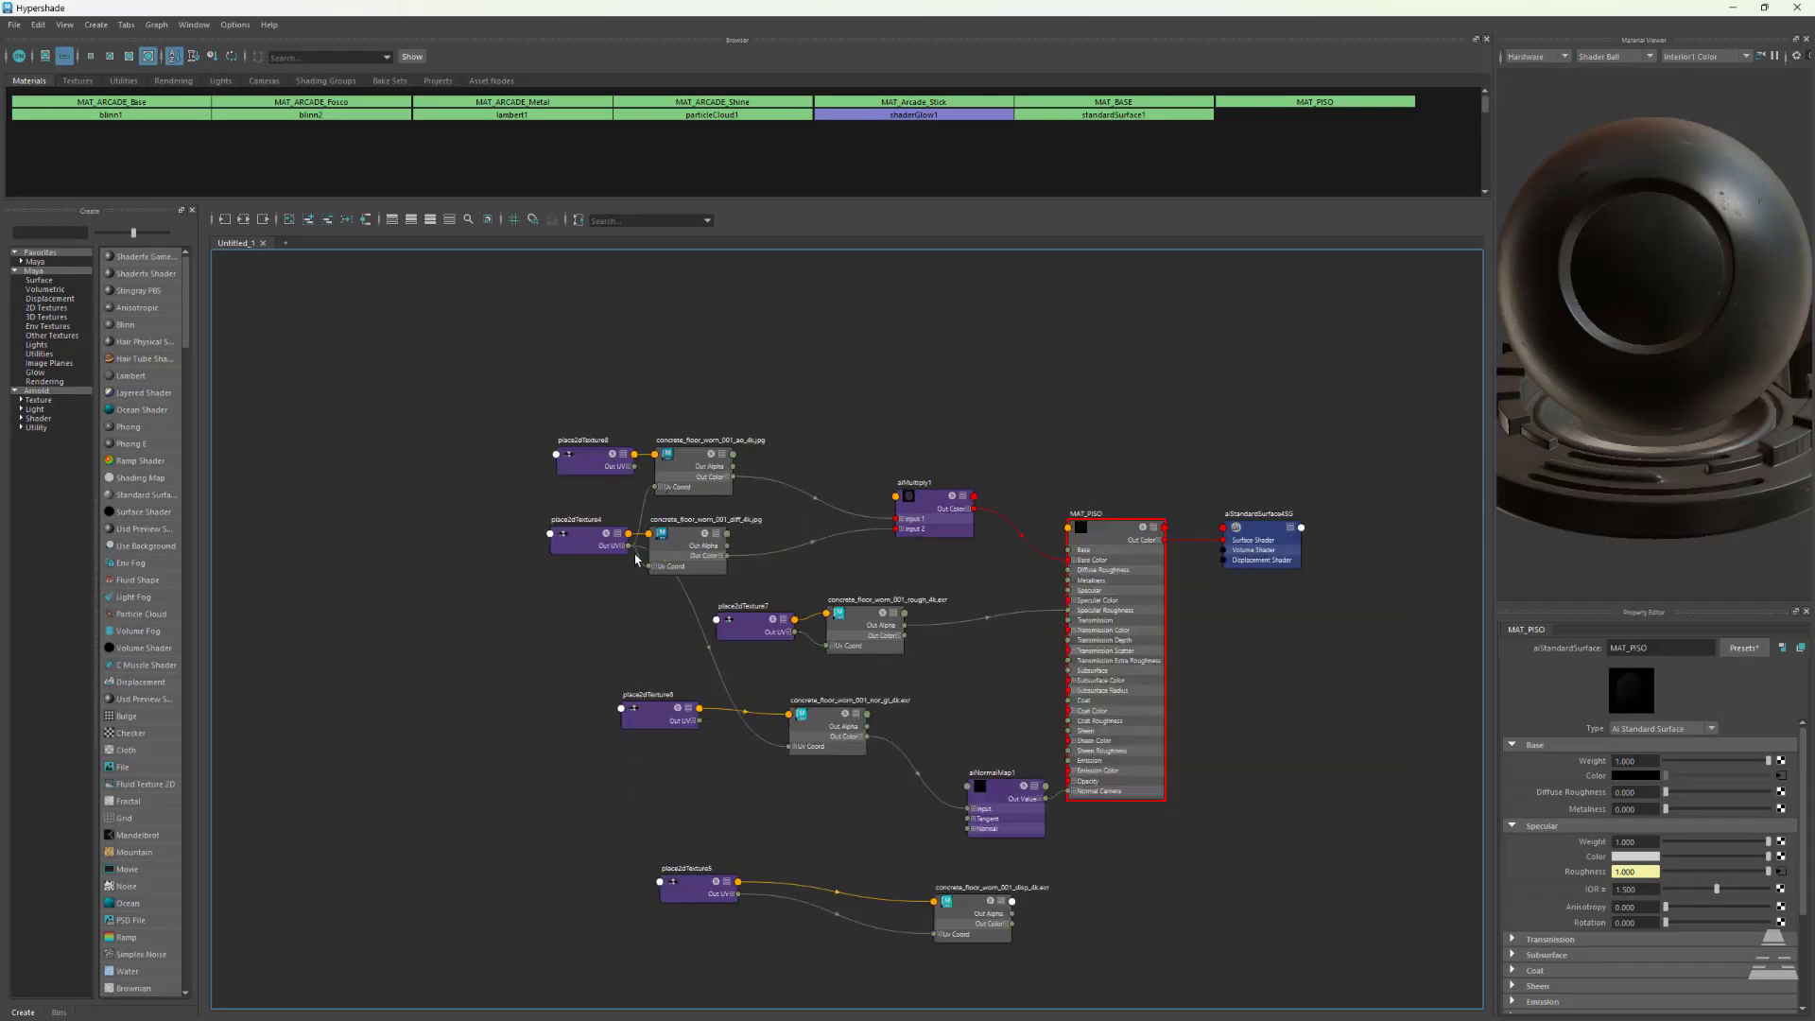
# - Drive all five concrete textures from place2dTexture4, removing the other placement nodes, and set its Repeat UV to 2 by 2
pyautogui.moveTo(785, 629); pyautogui.dragTo(501, 624)
pyautogui.moveTo(661, 715); pyautogui.dragTo(577, 711)
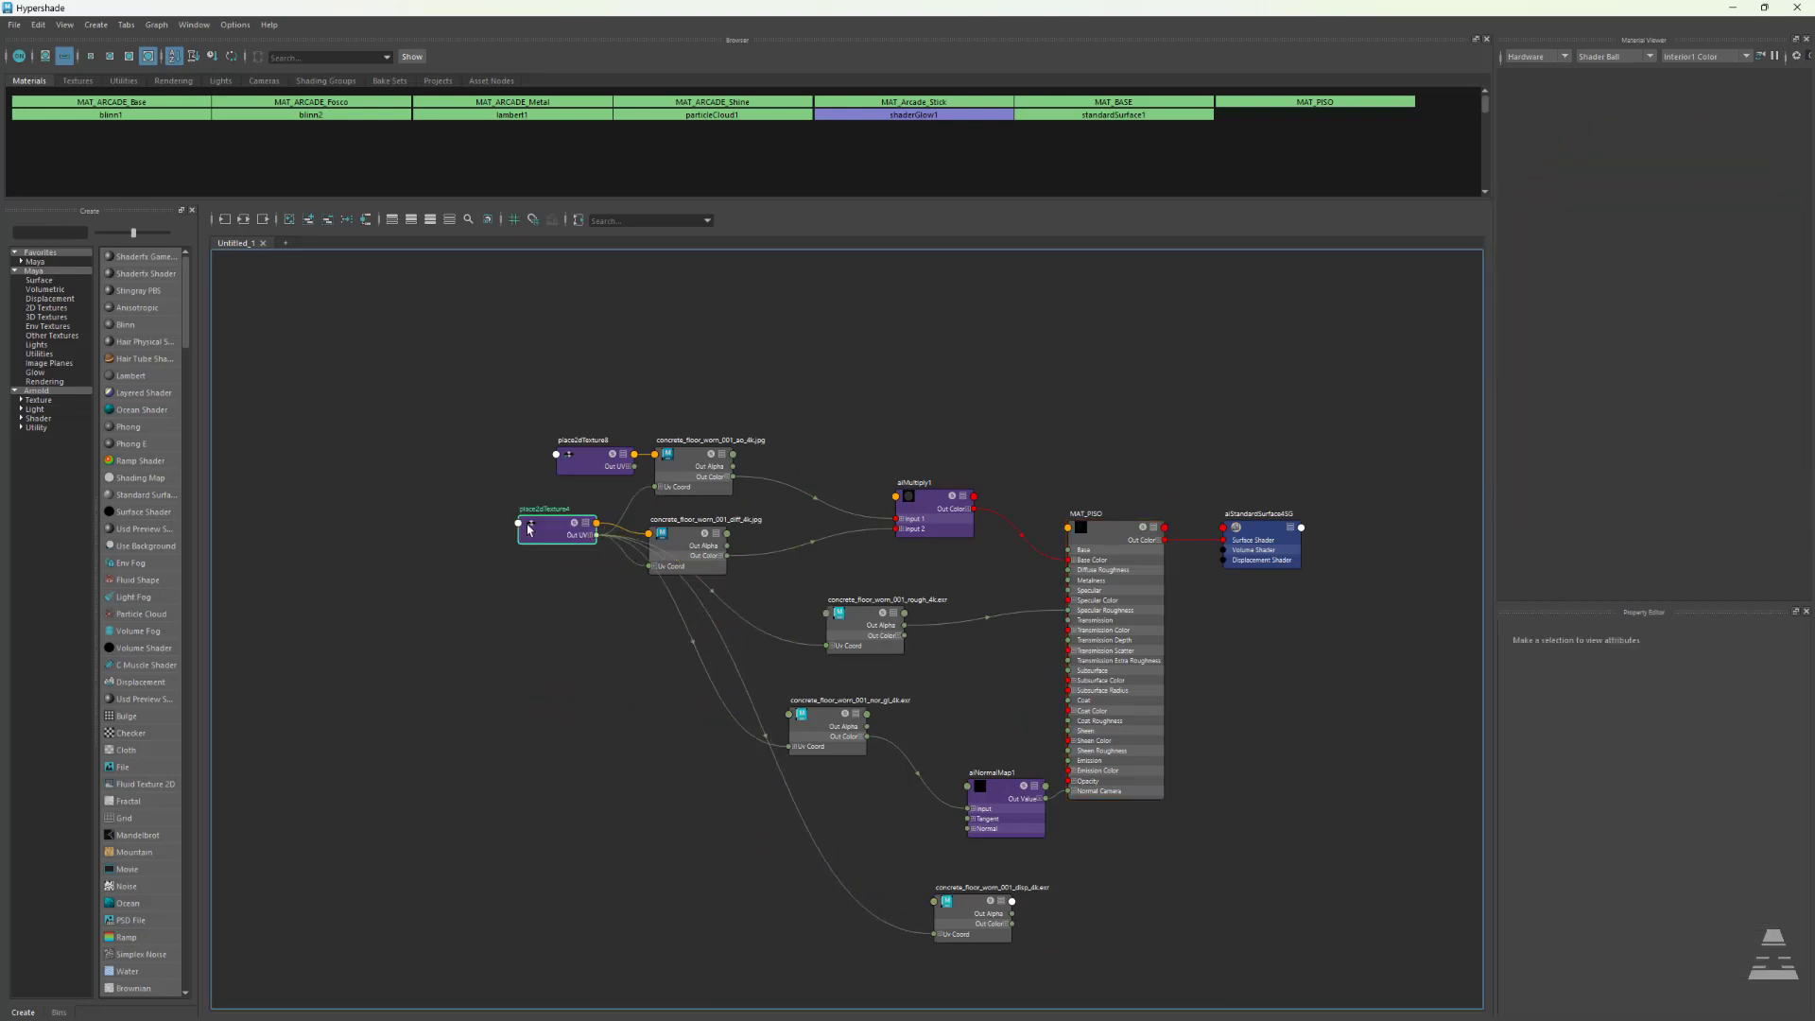
pyautogui.click(1637, 789)
pyautogui.write('2')
pyautogui.click(1798, 8)
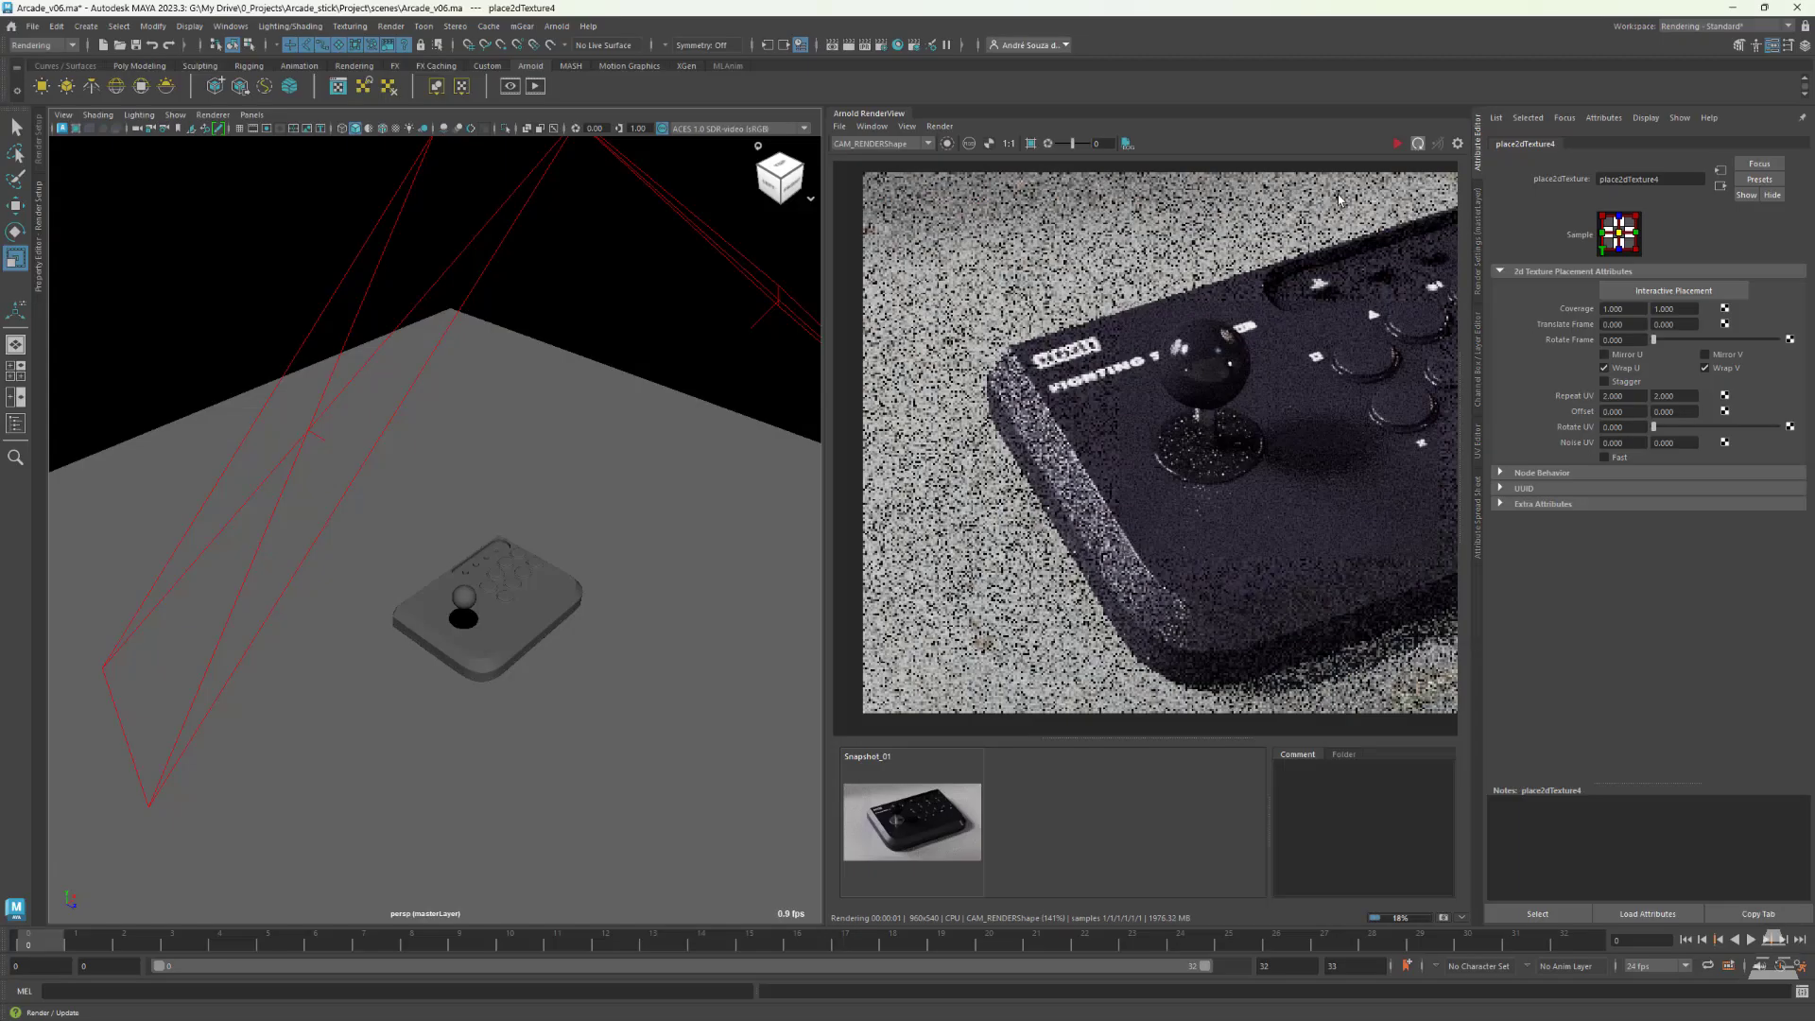
# - Inspect the floor's AO texture file node and its image path
pyautogui.click(1789, 324)
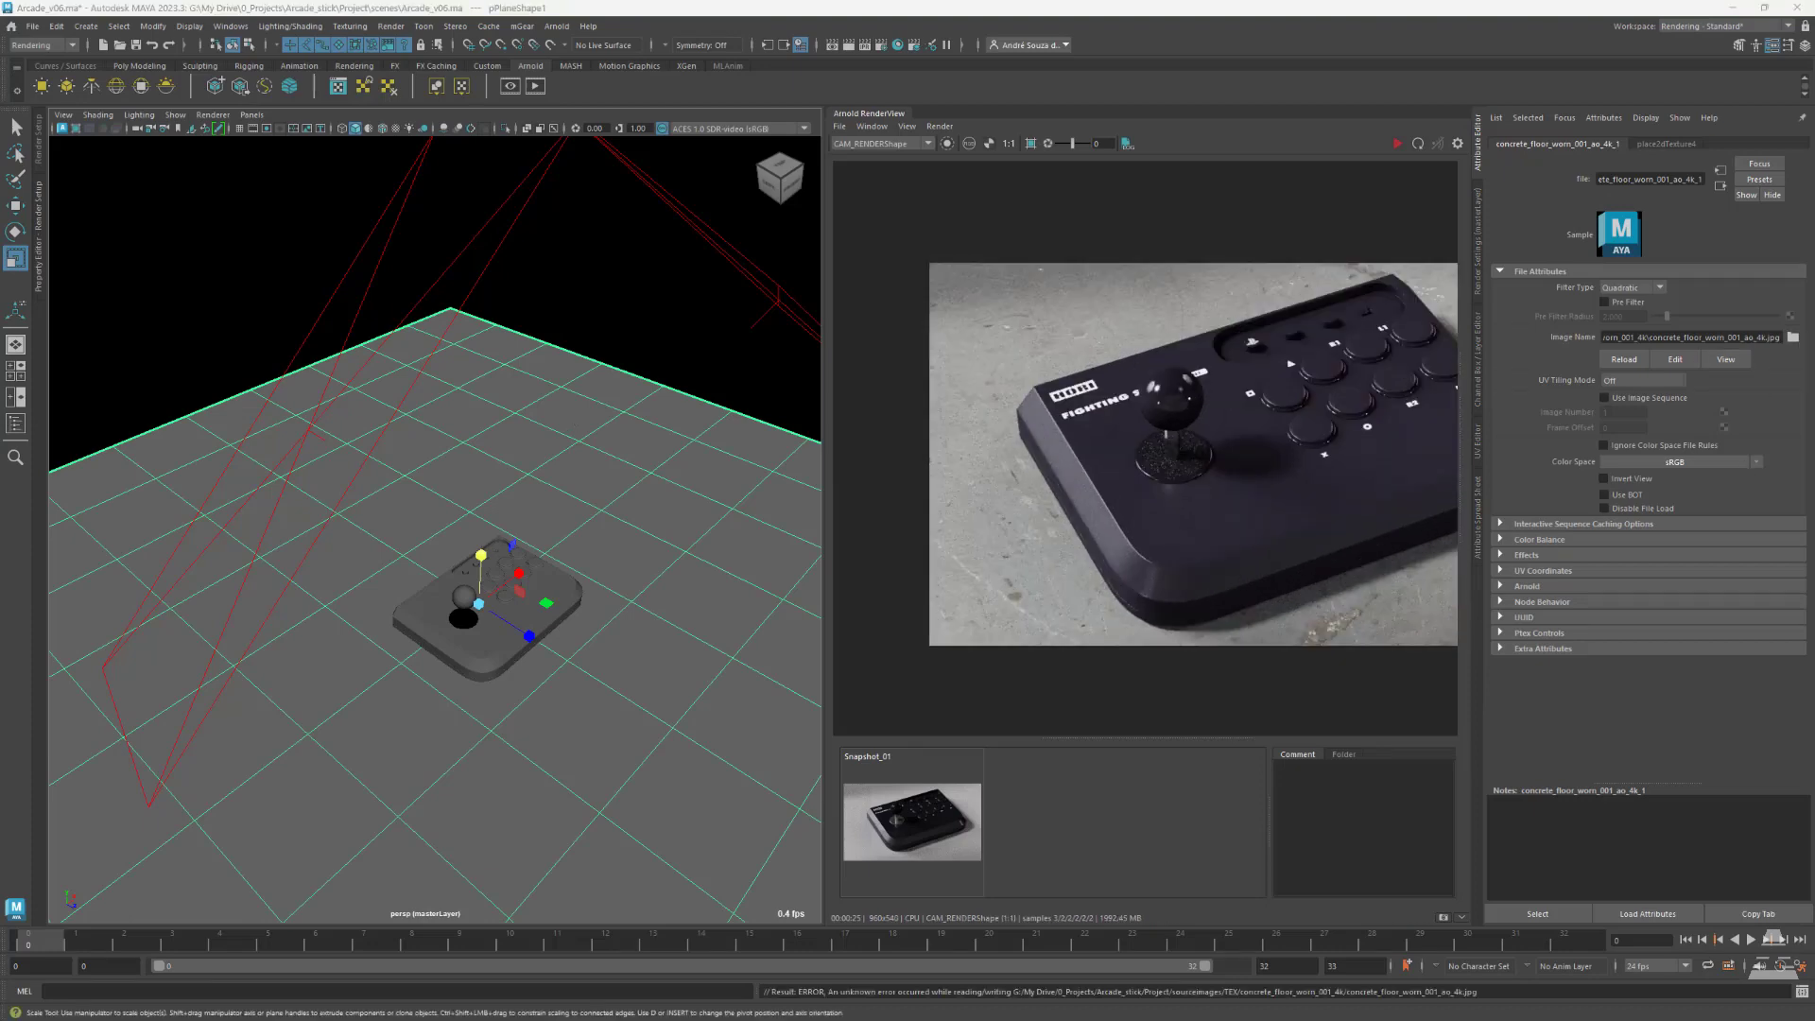
pyautogui.click(1749, 28)
pyautogui.click(1749, 28)
pyautogui.scroll(8, 282, 68)
# - Select the floor plane's whole UV shell and shift it slightly up and to the left, rerendering to check the concrete's placement
pyautogui.click(1478, 442)
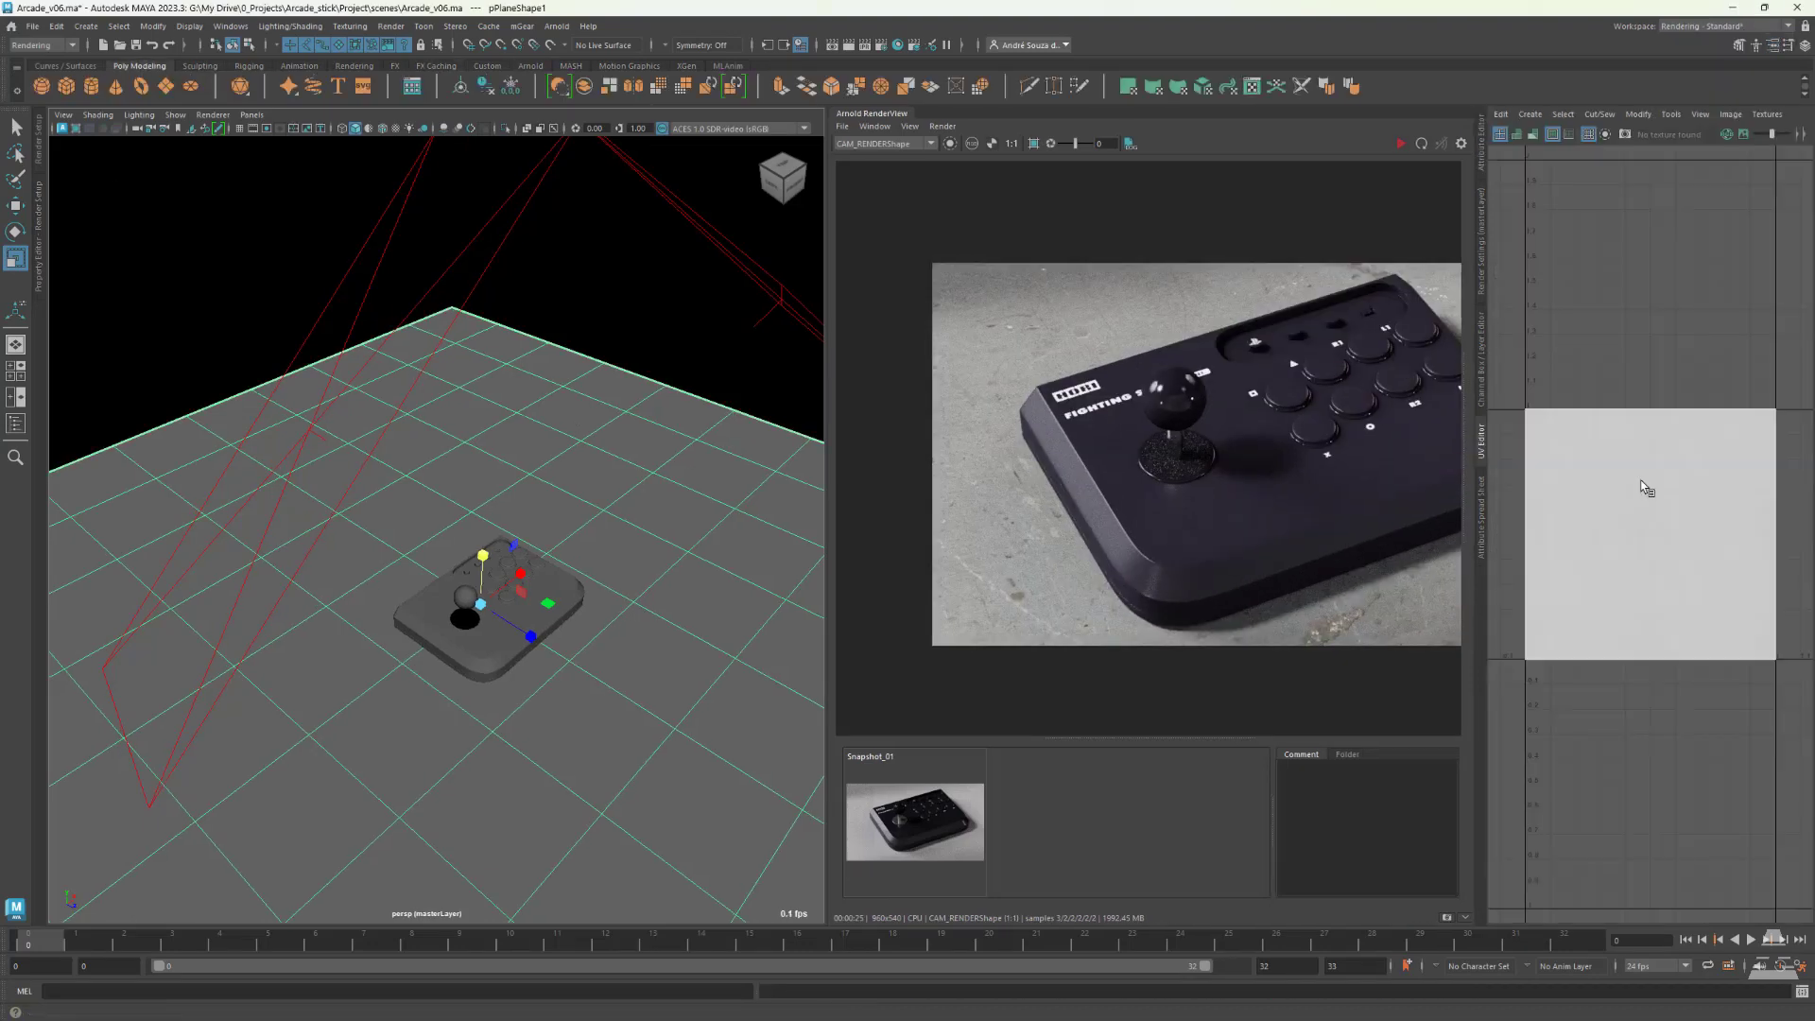
pyautogui.scroll(-2, 1647, 488)
pyautogui.moveTo(1647, 488); pyautogui.dragTo(1693, 529, button='right')
pyautogui.click(1661, 537)
pyautogui.press('w')
pyautogui.moveTo(1654, 470); pyautogui.dragTo(1654, 463)
pyautogui.click(1401, 145)
pyautogui.keyDown('alt'); pyautogui.moveTo(1301, 440); pyautogui.dragTo(1172, 406, button='middle'); pyautogui.keyUp('alt')
pyautogui.scroll(-3, 1148, 430)
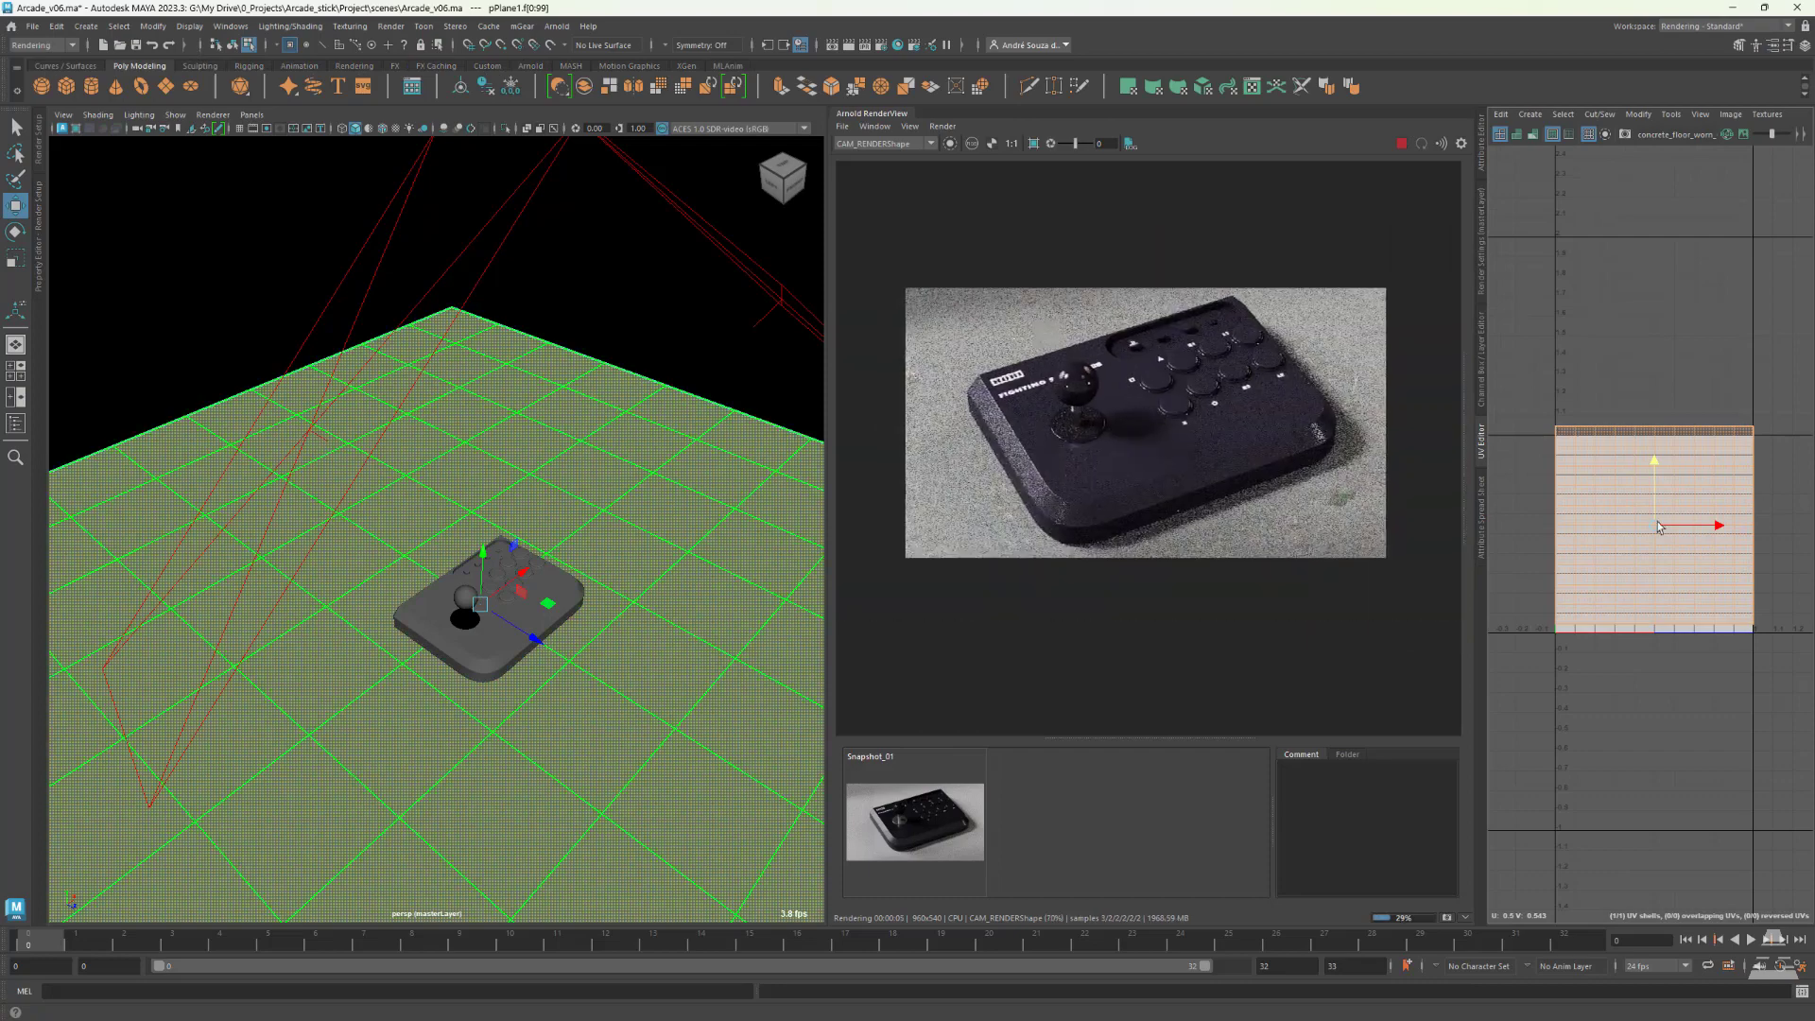
pyautogui.moveTo(1659, 528); pyautogui.dragTo(1654, 513)
pyautogui.scroll(3, 1295, 404)
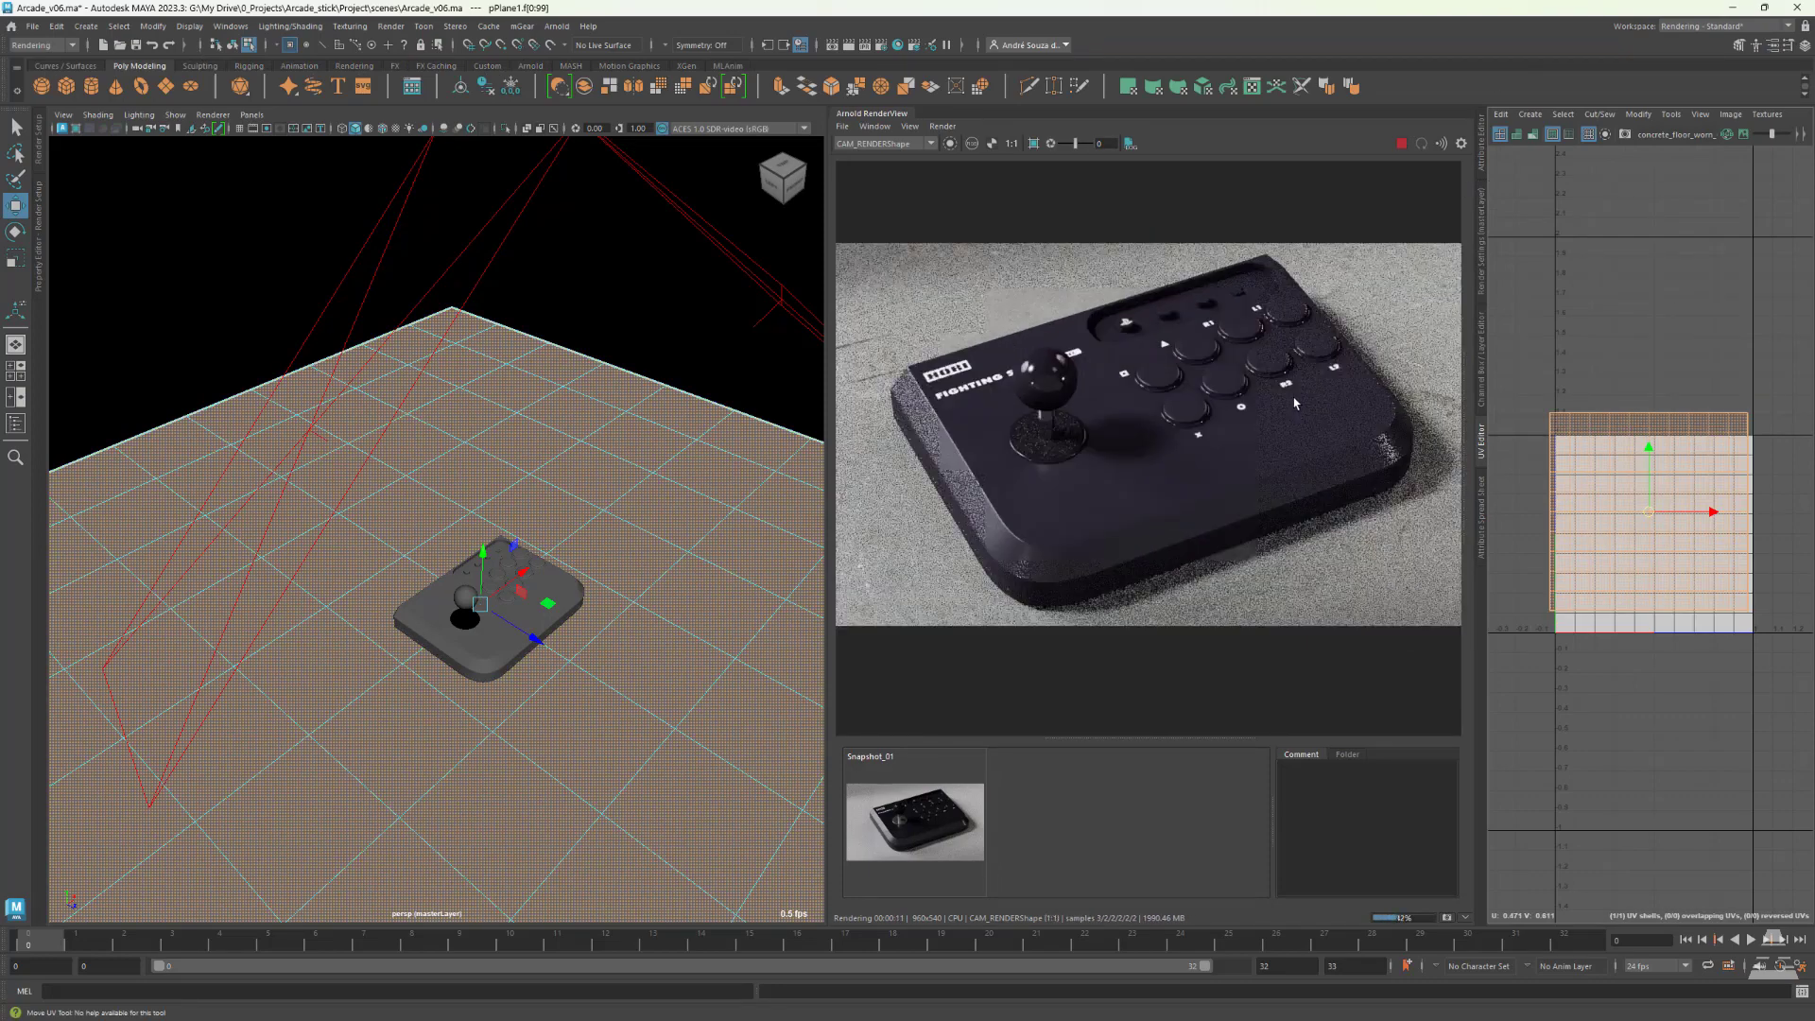
# - Open the floor plane's MAT_PISO material and set its base weight to 0.8, specular weight to 0.2 and IOR to 1.4
pyautogui.click(1607, 322)
pyautogui.click(1482, 142)
pyautogui.moveTo(672, 458); pyautogui.dragTo(733, 406, button='right')
pyautogui.moveTo(672, 457); pyautogui.dragTo(690, 813, button='right')
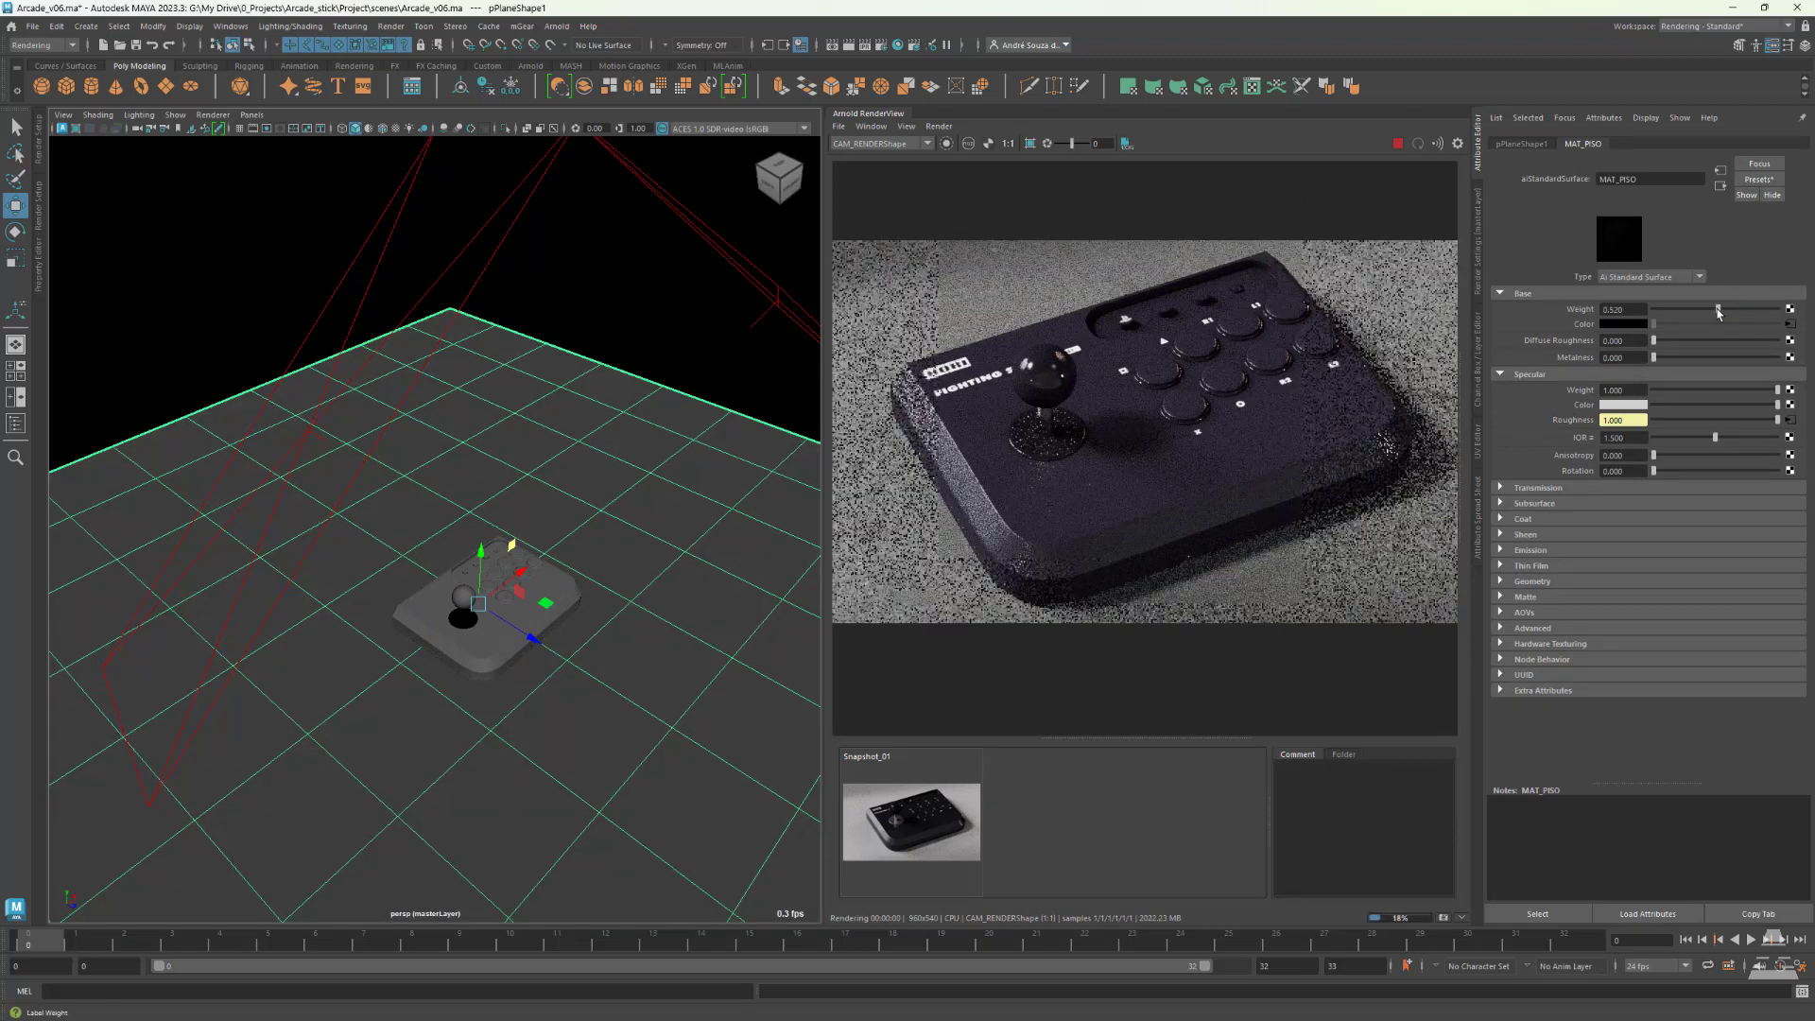
pyautogui.doubleClick(1638, 311)
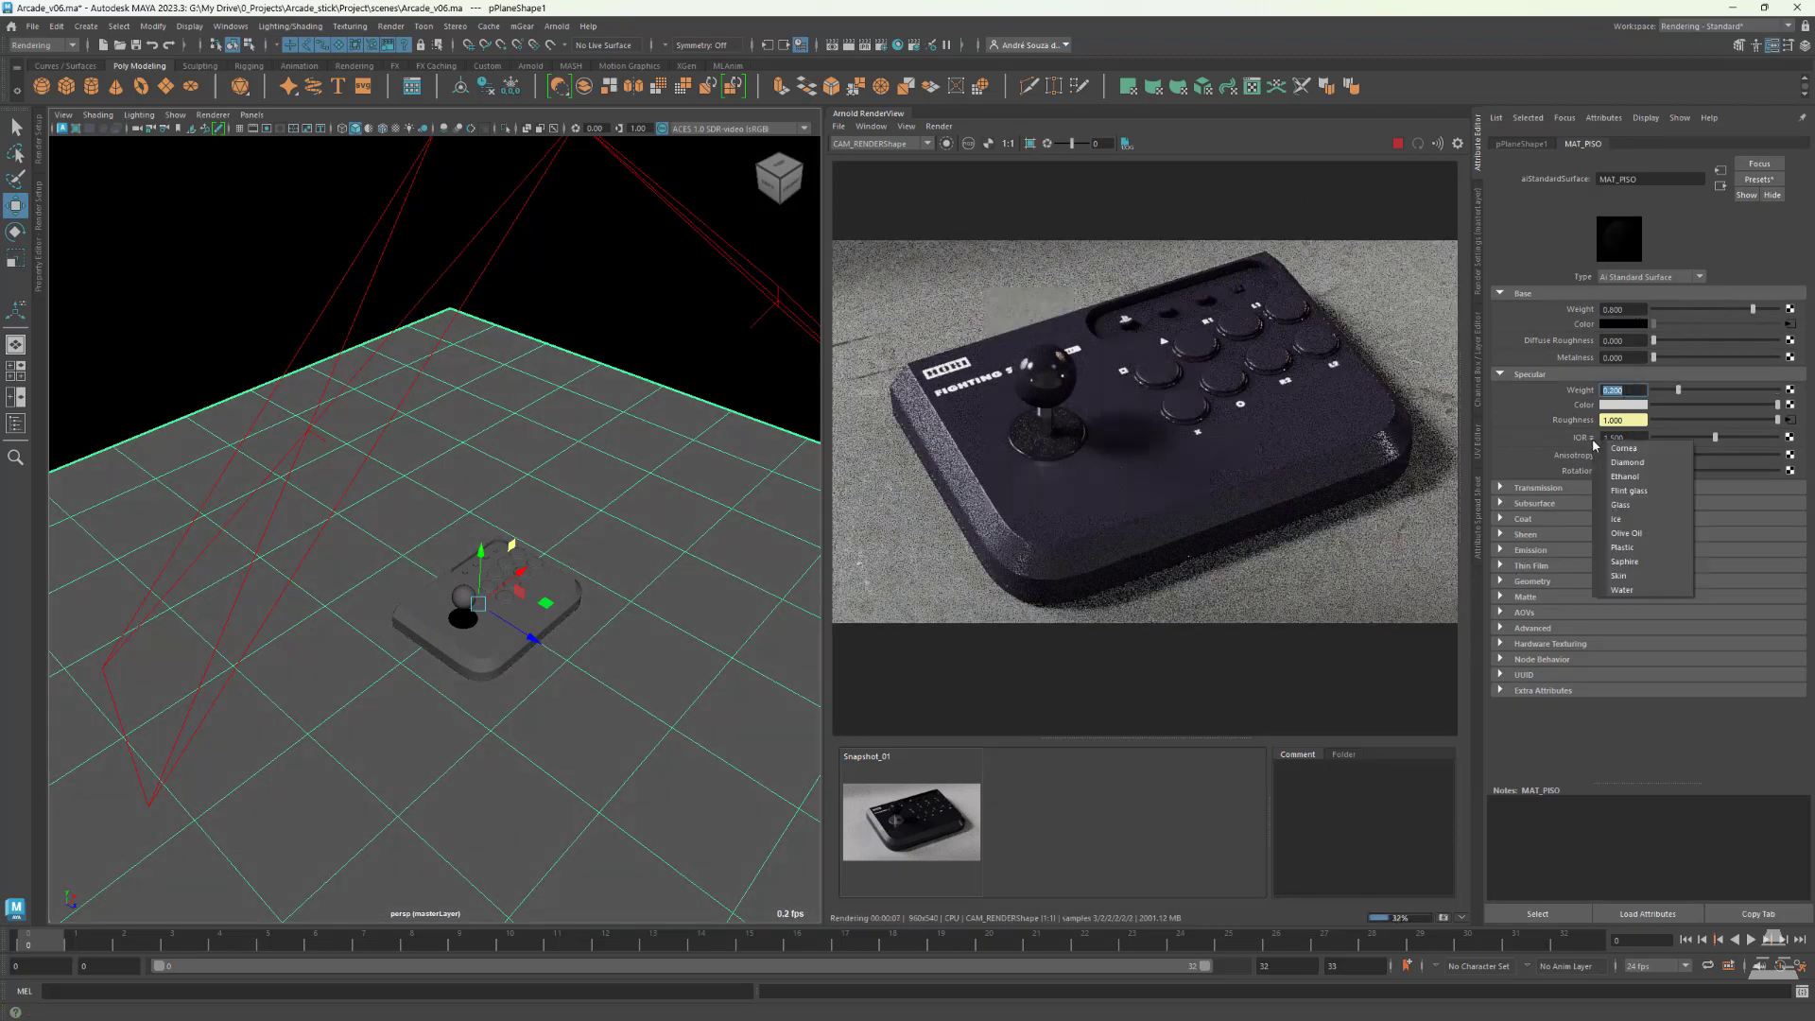
# - Adjust the Strength of the aiNormalMap1 node feeding MAT_PISO's bump mapping
pyautogui.click(1507, 581)
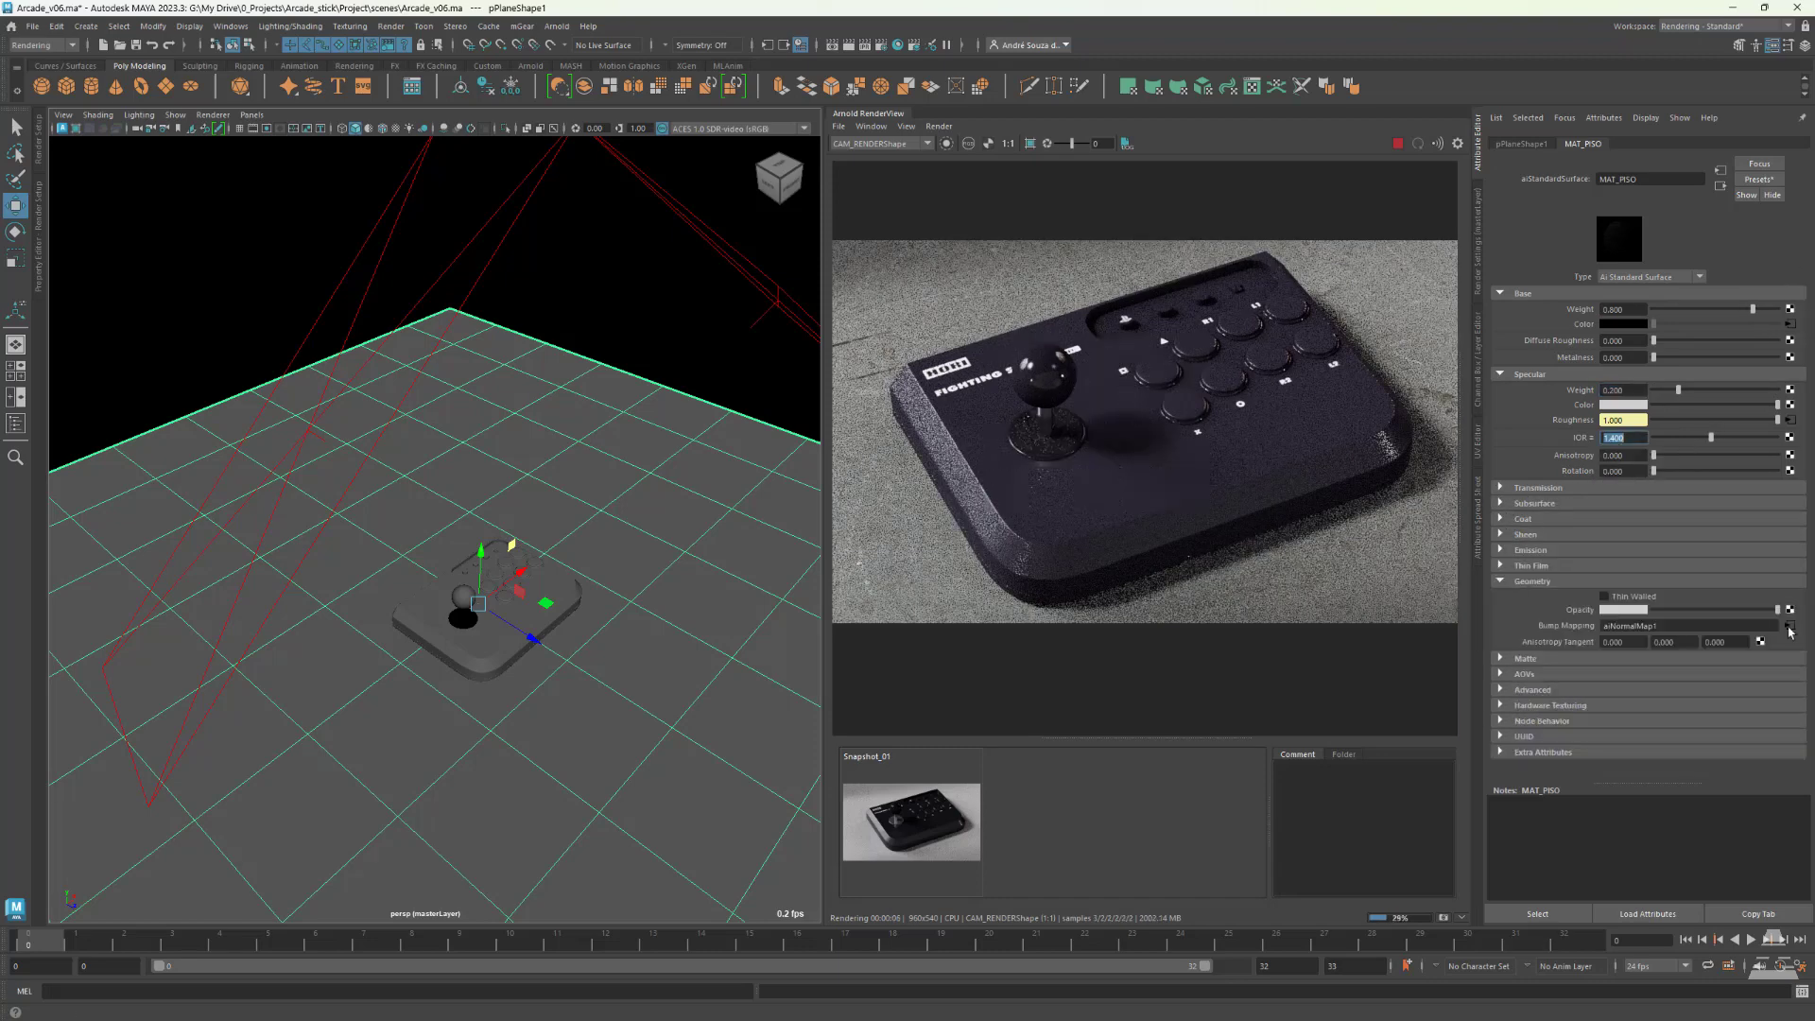
pyautogui.click(1789, 625)
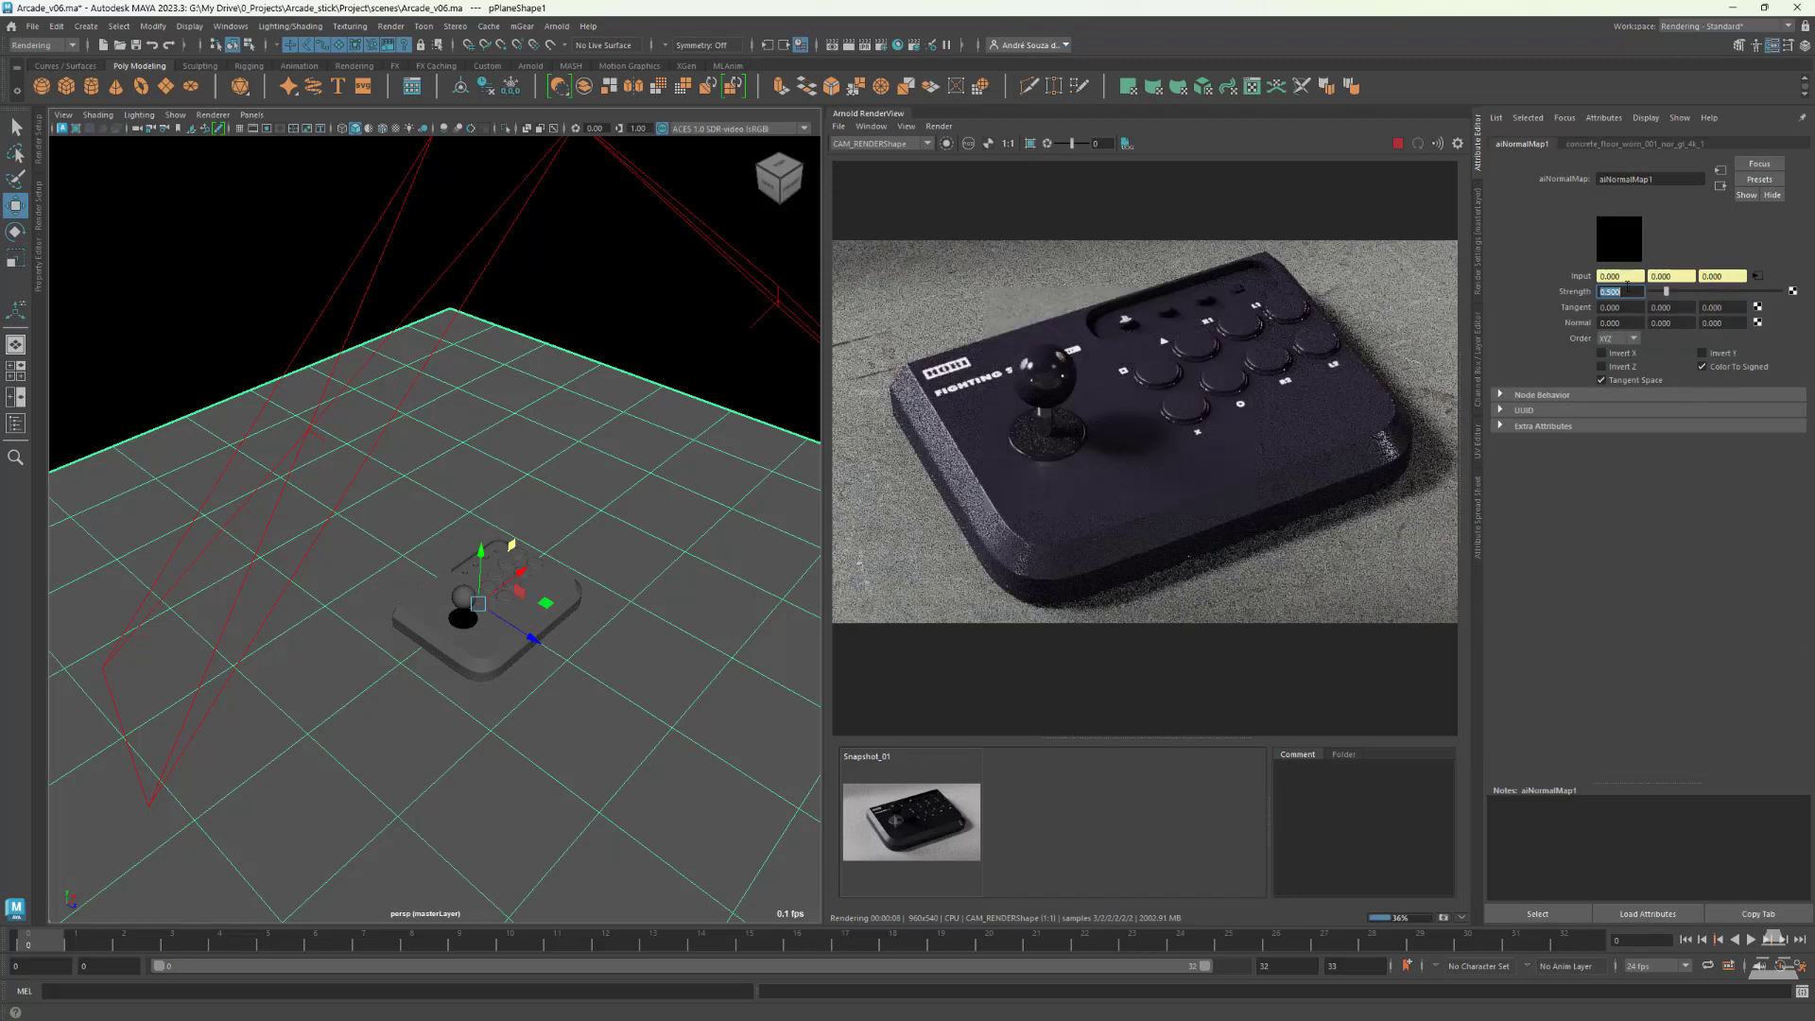
pyautogui.doubleClick(1480, 159)
# - Try other Color Gain and Color Offset levels on the floor's diffuse concrete texture and undo the changes
pyautogui.click(1790, 332)
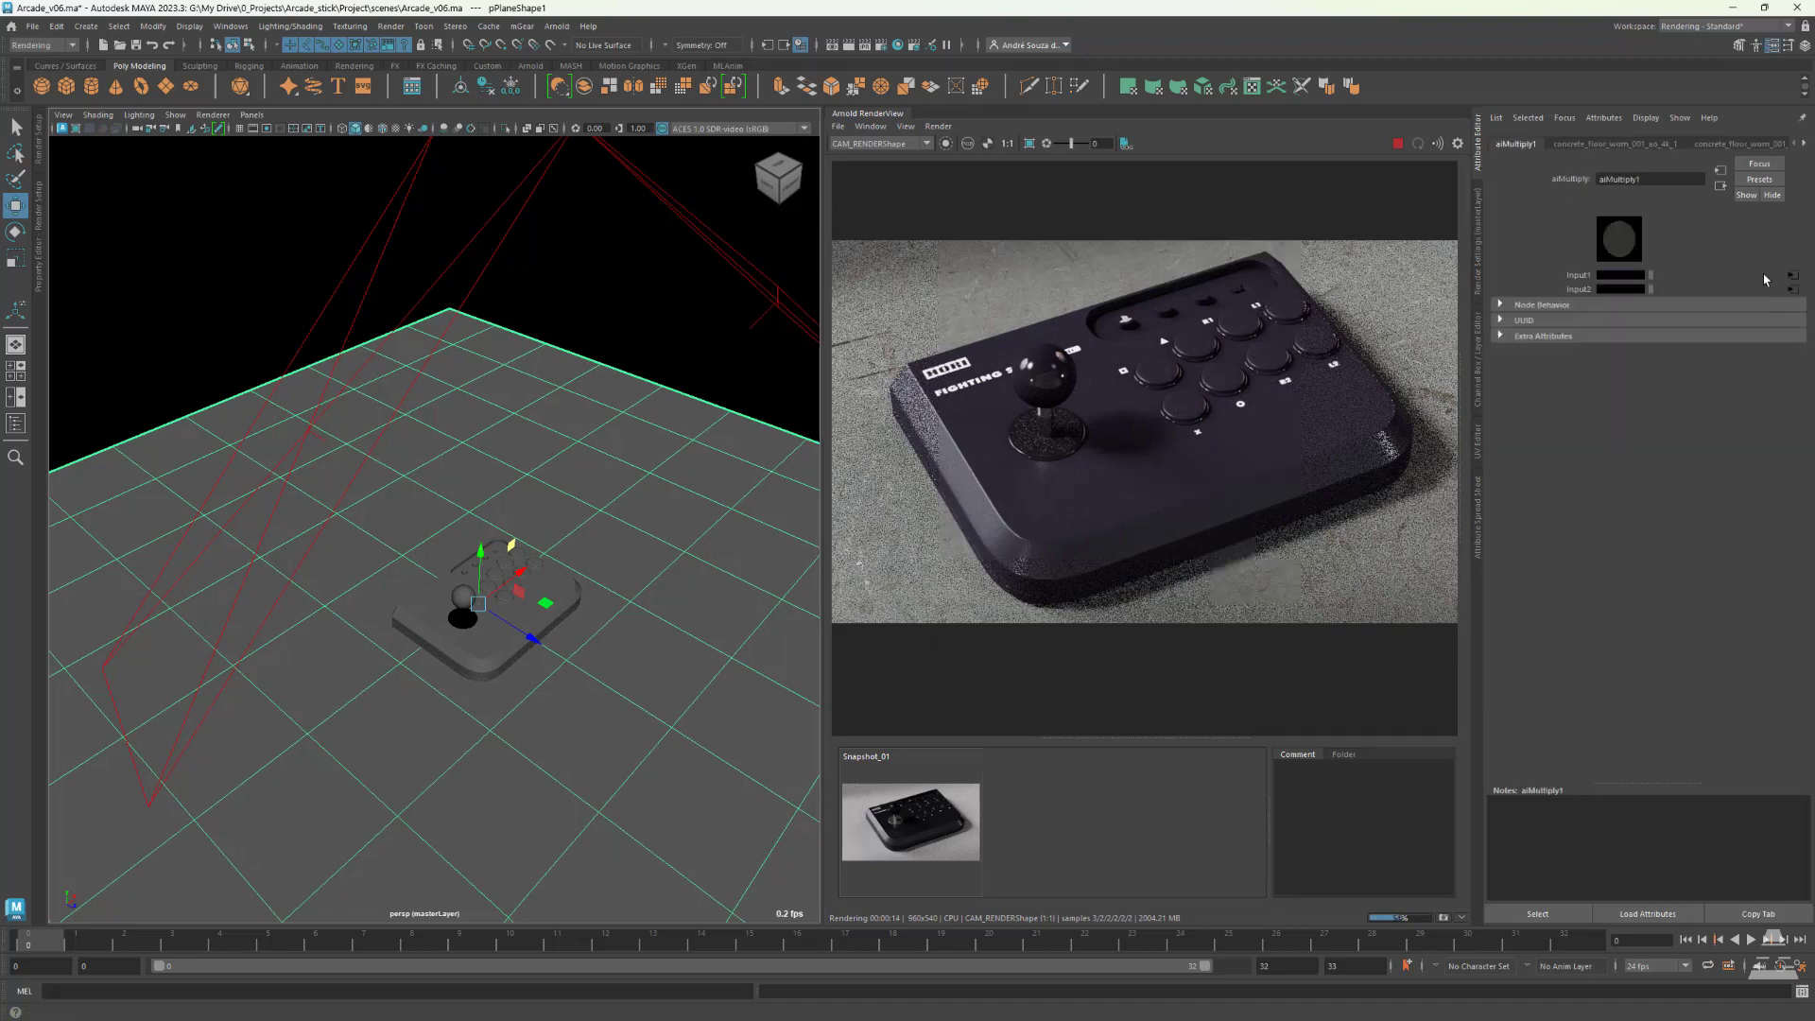
pyautogui.click(1789, 277)
pyautogui.click(1541, 541)
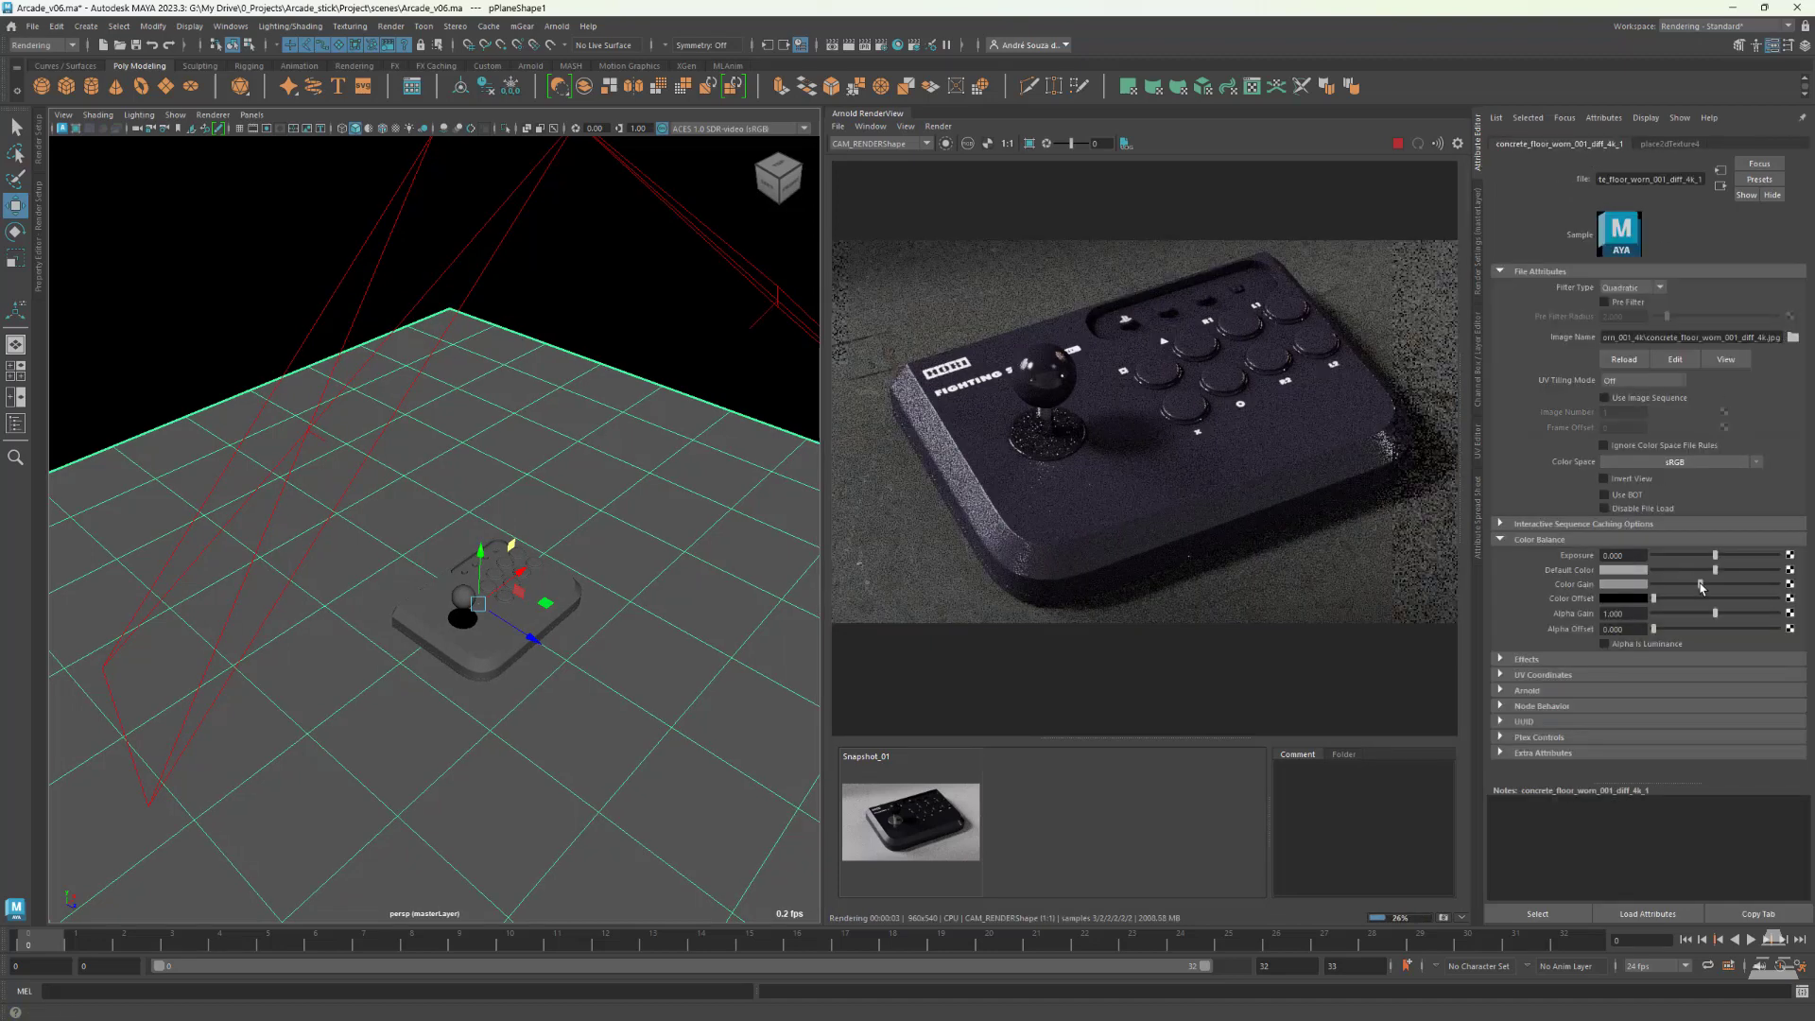
pyautogui.moveTo(1700, 585); pyautogui.dragTo(1777, 585)
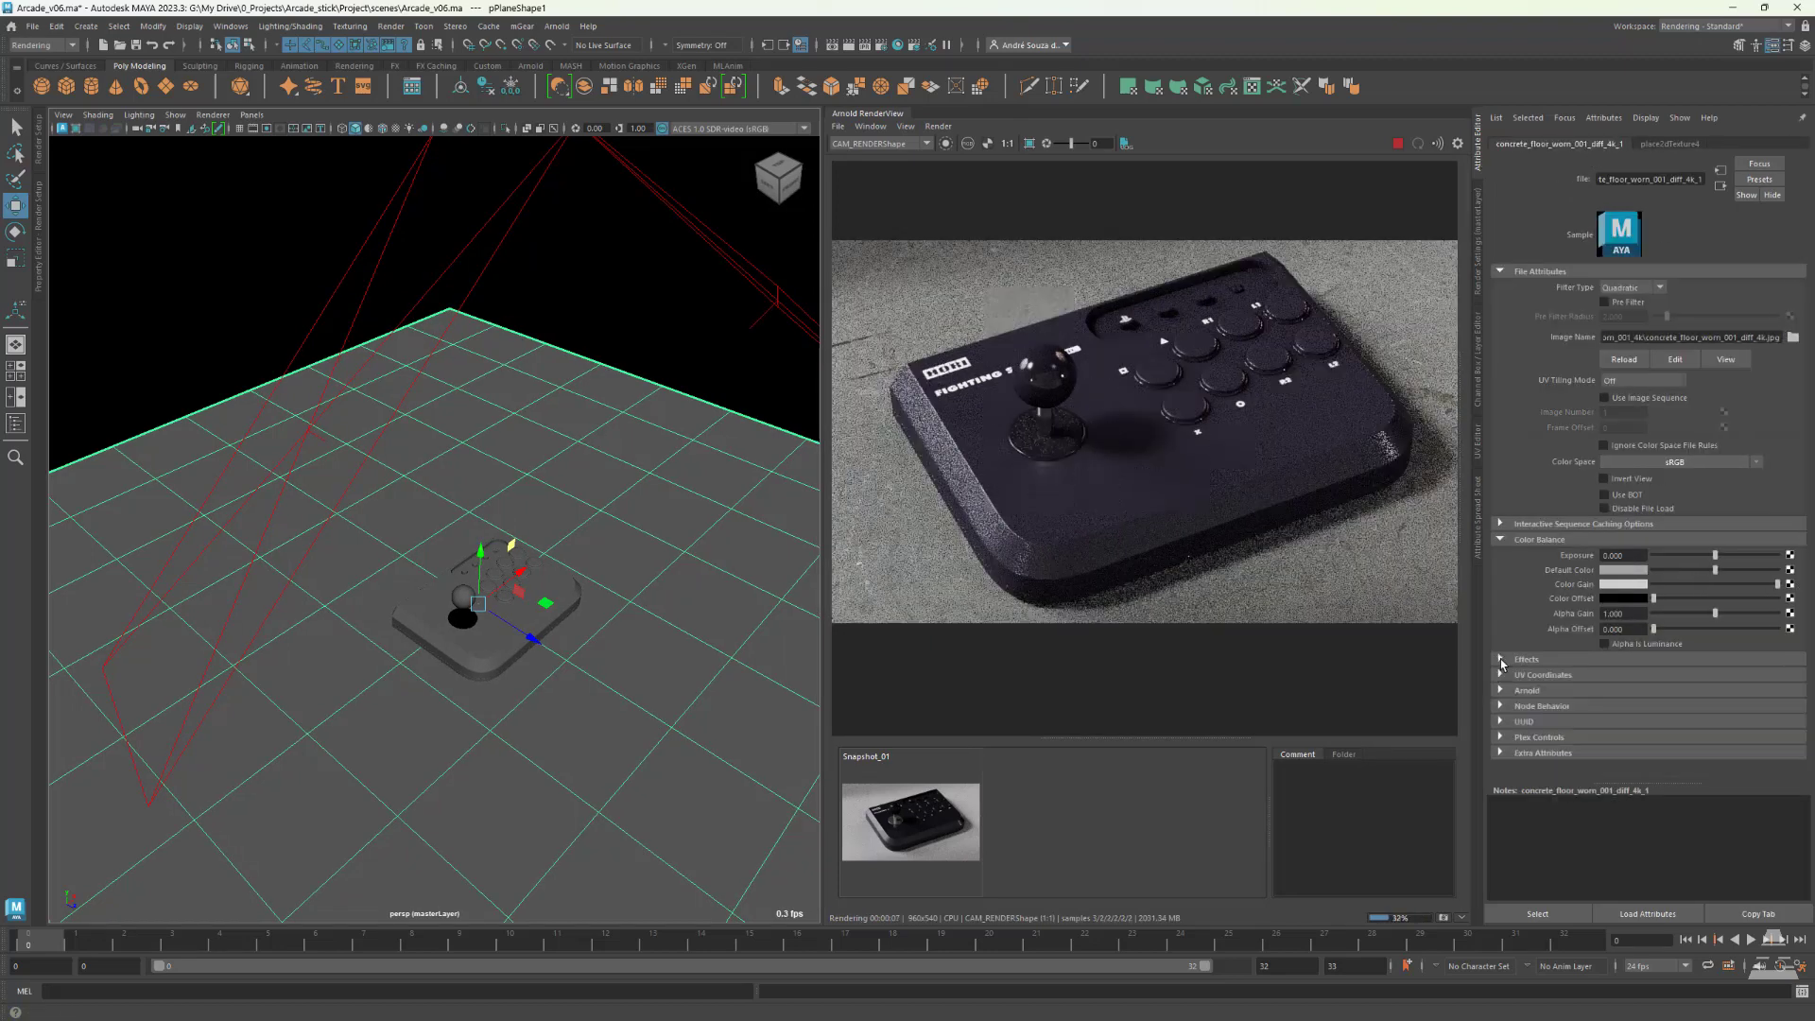
pyautogui.moveTo(1705, 600); pyautogui.dragTo(1692, 598)
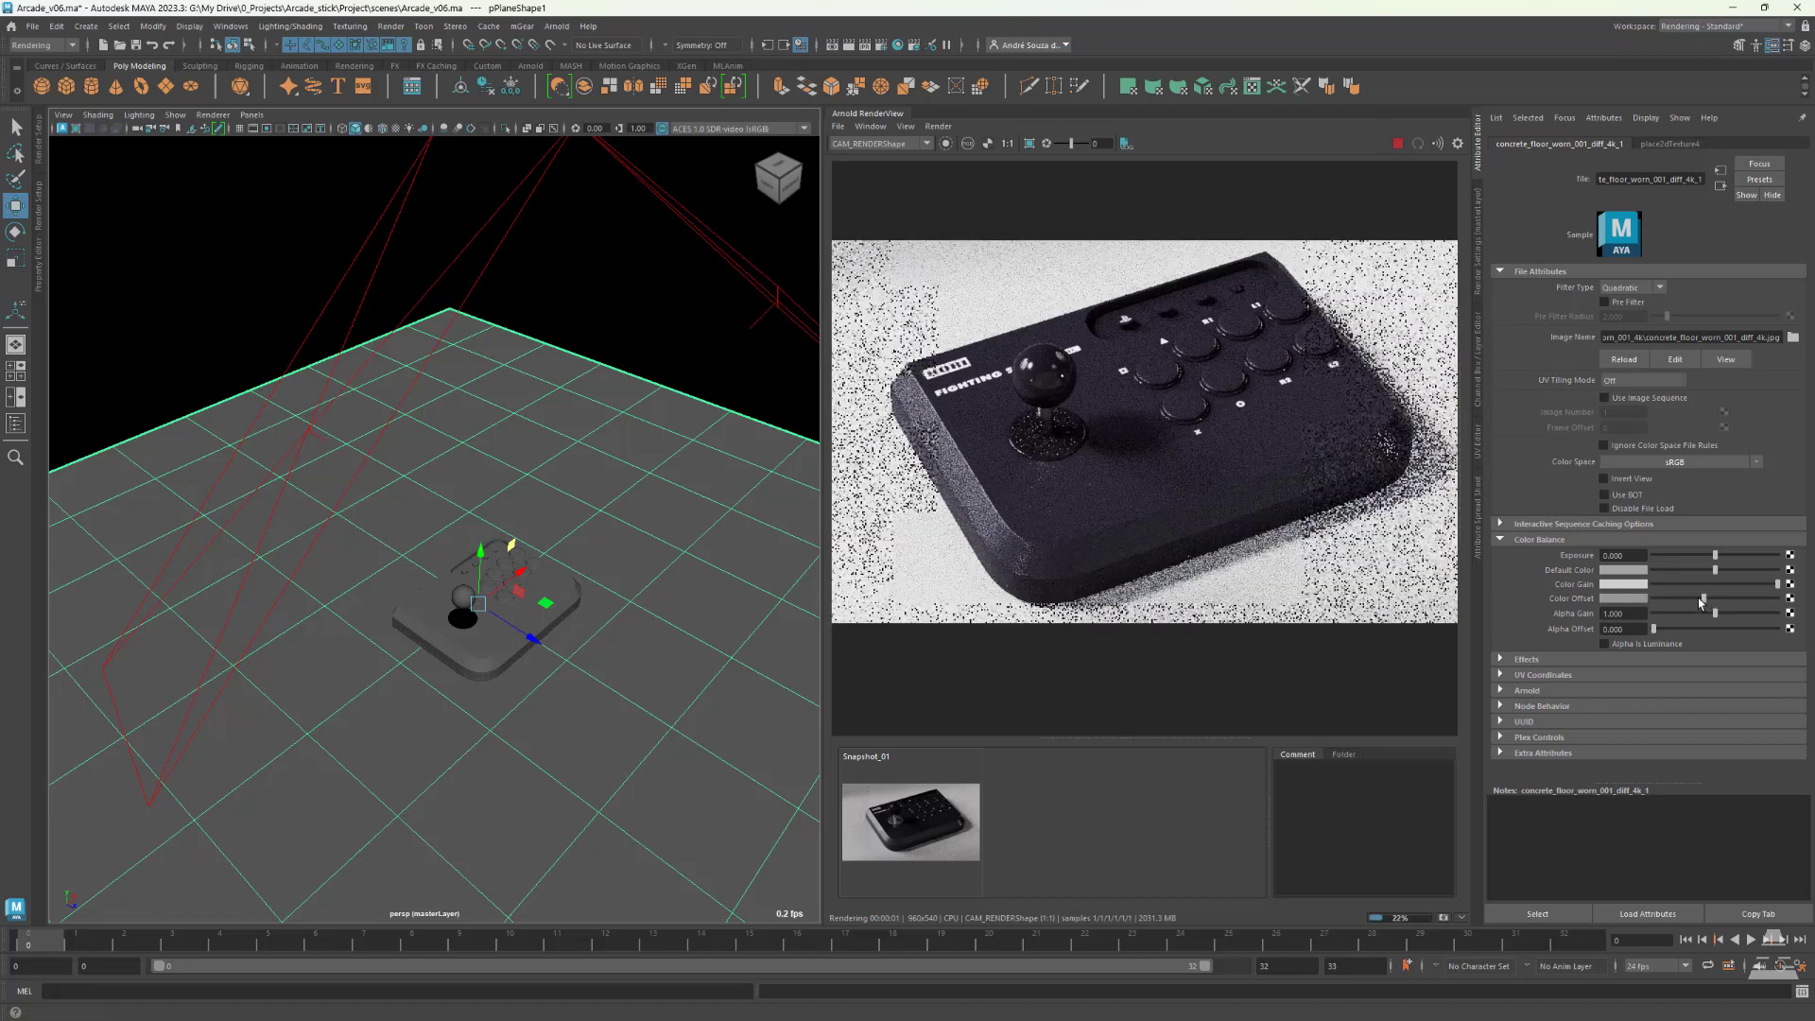
pyautogui.hotkey('ctrl', 'z')
pyautogui.hotkey('ctrl', 'z')
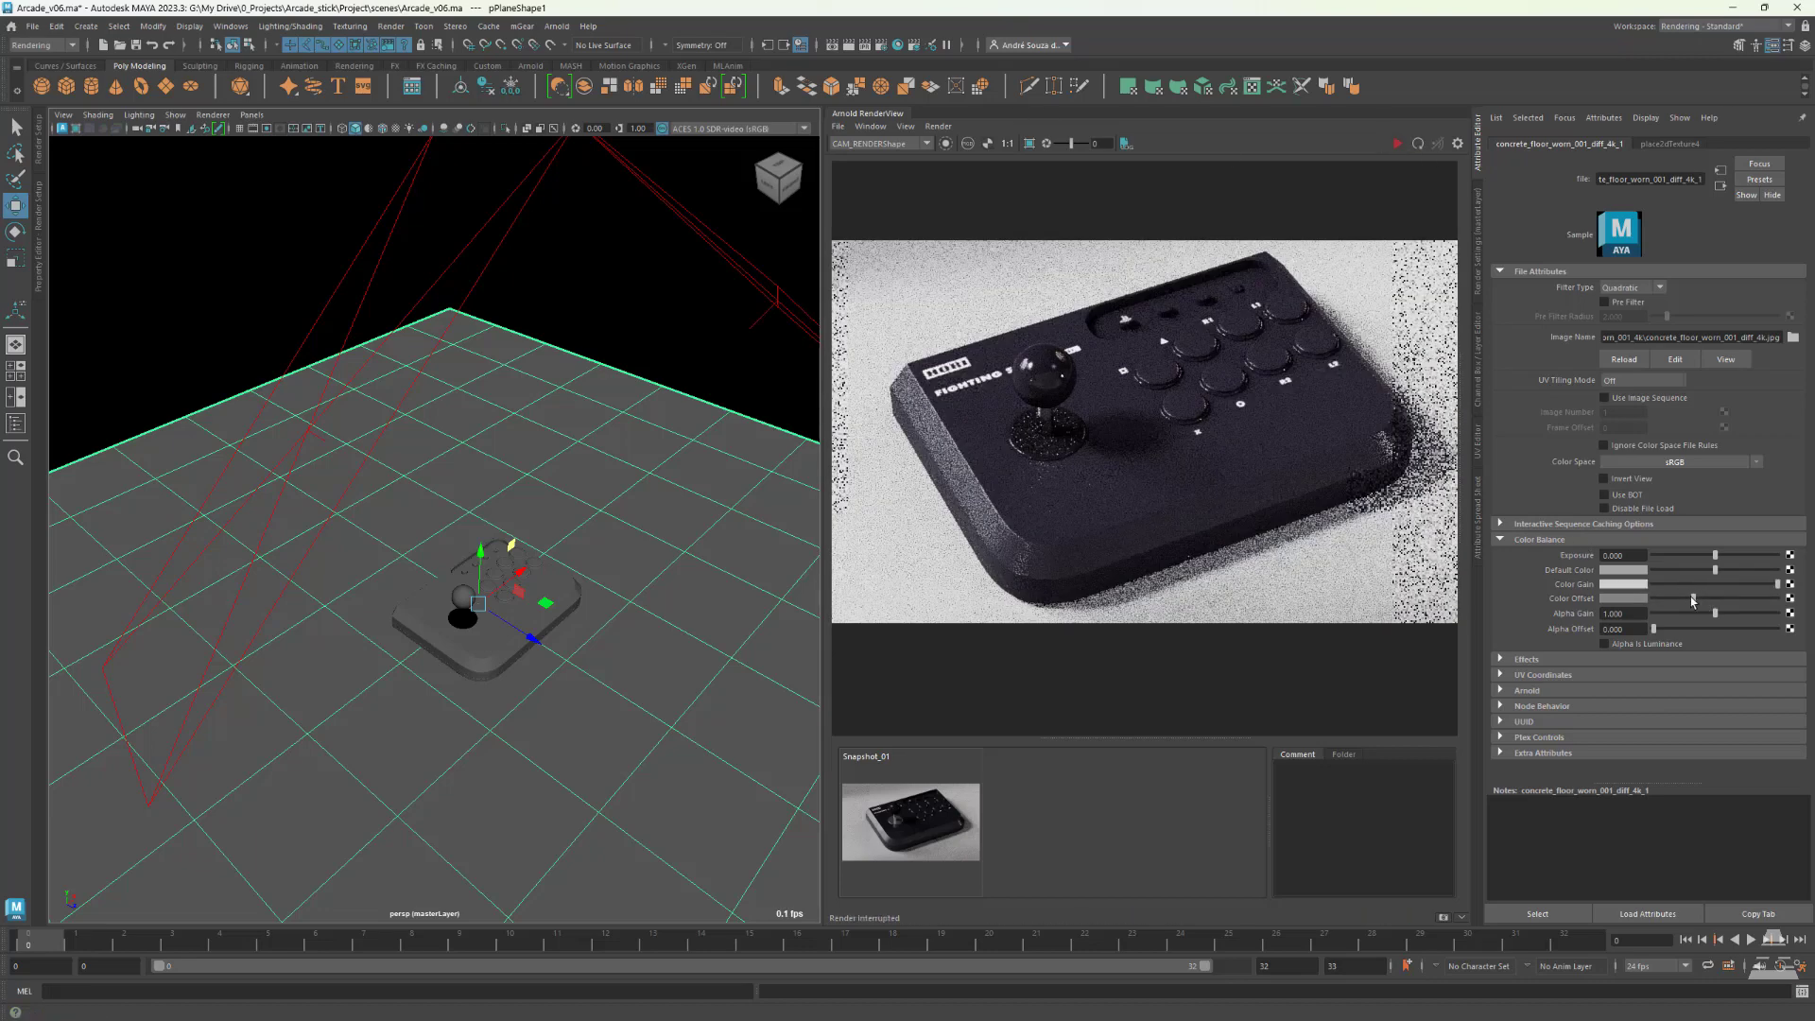
# - Insert an aiColorCorrect node between the diffuse concrete texture and aiMultiply1's Input 2, and set its saturation to 0.21
pyautogui.hotkey('alt', 'Tab')
pyautogui.press('Tab')
pyautogui.write('aicolor')
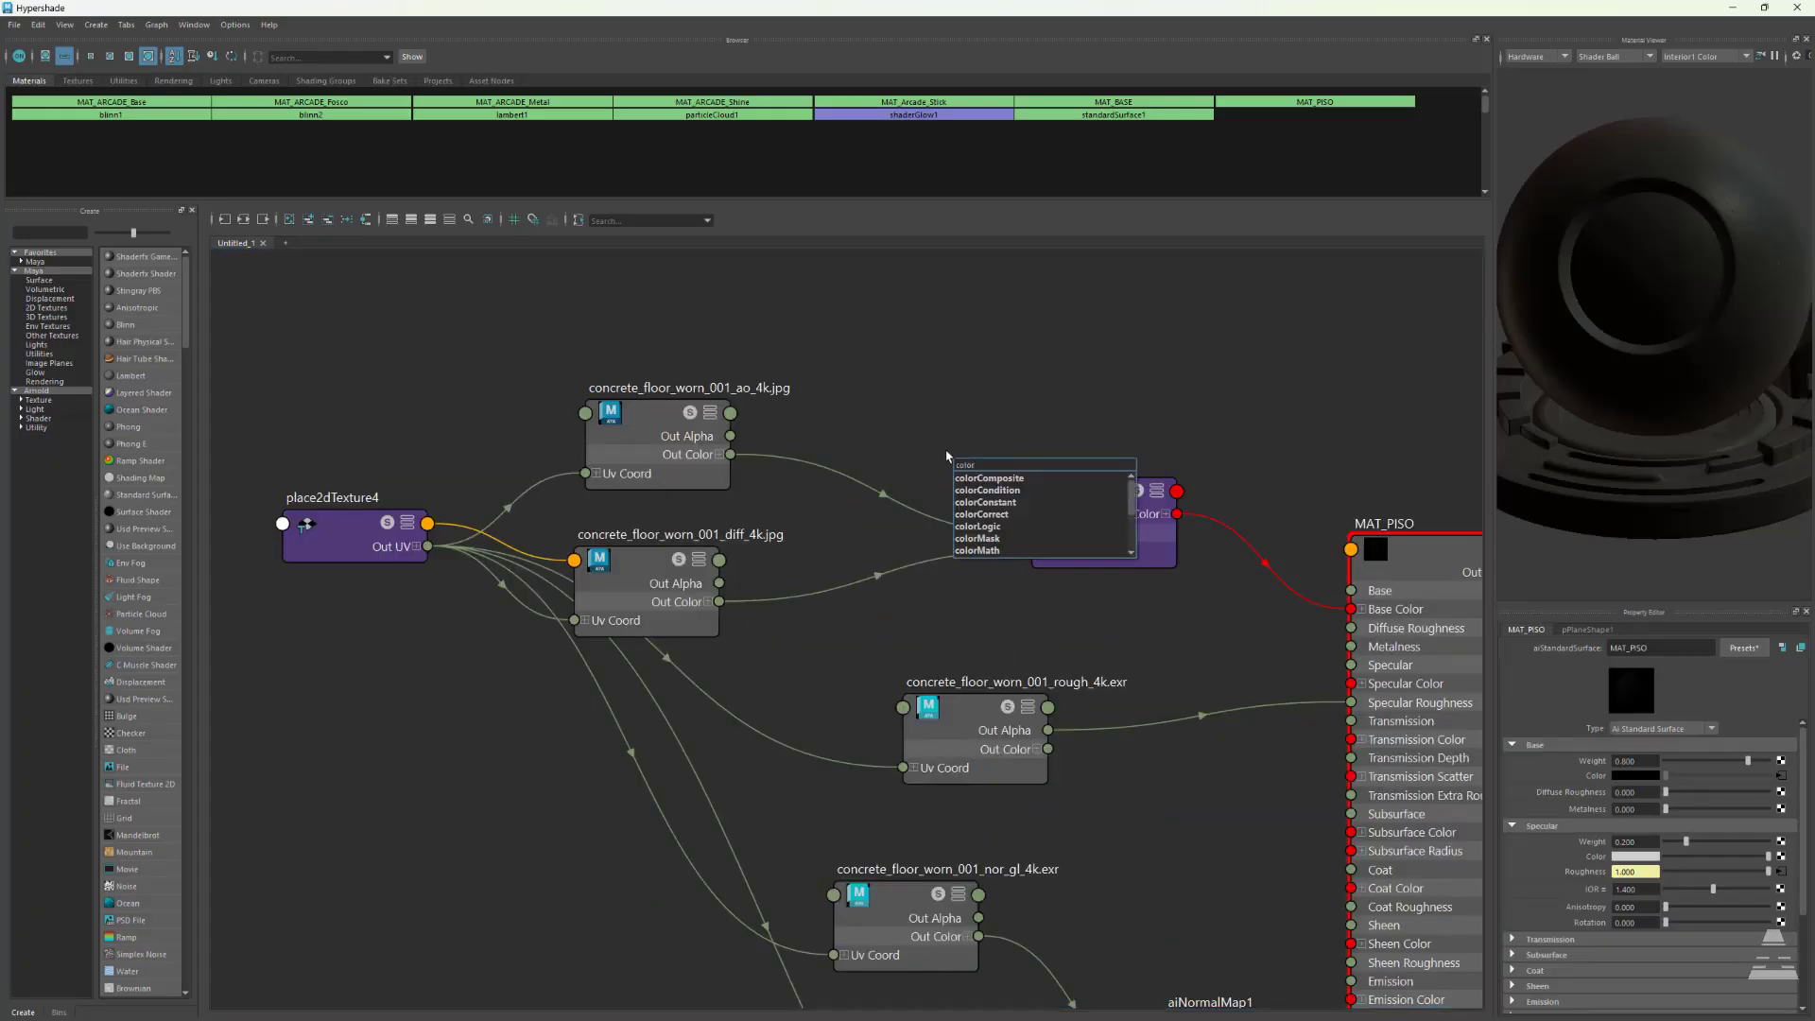
pyautogui.press('Return')
pyautogui.moveTo(1022, 482); pyautogui.dragTo(880, 344)
pyautogui.moveTo(720, 602); pyautogui.dragTo(815, 401)
pyautogui.moveTo(959, 364); pyautogui.dragTo(1032, 551)
pyautogui.moveTo(880, 347); pyautogui.dragTo(860, 489)
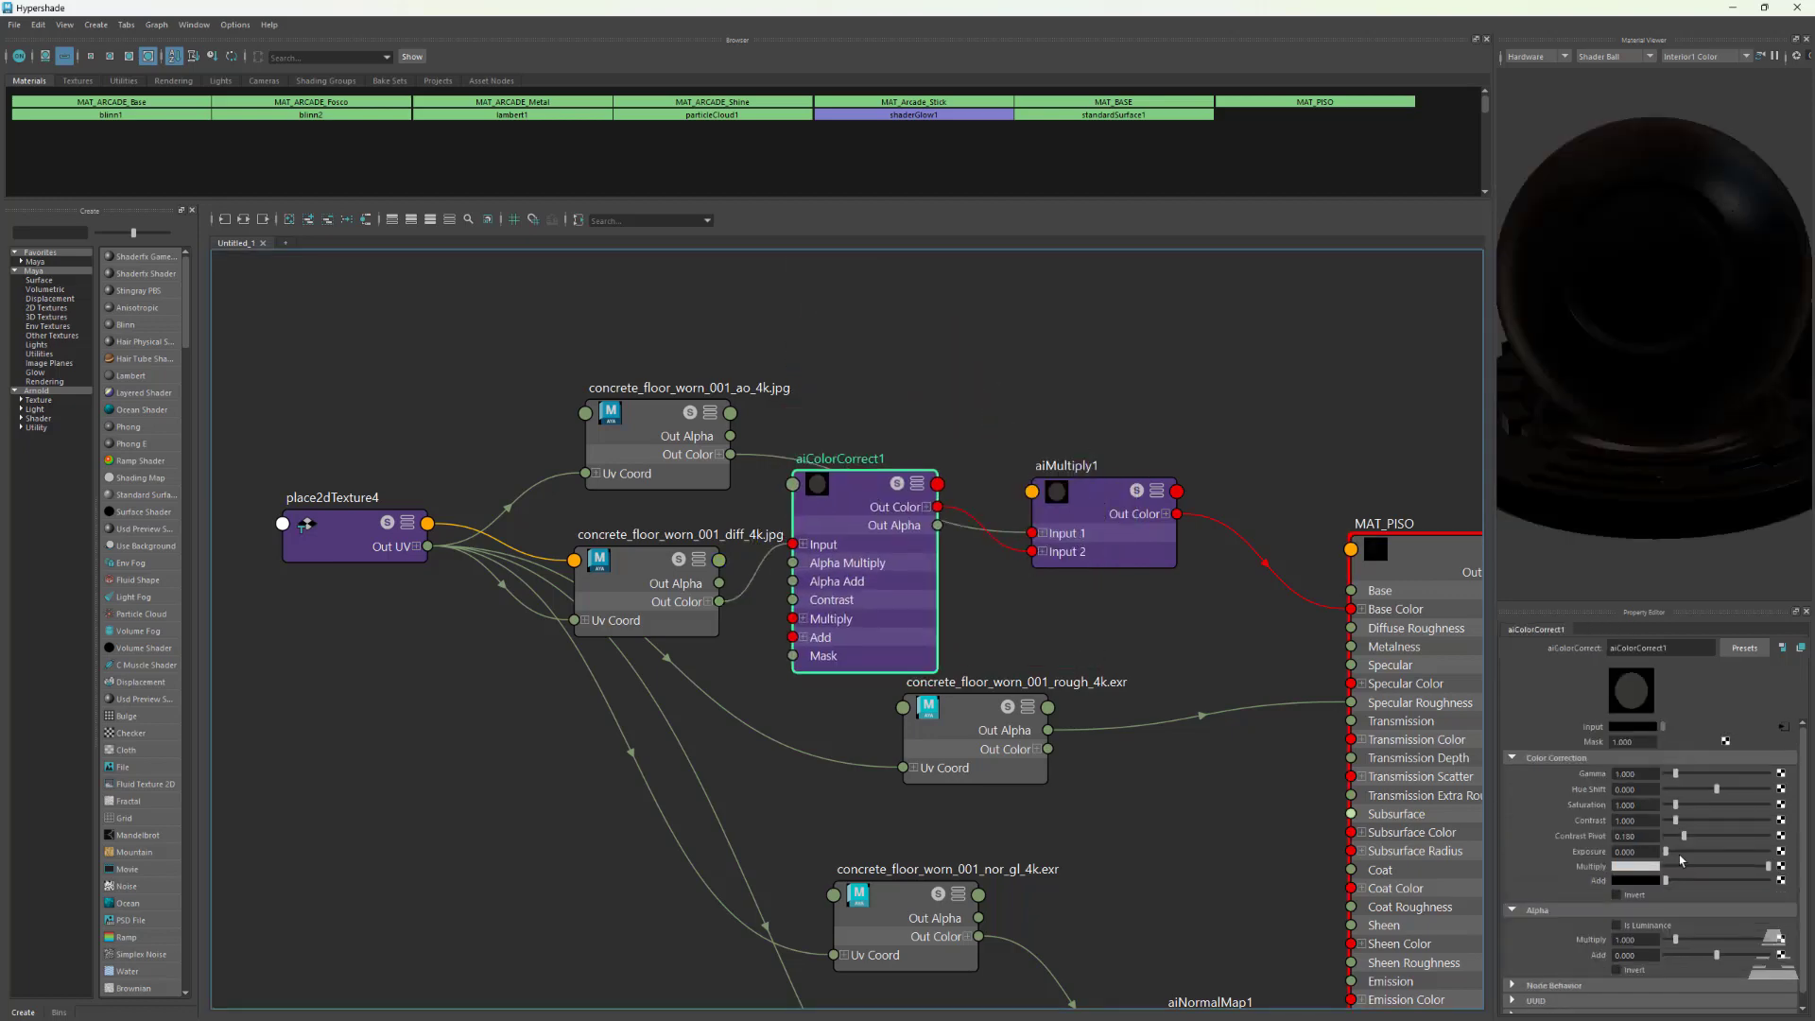
pyautogui.moveTo(1676, 804); pyautogui.dragTo(1671, 806)
pyautogui.hotkey('alt', 'Tab')
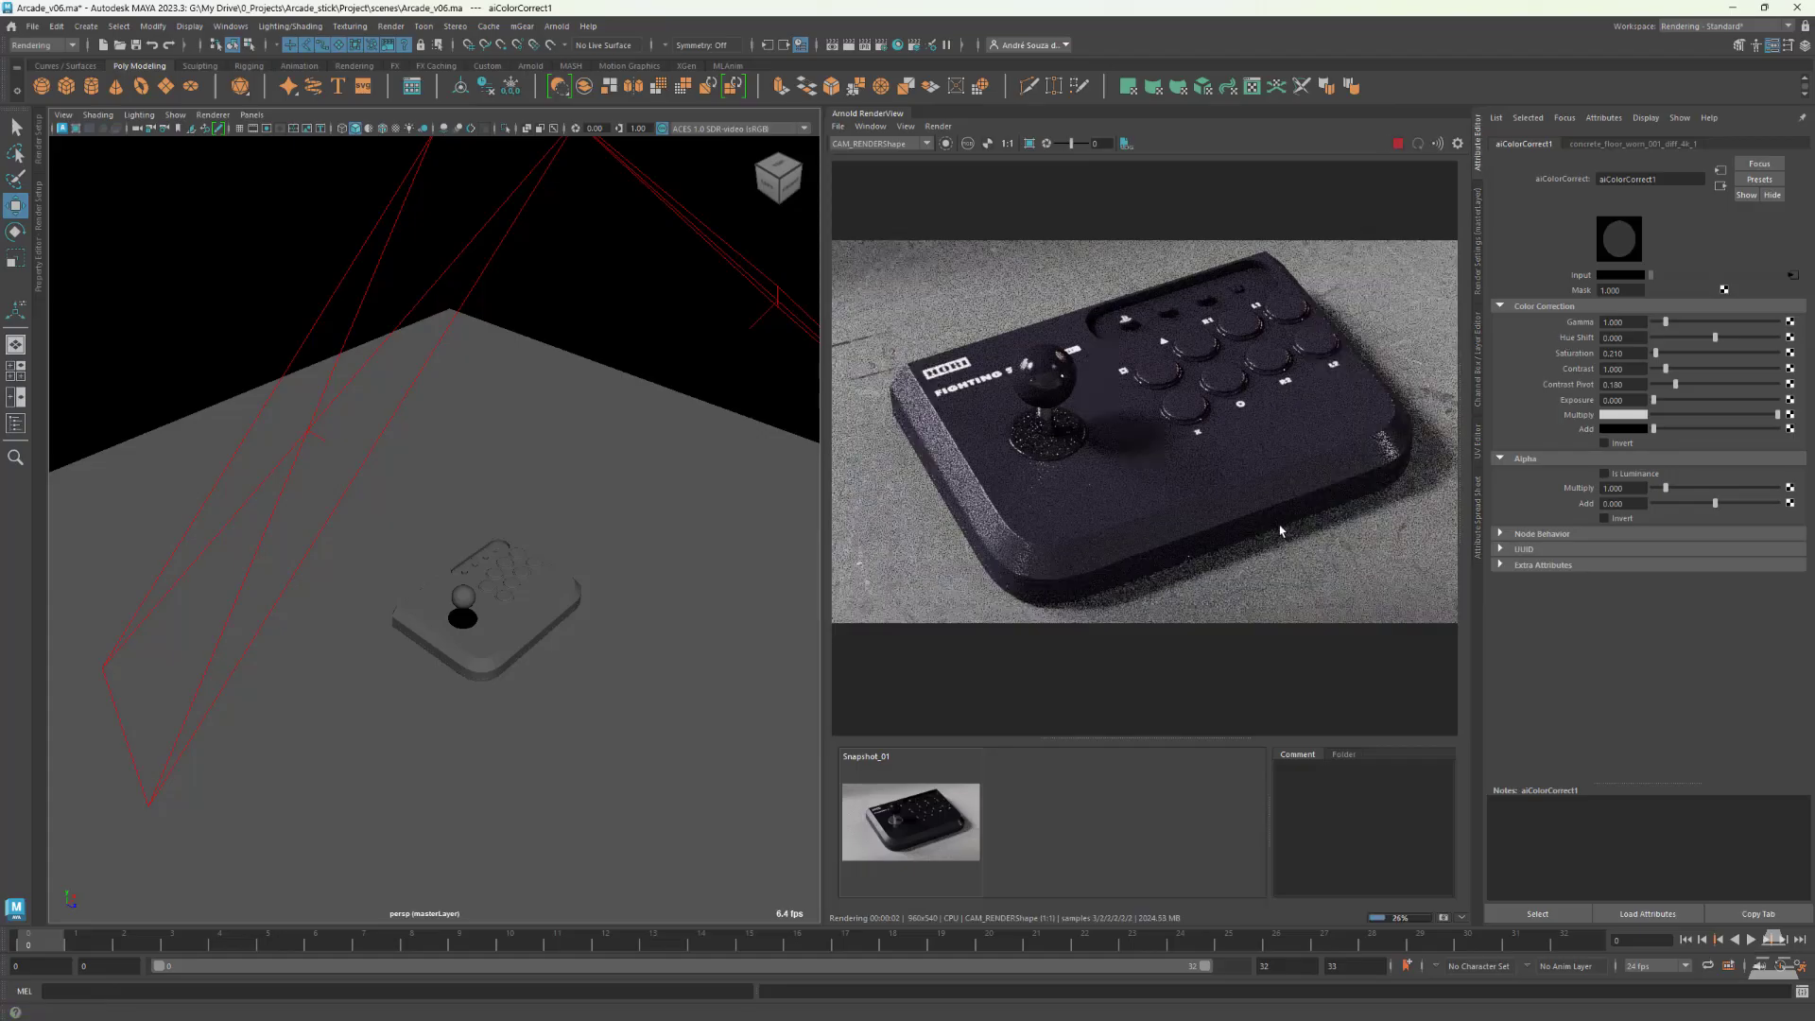
# - Select the floor plane and set MAT_PISO's base weight and specular weight both to 0.5
pyautogui.click(707, 551)
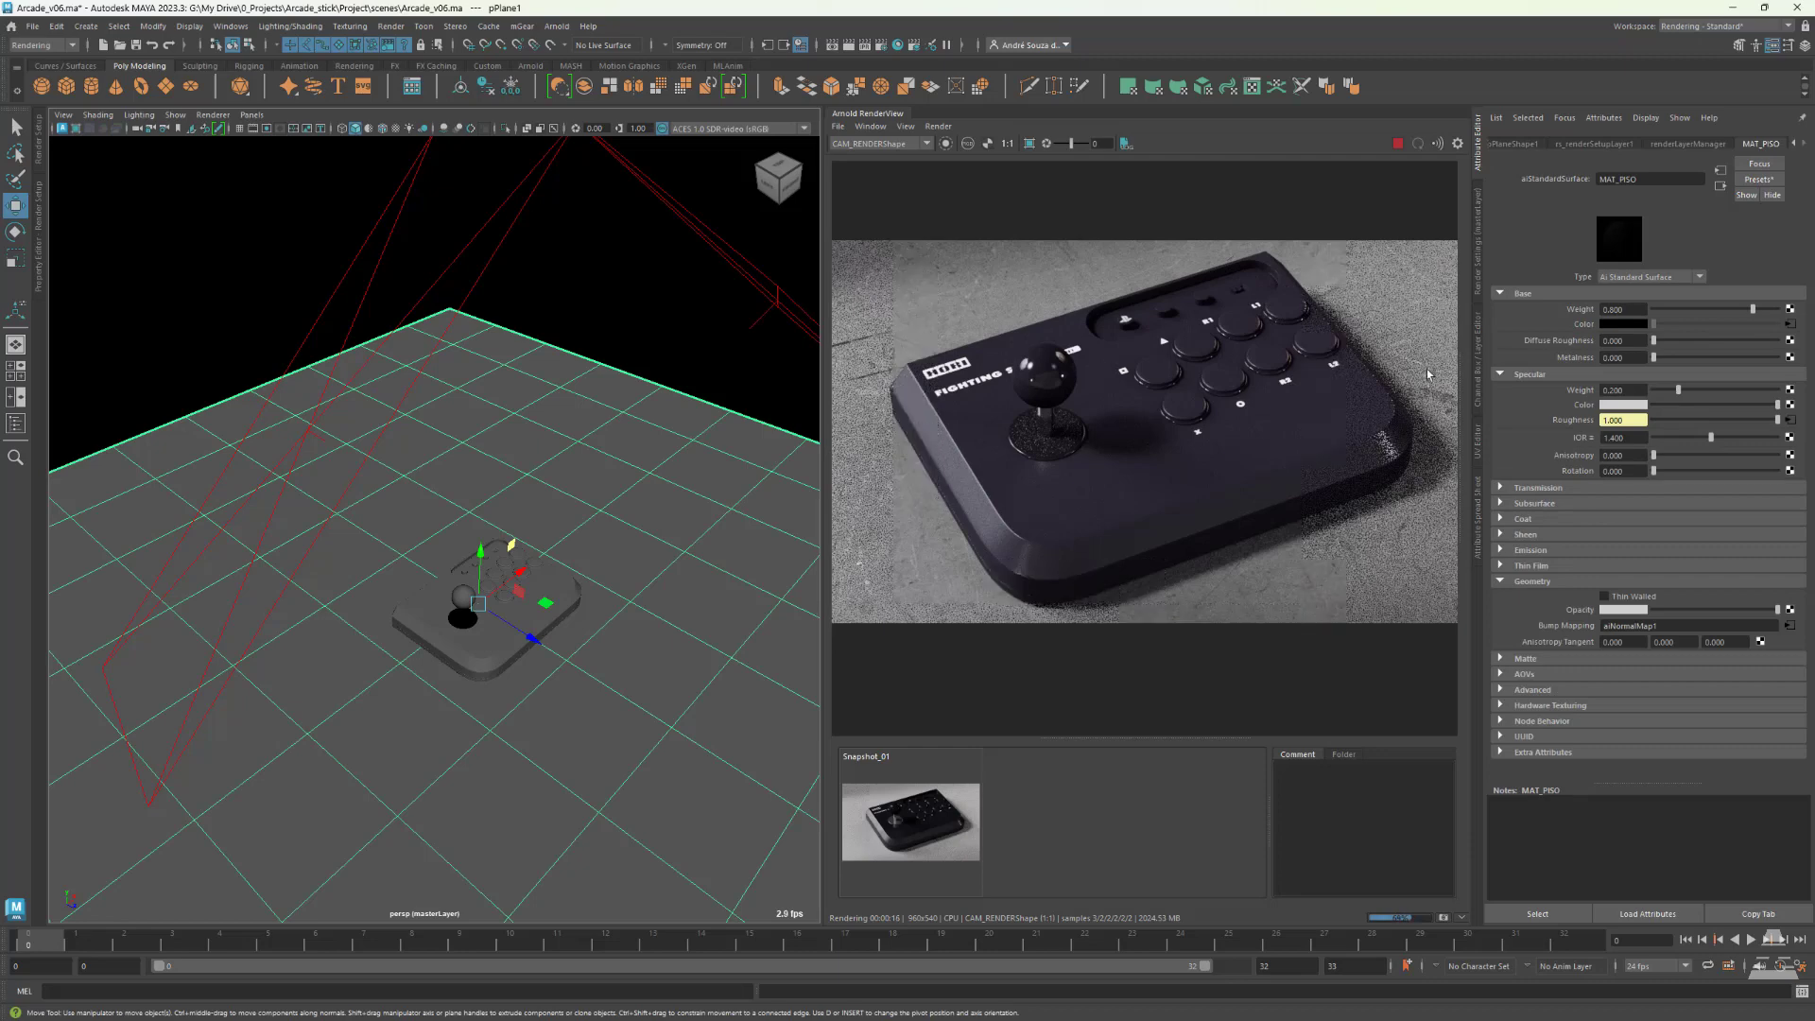
pyautogui.moveTo(1753, 310); pyautogui.dragTo(1705, 310)
pyautogui.doubleClick(1618, 310)
pyautogui.write('.5')
pyautogui.press('Return')
pyautogui.doubleClick(1619, 391)
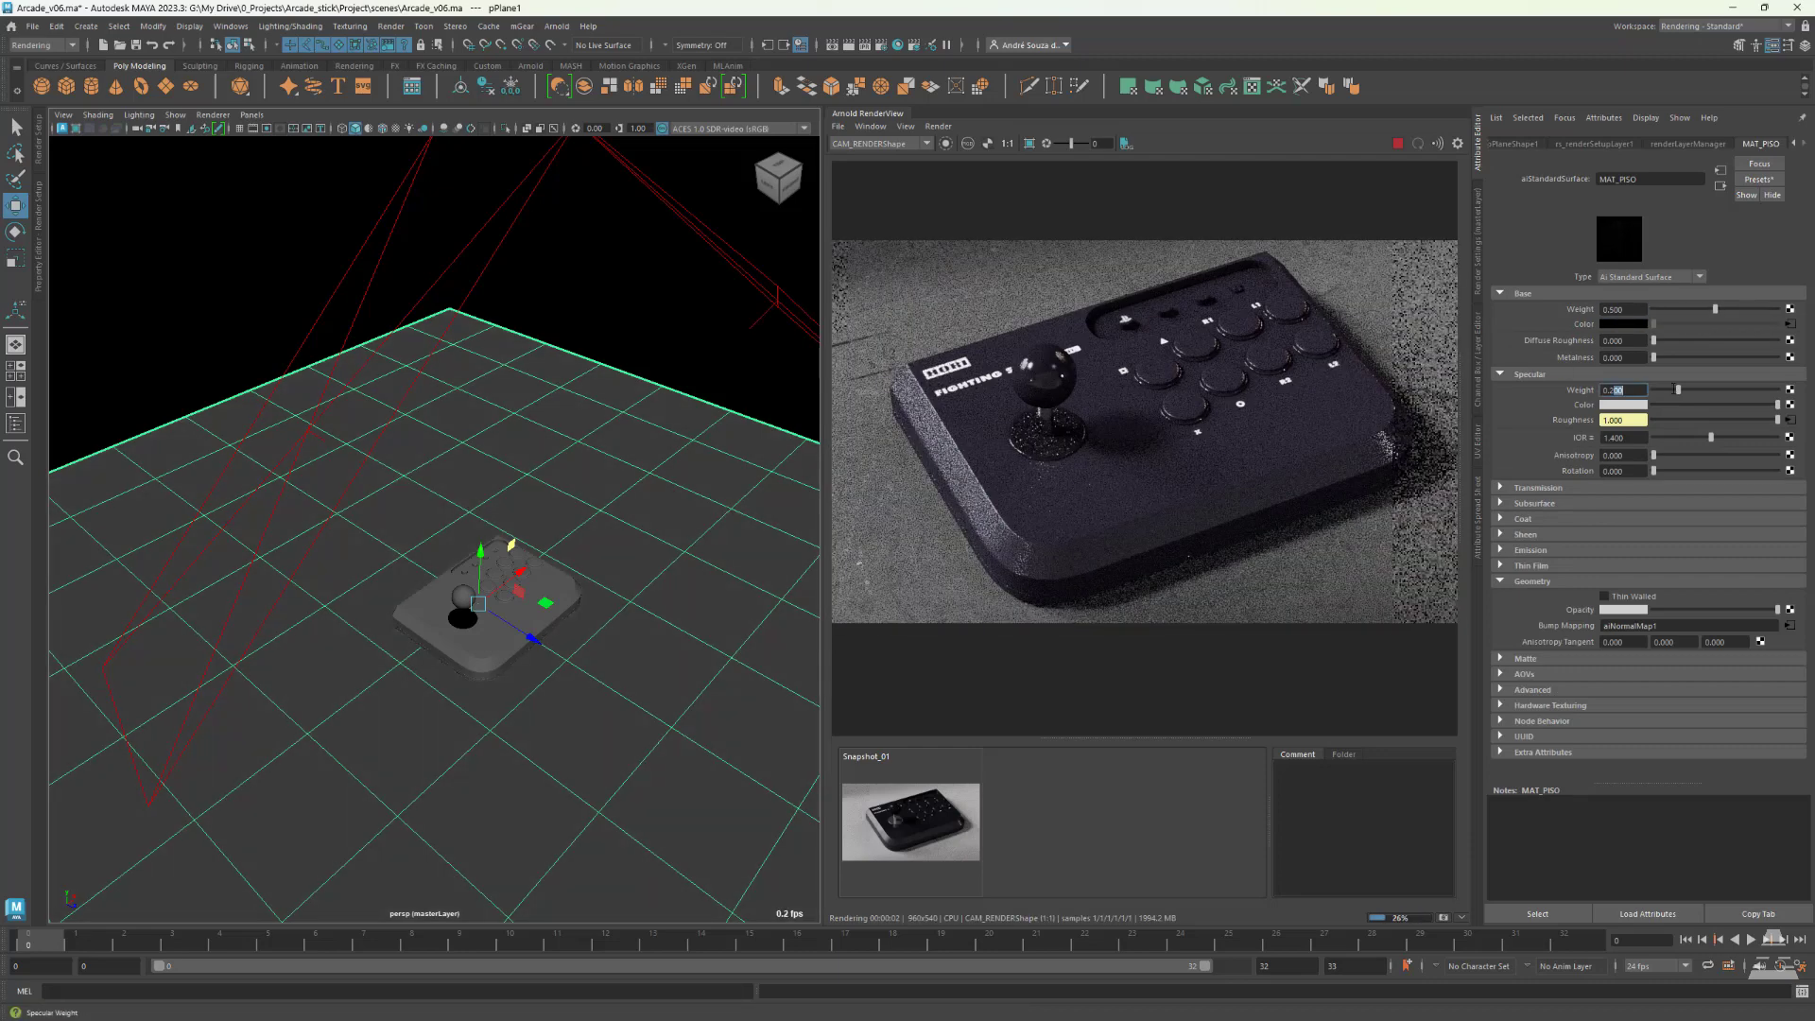
pyautogui.write('.5')
pyautogui.press('Return')
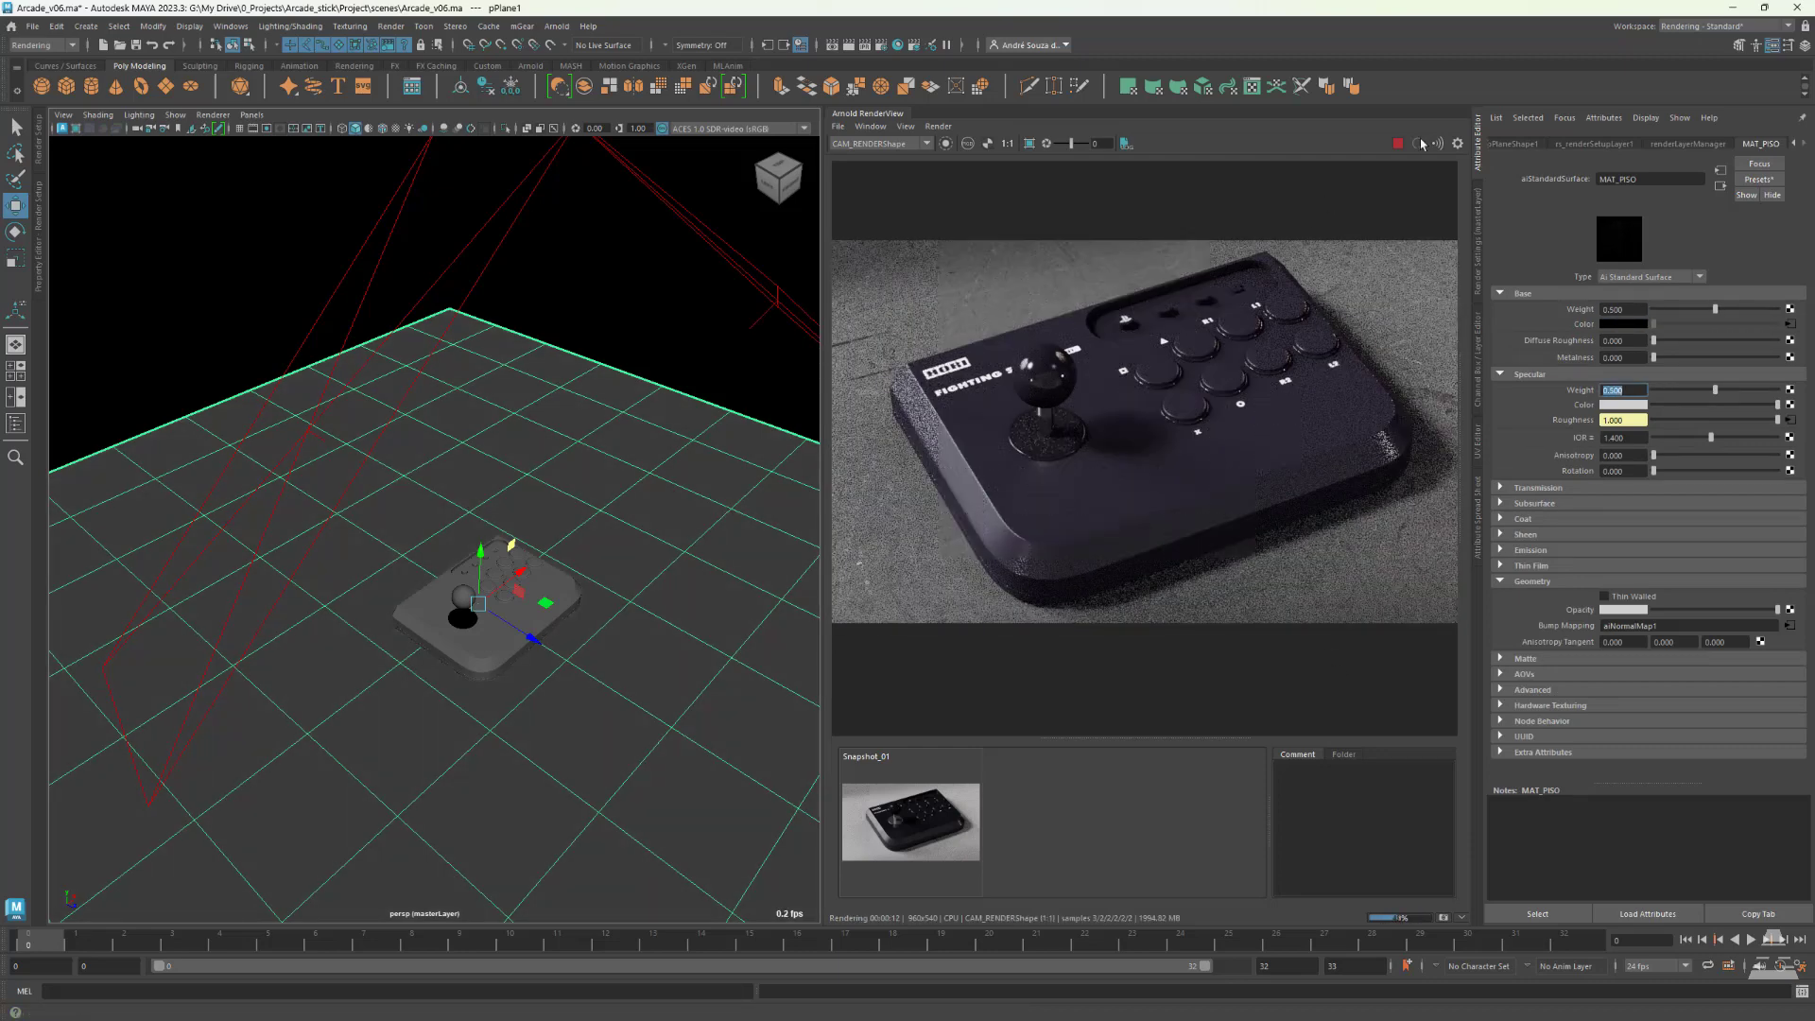
# - Look through the floor plane's shape and render layer attributes and check the aiColorCorrect1 output in isolation
pyautogui.click(1398, 144)
pyautogui.click(553, 588)
pyautogui.click(665, 479)
pyautogui.click(1552, 147)
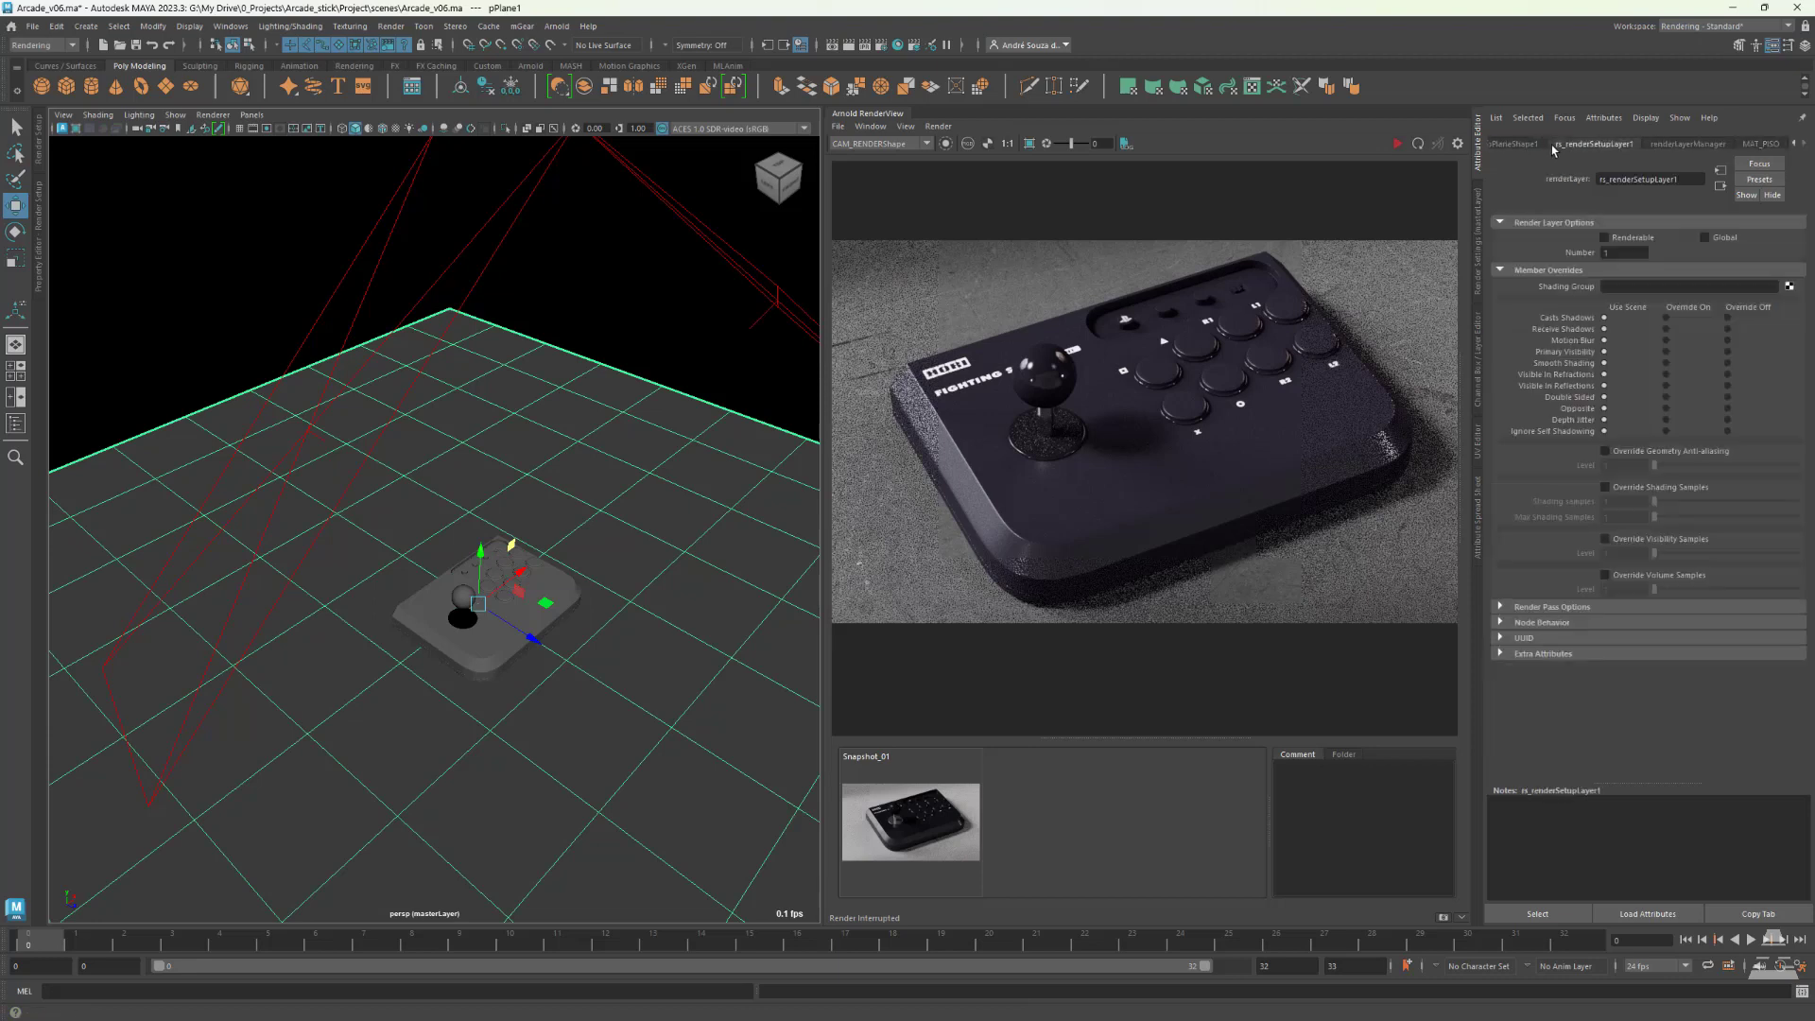
pyautogui.click(1551, 147)
pyautogui.click(1550, 361)
pyautogui.scroll(-3, 1607, 702)
pyautogui.click(1607, 701)
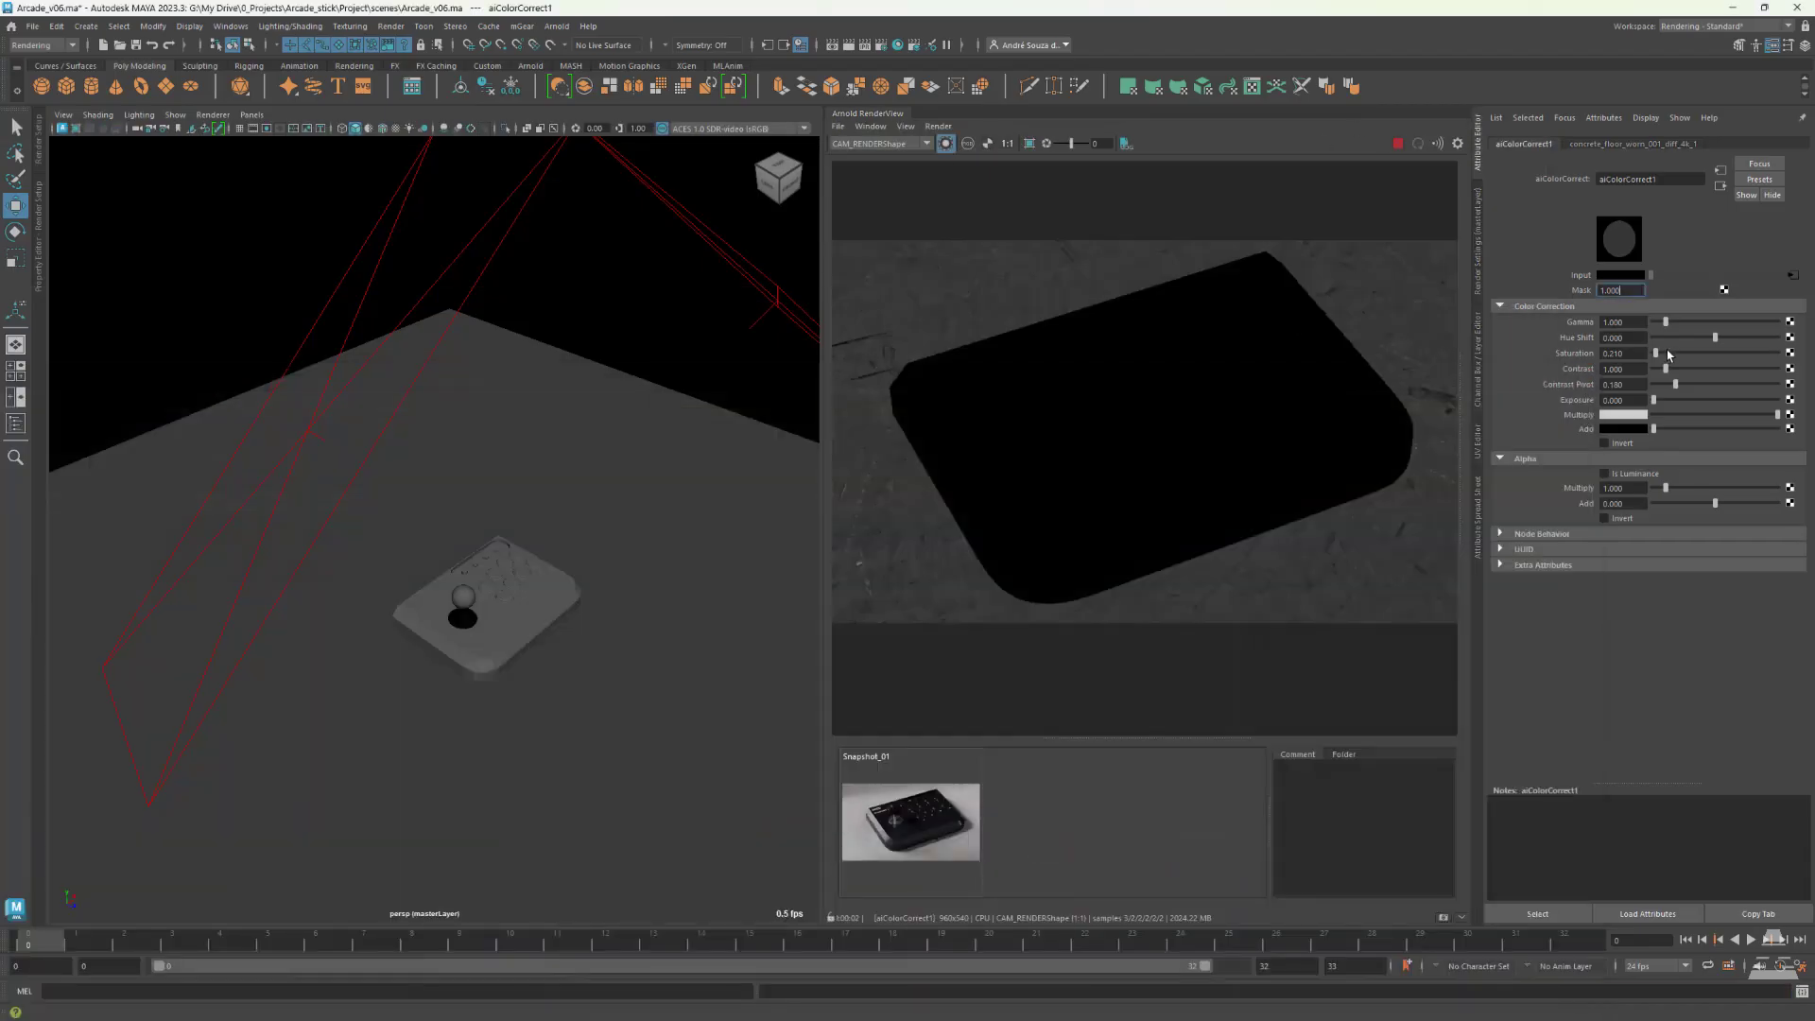
pyautogui.click(1661, 368)
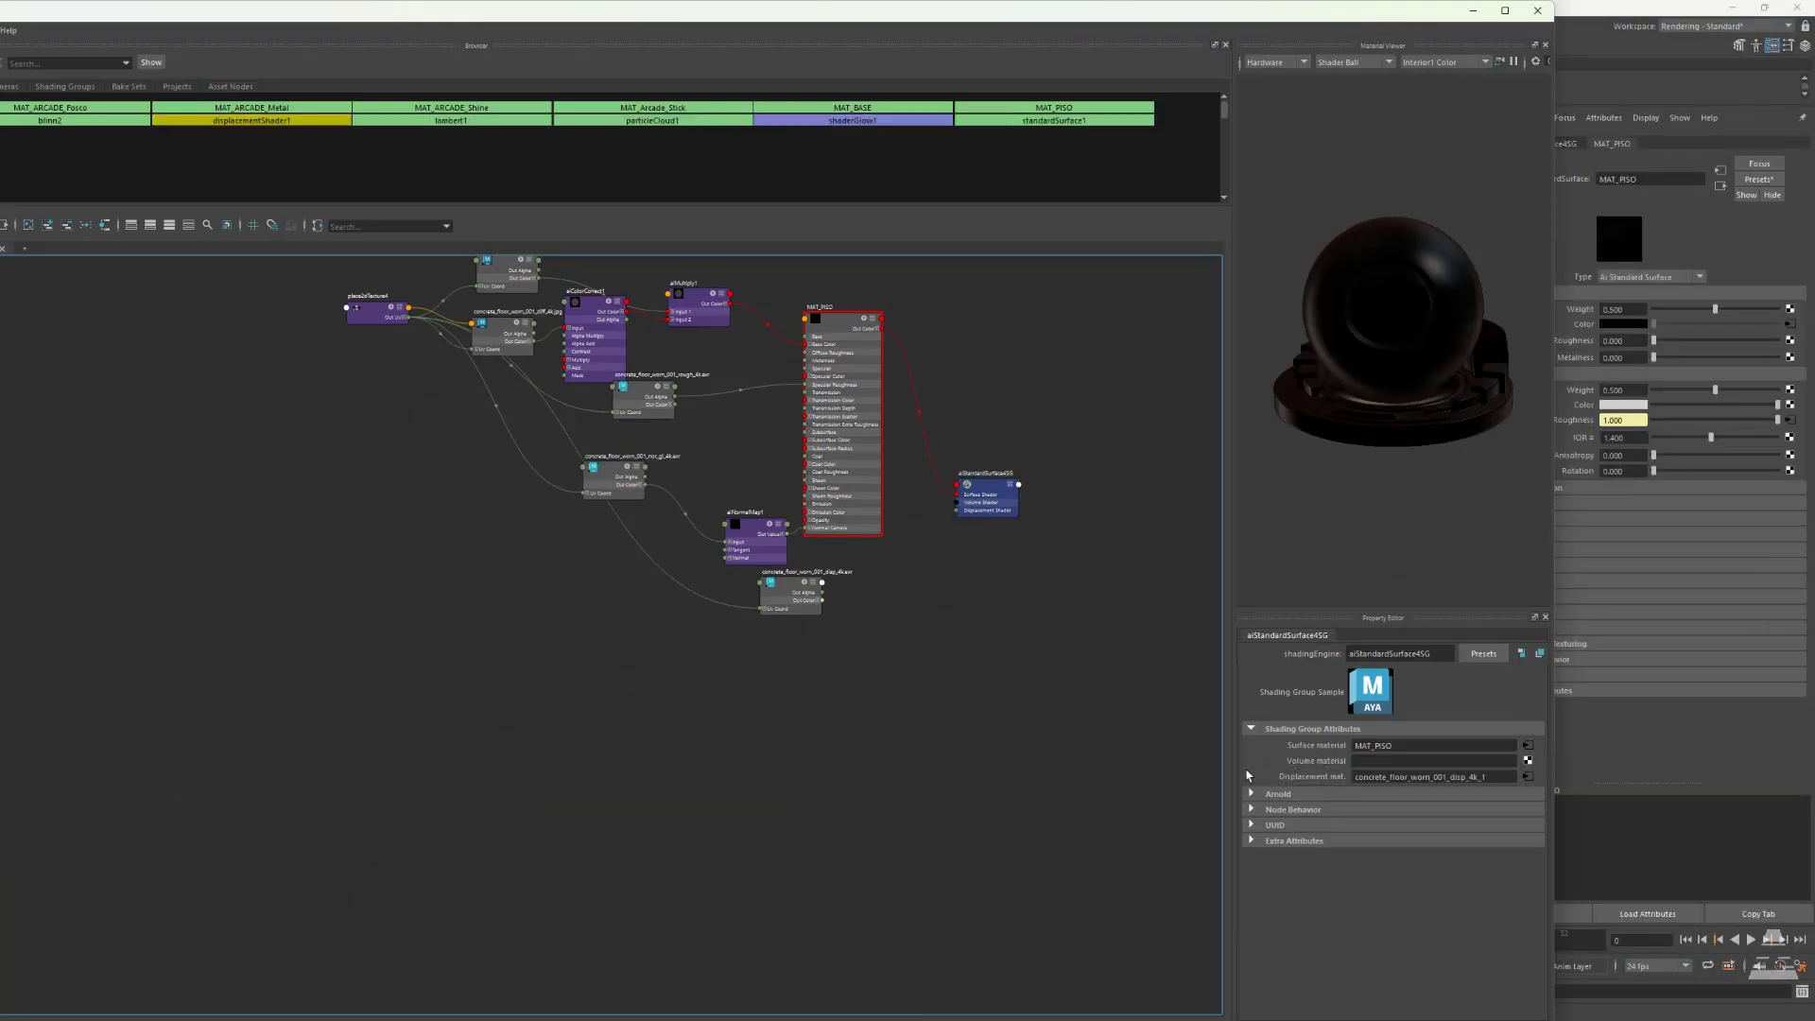
# - Inspect displacementShader1 and the texture nodes in the floor's shading network
pyautogui.click(844, 768)
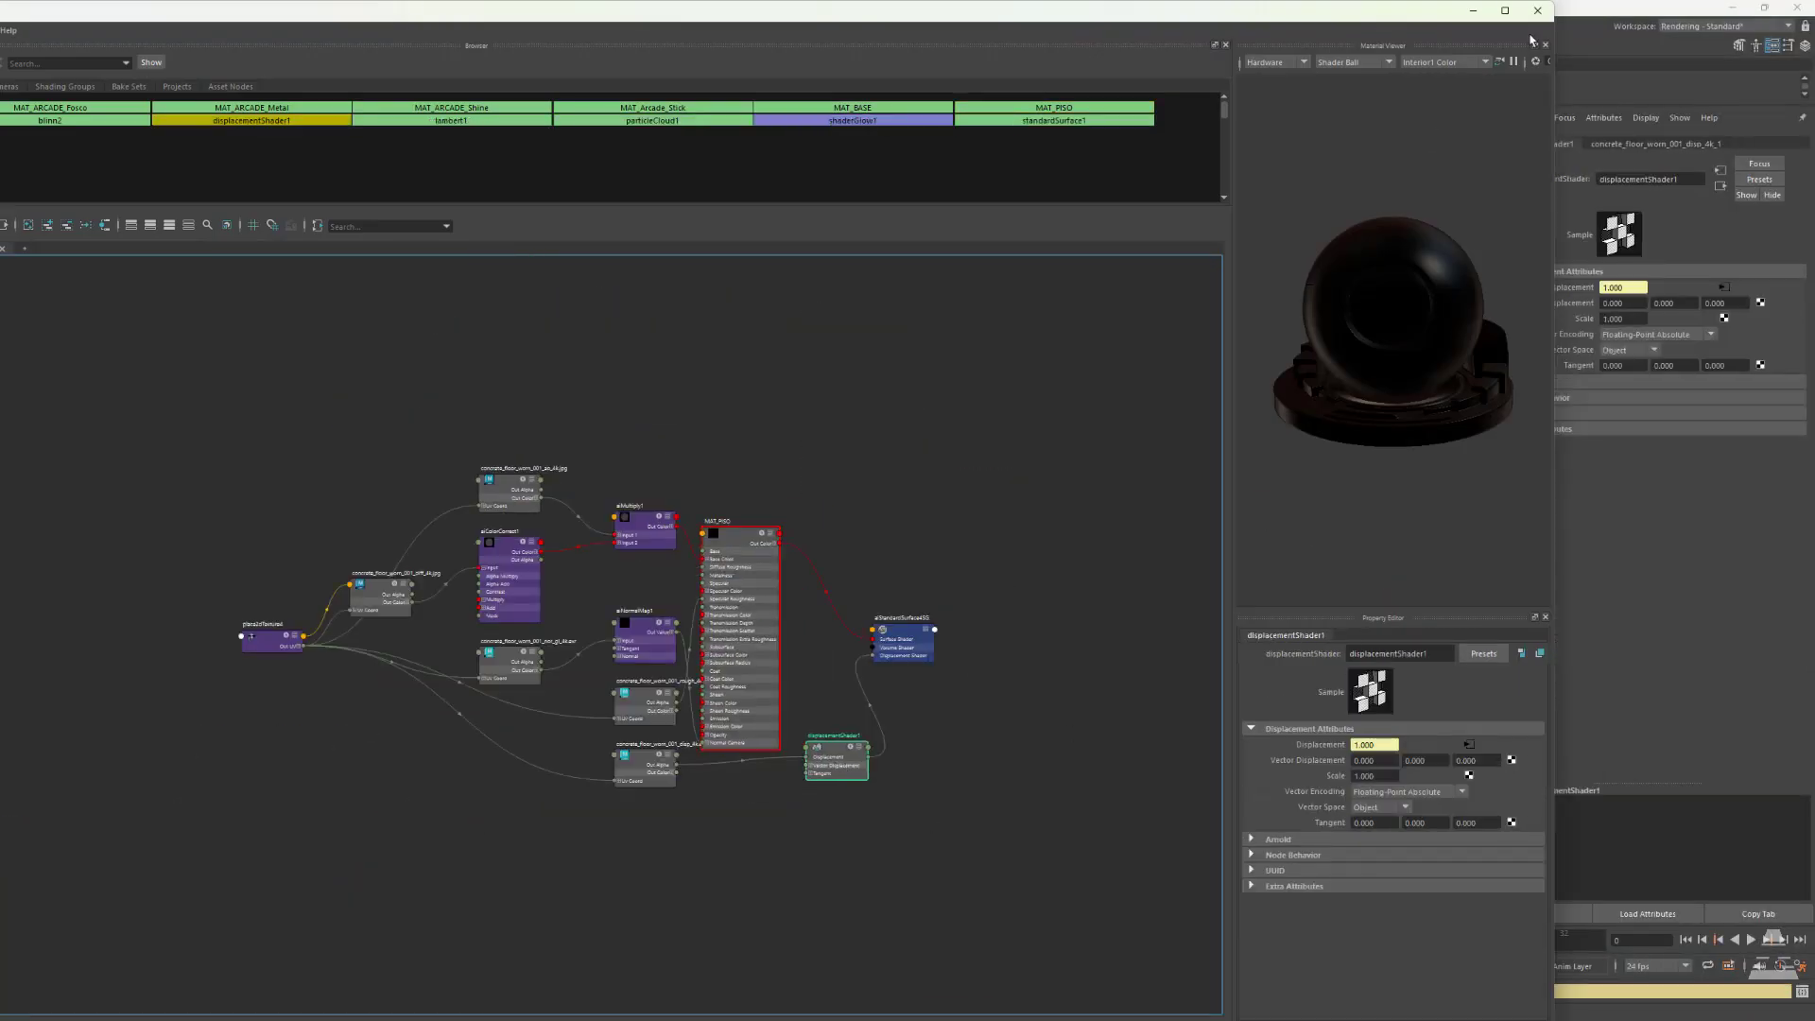
pyautogui.click(638, 828)
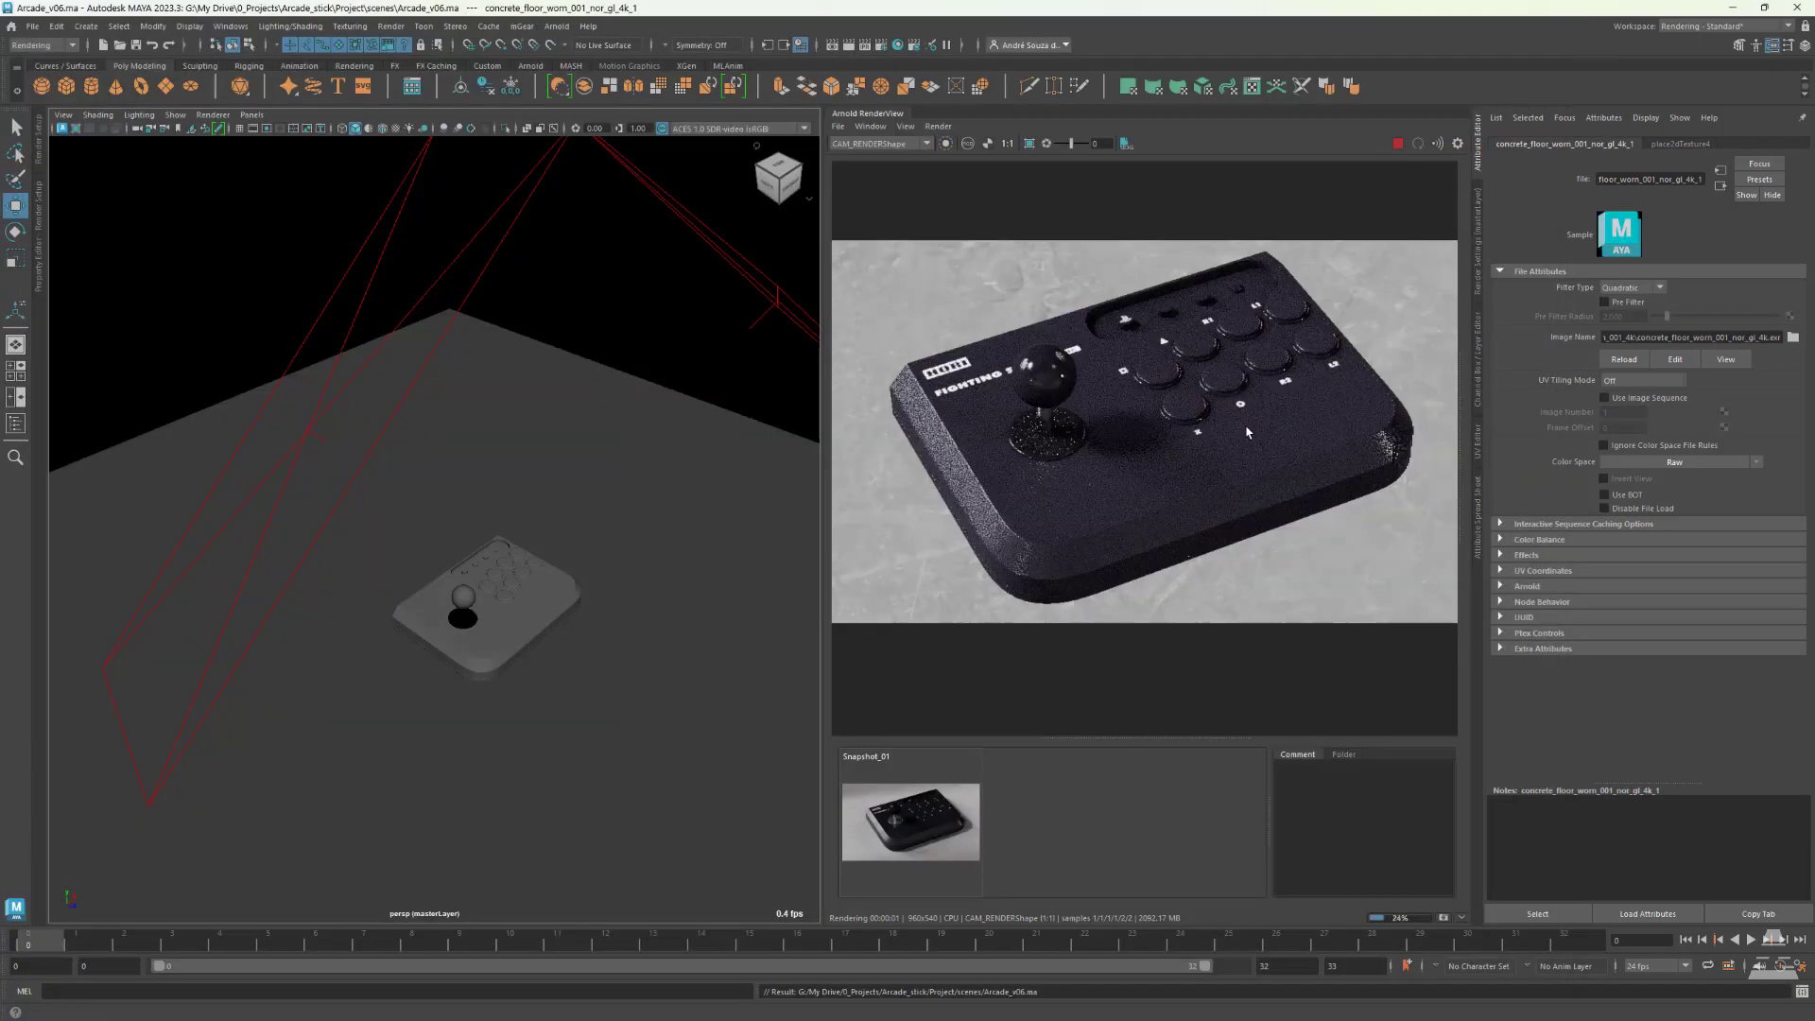
# - Set the floor plane's Arnold subdivision type to catclark with 3 iterations
pyautogui.click(556, 431)
pyautogui.scroll(-3, 1553, 624)
pyautogui.click(1547, 621)
pyautogui.click(1634, 637)
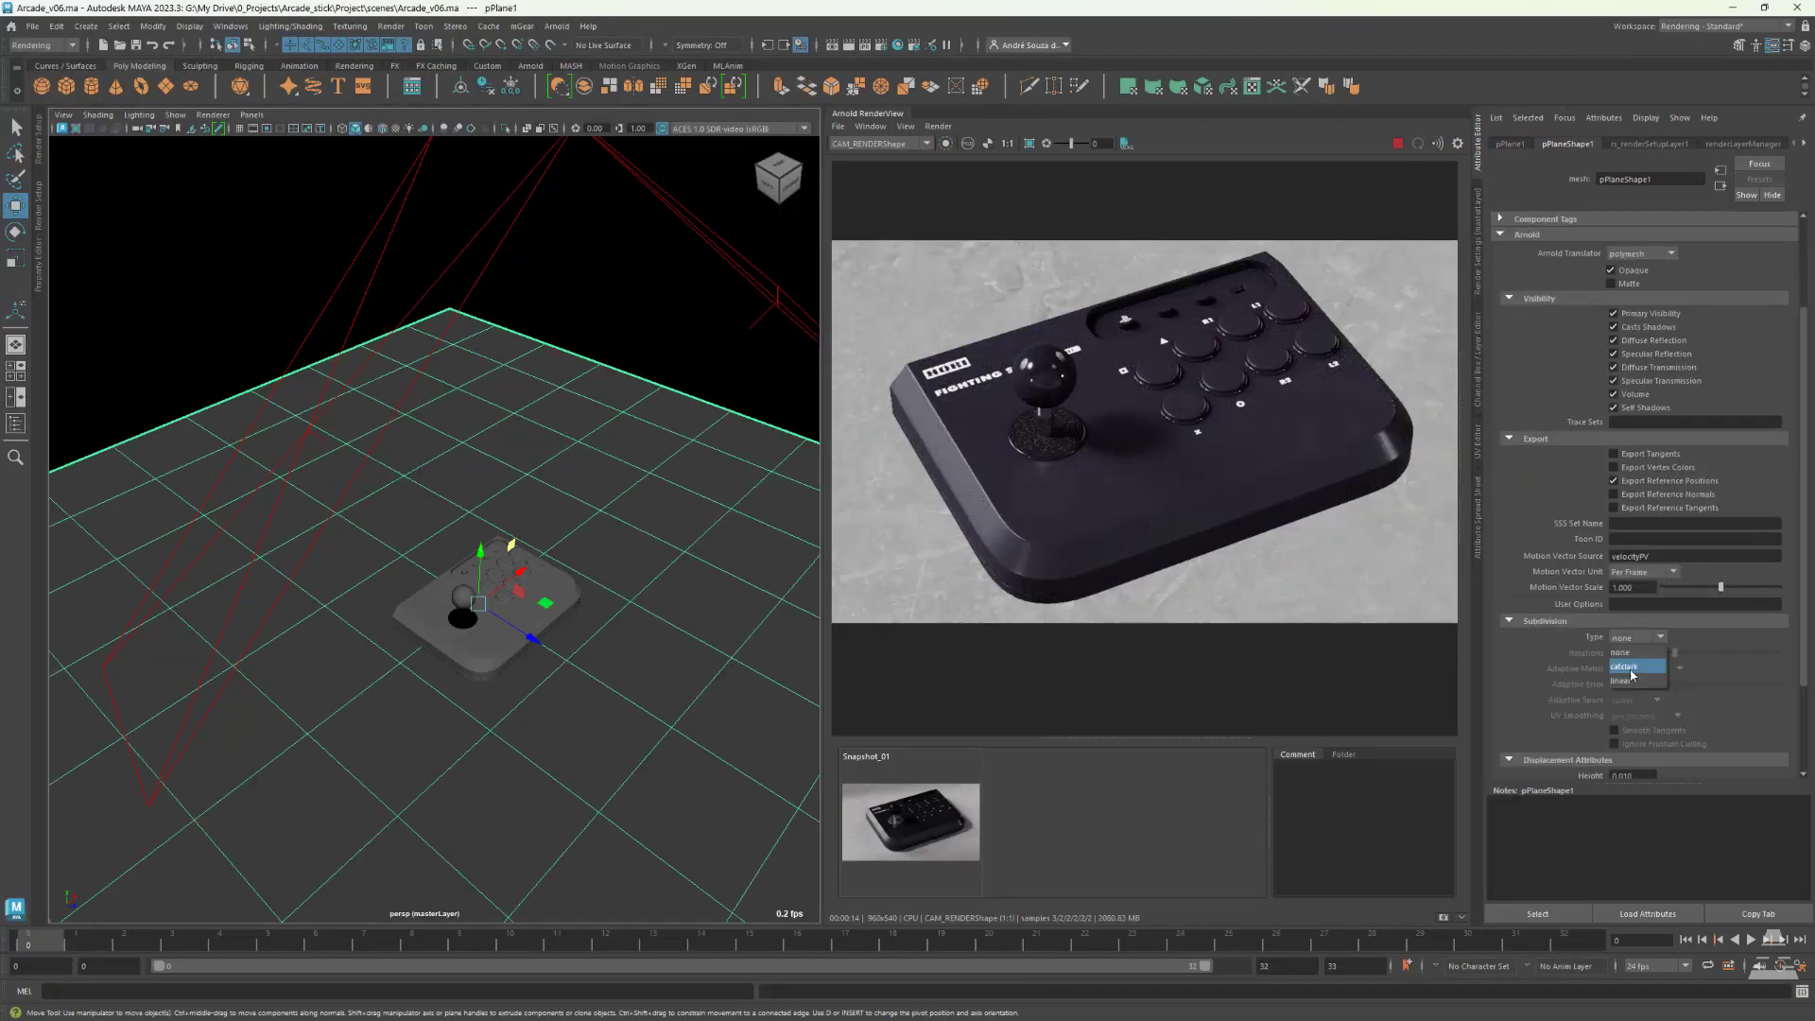
pyautogui.click(1627, 668)
pyautogui.write('3')
pyautogui.press('Return')
# - Set the floor plane's displacement height to 0.001
pyautogui.moveTo(1634, 653); pyautogui.dragTo(1596, 652)
pyautogui.scroll(-3, 1552, 681)
pyautogui.write('0.001')
pyautogui.press('Return')
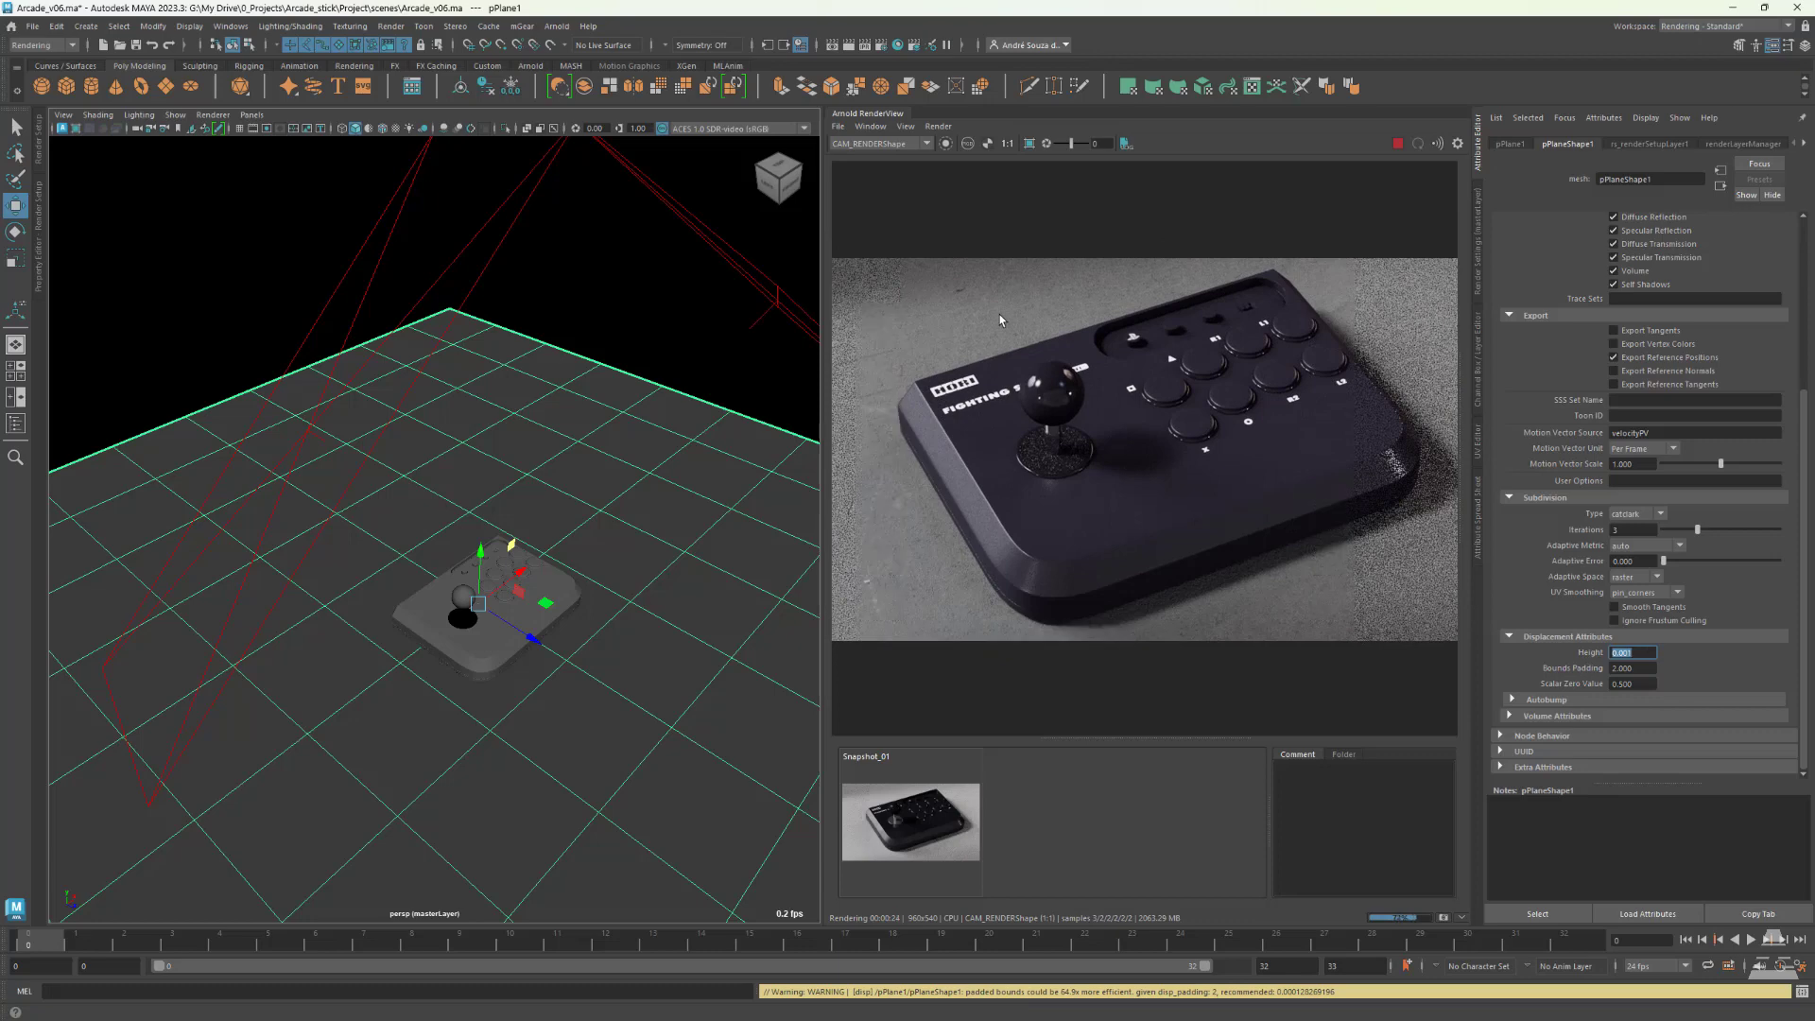
# - Try a displacement height of 0.002 on the floor, compare it in the render, and return the height to 0.001
pyautogui.scroll(2, 1000, 314)
pyautogui.moveTo(879, 581); pyautogui.dragTo(1142, 524, button='middle')
pyautogui.moveTo(1427, 451); pyautogui.dragTo(1336, 445, button='middle')
pyautogui.scroll(-2, 1166, 390)
pyautogui.click(1653, 653)
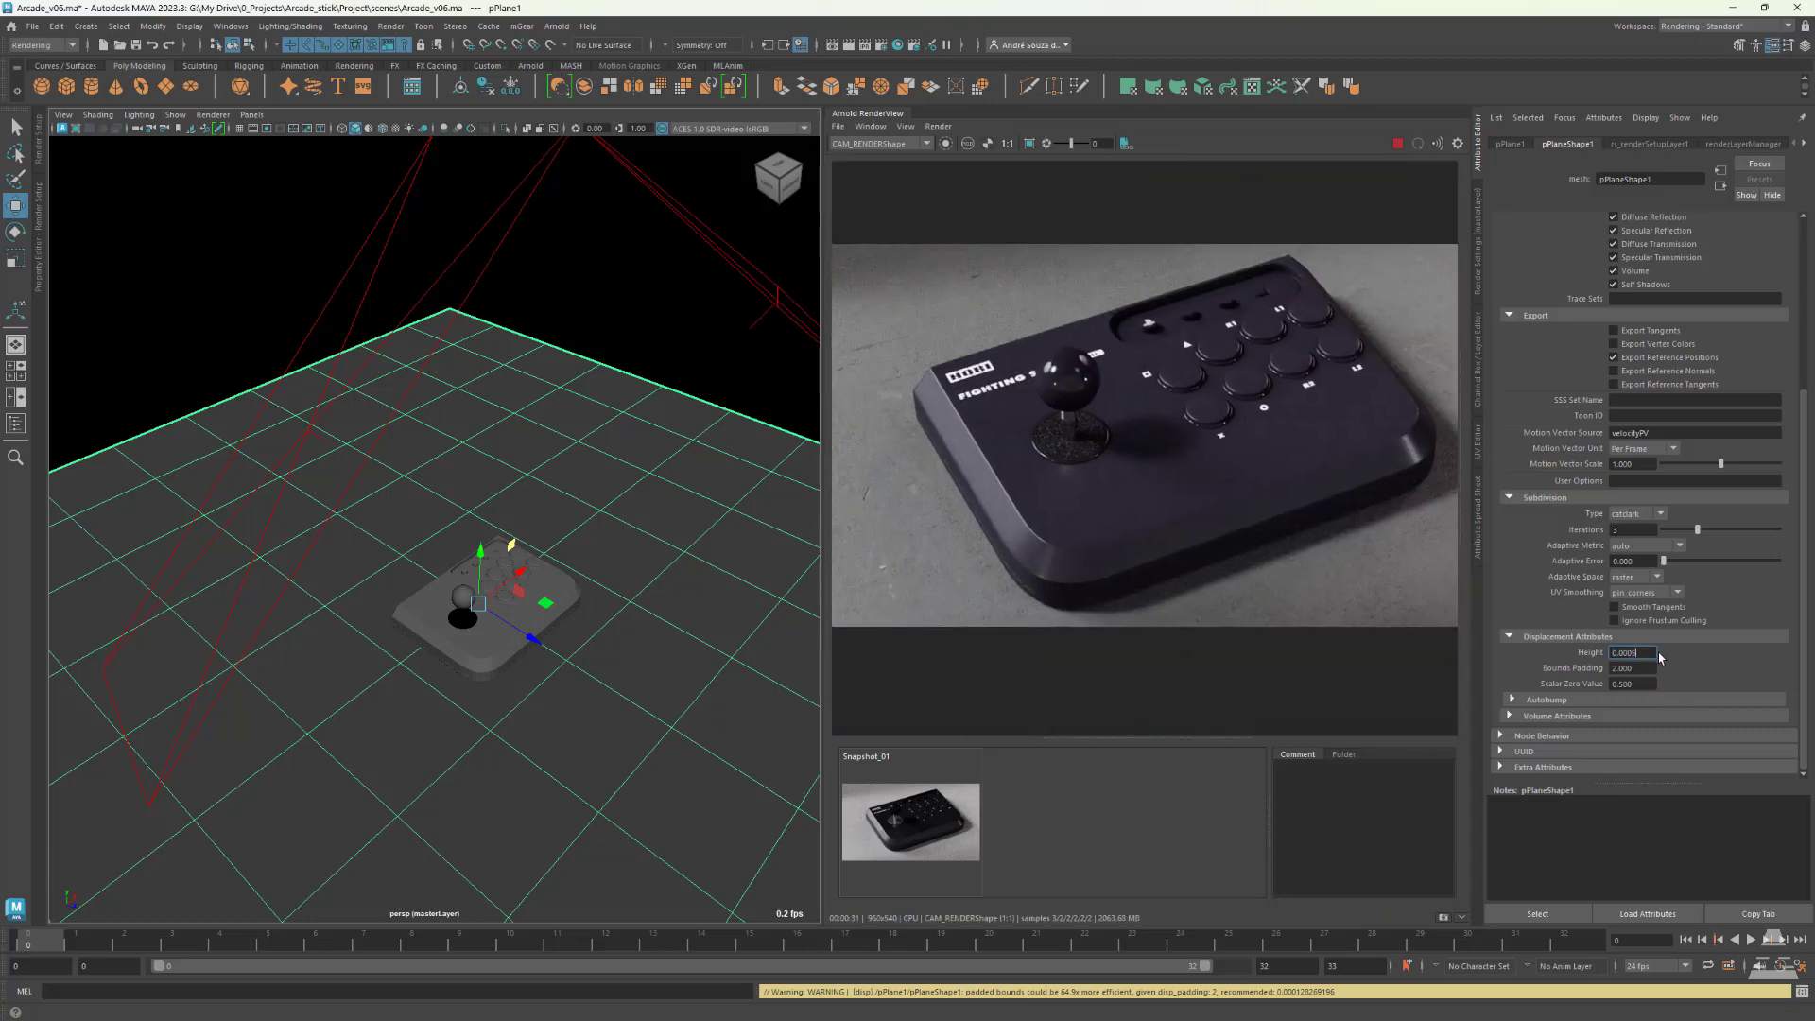
pyautogui.press('BackSpace')
pyautogui.press('BackSpace')
pyautogui.write('2')
pyautogui.press('Return')
pyautogui.moveTo(1114, 418); pyautogui.dragTo(1101, 416, button='middle')
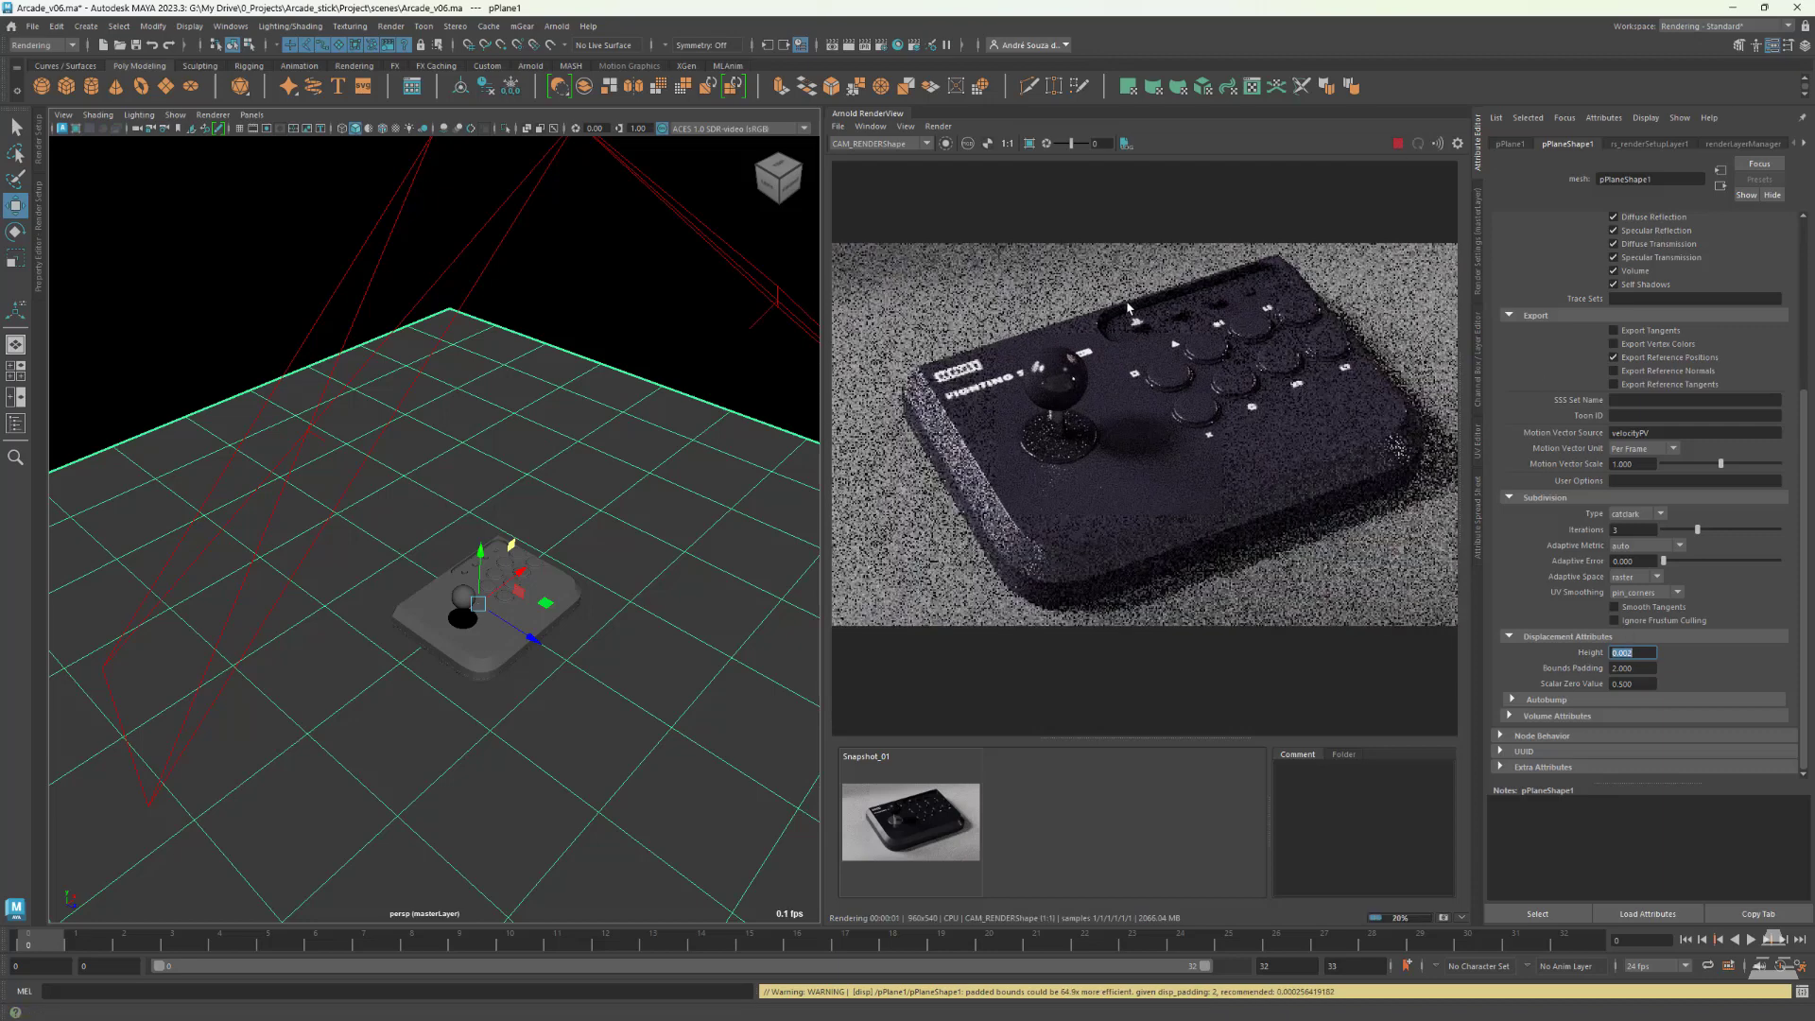
pyautogui.scroll(2, 1127, 308)
pyautogui.write('1')
pyautogui.press('Return')
pyautogui.scroll(-2, 1229, 468)
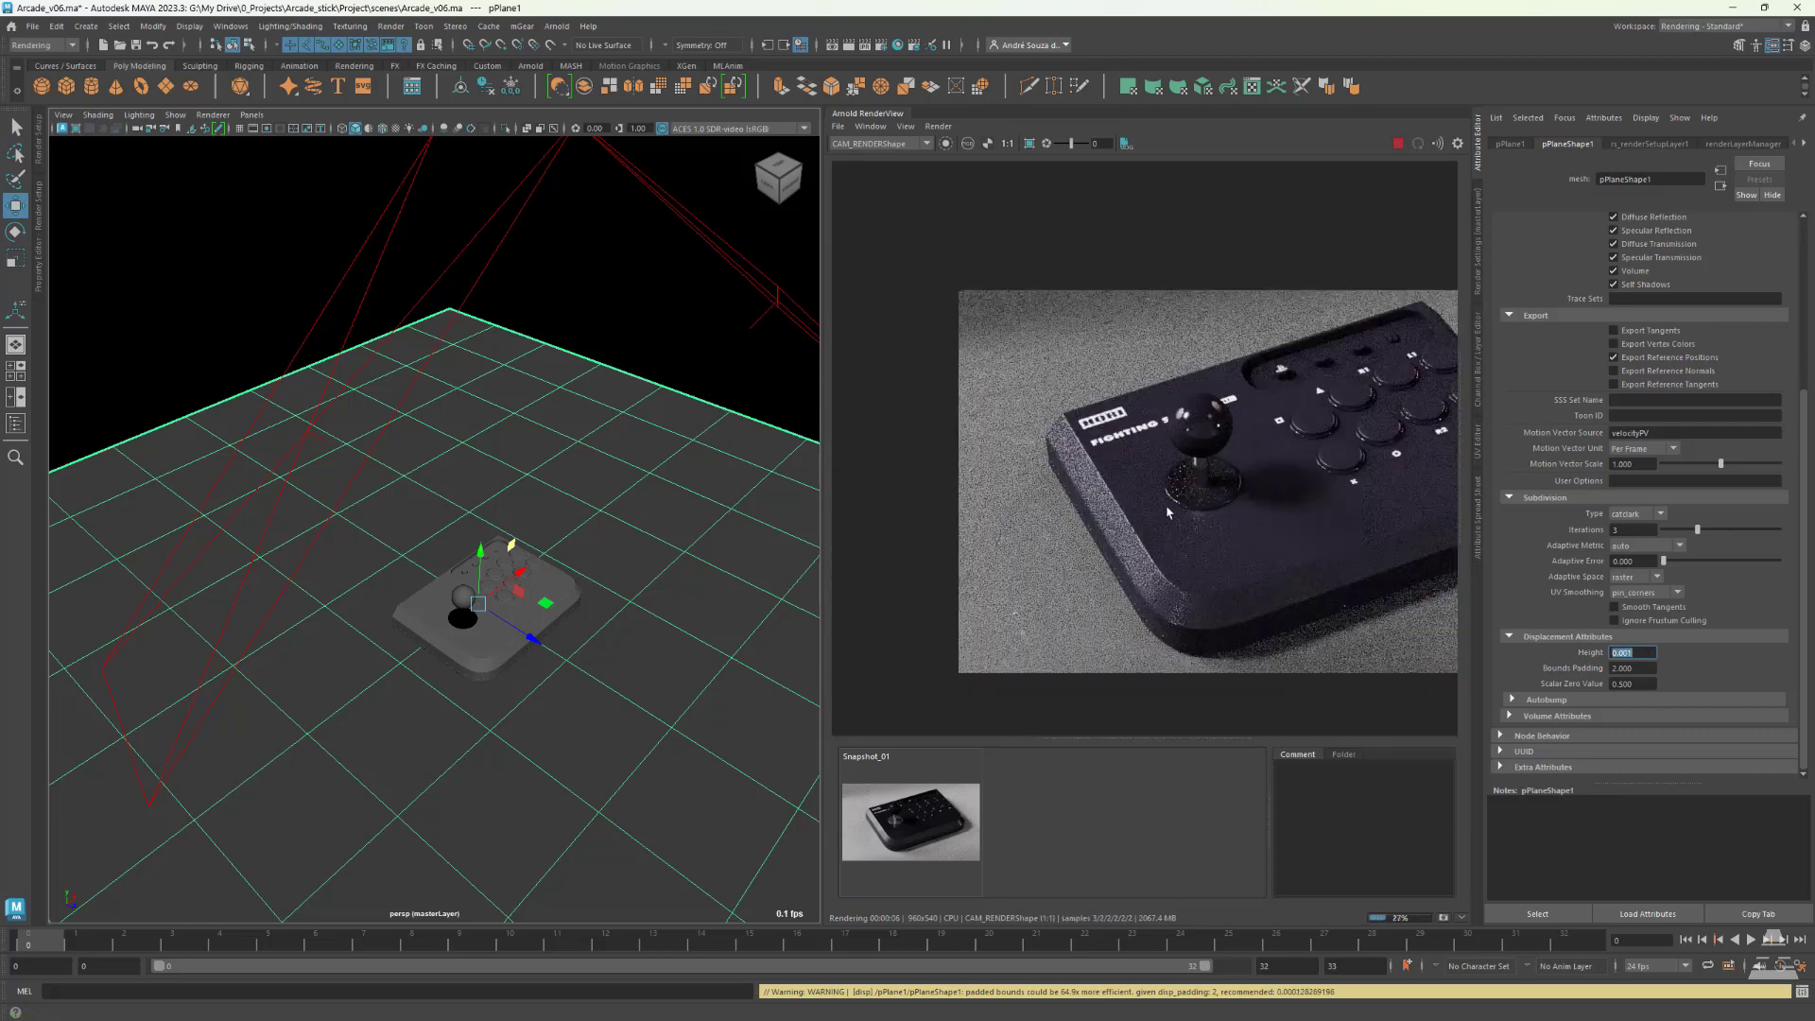
pyautogui.keyDown('alt'); pyautogui.moveTo(1376, 533); pyautogui.dragTo(1233, 514, button='middle'); pyautogui.keyUp('alt')
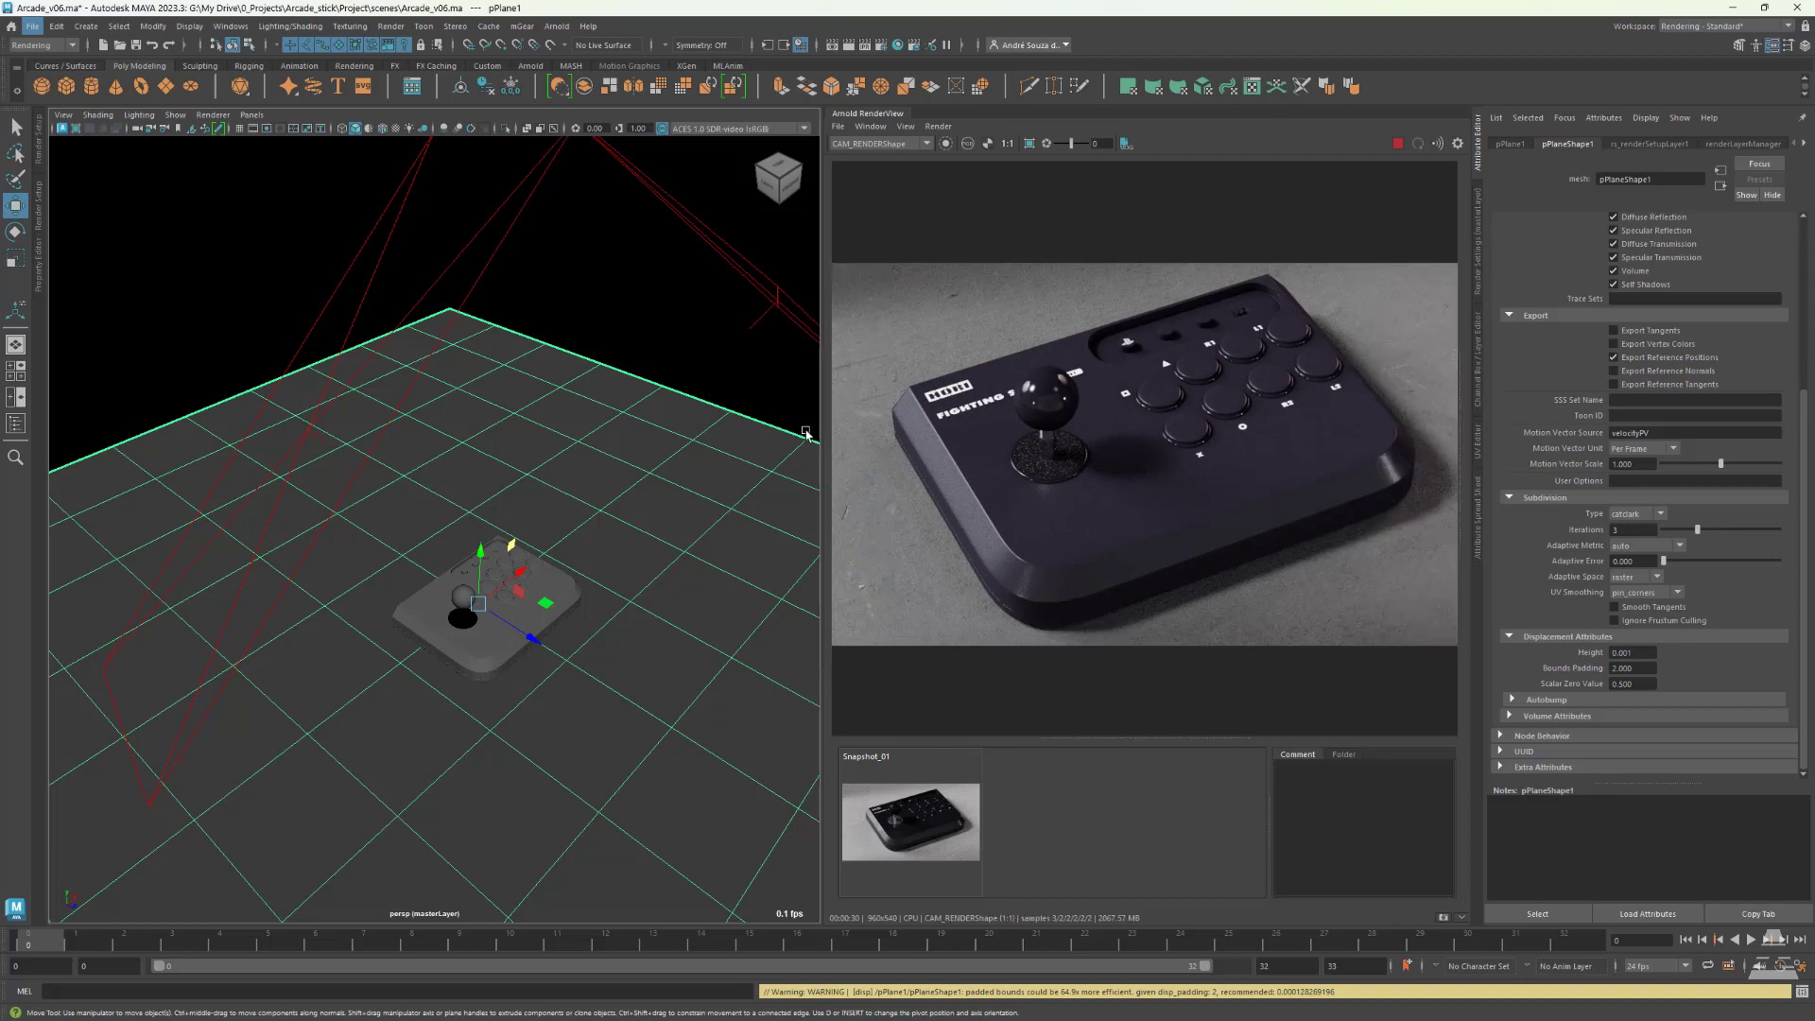
# - Set the render size preset to HD_1080 and Arnold's sampling to Camera (AA) 5, Diffuse 3, Specular 3, Transmission 0 and SSS 0
pyautogui.click(1398, 144)
pyautogui.click(1478, 241)
pyautogui.click(1665, 701)
pyautogui.click(1671, 702)
pyautogui.click(1671, 701)
pyautogui.scroll(-3, 1655, 750)
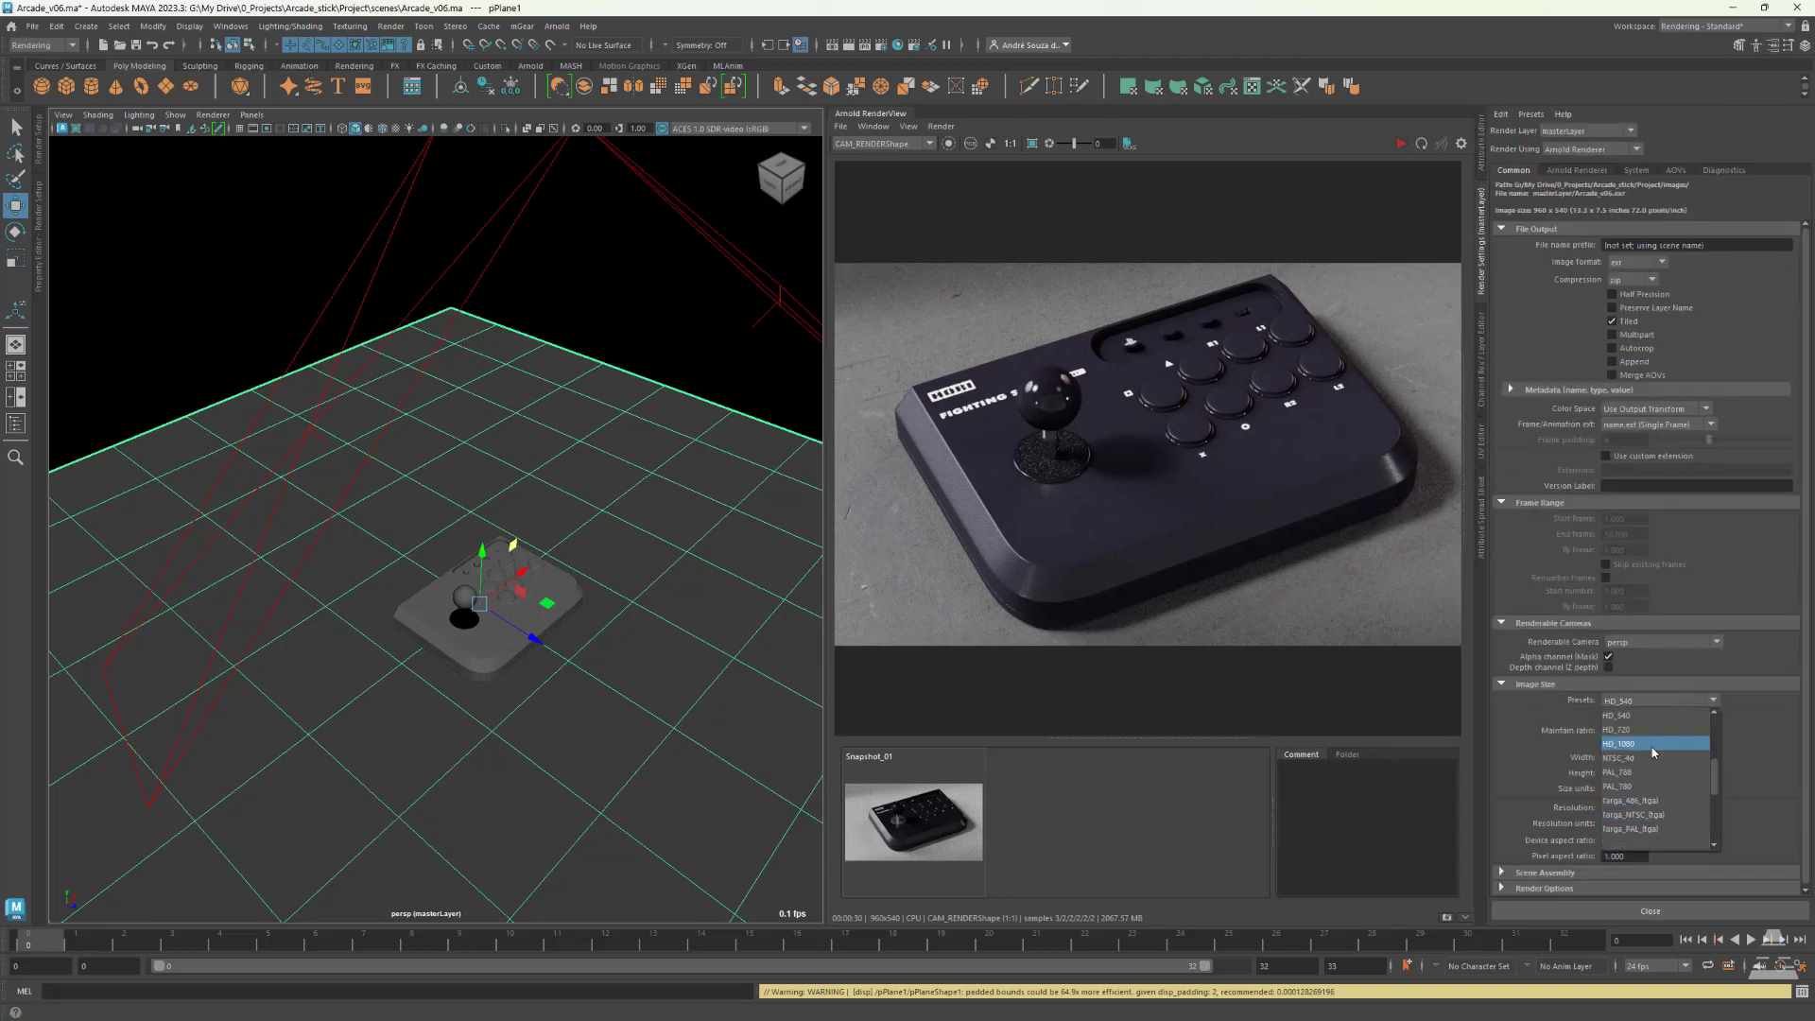
pyautogui.click(1654, 744)
pyautogui.click(1577, 170)
pyautogui.click(1625, 246)
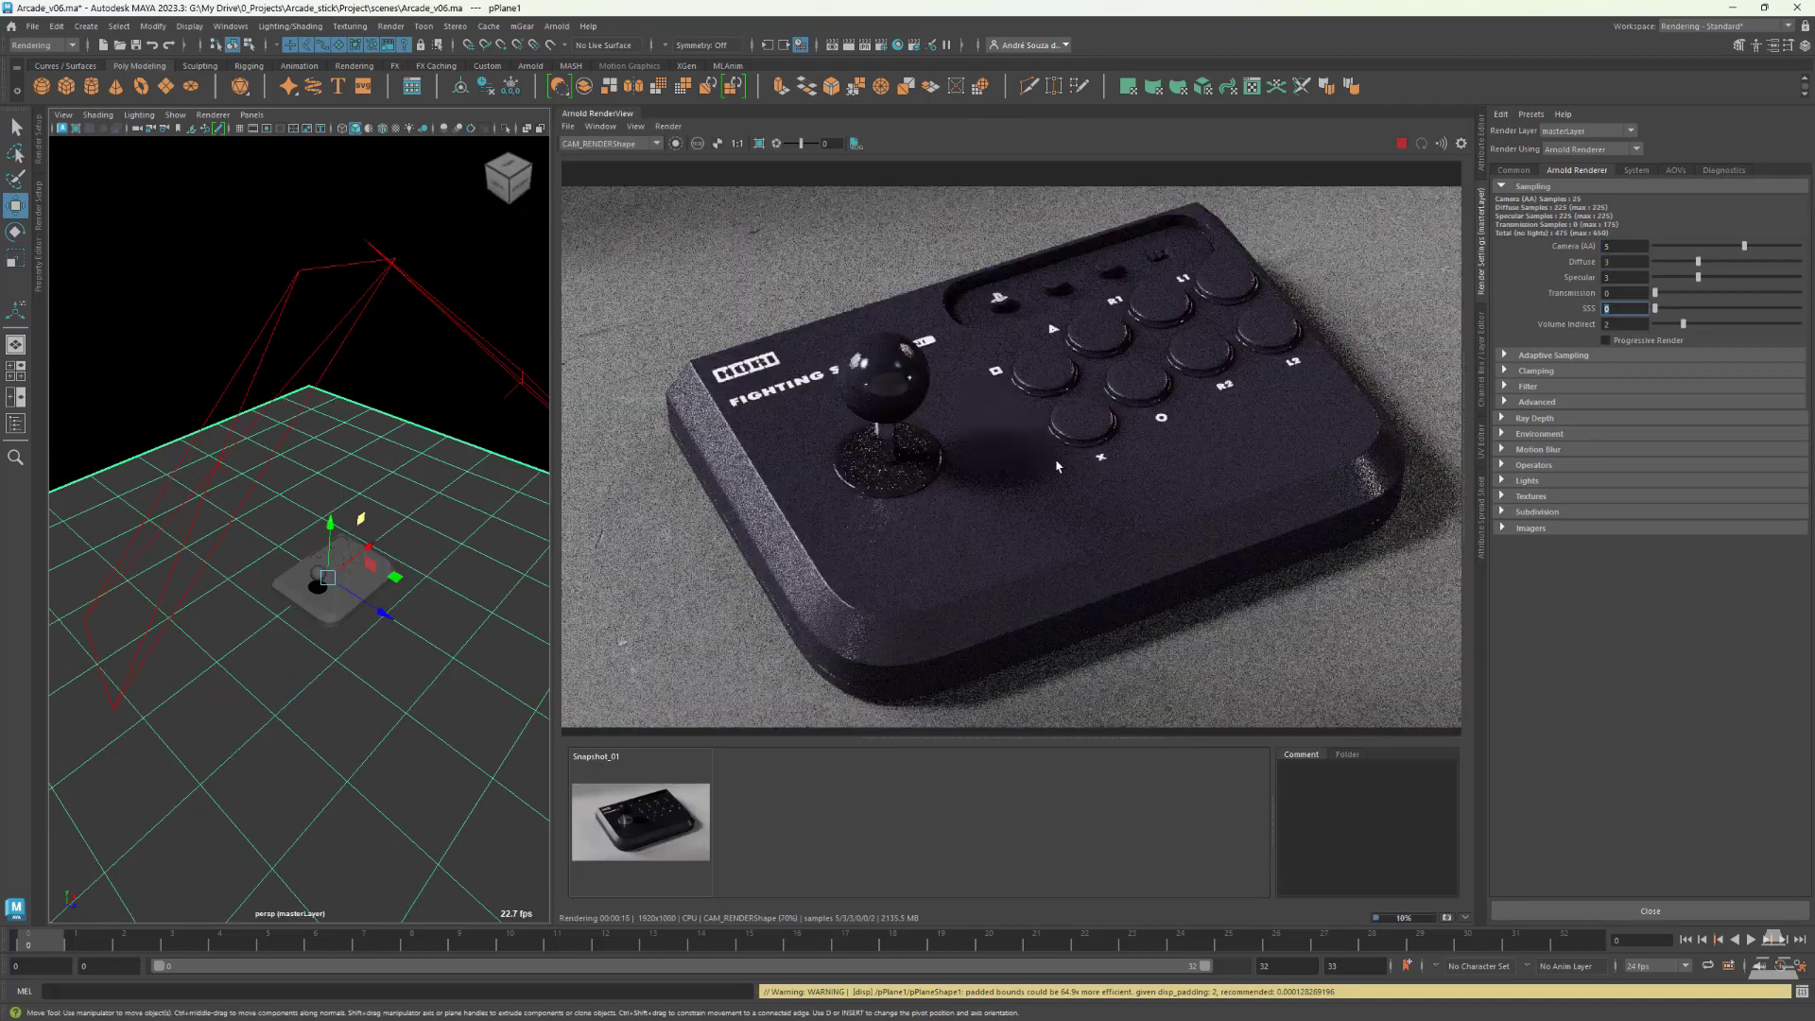
# - Create a new perspective camera and look through it in the viewport, close to the stick's button recess
pyautogui.keyDown('alt'); pyautogui.moveTo(333, 577); pyautogui.dragTo(445, 762, button='right'); pyautogui.keyUp('alt')
pyautogui.keyDown('alt'); pyautogui.moveTo(445, 761); pyautogui.dragTo(393, 632); pyautogui.keyUp('alt')
pyautogui.keyDown('alt'); pyautogui.moveTo(393, 632); pyautogui.dragTo(408, 624, button='right'); pyautogui.keyUp('alt')
pyautogui.click(251, 114)
pyautogui.moveTo(283, 129)
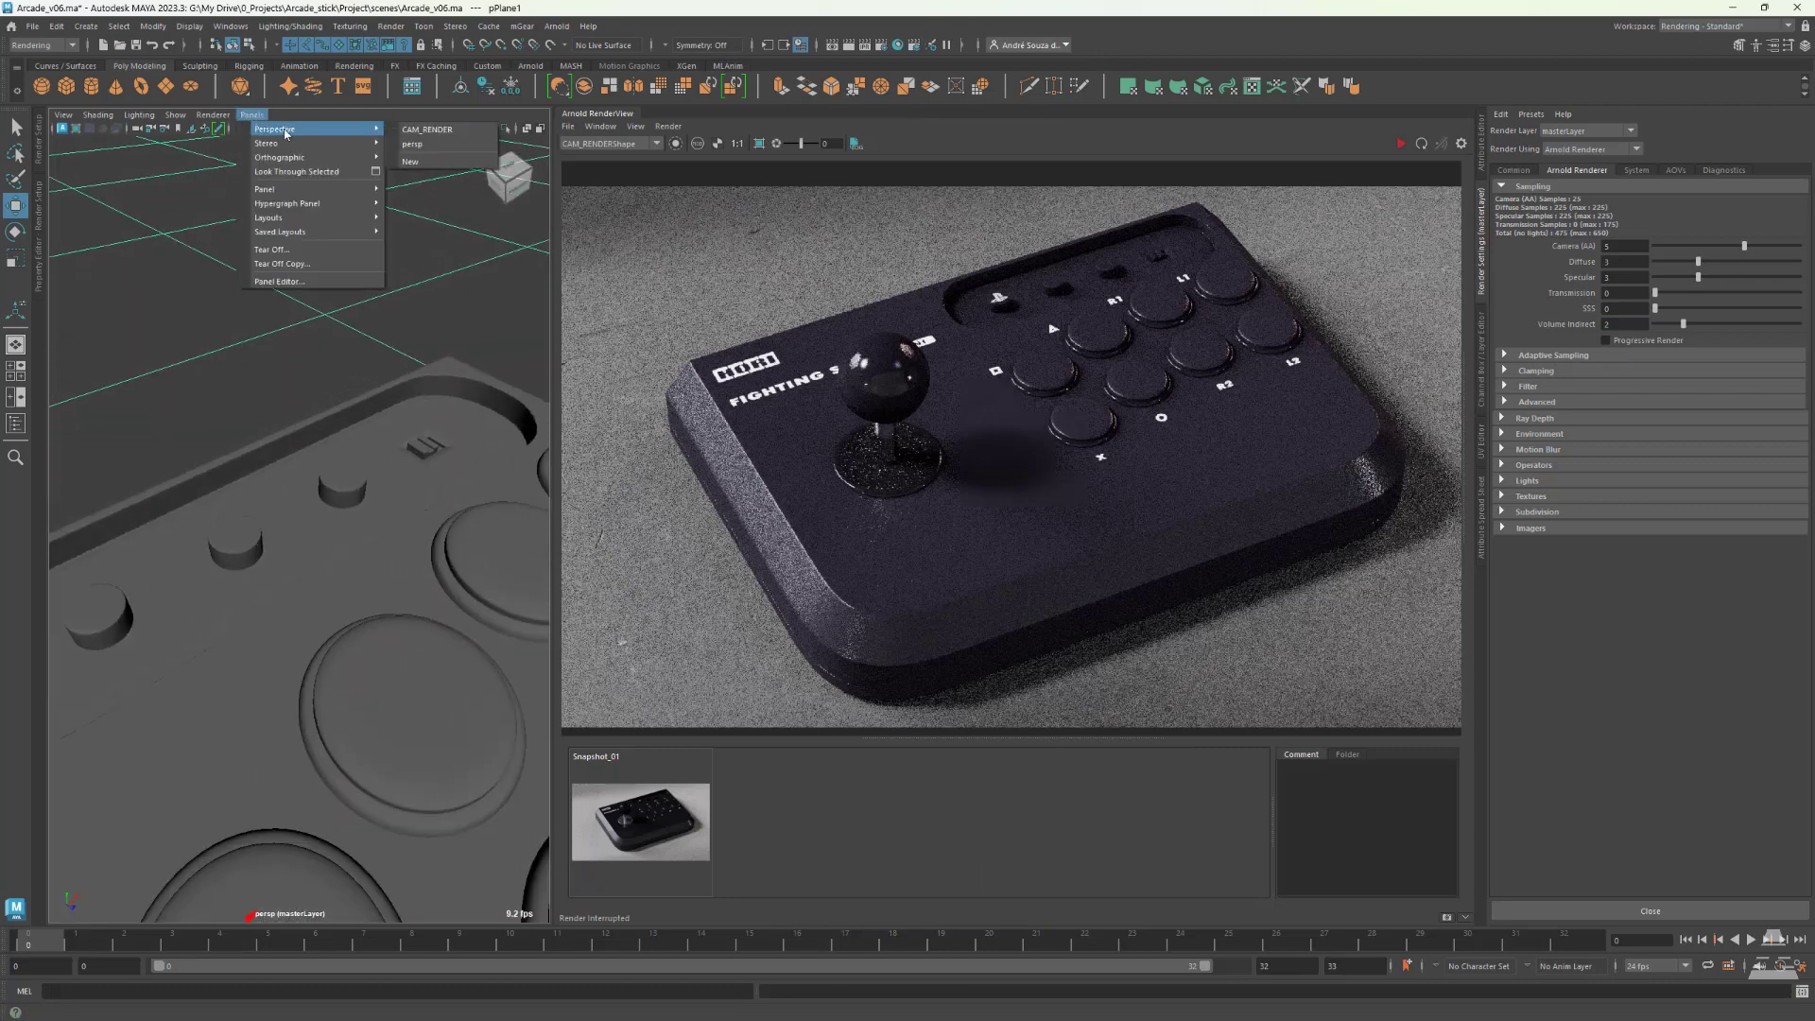
pyautogui.click(407, 161)
# - Examine the recessed panel's slider switch and small buttons up close in the viewport and live render
pyautogui.keyDown('alt'); pyautogui.moveTo(430, 482); pyautogui.dragTo(248, 588); pyautogui.keyUp('alt')
pyautogui.keyDown('alt'); pyautogui.moveTo(248, 588); pyautogui.dragTo(287, 643, button='right'); pyautogui.keyUp('alt')
pyautogui.keyDown('alt'); pyautogui.moveTo(287, 643); pyautogui.dragTo(231, 567); pyautogui.keyUp('alt')
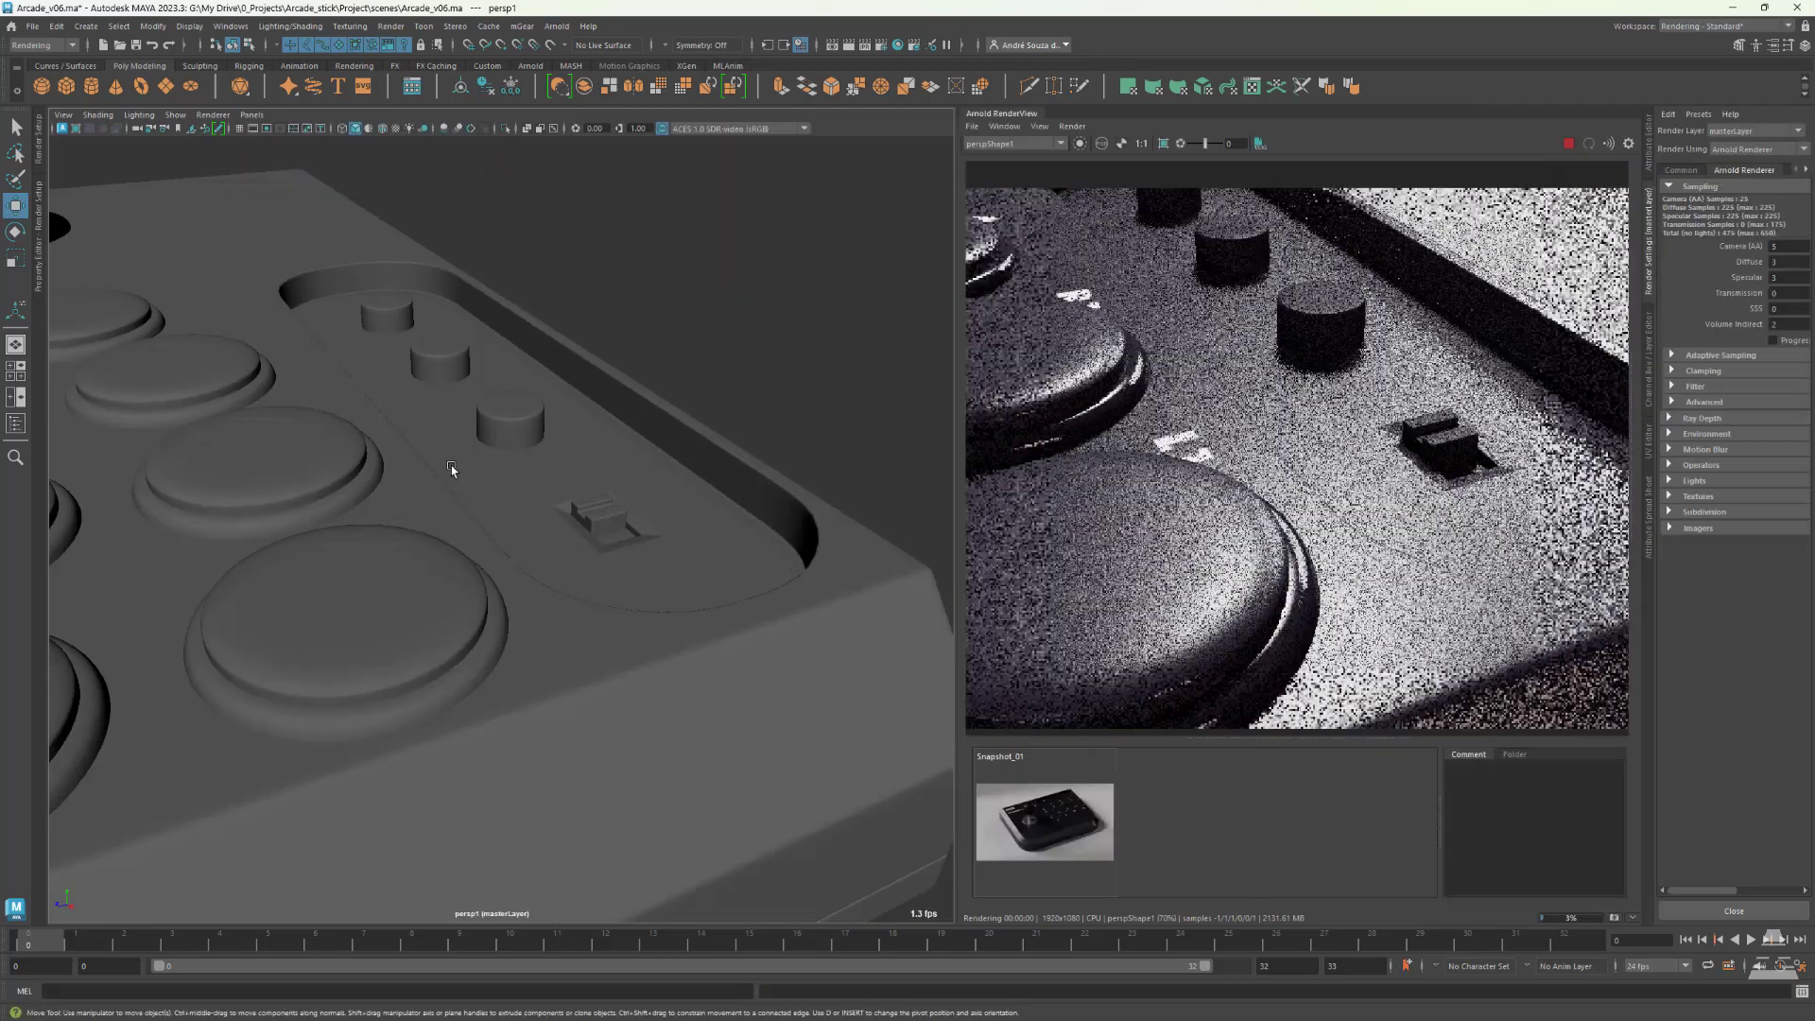
pyautogui.keyDown('alt'); pyautogui.moveTo(450, 470); pyautogui.dragTo(506, 508, button='middle'); pyautogui.keyUp('alt')
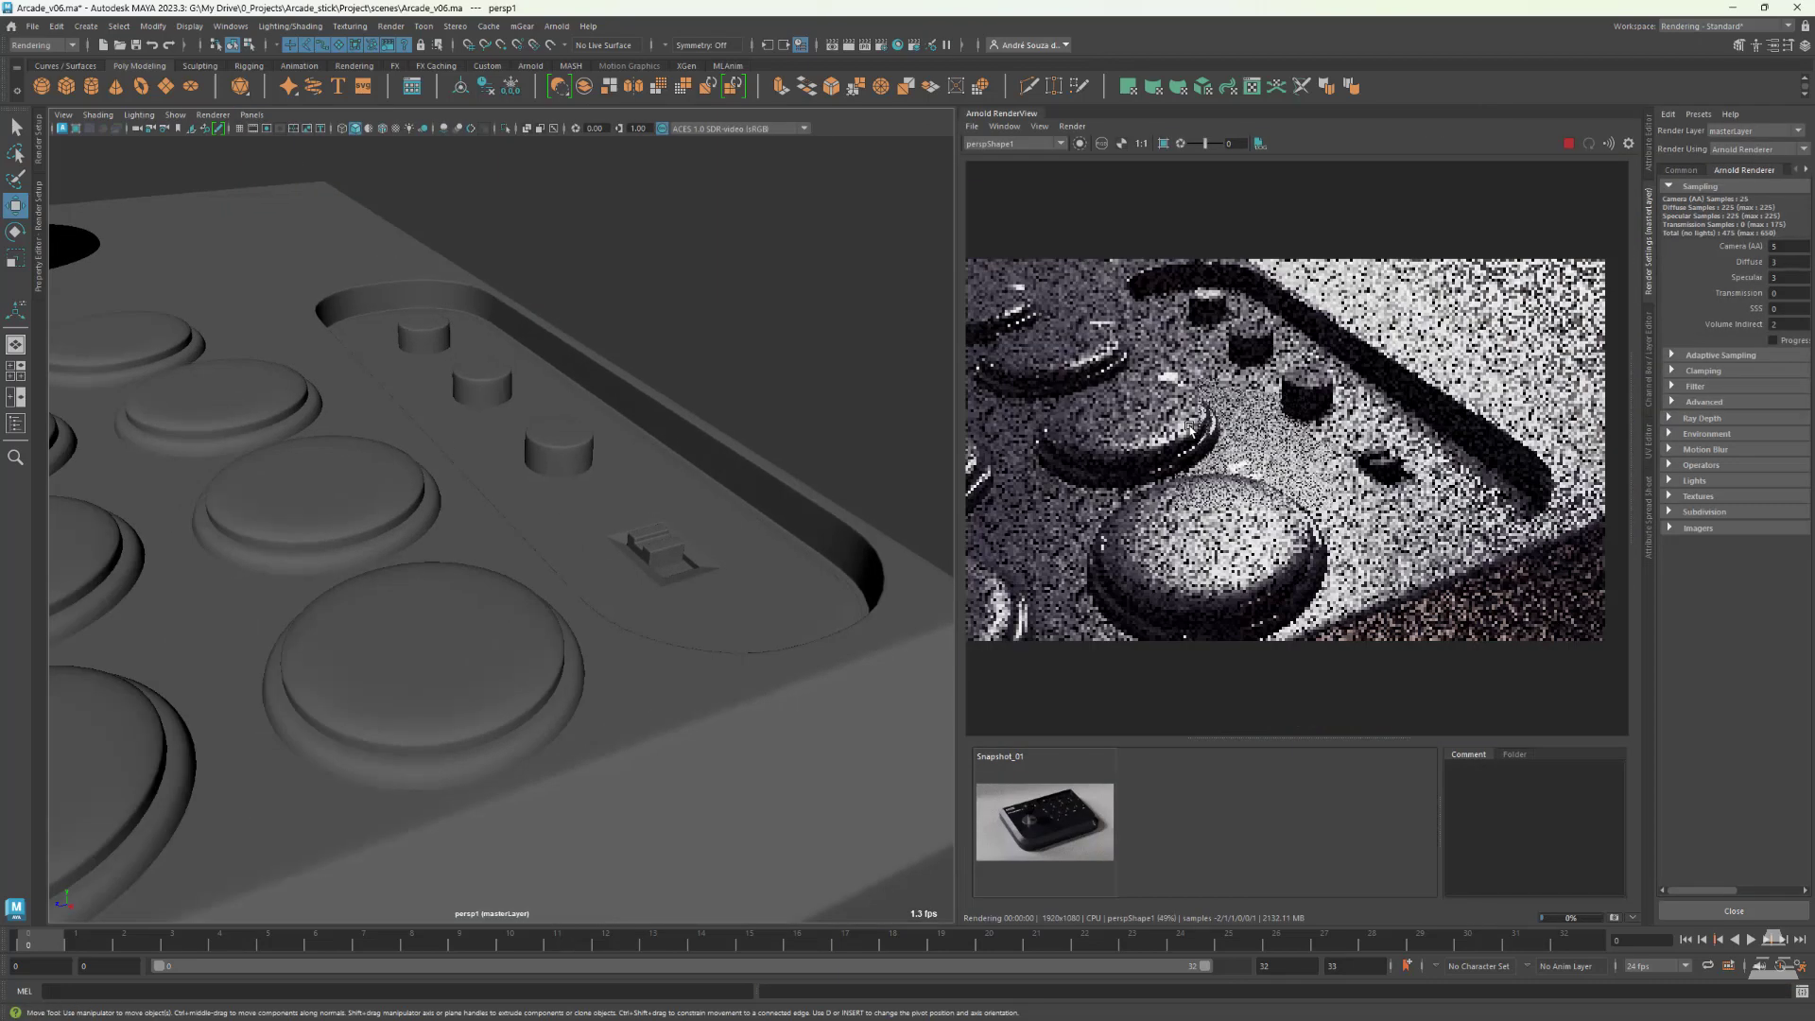
pyautogui.keyDown('alt'); pyautogui.moveTo(441, 519); pyautogui.dragTo(484, 588); pyautogui.keyUp('alt')
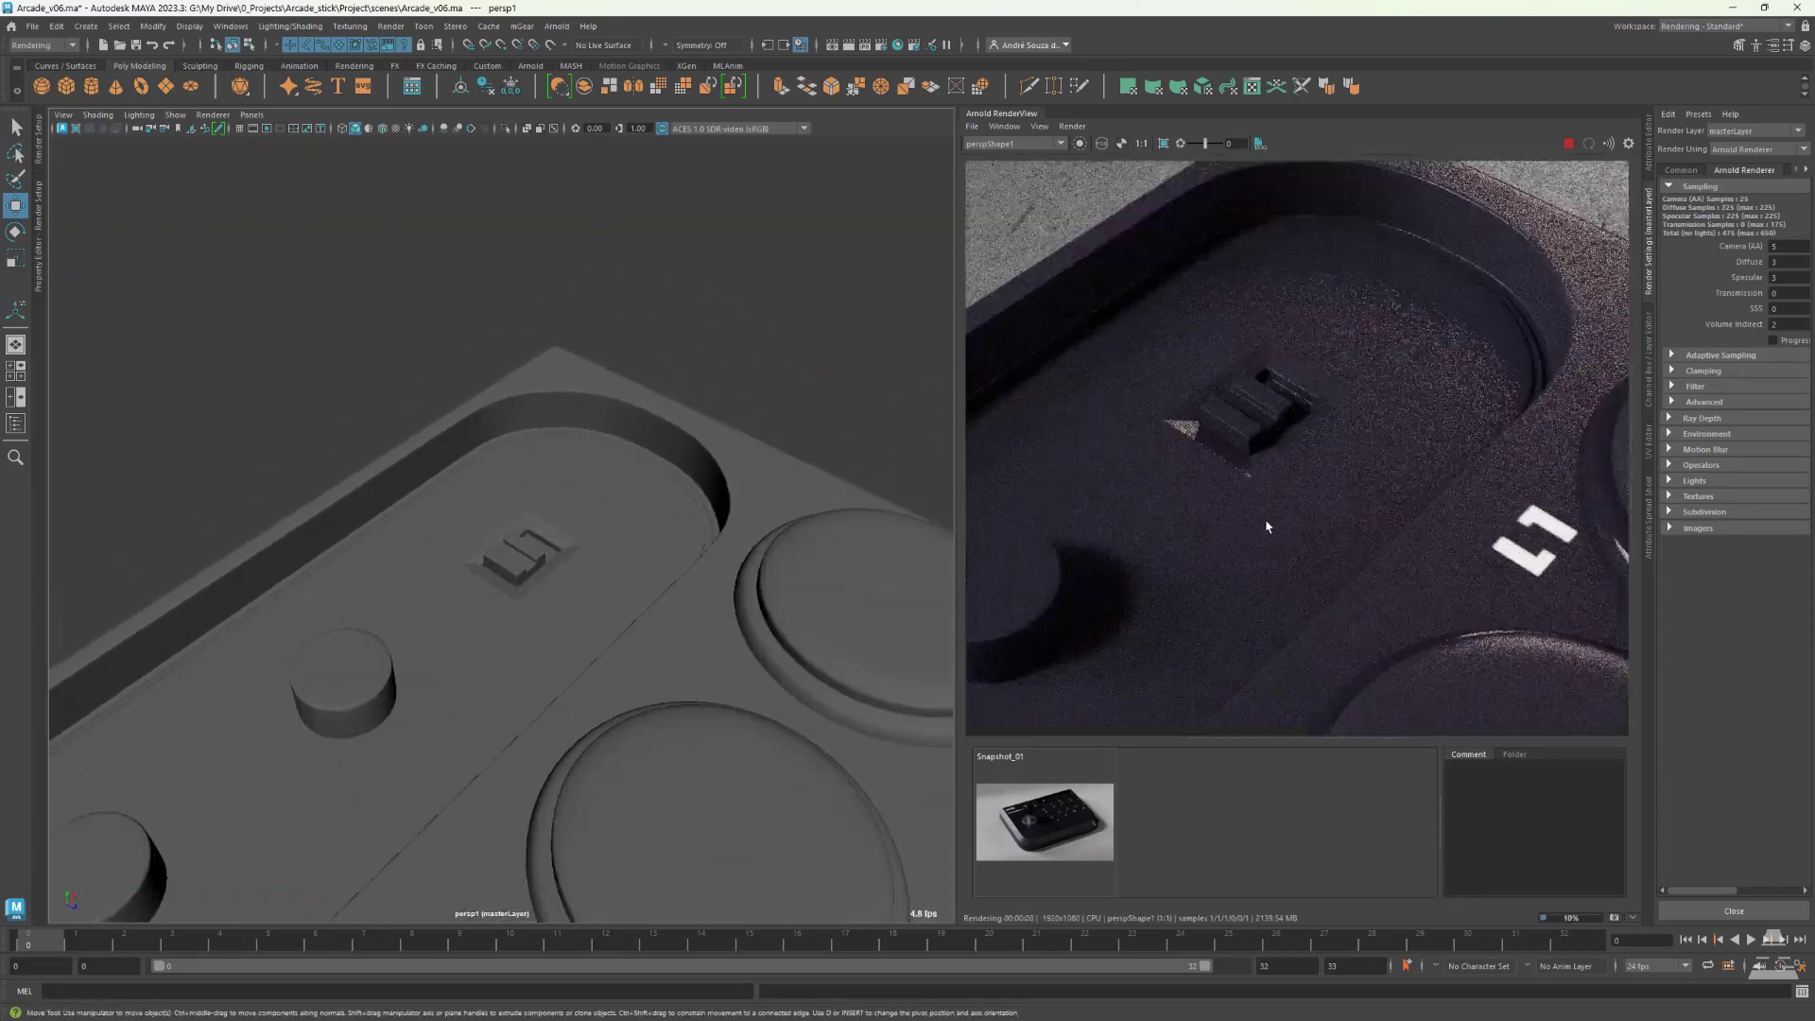
pyautogui.moveTo(501, 556); pyautogui.dragTo(611, 863, button='right')
pyautogui.click(646, 325)
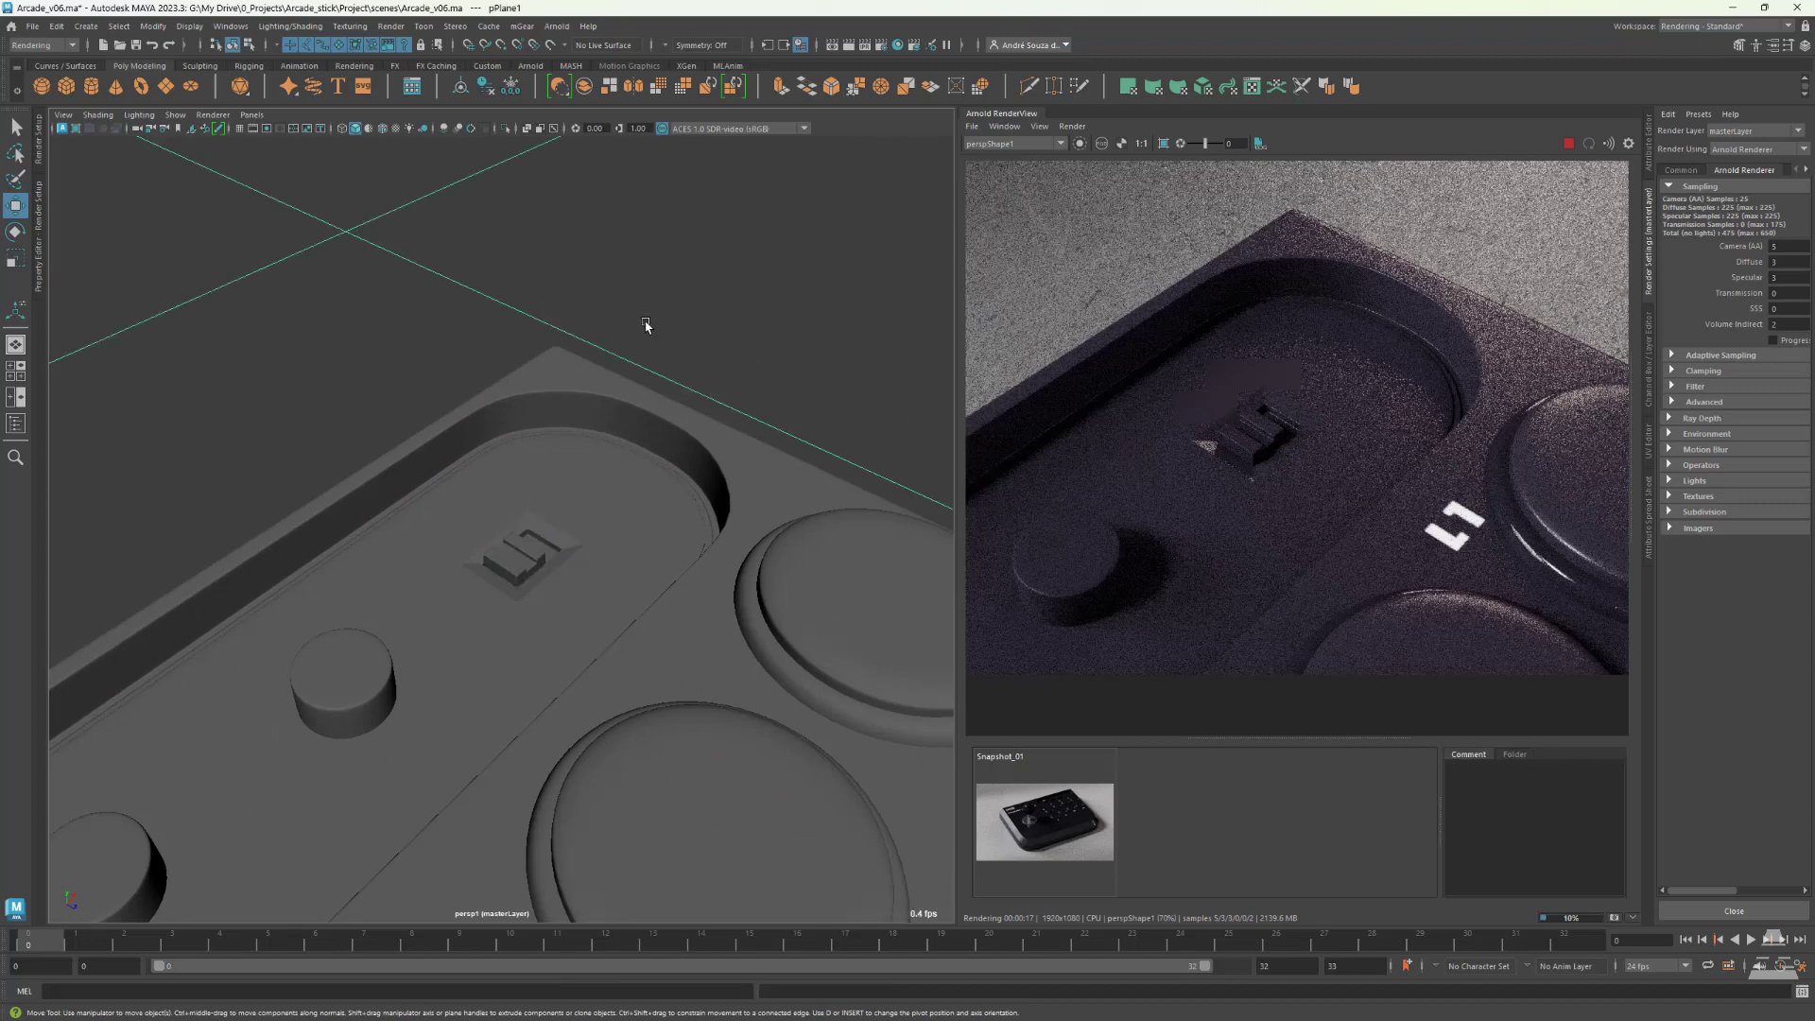
pyautogui.scroll(-3, 1161, 539)
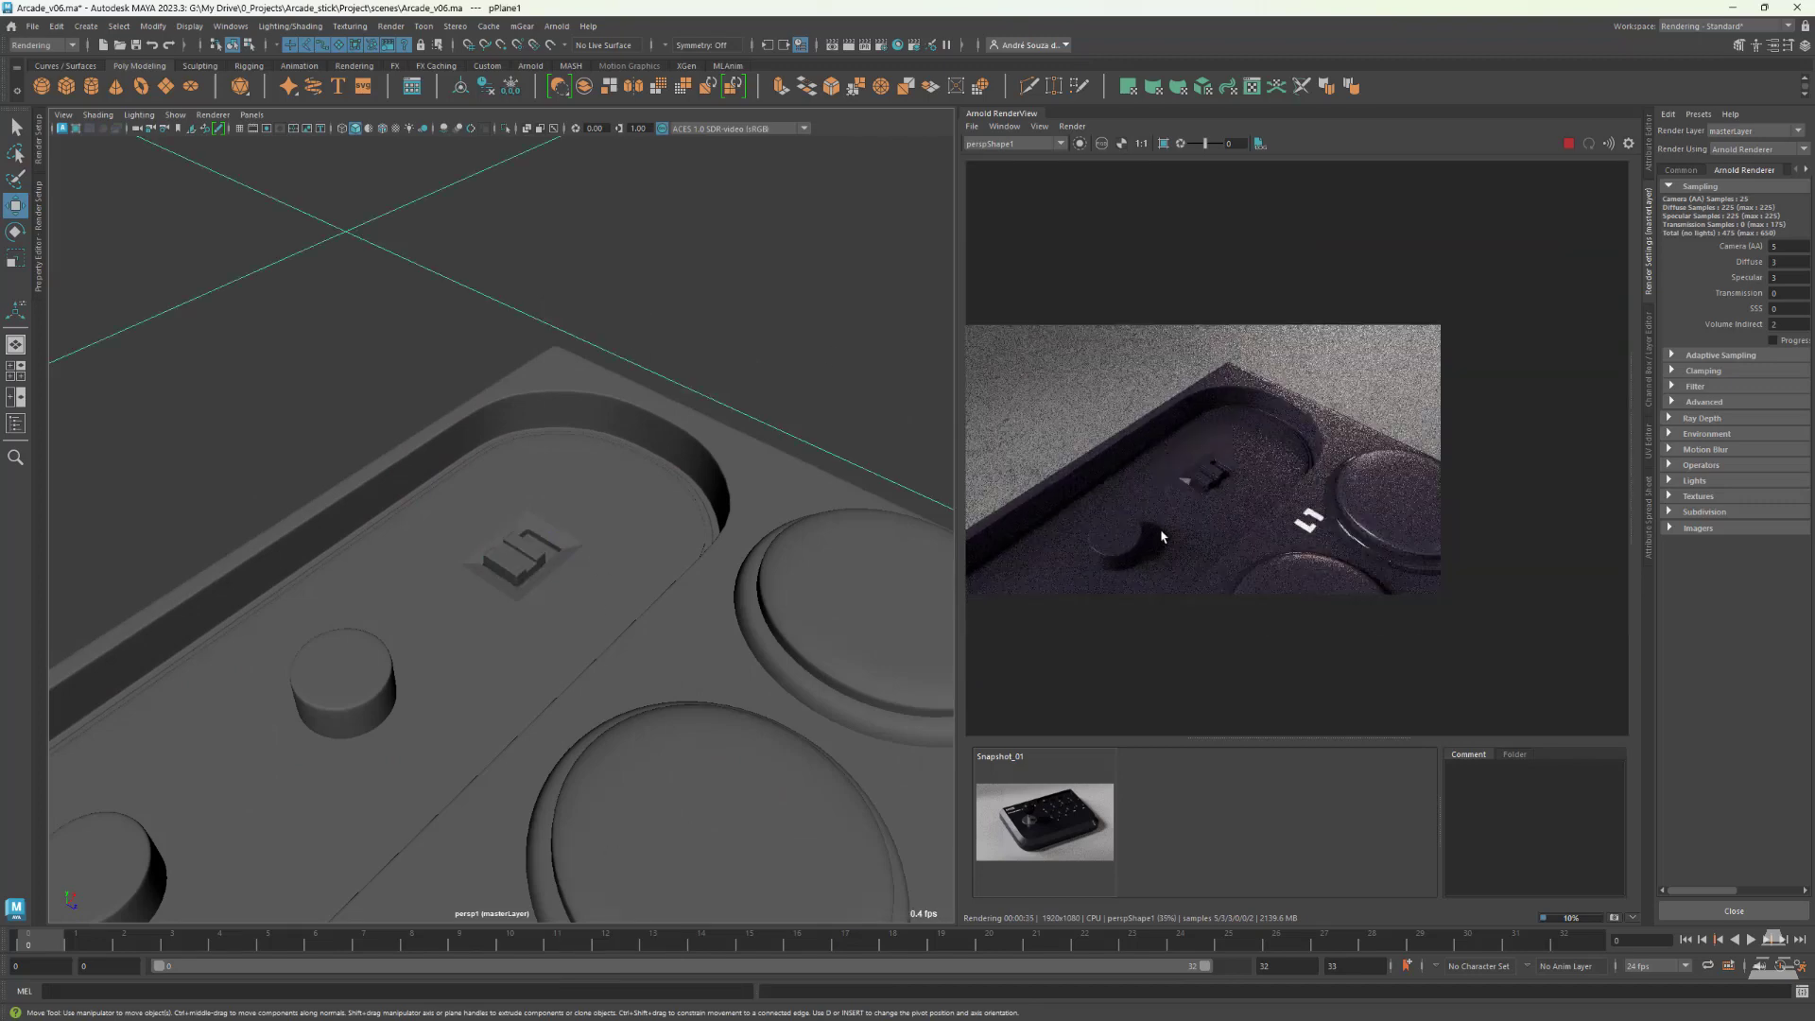